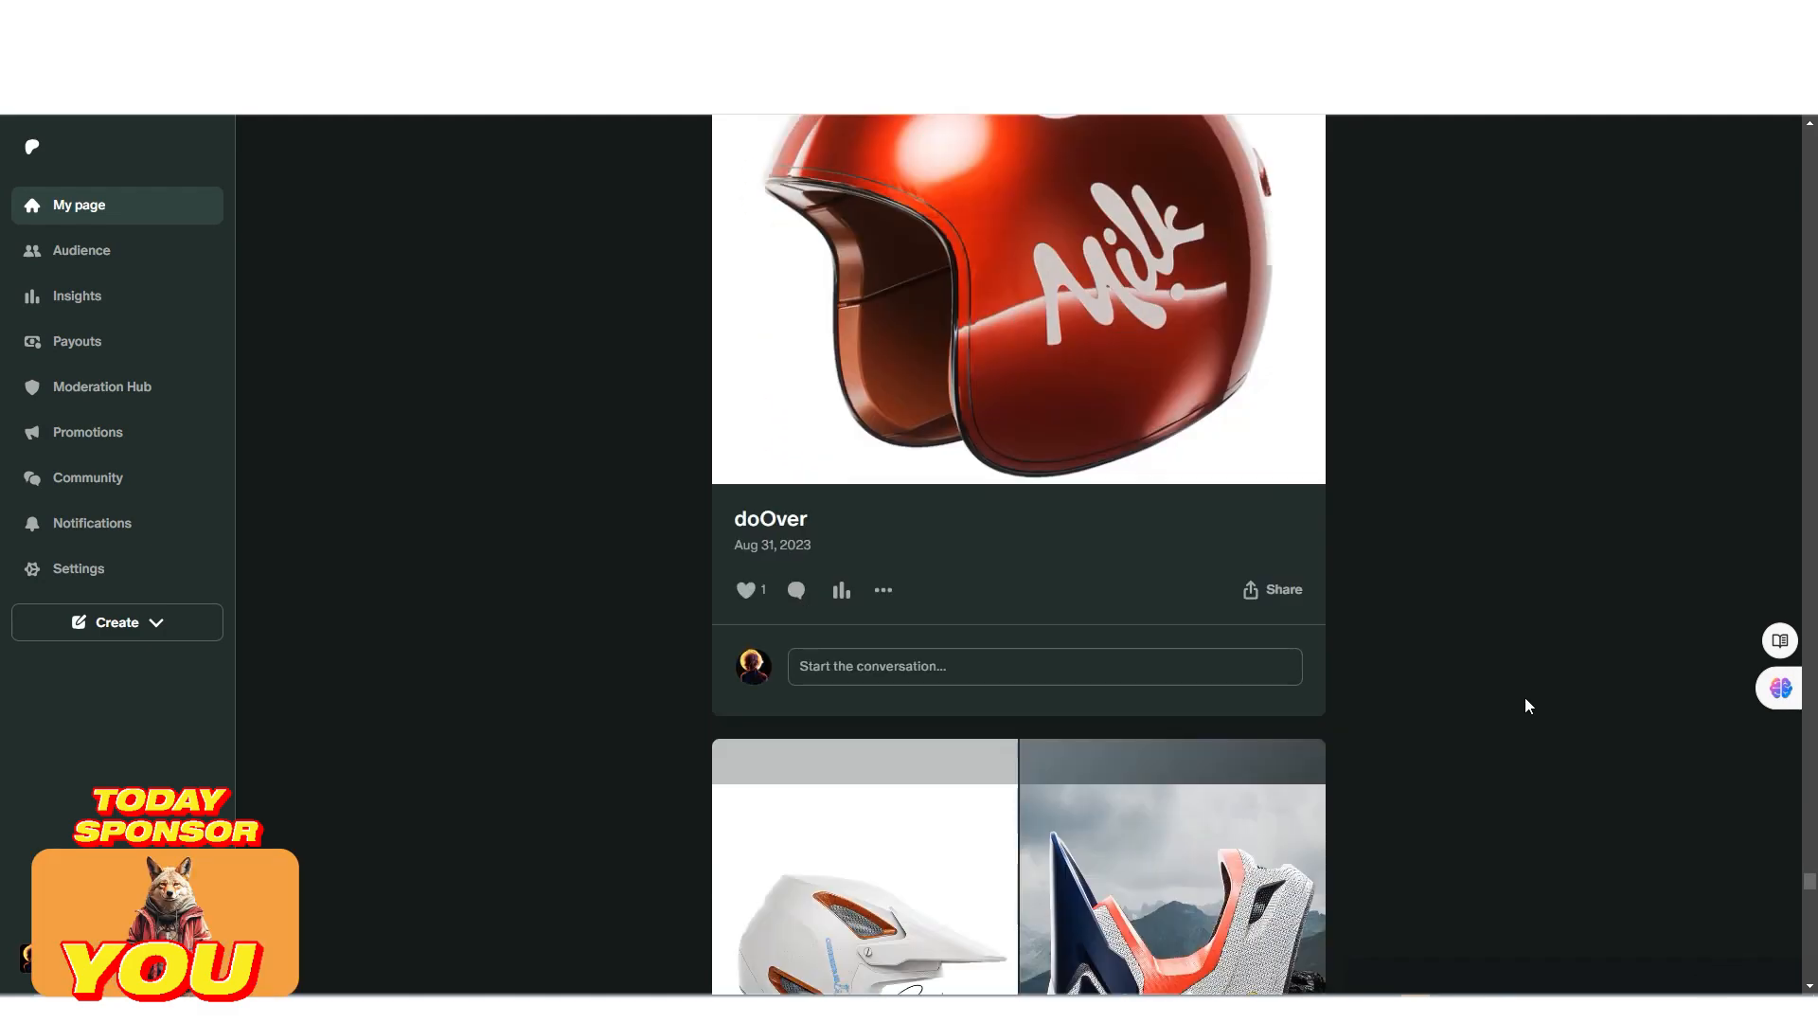
Step: Browse the posts on the creator's Patreon page, including the radio scene downloads, and view the Nike render images at full size
scroll(1526, 707, down, 15)
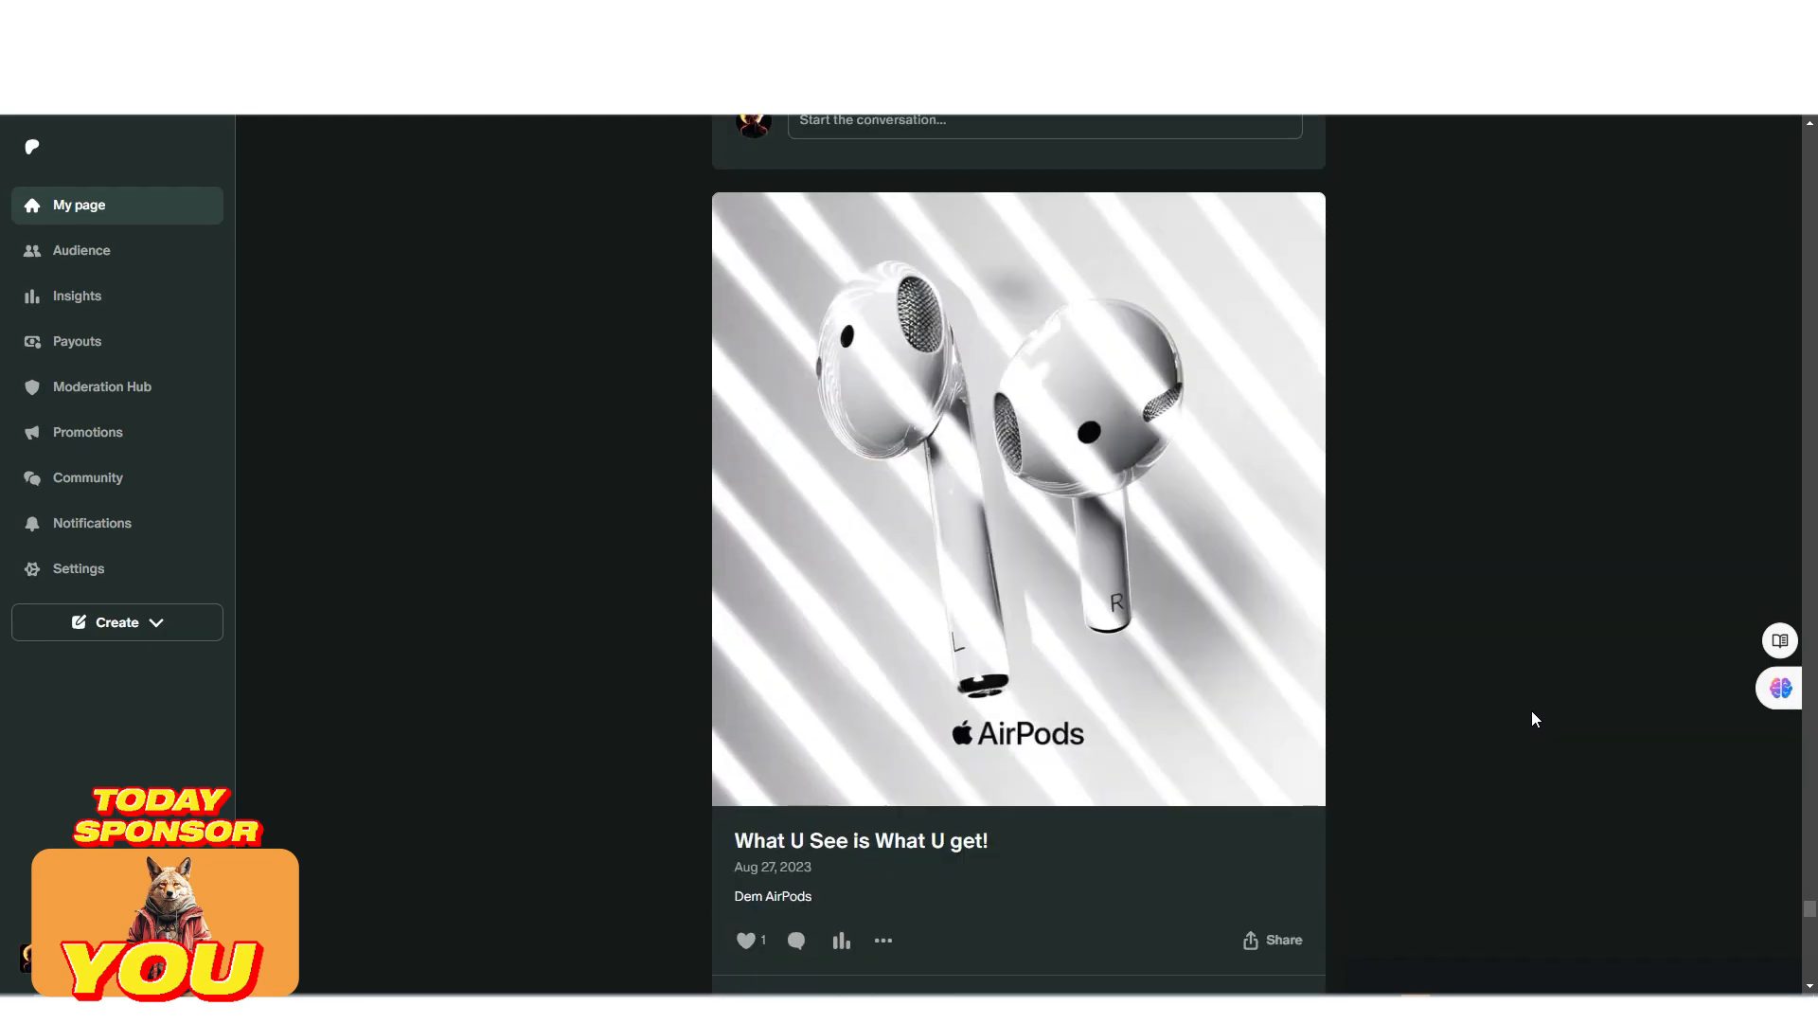
scroll(1531, 712, down, 20)
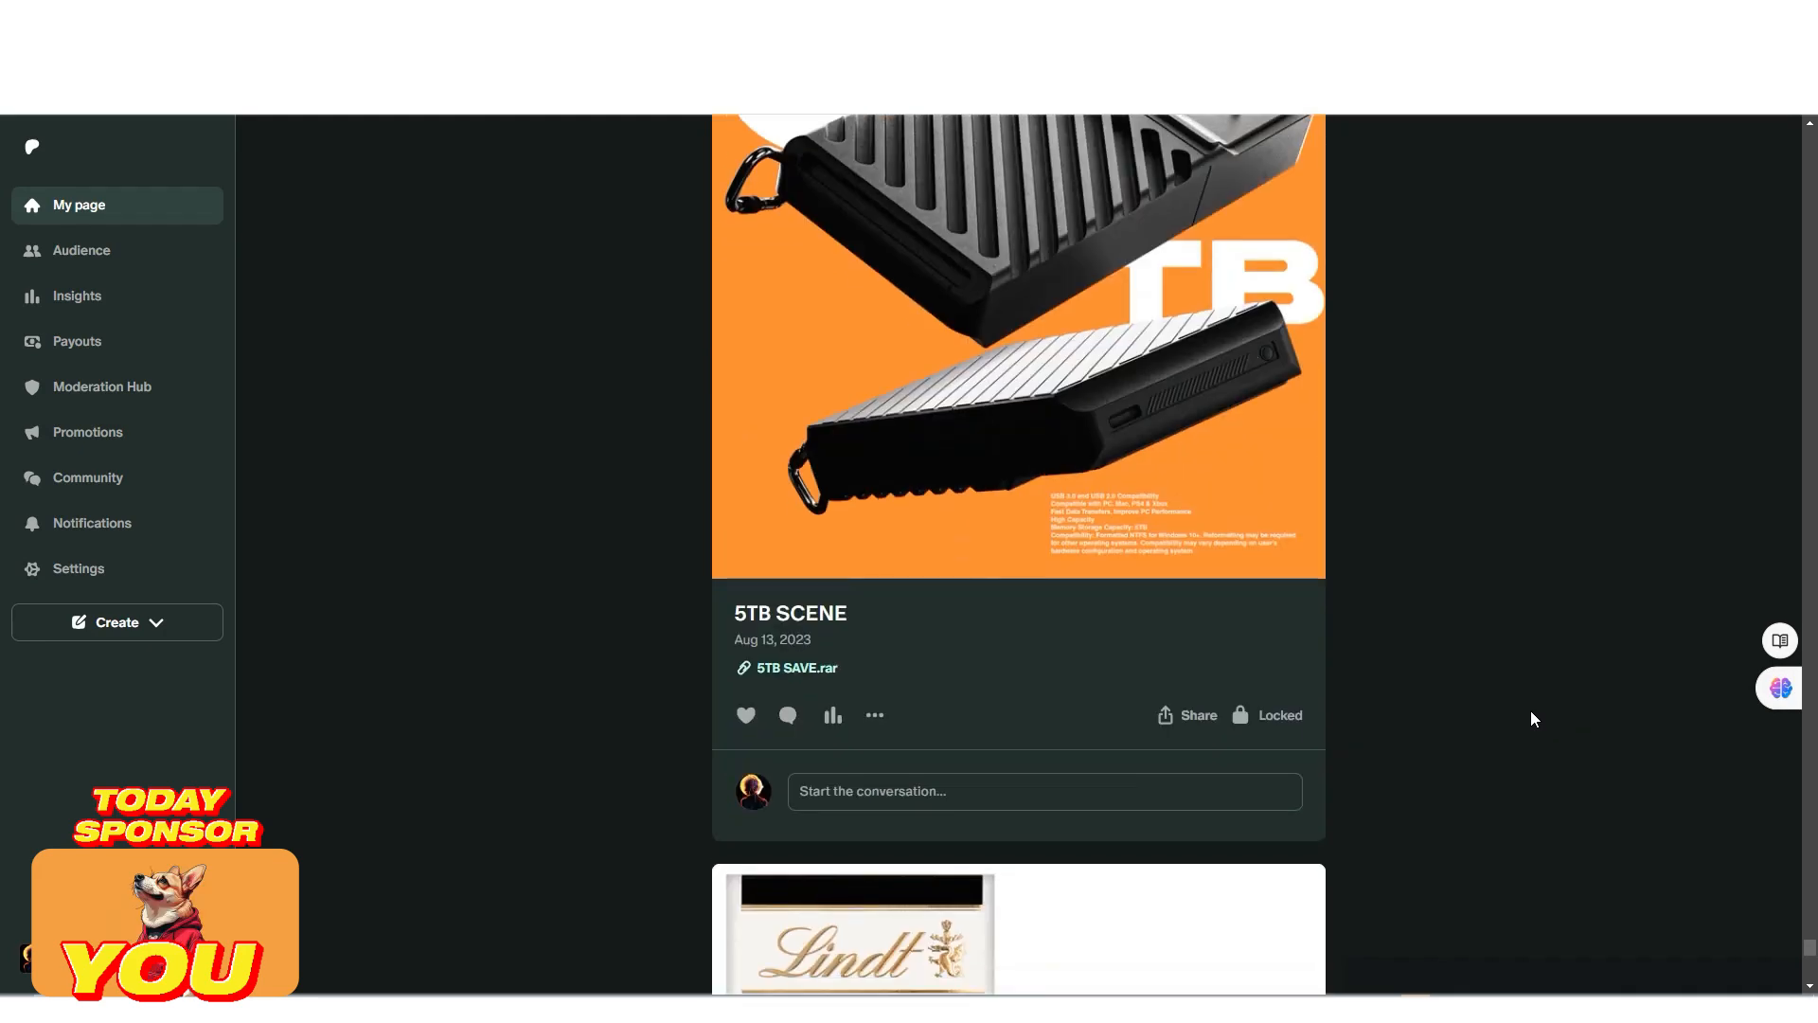
scroll(1667, 947, down, 10)
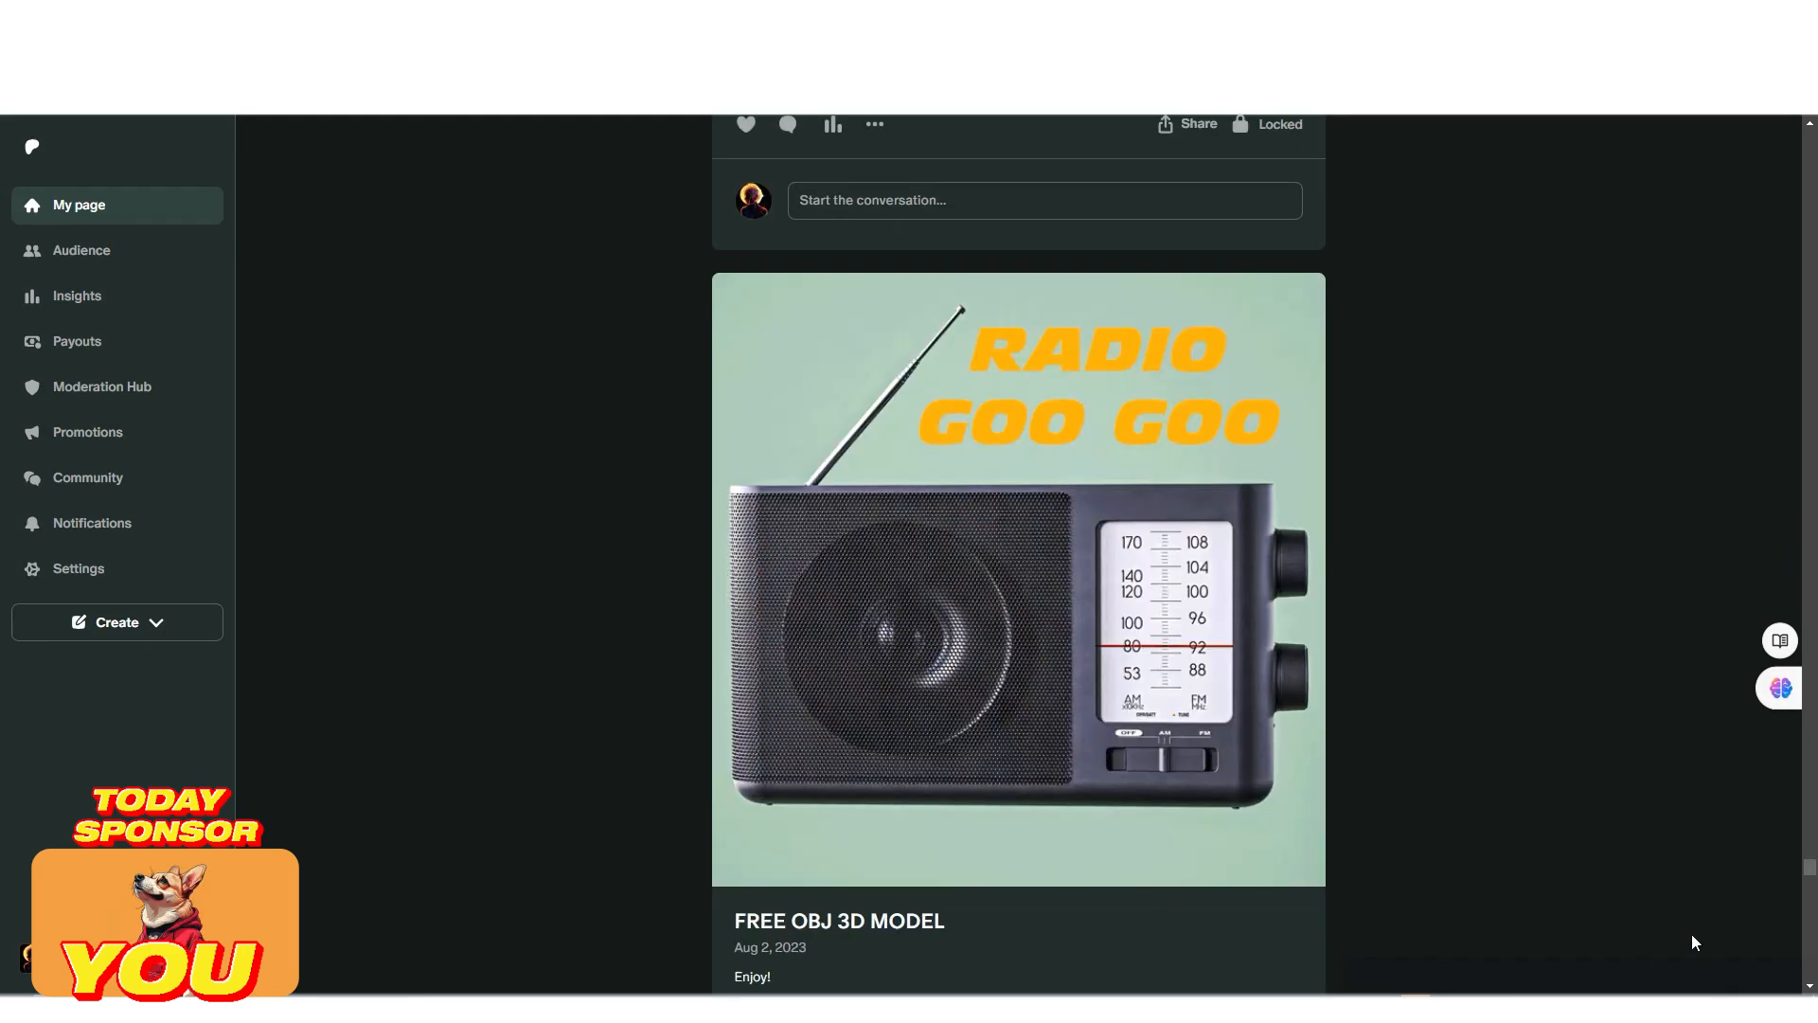
scroll(1665, 826, up, 8)
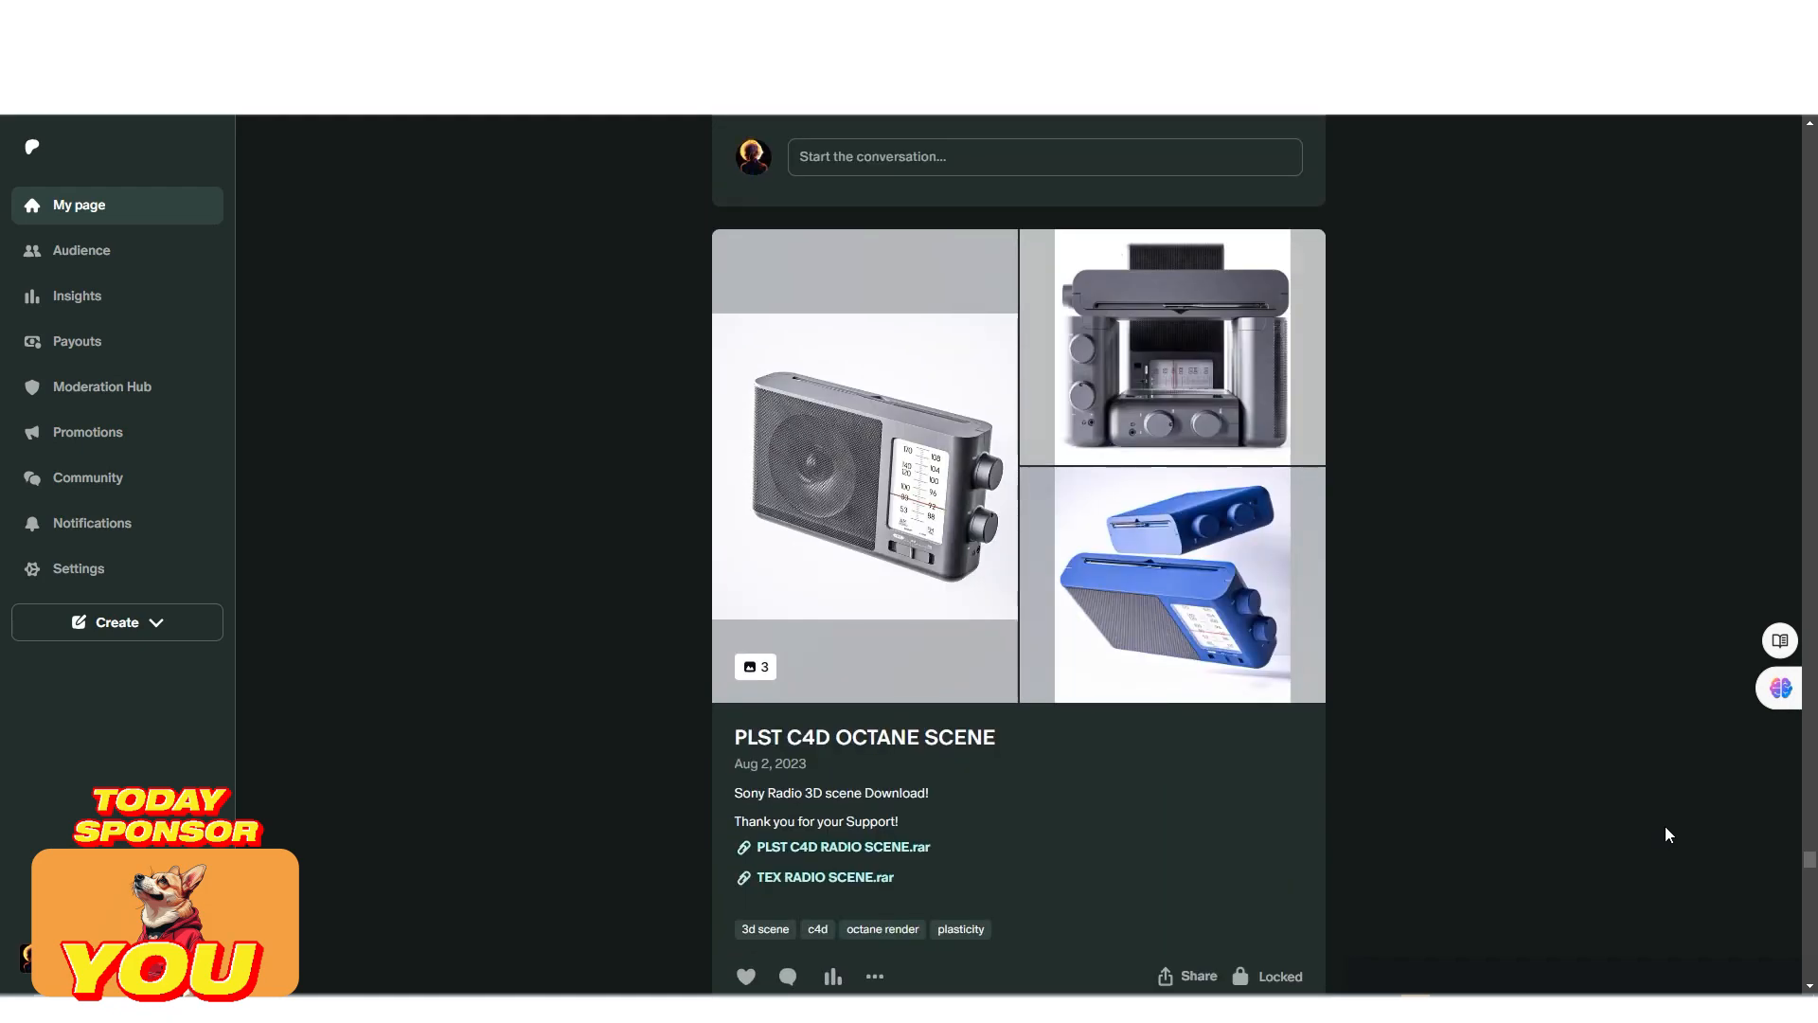
scroll(1667, 826, up, 6)
scroll(1671, 835, down, 10)
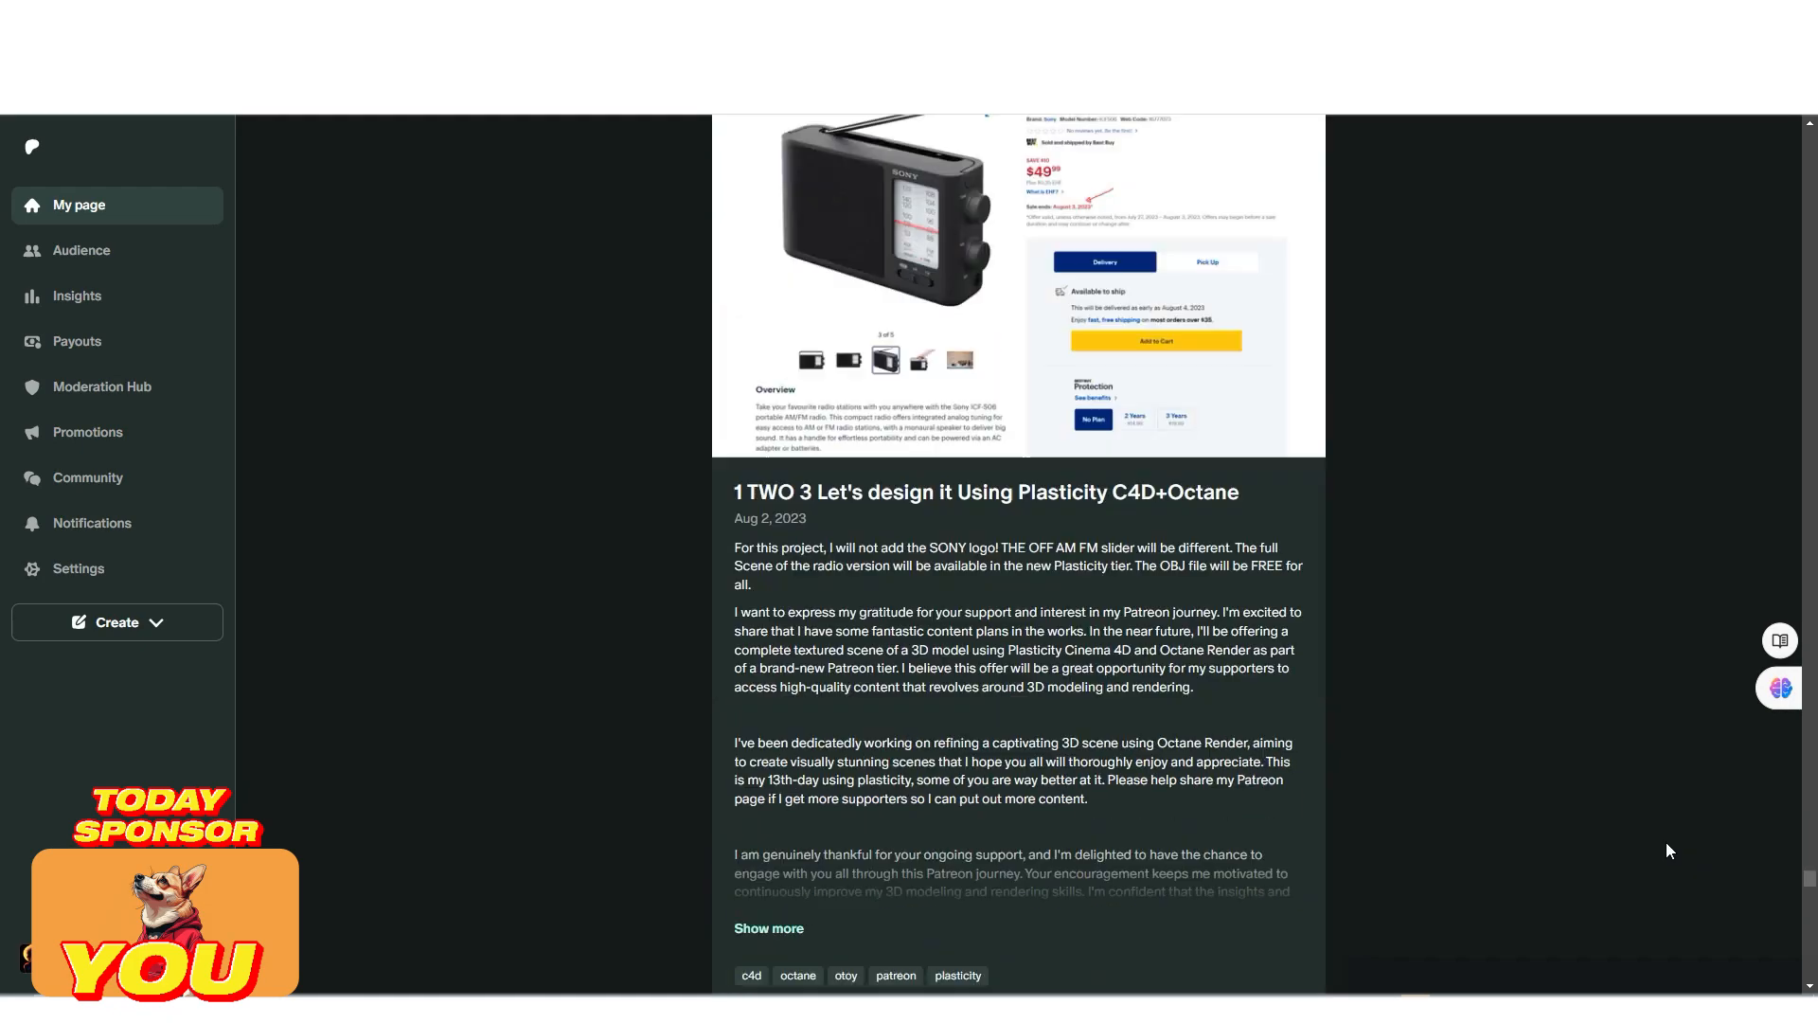
scroll(1667, 843, down, 15)
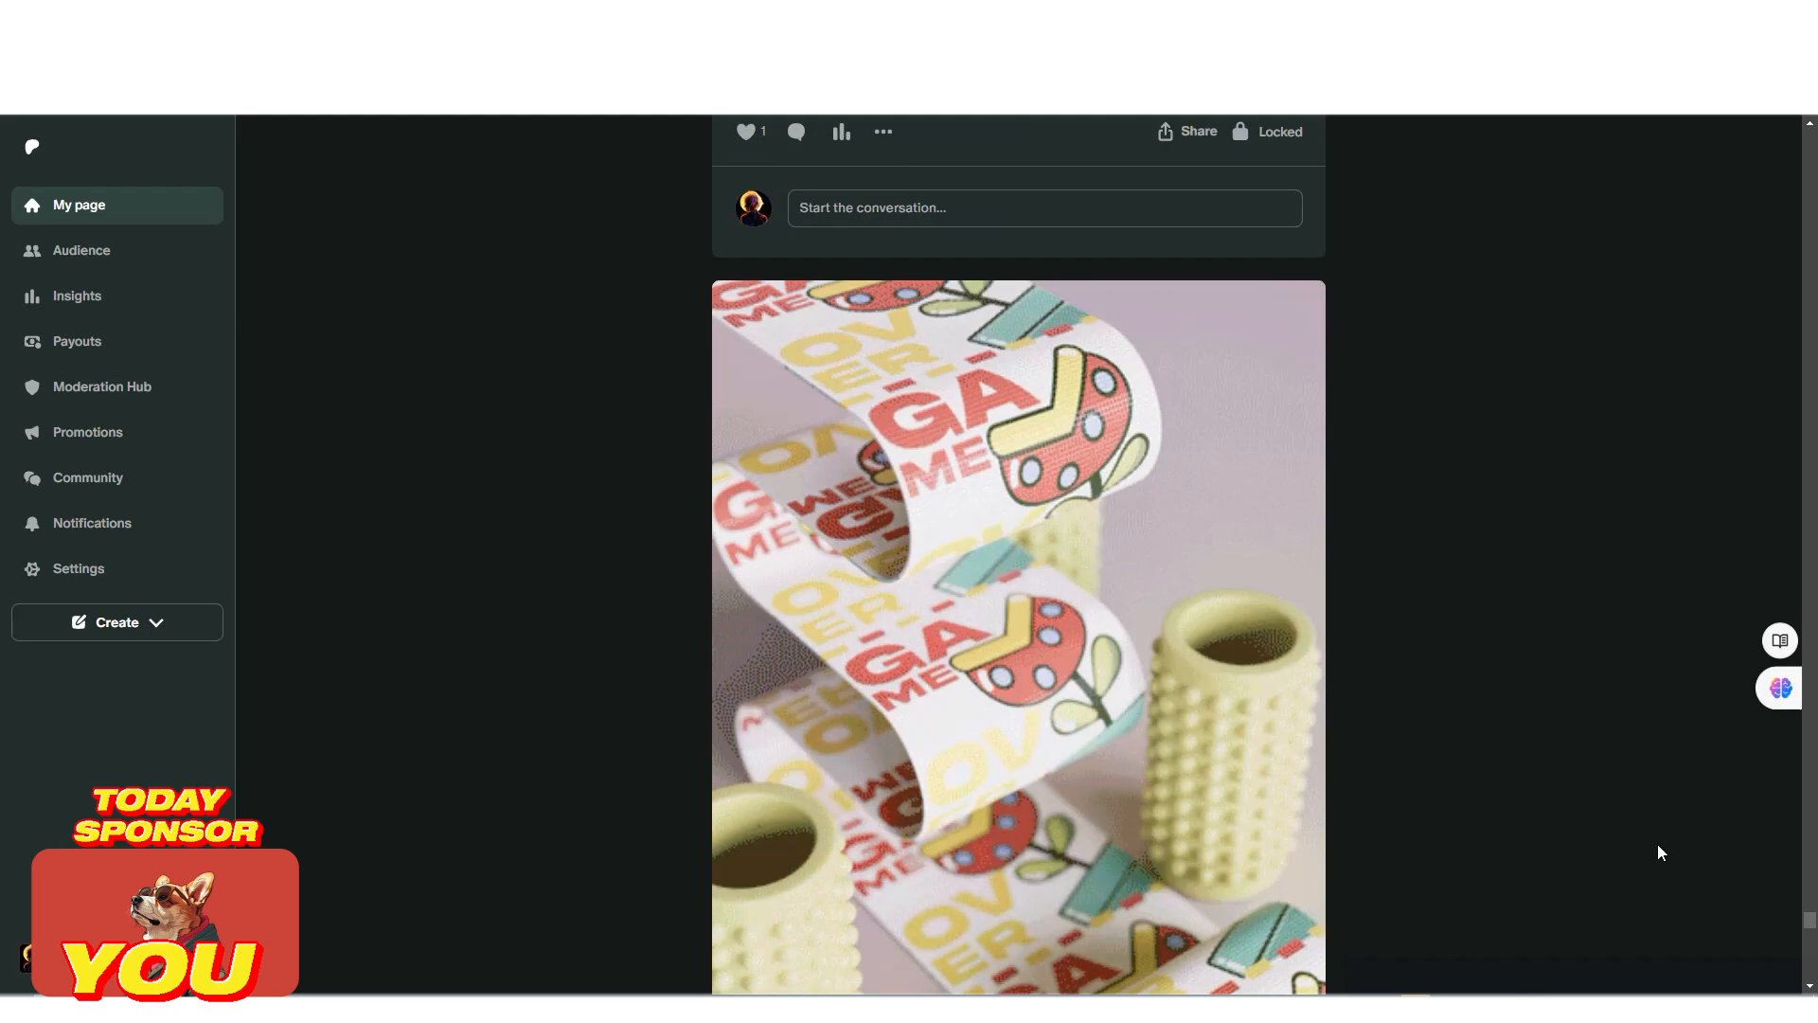
scroll(1657, 852, down, 3)
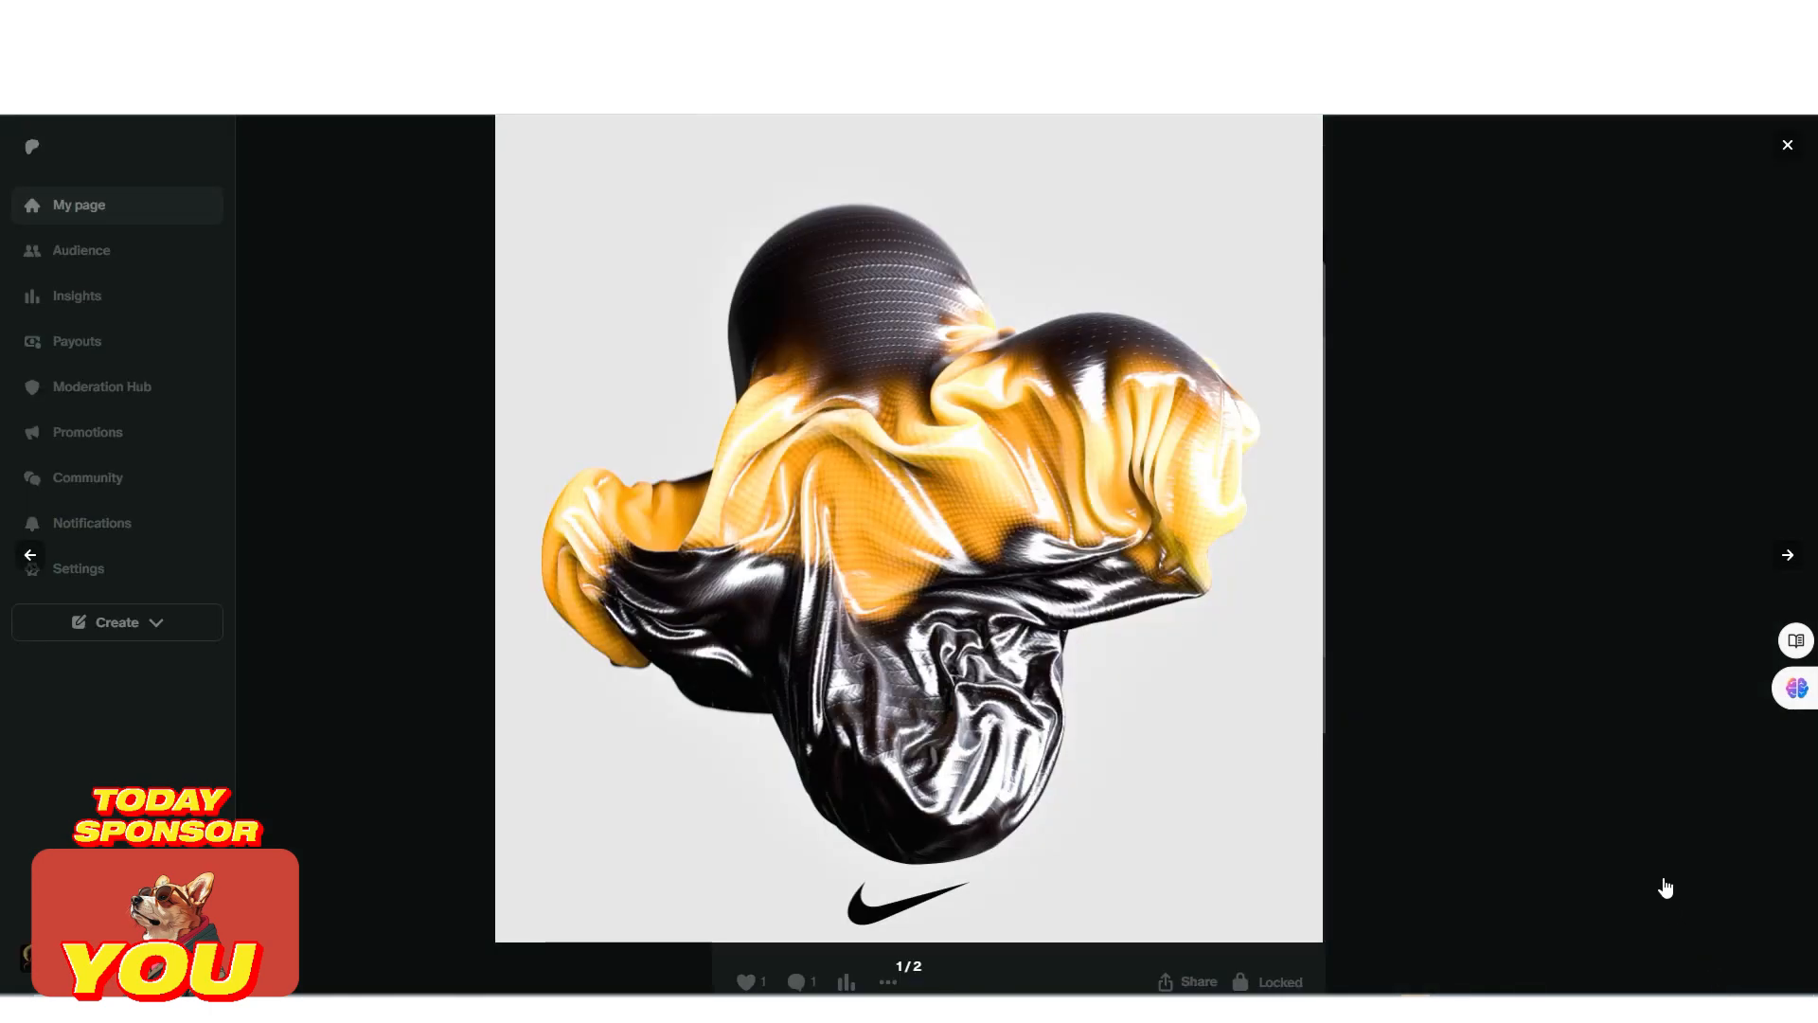
key(Right)
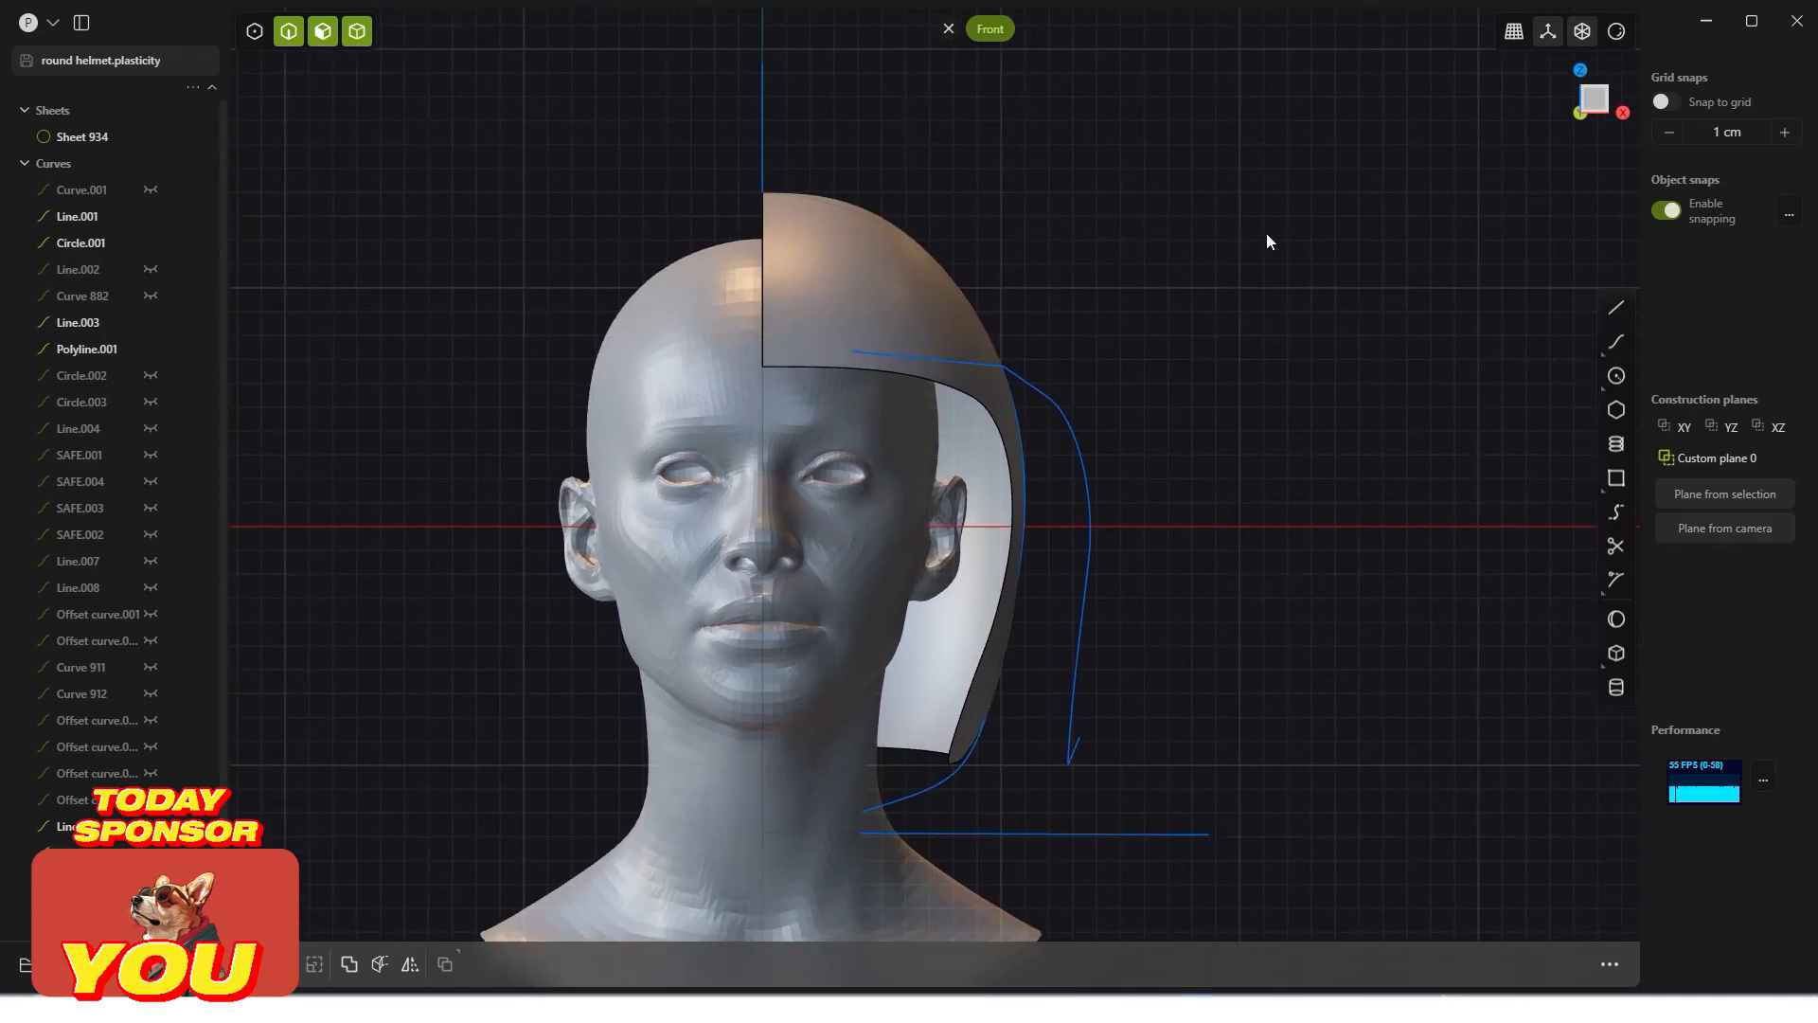
Step: Switch to Plasticity and try to mirror the half helmet sheet across the X axis in the front view
middle_drag(1265, 233, 1379, 224)
scroll(1376, 269, down, 4)
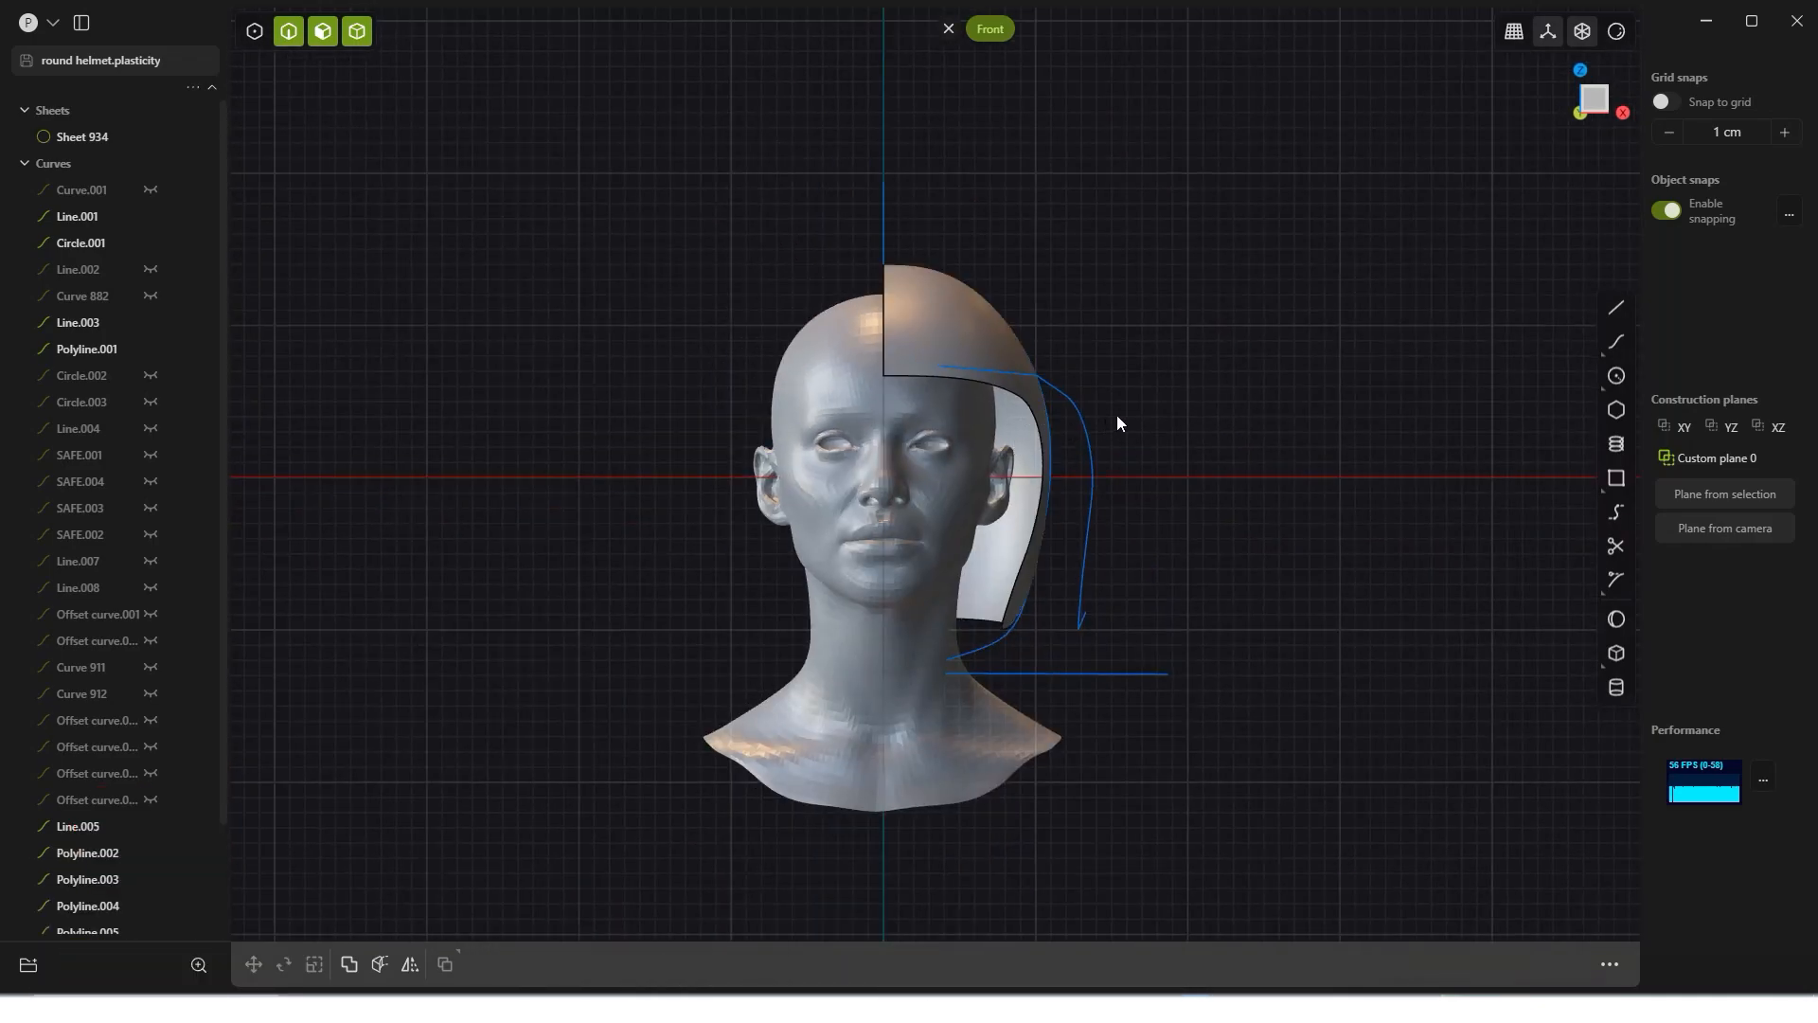
key(3)
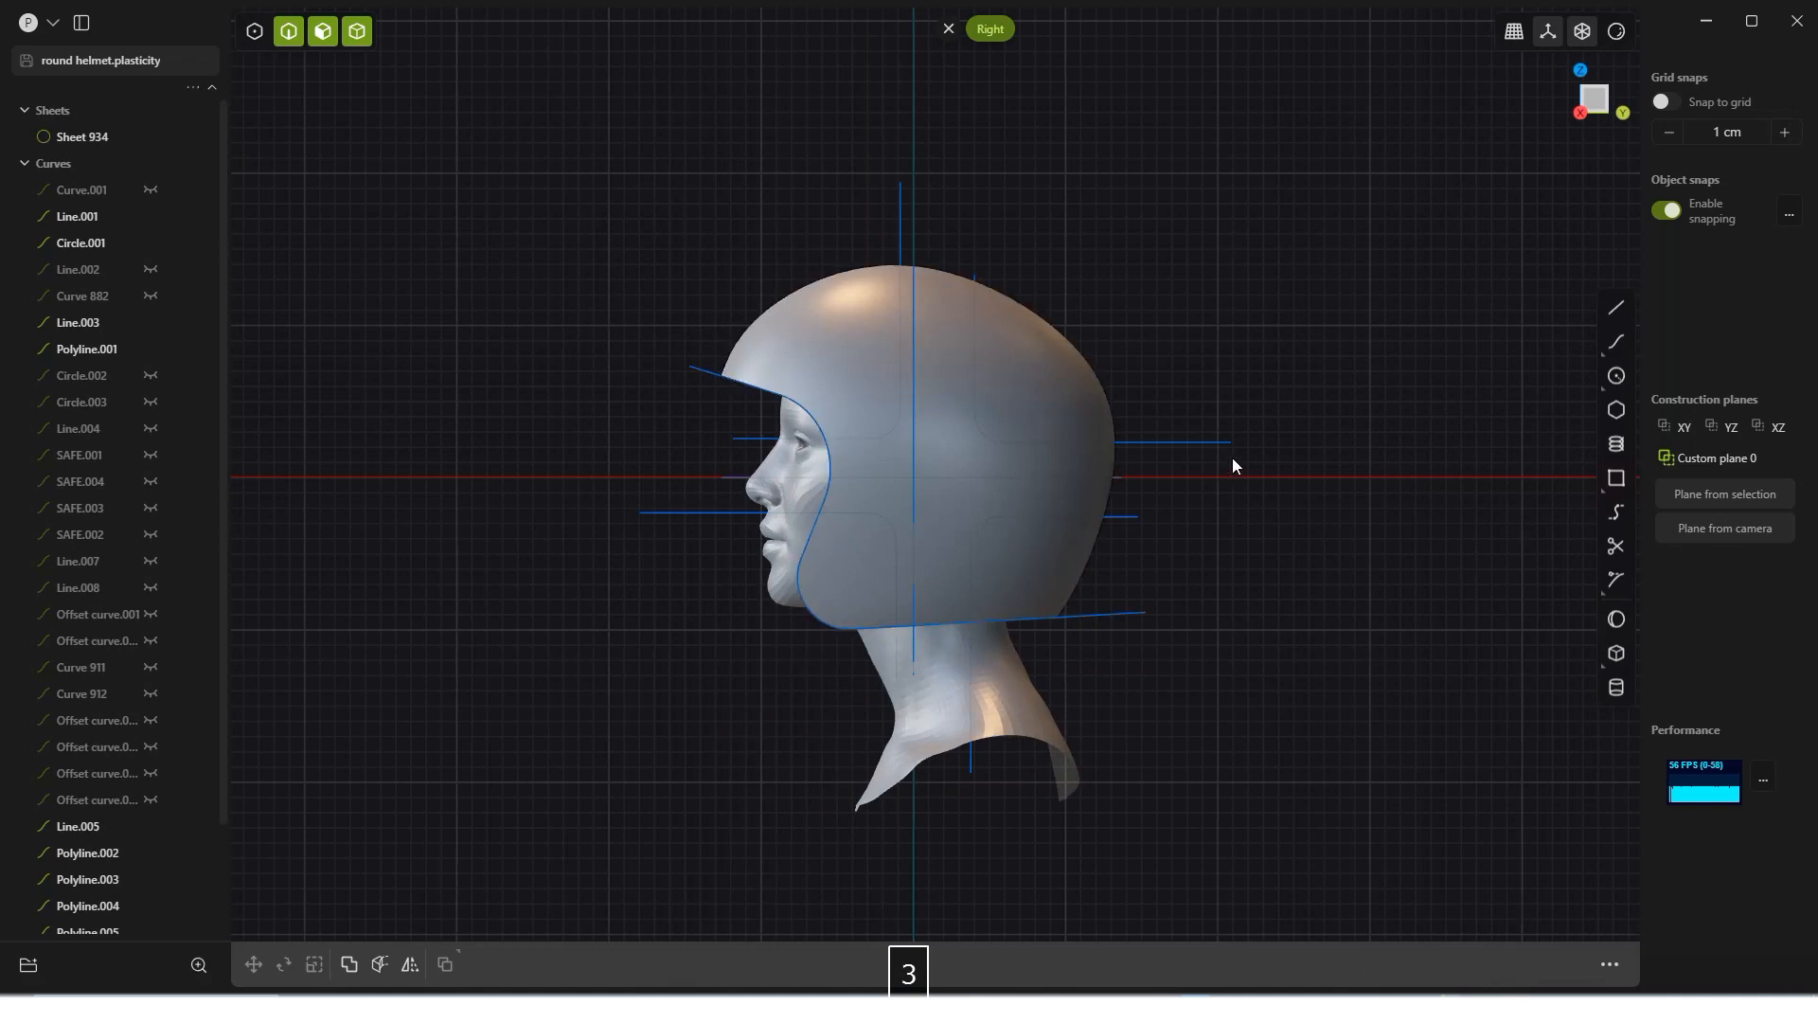
click(994, 407)
scroll(1017, 466, up, 5)
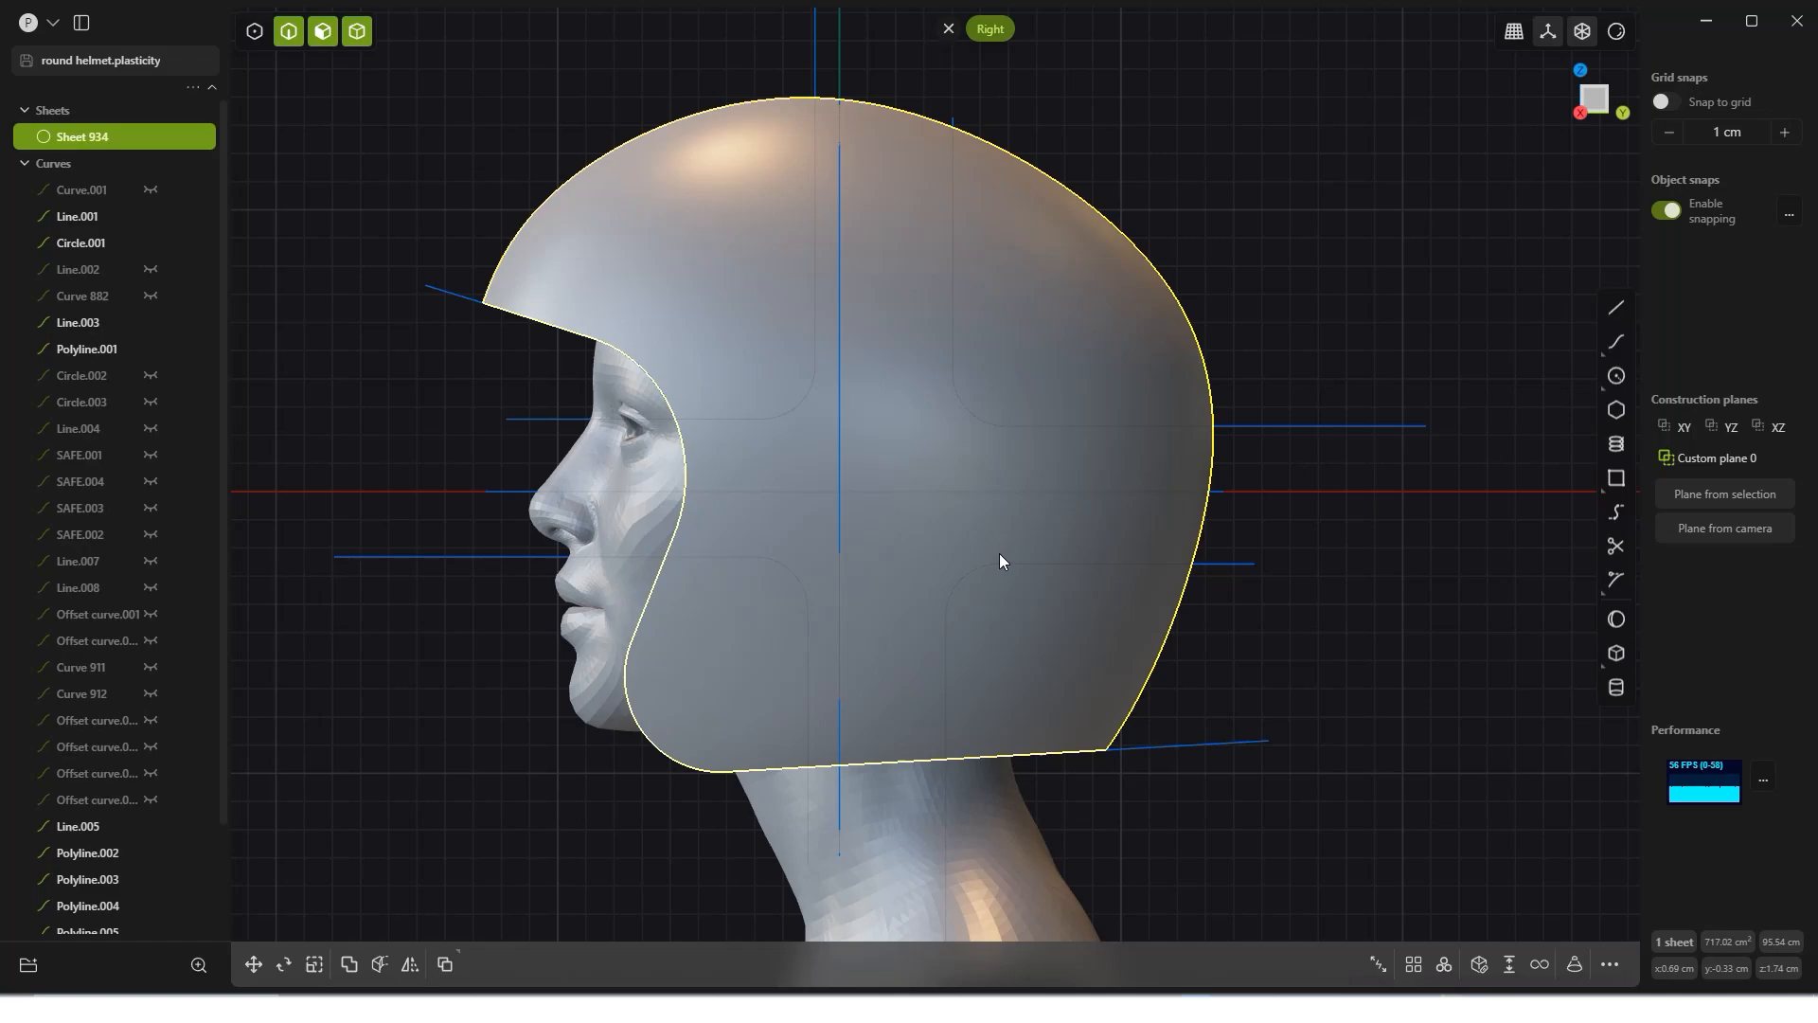
key(KP_1)
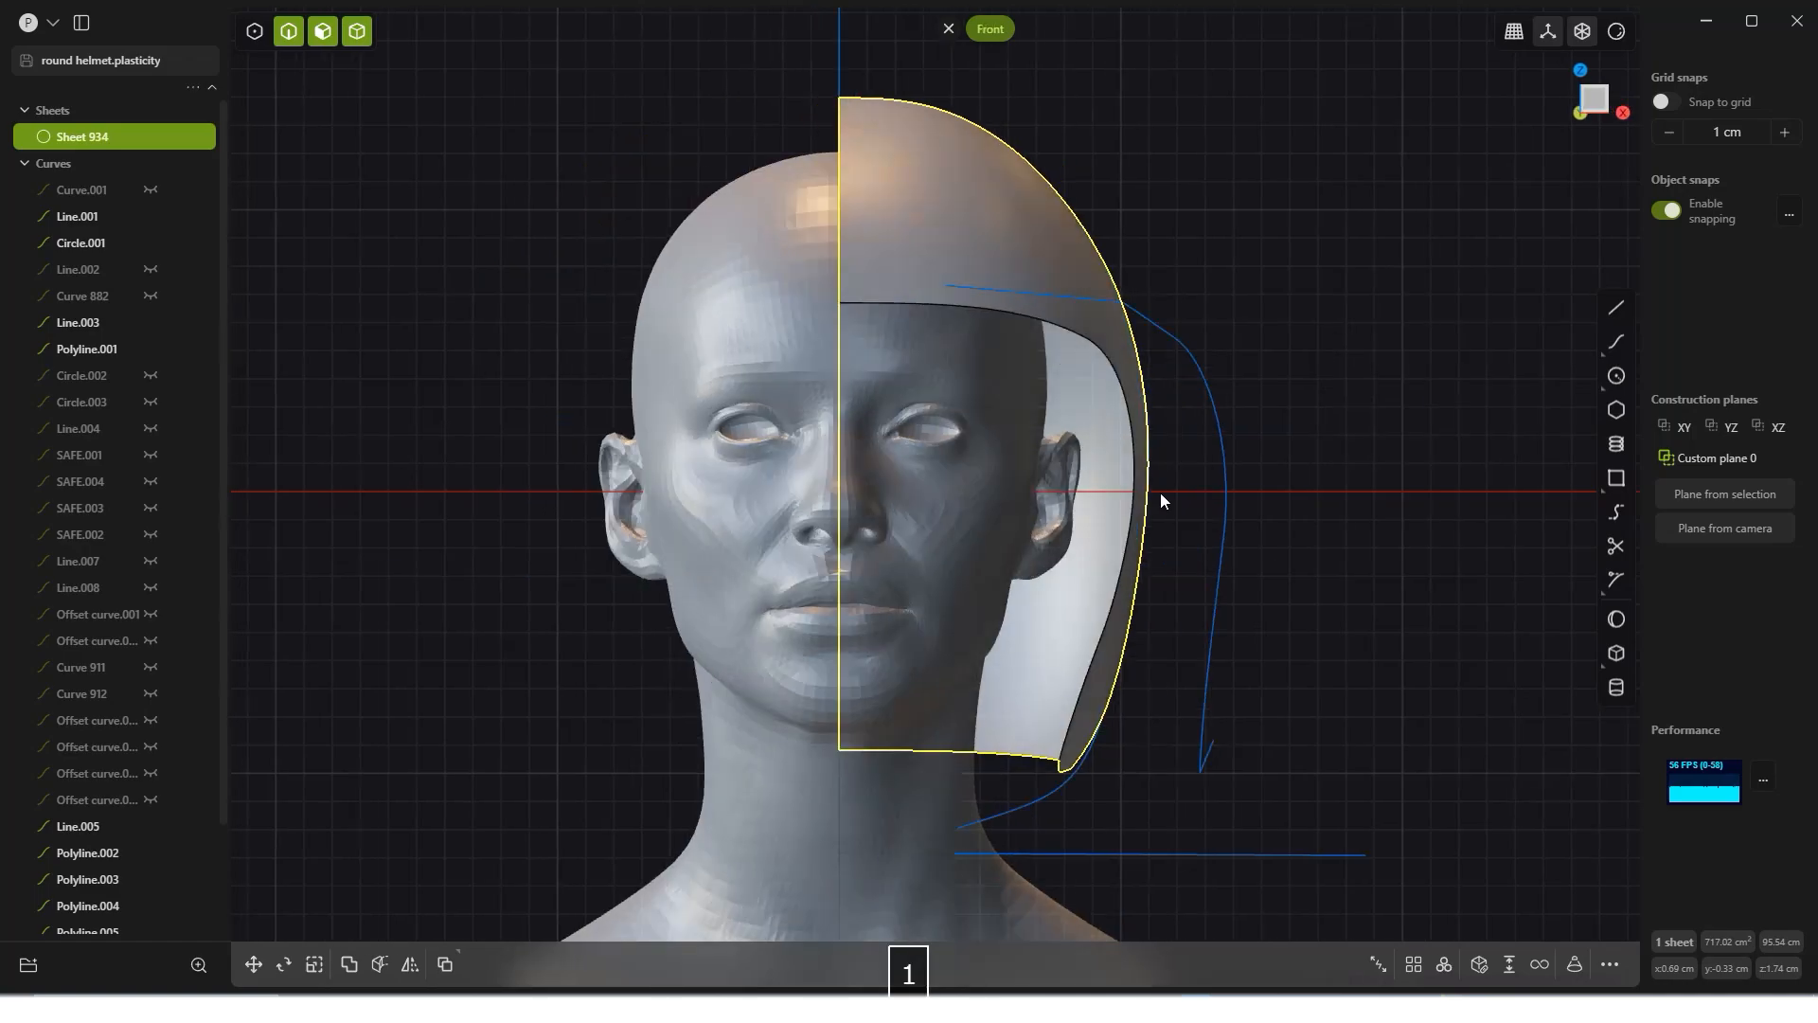
key(alt+x)
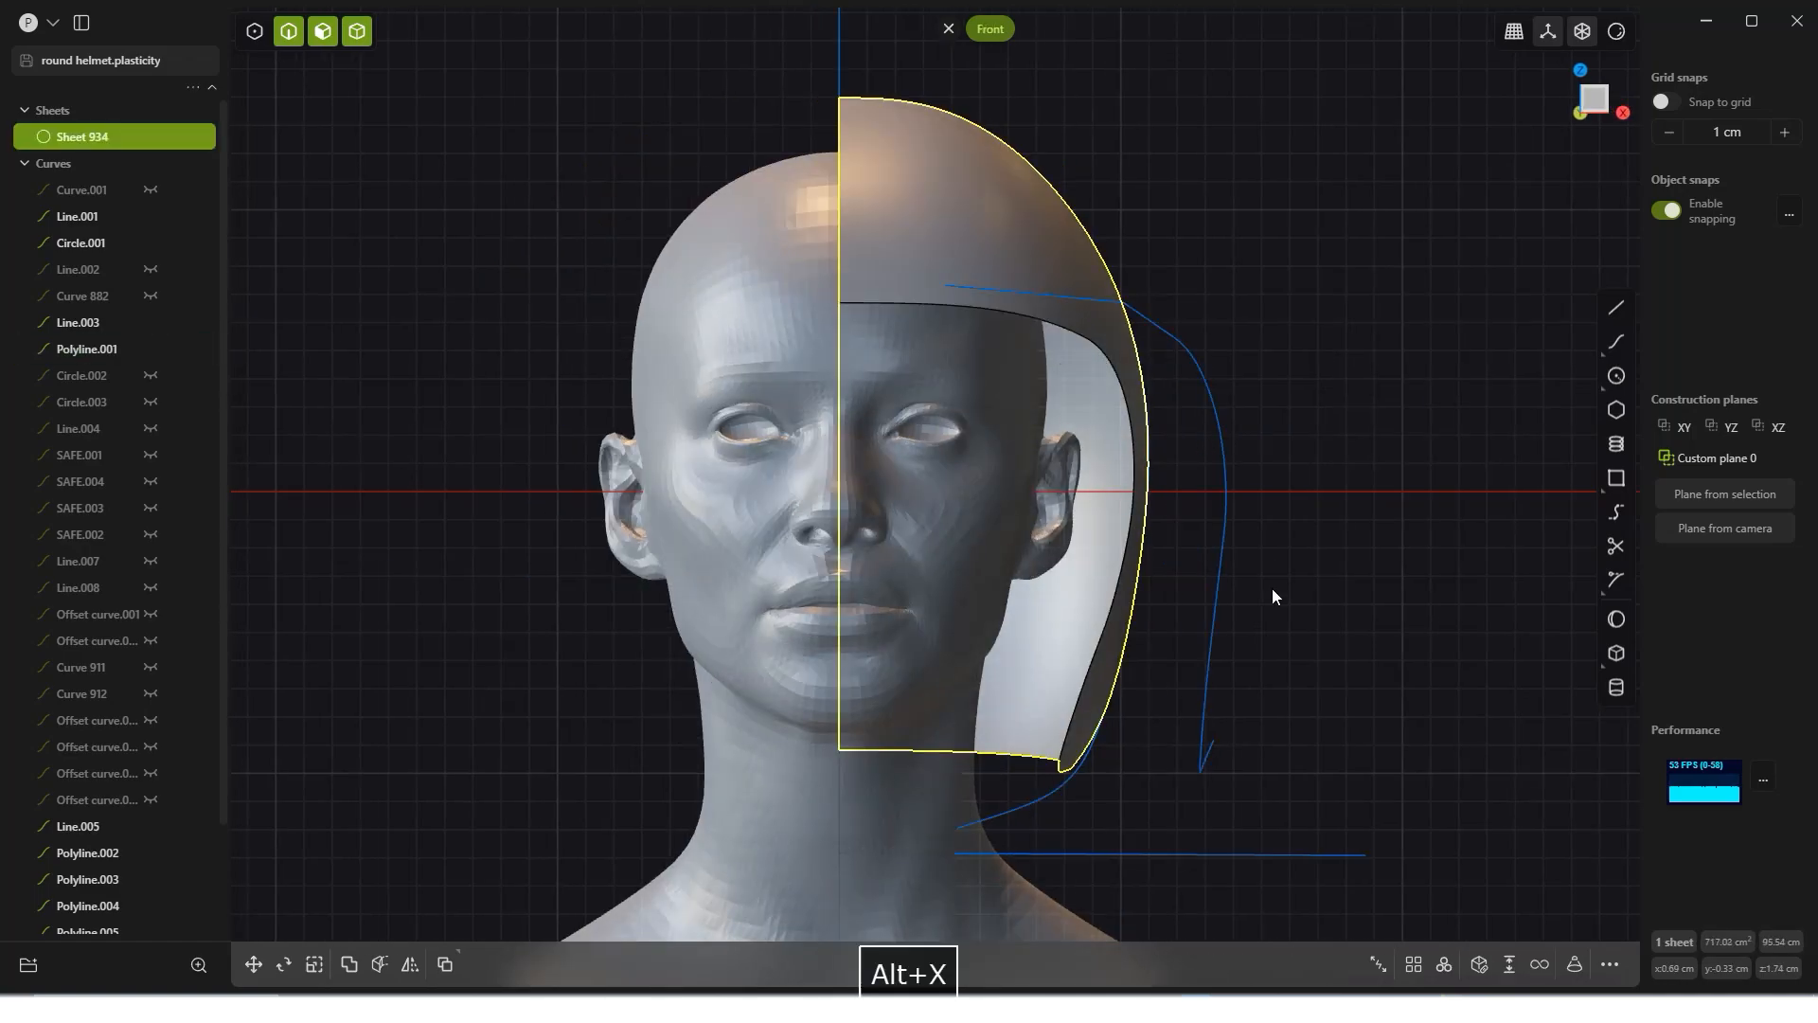
key(x)
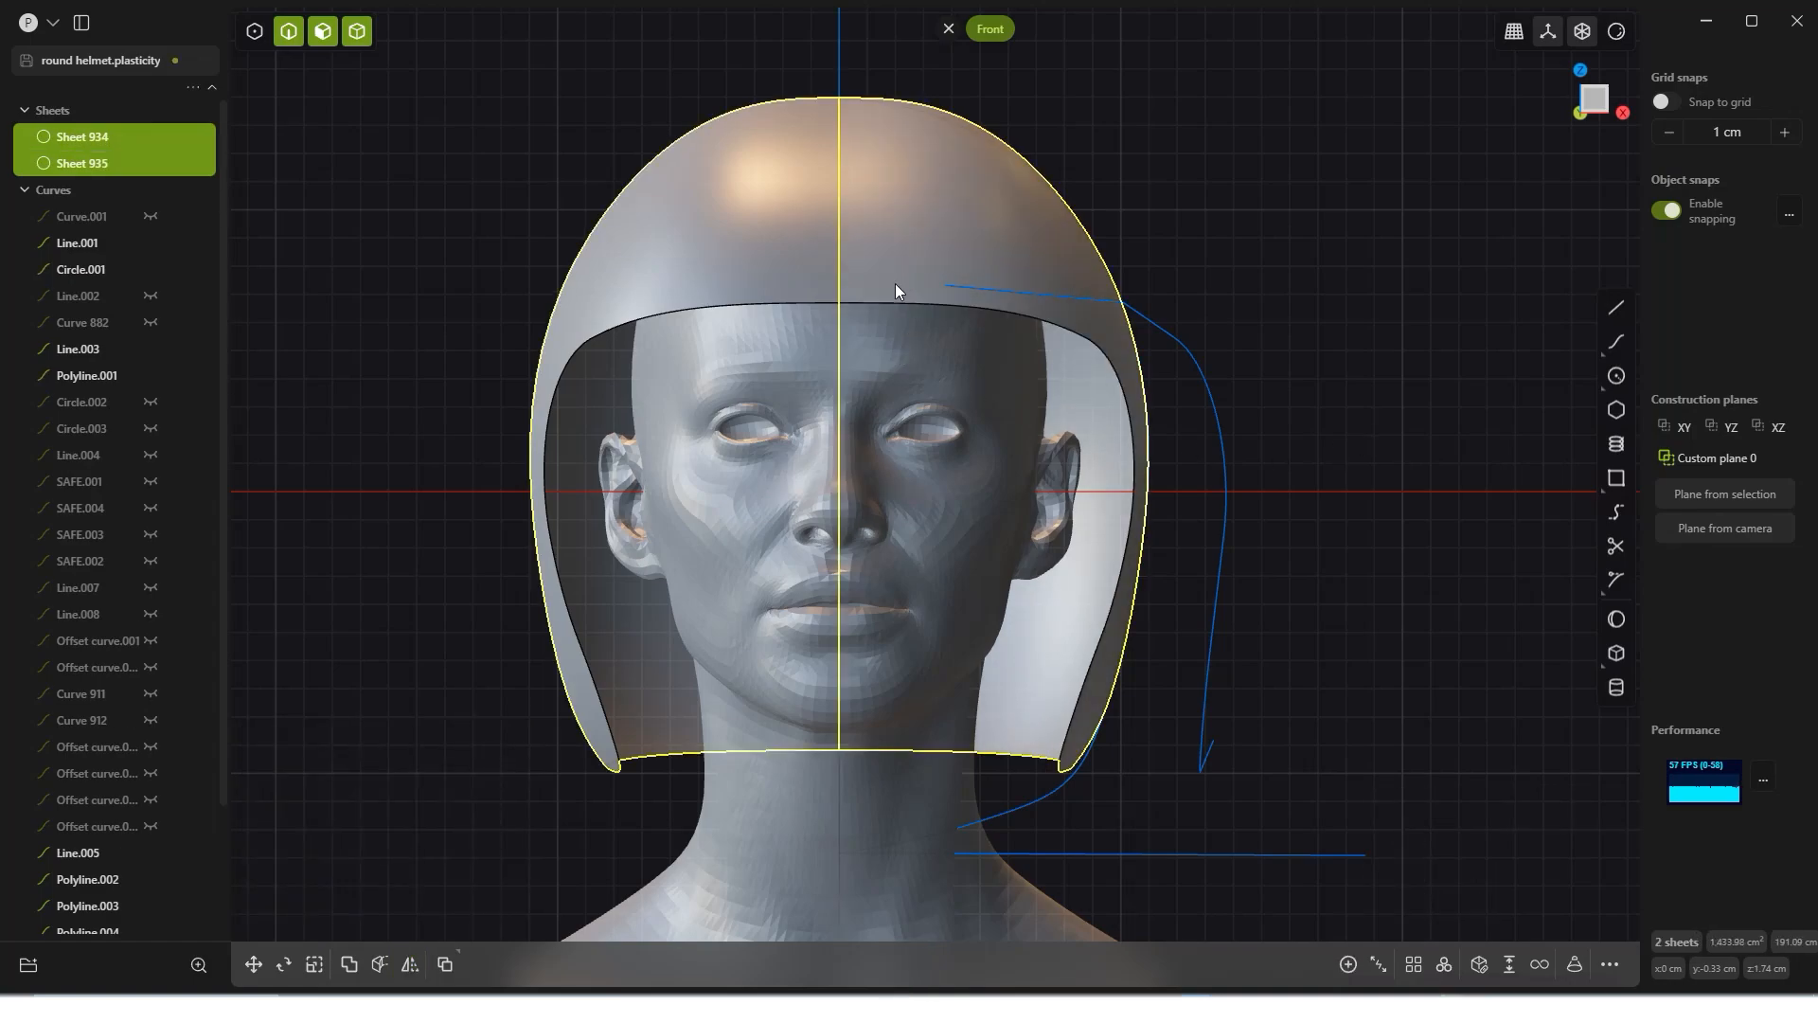
key(ctrl+z)
click(948, 233)
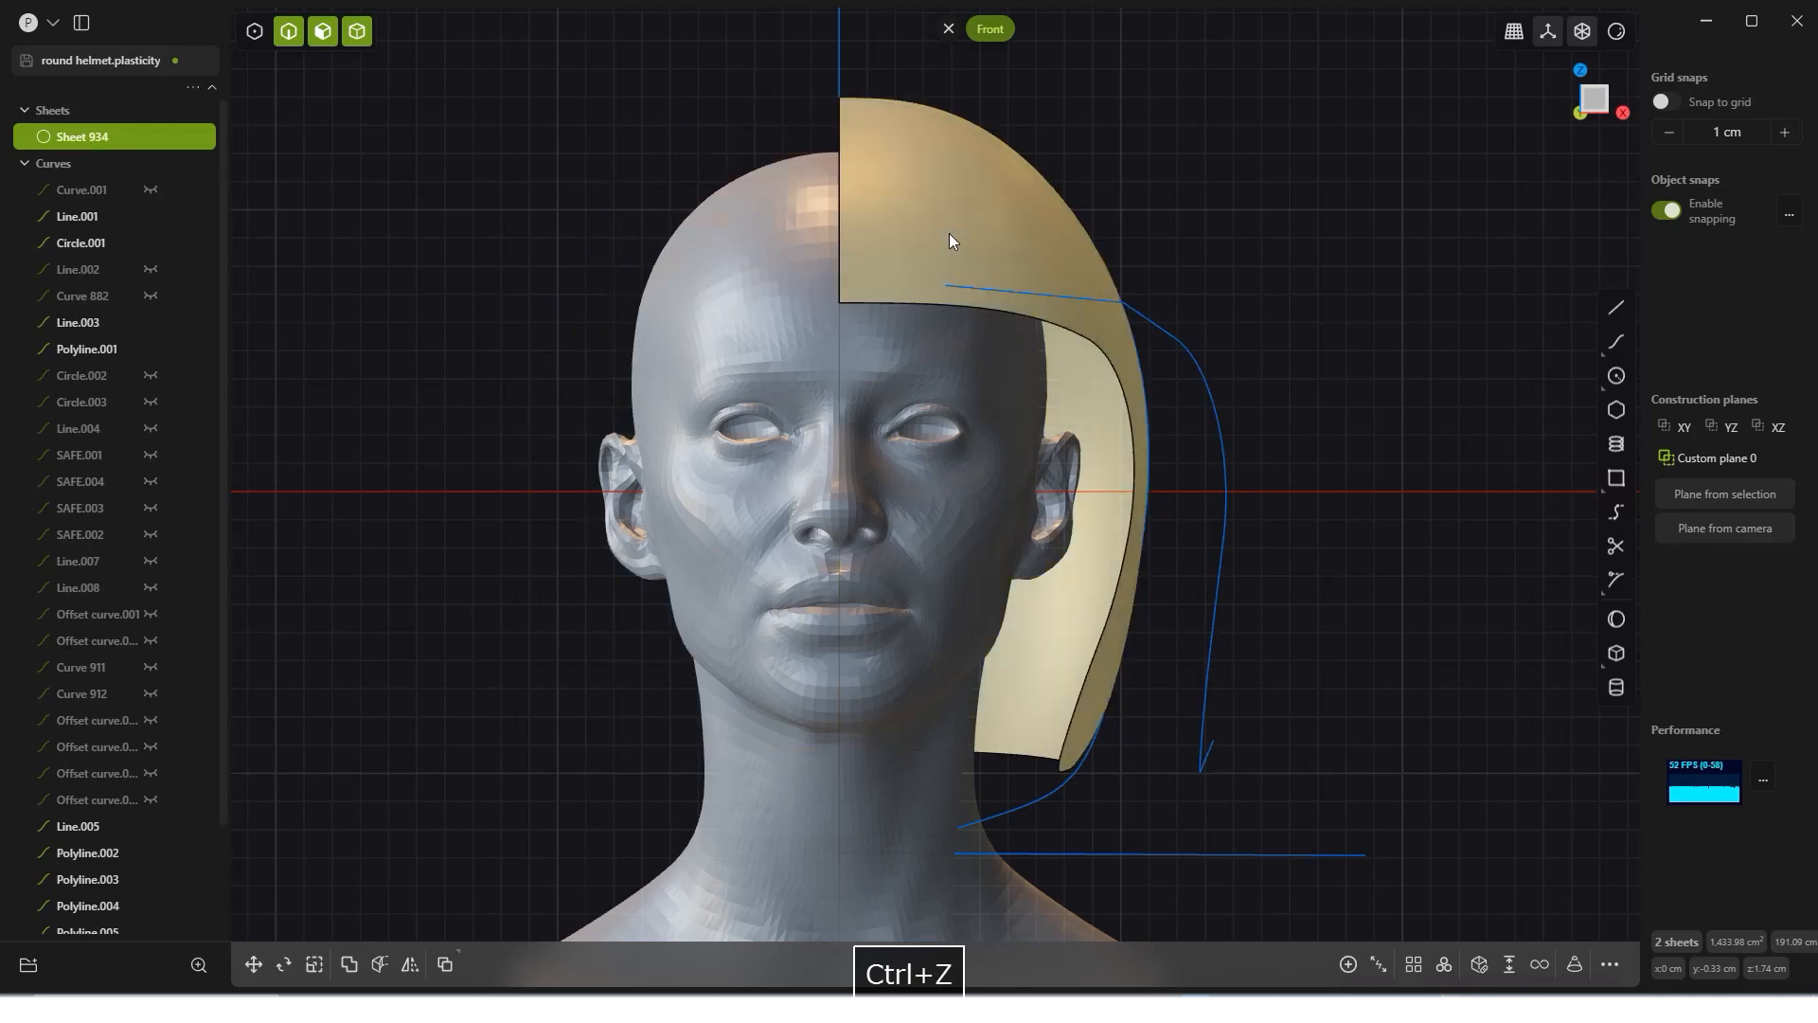
key(o)
click(1318, 389)
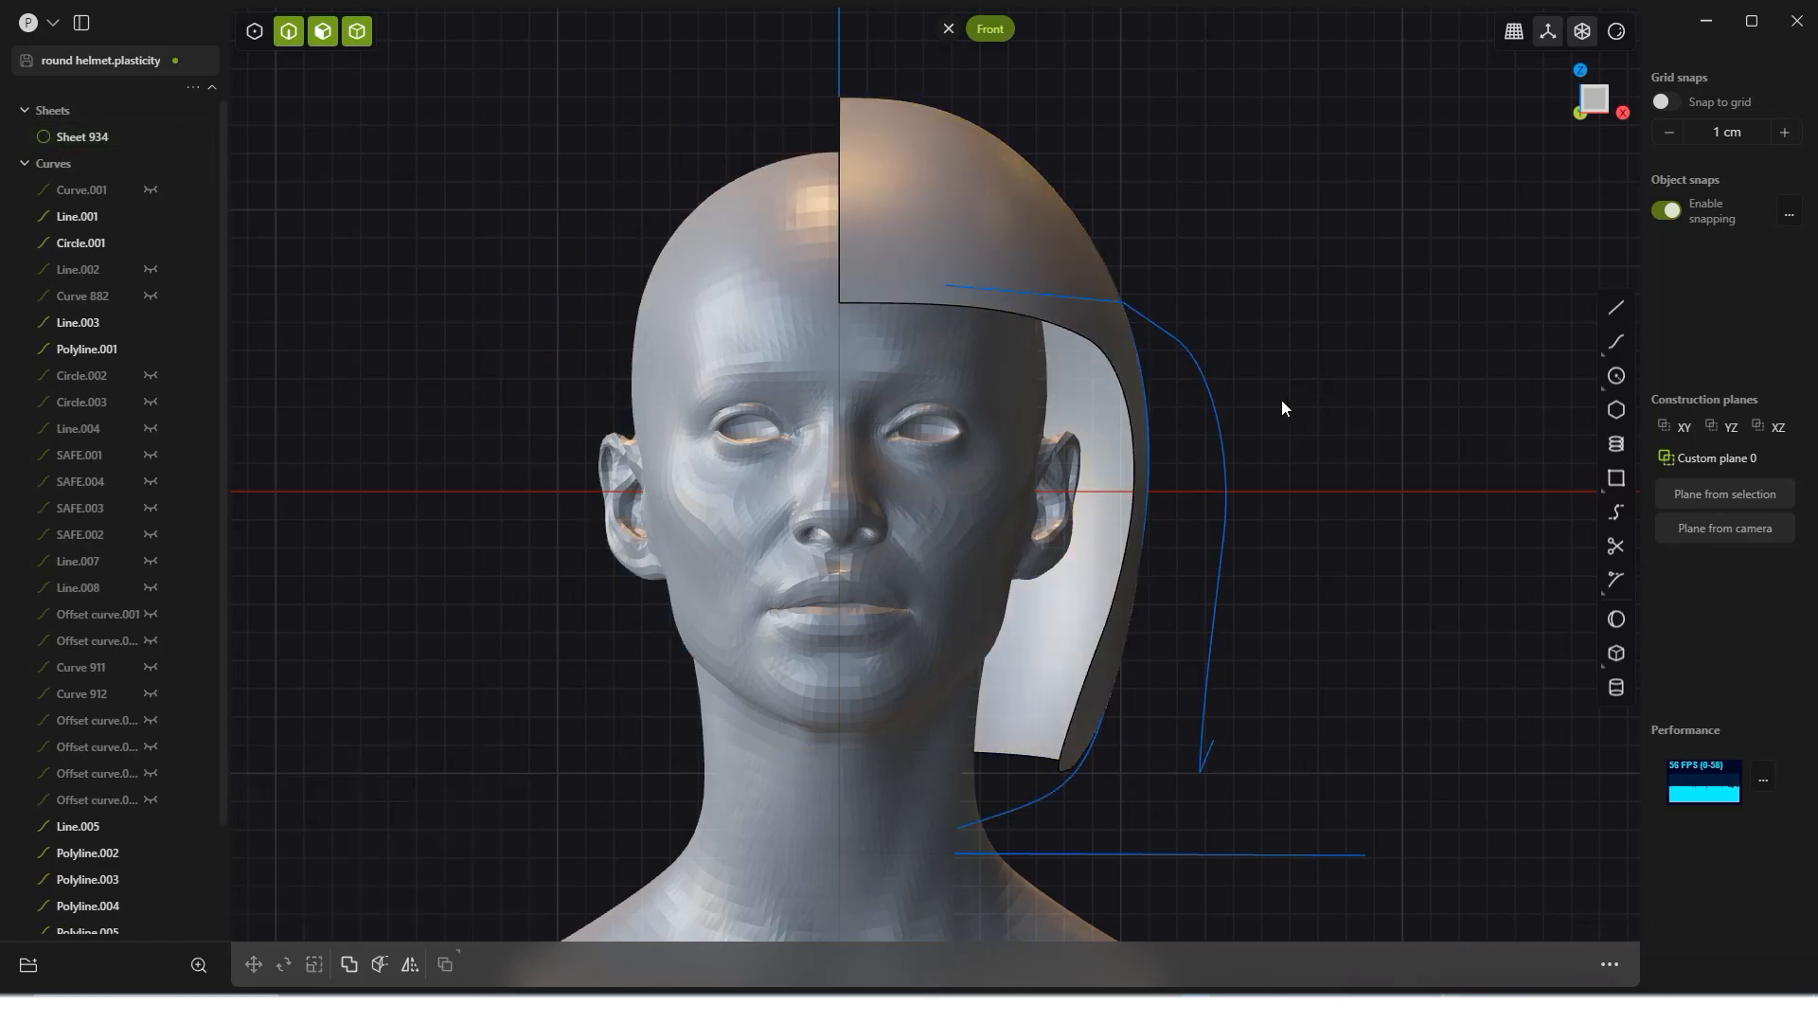
Step: Duplicate the whole half helmet sheet in place without moving the copy
key(4)
click(971, 184)
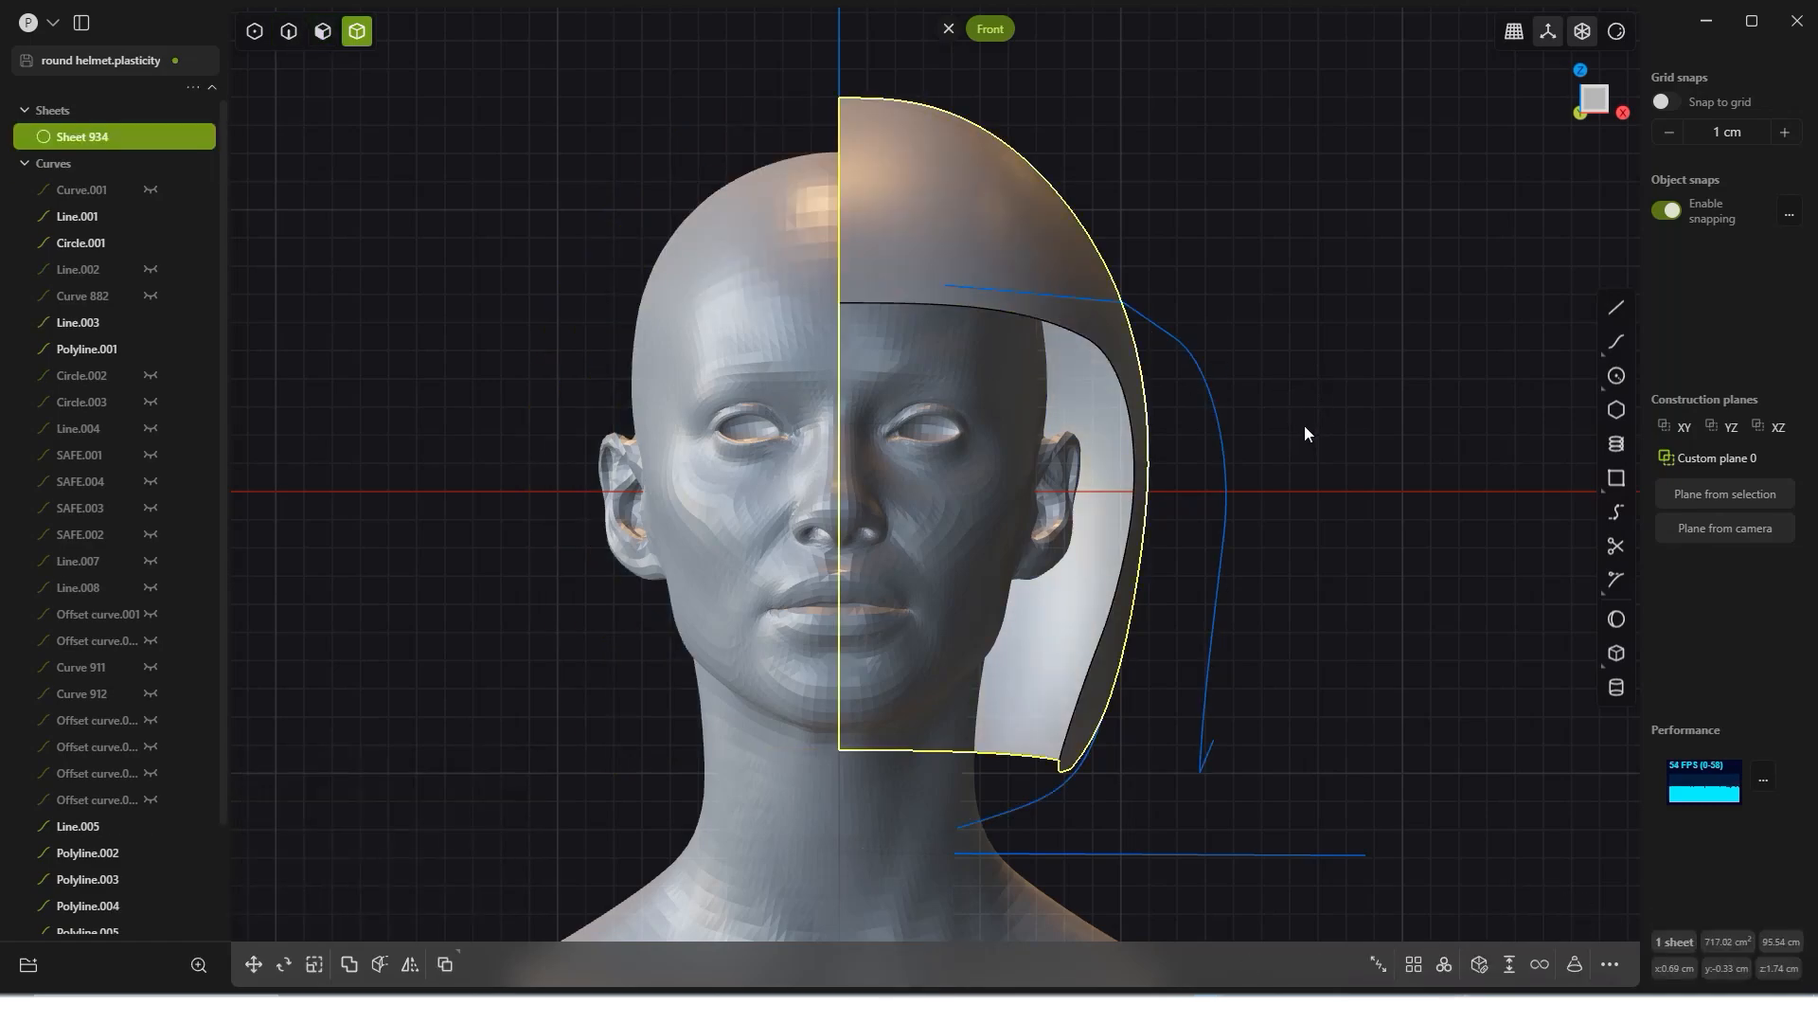
key(shift+d)
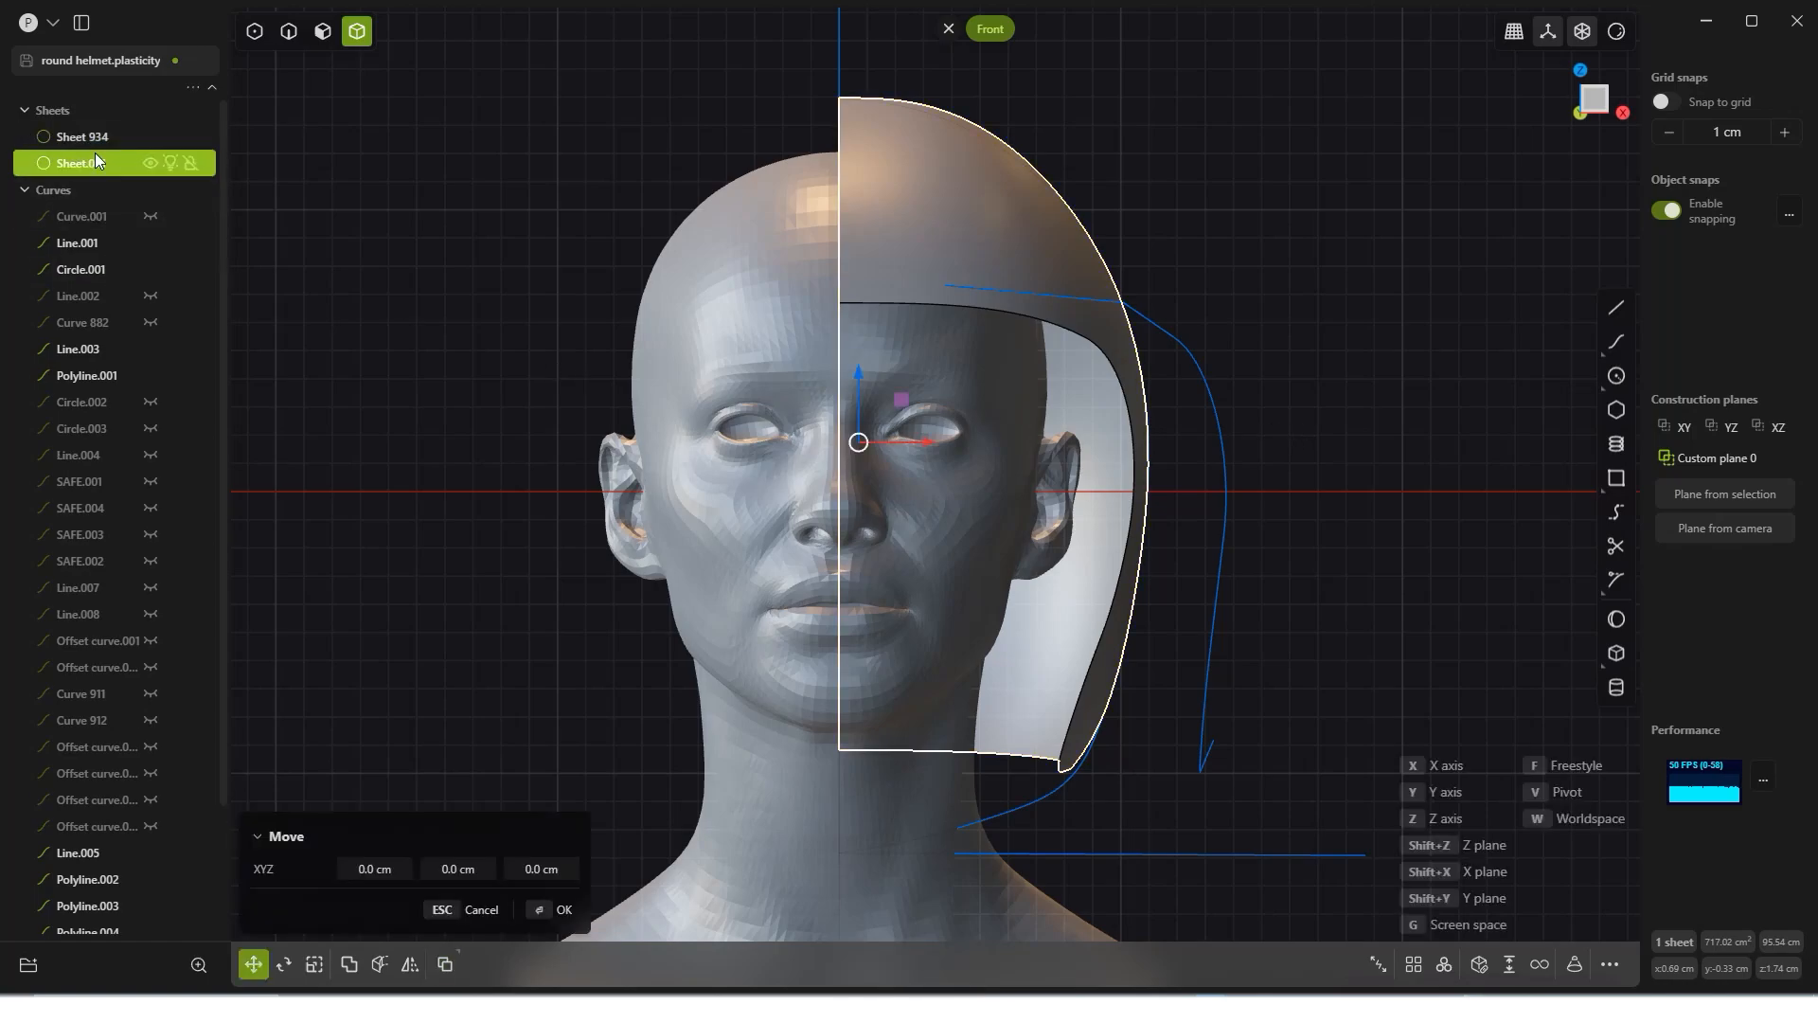
key(Return)
Step: Rename the original half helmet sheet as OUTTER SHELL
double_click(95, 136)
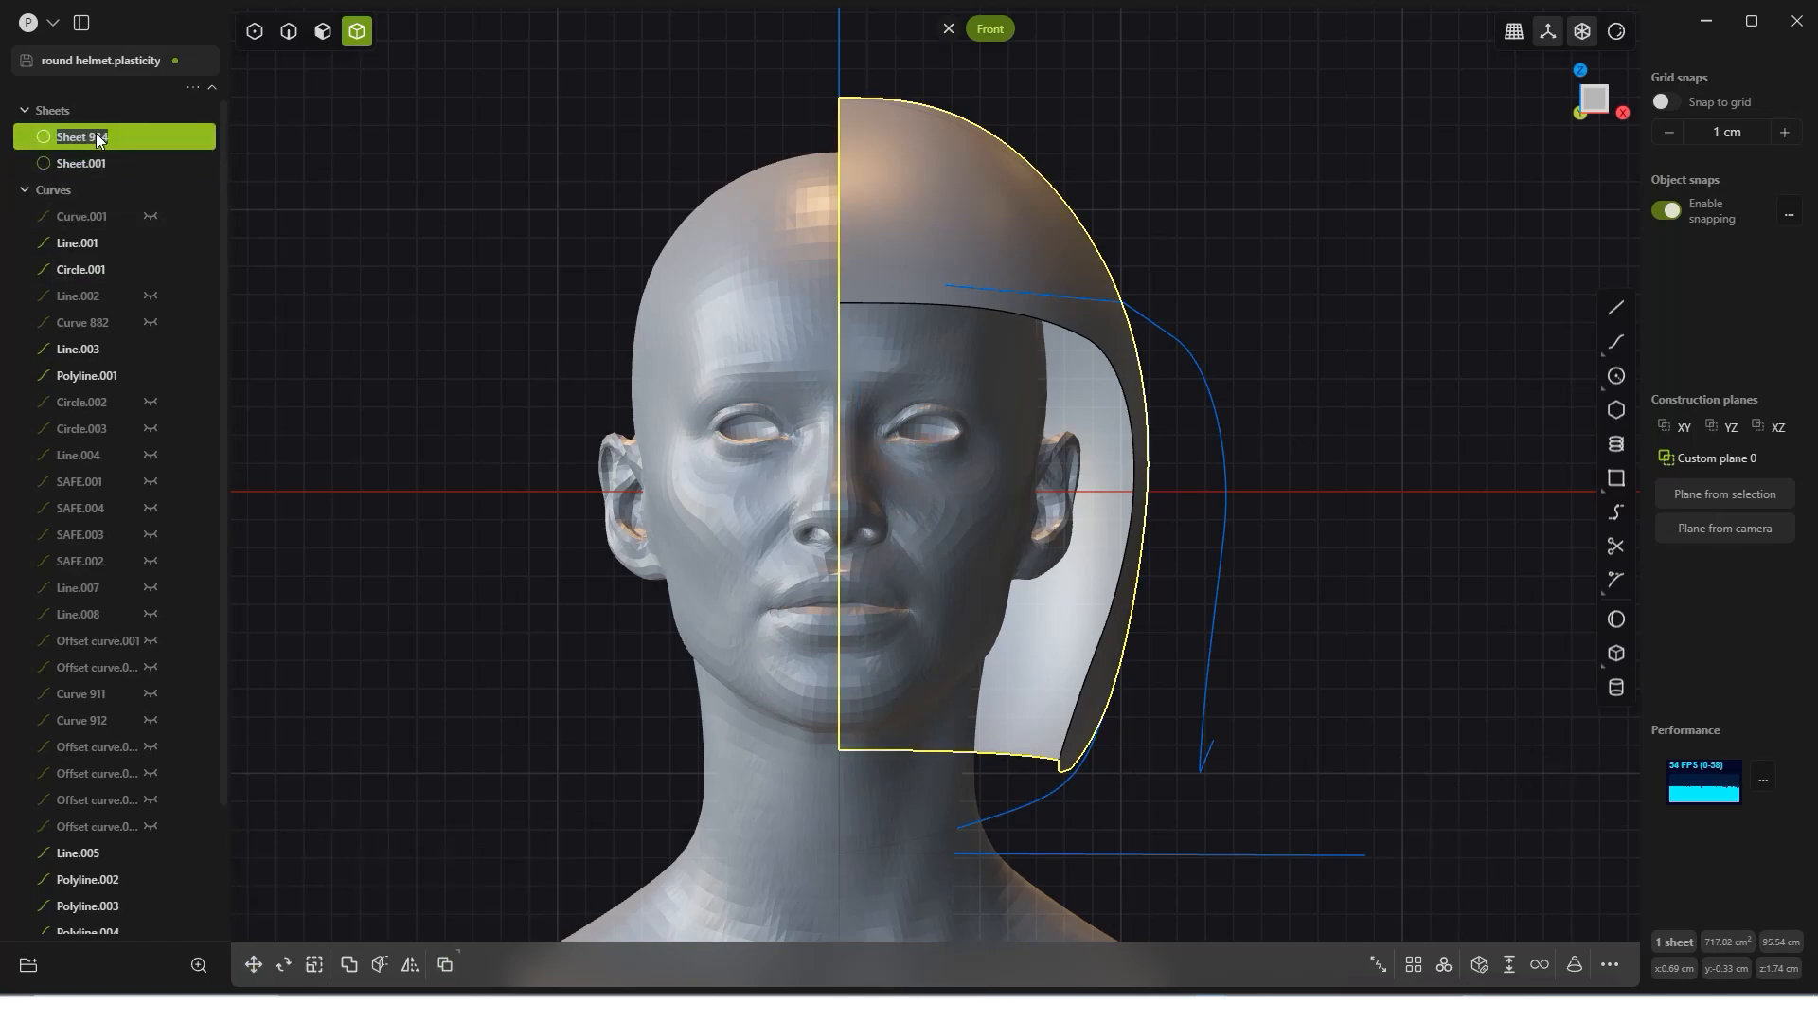
text(OUT)
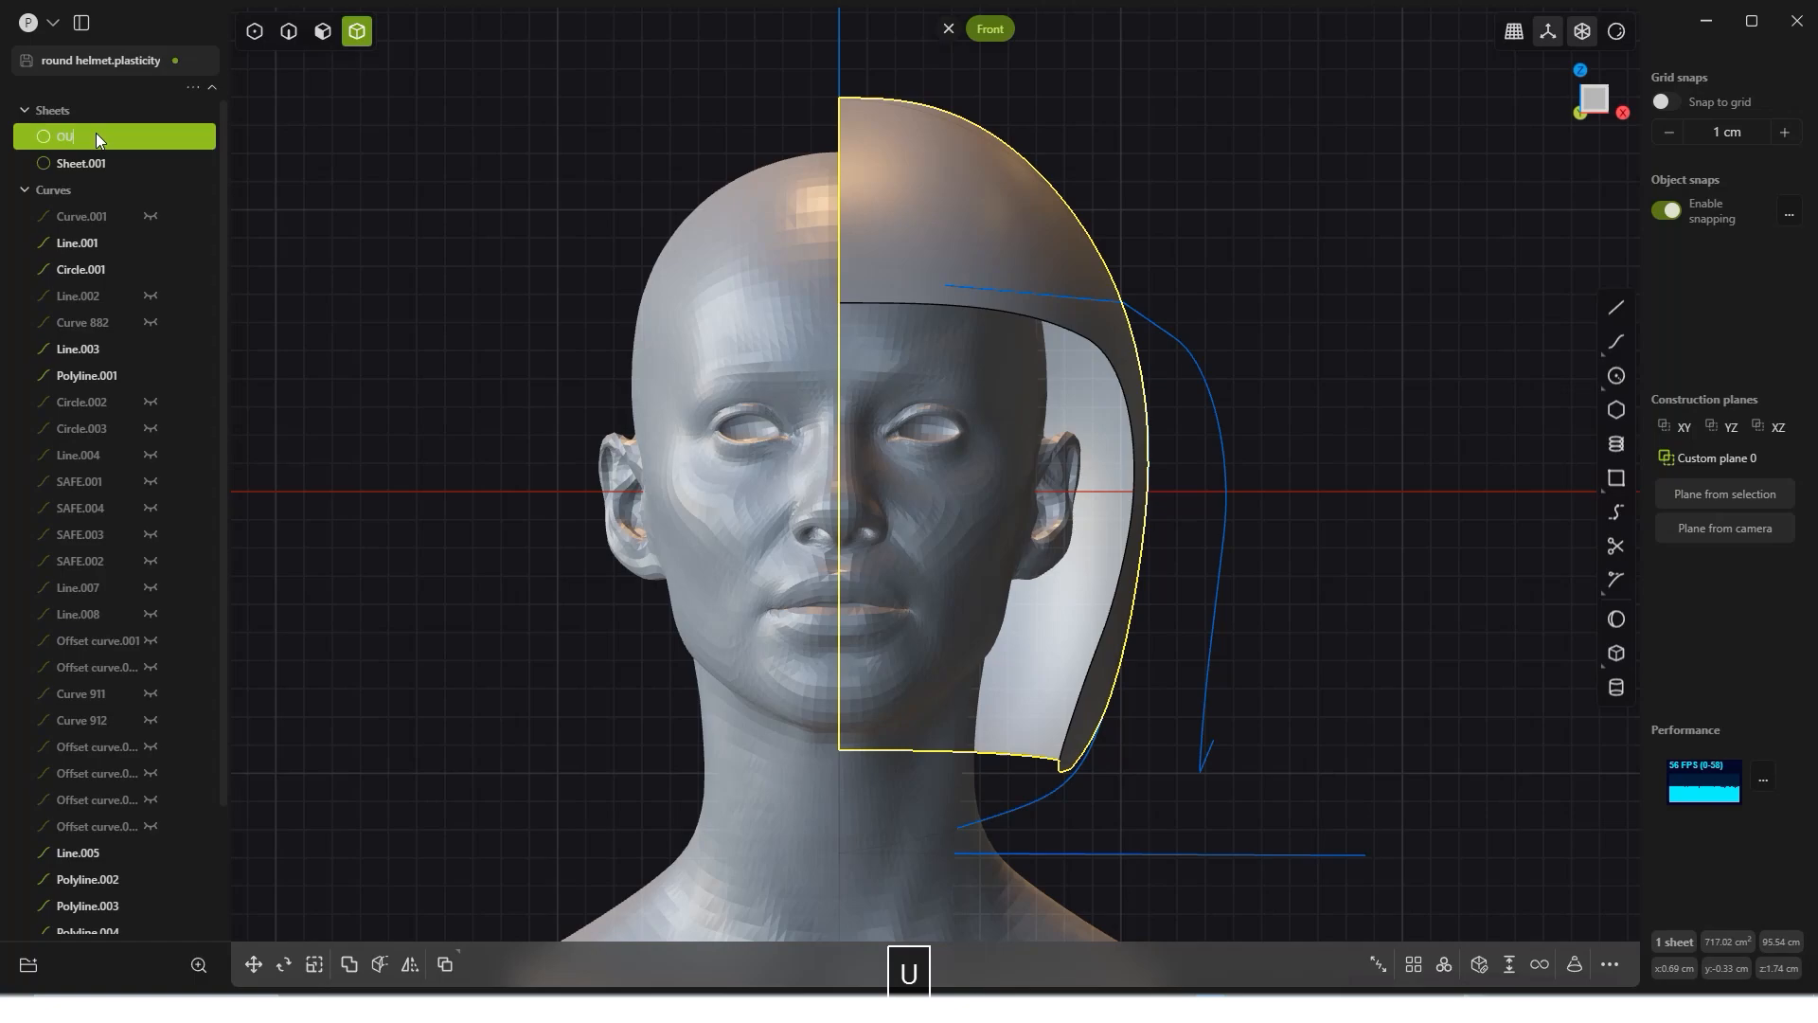
text(TER SHELL)
key(Return)
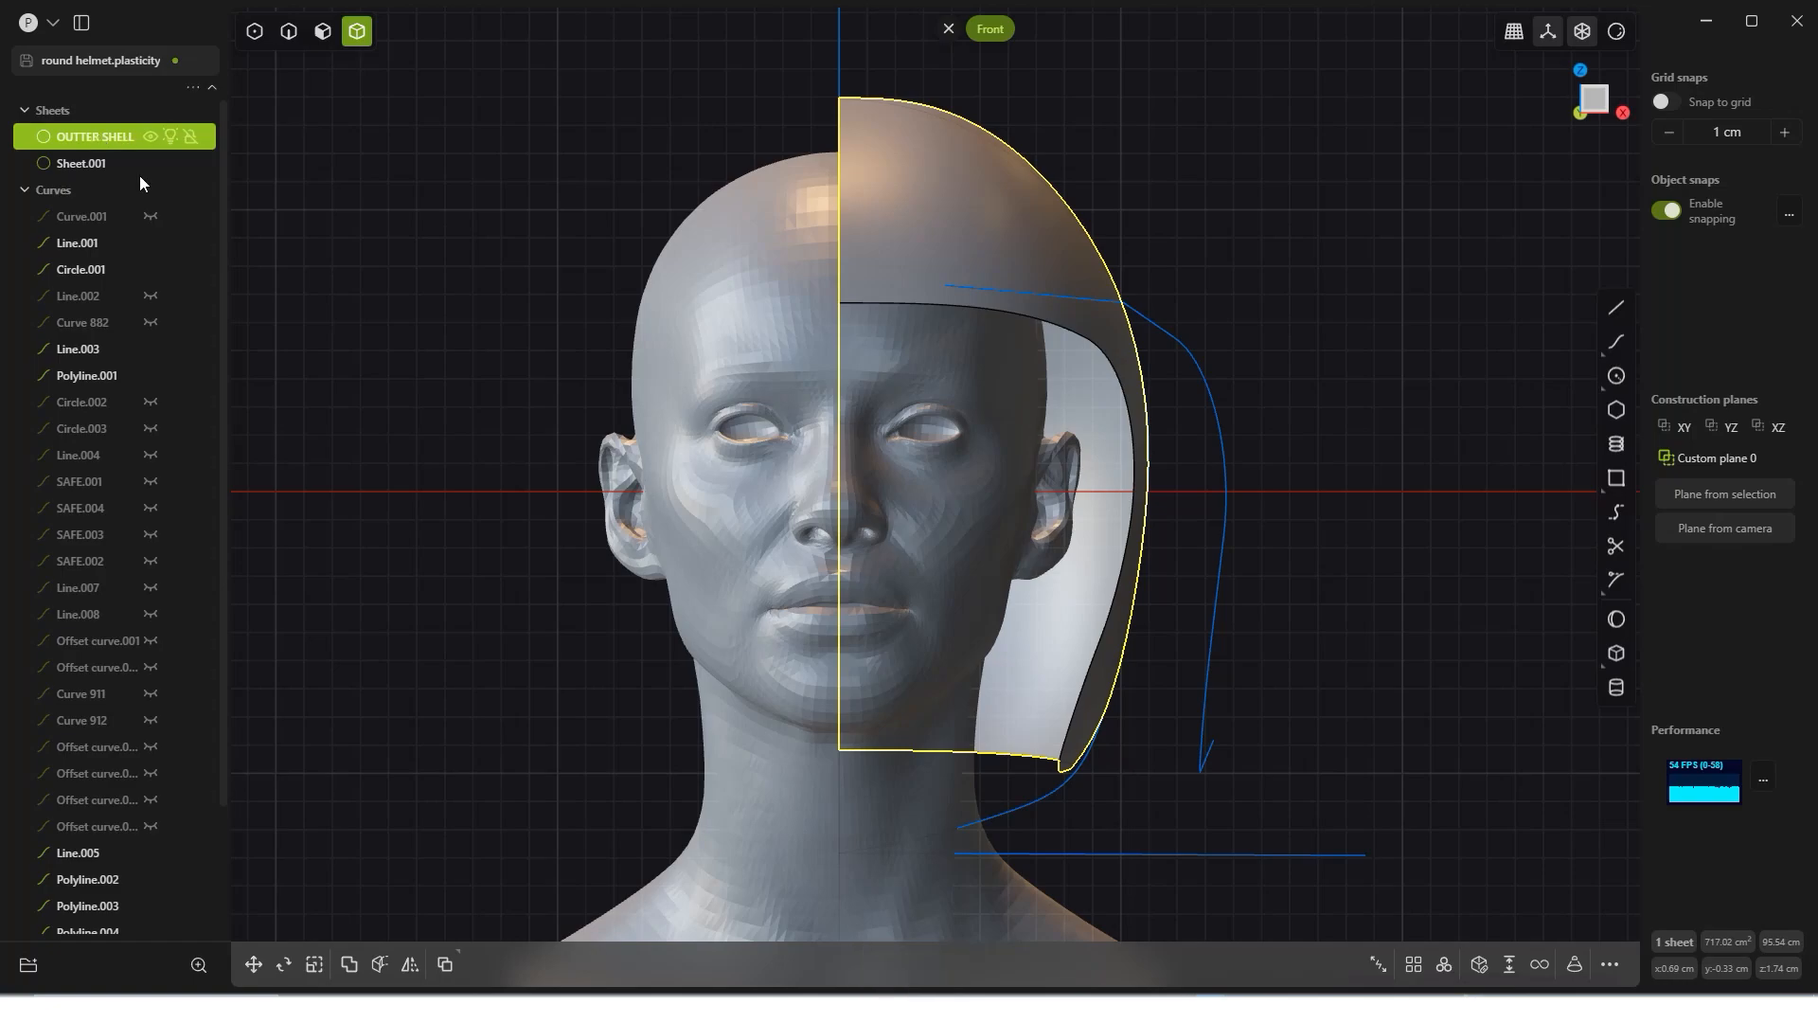
Step: Change the interface accent color to the bright purple swatch in the appearance preferences
click(50, 22)
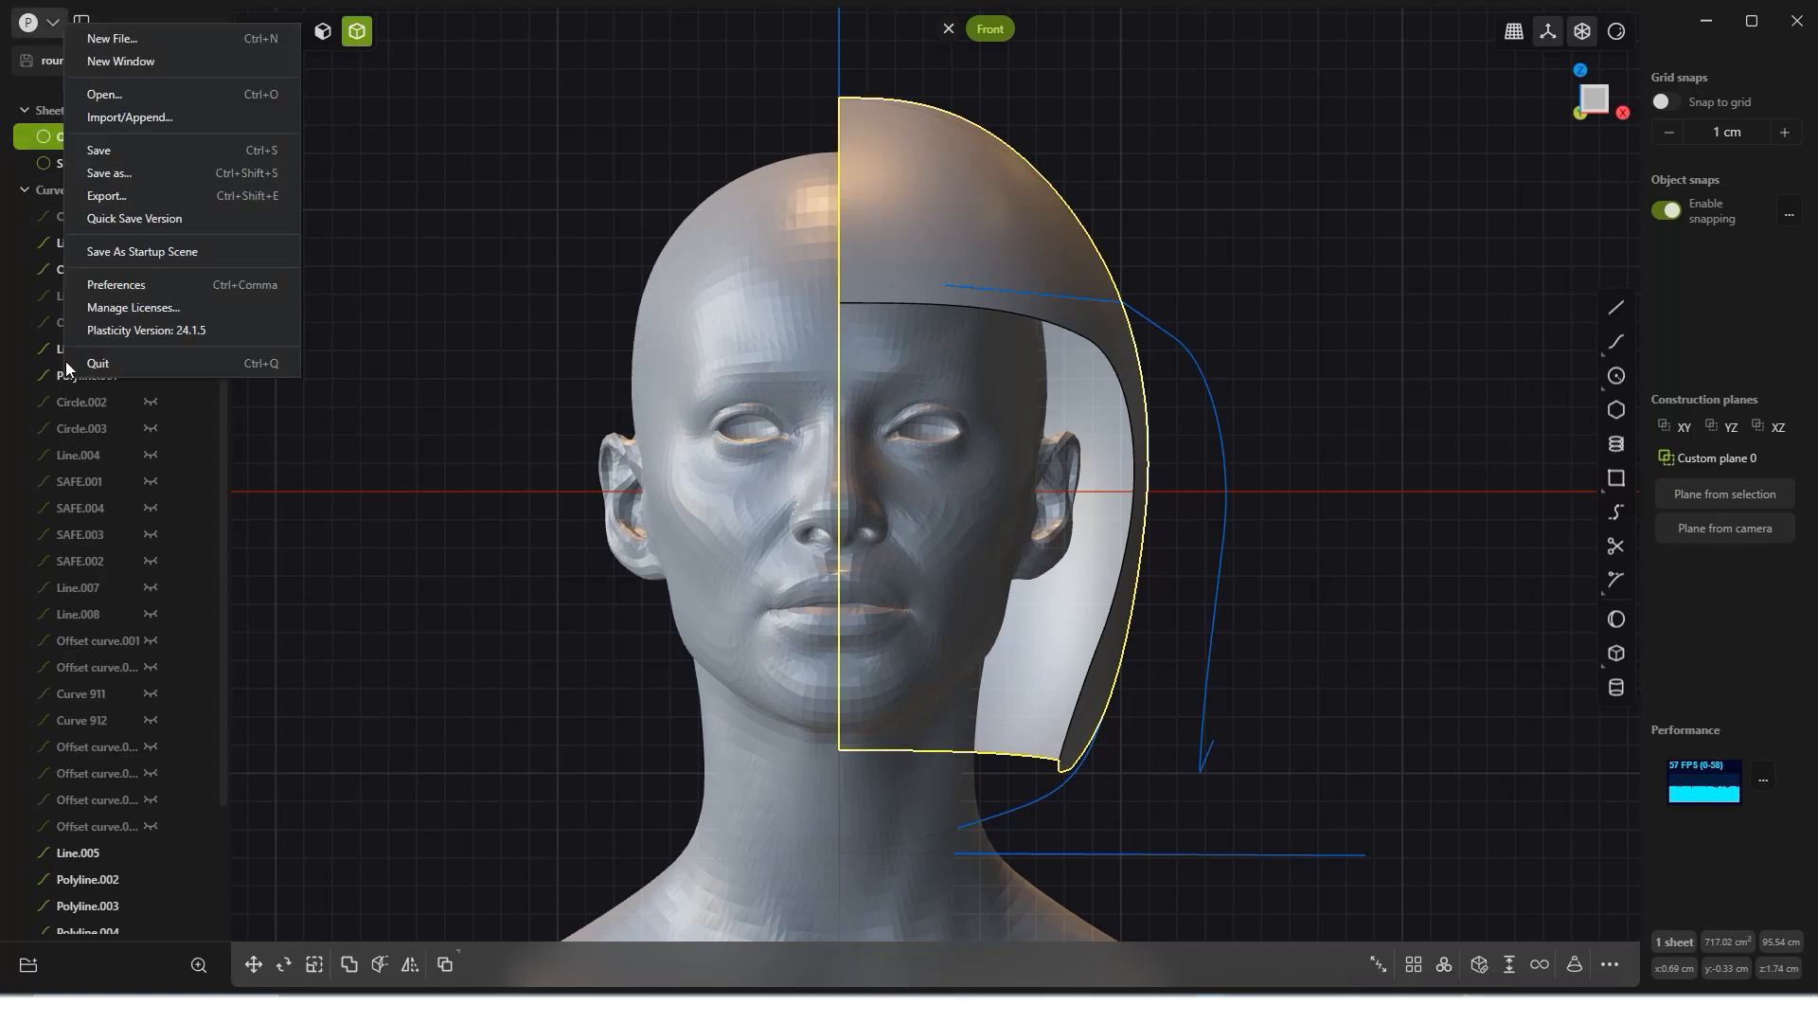
click(146, 286)
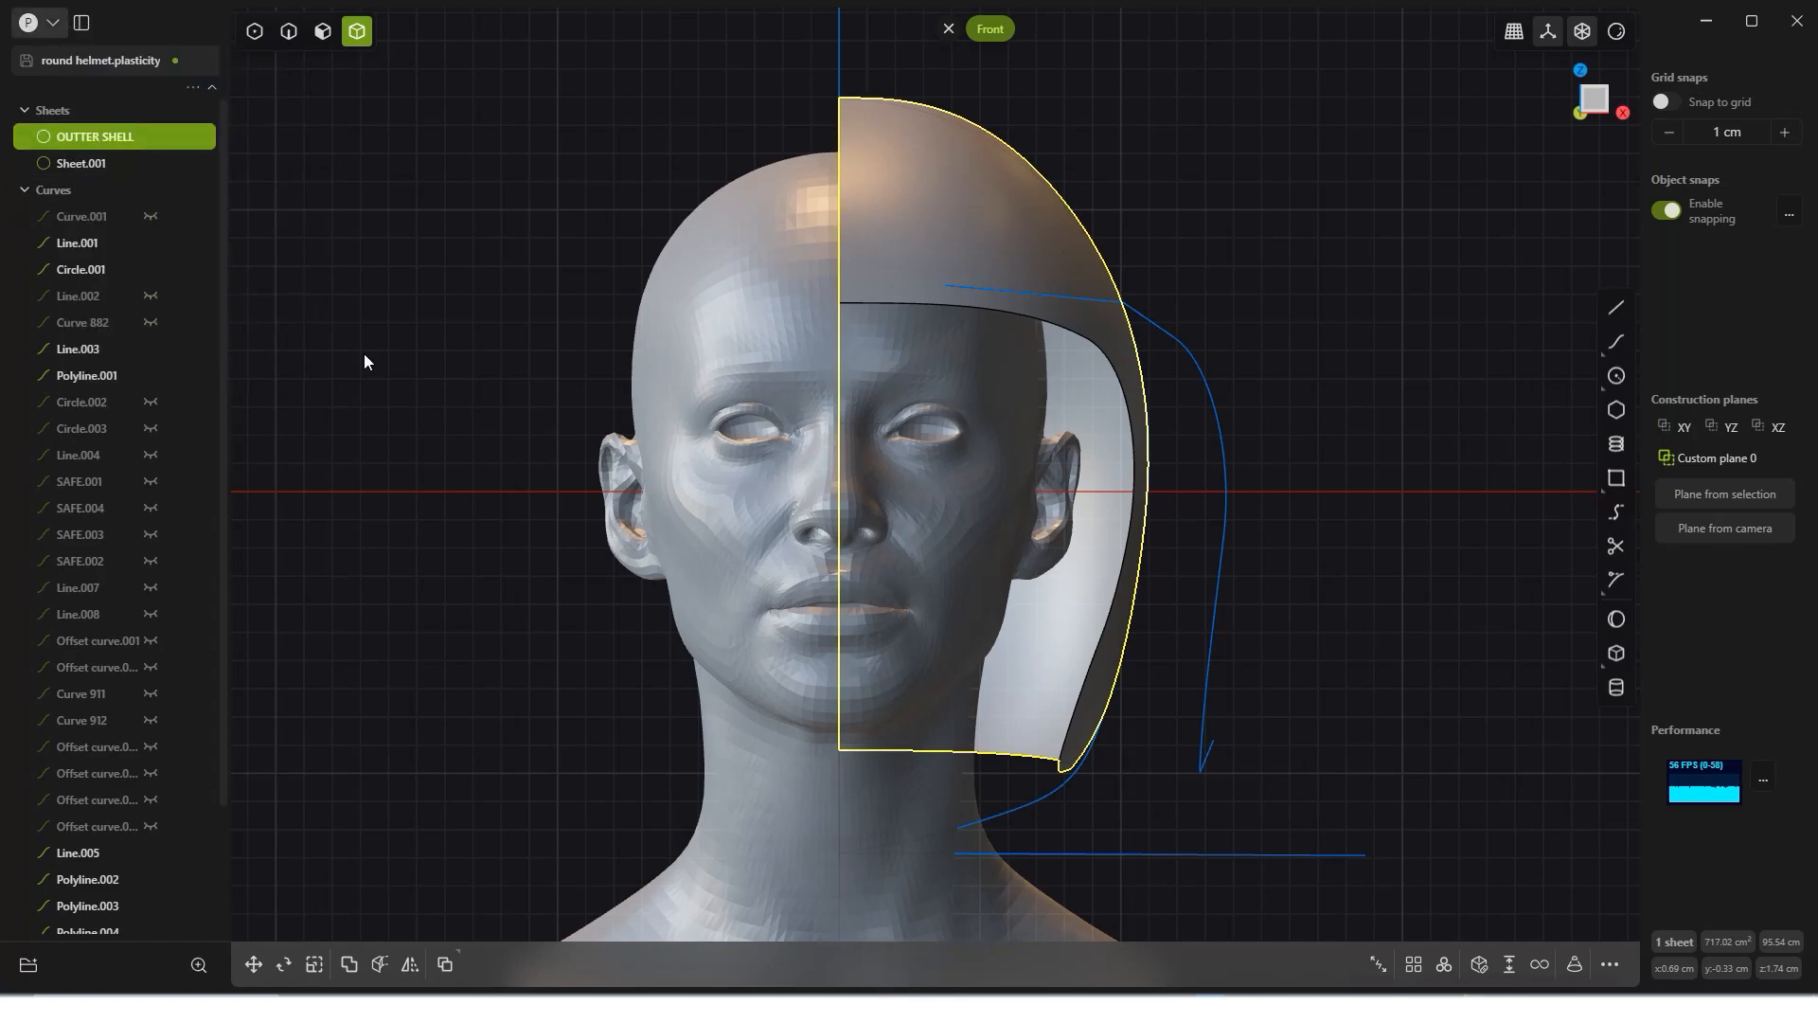
click(663, 163)
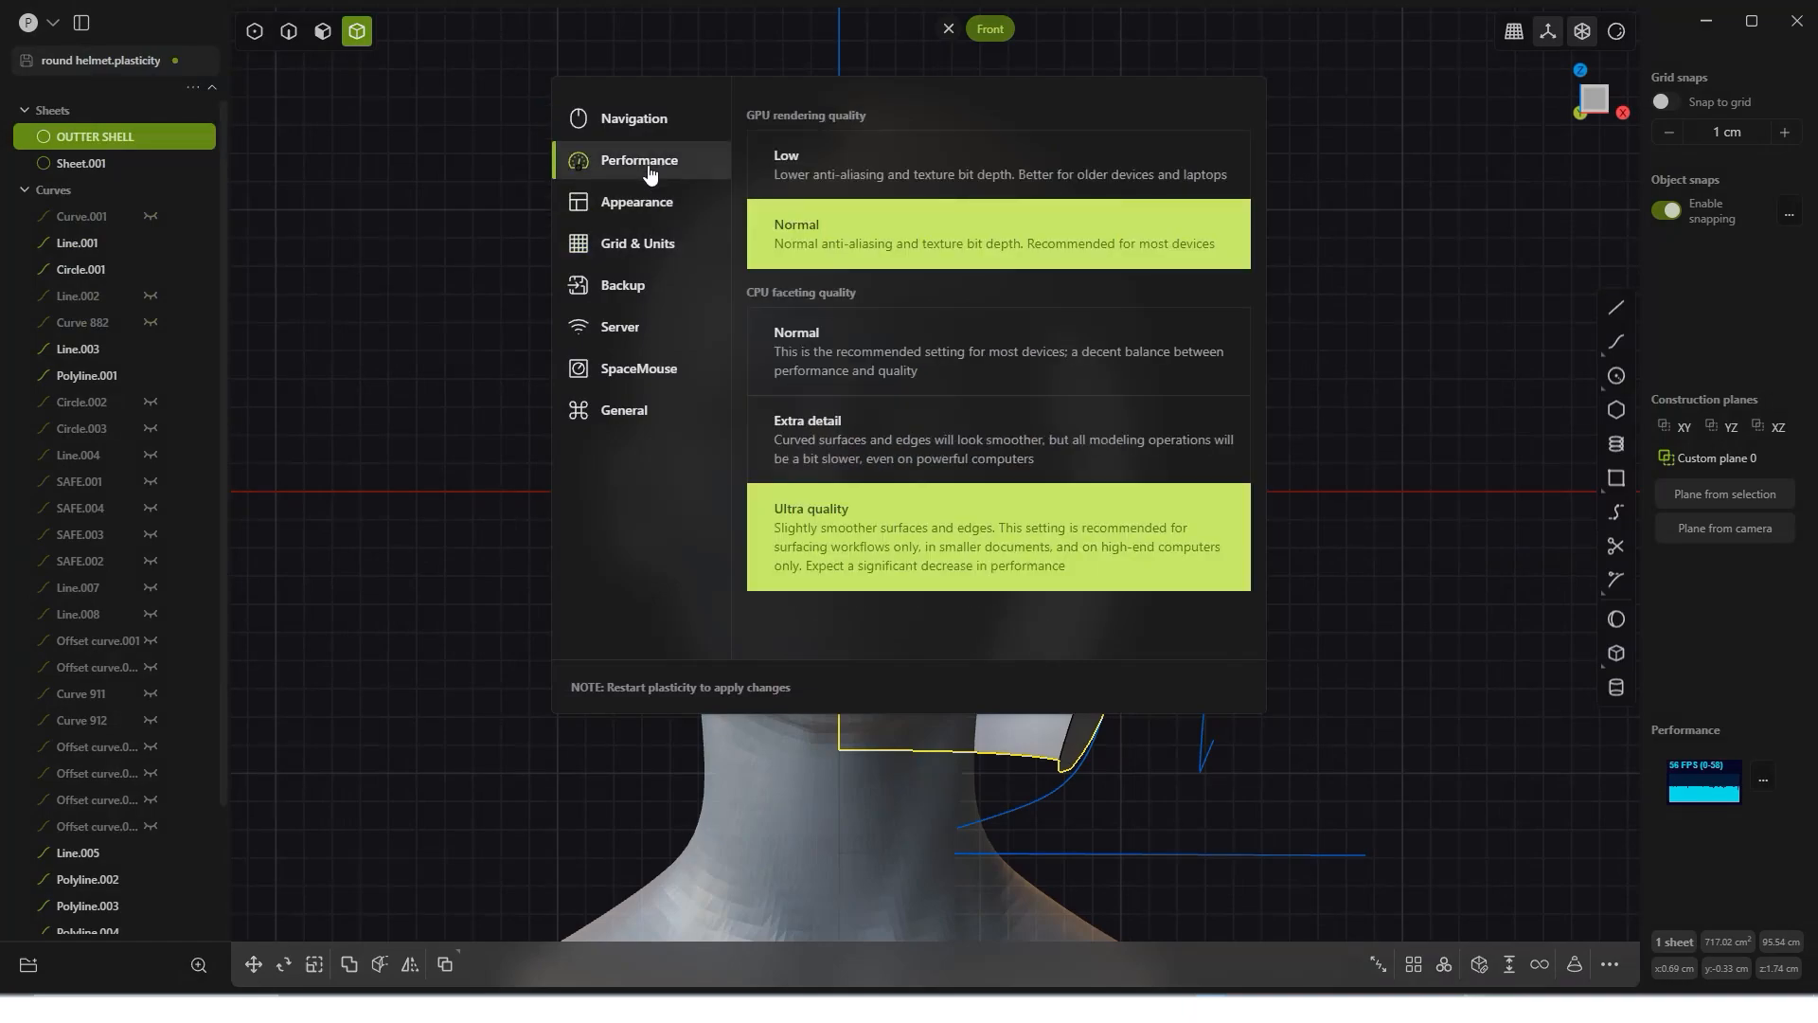
click(644, 121)
click(637, 203)
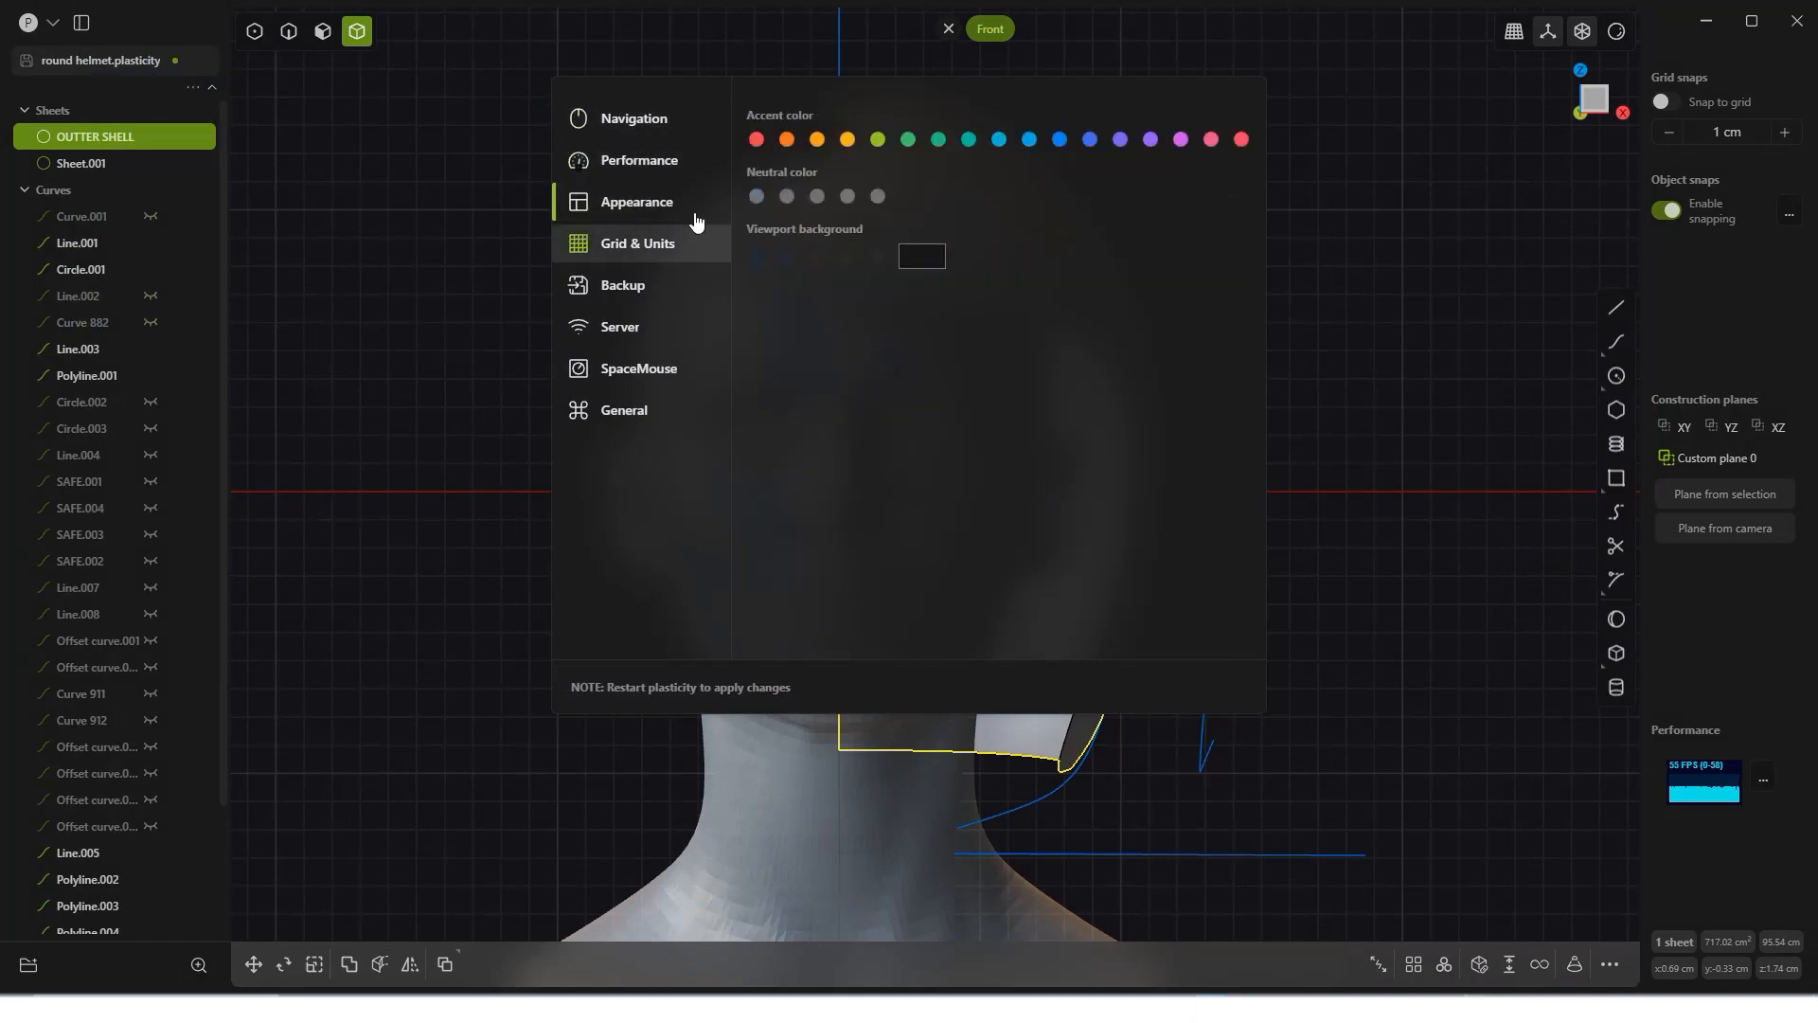
click(1181, 141)
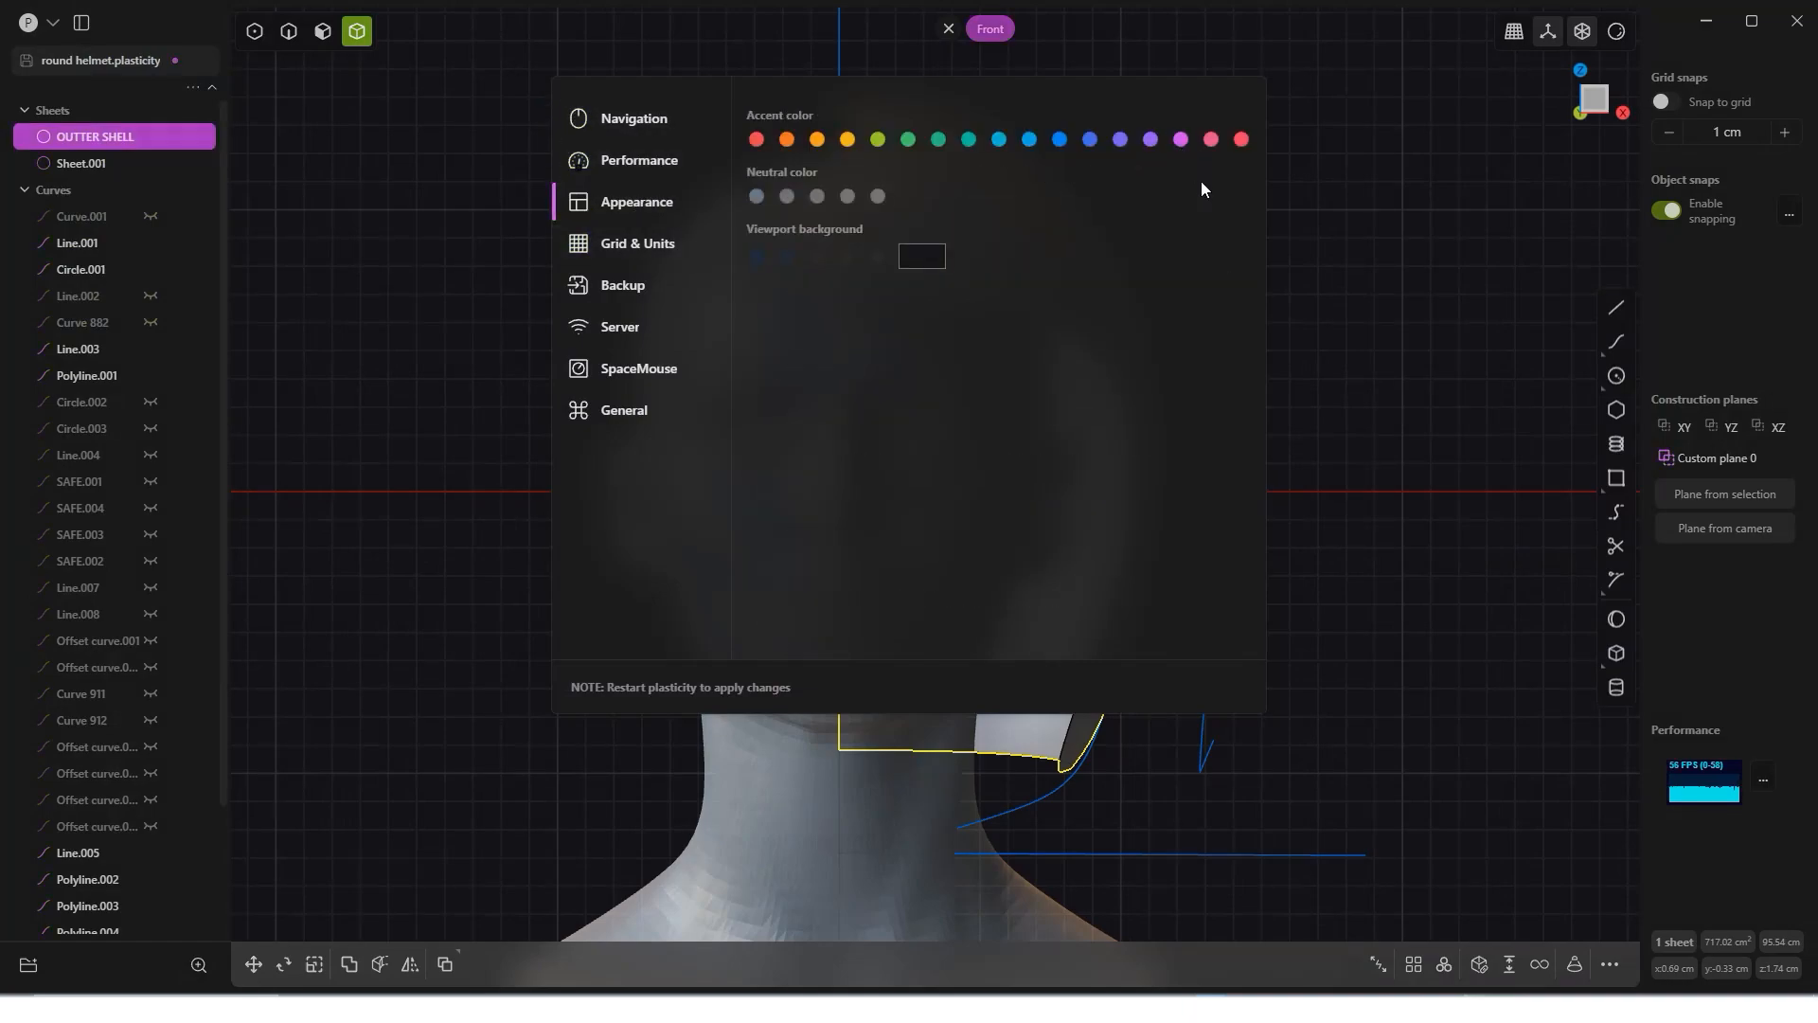
click(1319, 190)
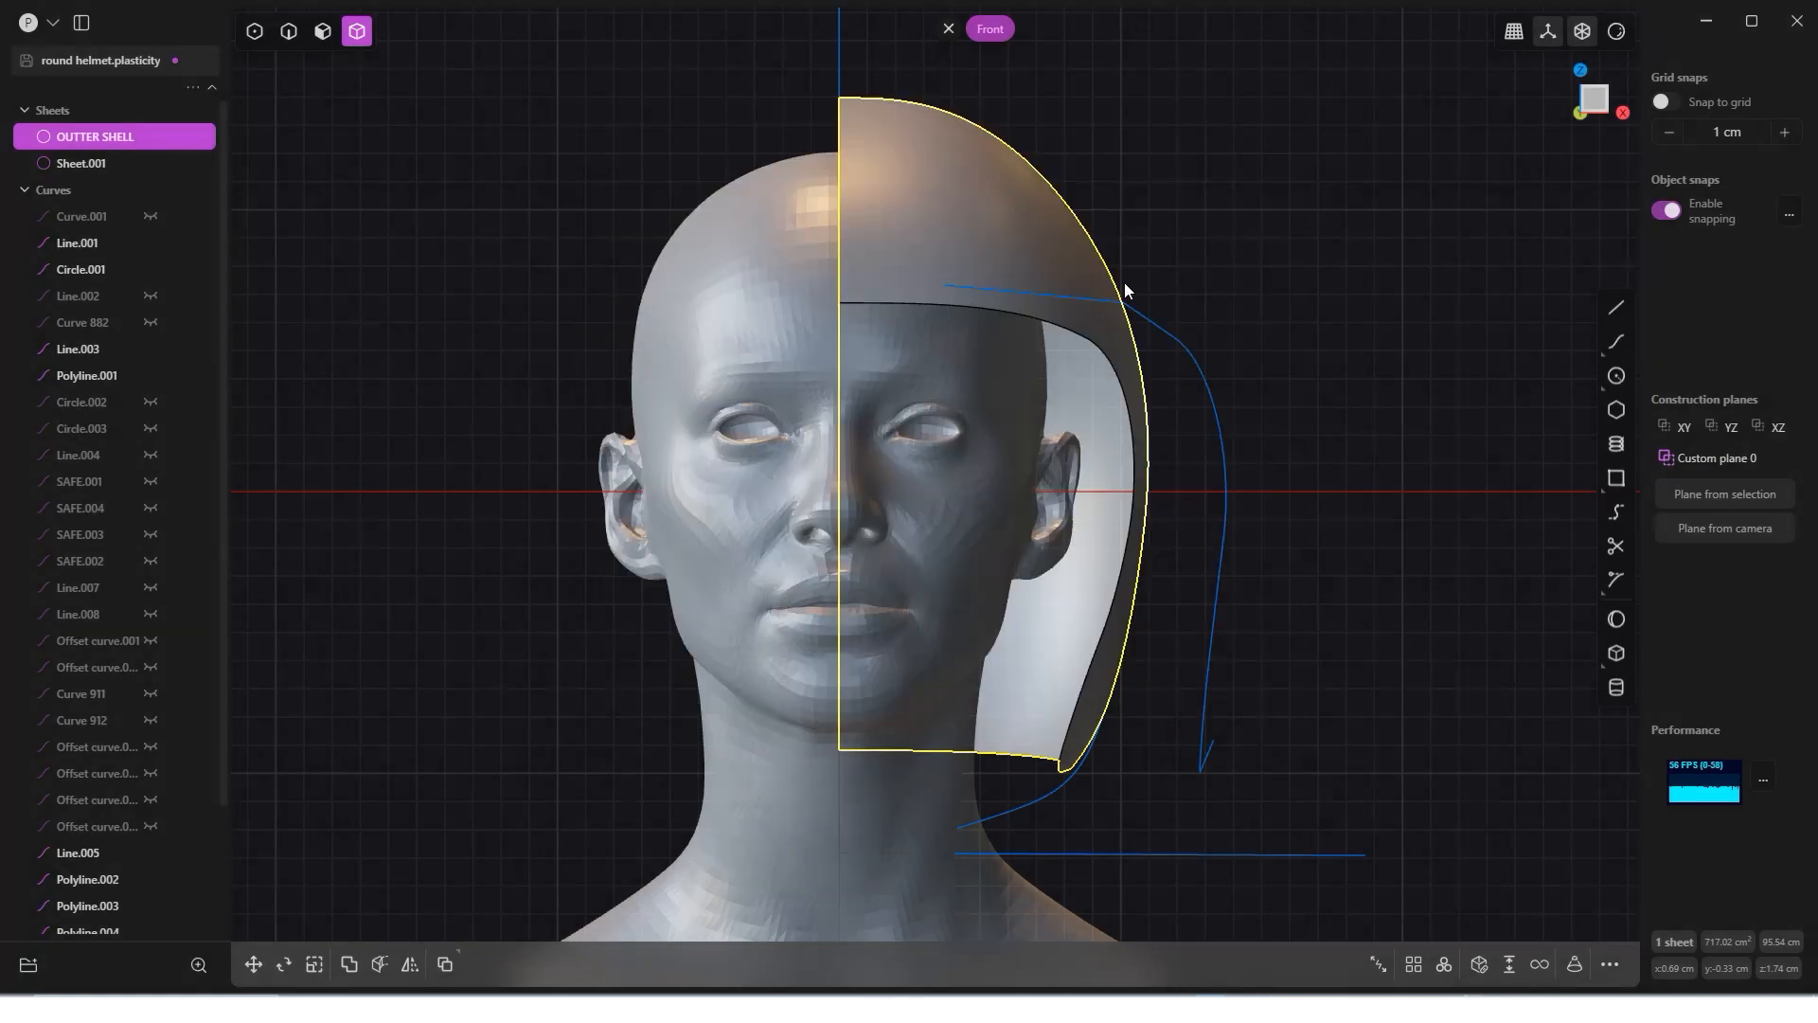
click(392, 206)
click(28, 22)
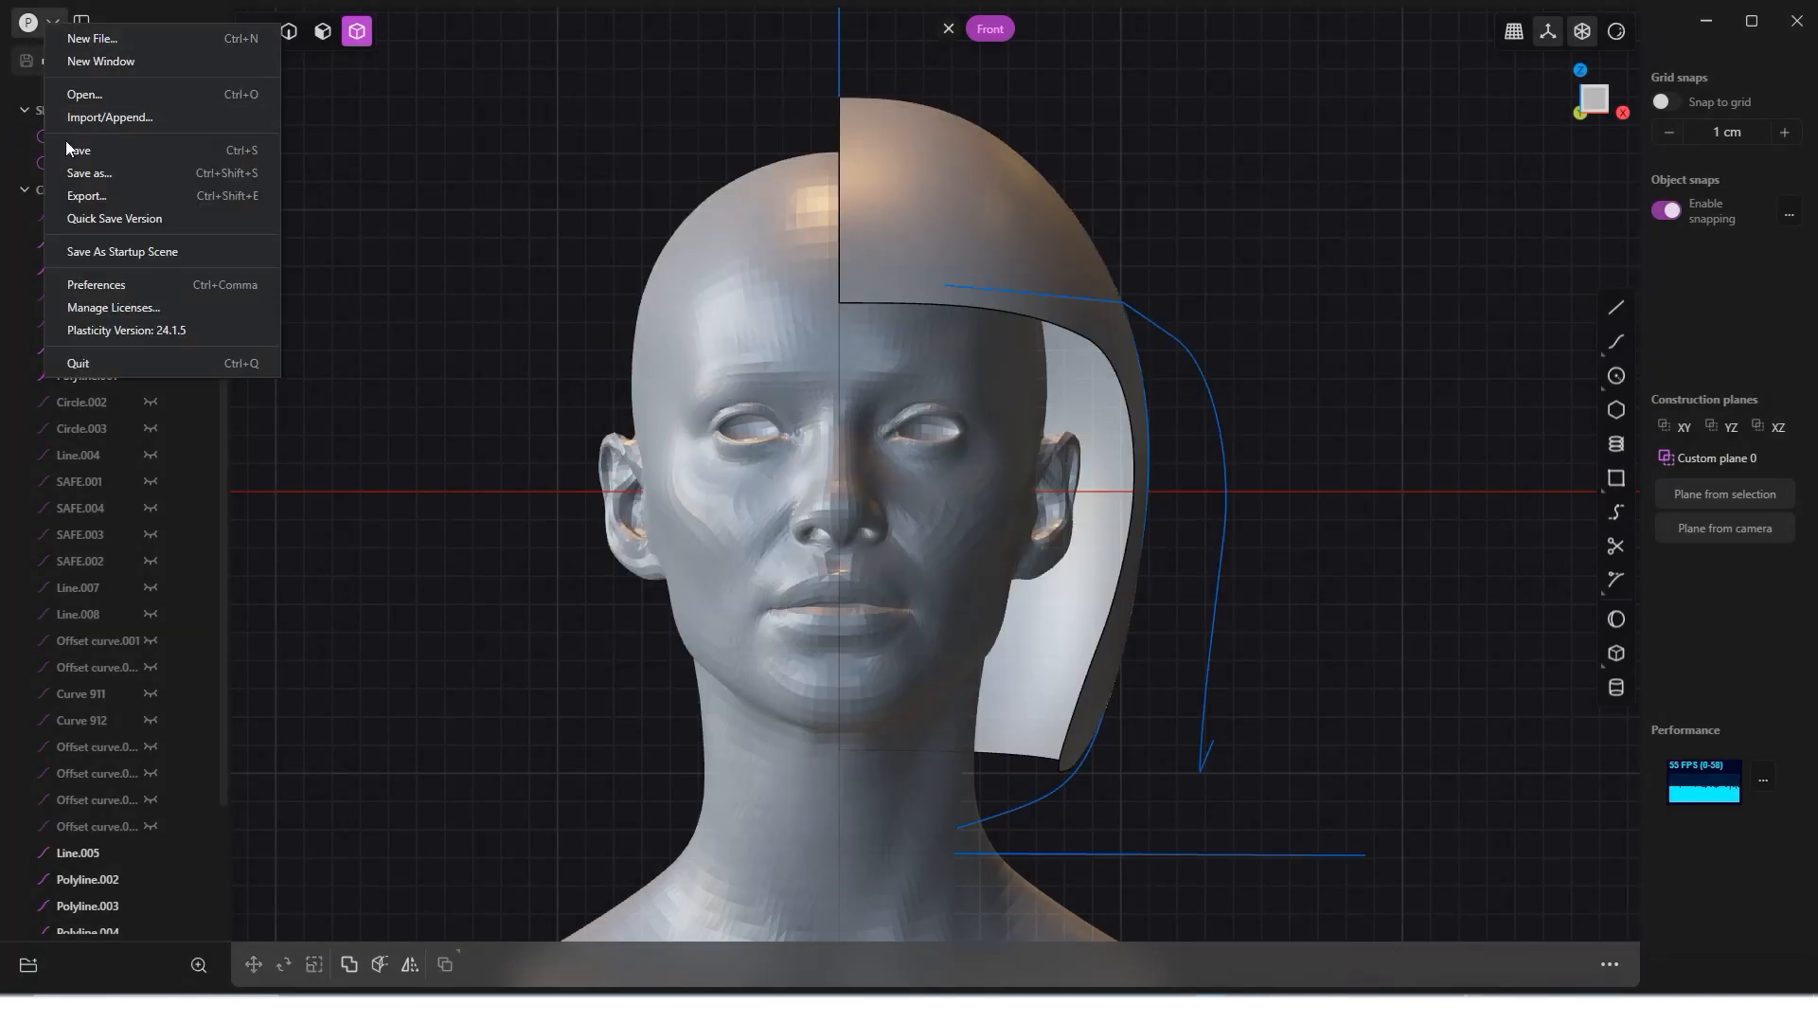
click(452, 263)
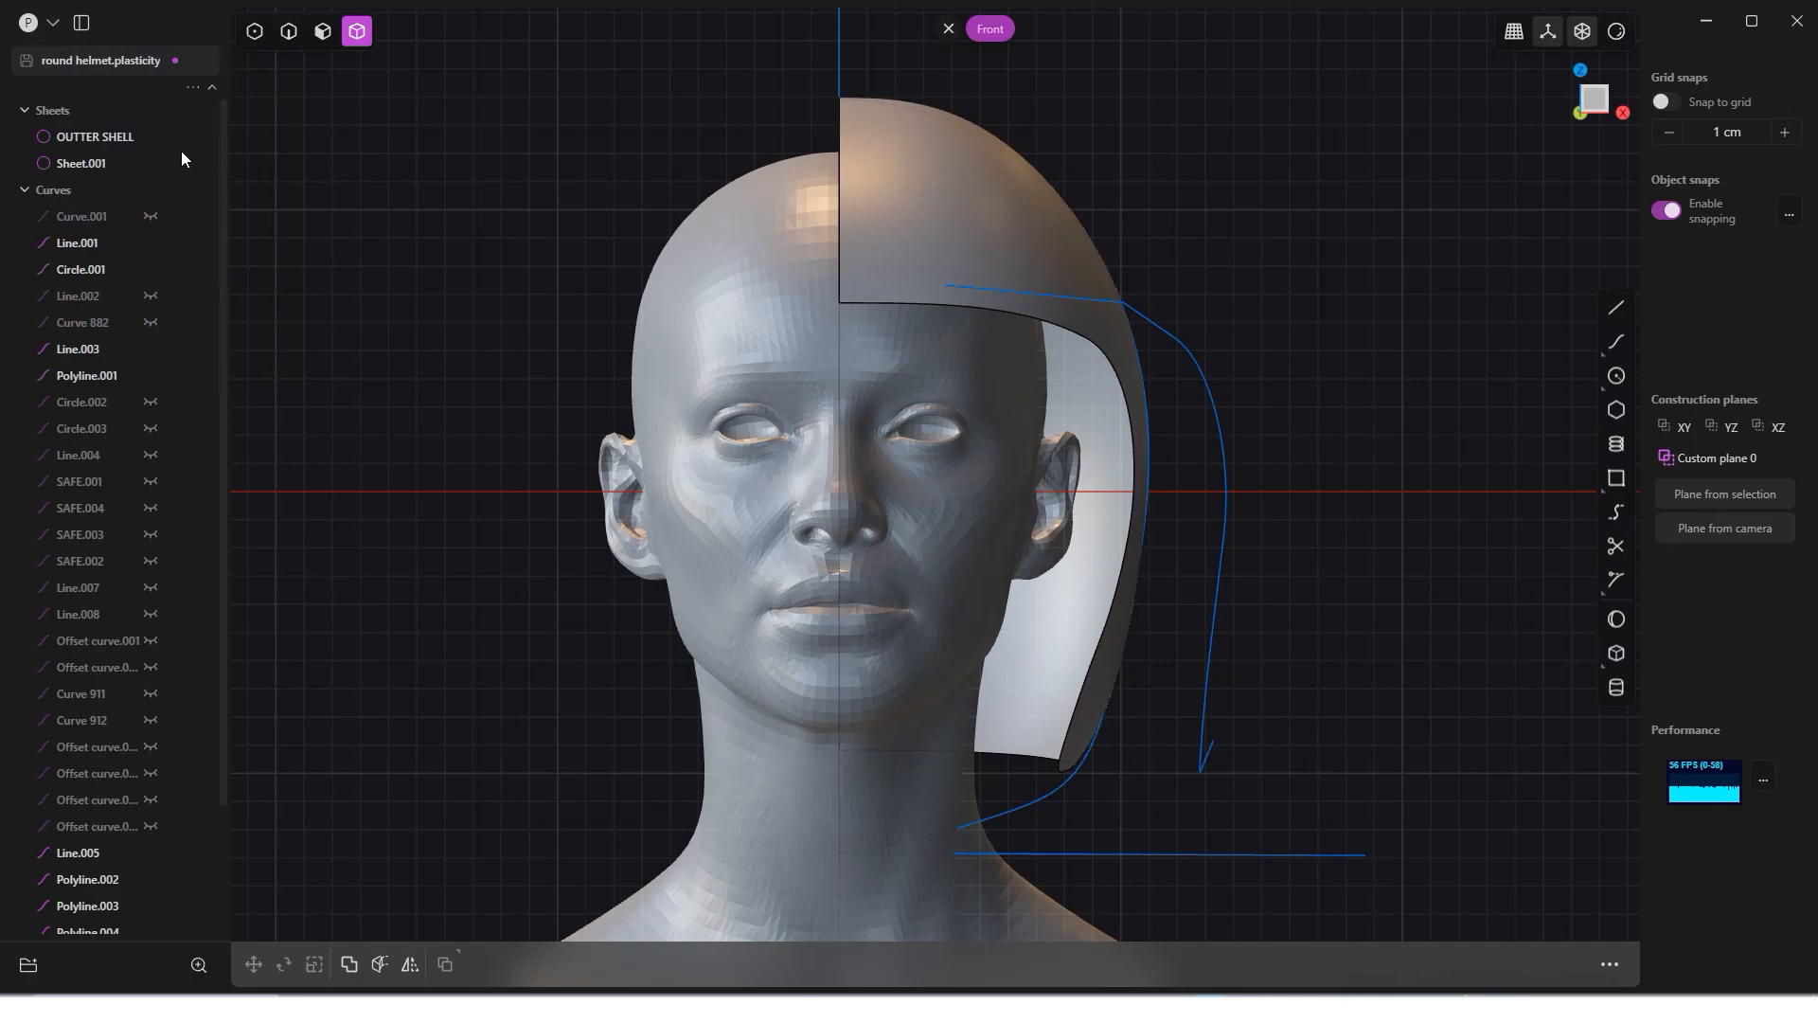
Step: Rename the duplicated half helmet sheet as INNER SHELL
double_click(84, 165)
text(IN)
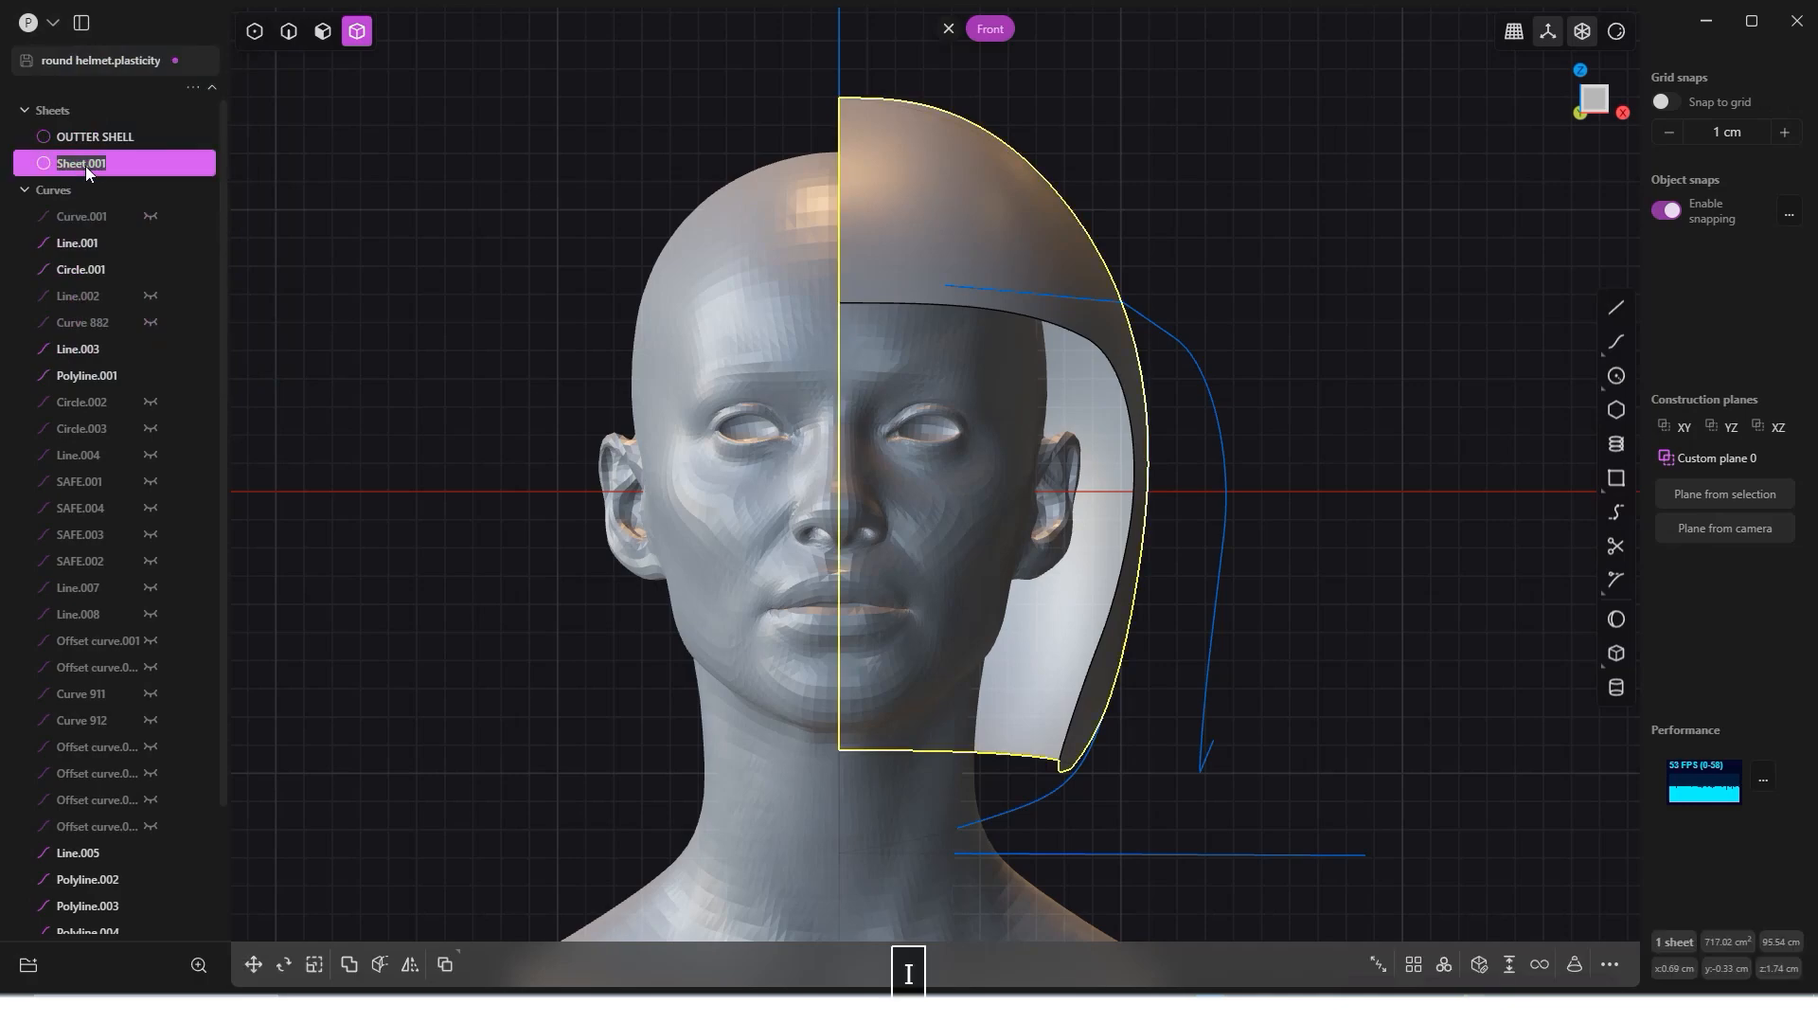
text(NER SHELL)
key(Return)
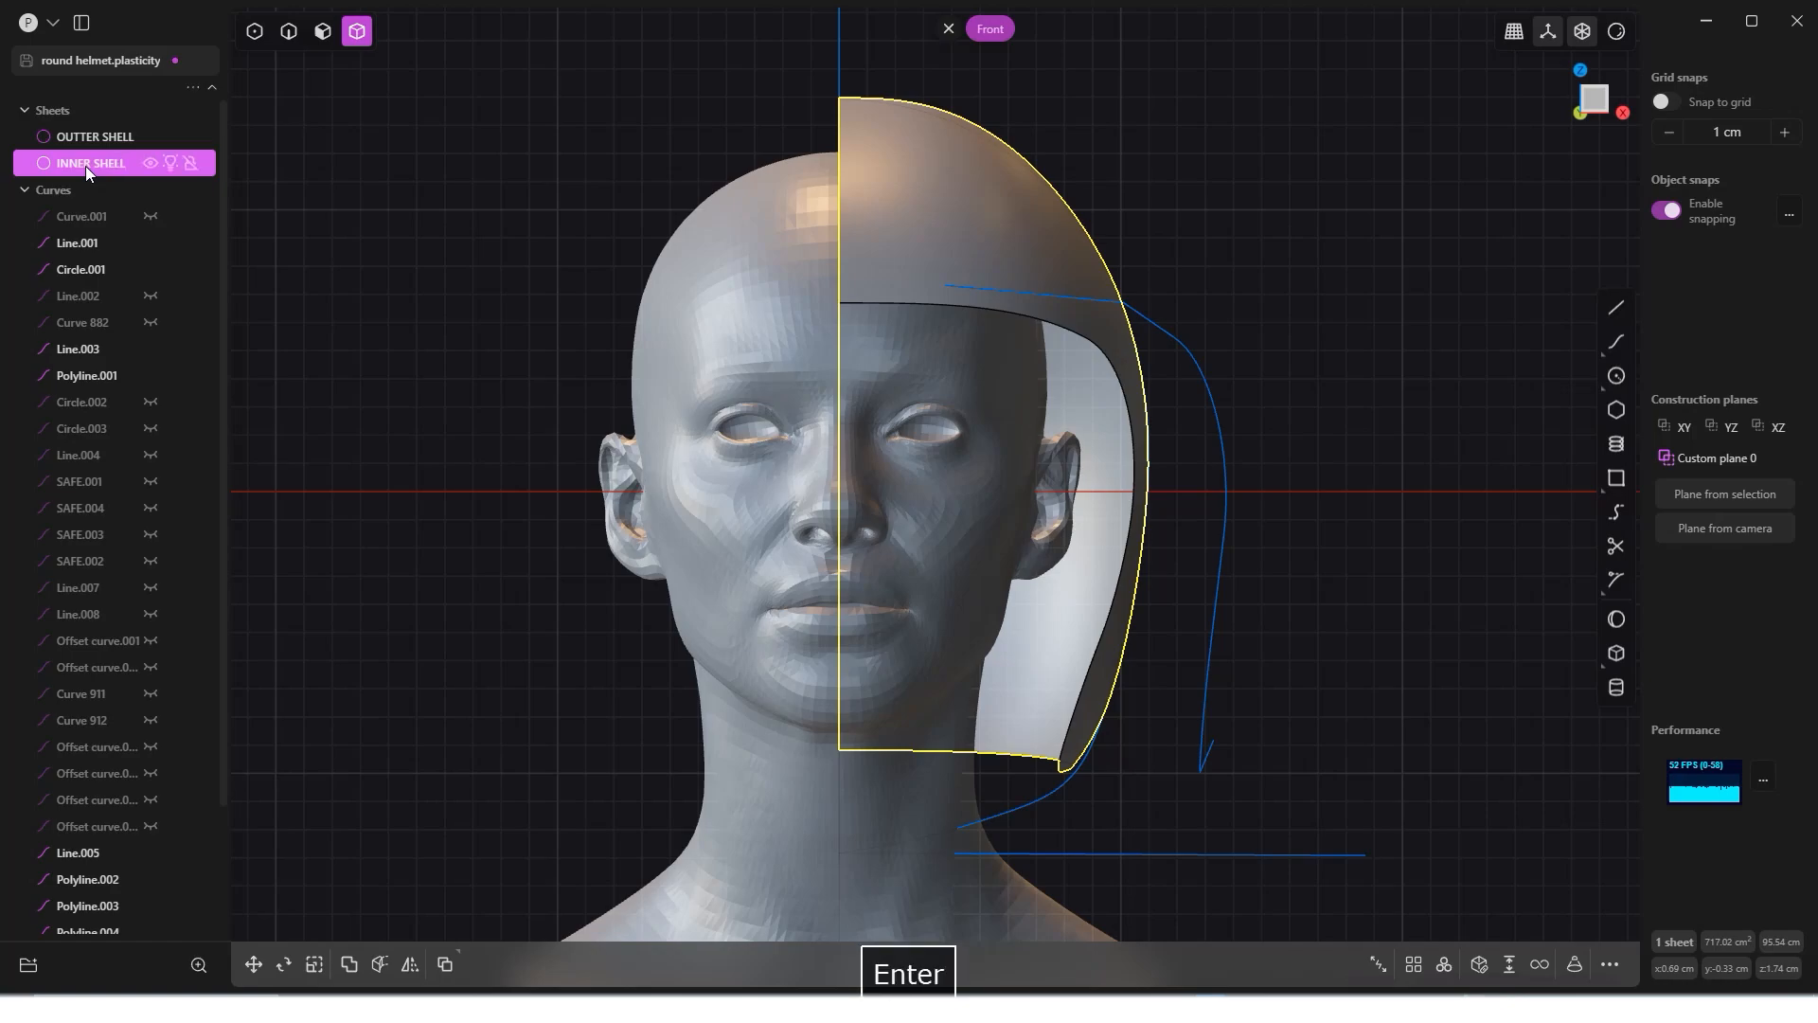
Step: Hide OUTTER SHELL temporarily to check the INNER SHELL copy beneath it, and show it again
click(497, 199)
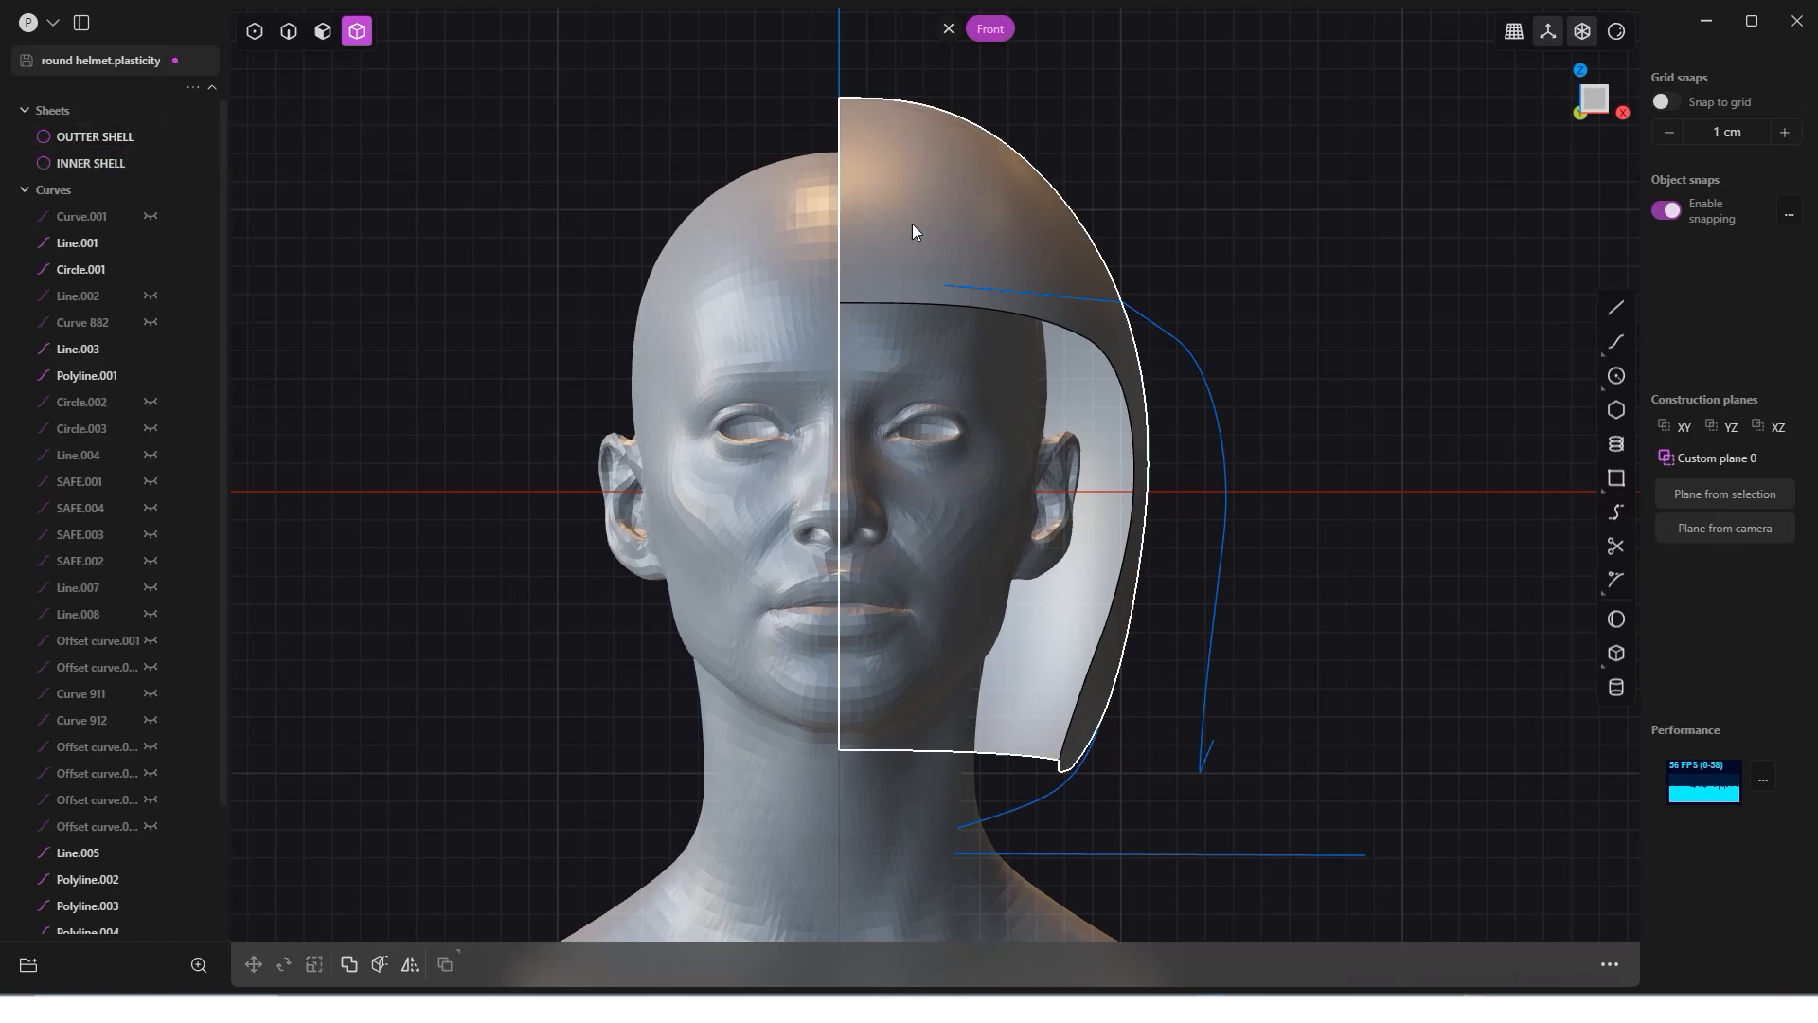
click(923, 227)
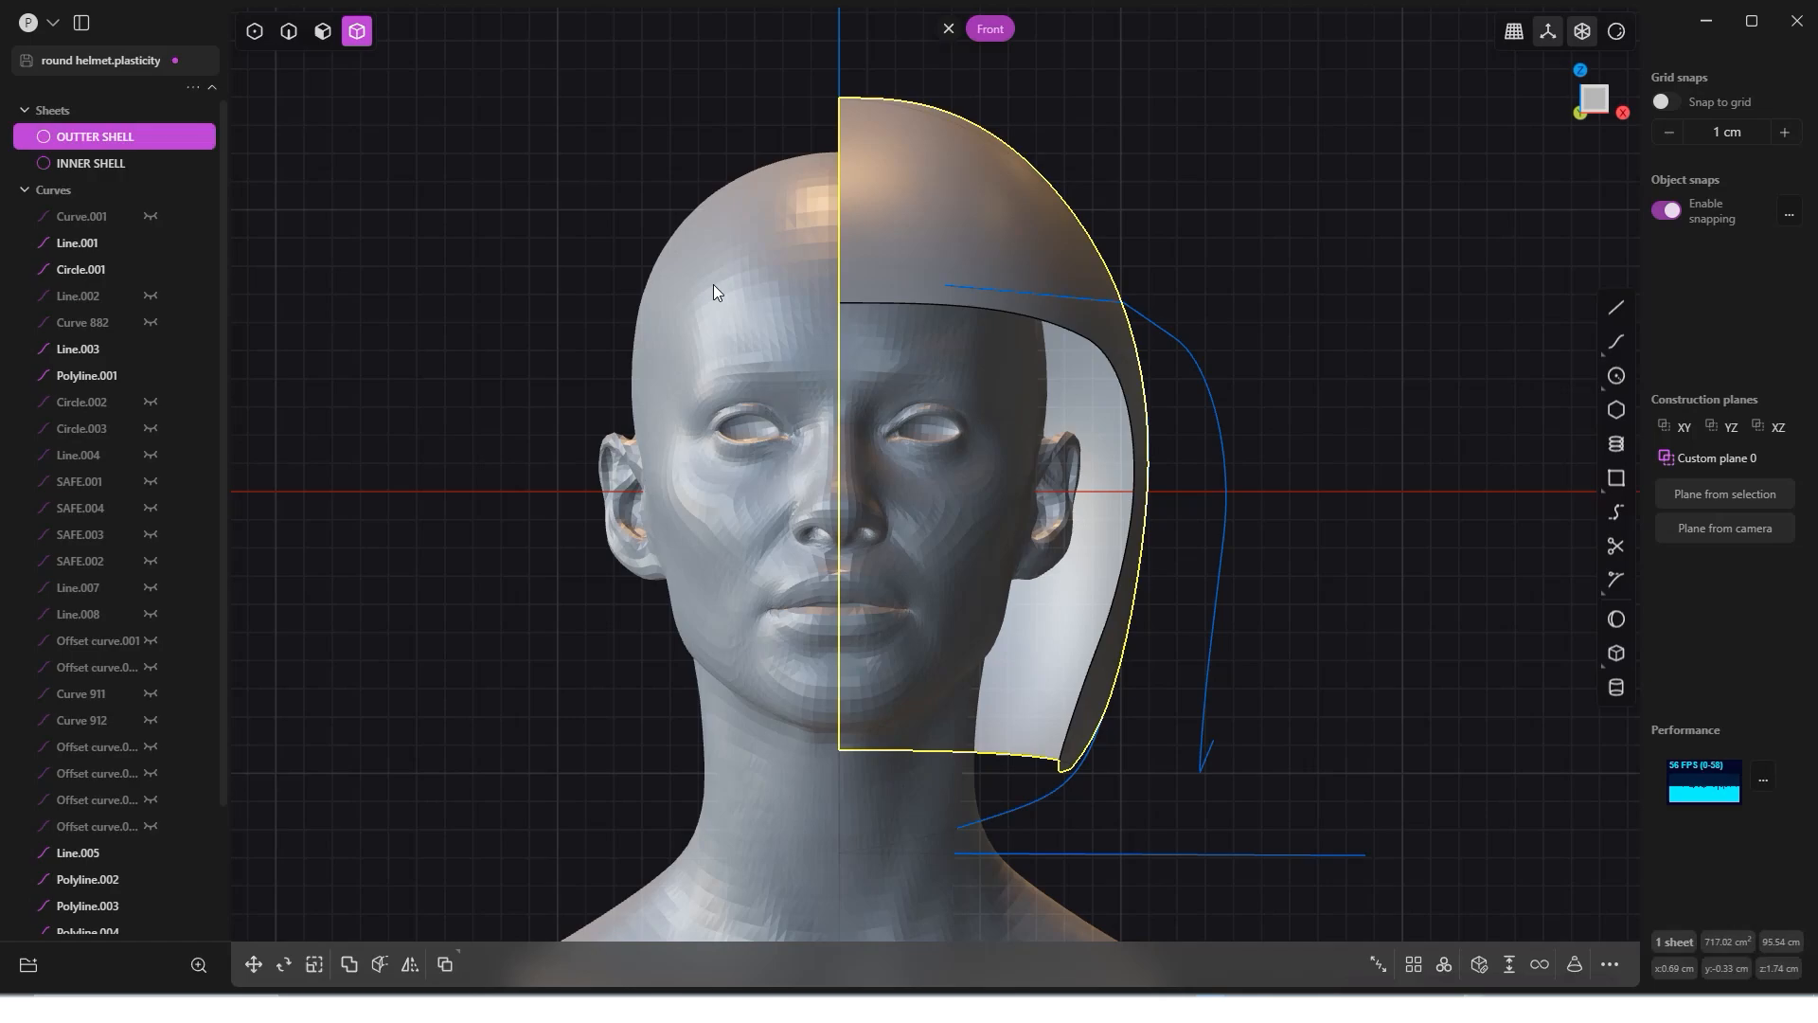
click(150, 136)
click(895, 265)
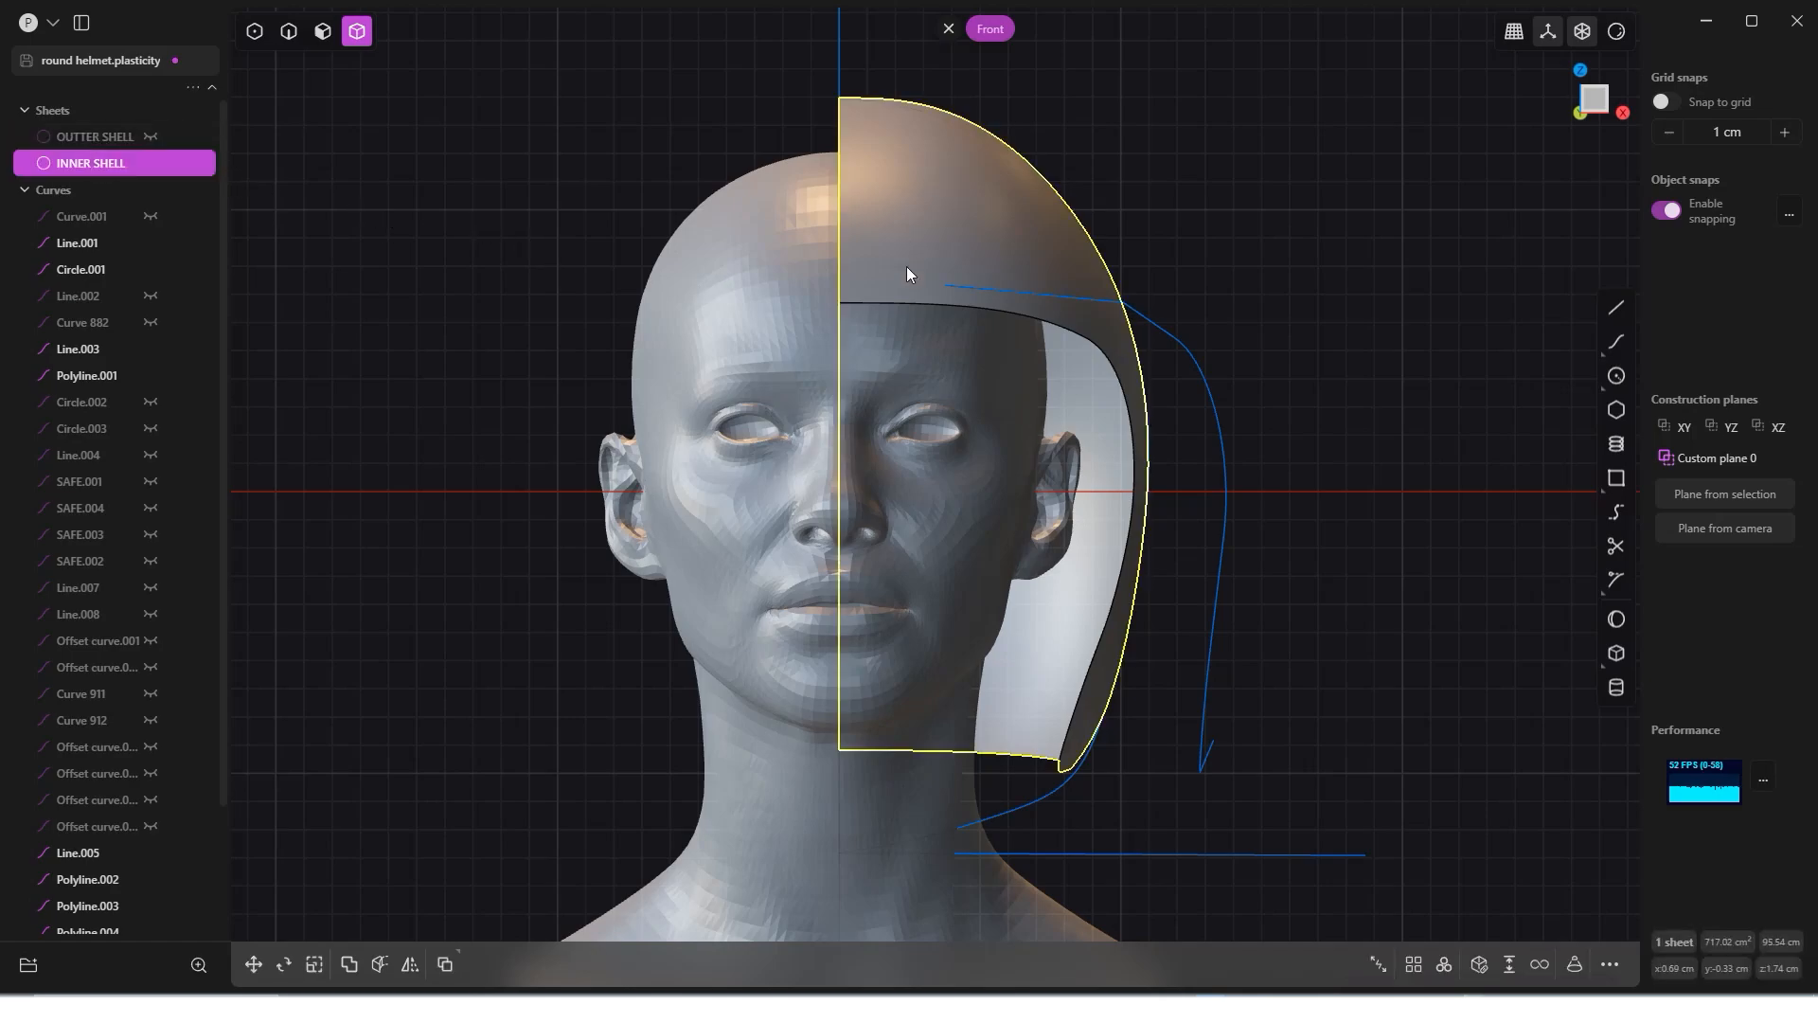
click(148, 136)
click(490, 214)
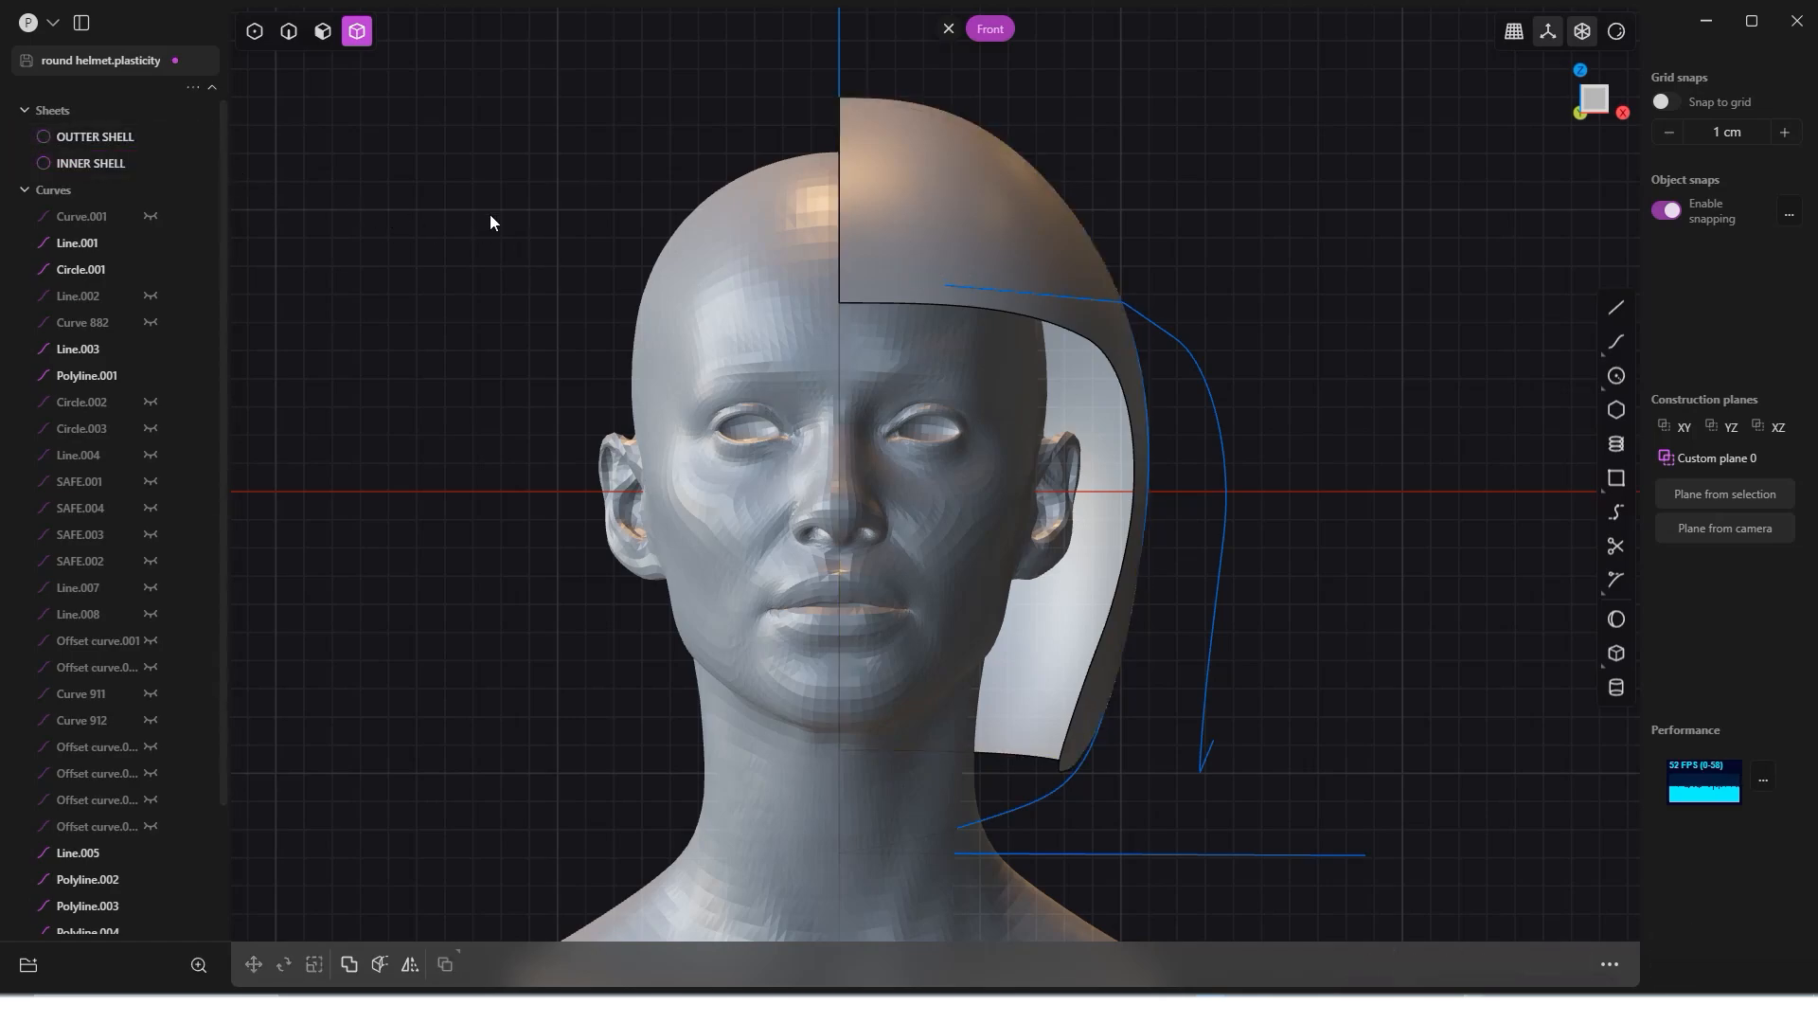
Step: Scale INNER SHELL down uniformly to about 0.976 in the side view
click(94, 163)
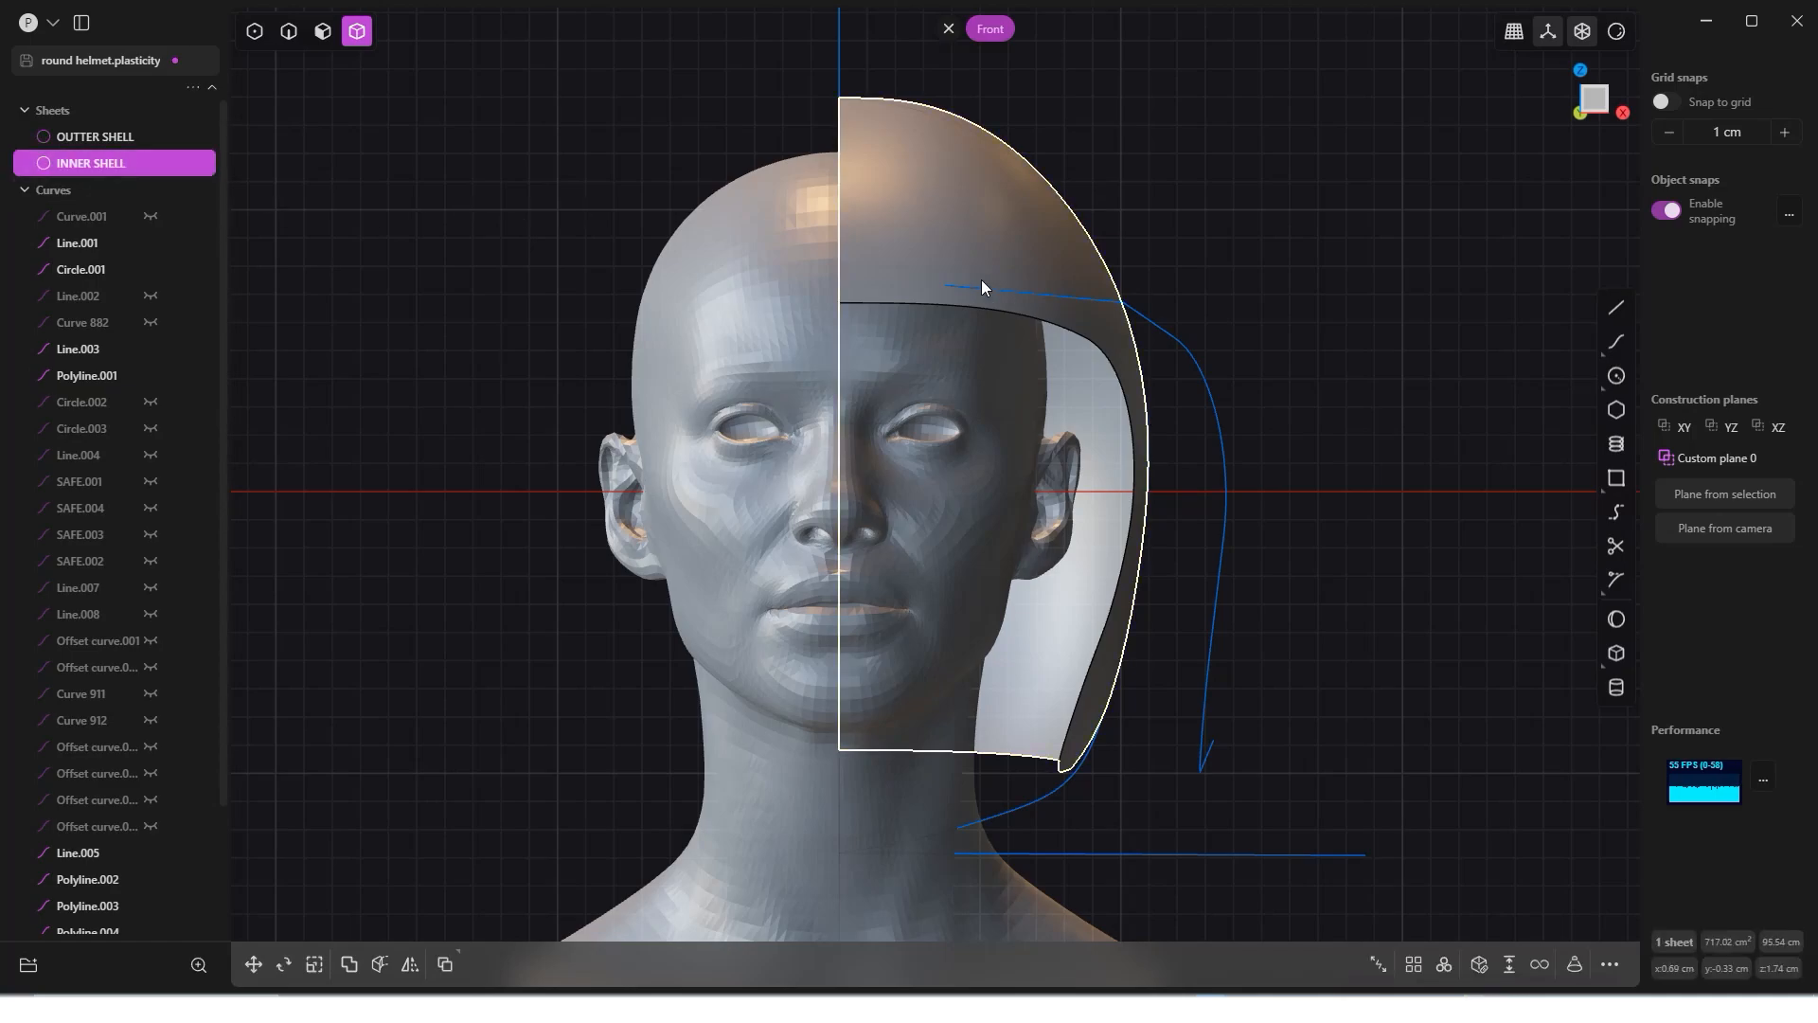
key(3)
middle_drag(807, 282, 1478, 236)
click(1595, 102)
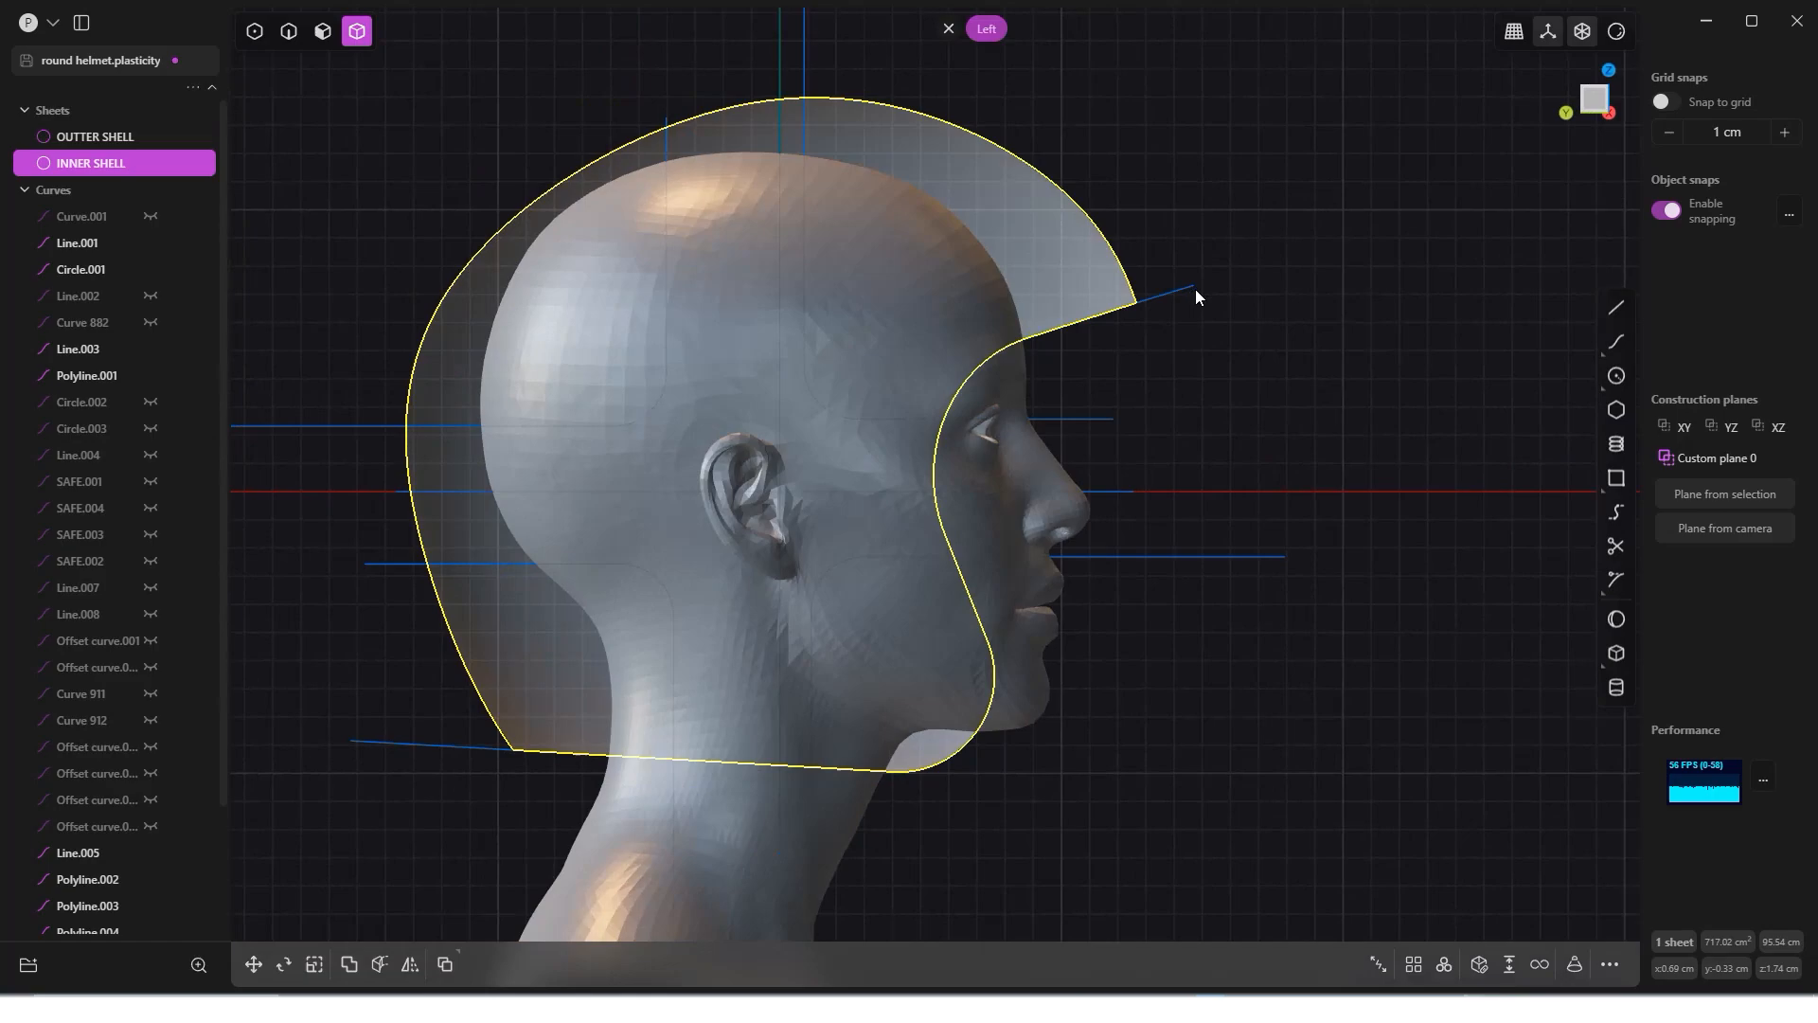
key(s)
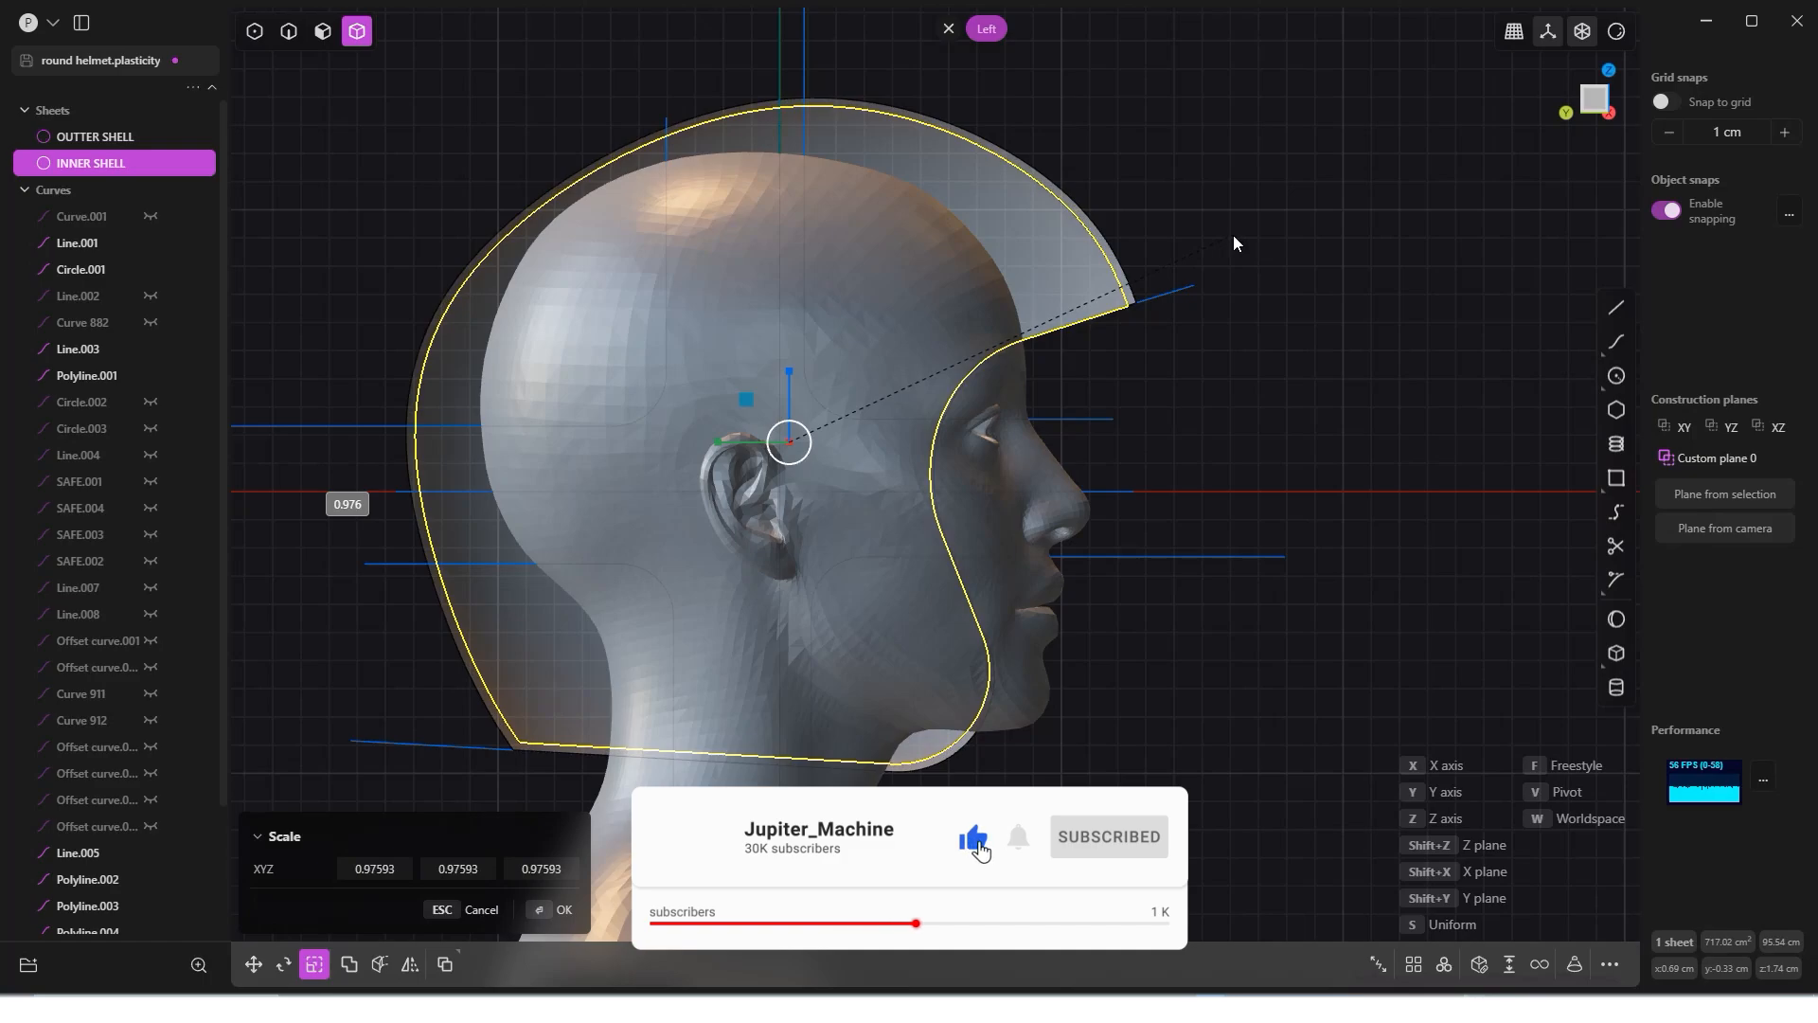
click(1232, 236)
right_click(1237, 252)
click(1239, 271)
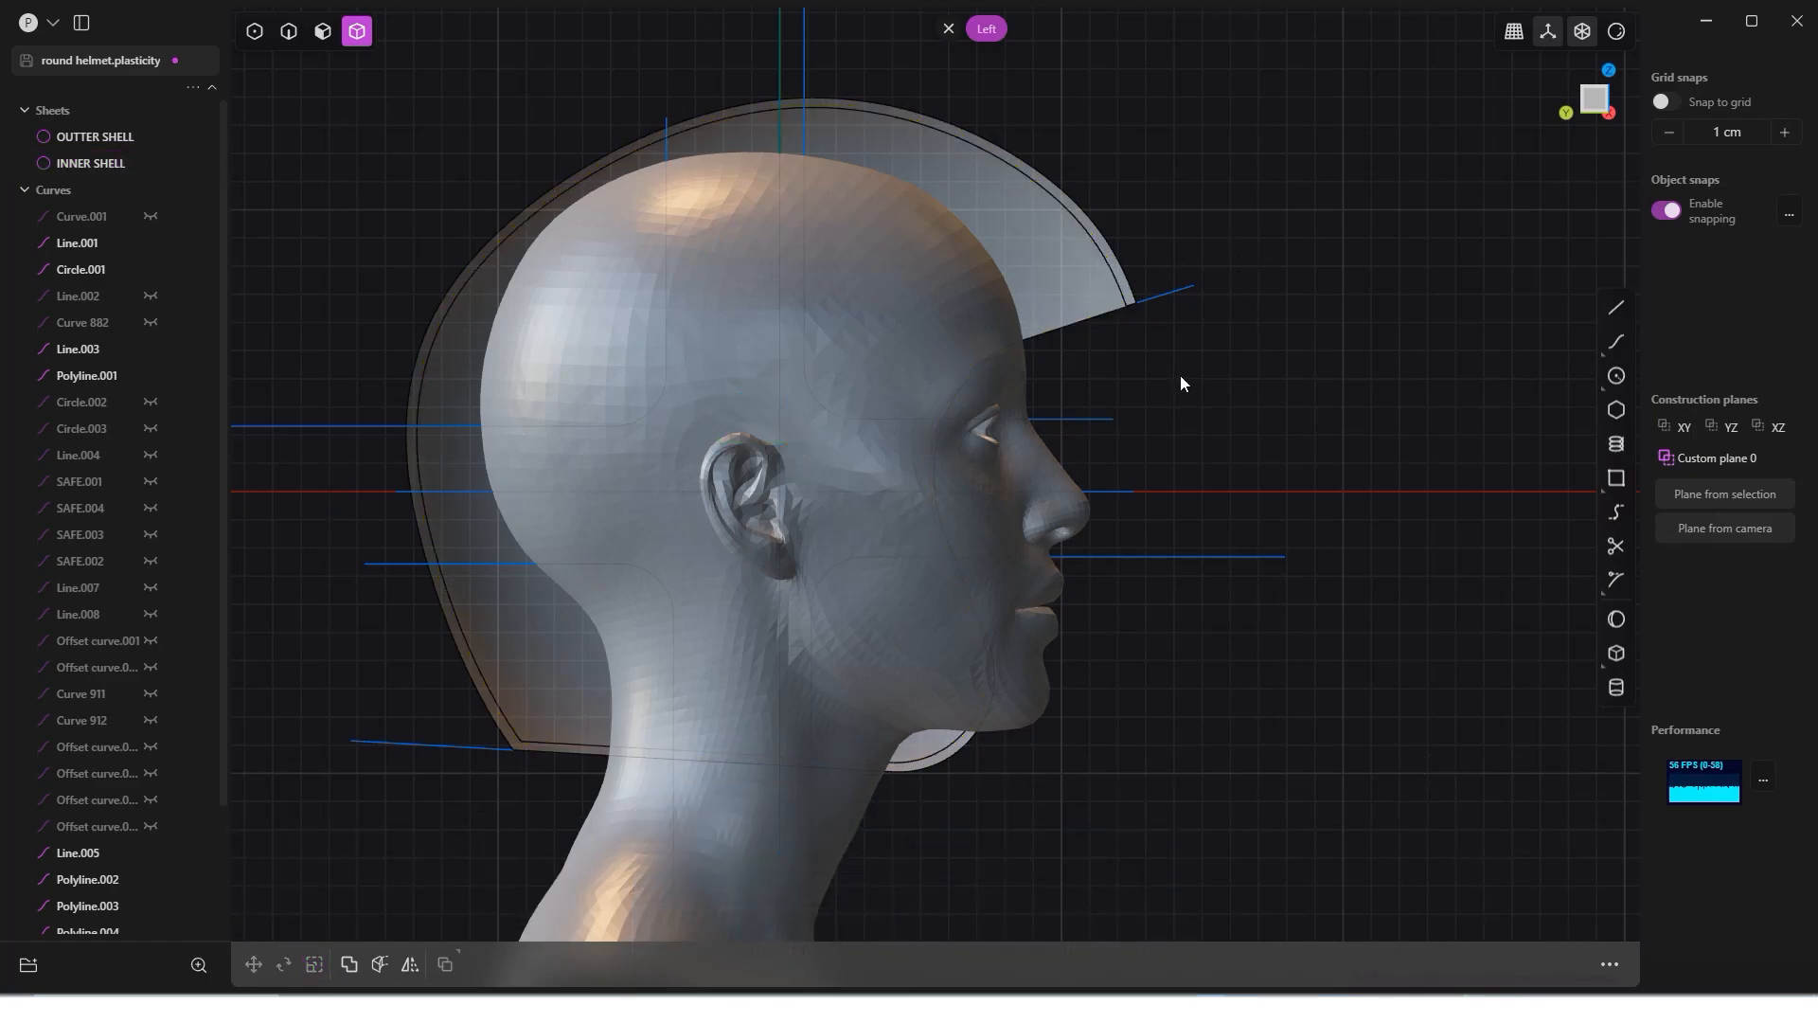
Step: Freestyle-scale INNER SHELL front to back along a horizontal reference line from behind the helmet, at a ratio of about 0.973
click(1085, 287)
key(s)
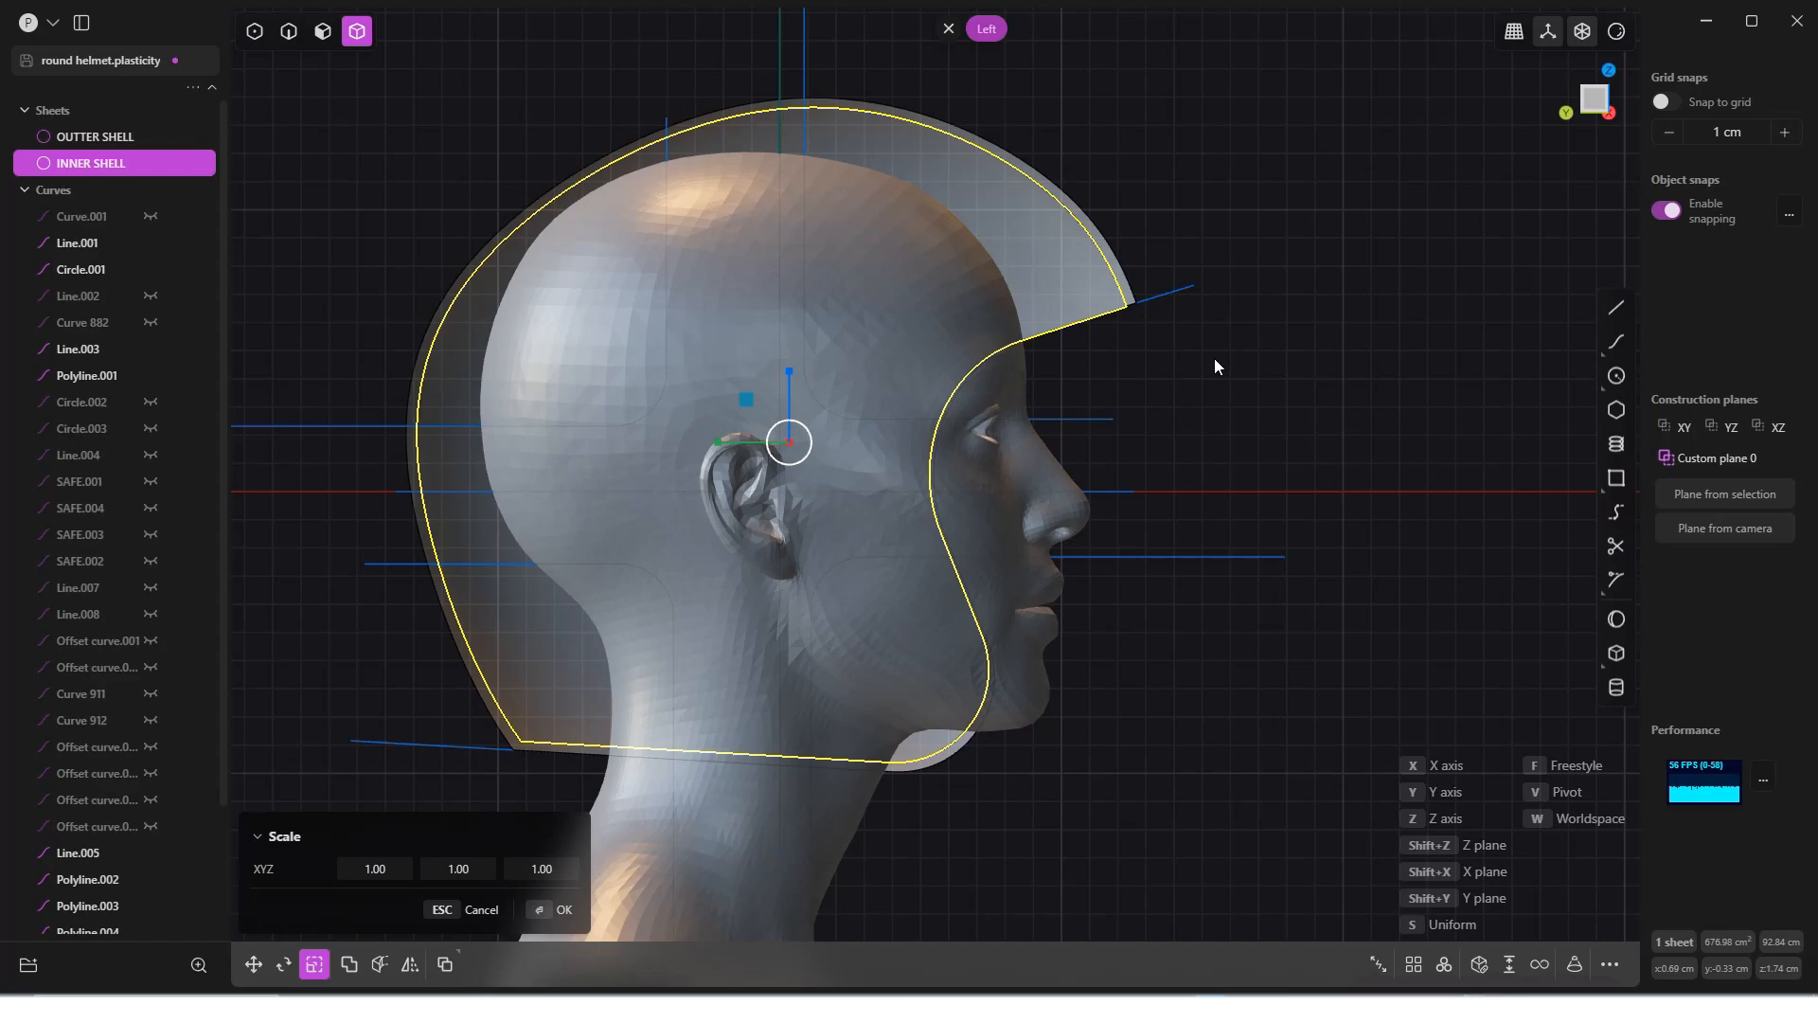
key(f)
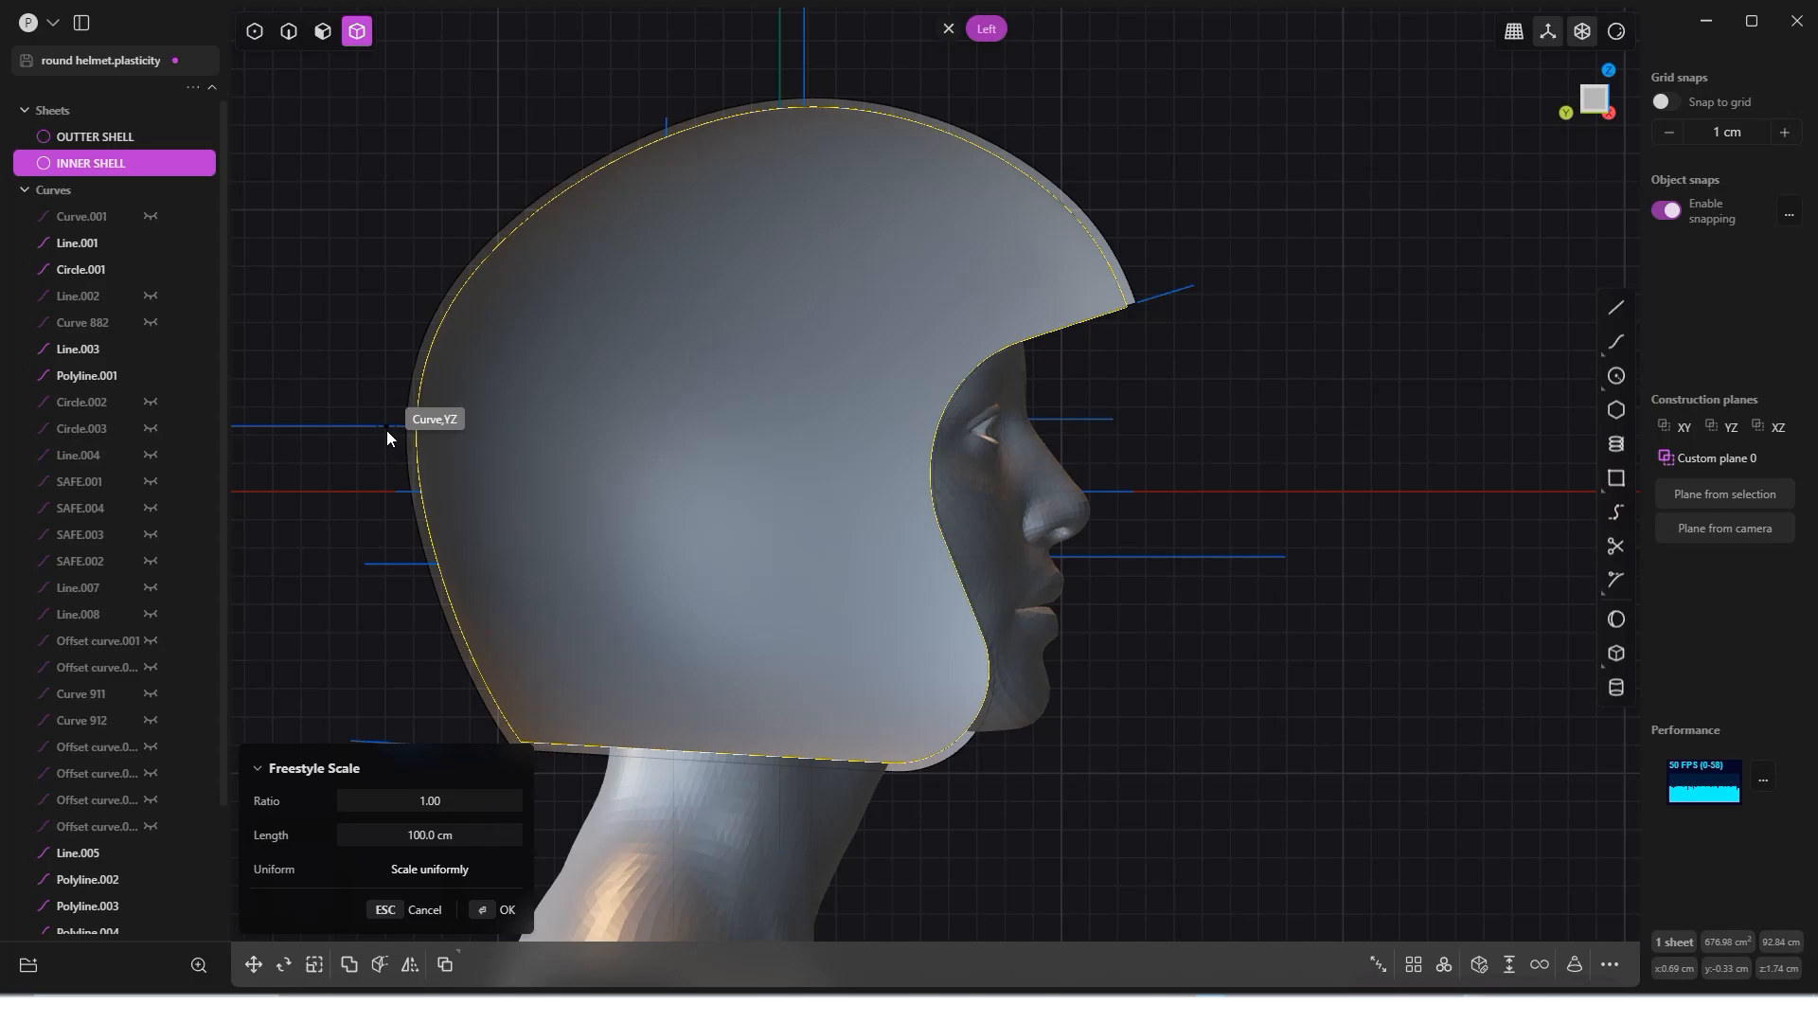
click(386, 427)
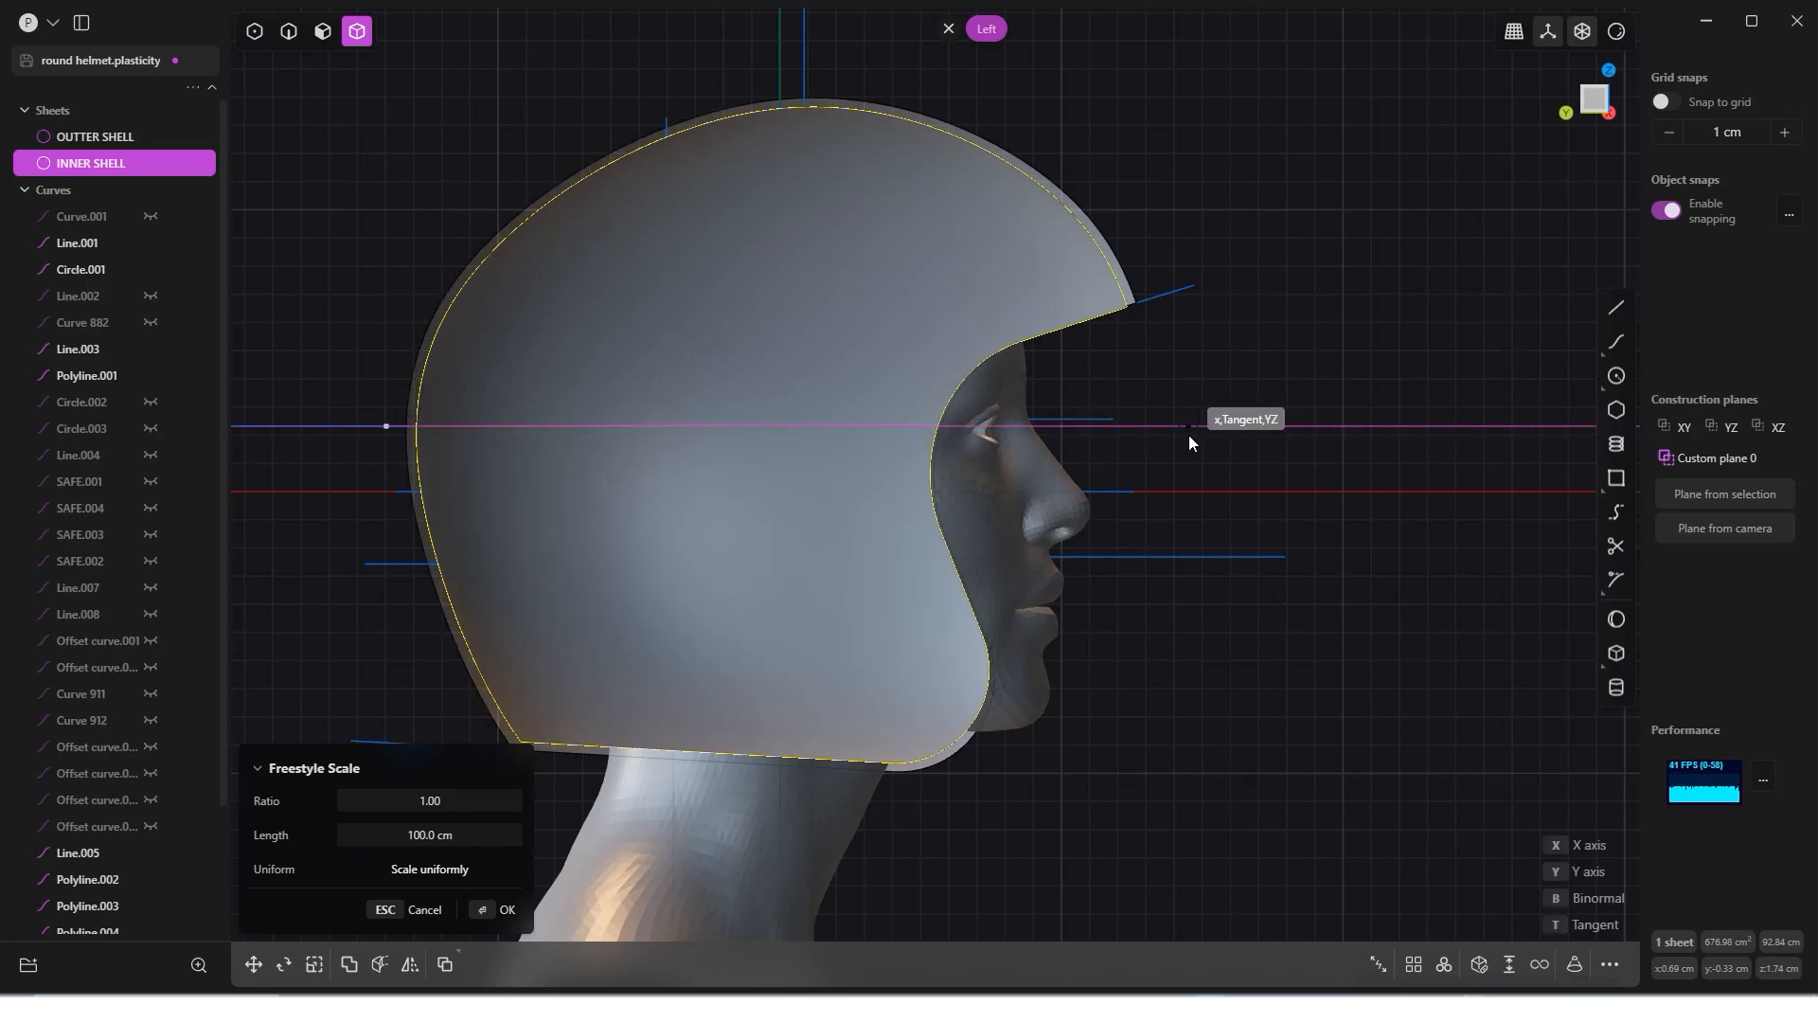
click(1185, 434)
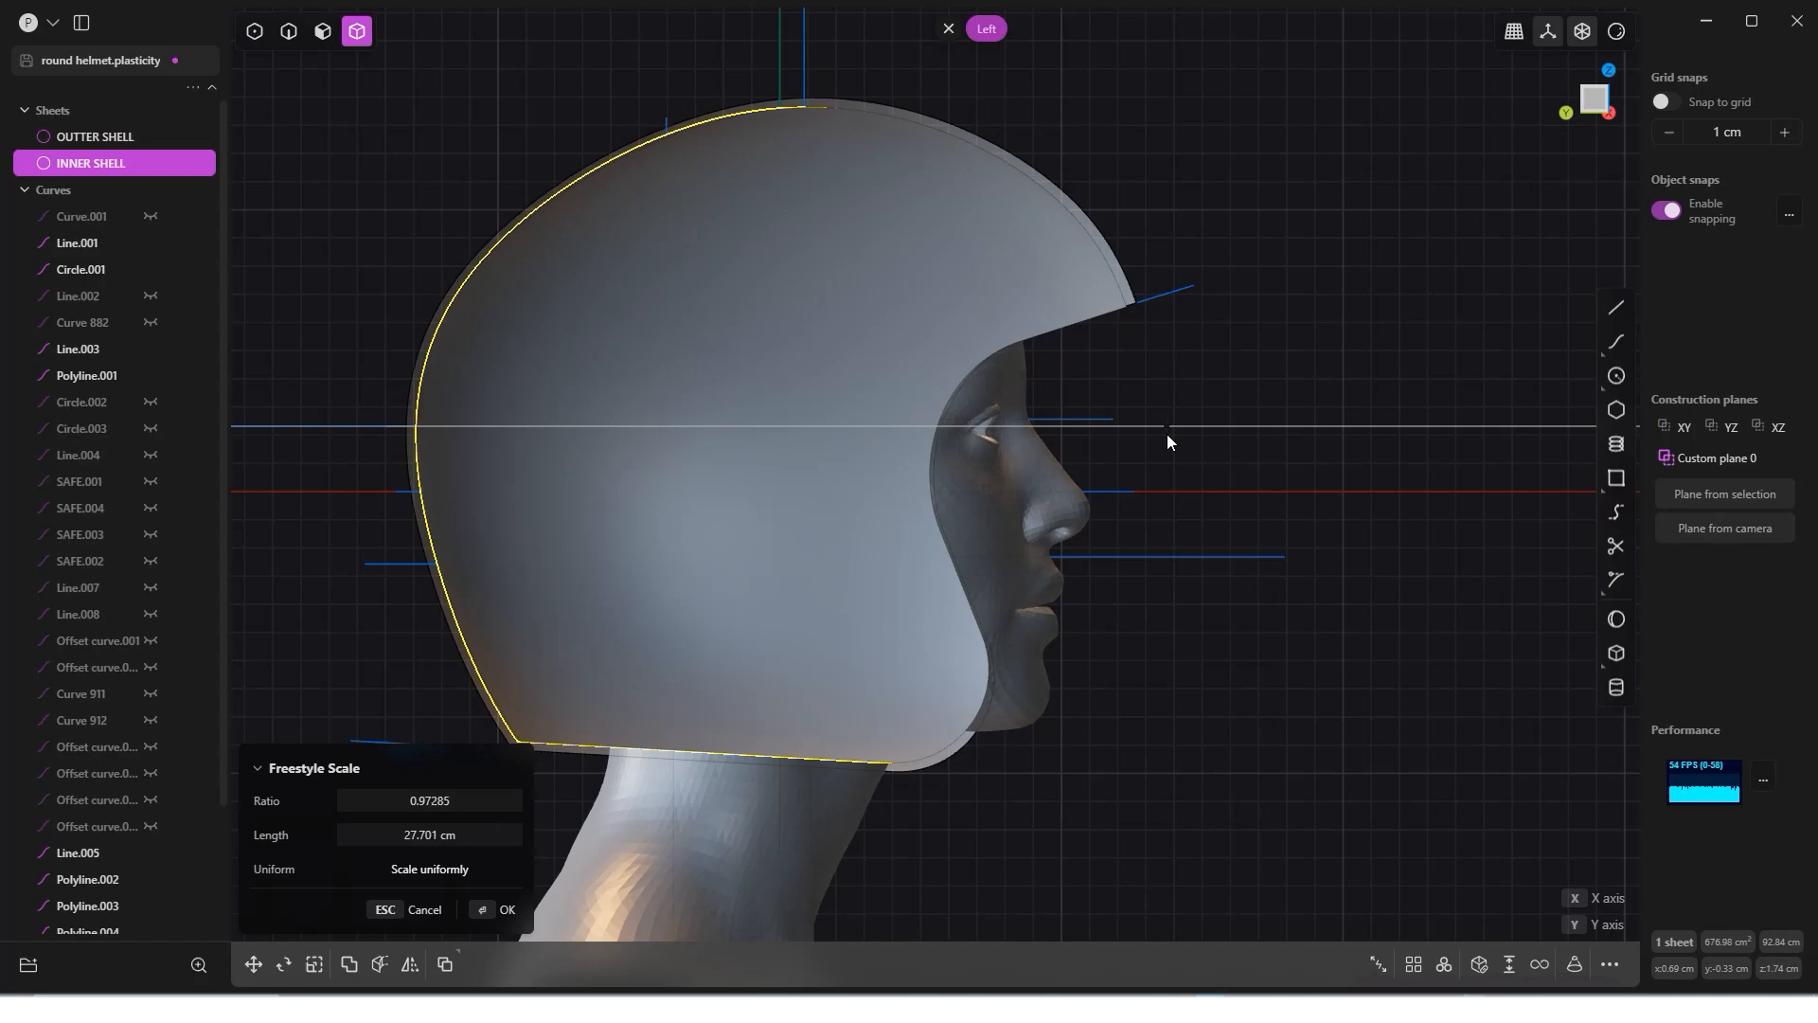
click(1162, 434)
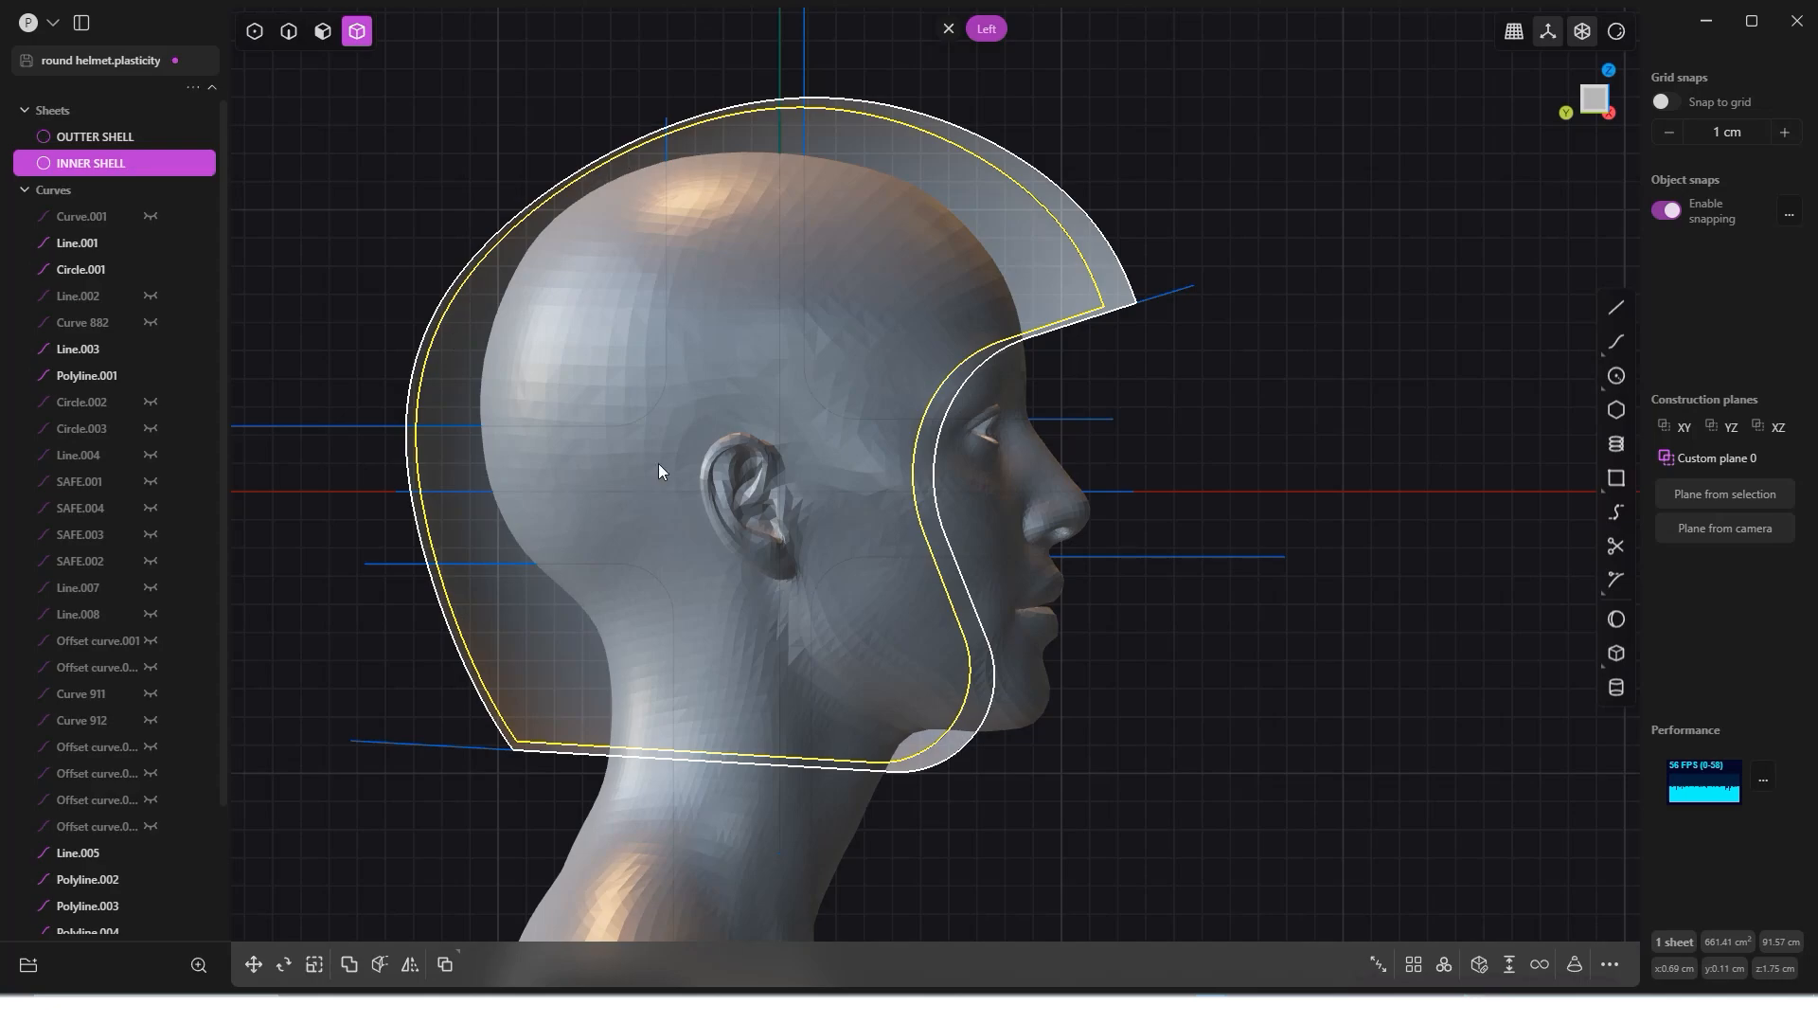
Step: Freestyle-scale INNER SHELL across its width in the front view, horizontally from the centre edge, at a ratio of about 0.941
middle_drag(657, 463, 1471, 142)
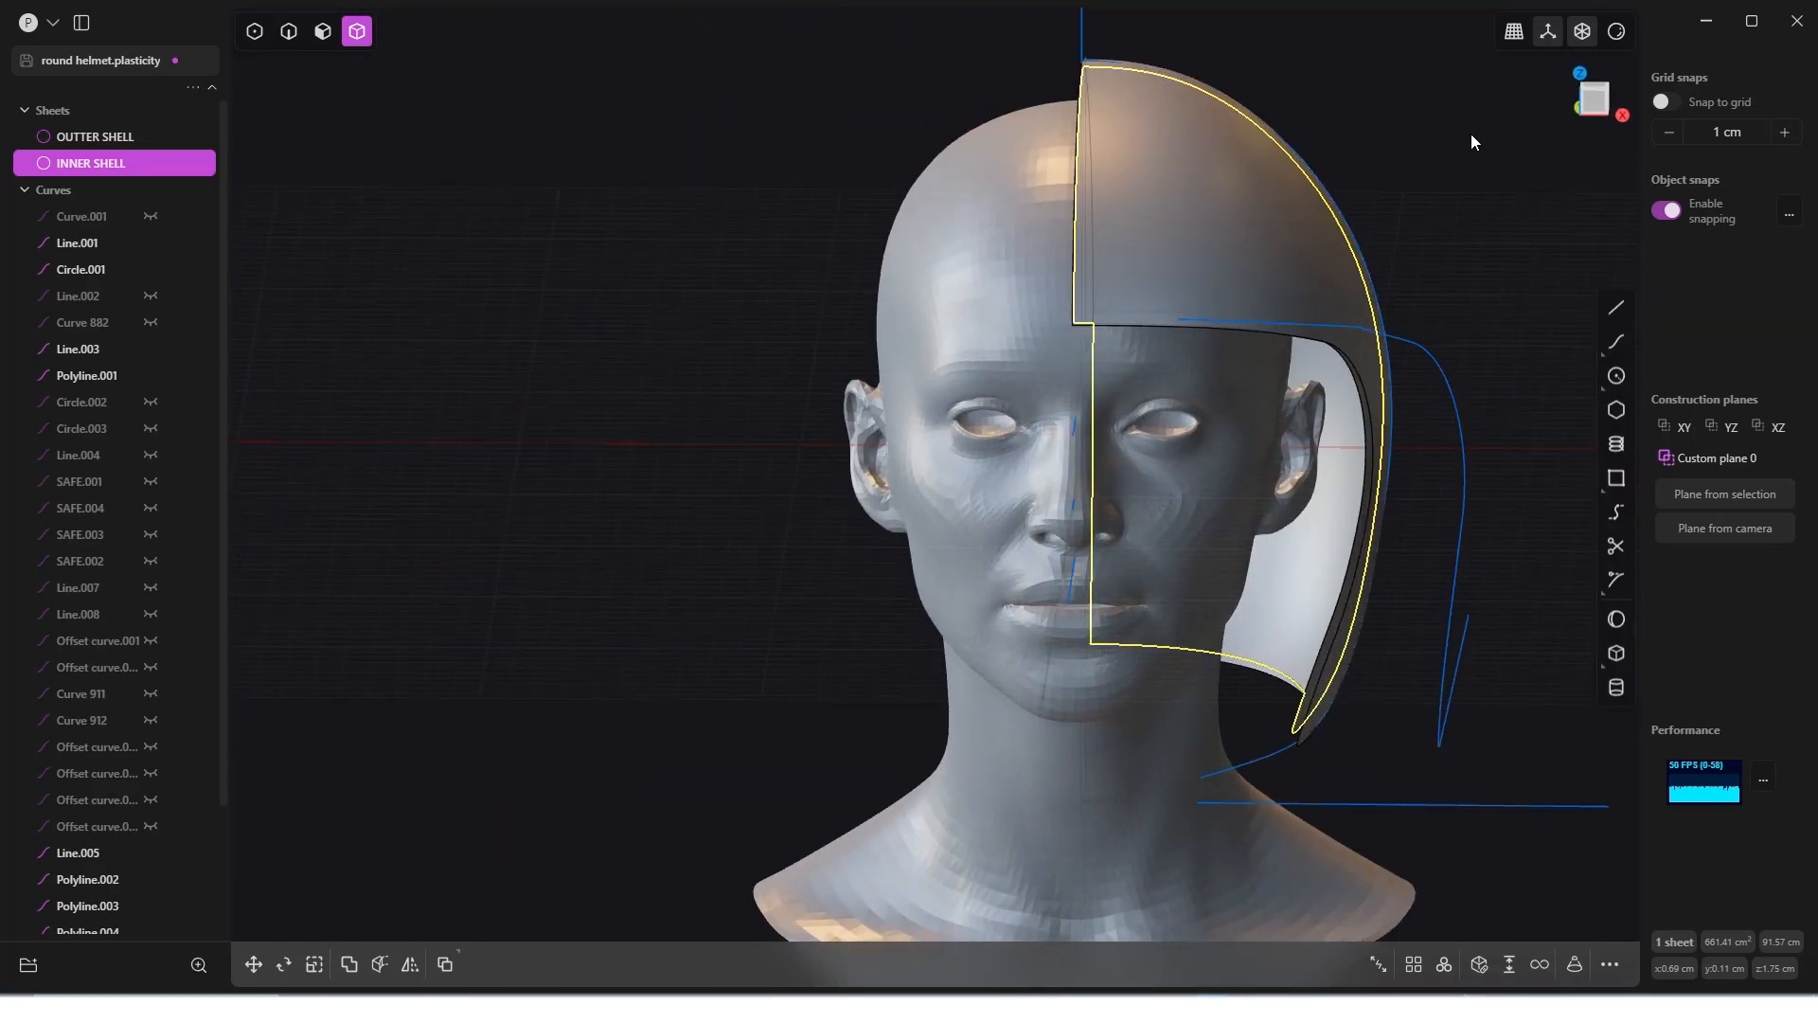
click(1577, 99)
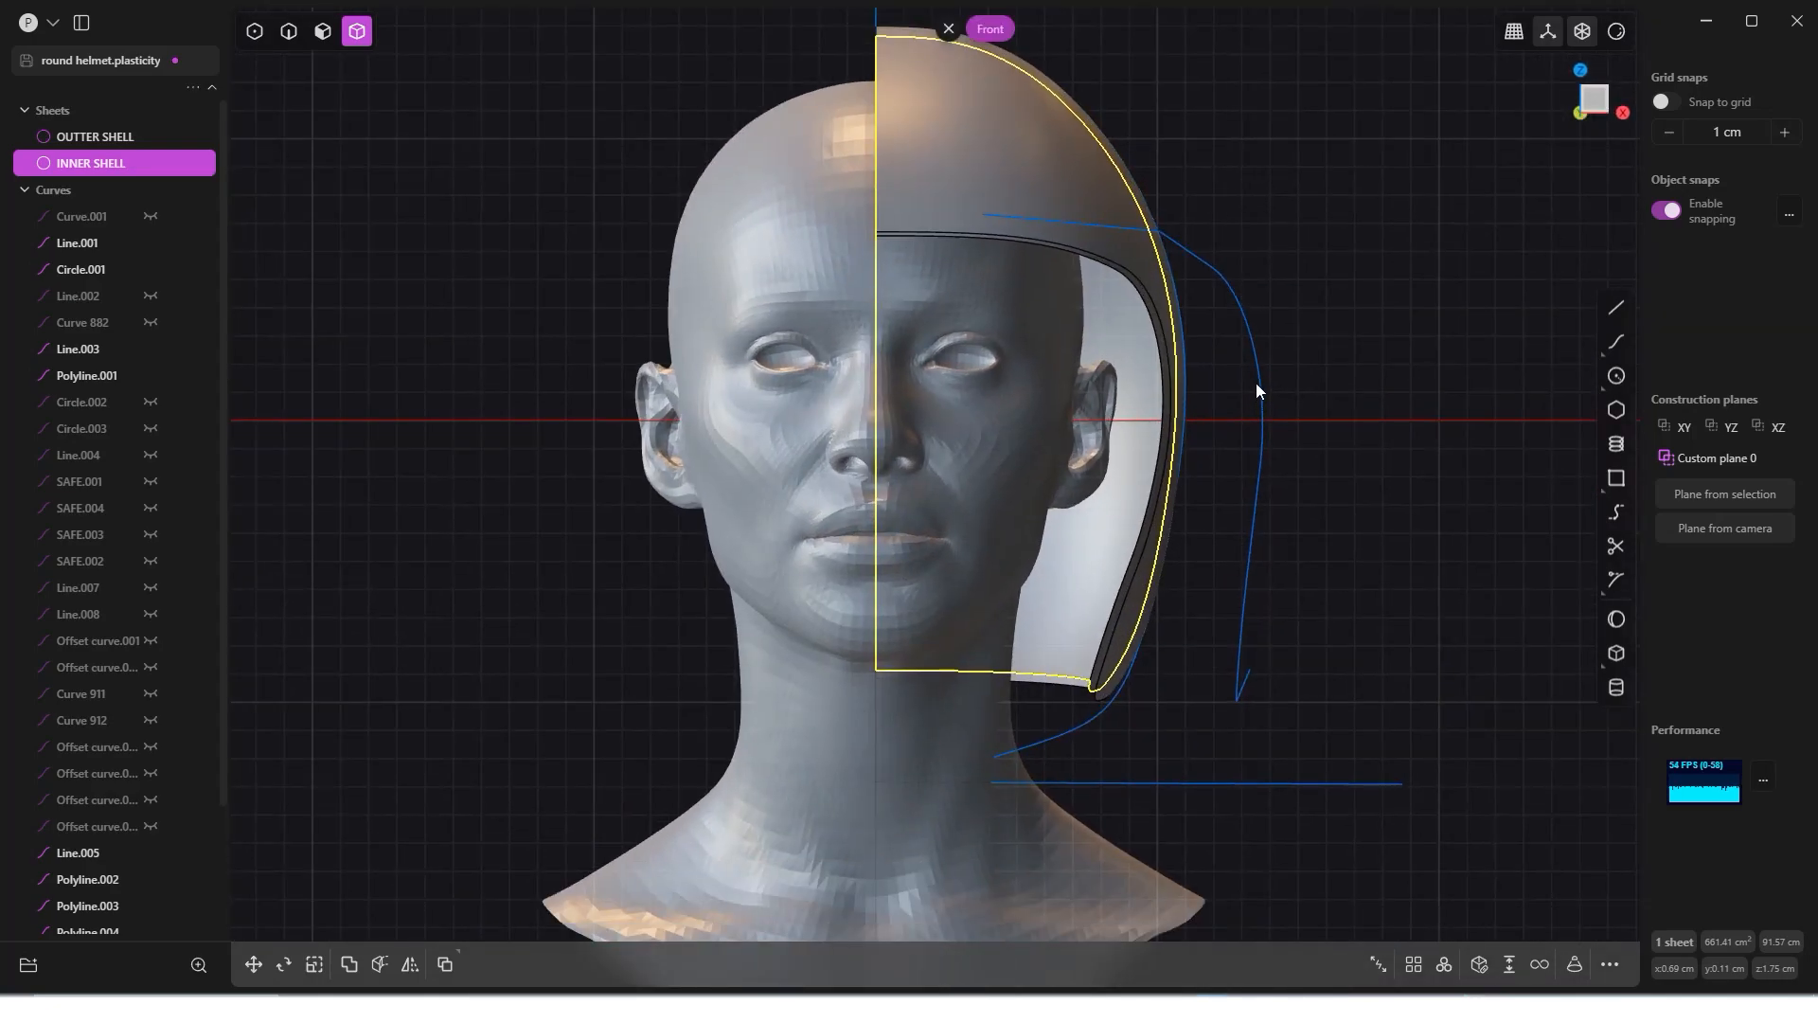
scroll(1207, 397, up, 2)
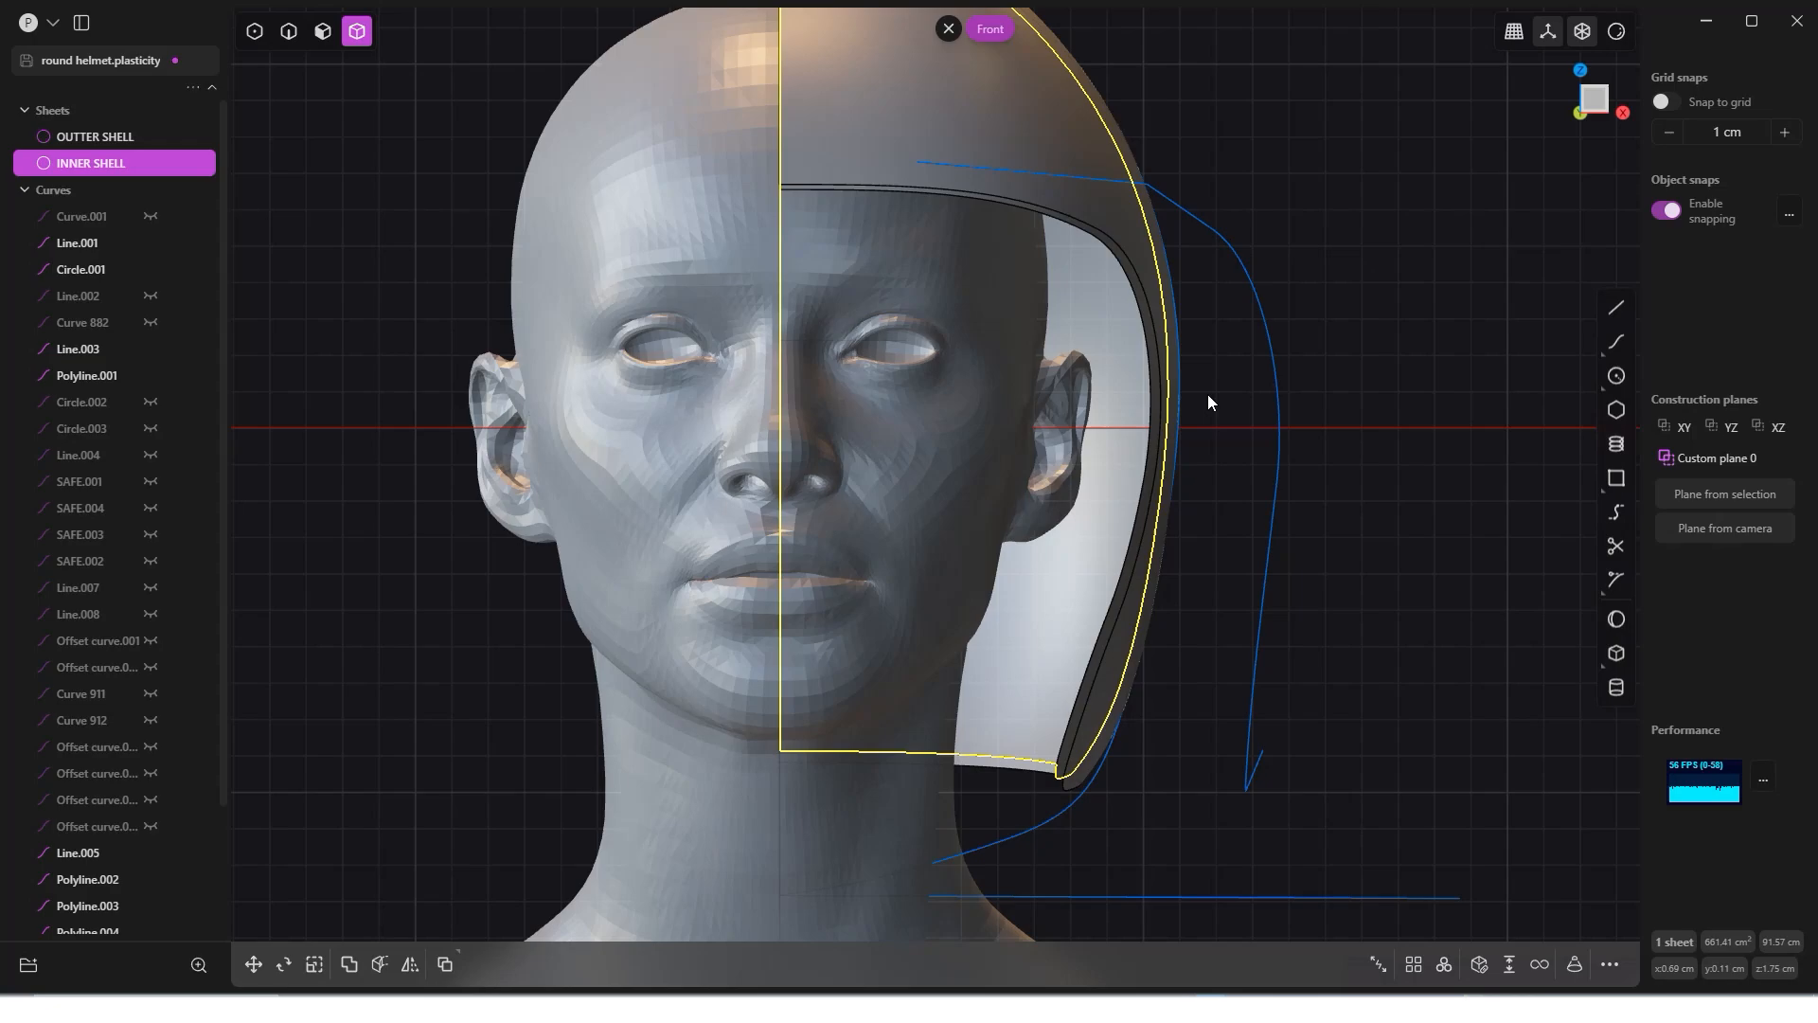
key(s)
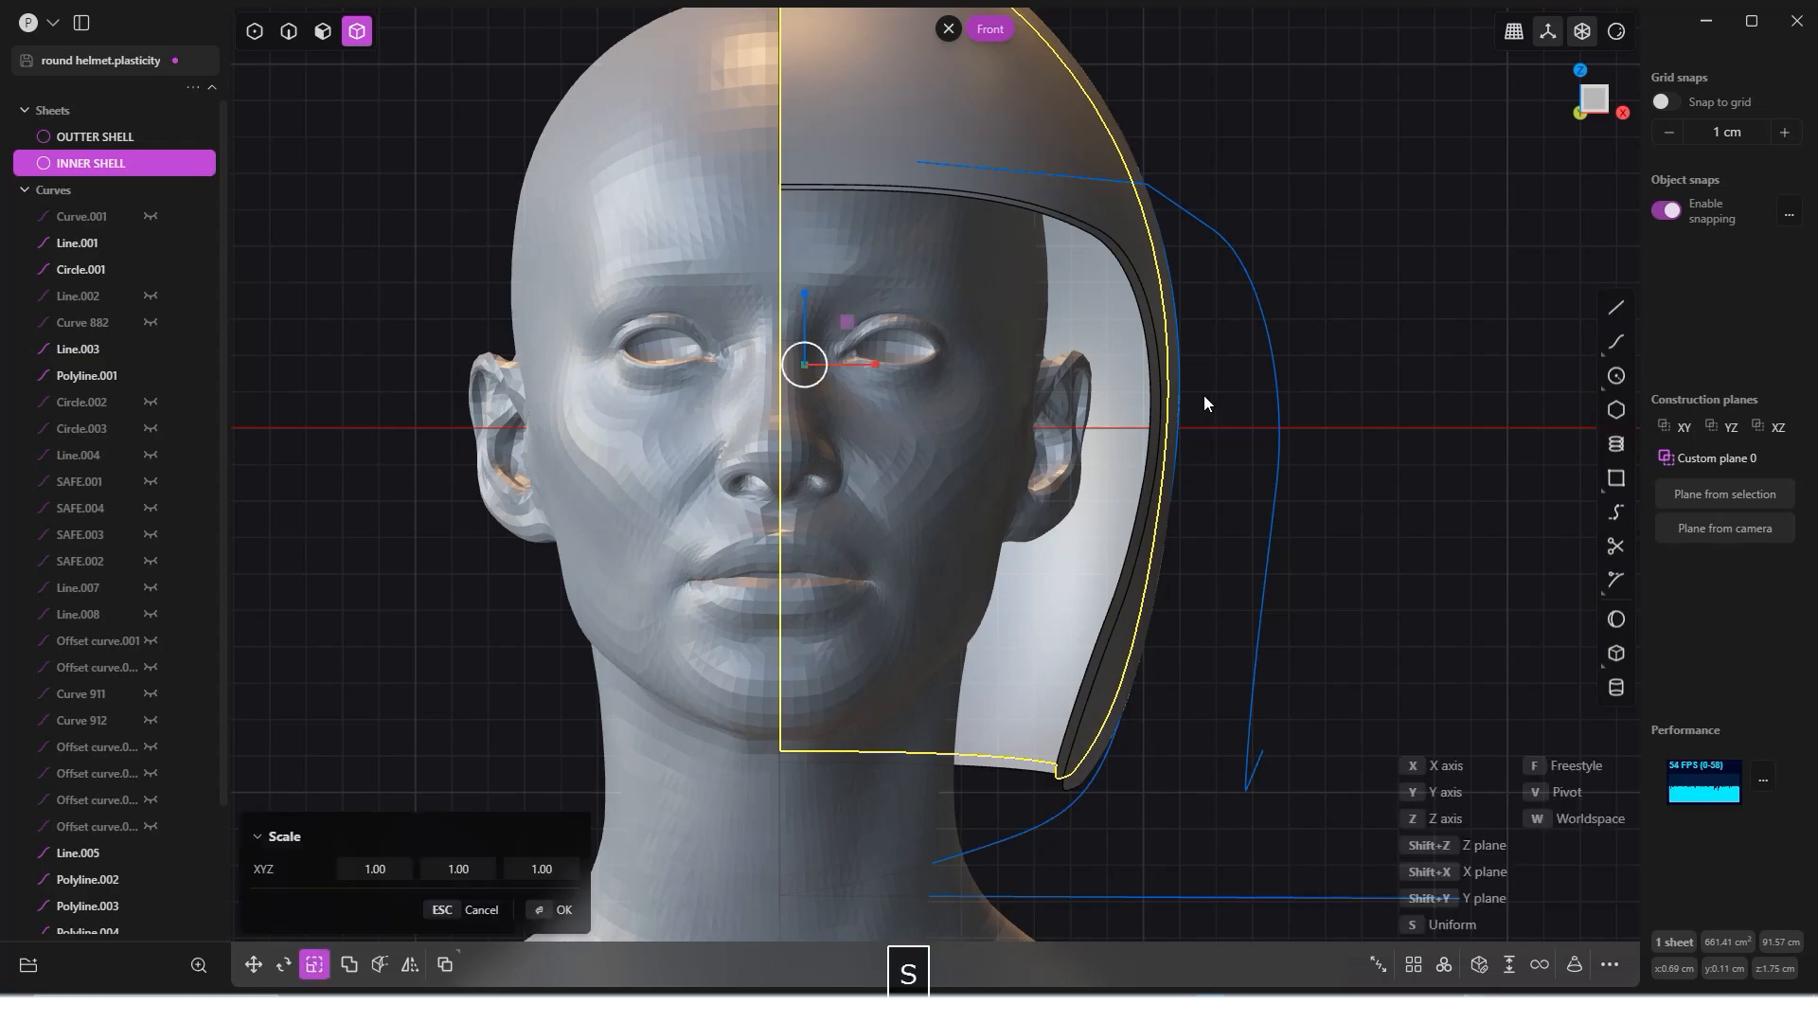
key(f)
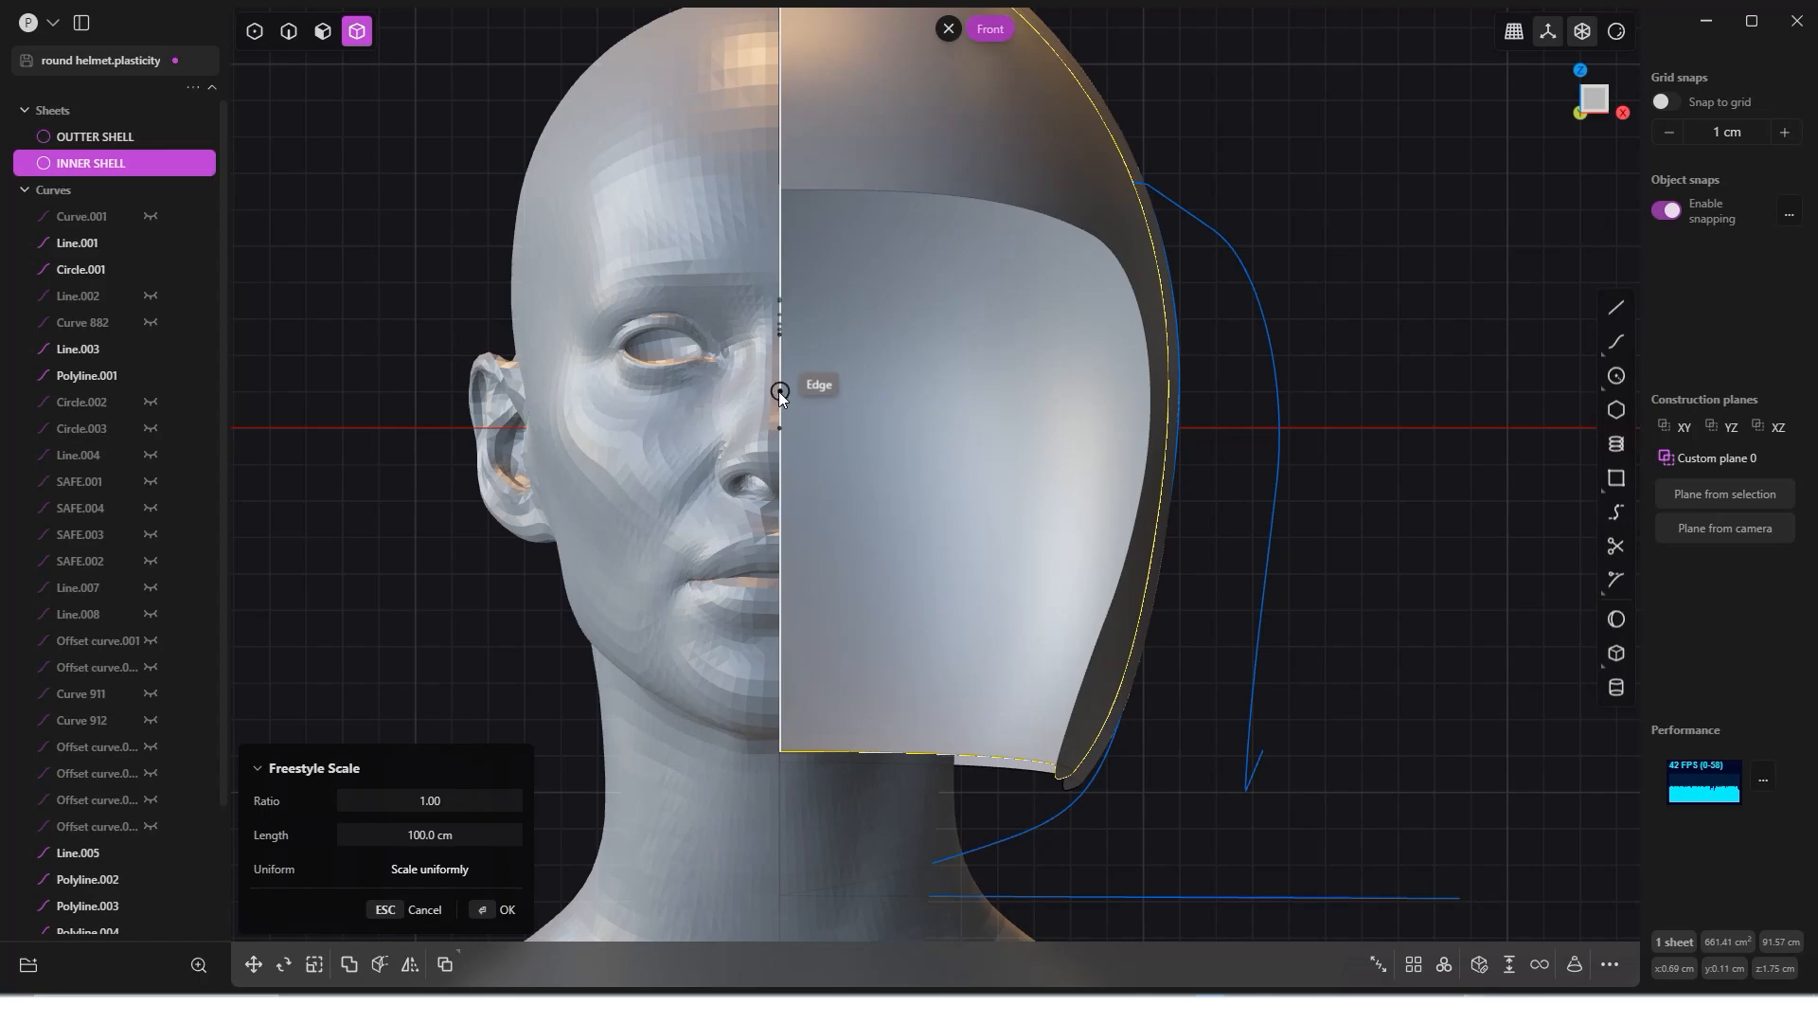
click(779, 390)
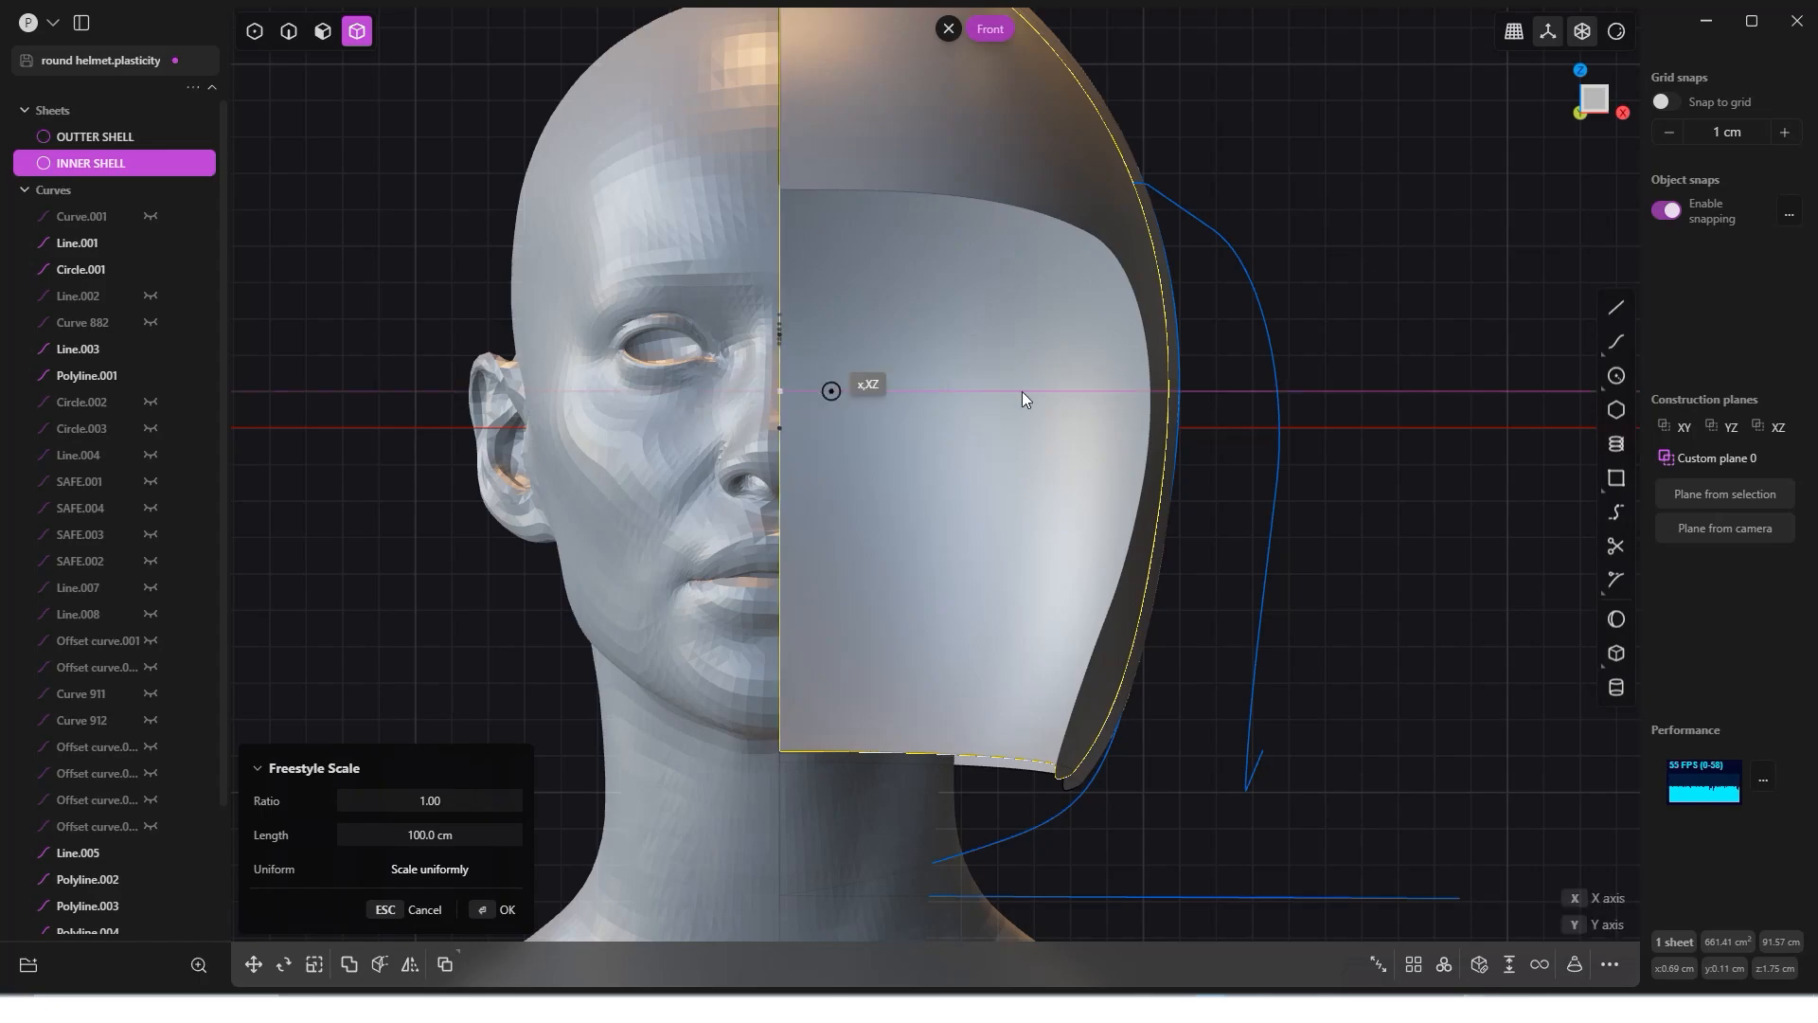
click(1377, 394)
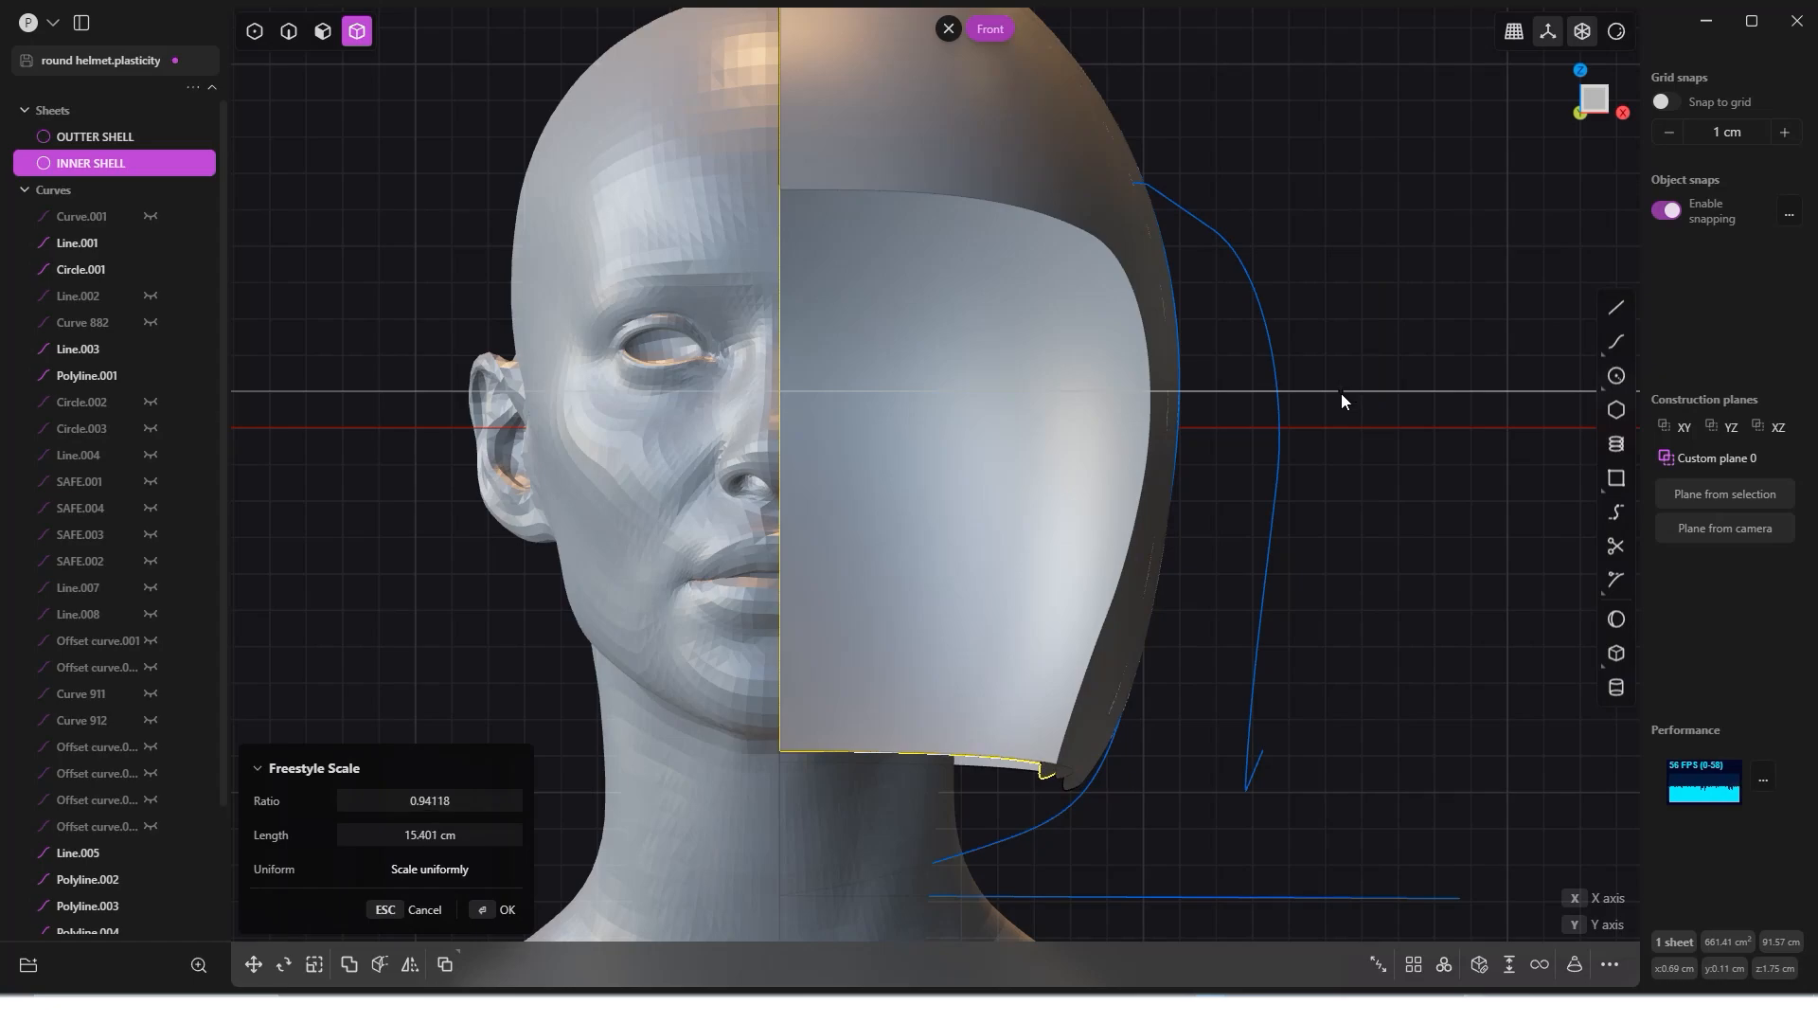
click(1340, 394)
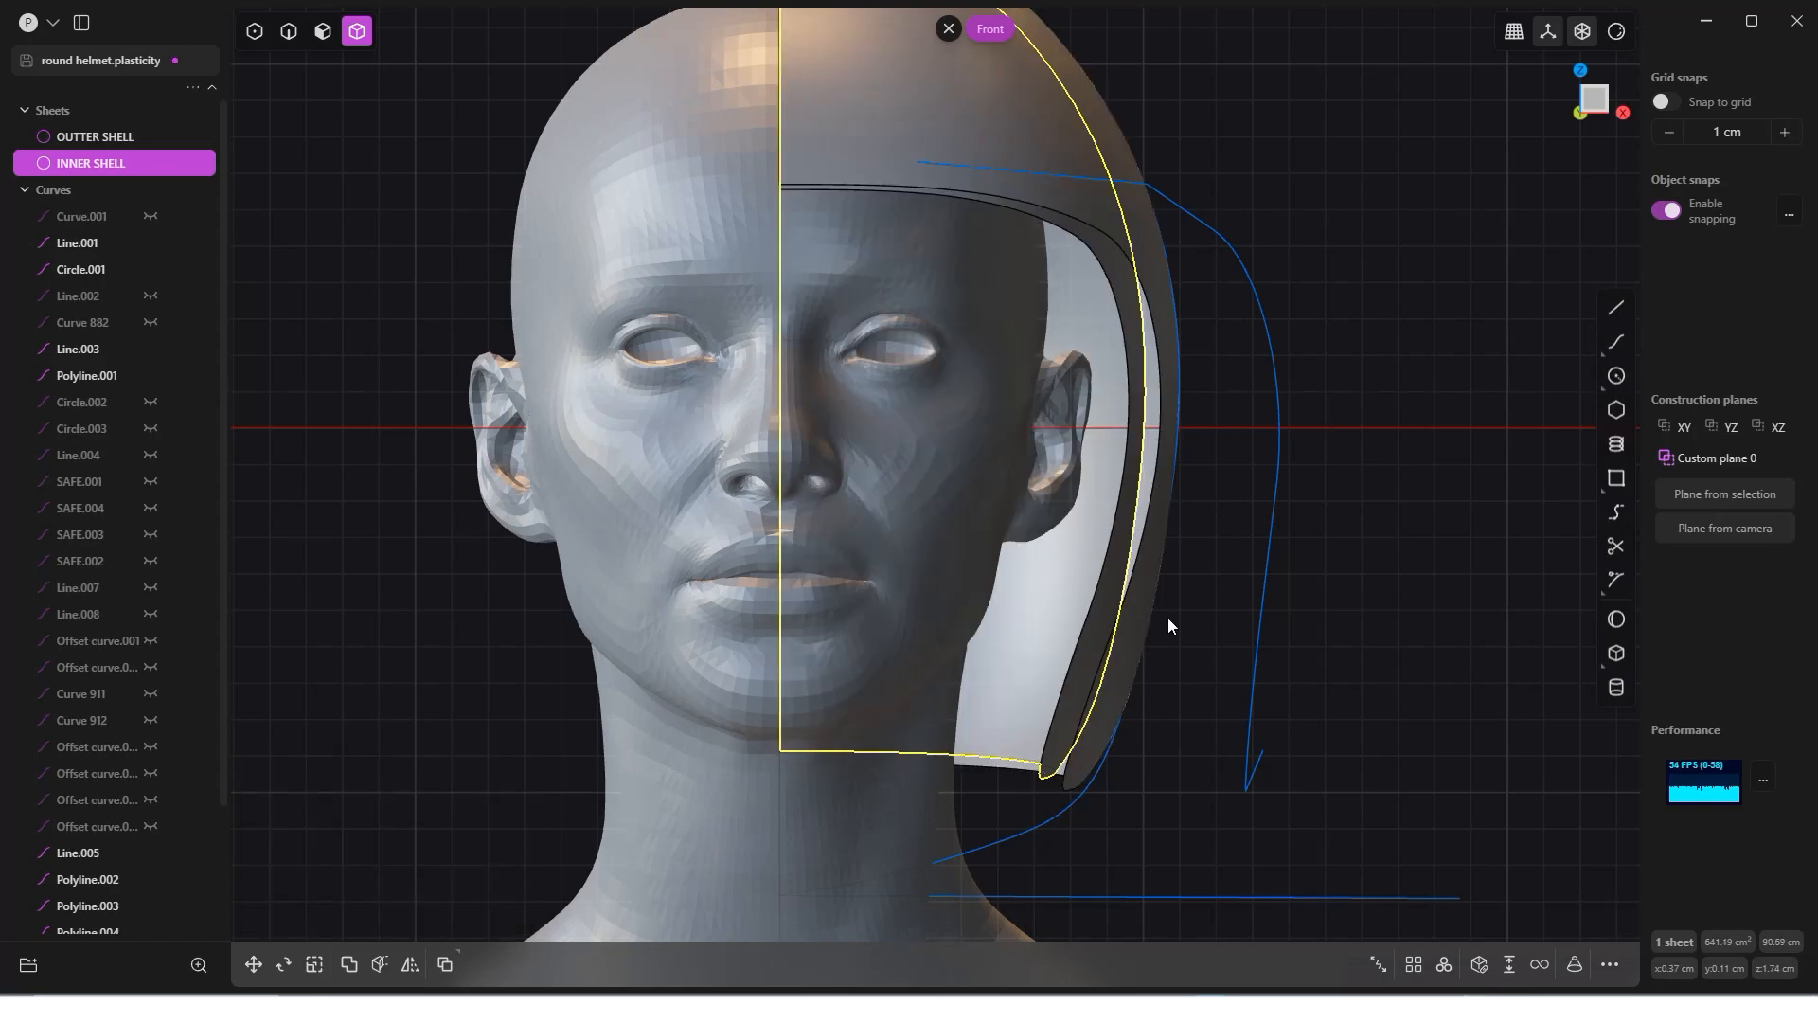
Step: Move INNER SHELL sideways from a pivot on its forehead corner until its centre edge slightly overlaps the symmetry plane past OUTTER SHELL
mouse_move(1167, 617)
middle_down()
mouse_move(1315, 615)
mouse_move(1170, 604)
middle_up()
click(1350, 268)
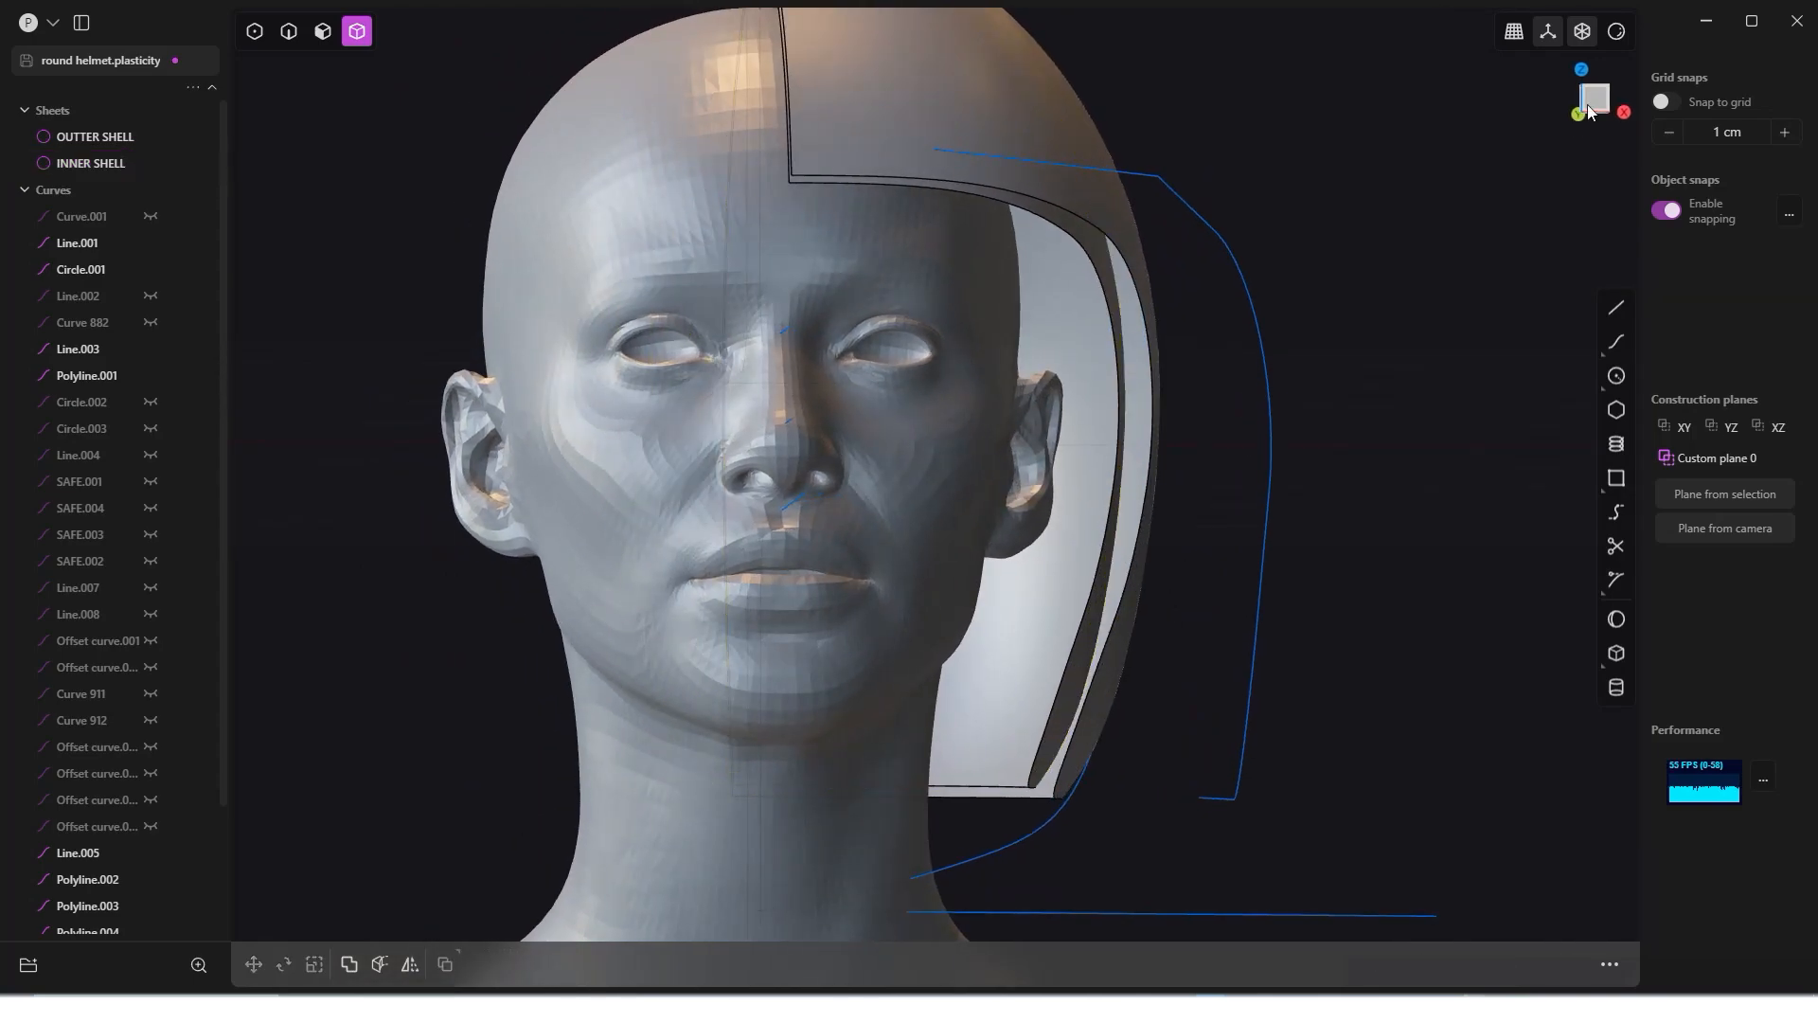
click(1575, 115)
scroll(893, 235, up, 10)
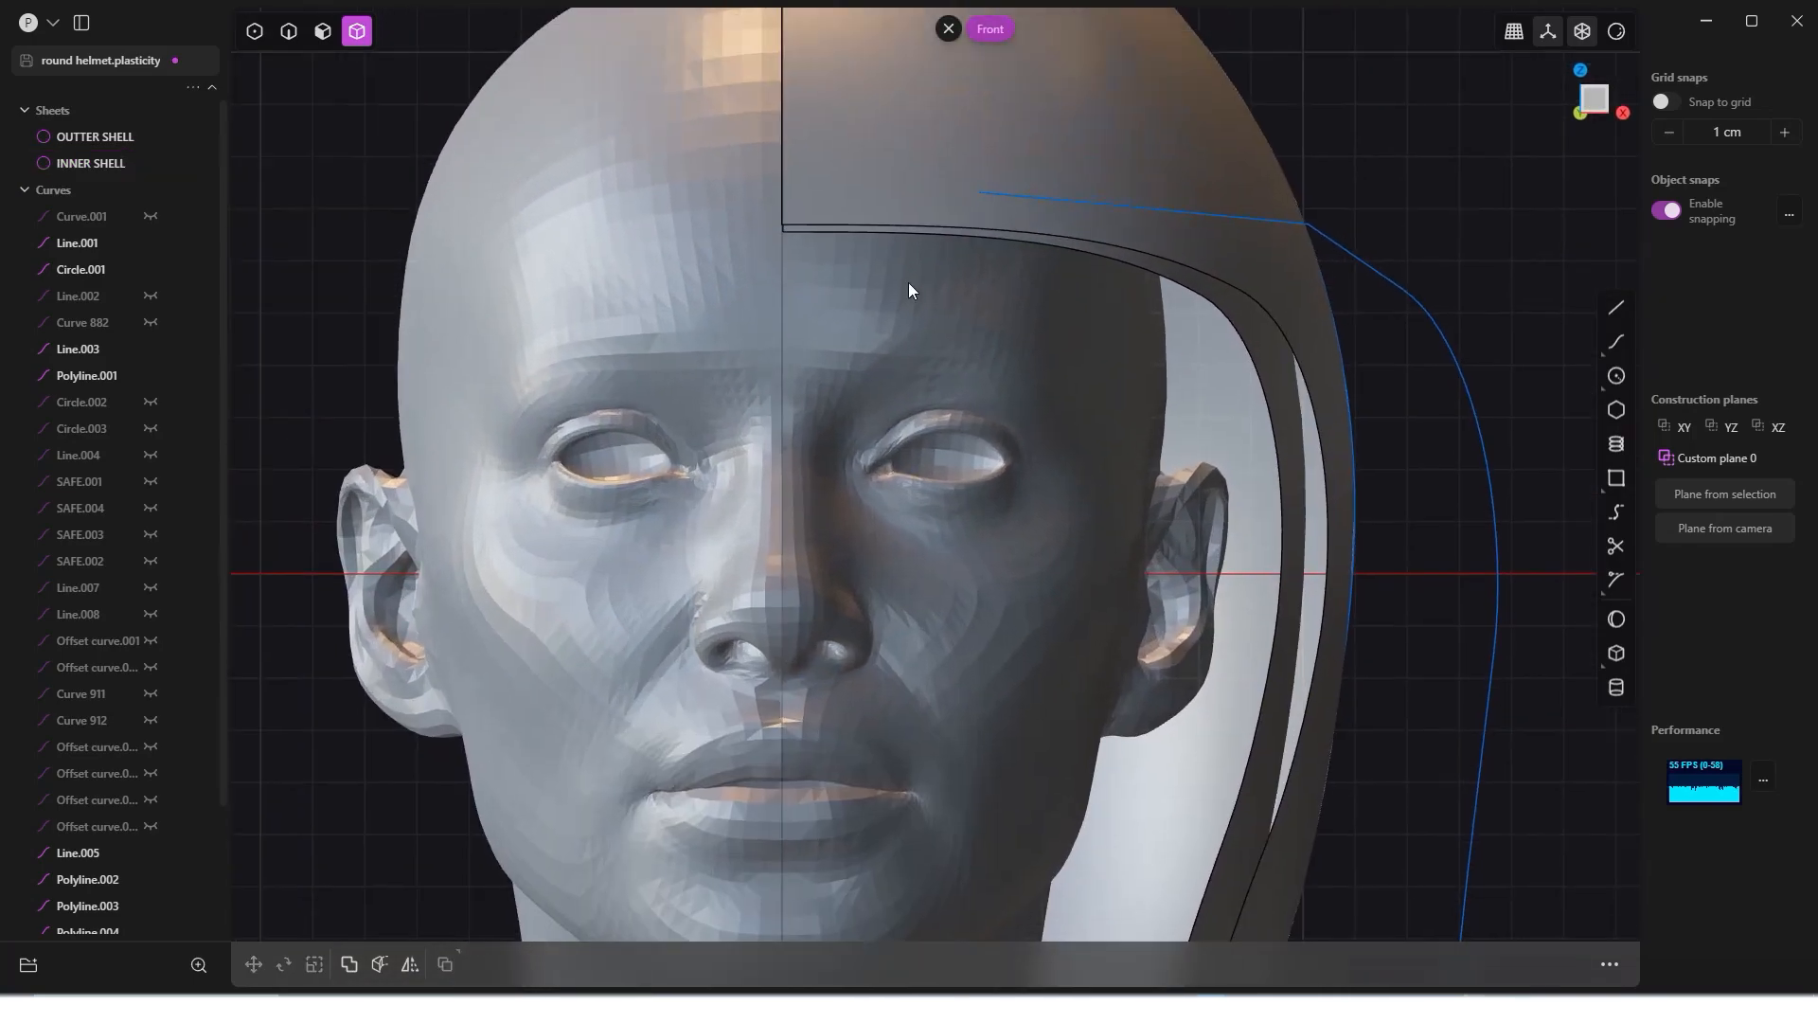
scroll(796, 248, up, 8)
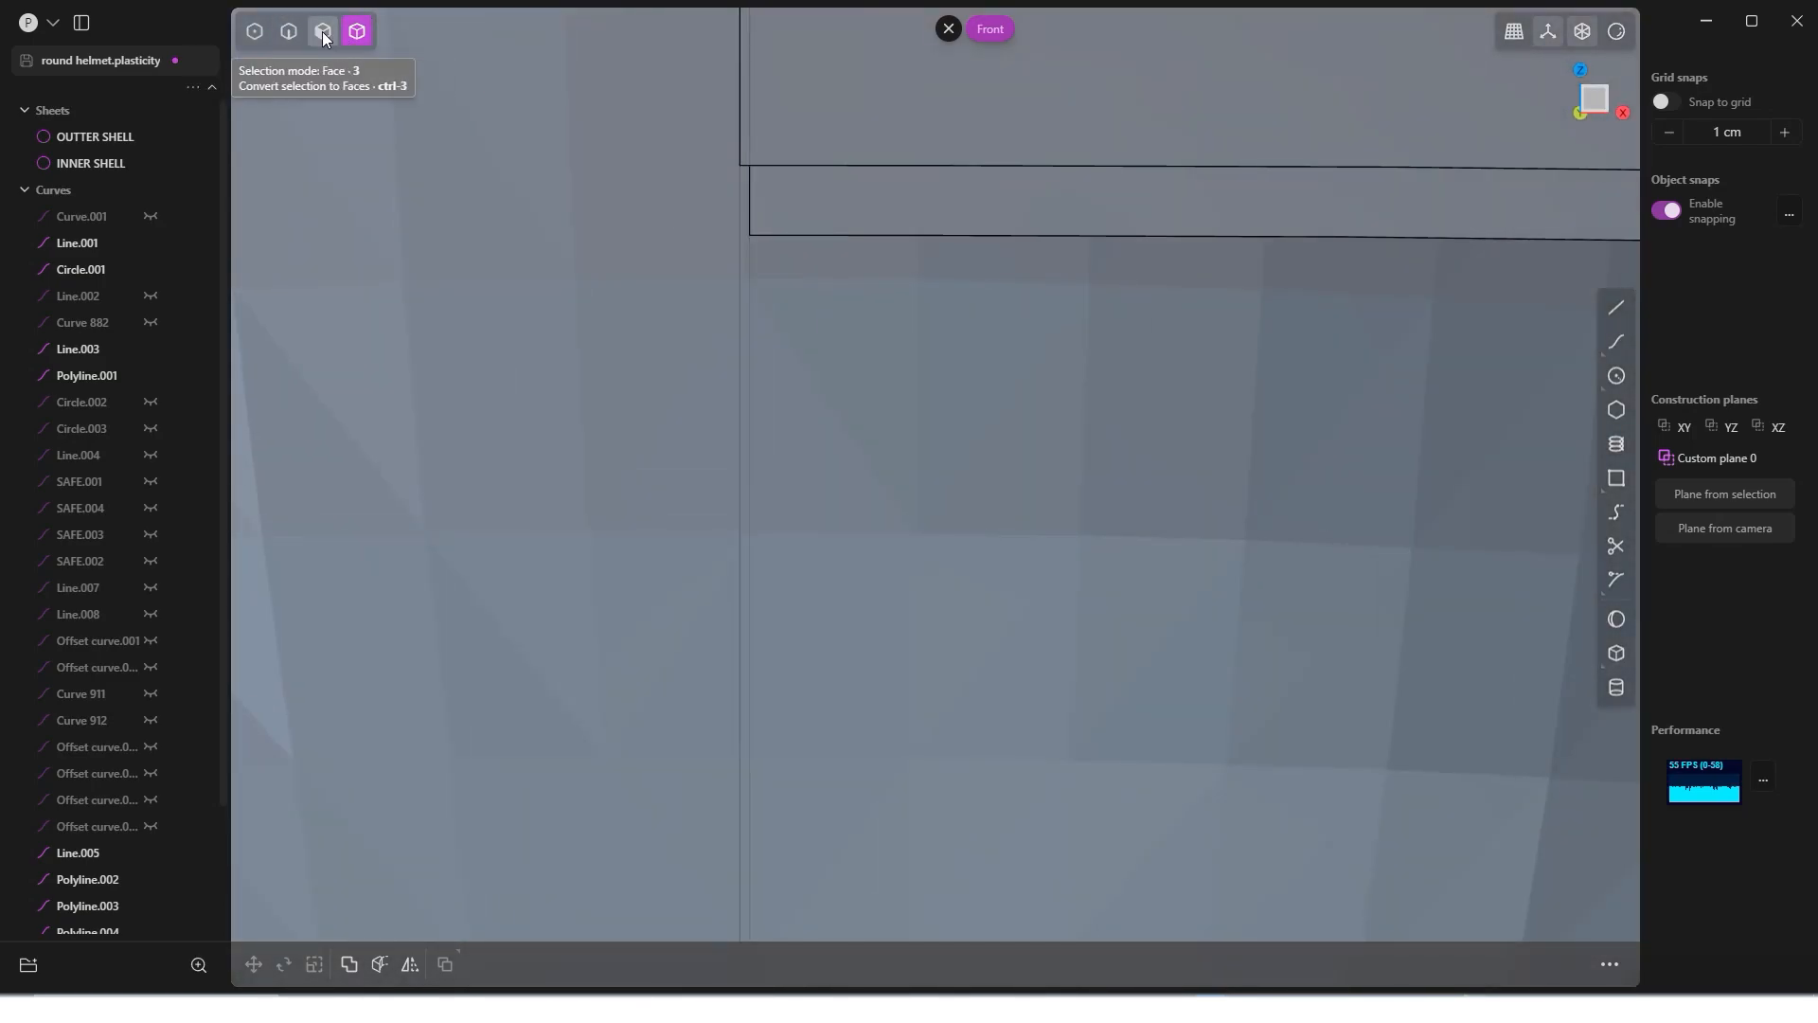
click(849, 238)
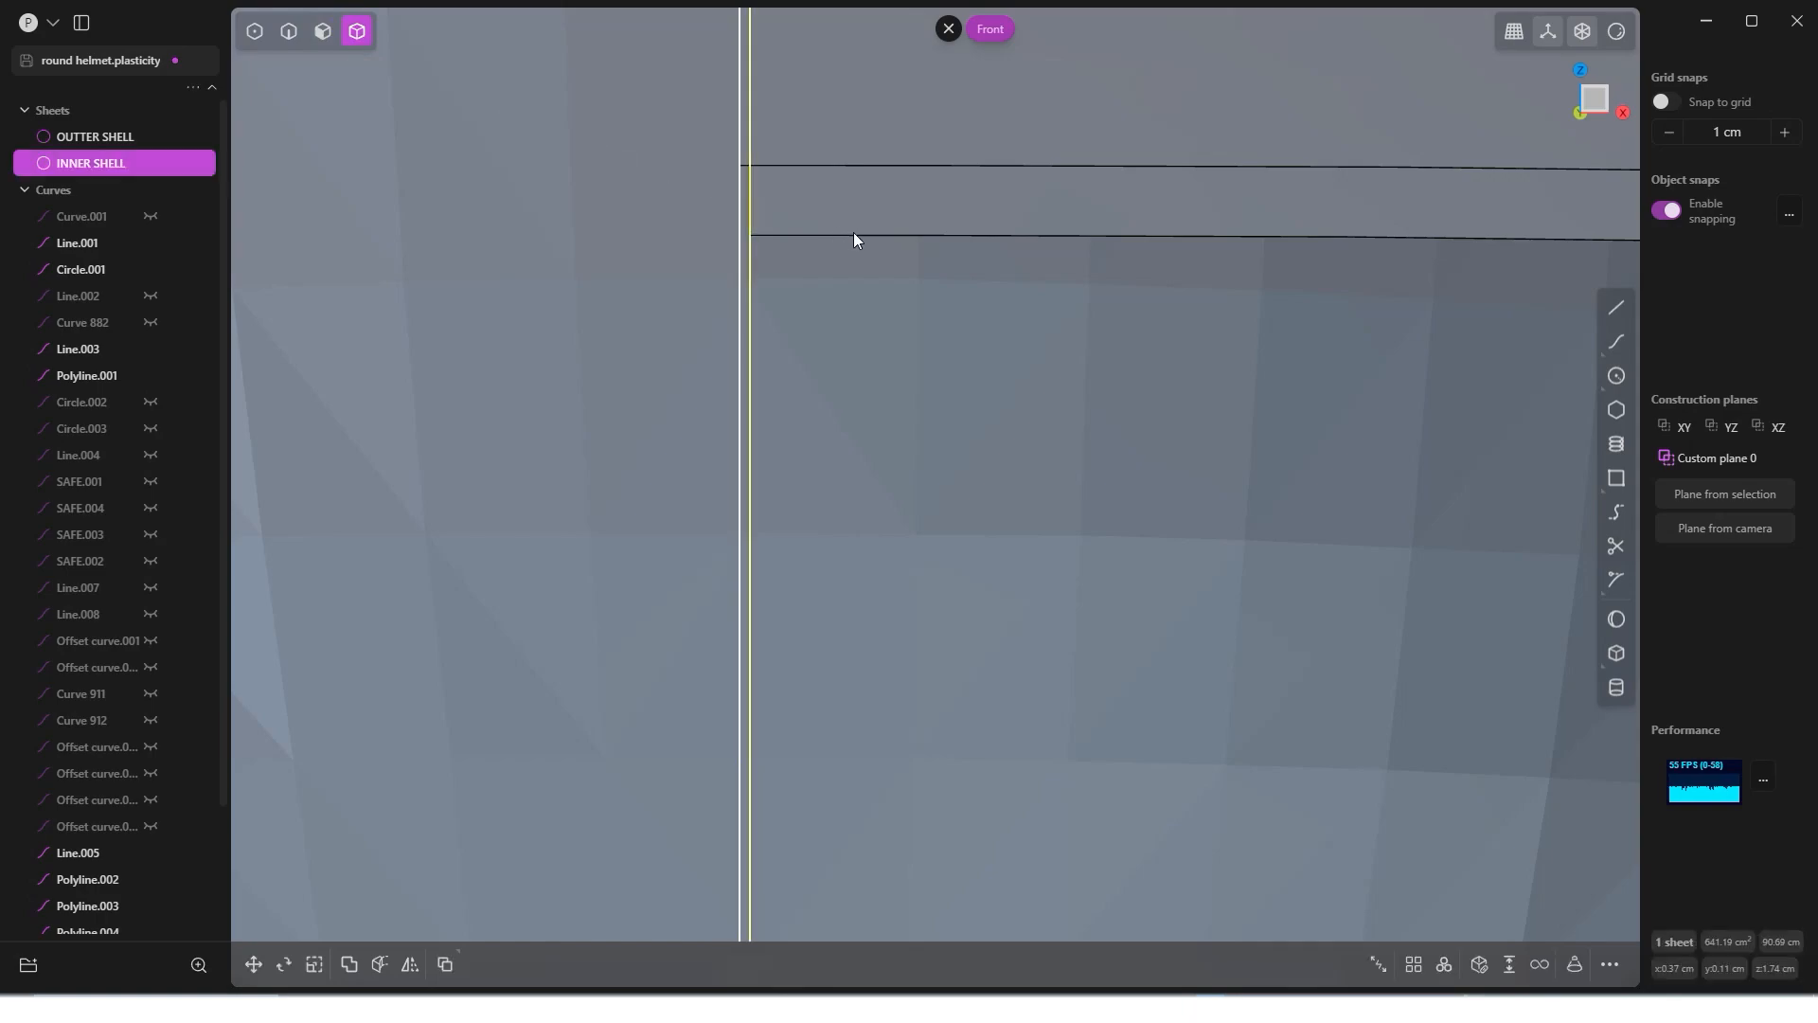
key(g)
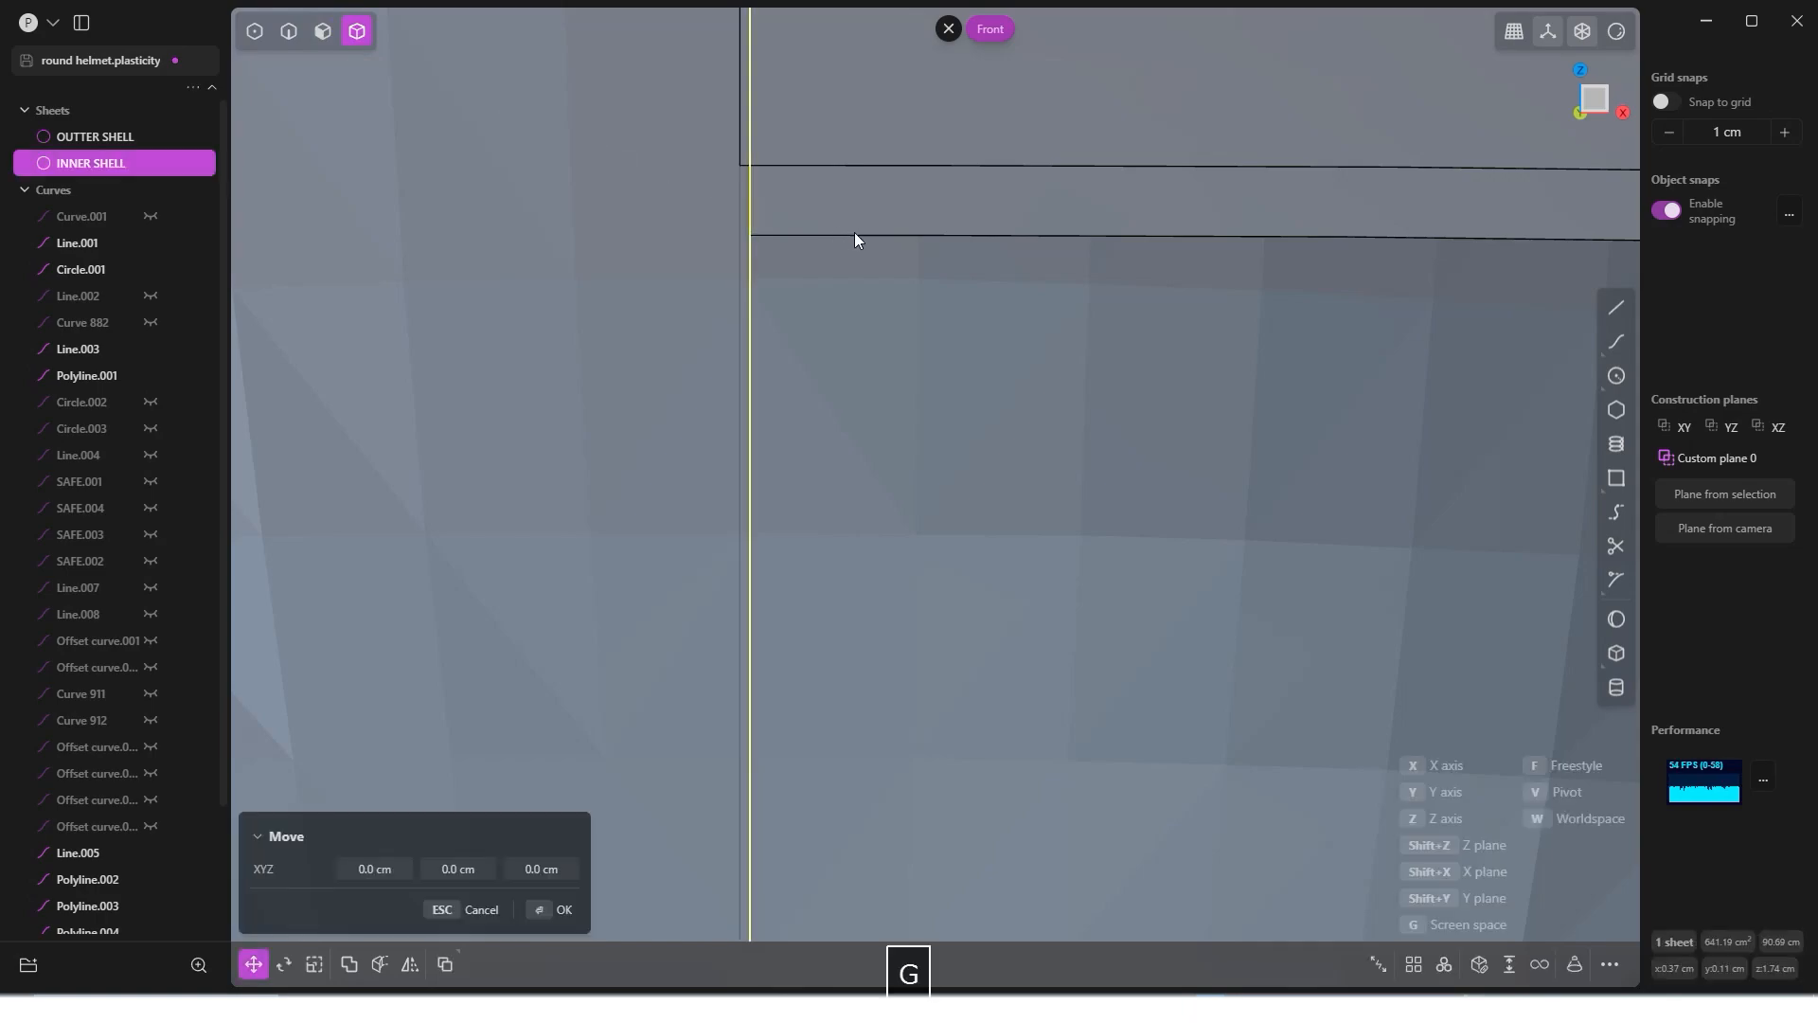
key(v)
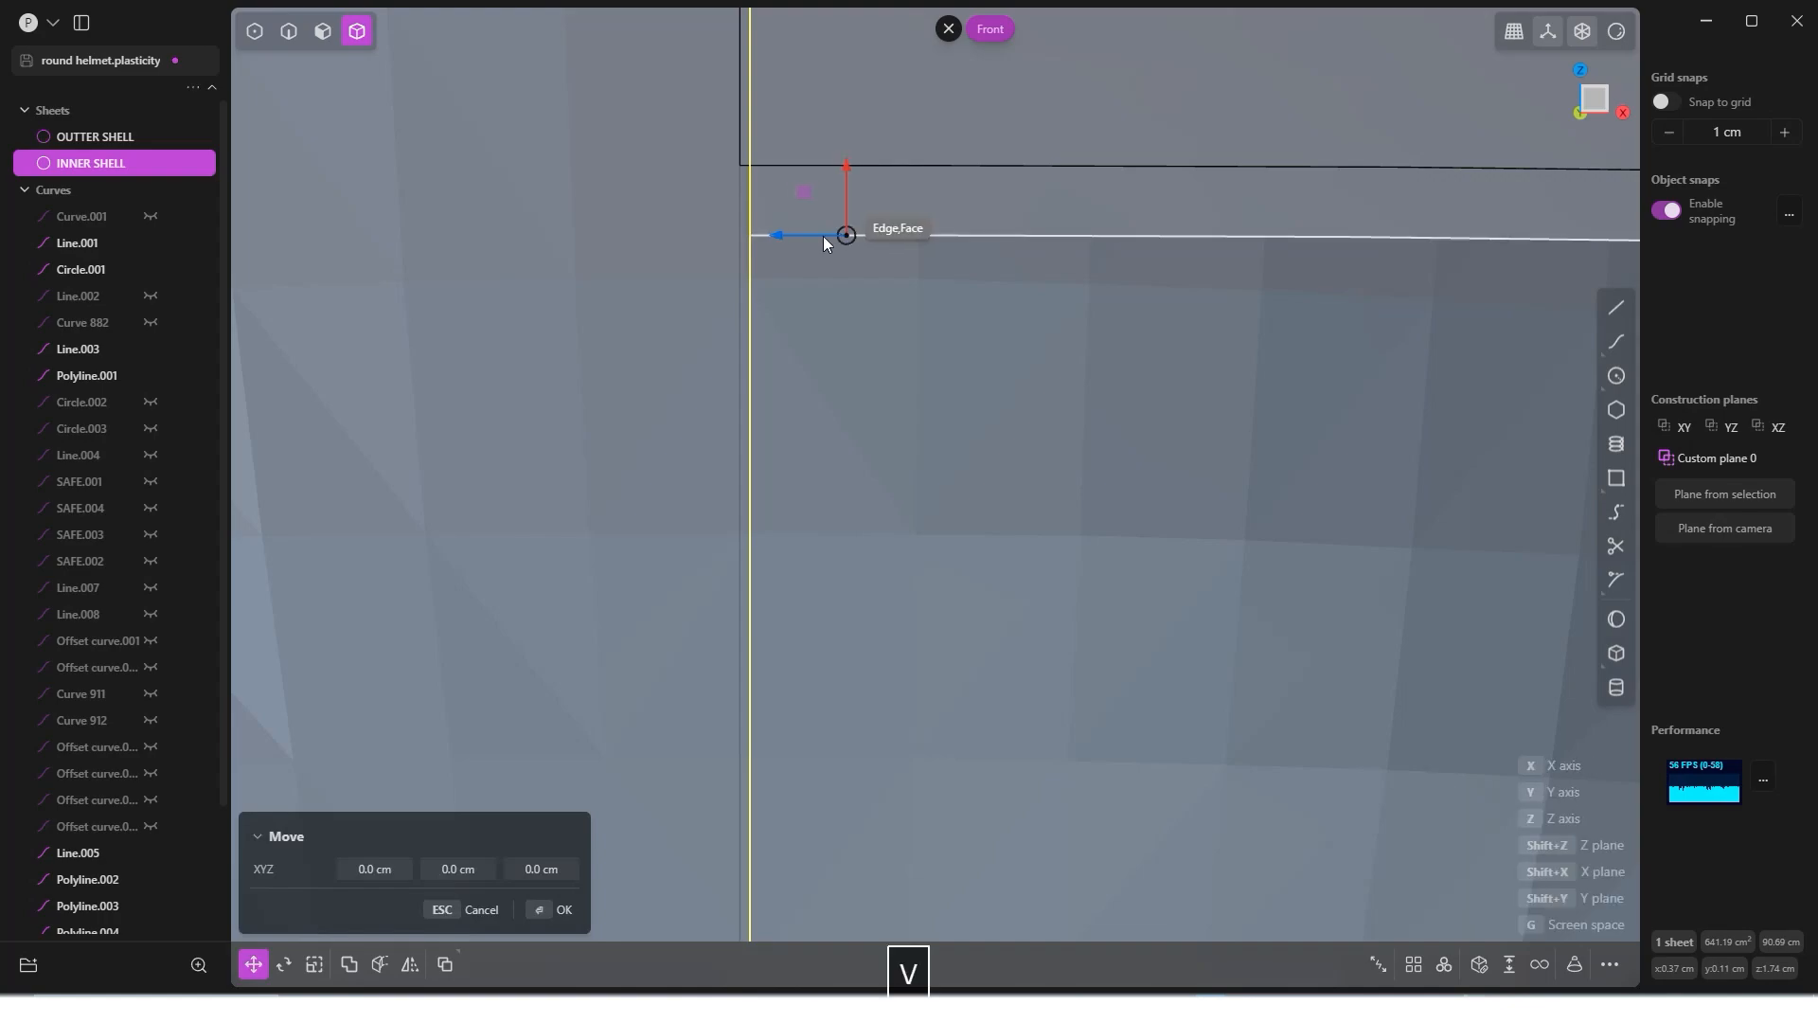
click(759, 236)
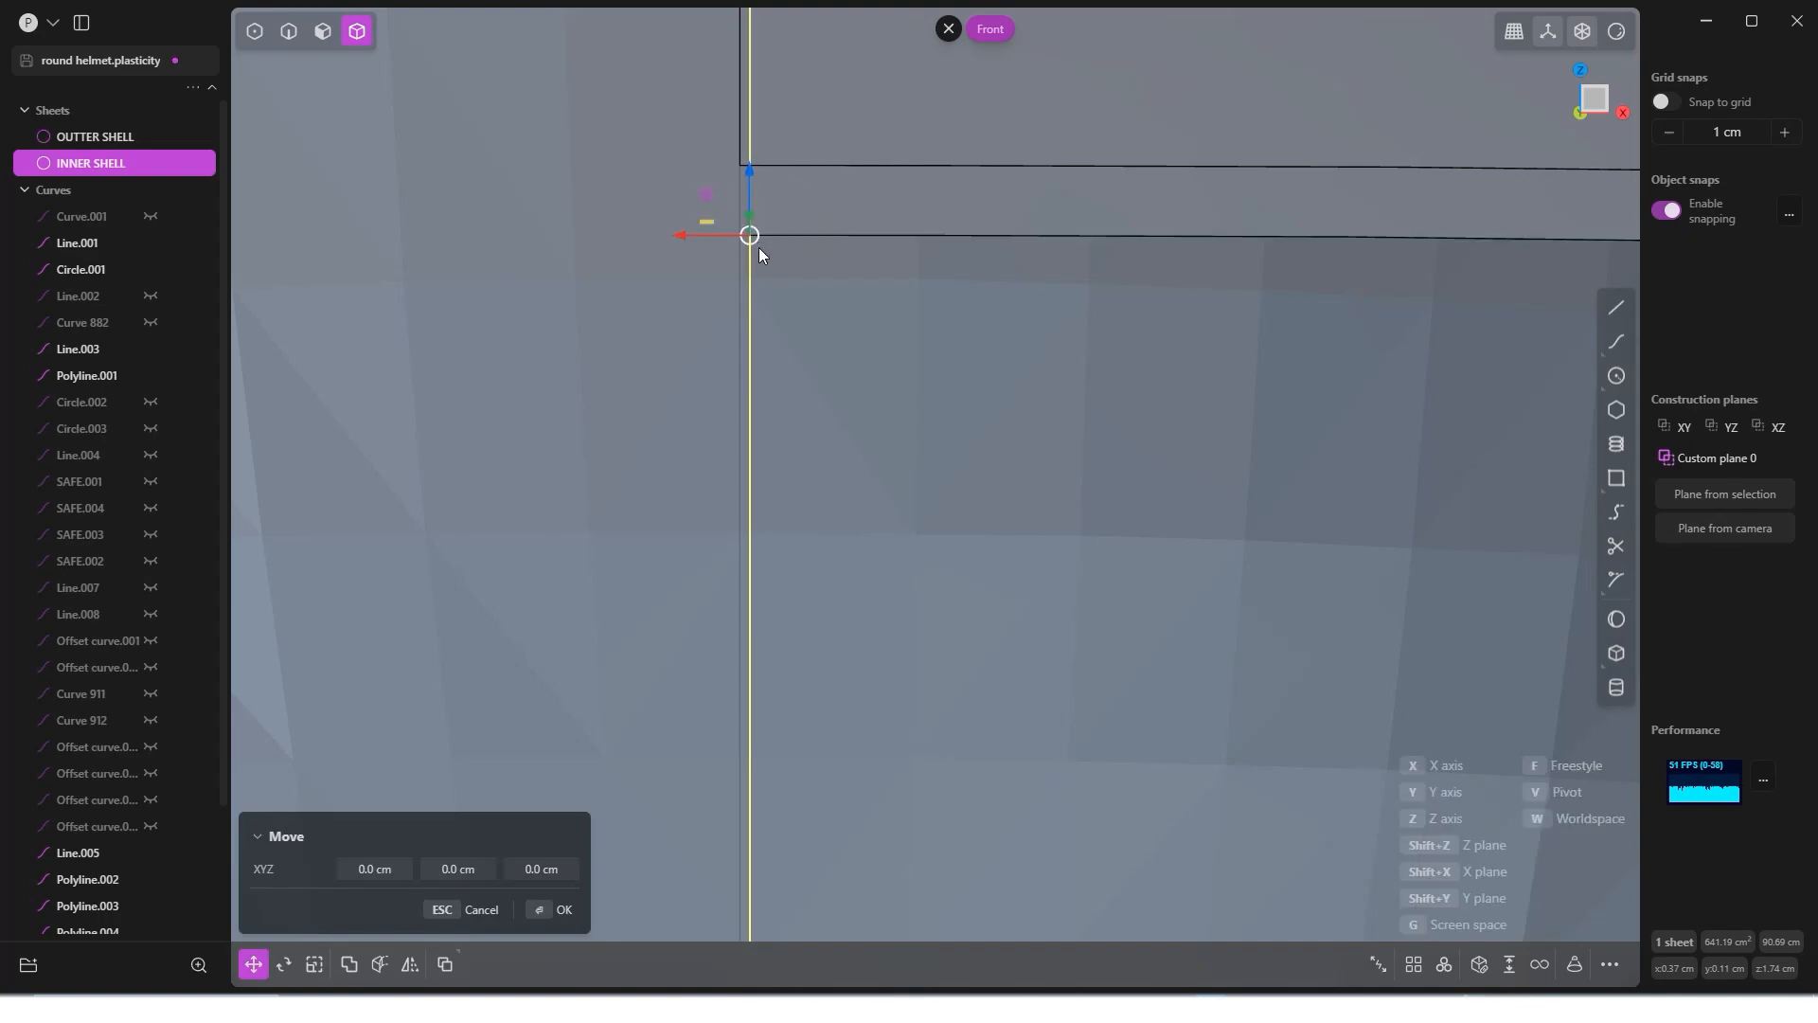
drag(686, 236, 668, 242)
key(Return)
click(672, 241)
scroll(748, 242, up, 7)
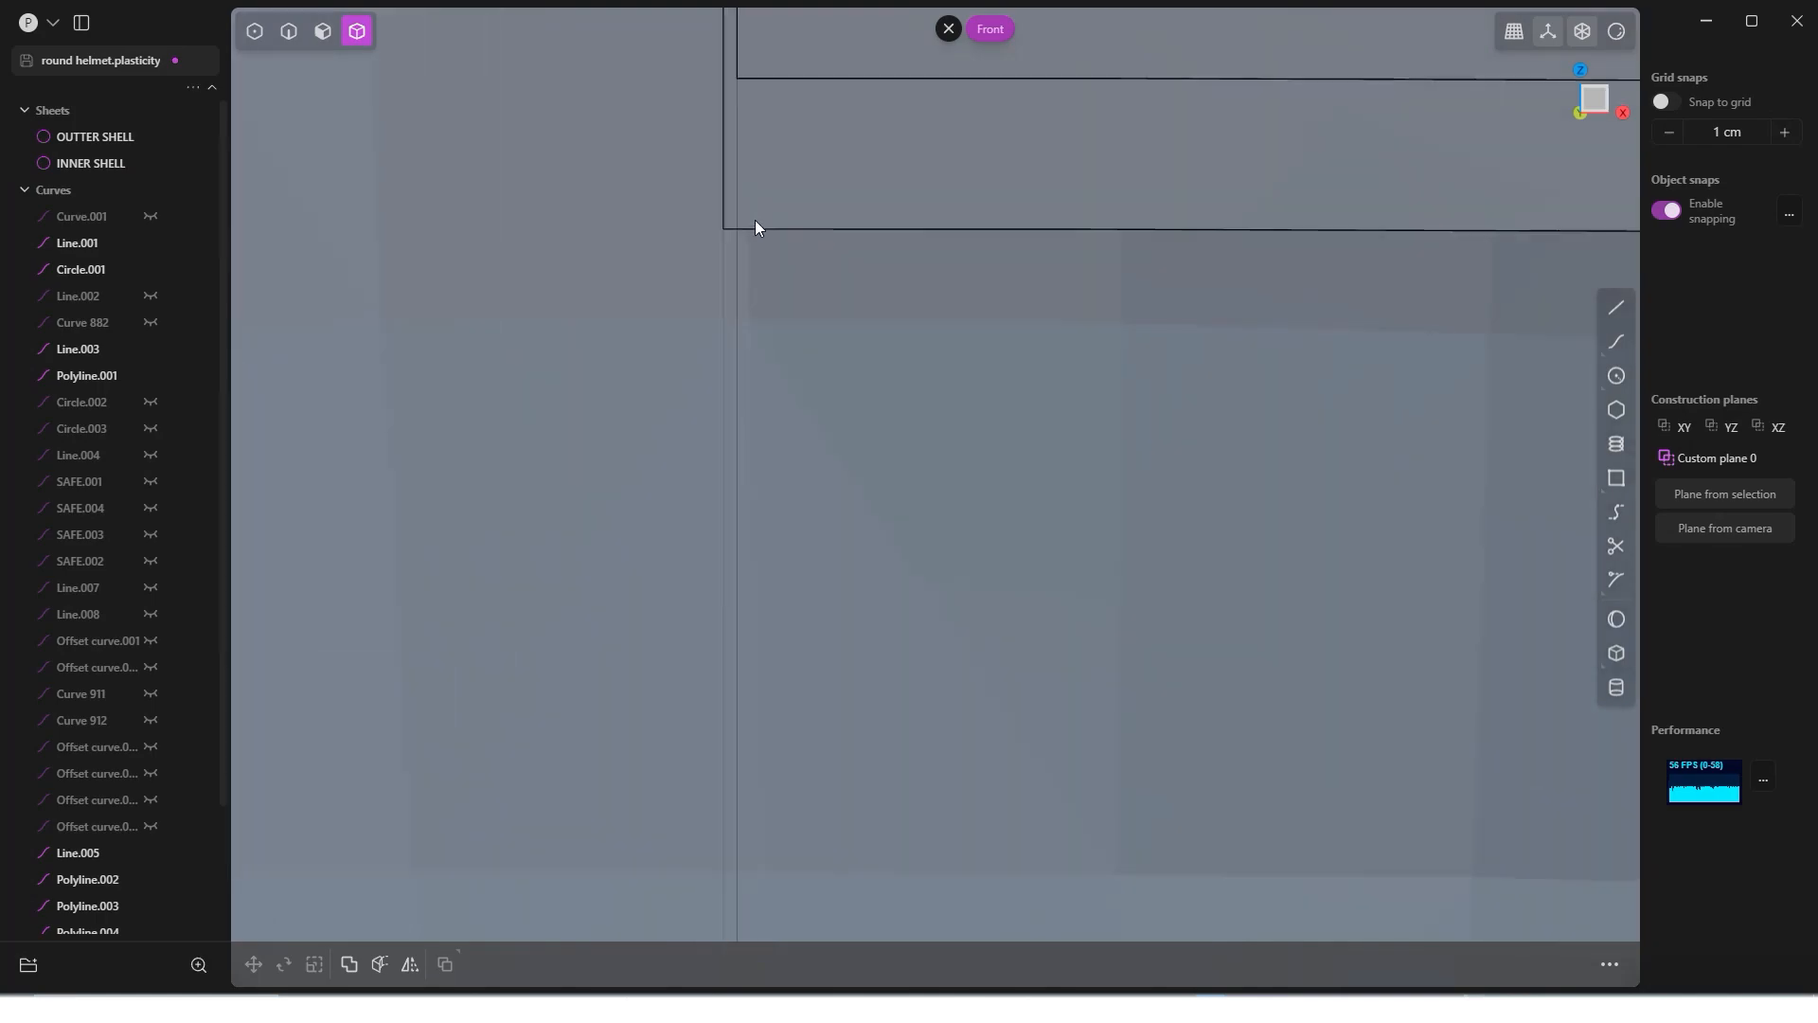
scroll(744, 255, up, 2)
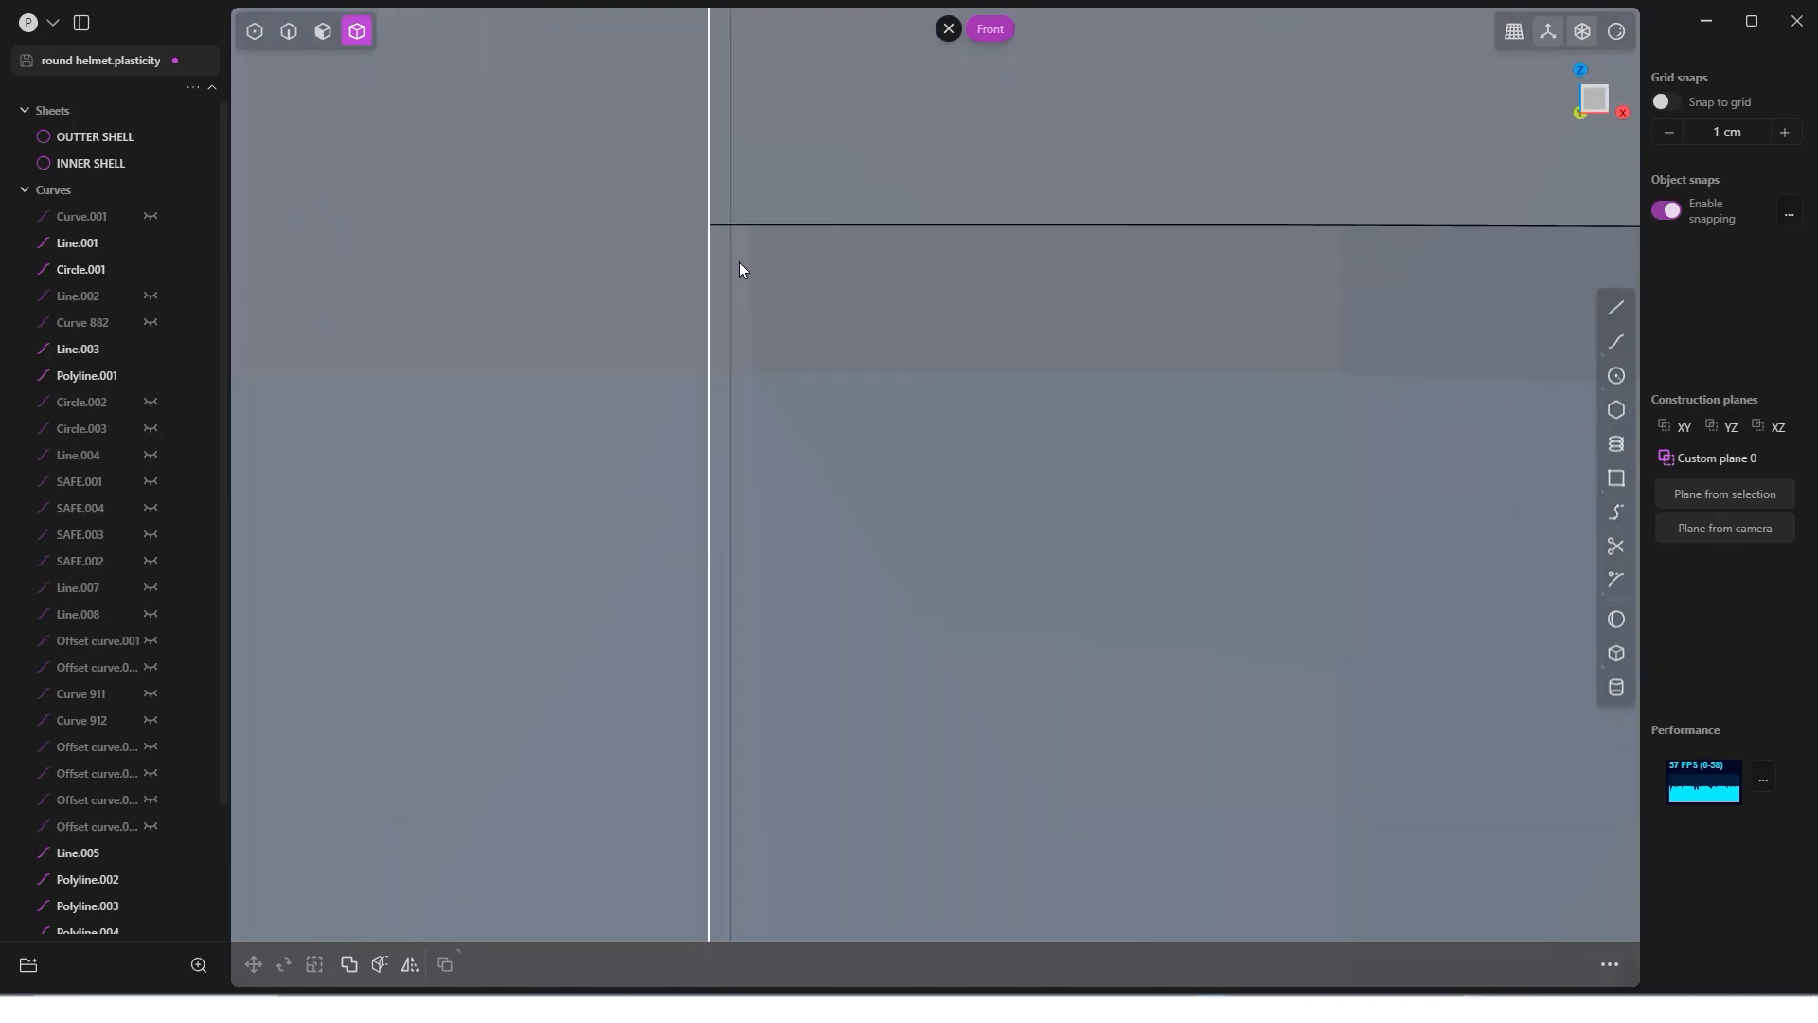
scroll(738, 263, down, 10)
scroll(745, 308, down, 15)
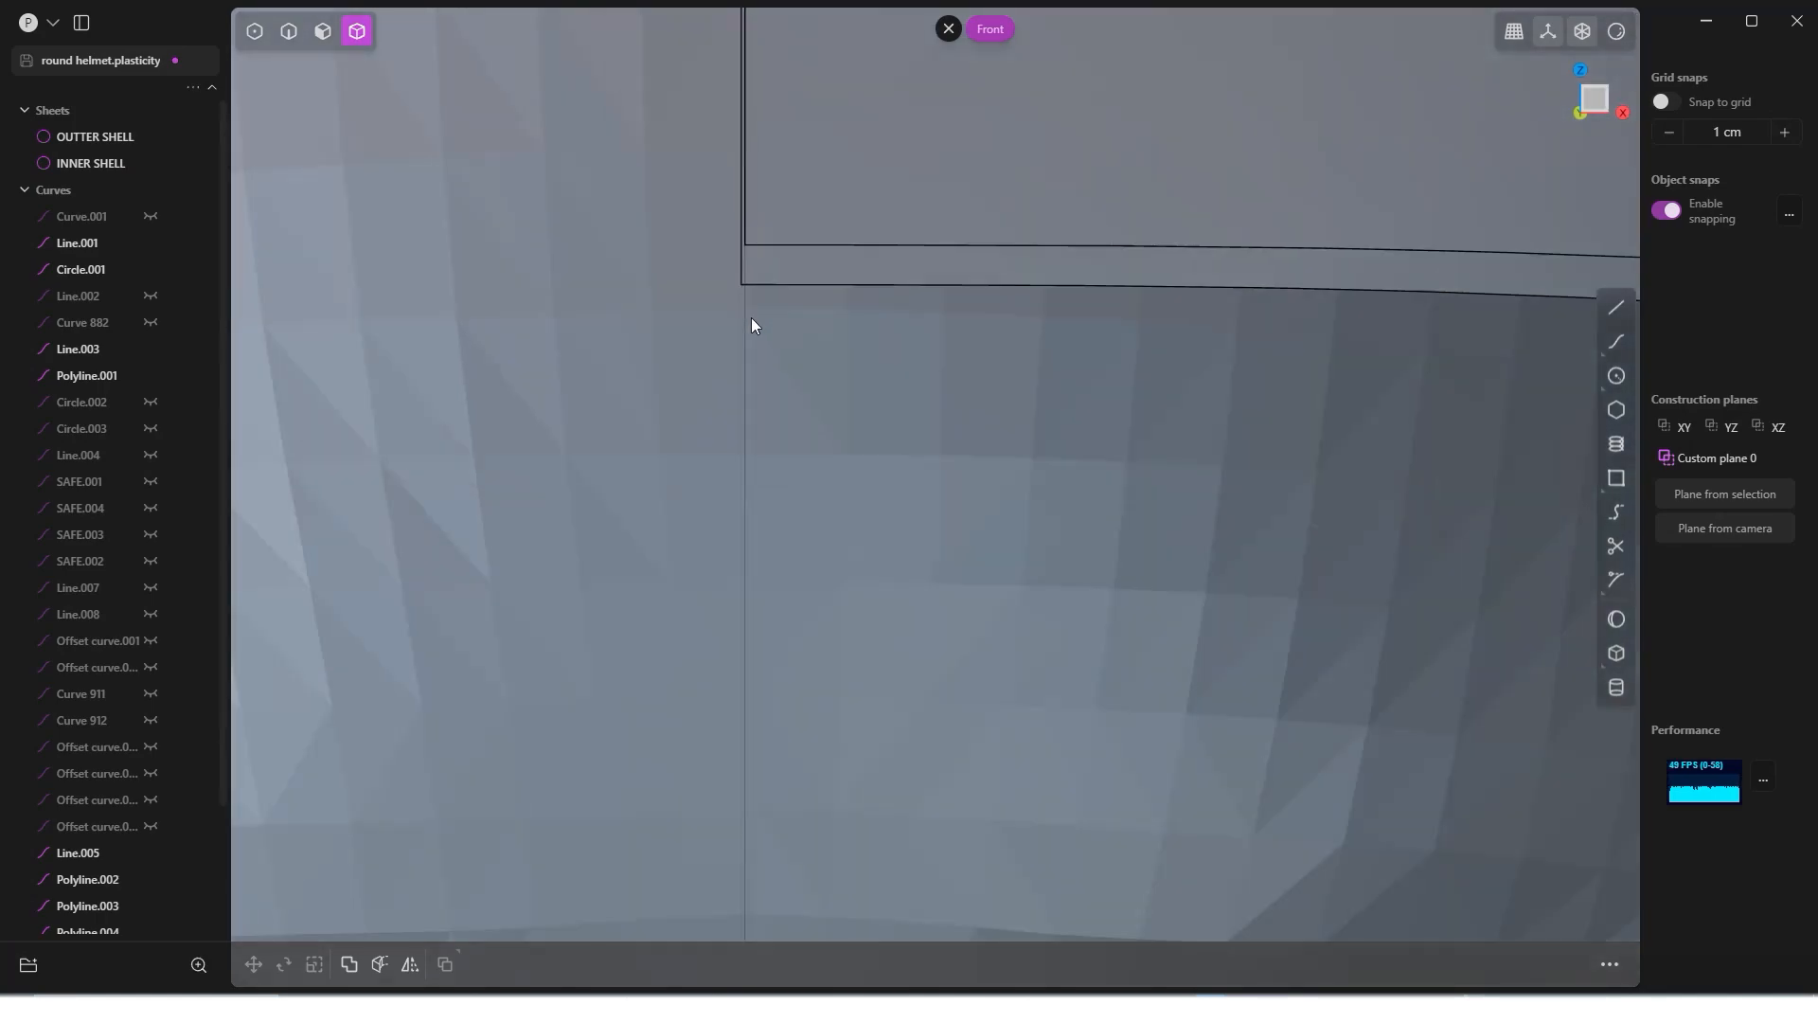
scroll(754, 343, down, 10)
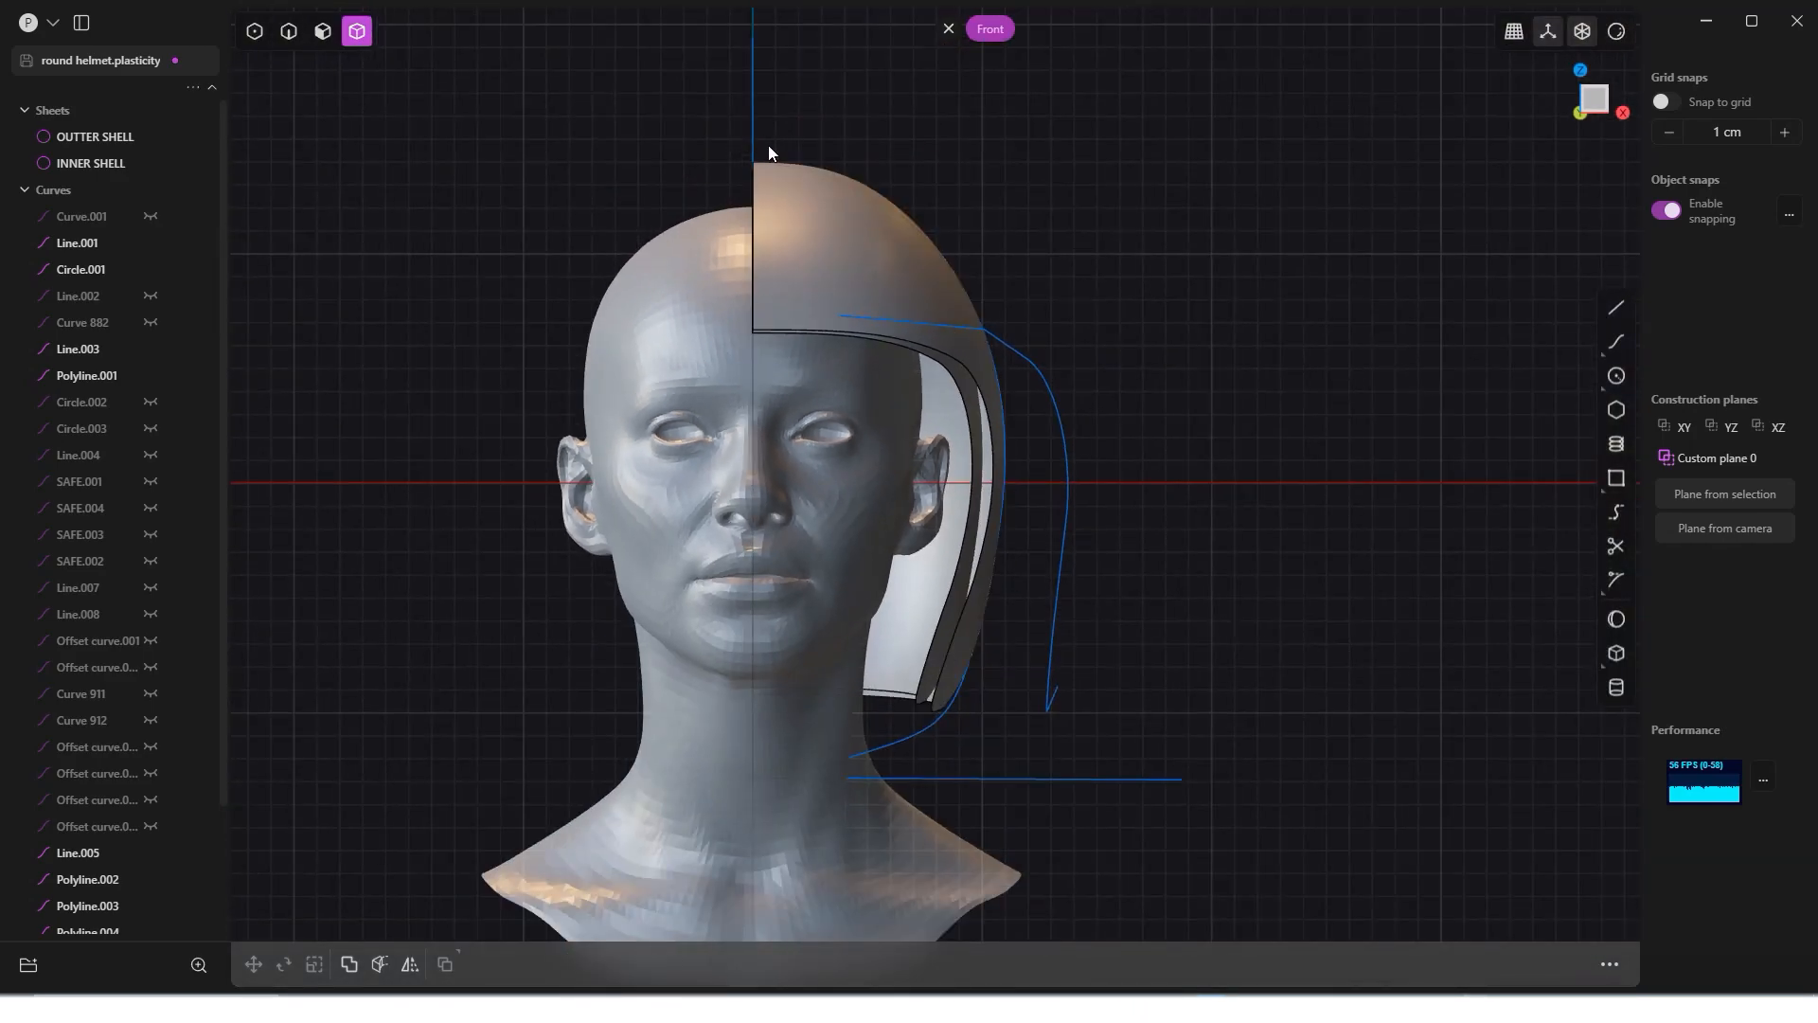
Step: Delete the leftover construction curves Polyline.002, Polyline.003, Polyline.004 and Line.005 around the helmet
key(2)
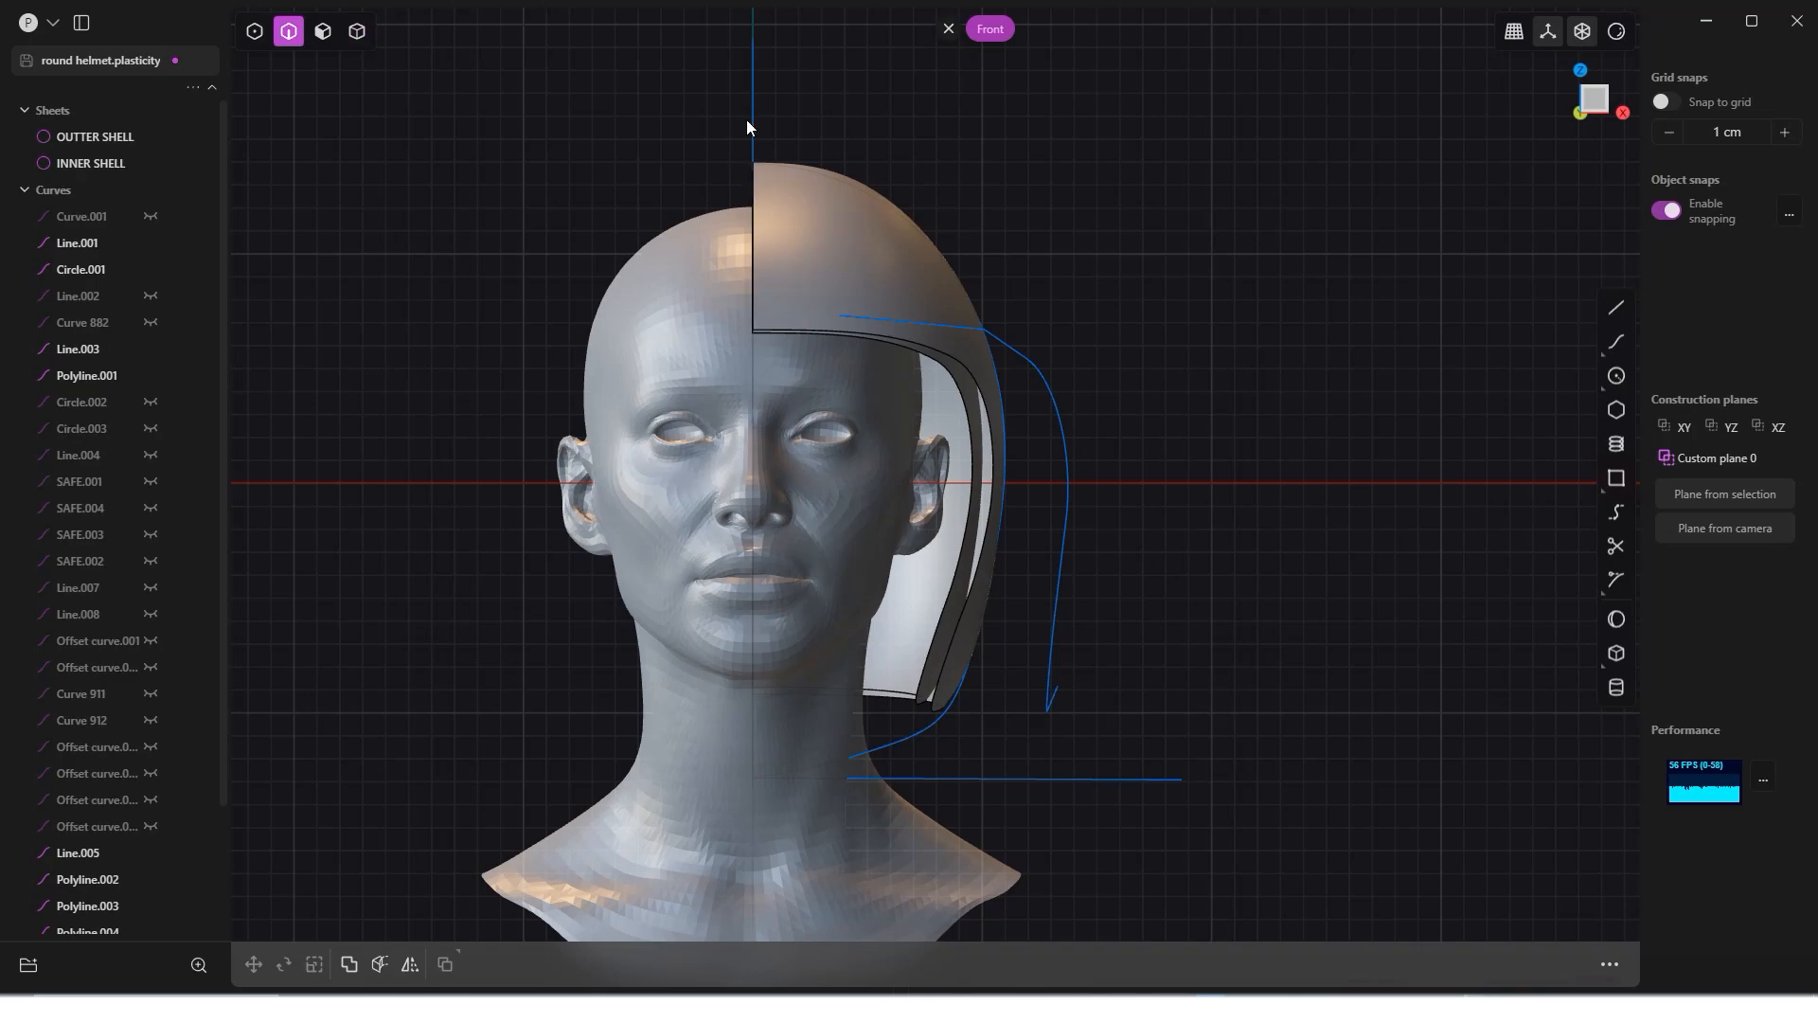
click(748, 121)
middle_drag(748, 121, 1008, 177)
key(x)
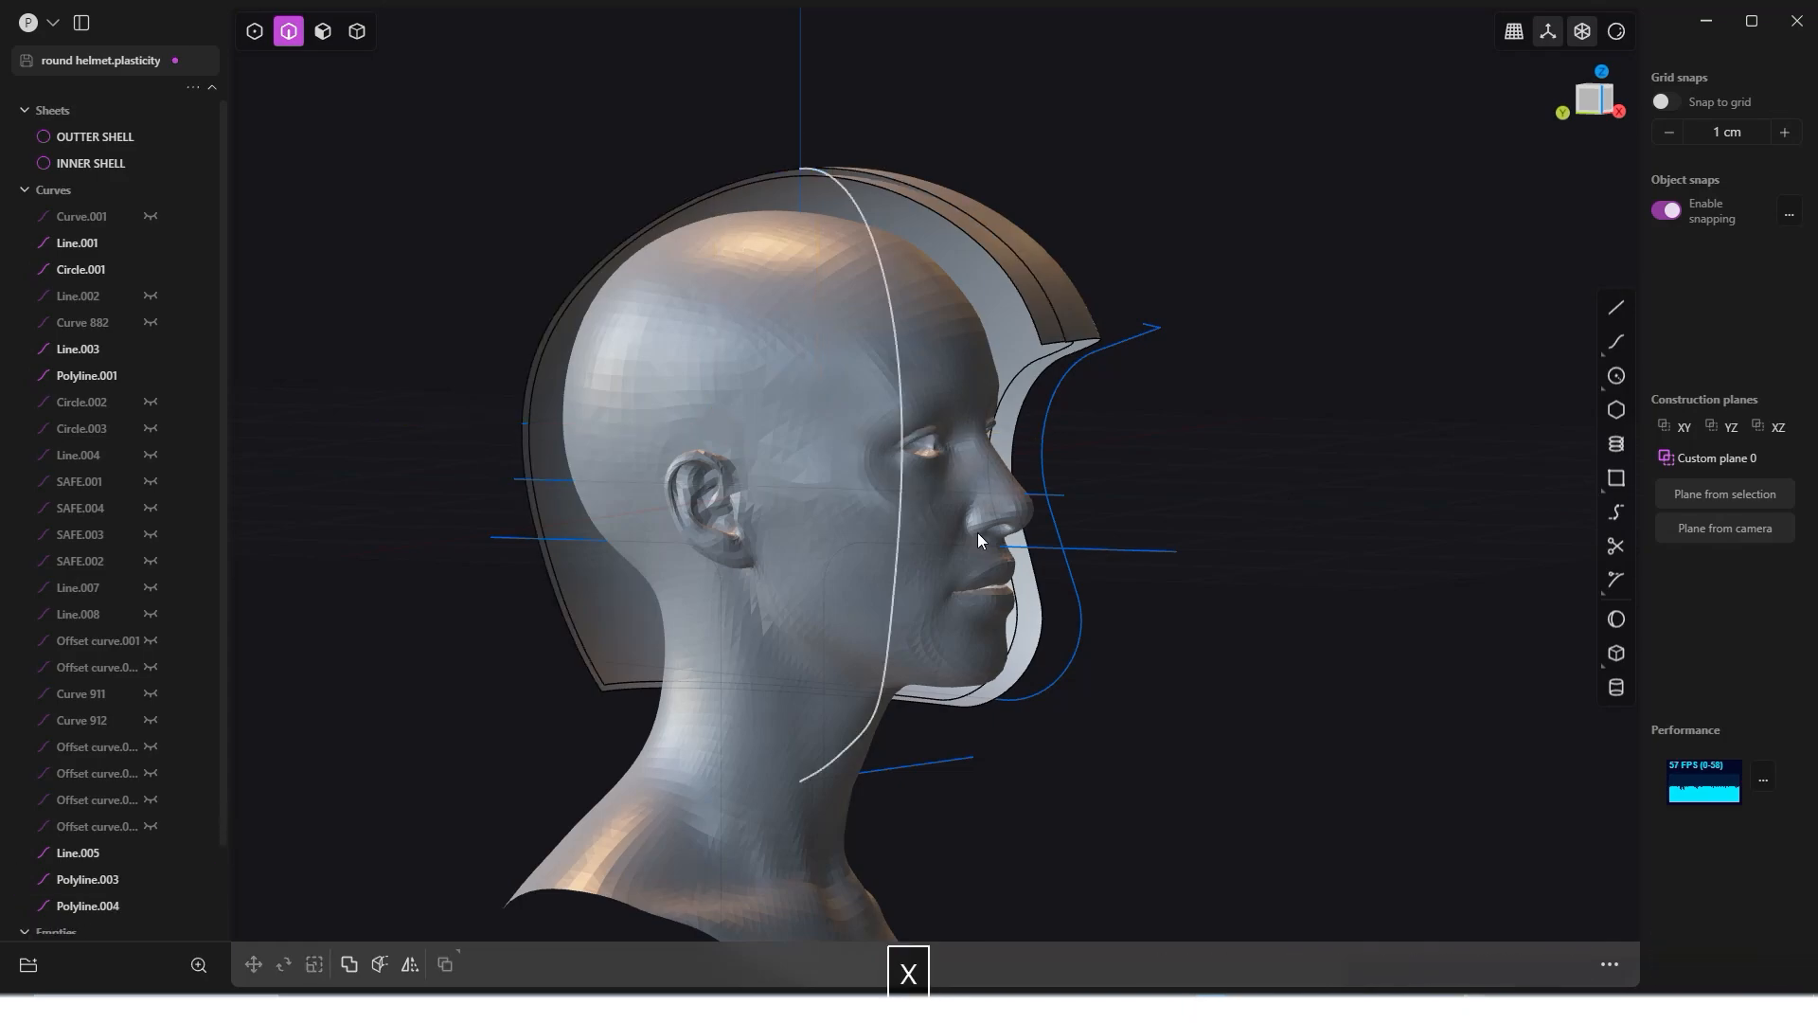
click(1041, 493)
key(x)
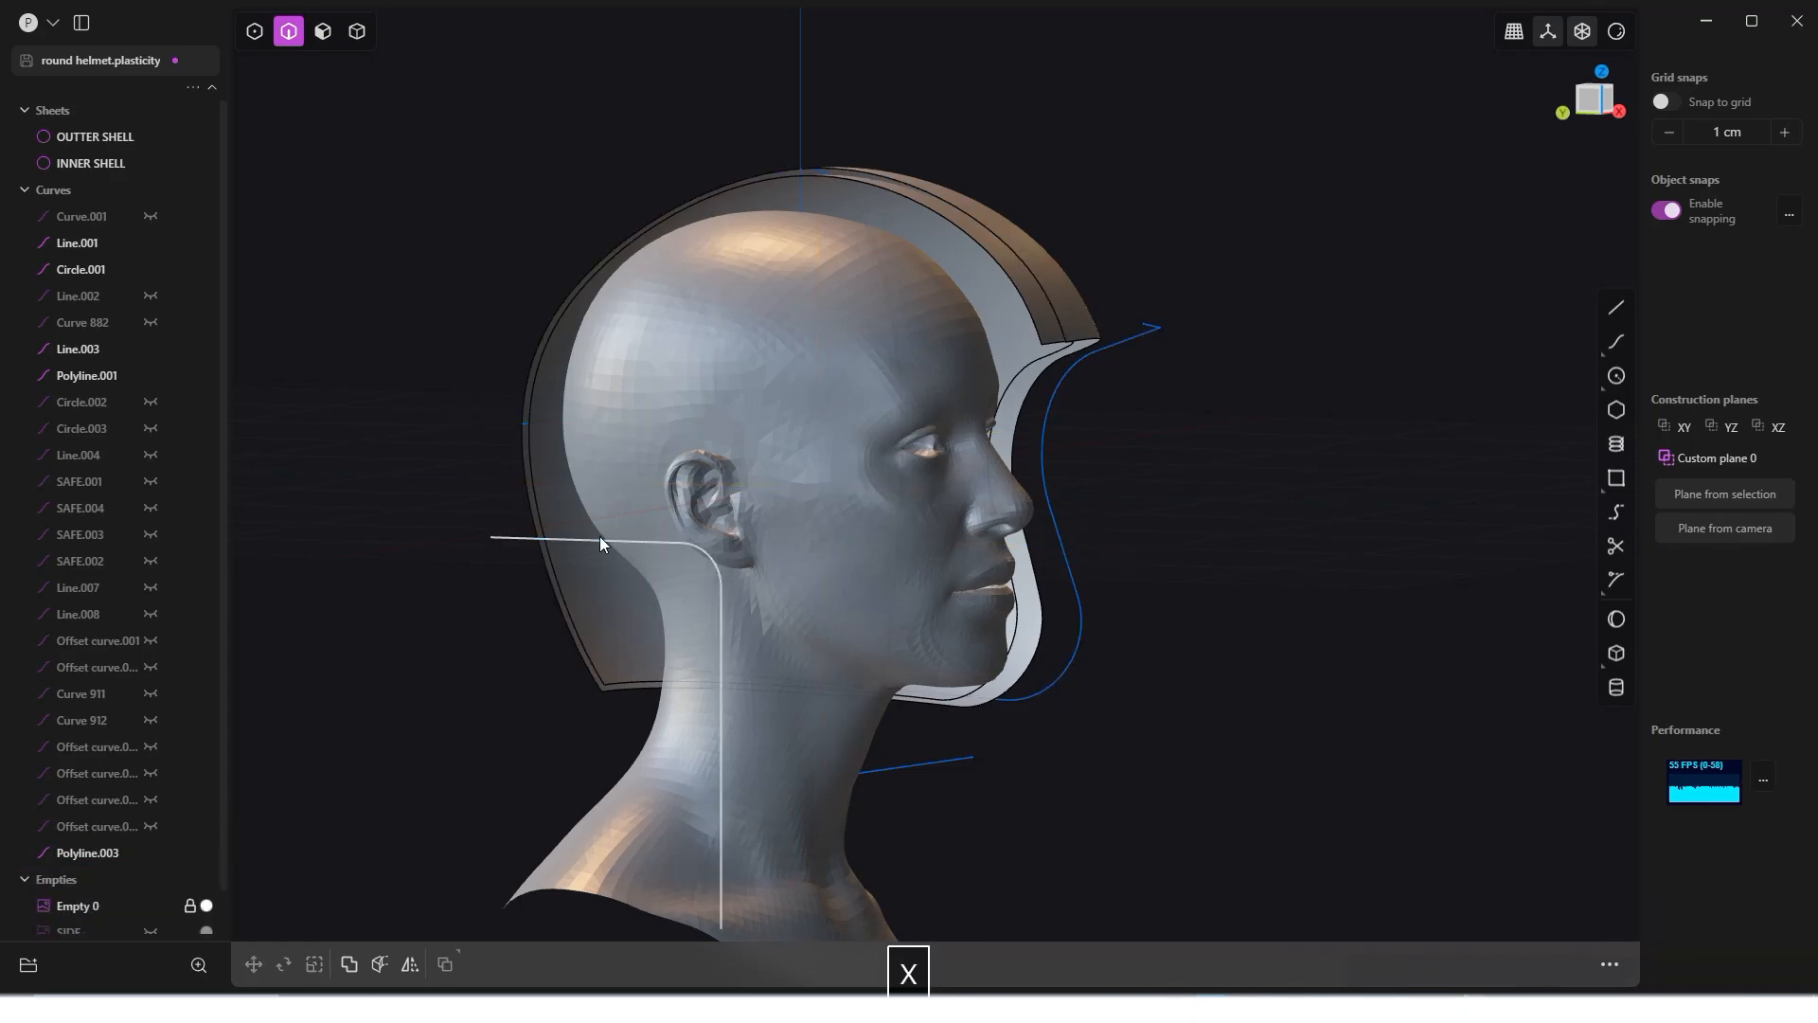
click(599, 537)
key(x)
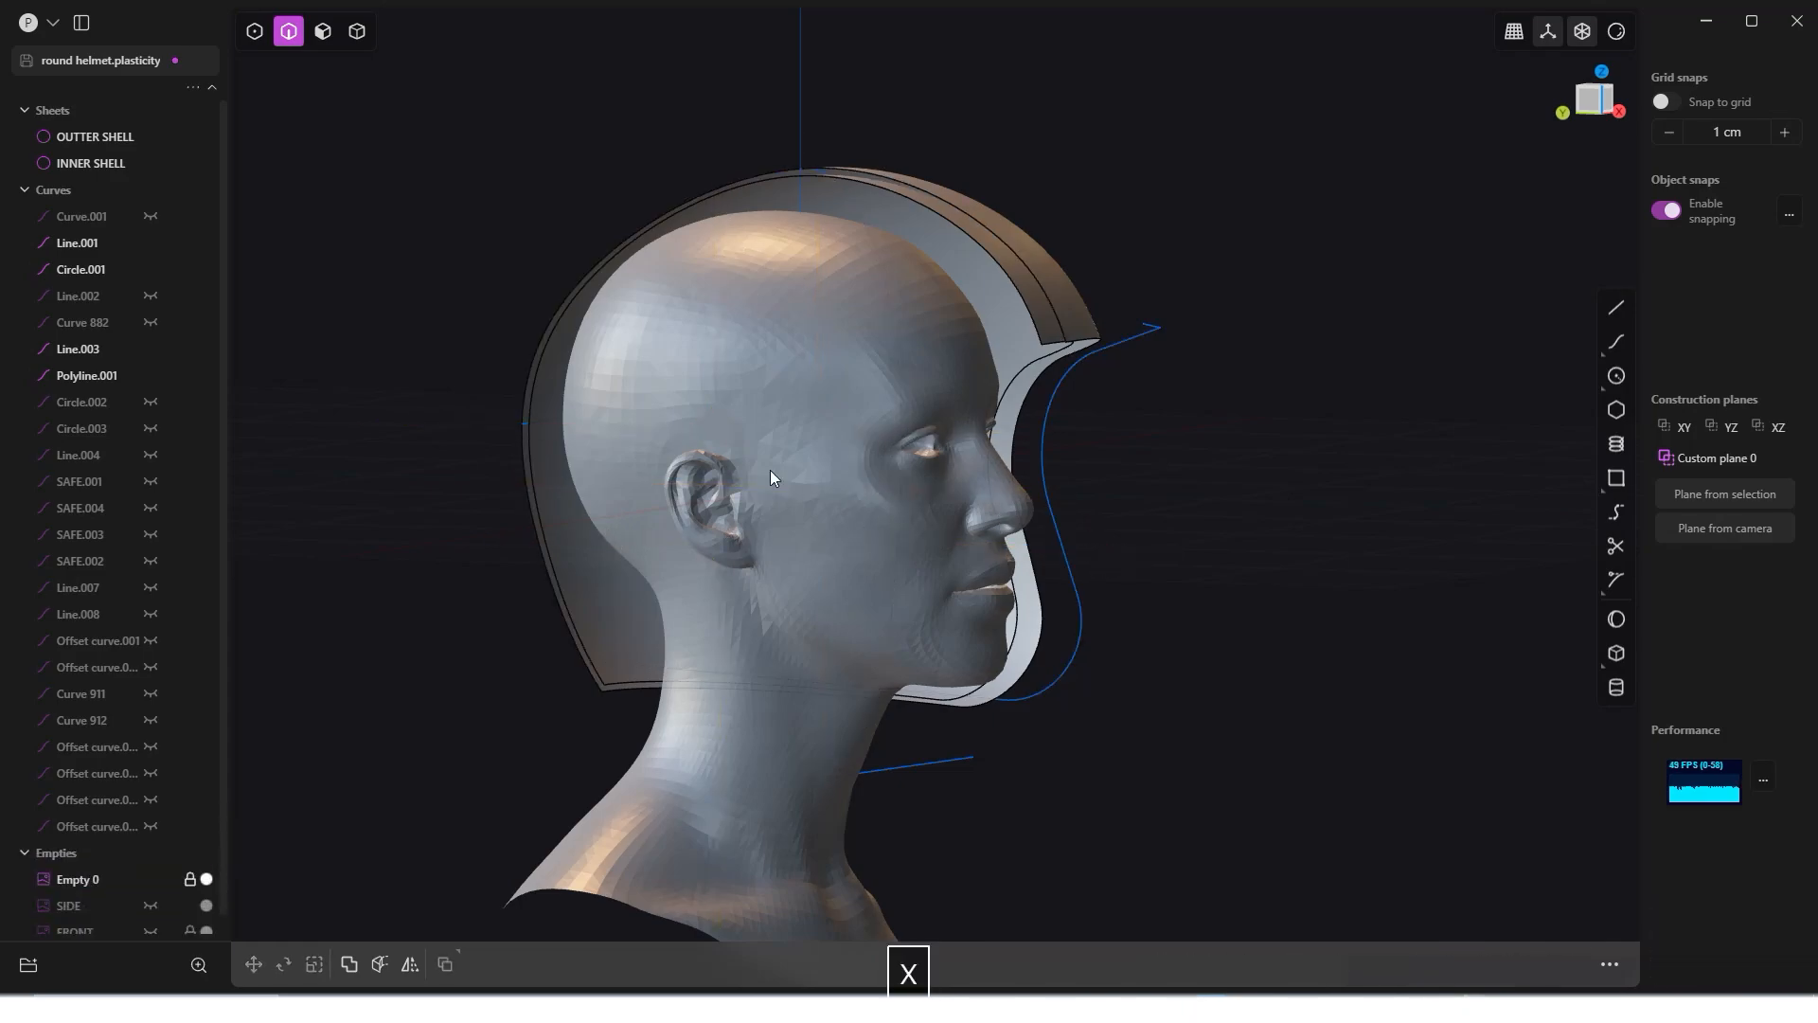
Step: Draw a vertical line about 33.84 cm long on the symmetry axis in the front view, from above the helmet to the lower neck
click(526, 424)
middle_drag(540, 426, 641, 426)
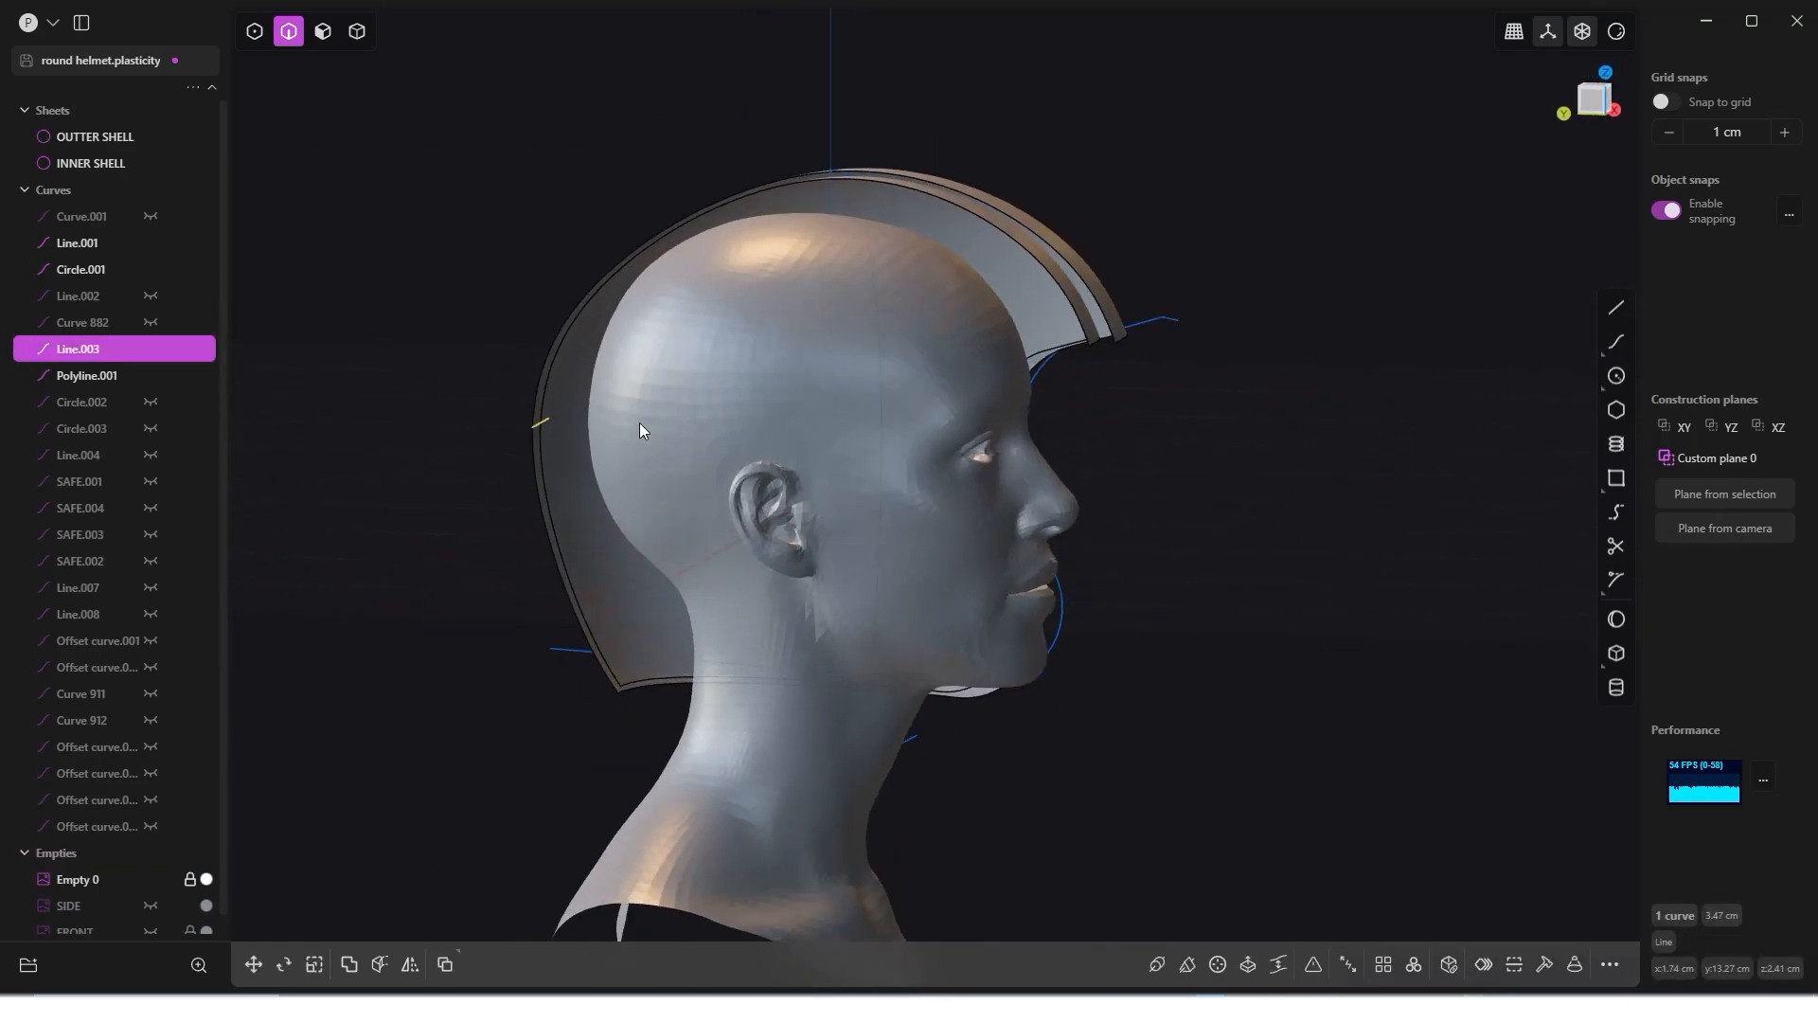
click(1590, 102)
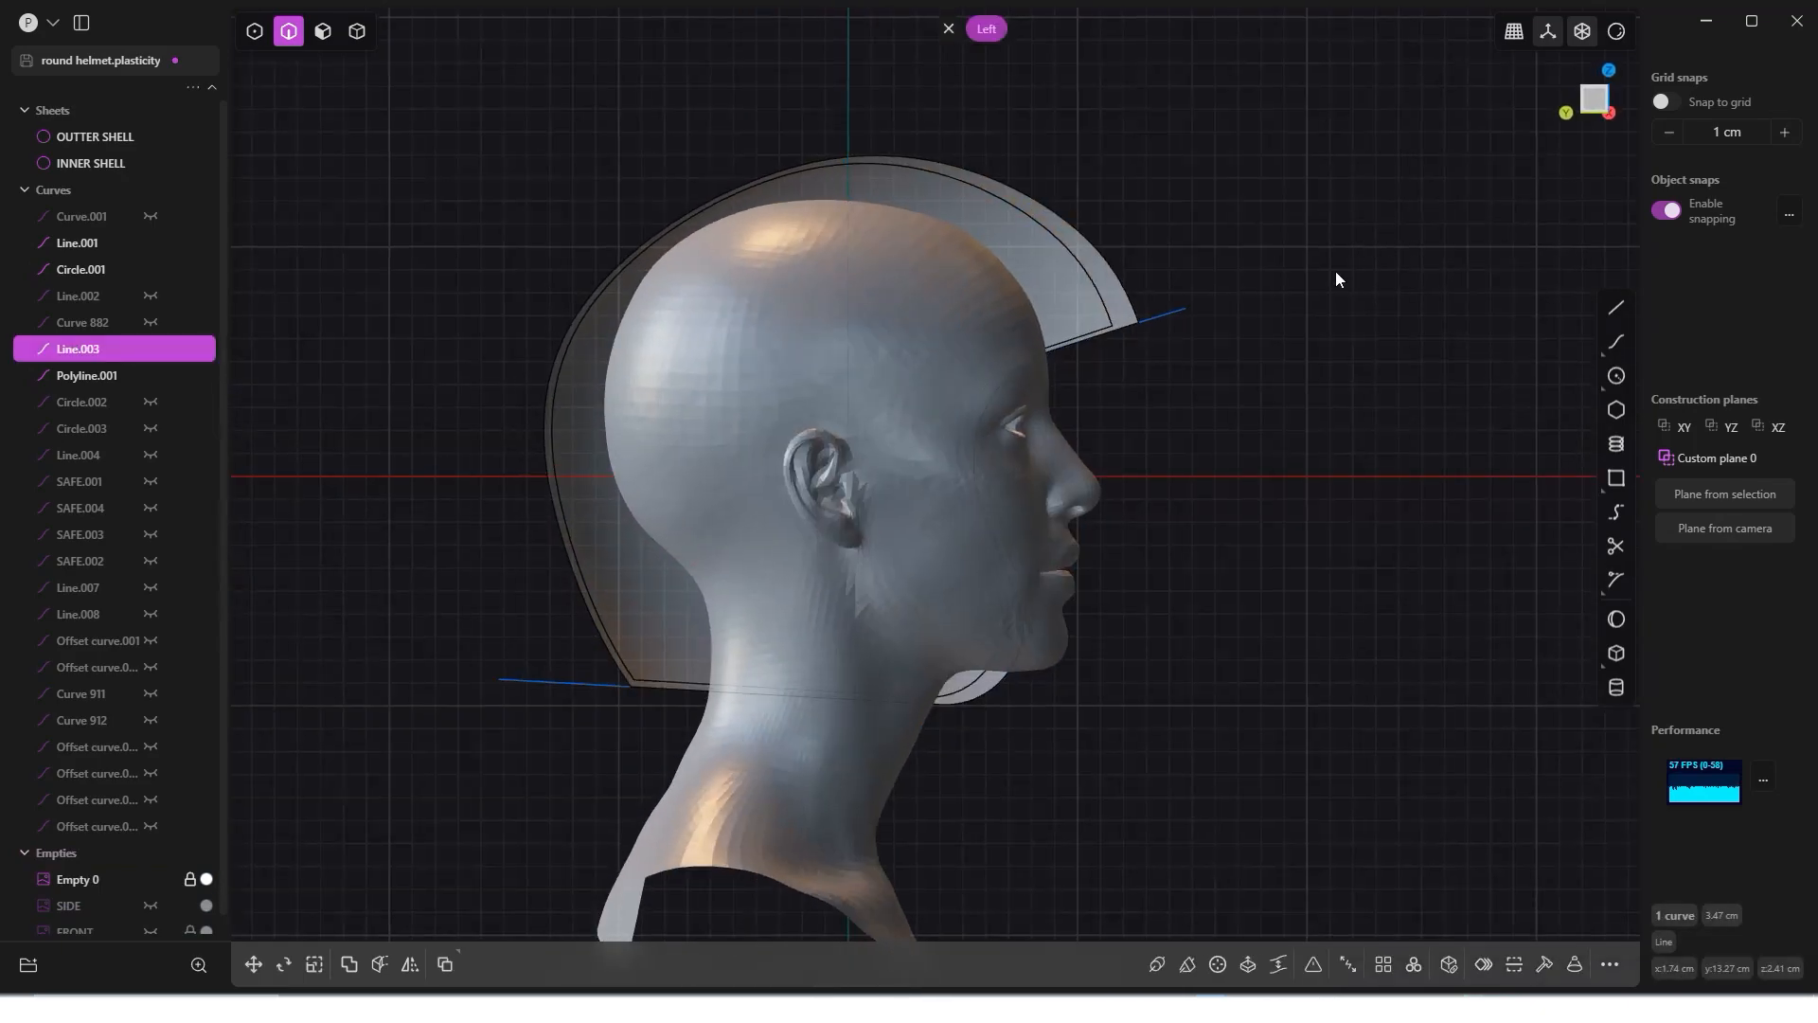
key(3)
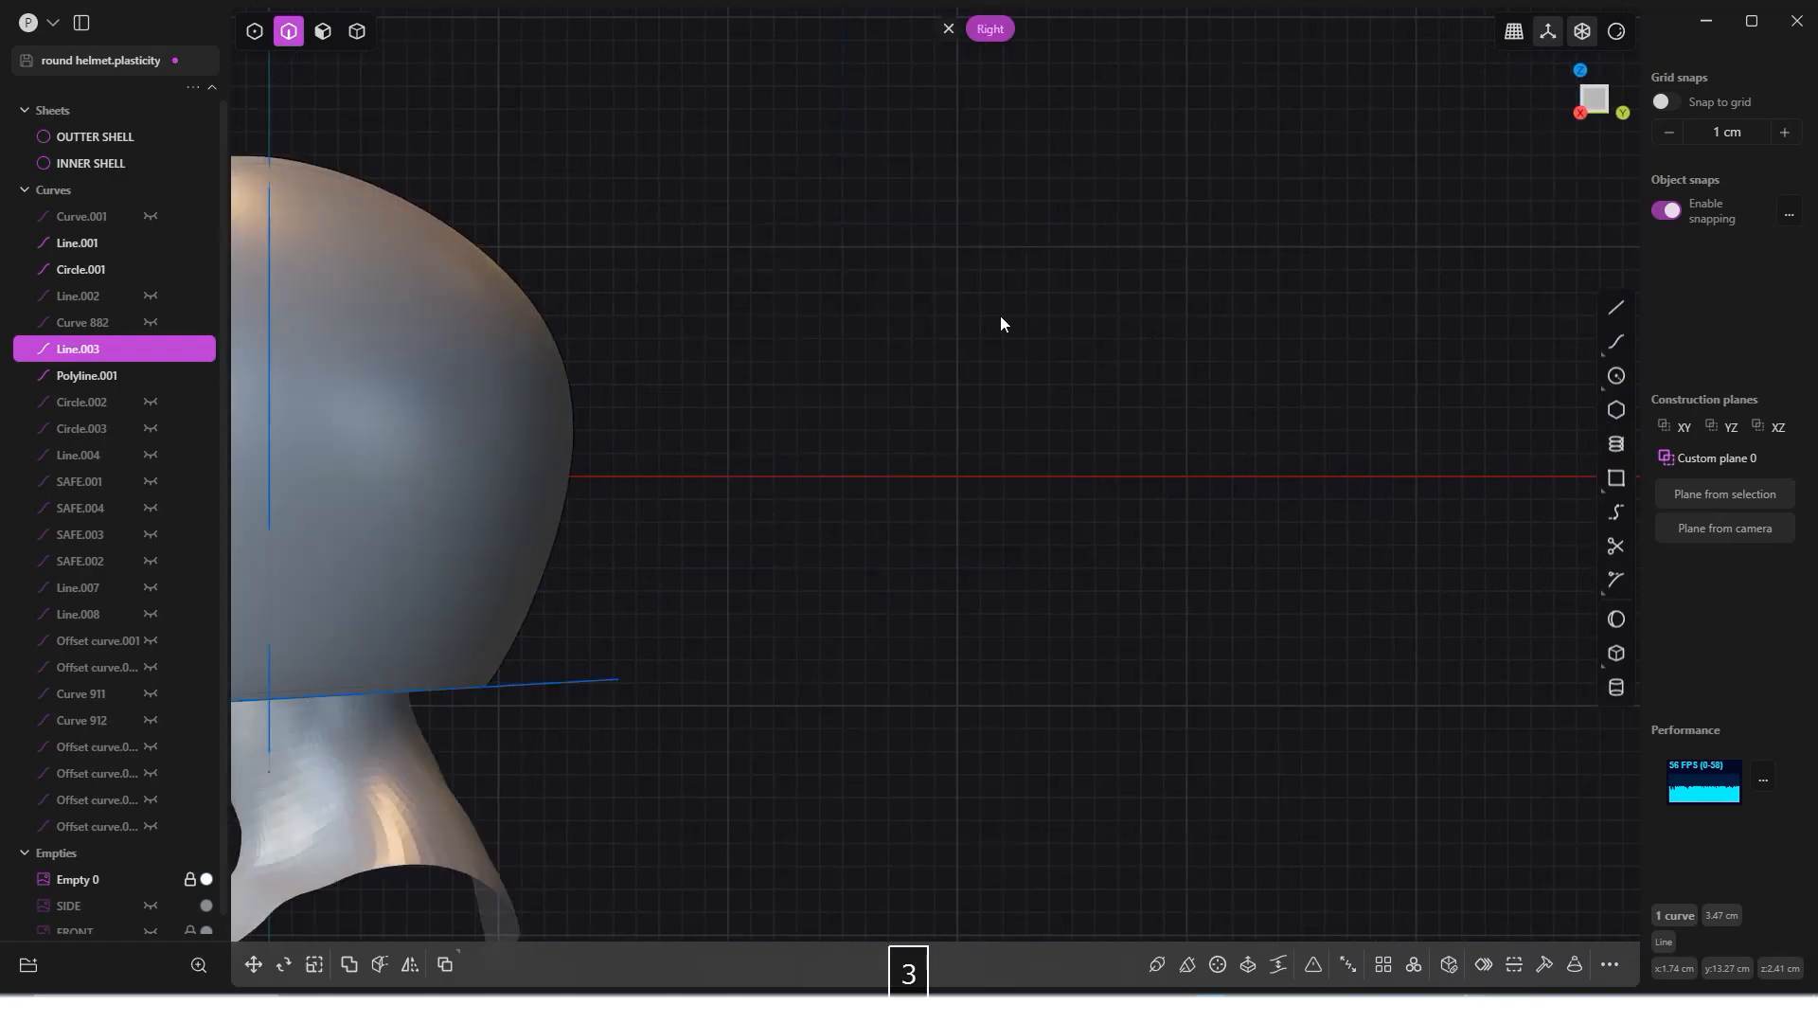
key(1)
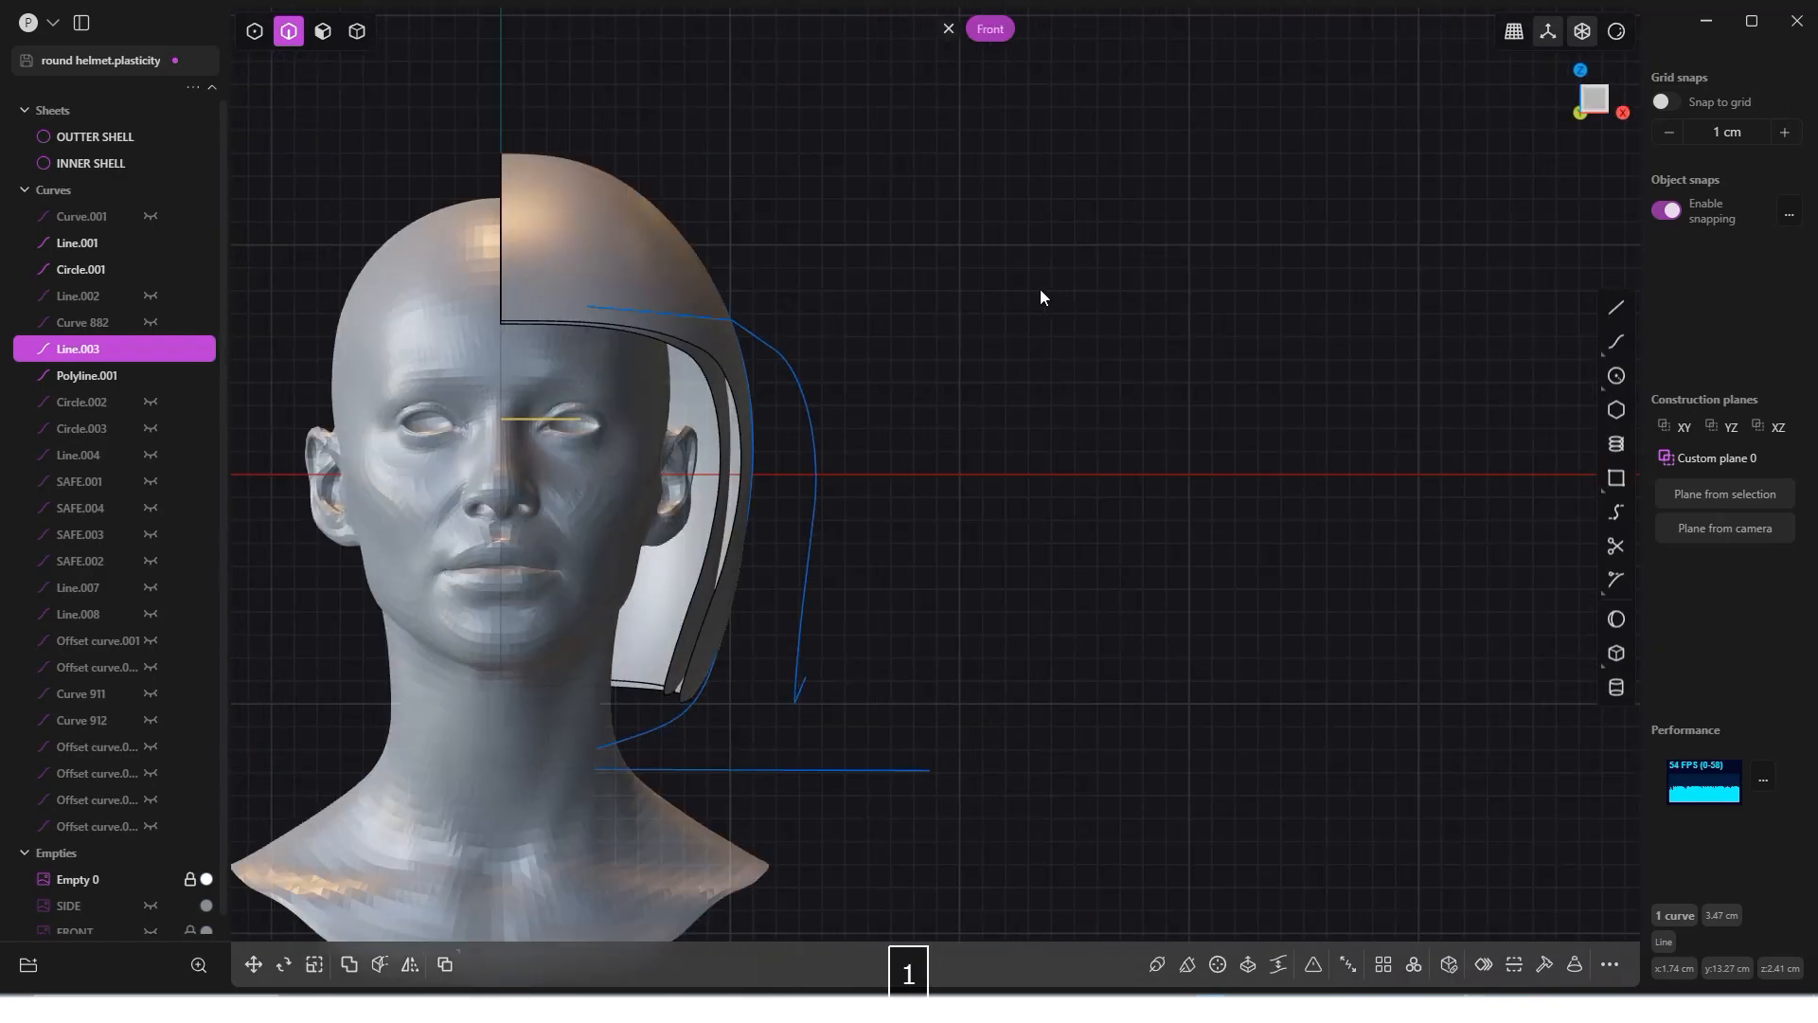
key(shift+a)
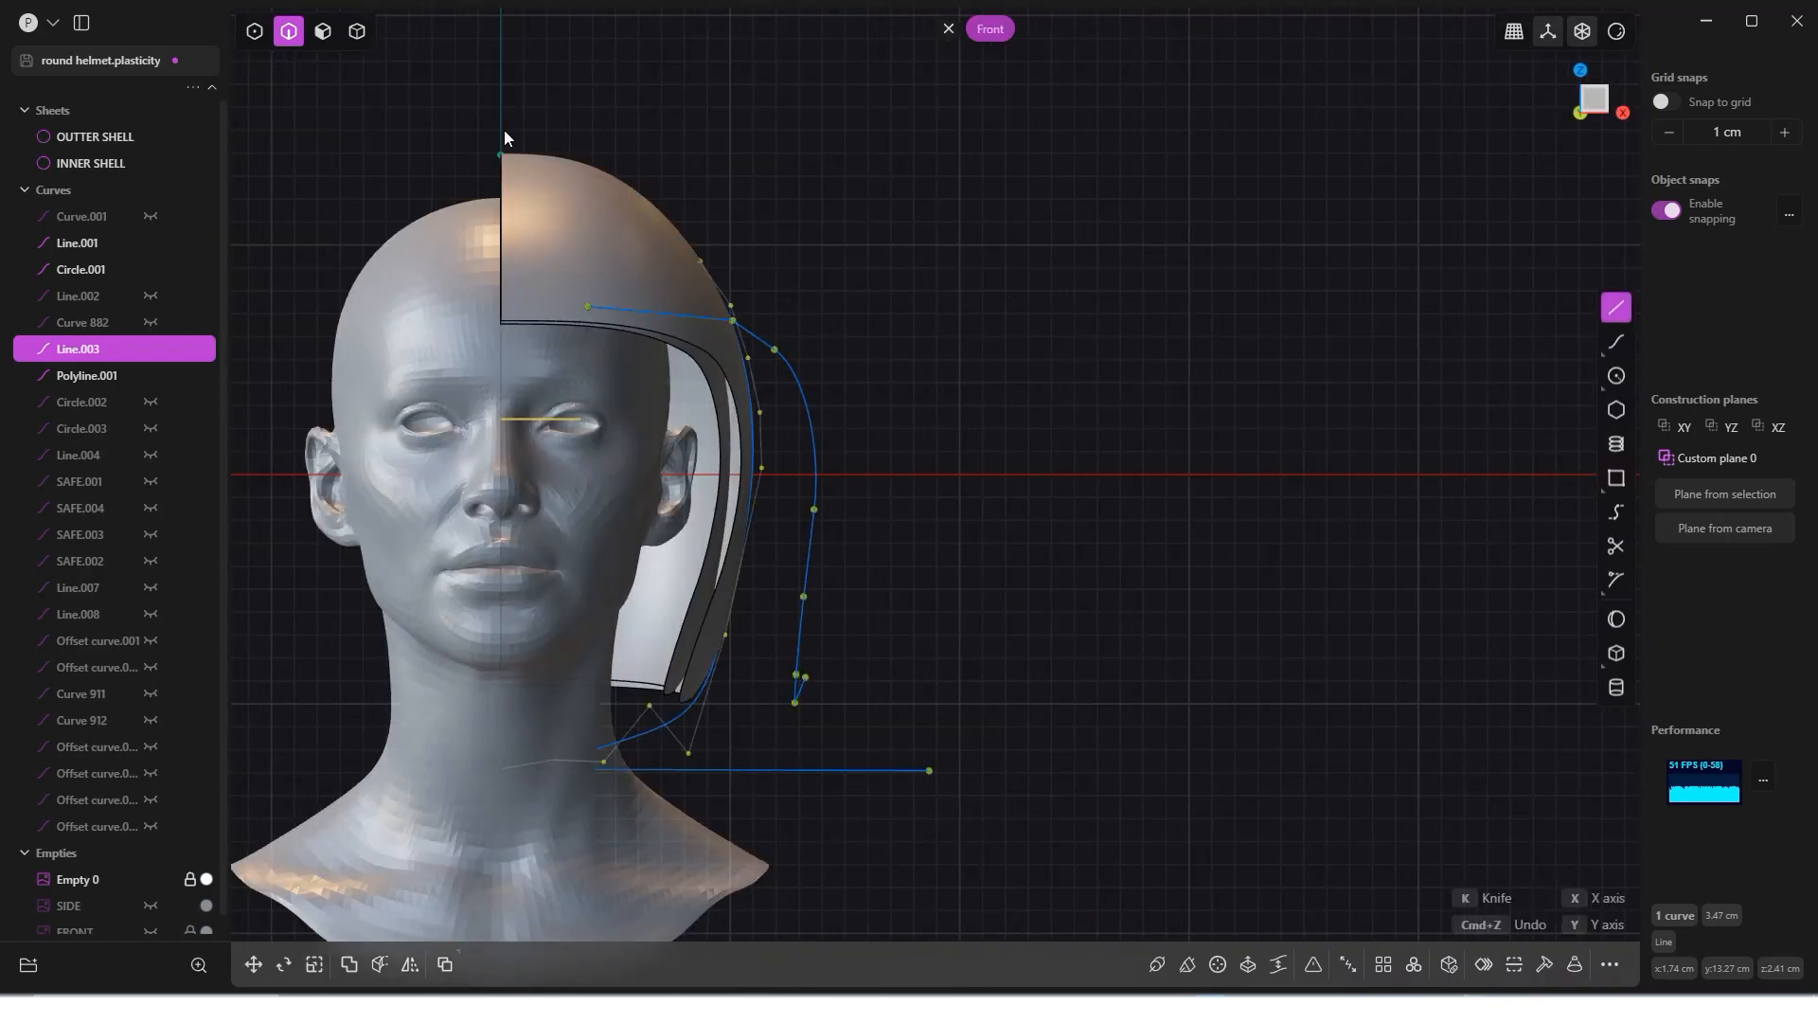
click(501, 48)
click(499, 820)
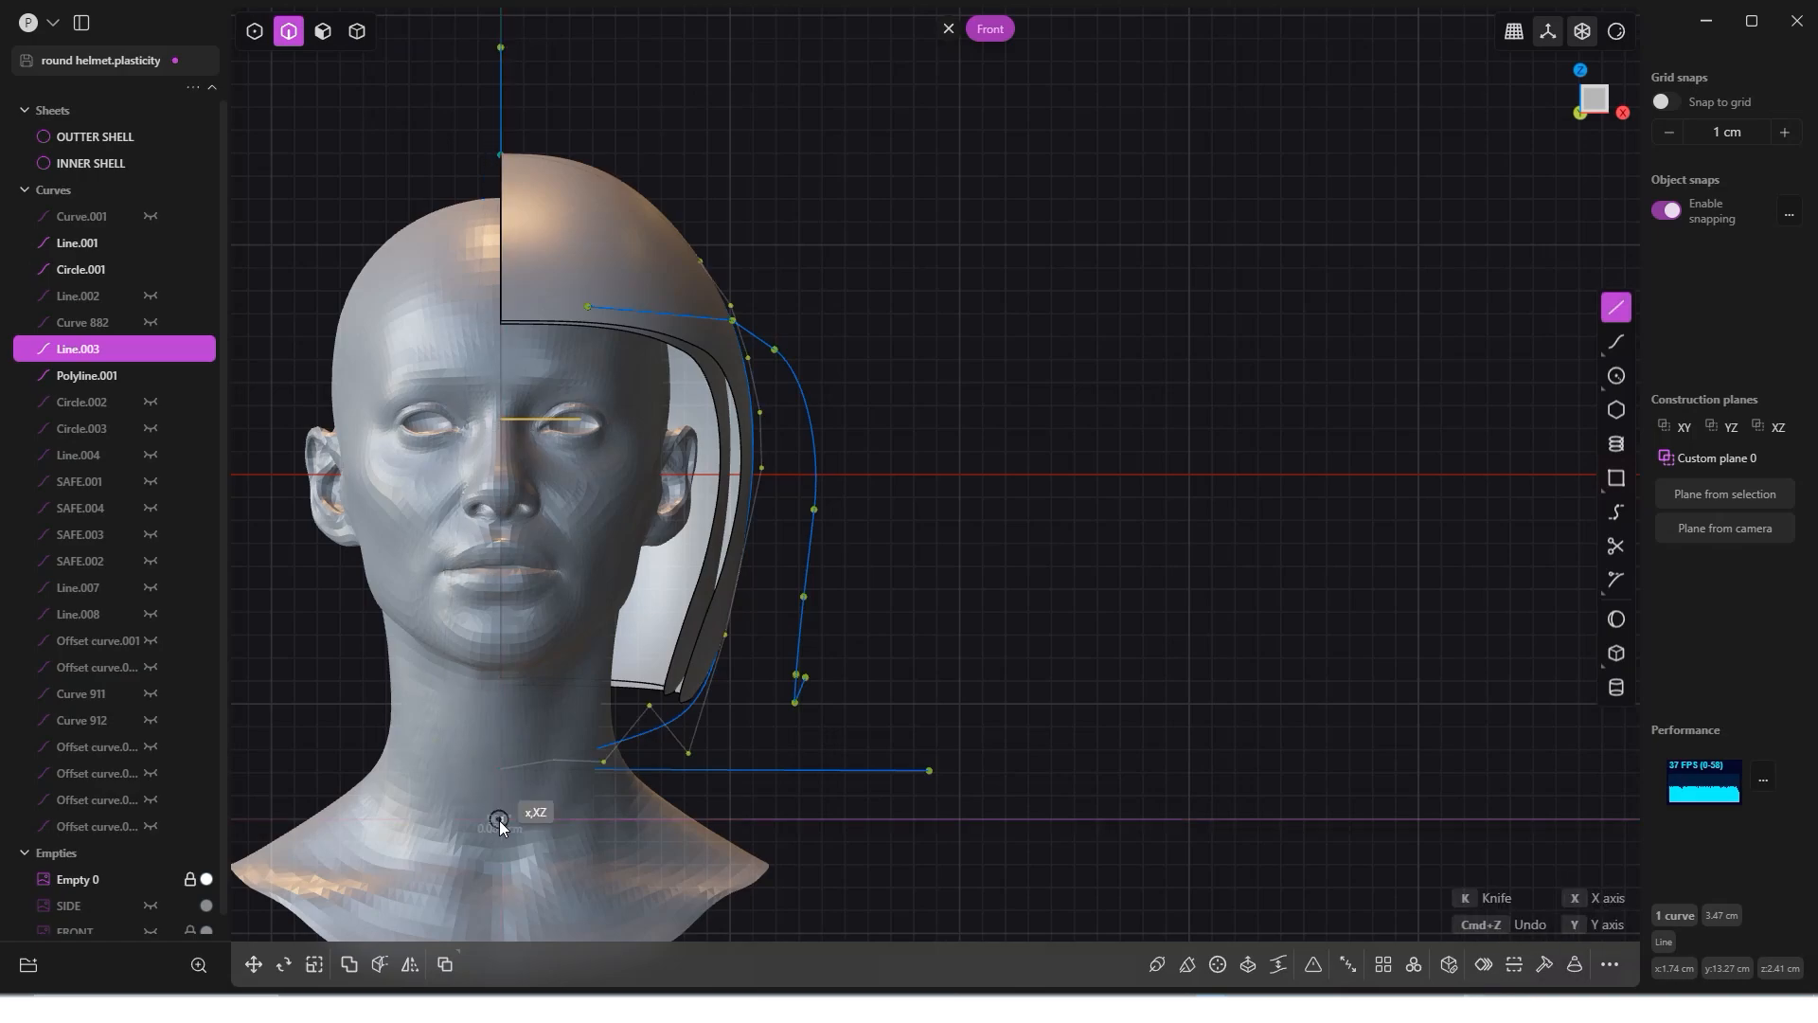
key(/)
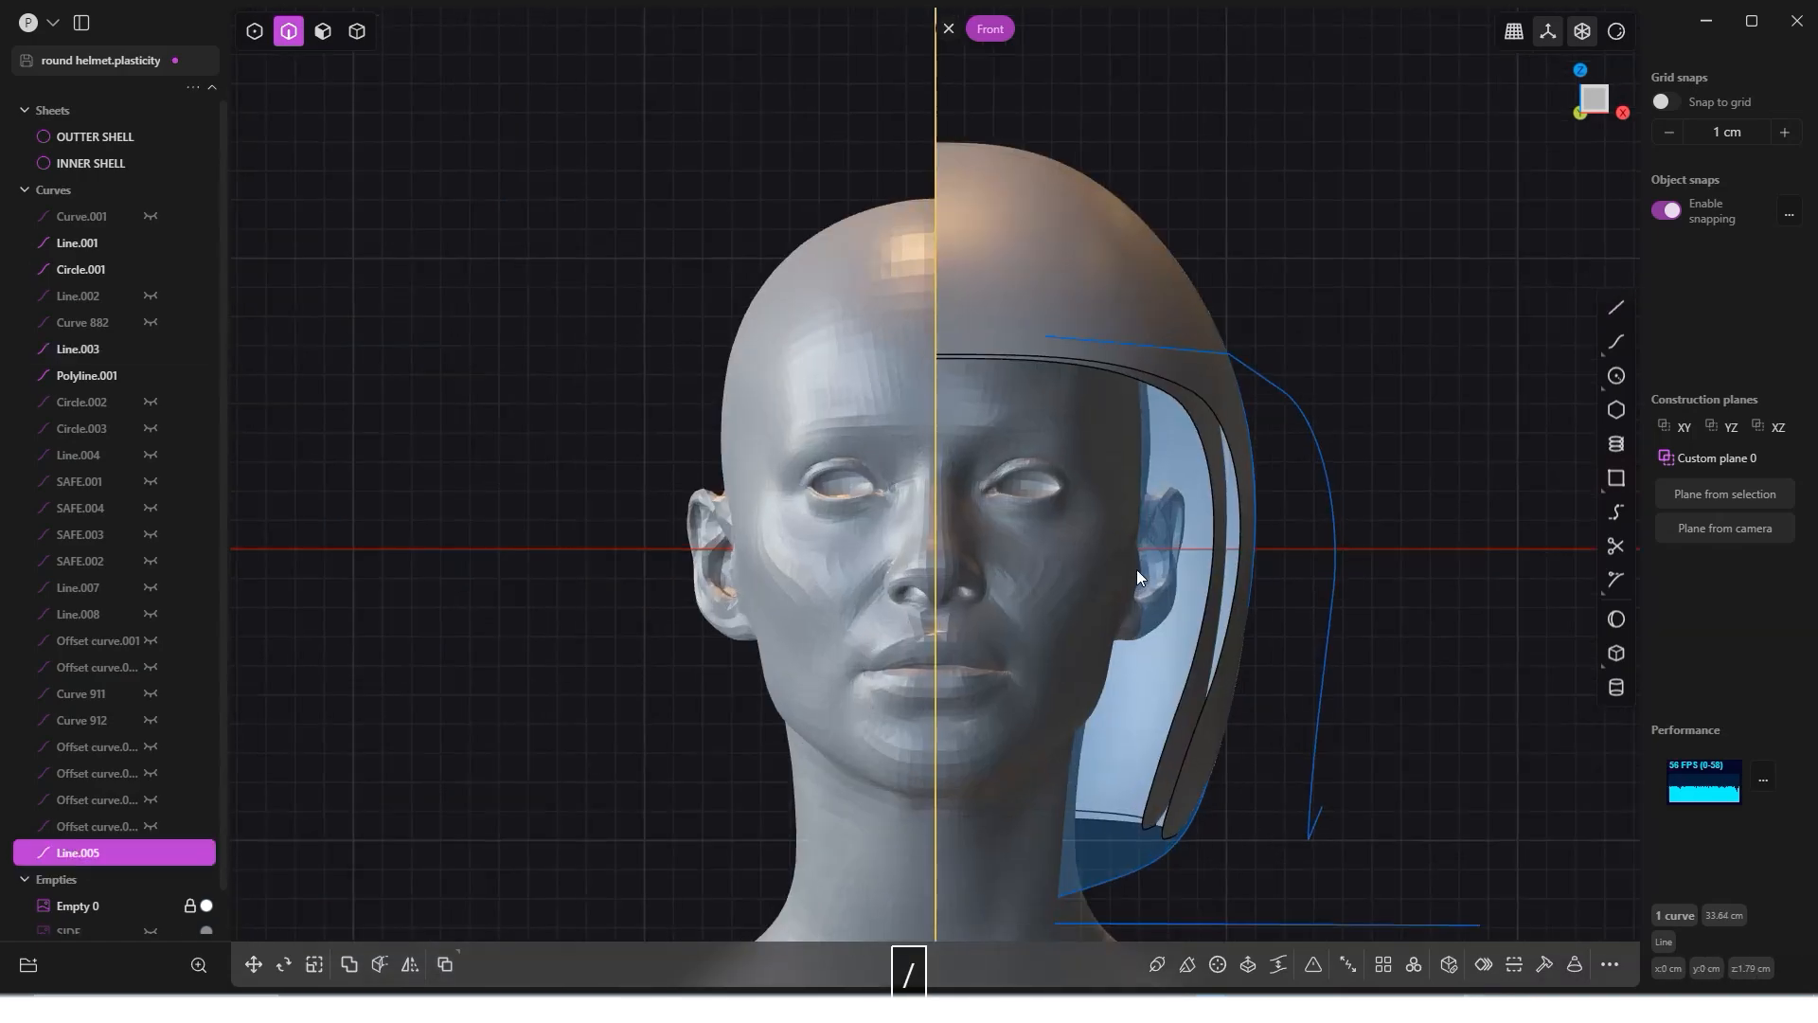
Step: Cut INNER SHELL in the front view with the vertical centre line as the cutter
key(3)
key(4)
click(1213, 455)
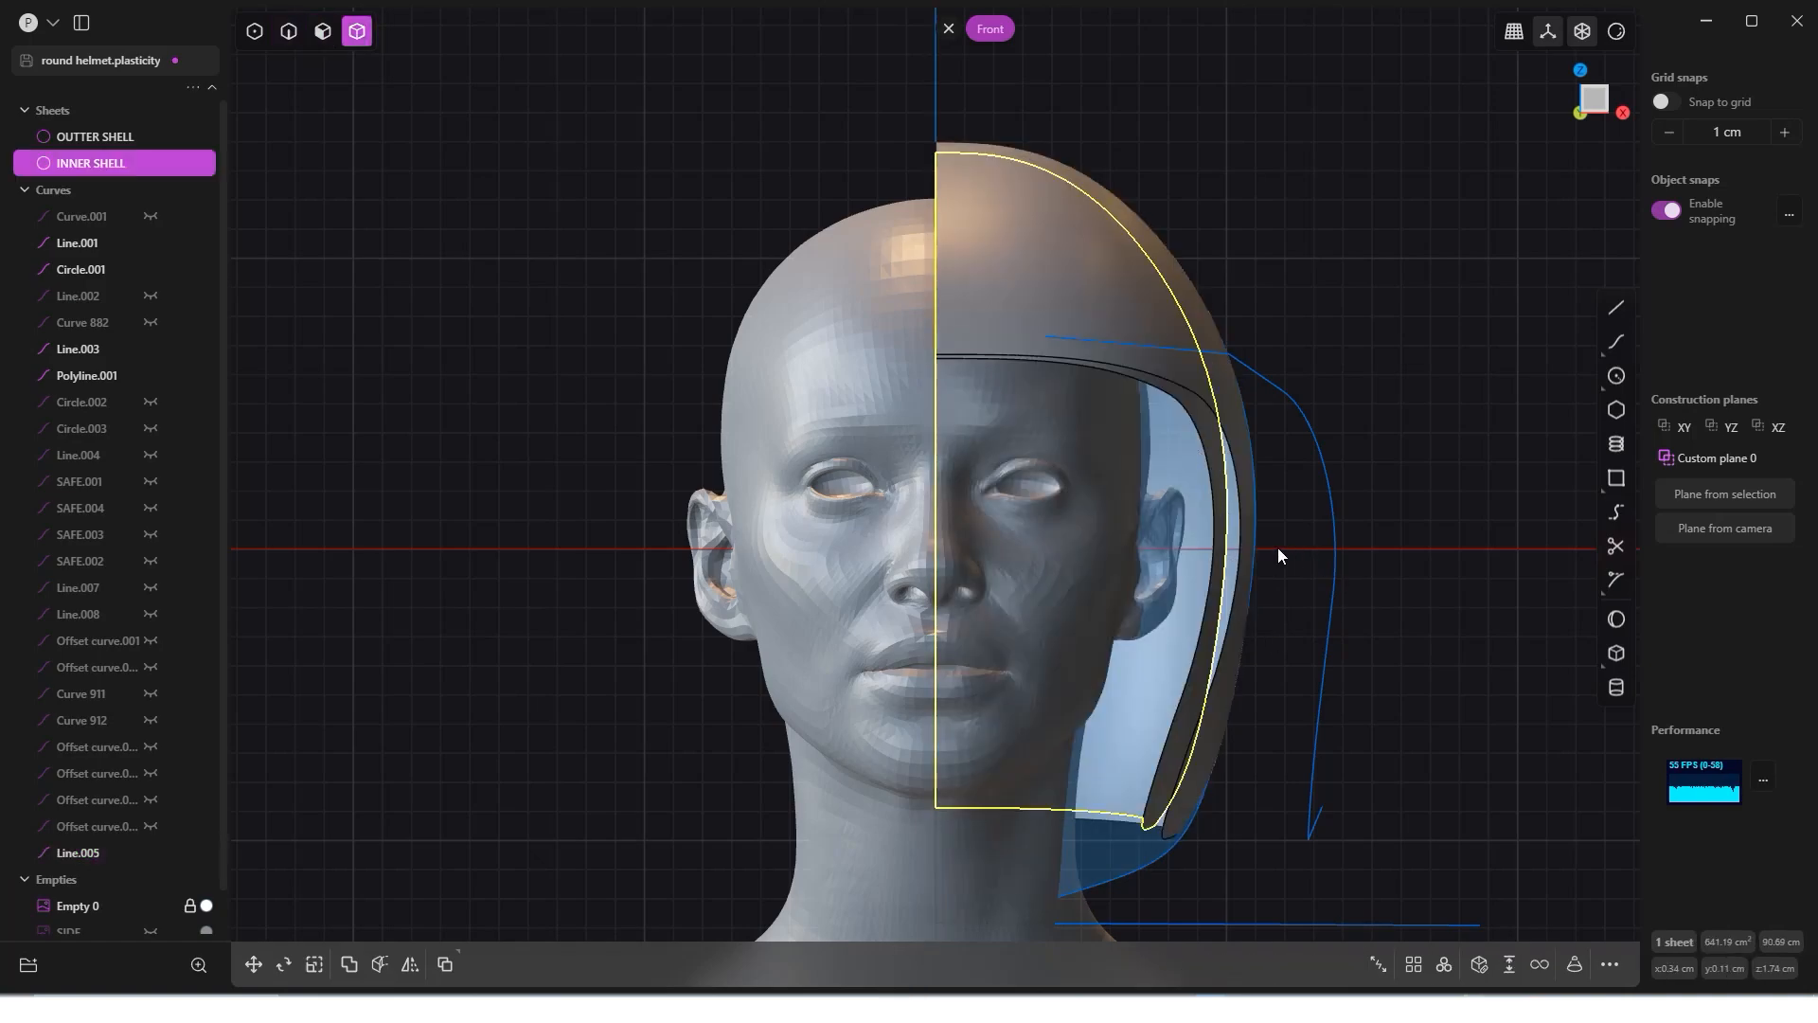
key(c)
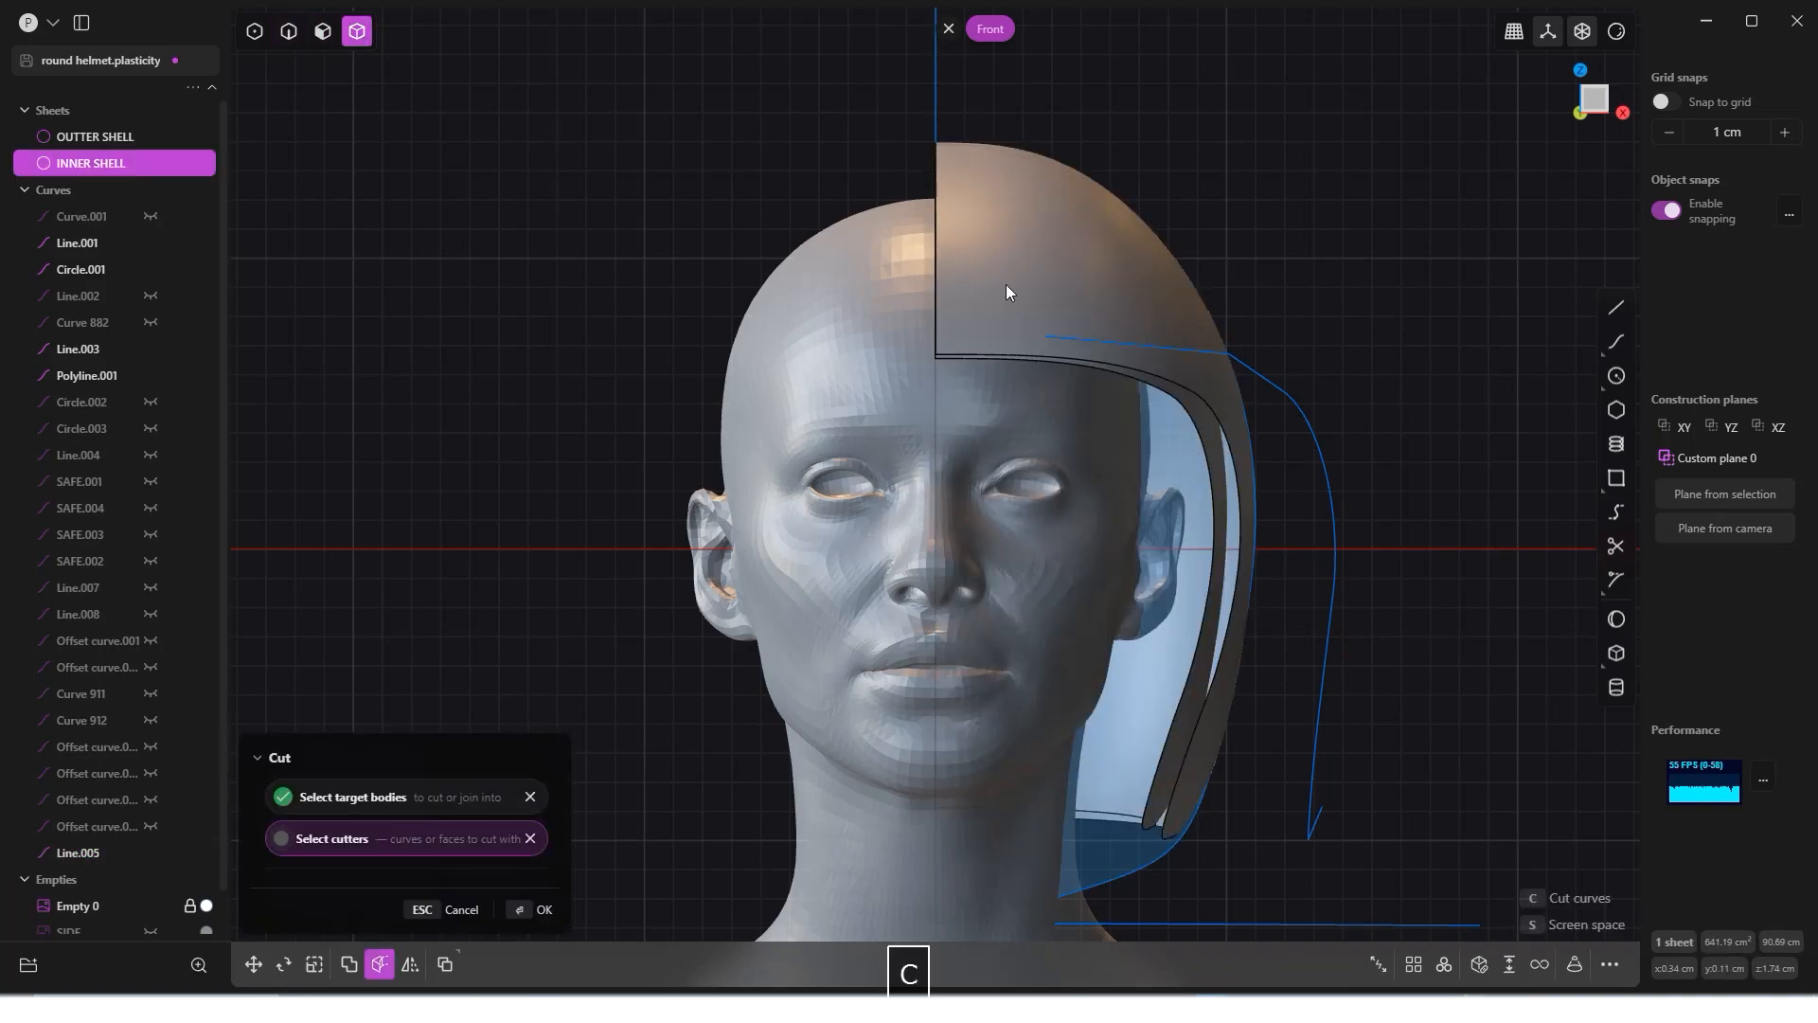
click(935, 98)
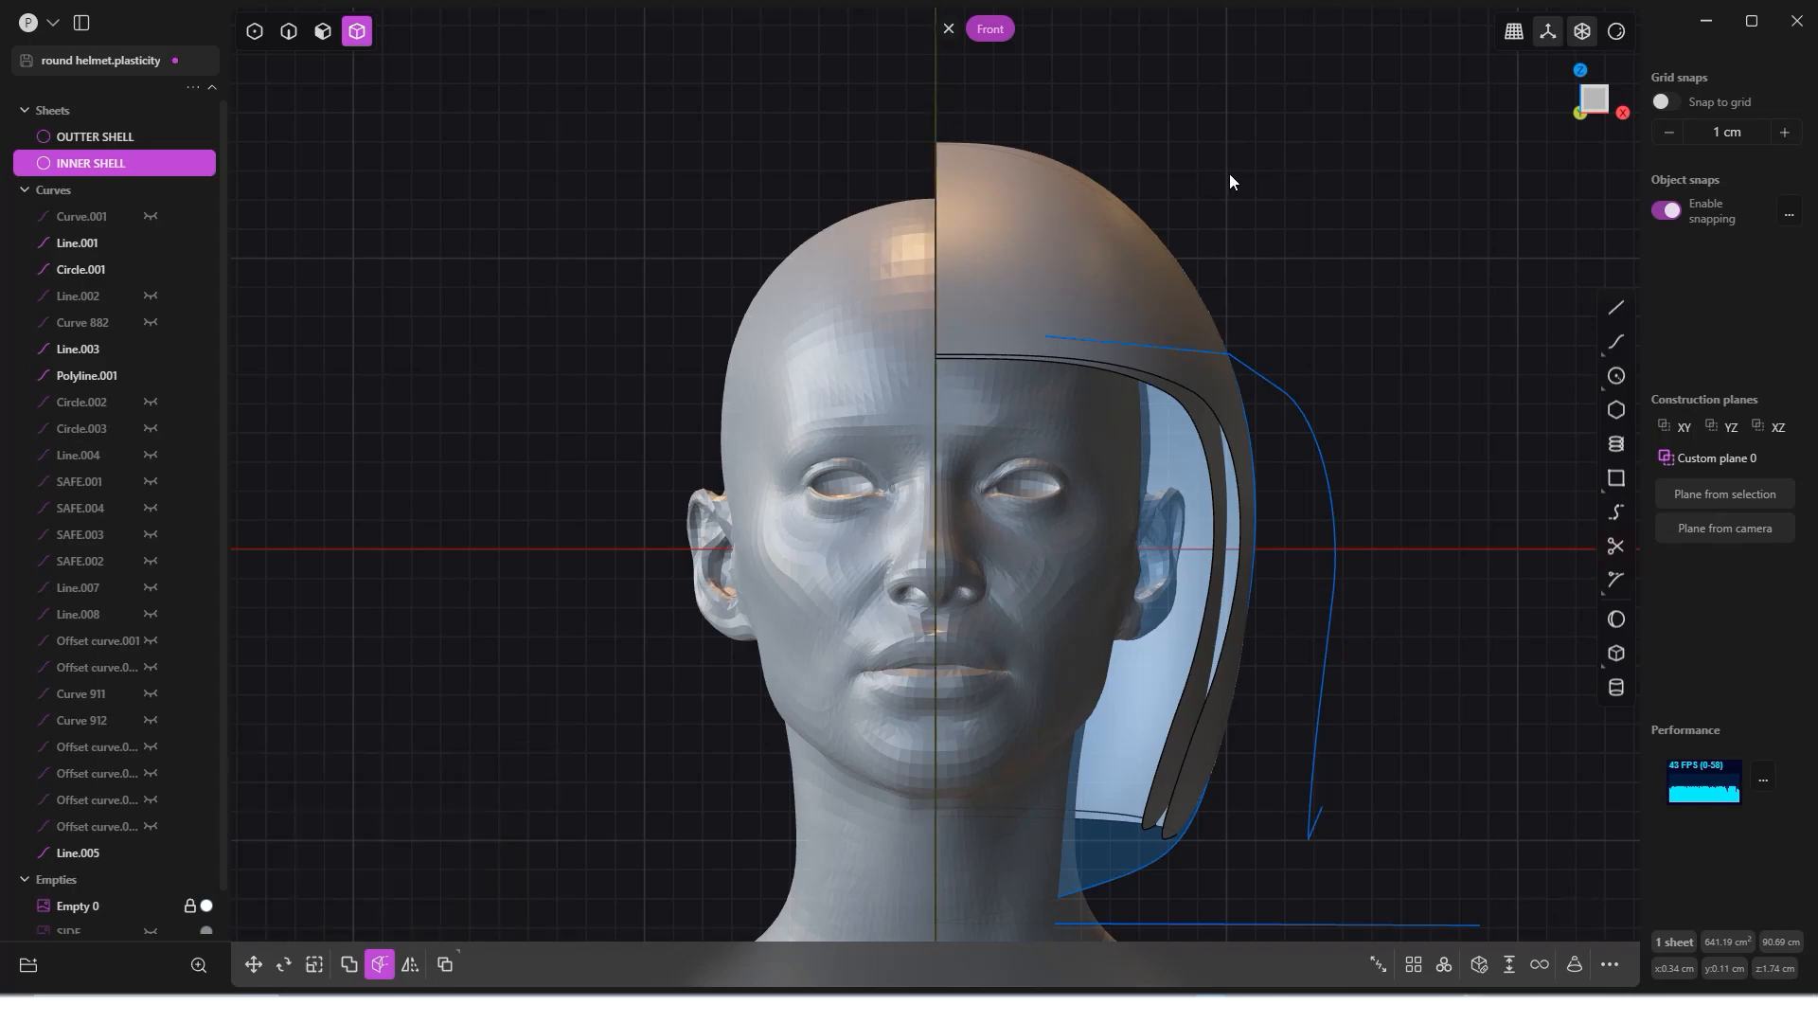
click(651, 277)
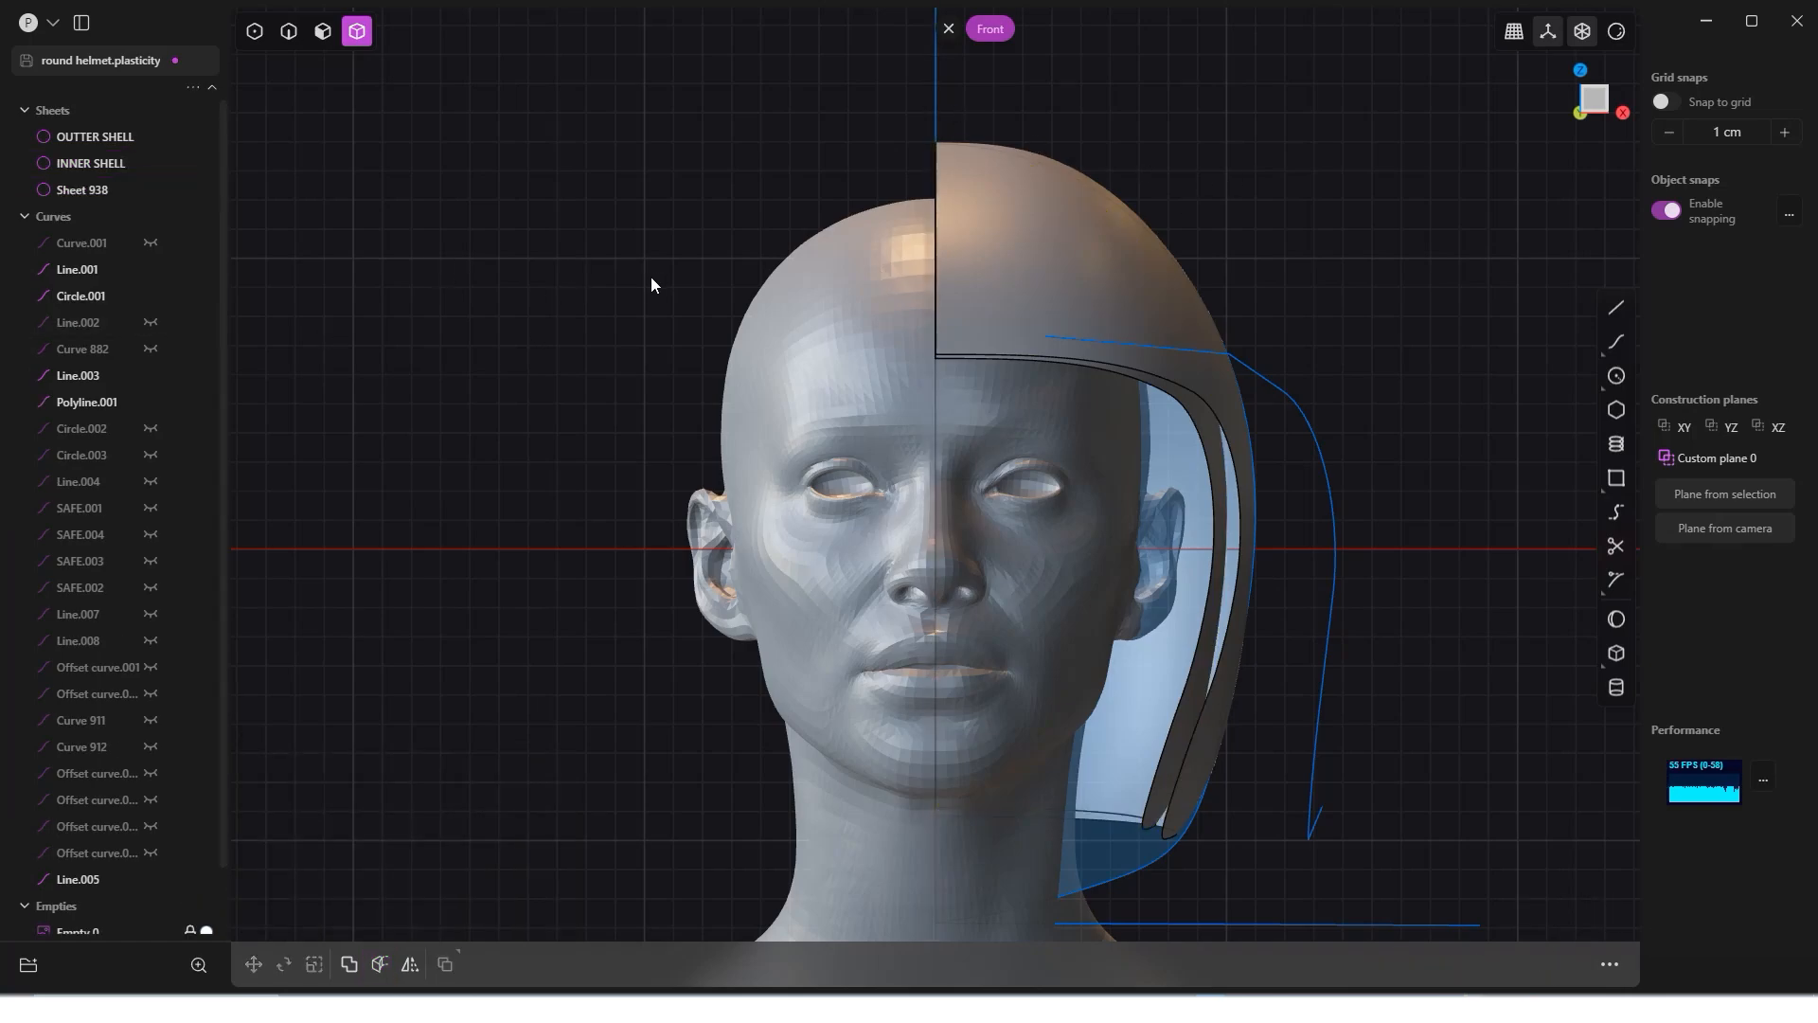
Step: Rename the large remaining half of the cut inner shell, Sheet 938, as INNER SHELL
click(1194, 417)
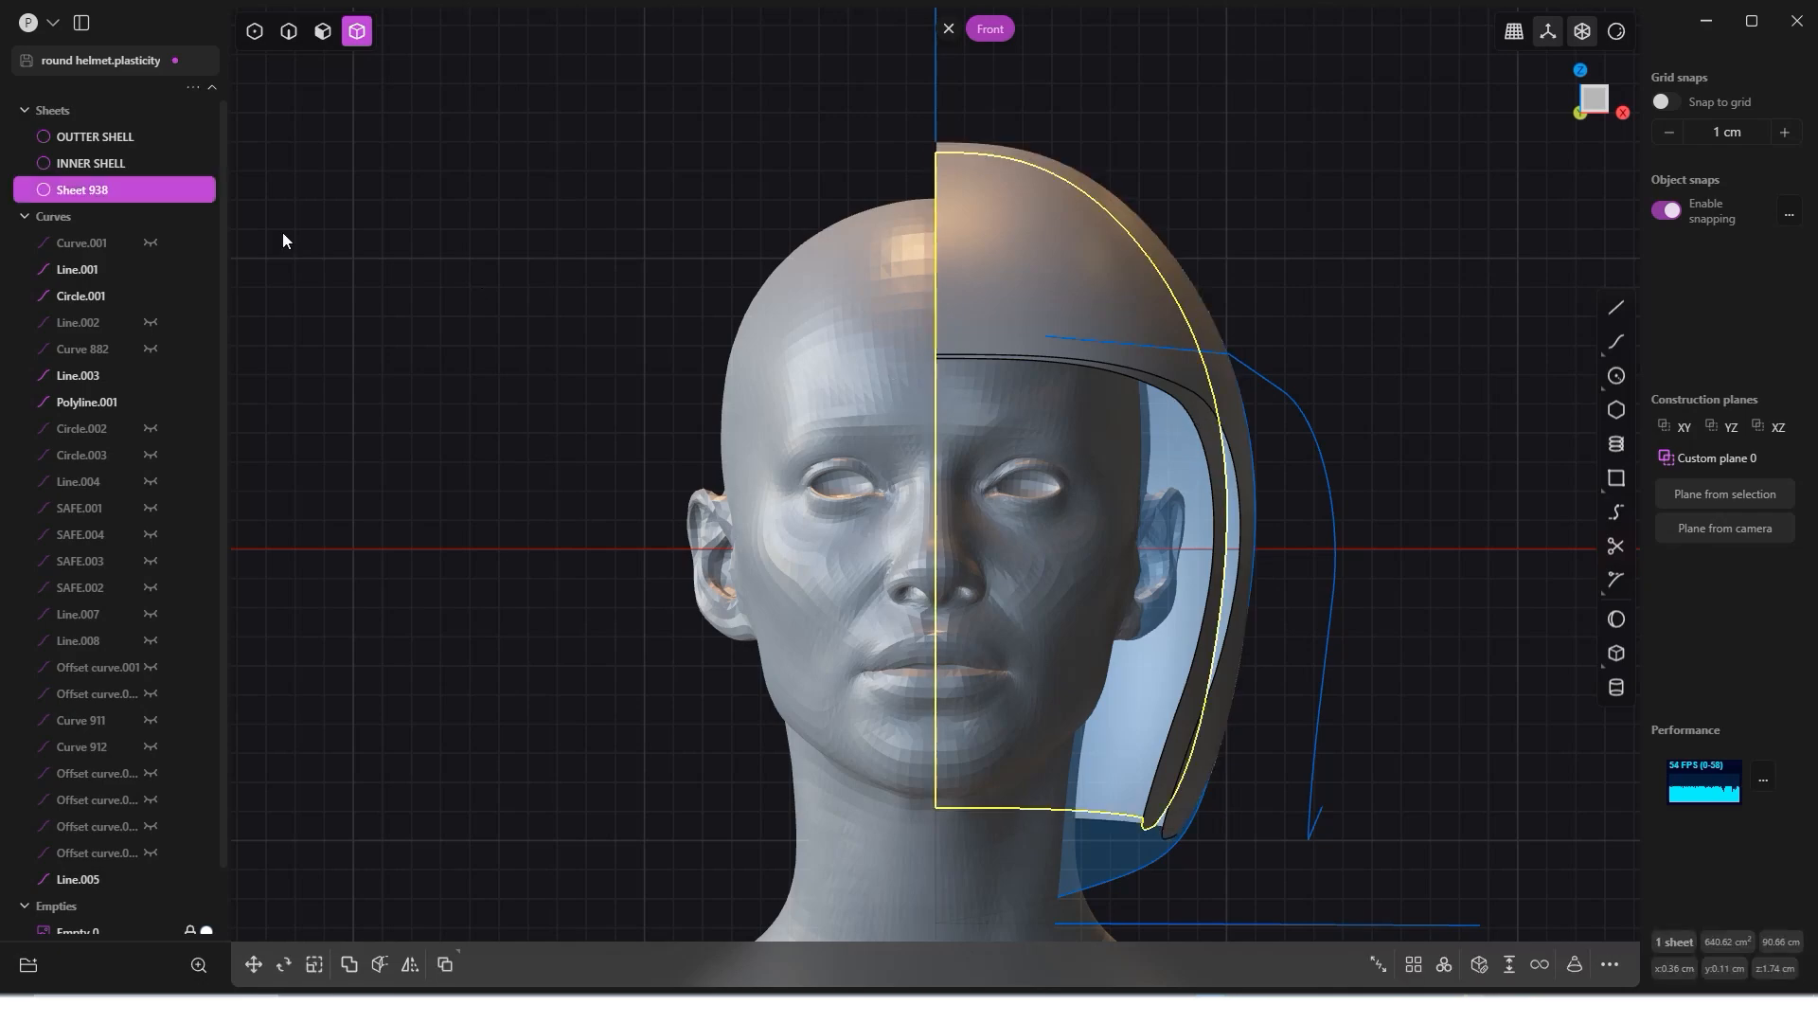
double_click(74, 192)
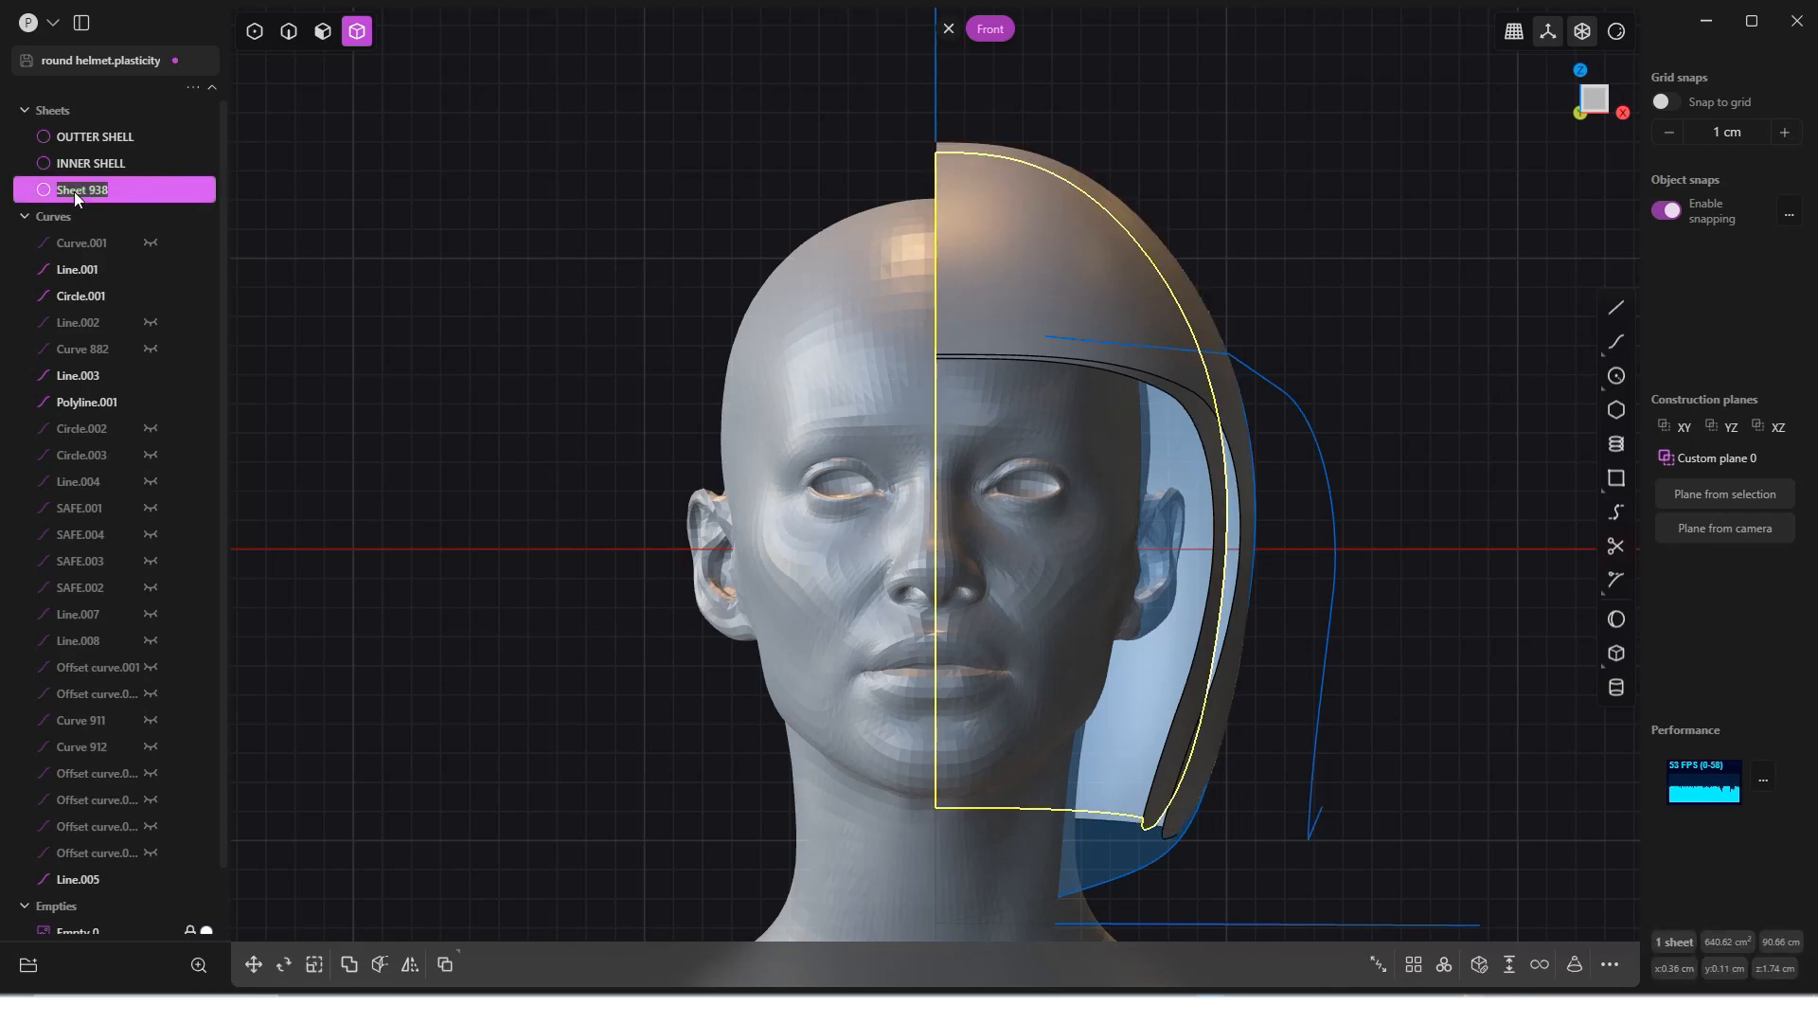
text(INNESHELL)
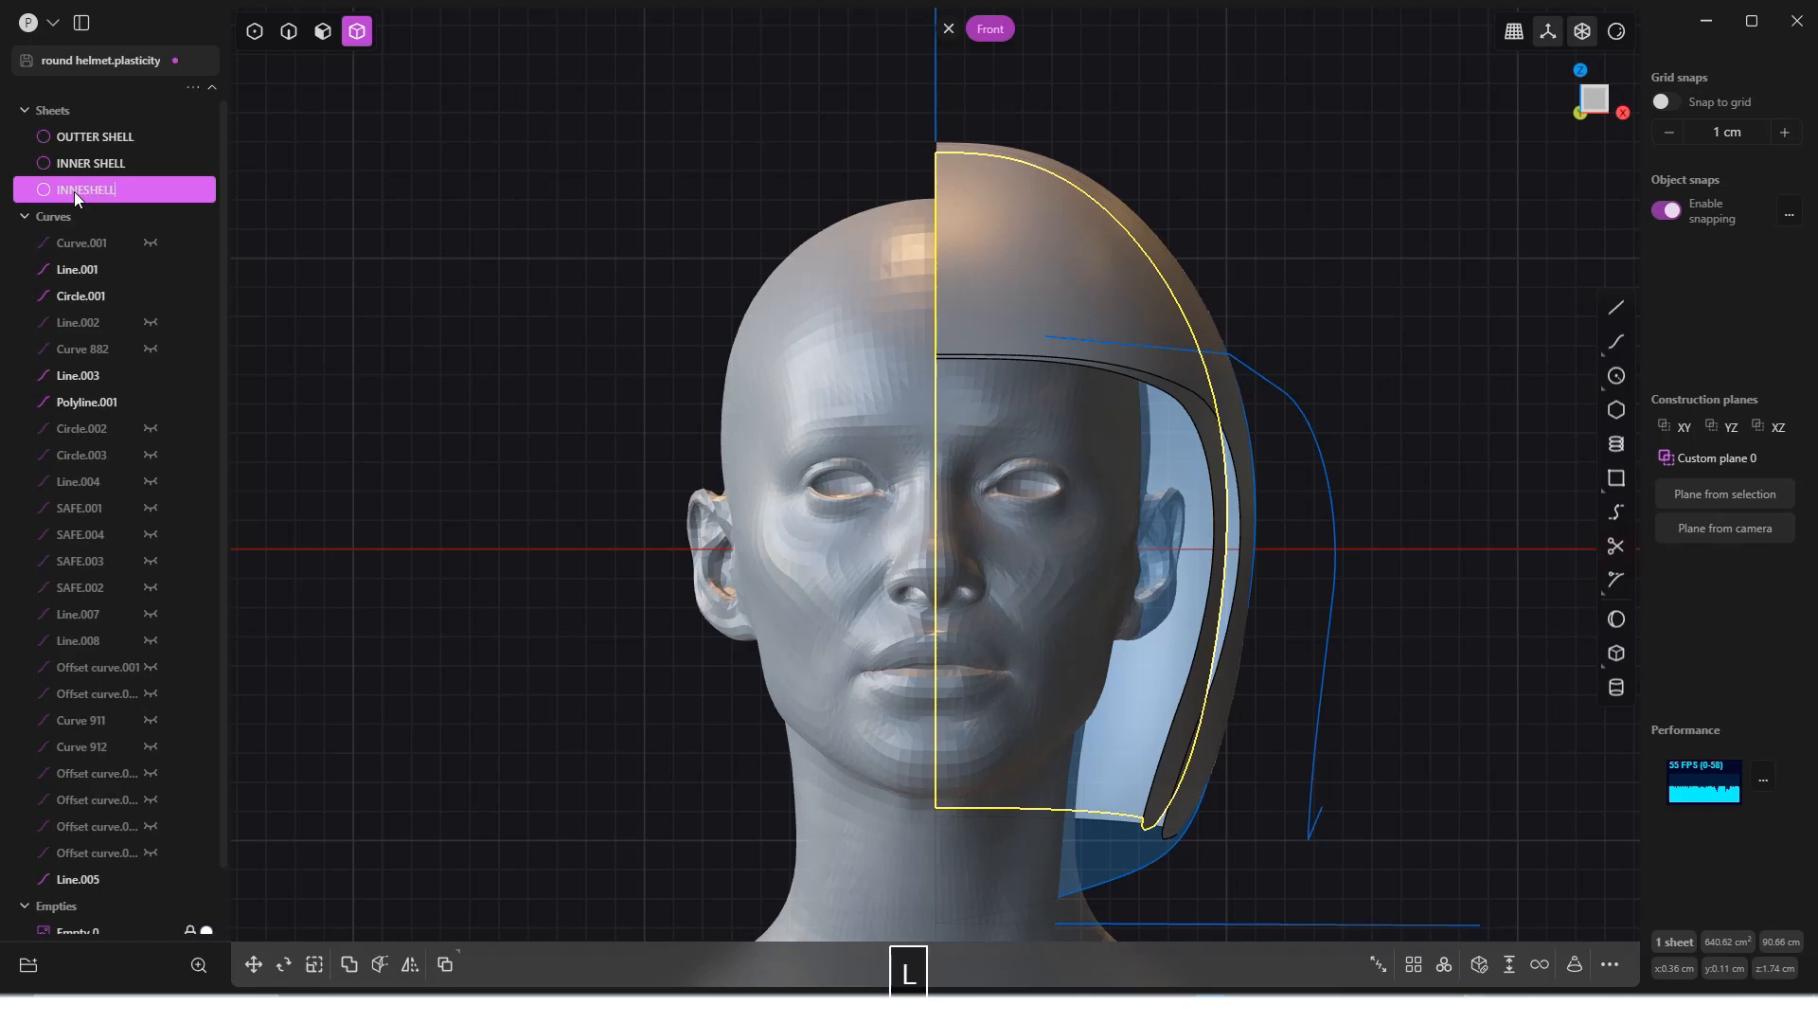
key(Return)
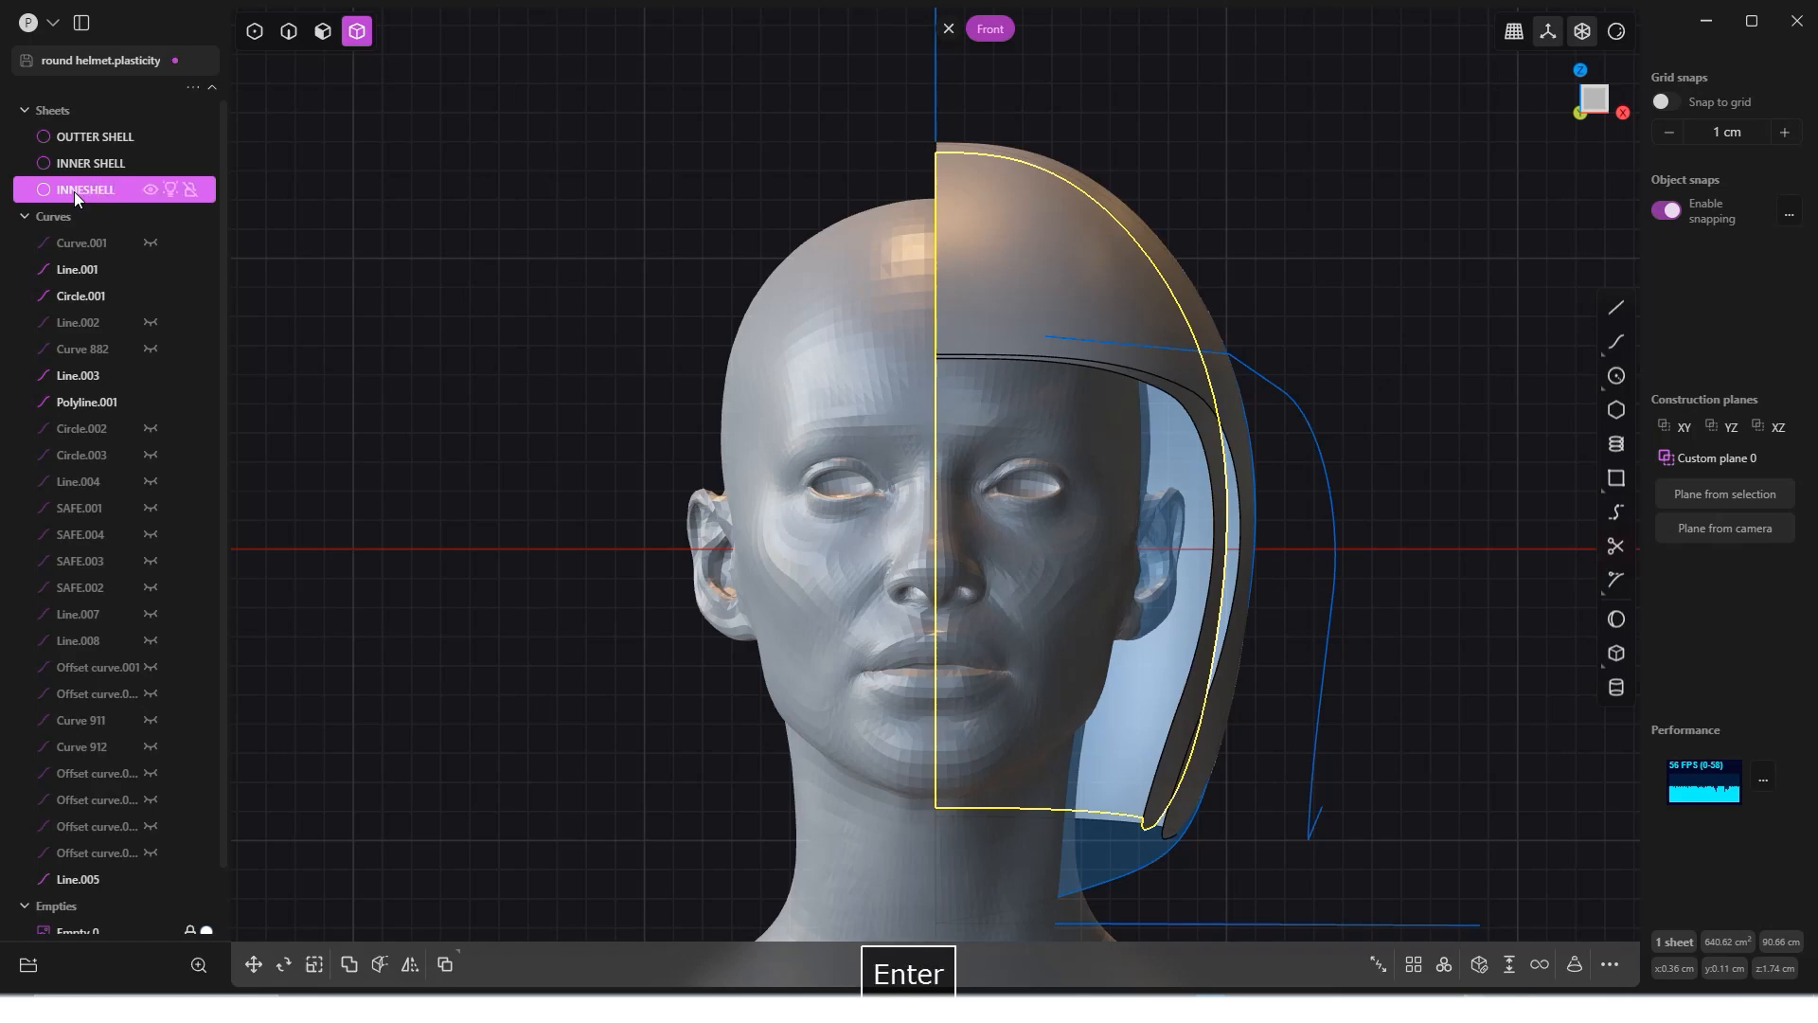
double_click(83, 191)
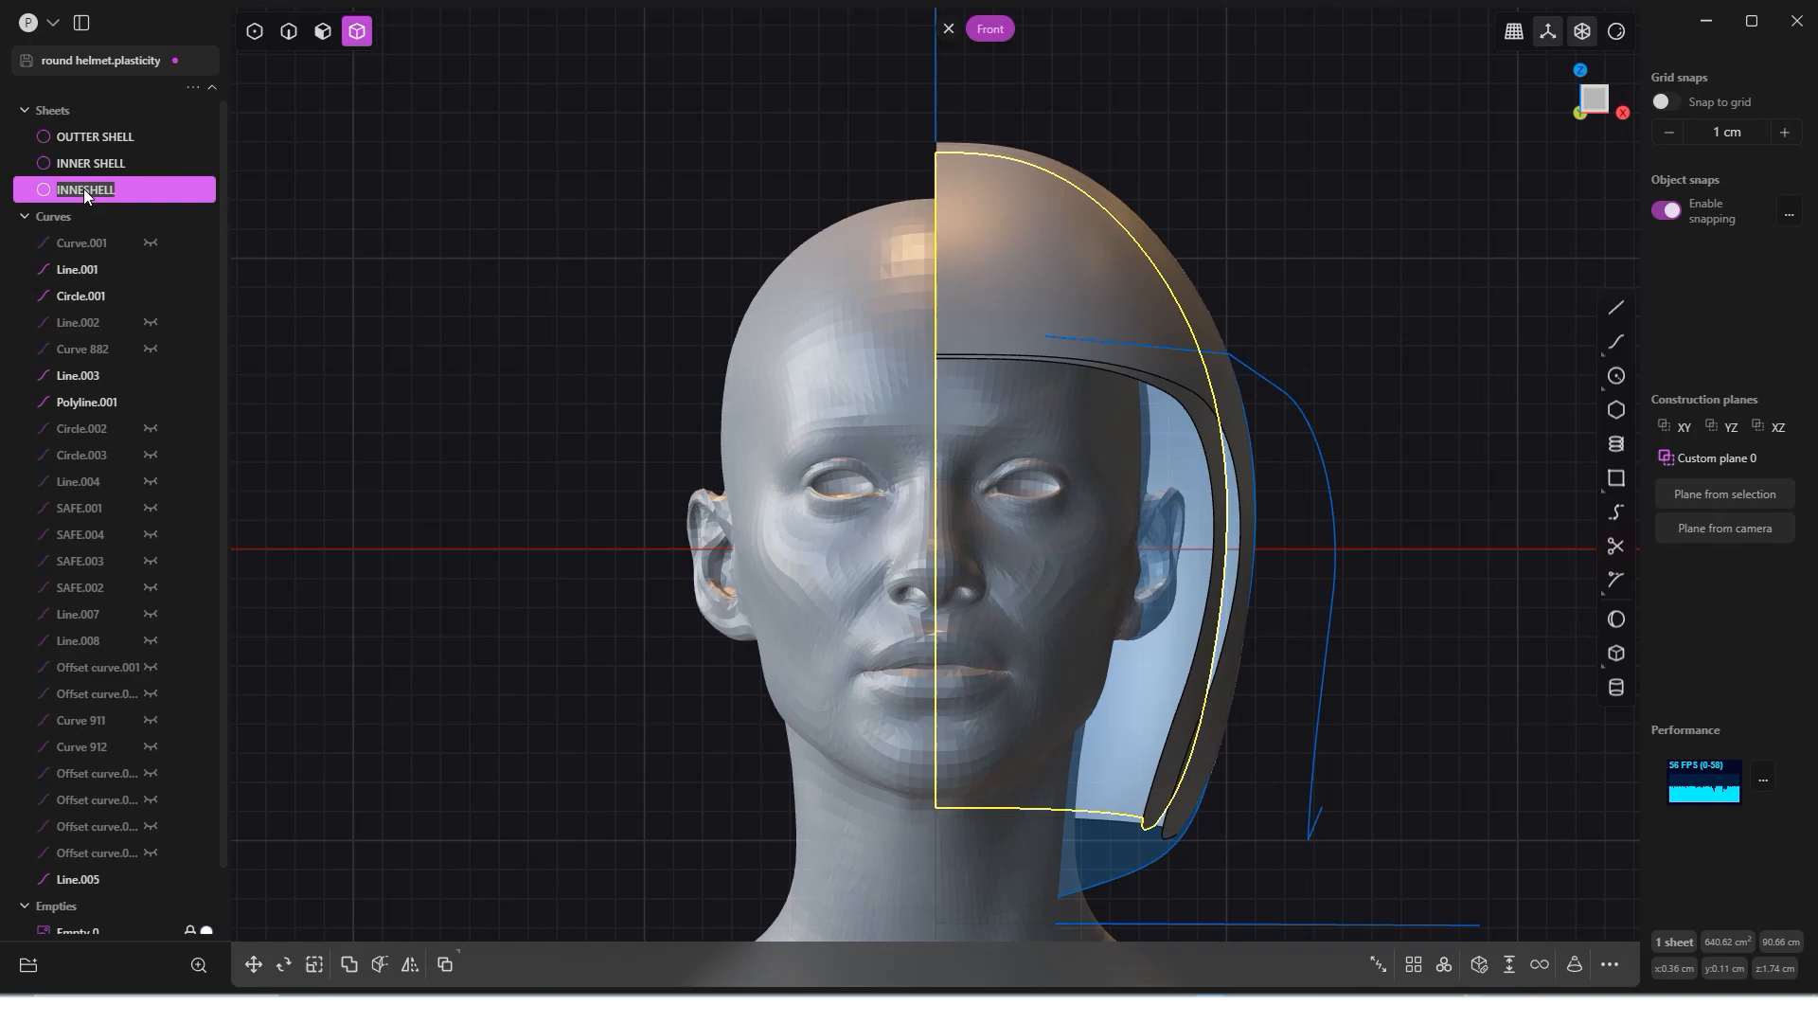
text(IN)
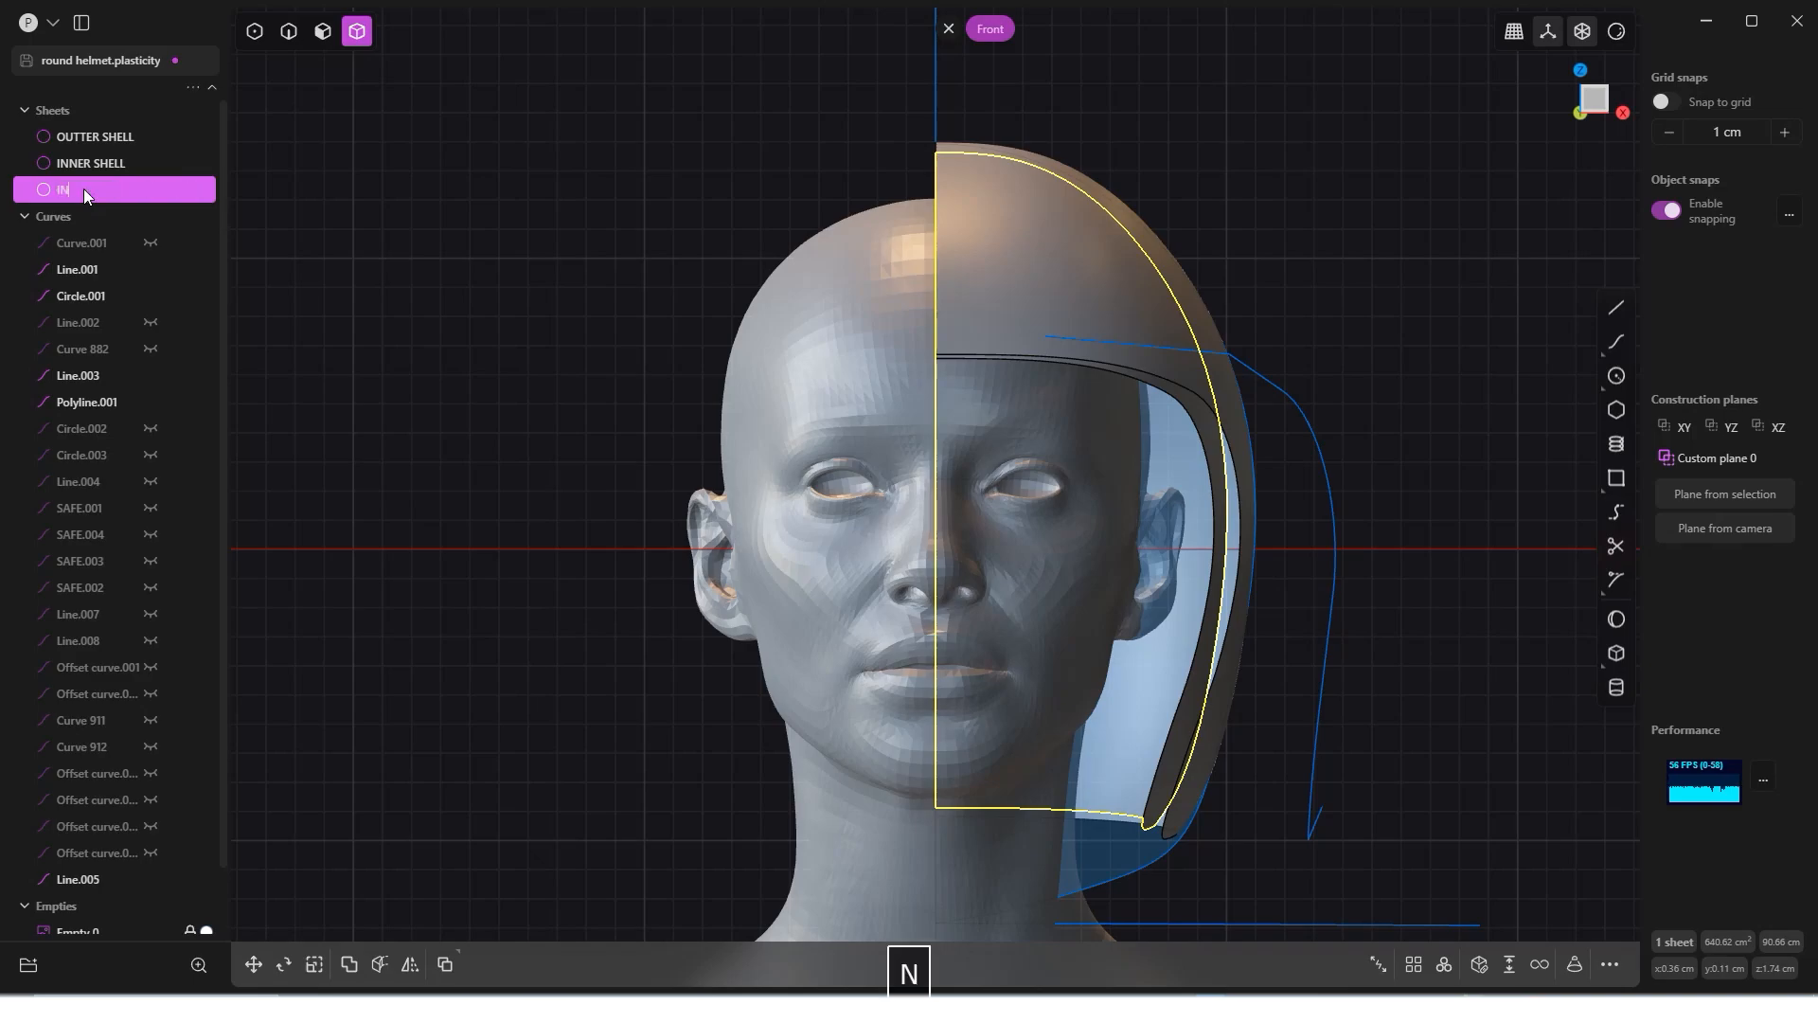
text(NER SHELL)
key(Return)
Step: Isolate the thin leftover INNER SHELL strip at the symmetry plane, delete it, and bring the other objects back
click(64, 162)
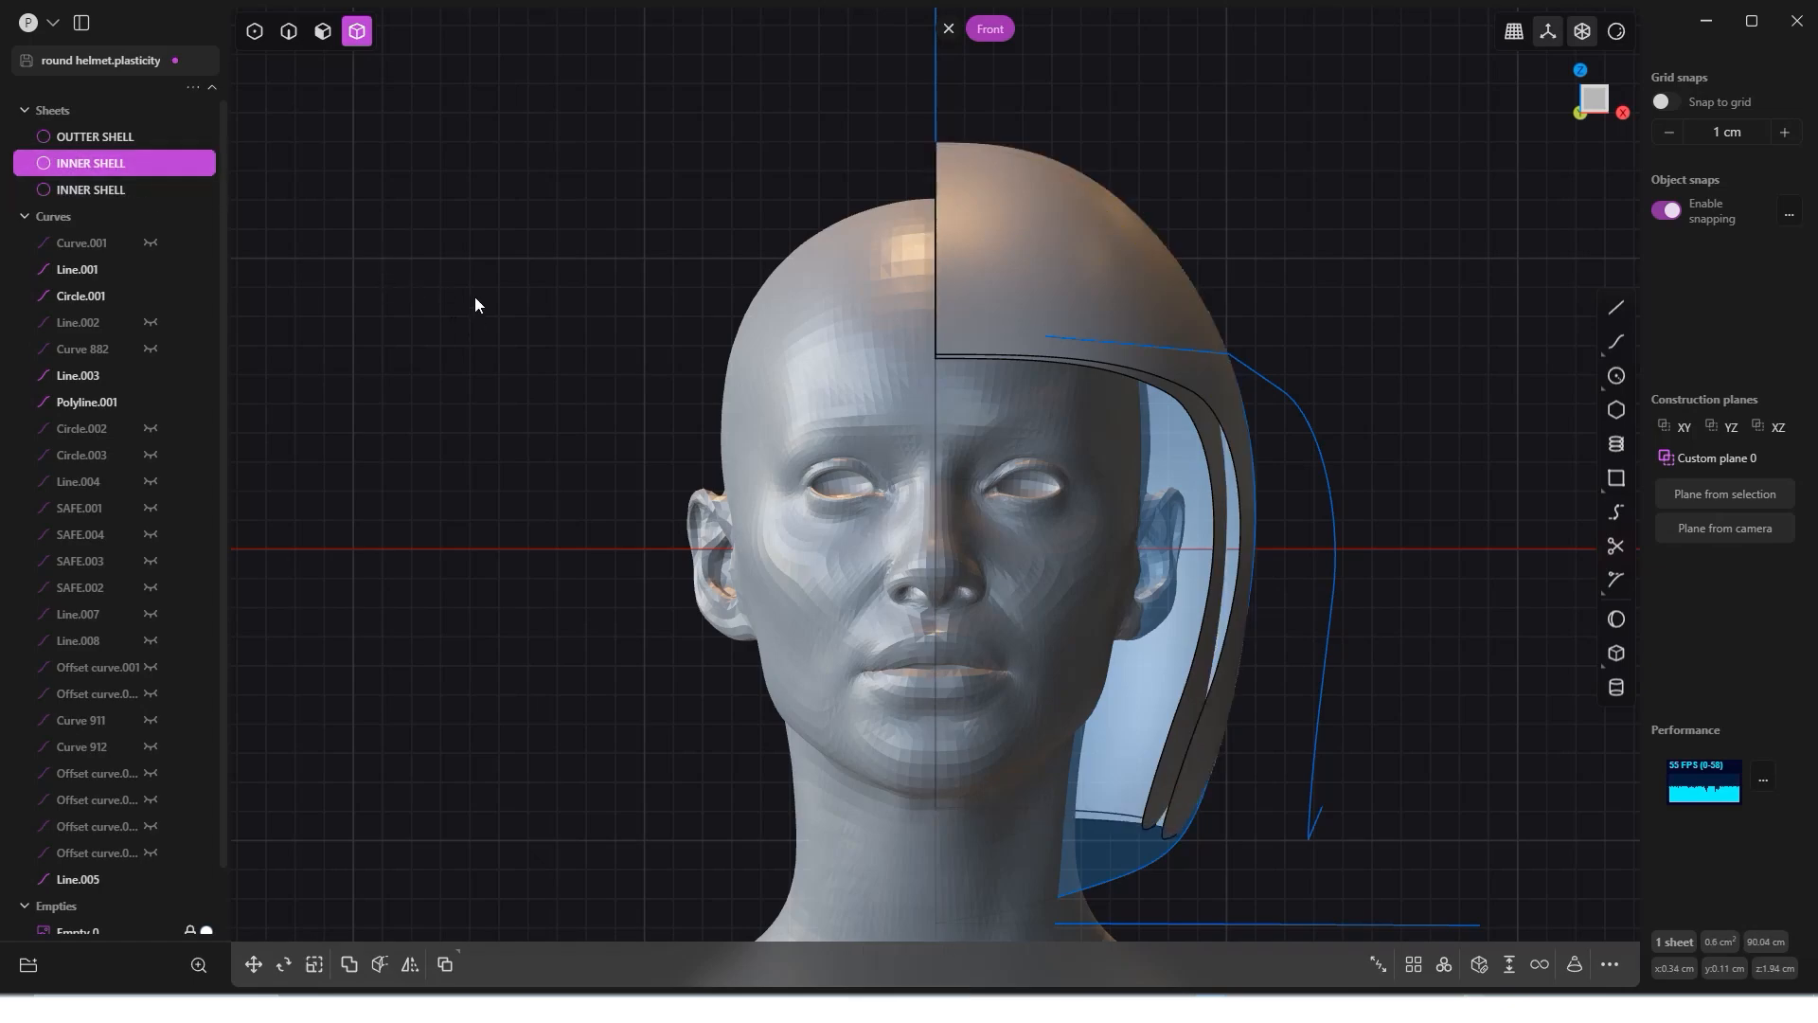
key(slash)
middle_drag(935, 282, 784, 390)
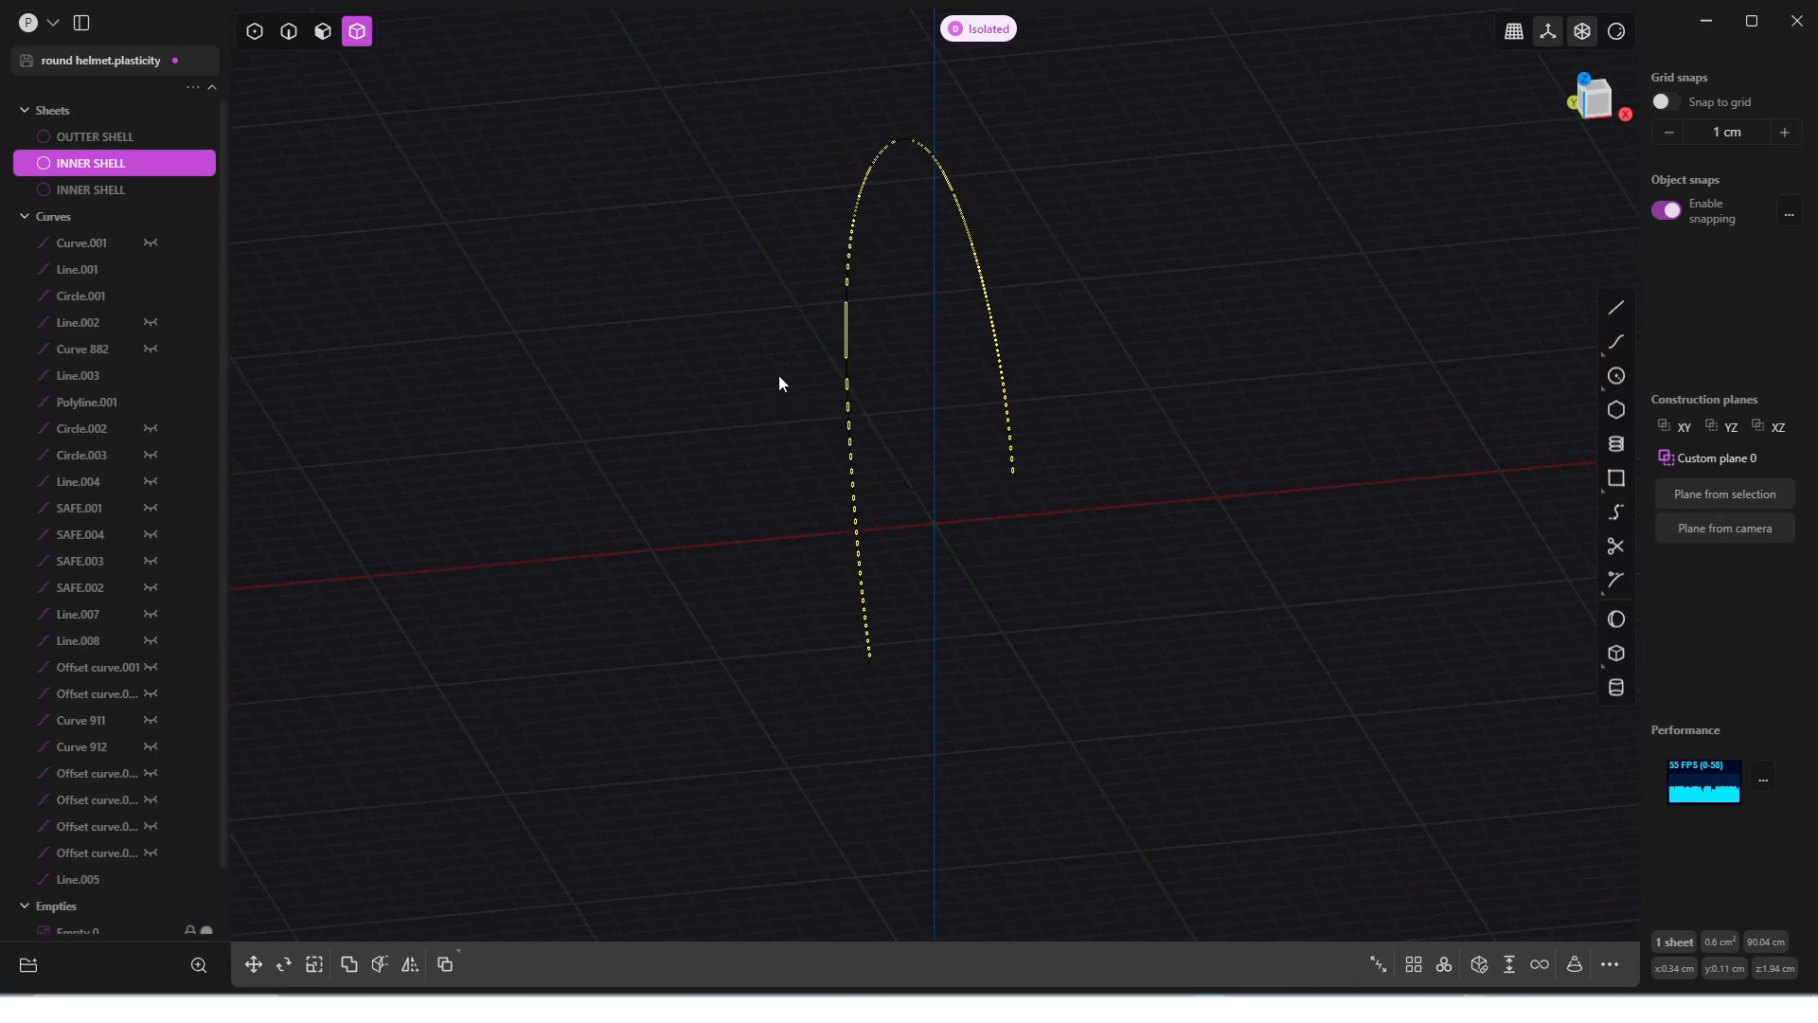
key(Delete)
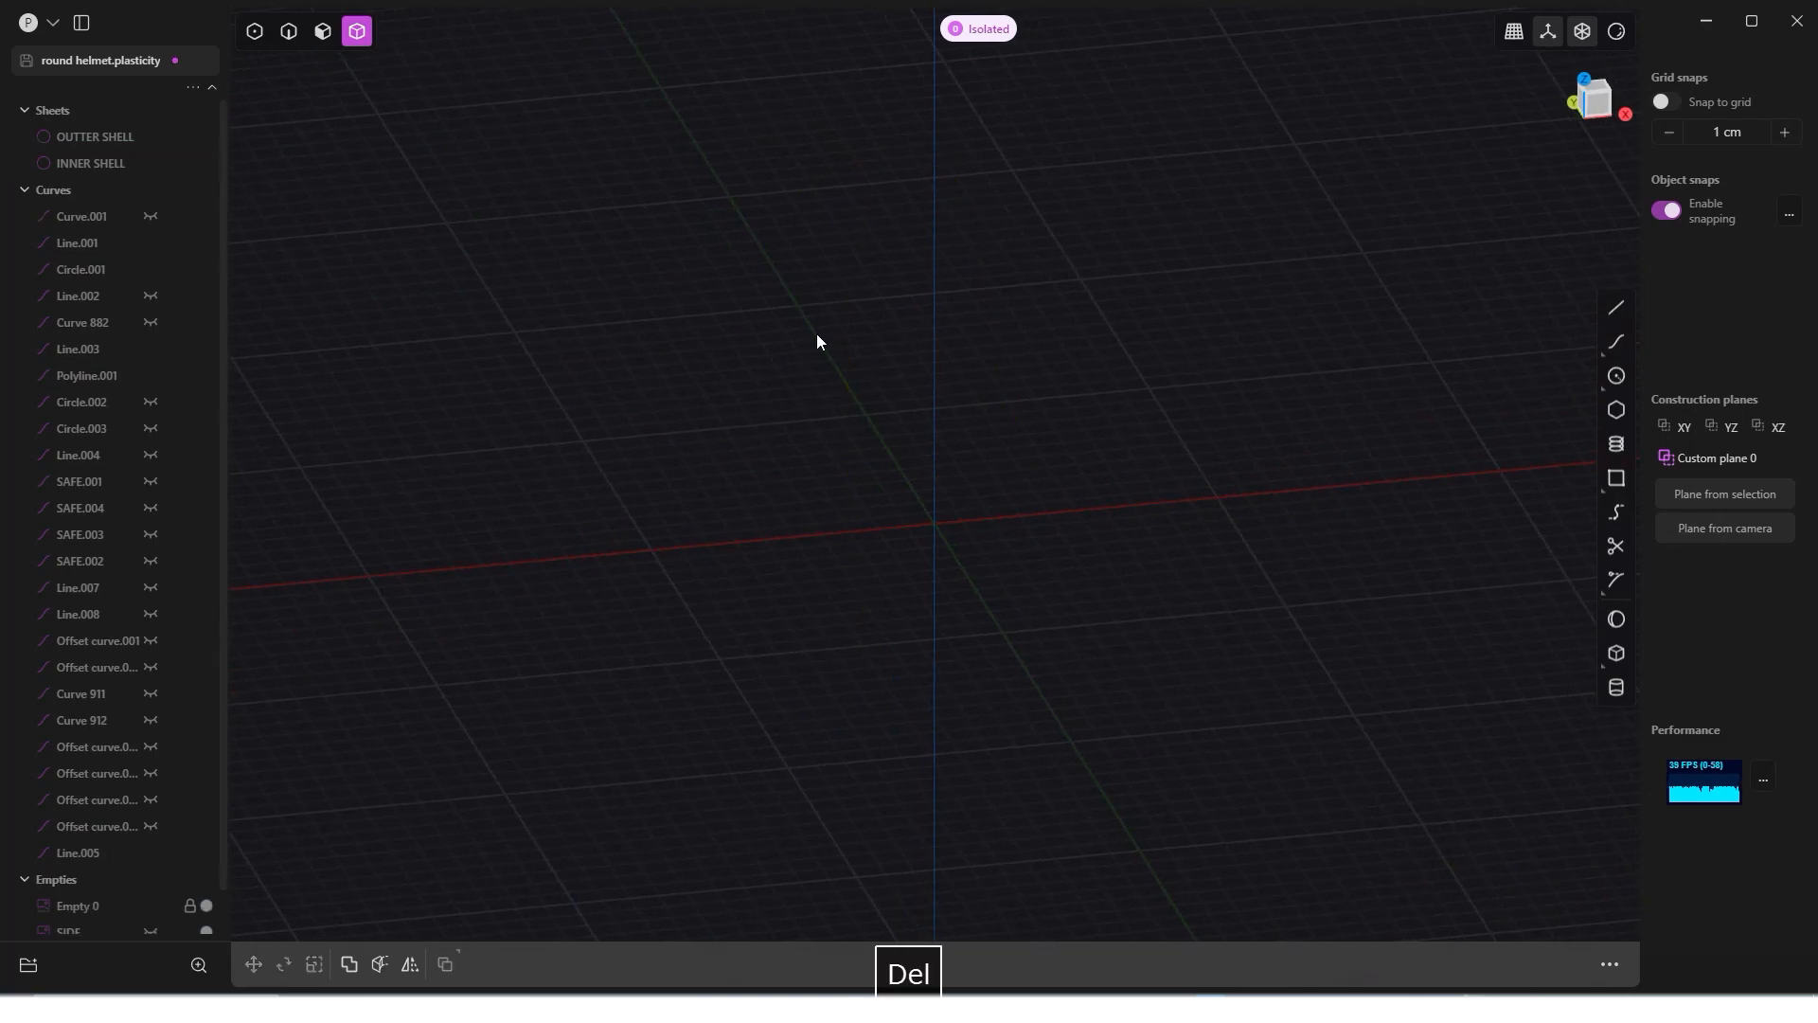
key(slash)
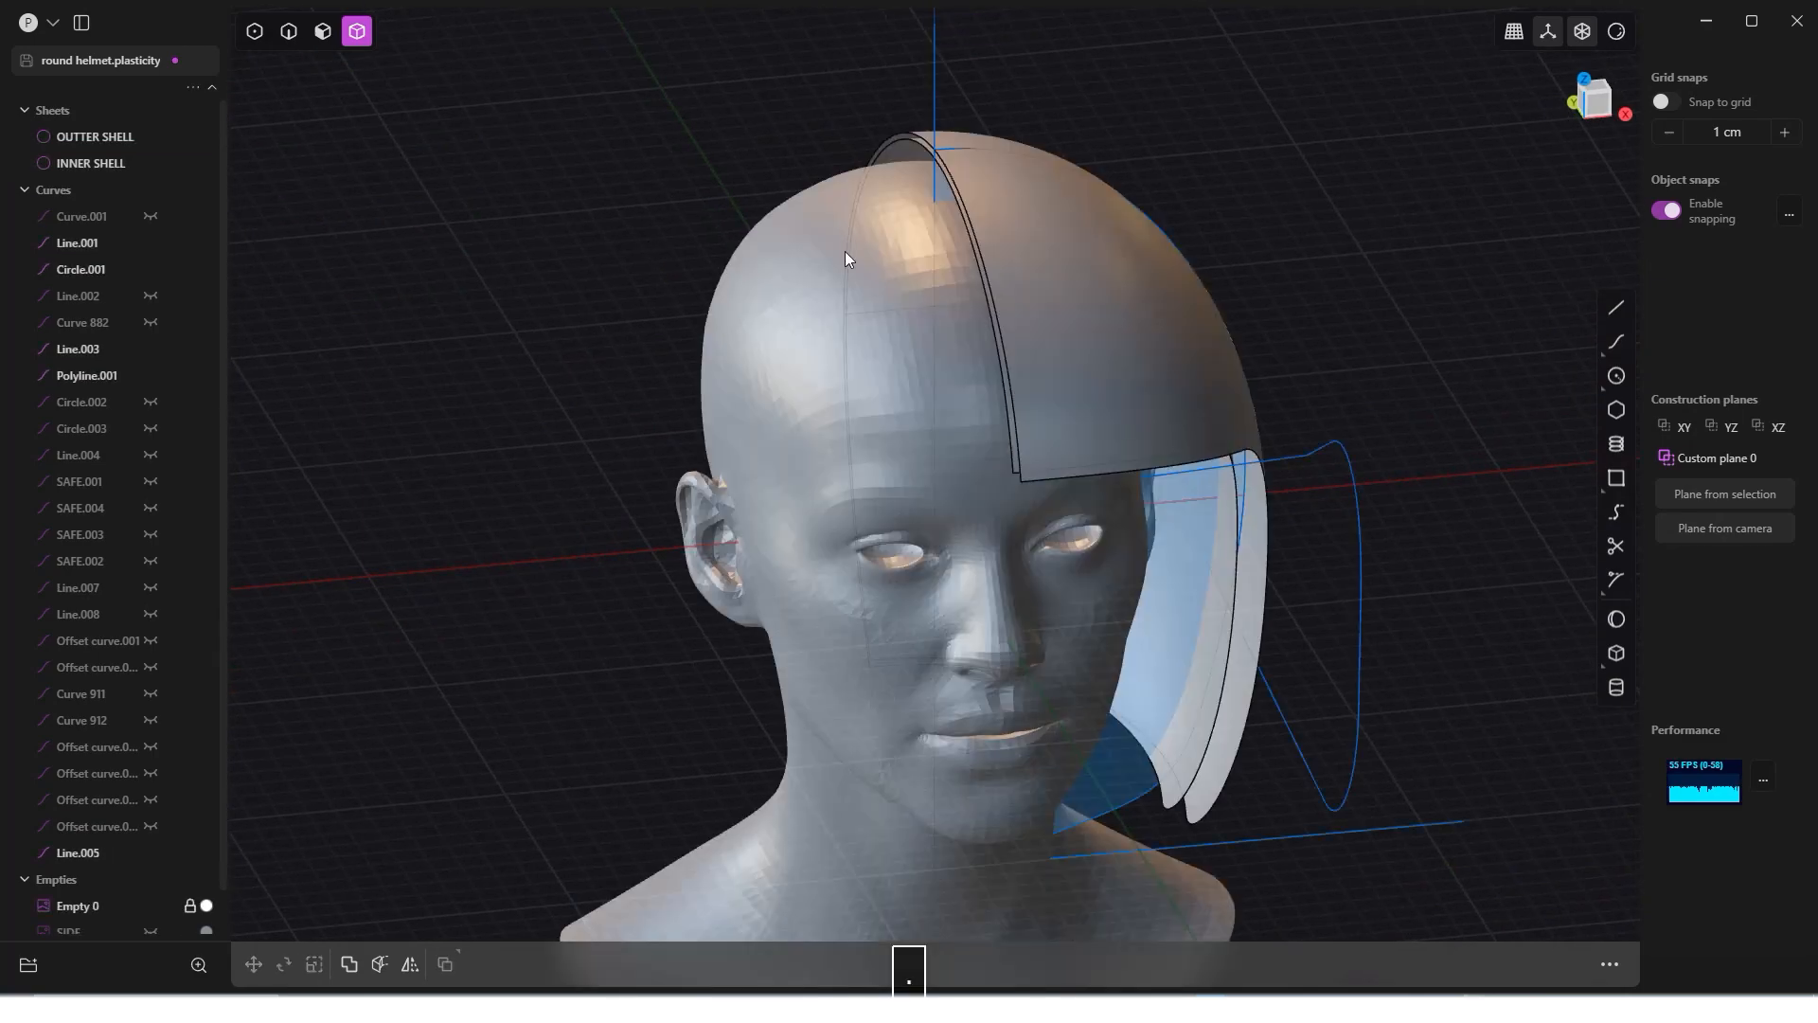
Step: Draw a three-point arc of about 0.76 cm radius in the side view, joining the forehead corners of OUTTER SHELL and INNER SHELL and bulging downward
middle_drag(844, 252, 998, 281)
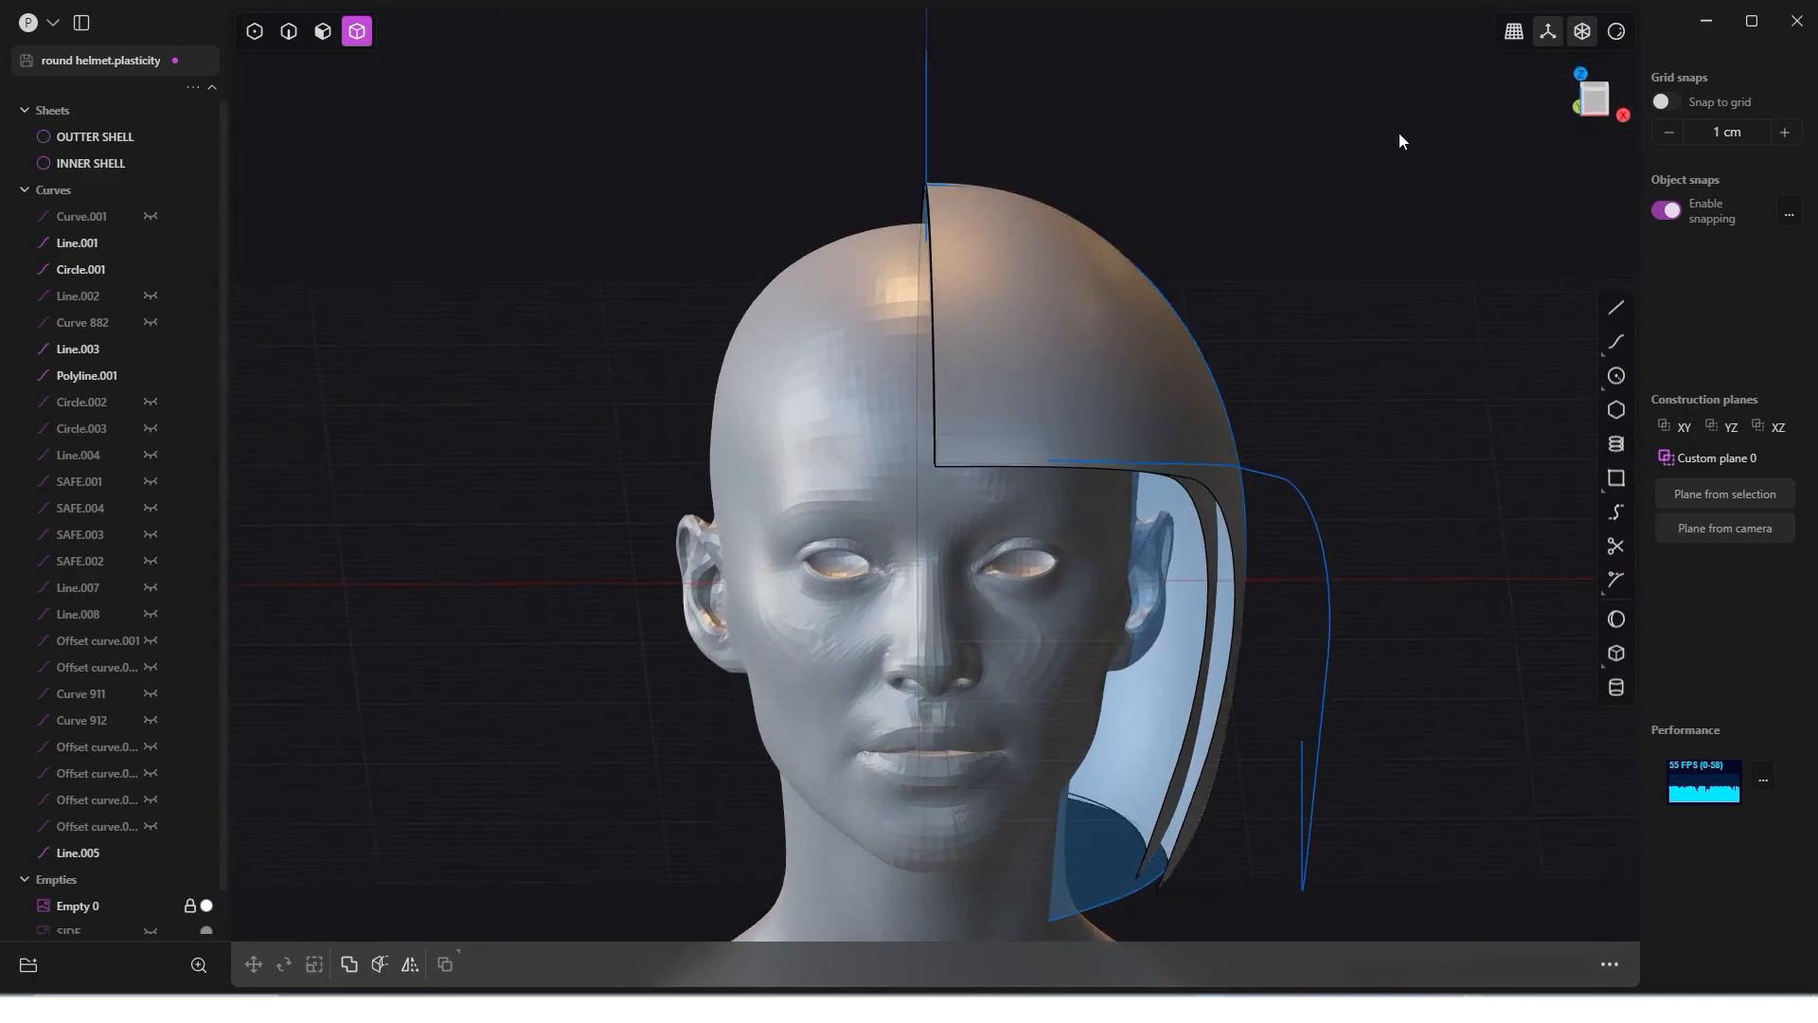
click(1583, 104)
scroll(981, 445, up, 8)
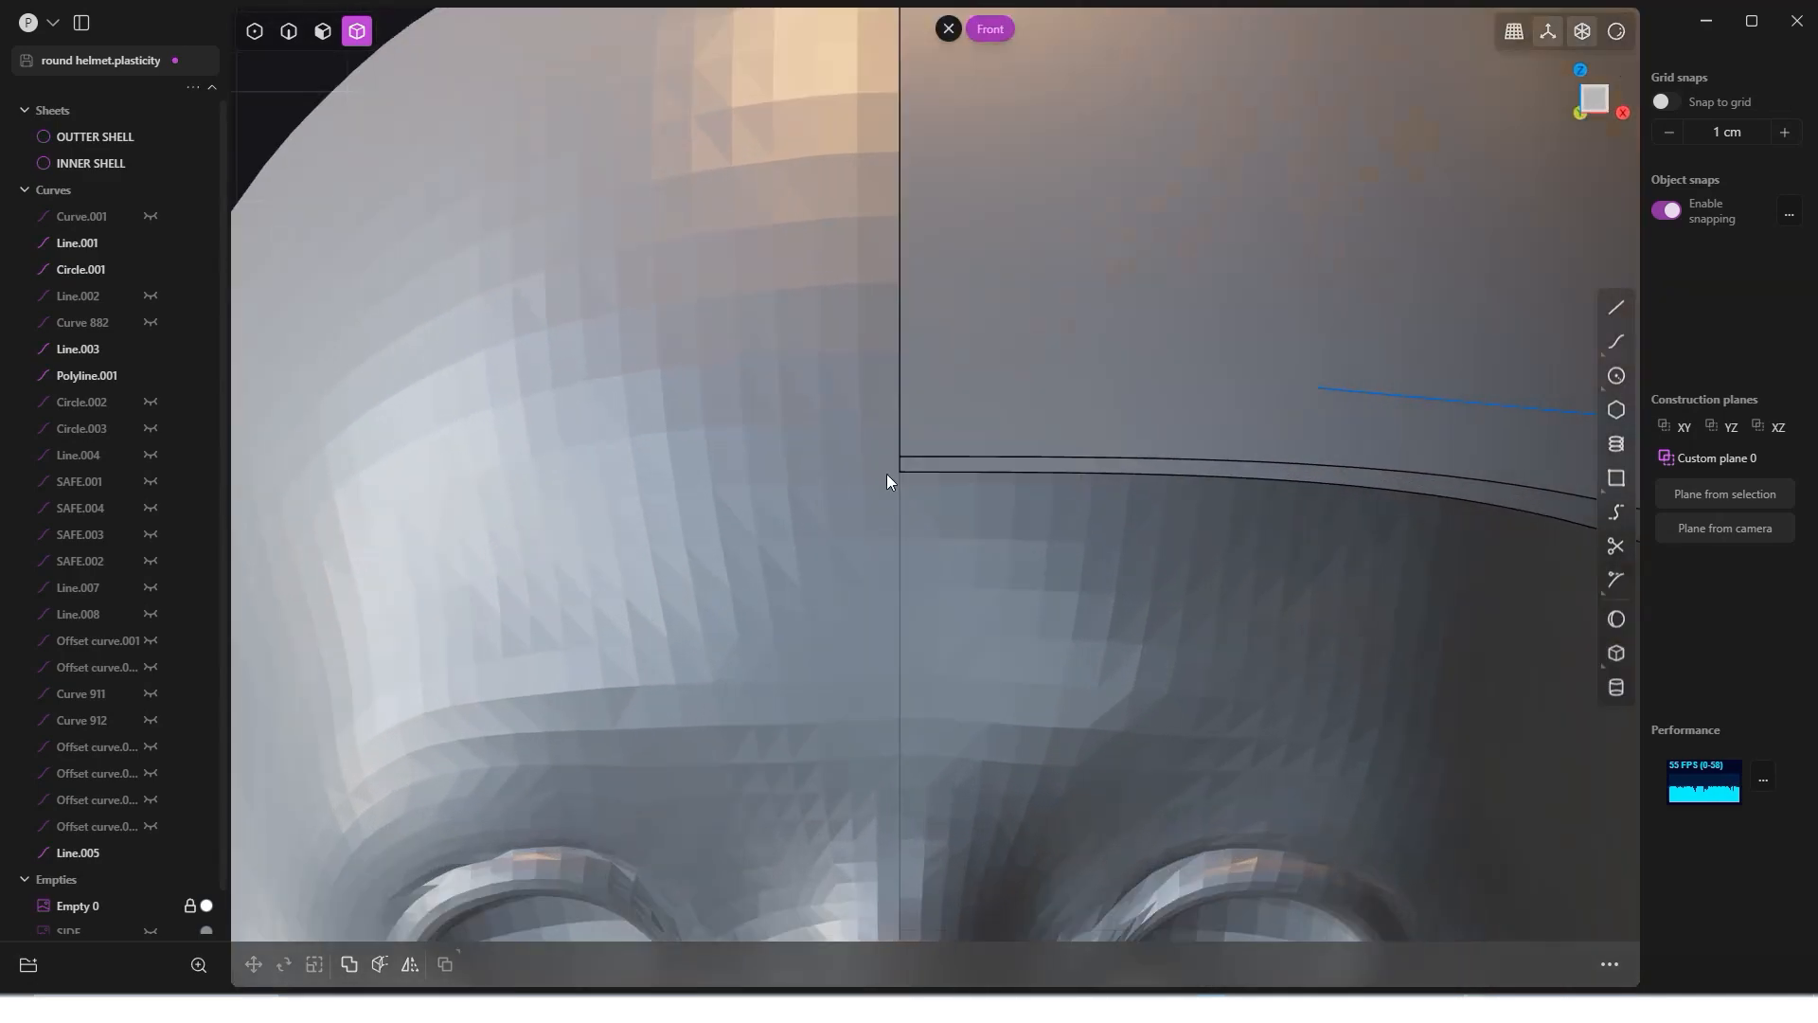
middle_drag(887, 481, 1088, 458)
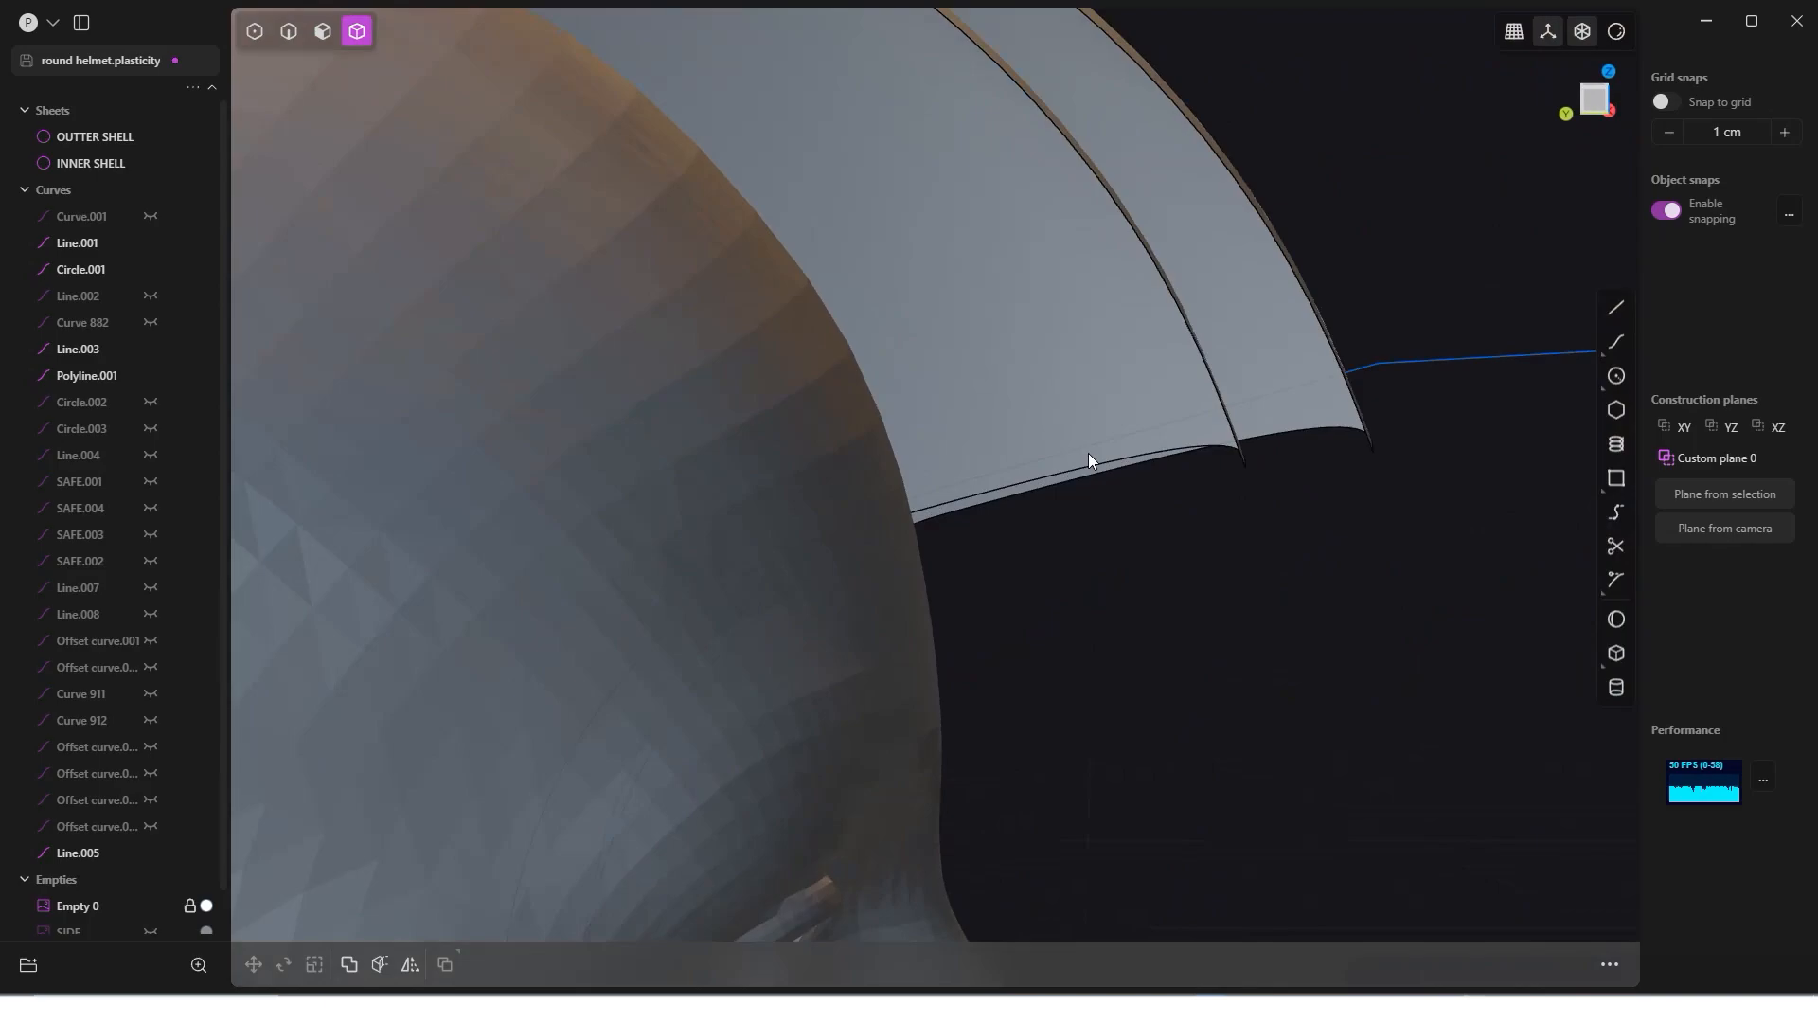
click(1590, 106)
scroll(1316, 445, up, 6)
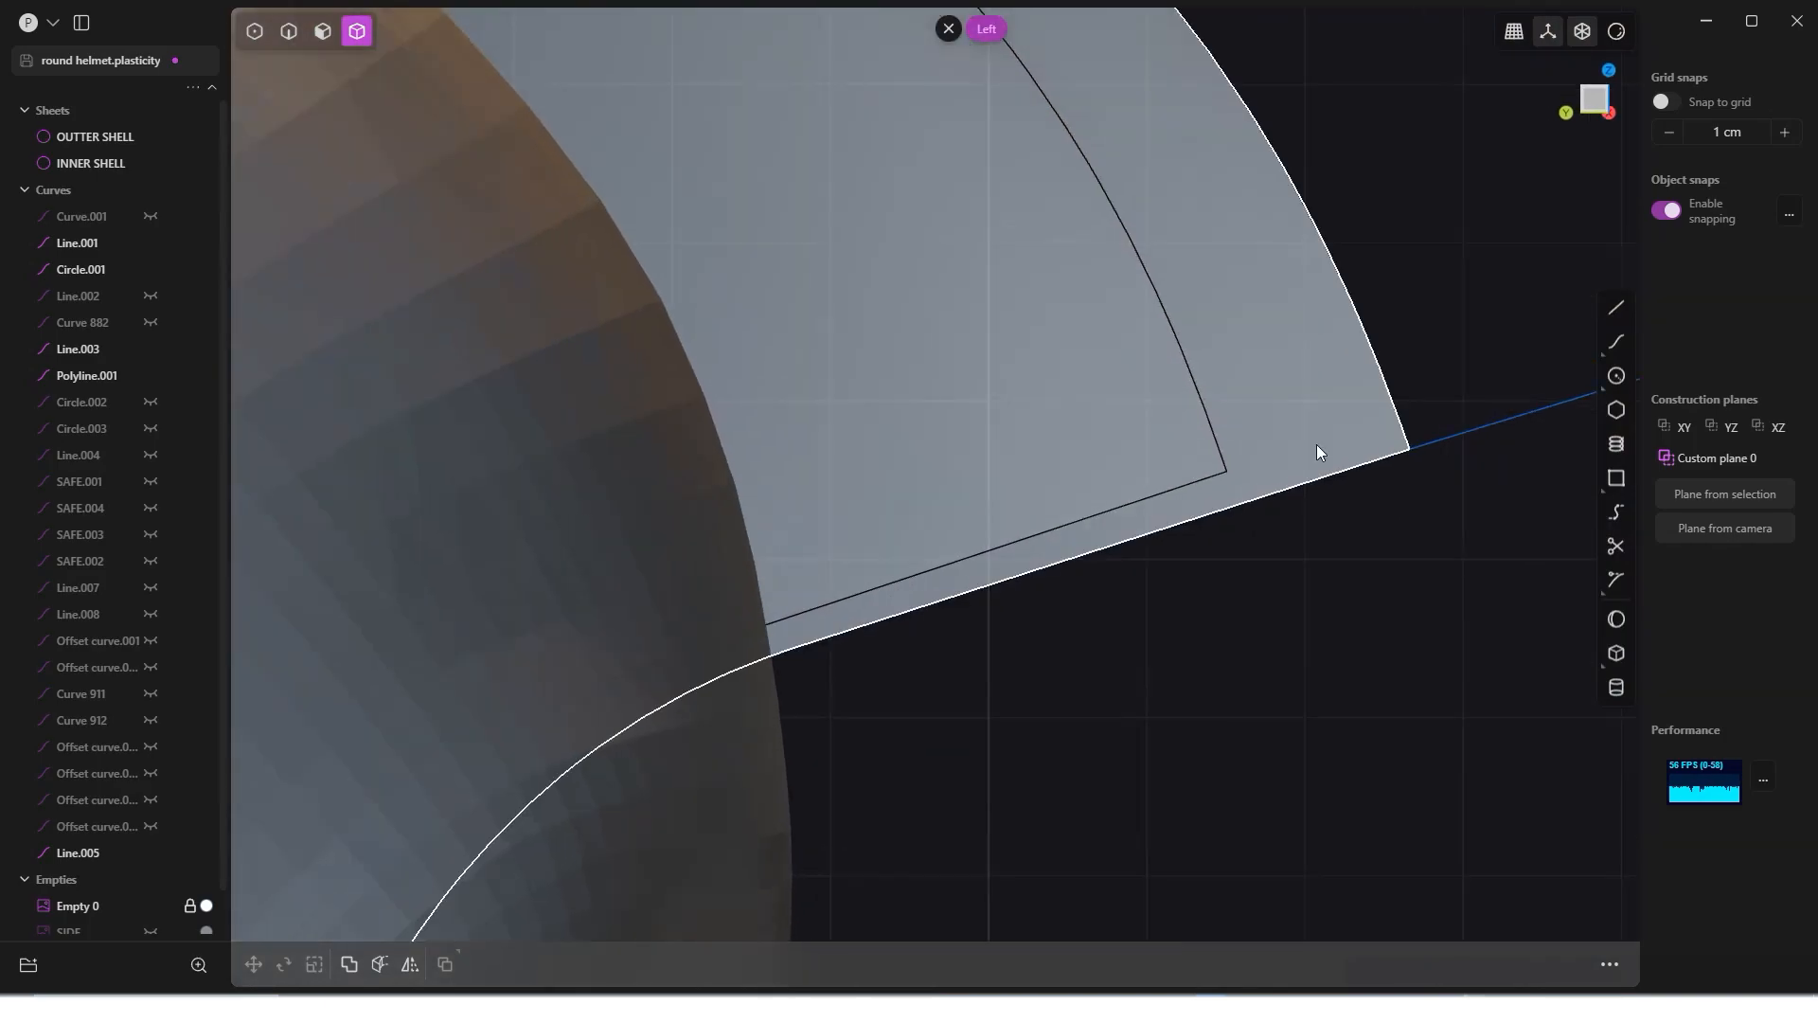
scroll(1064, 423, up, 2)
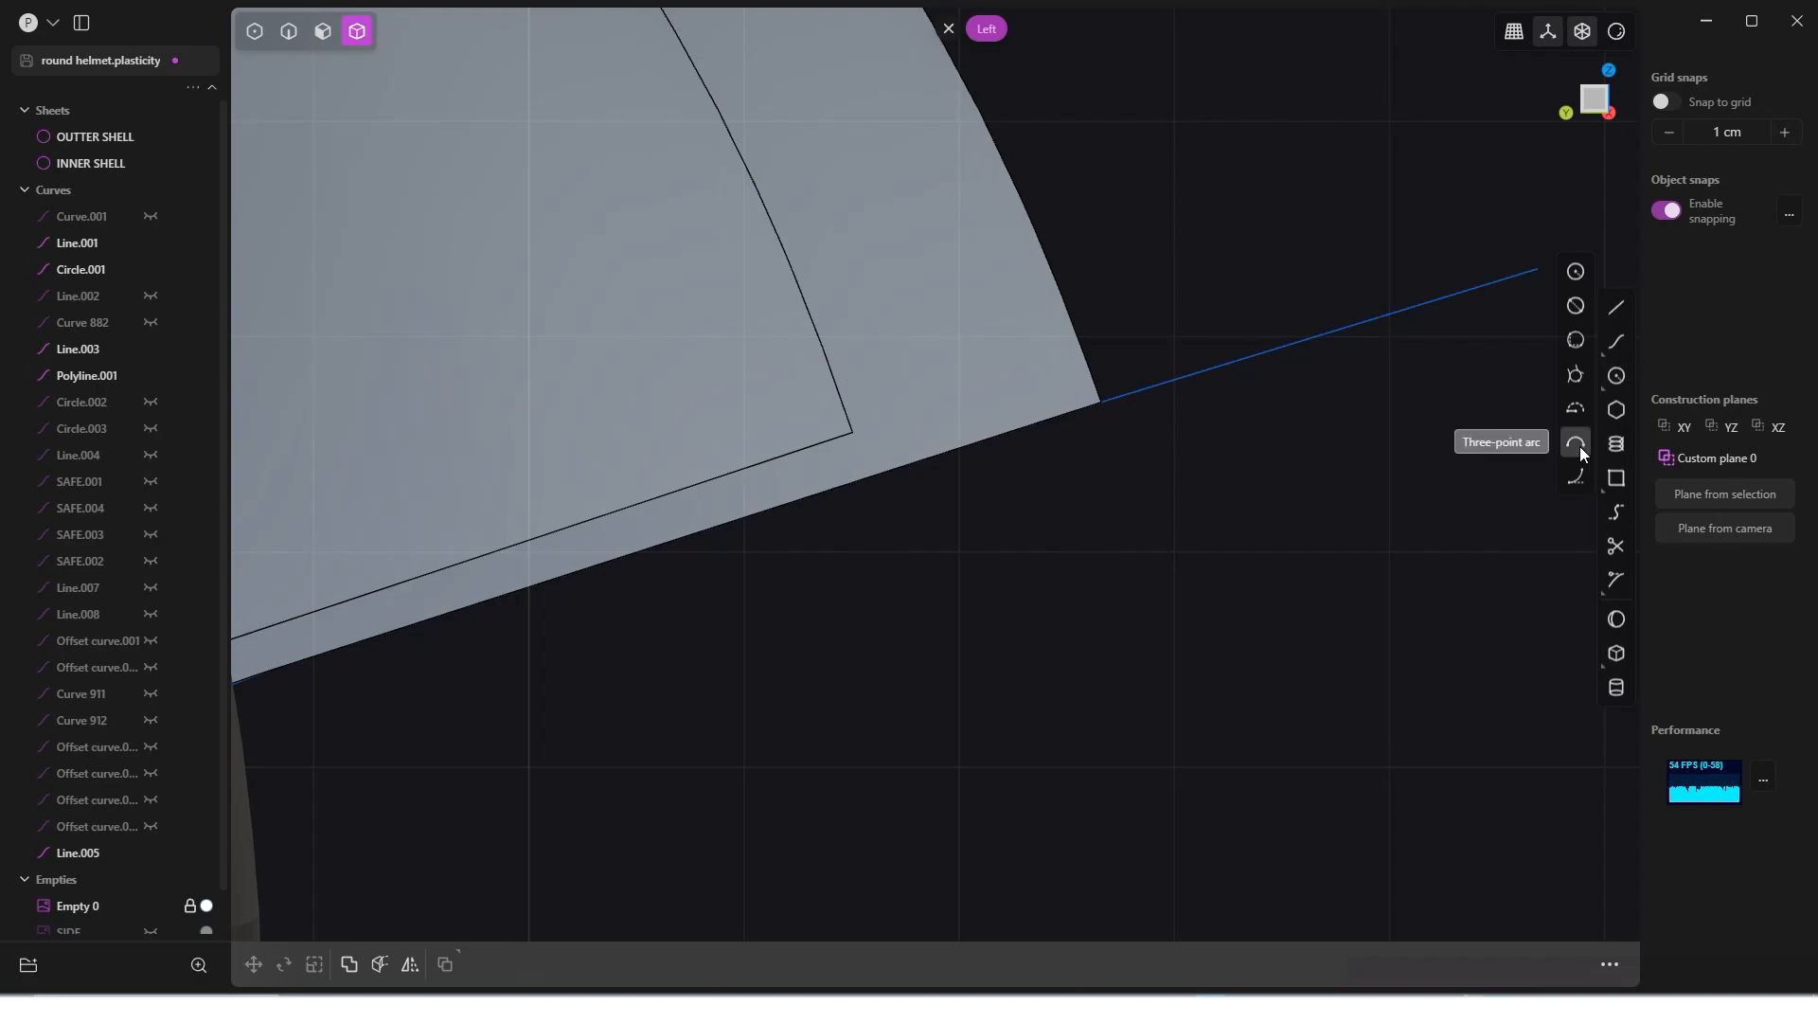
click(1577, 444)
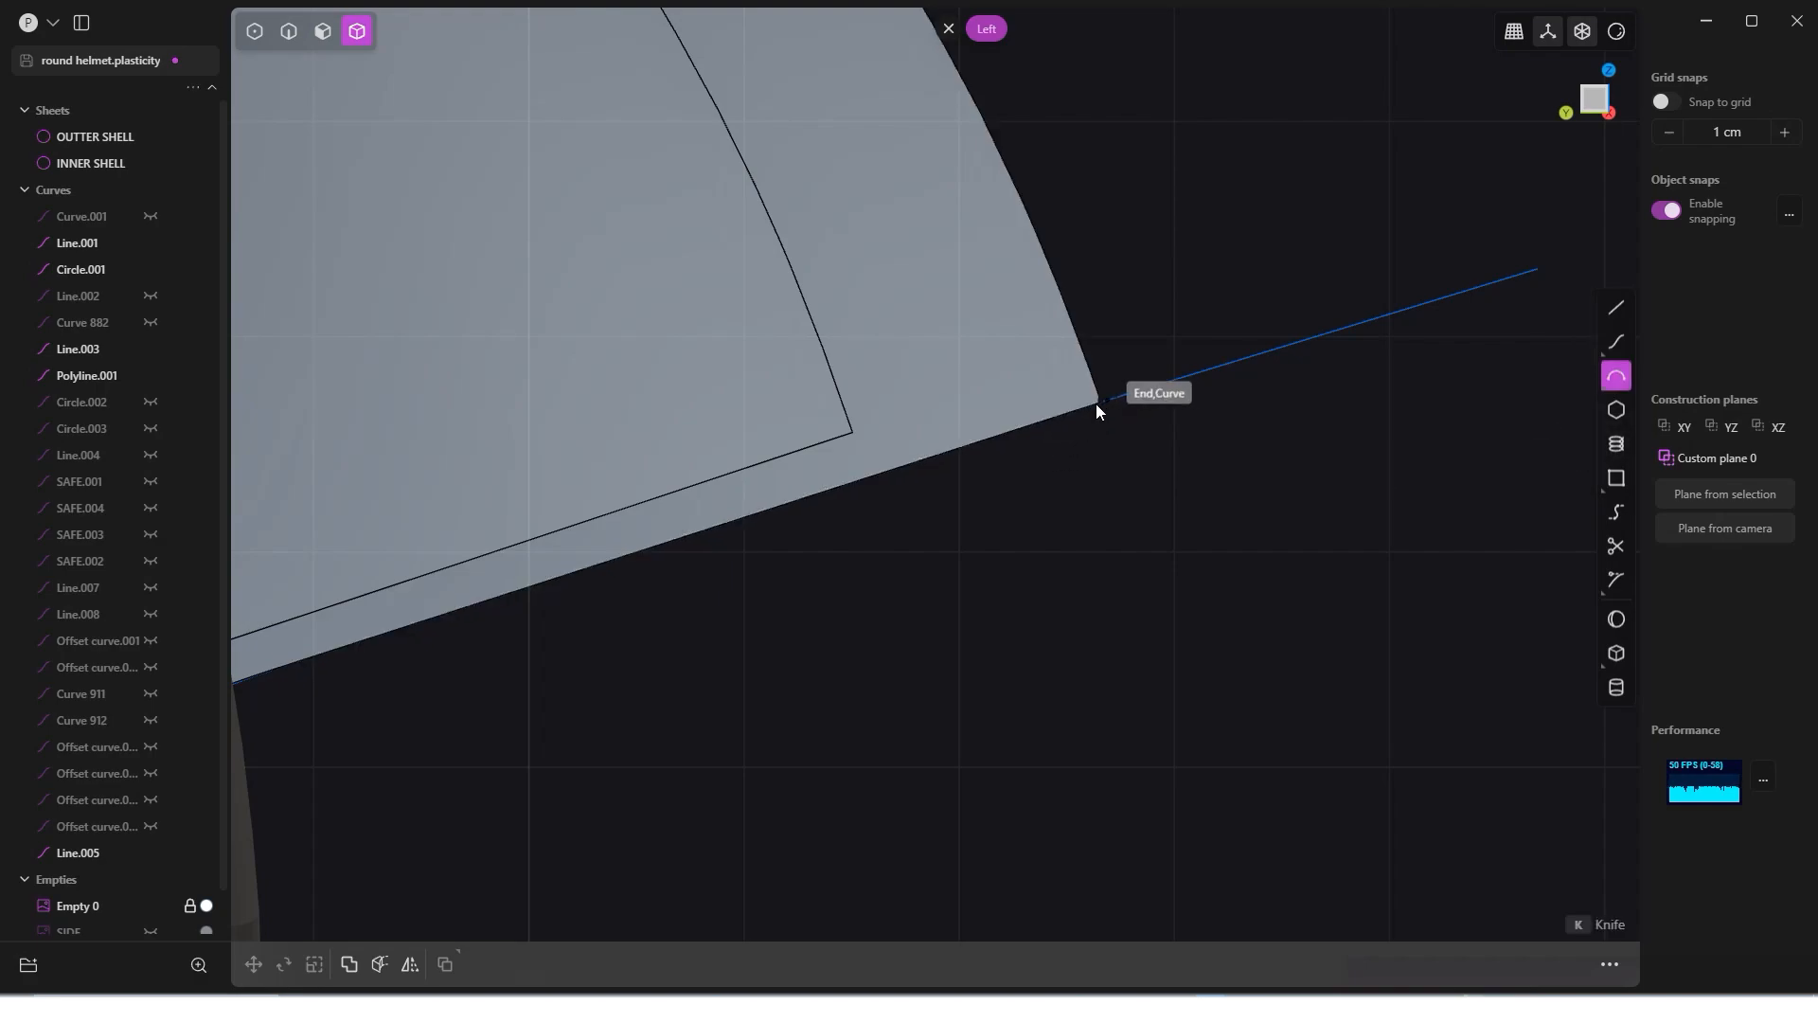
middle_drag(1075, 446, 1066, 466)
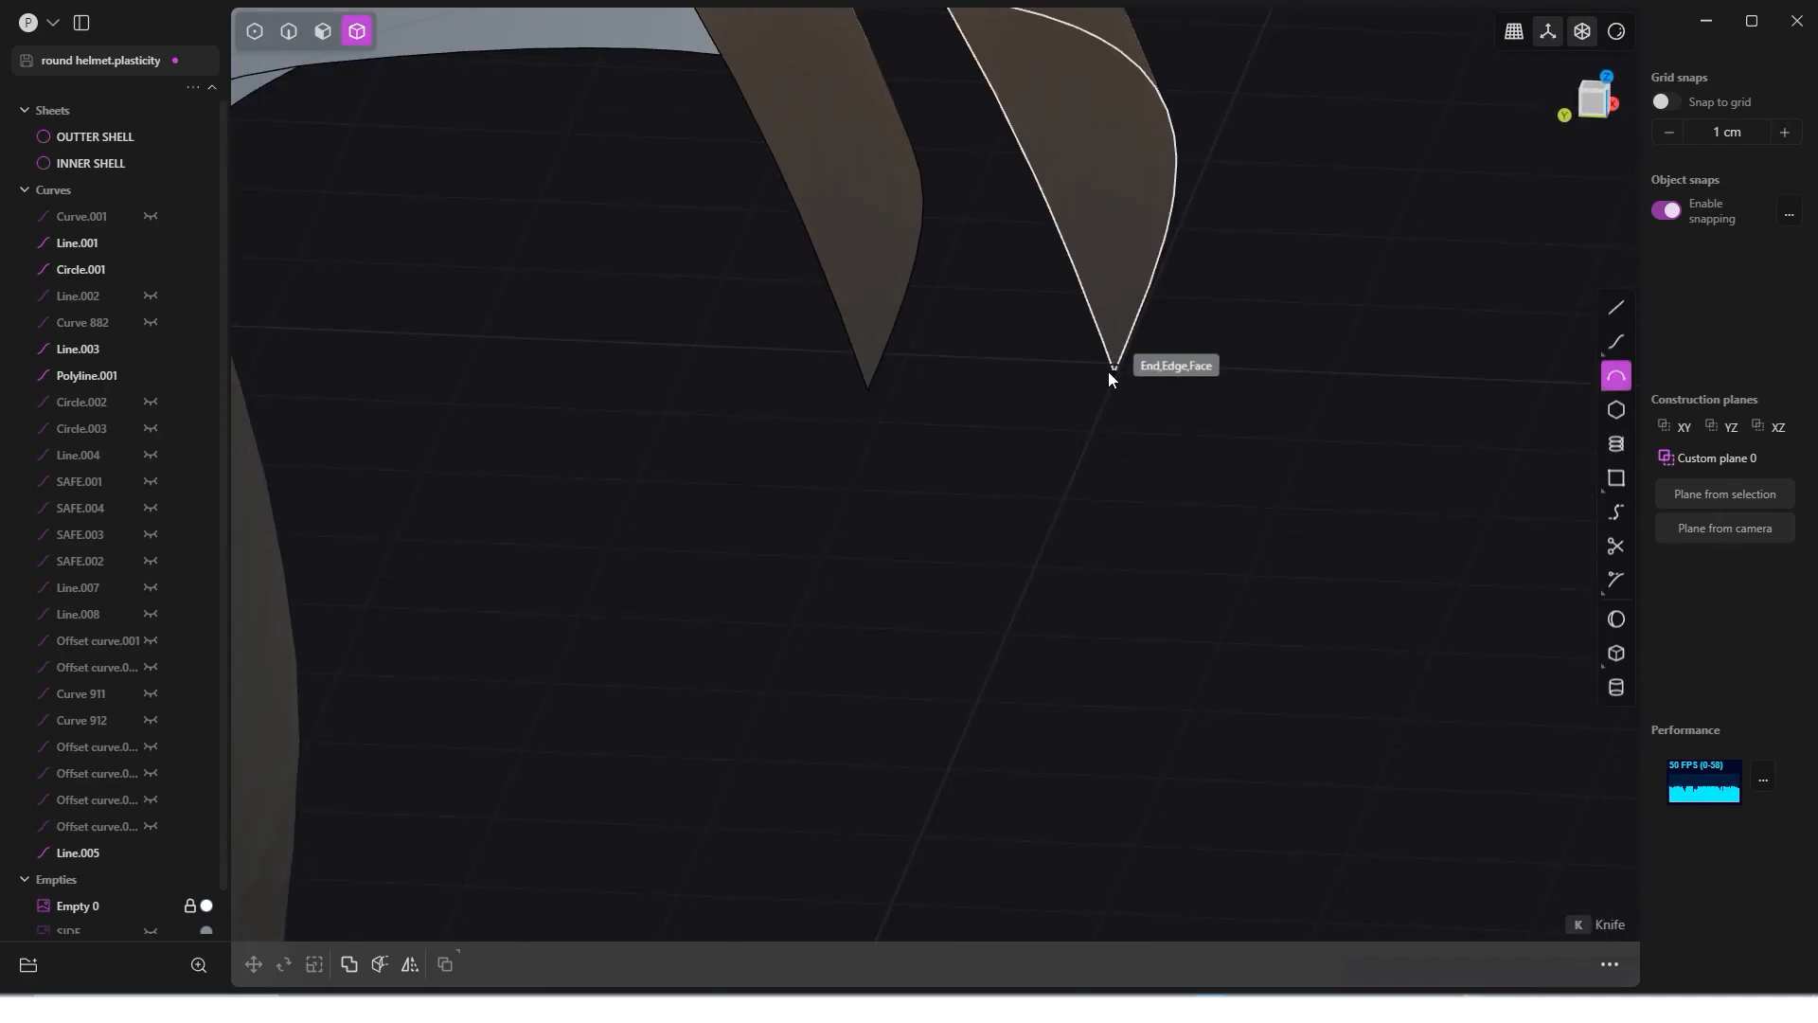
click(864, 389)
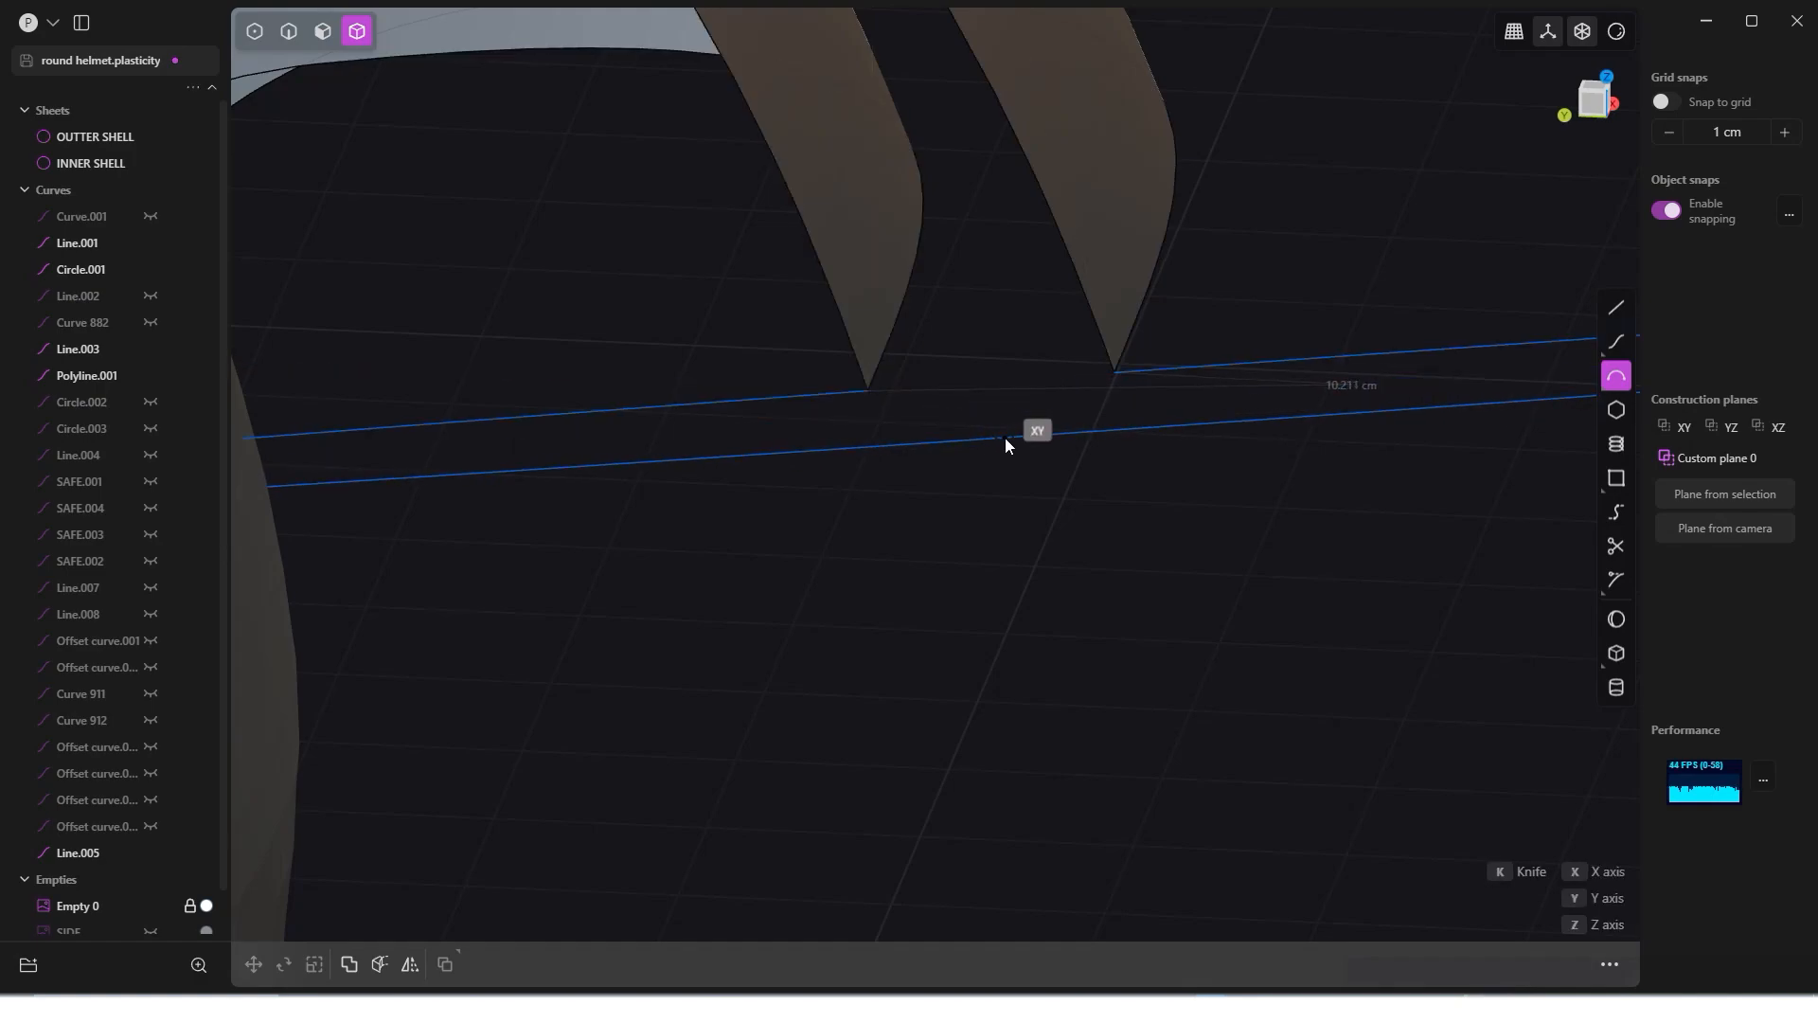
key(KP_3)
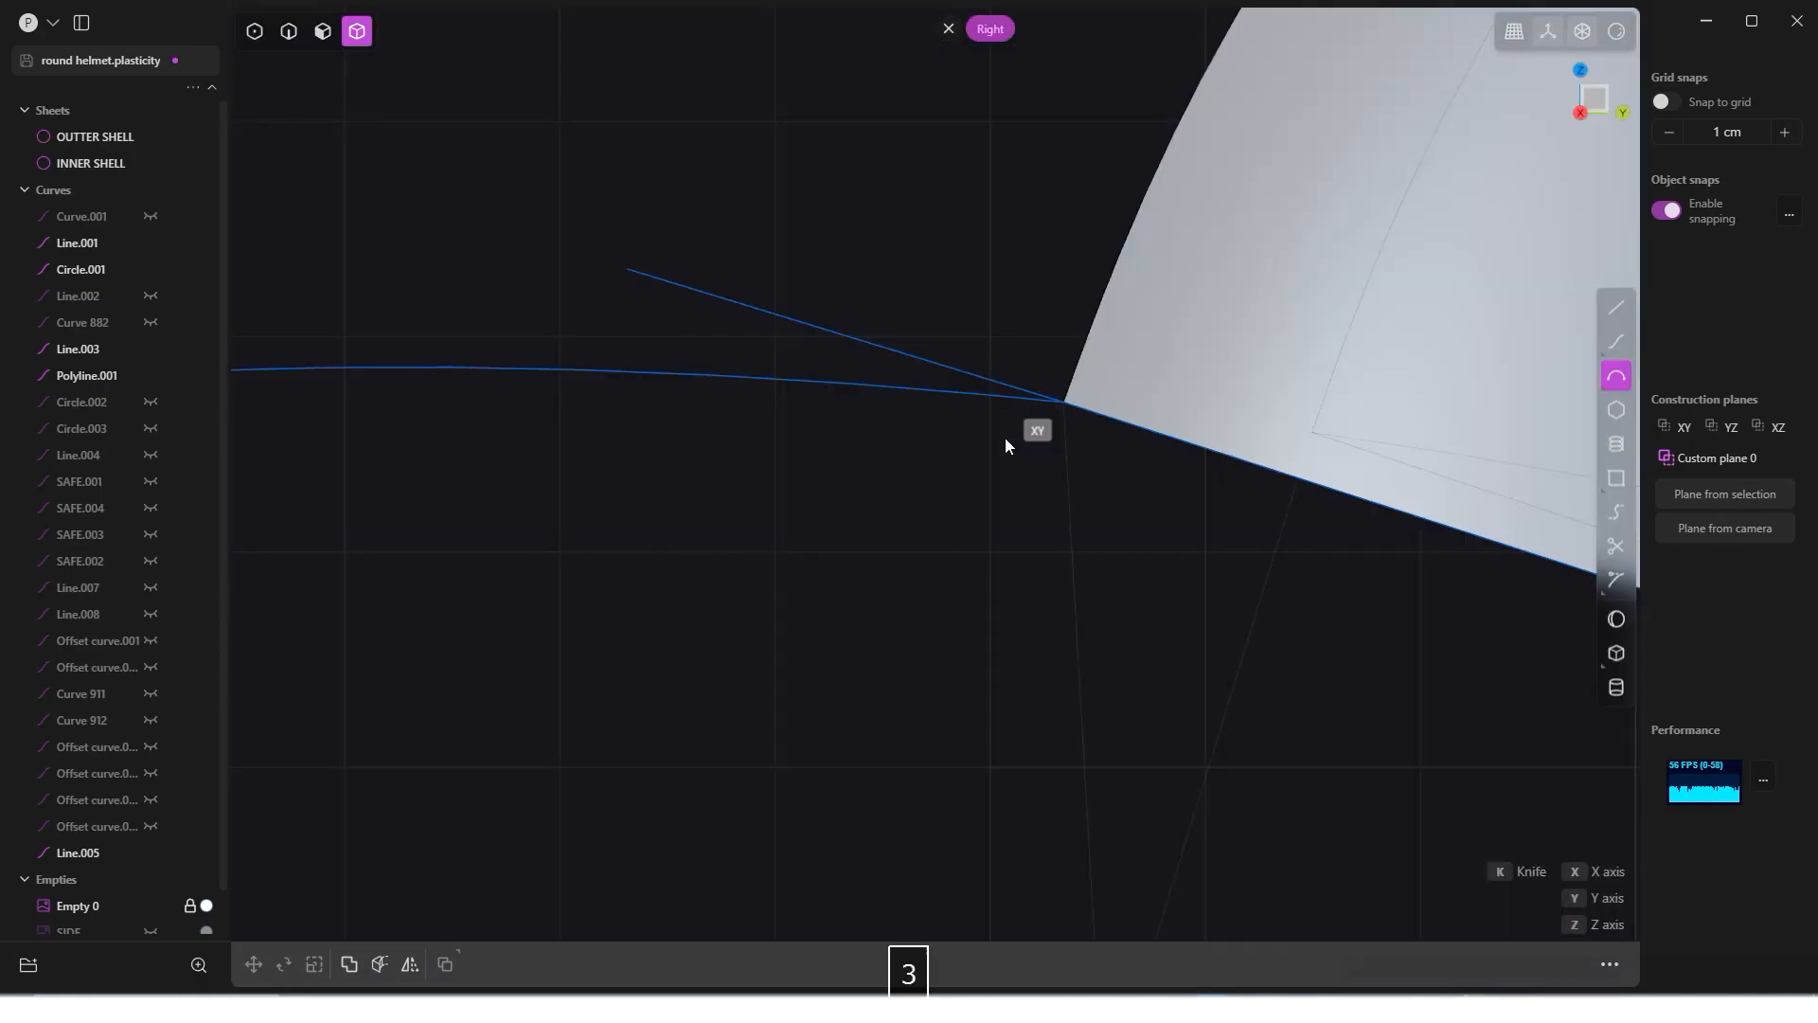
scroll(1081, 418, up, 4)
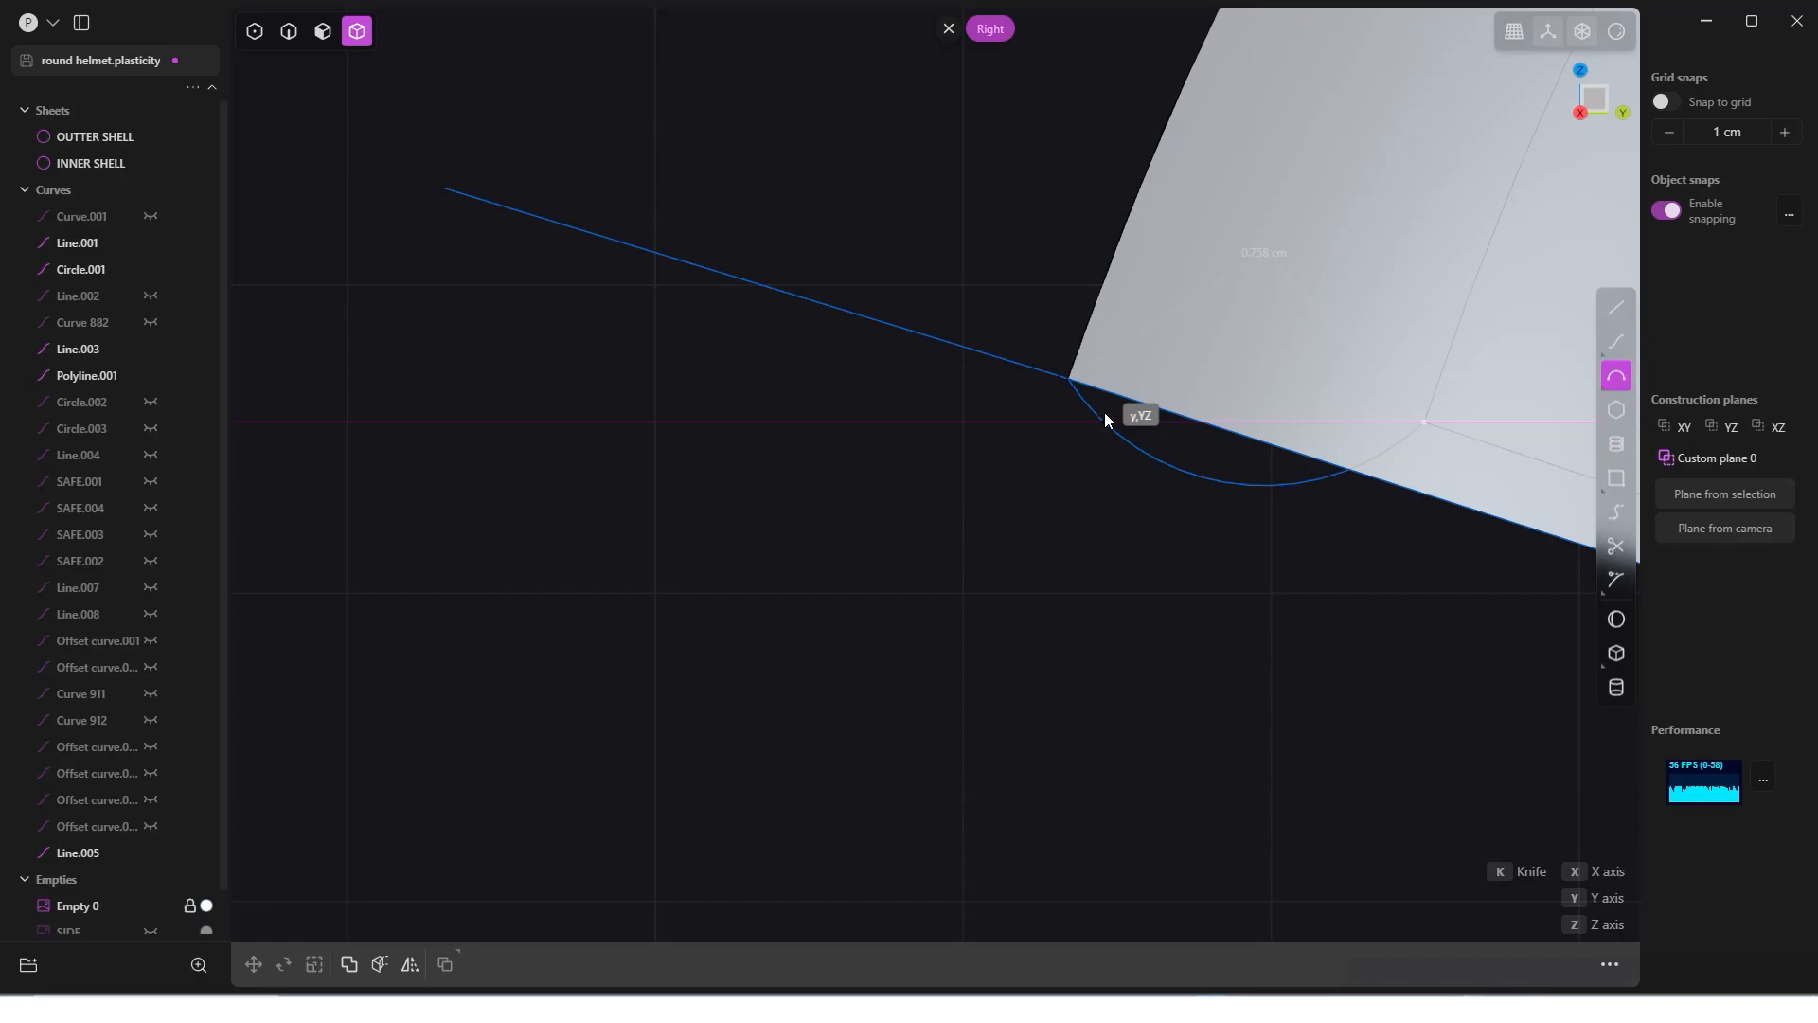
click(1104, 417)
Step: Draw a three-point arc of about 0.17 cm radius in the left view, joining the nape corners of OUTTER SHELL and INNER SHELL
middle_drag(1099, 426, 1178, 218)
scroll(1203, 451, down, 6)
scroll(1178, 218, down, 3)
middle_drag(1123, 437, 922, 507)
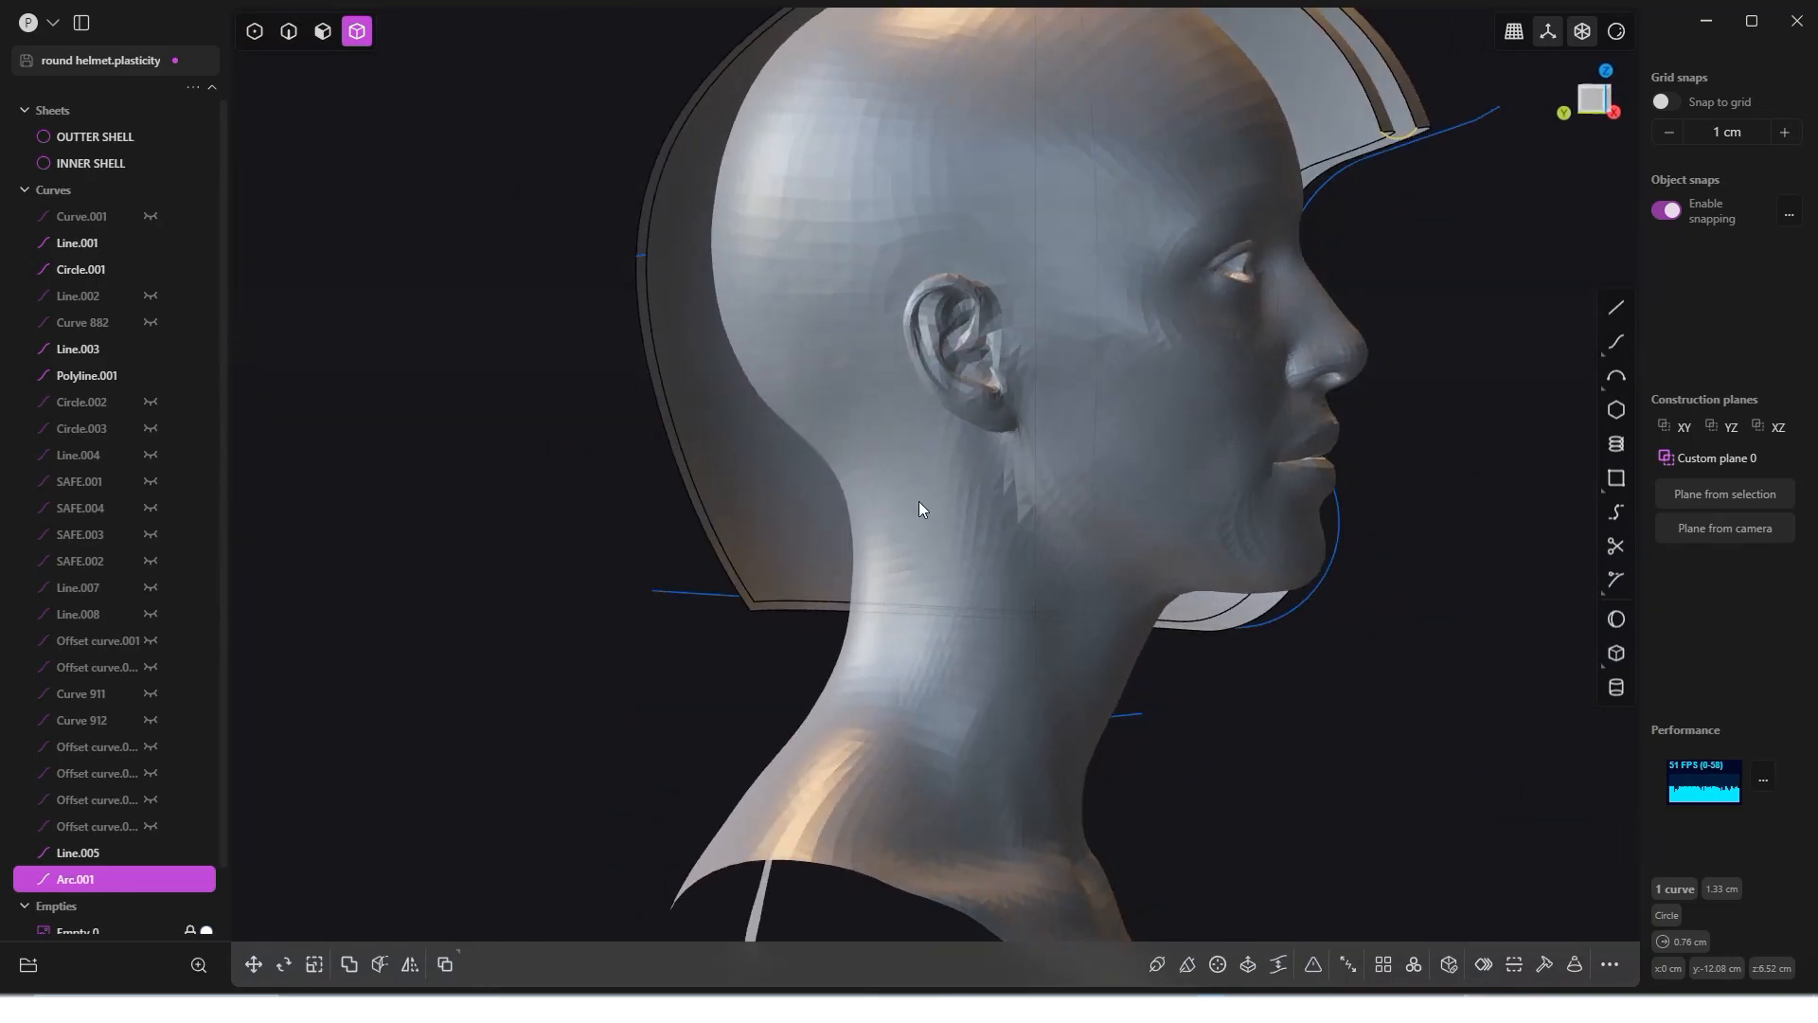
scroll(754, 630, up, 8)
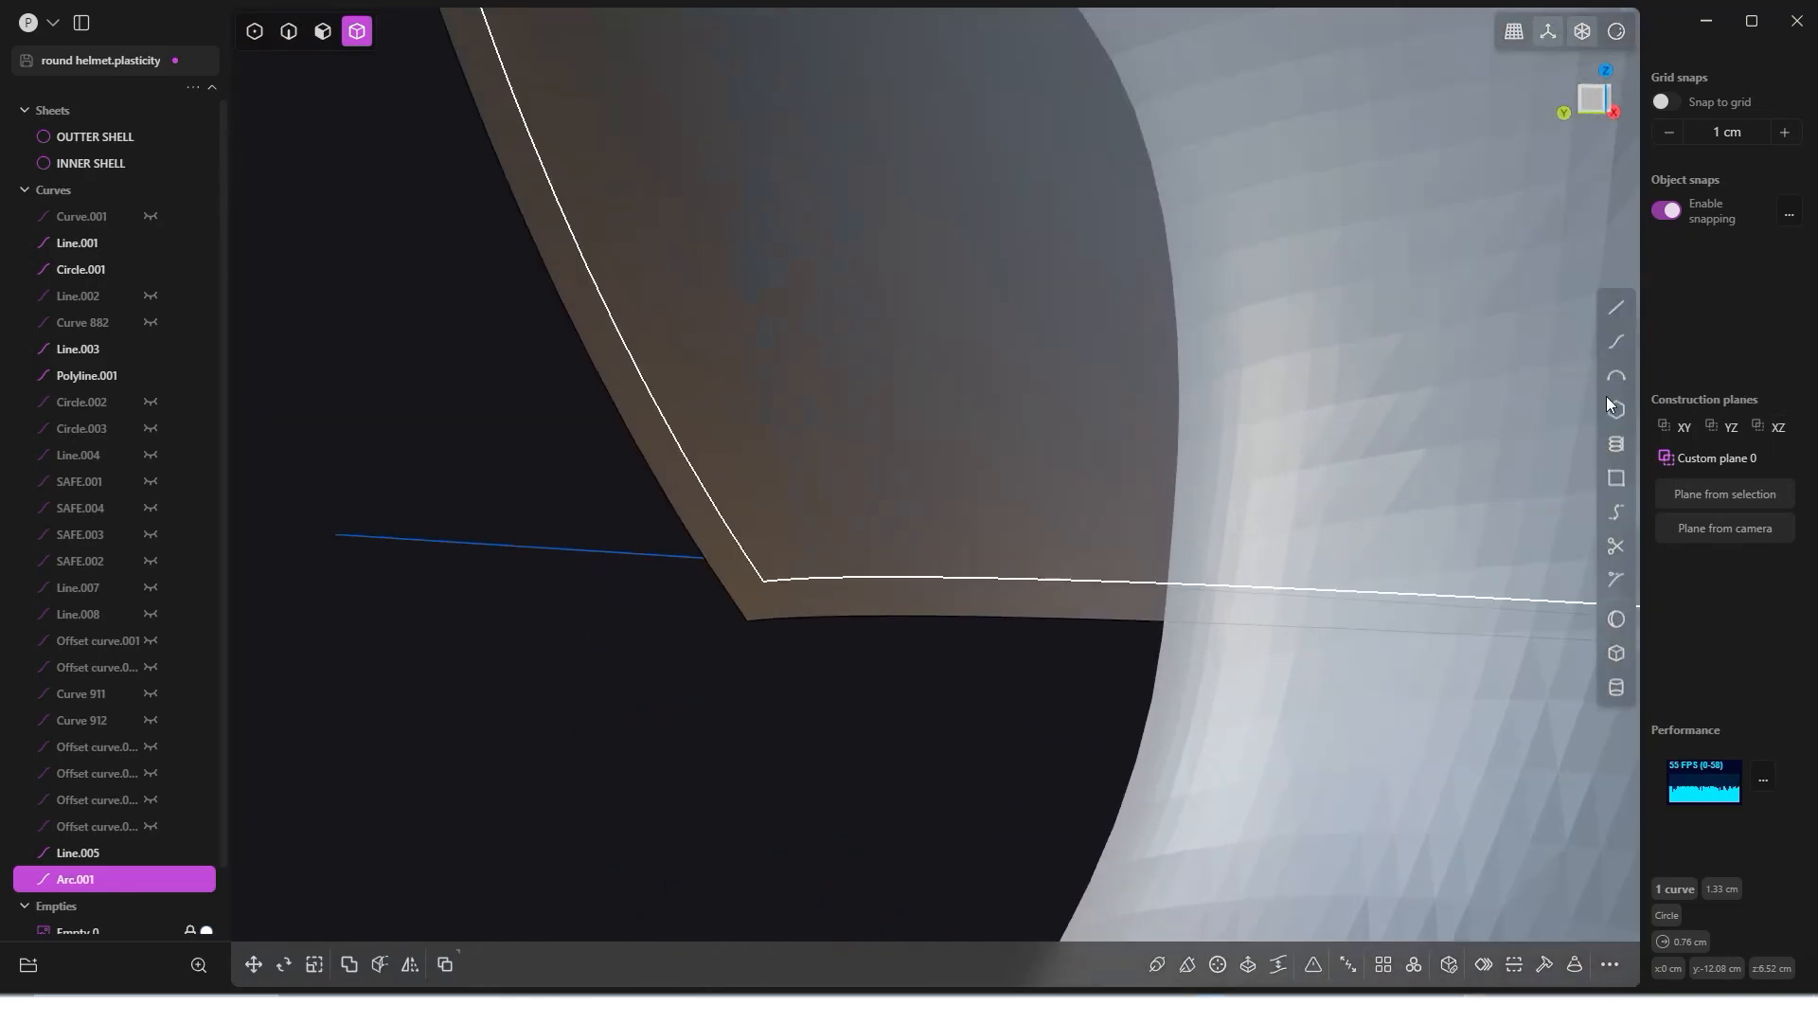
click(1617, 377)
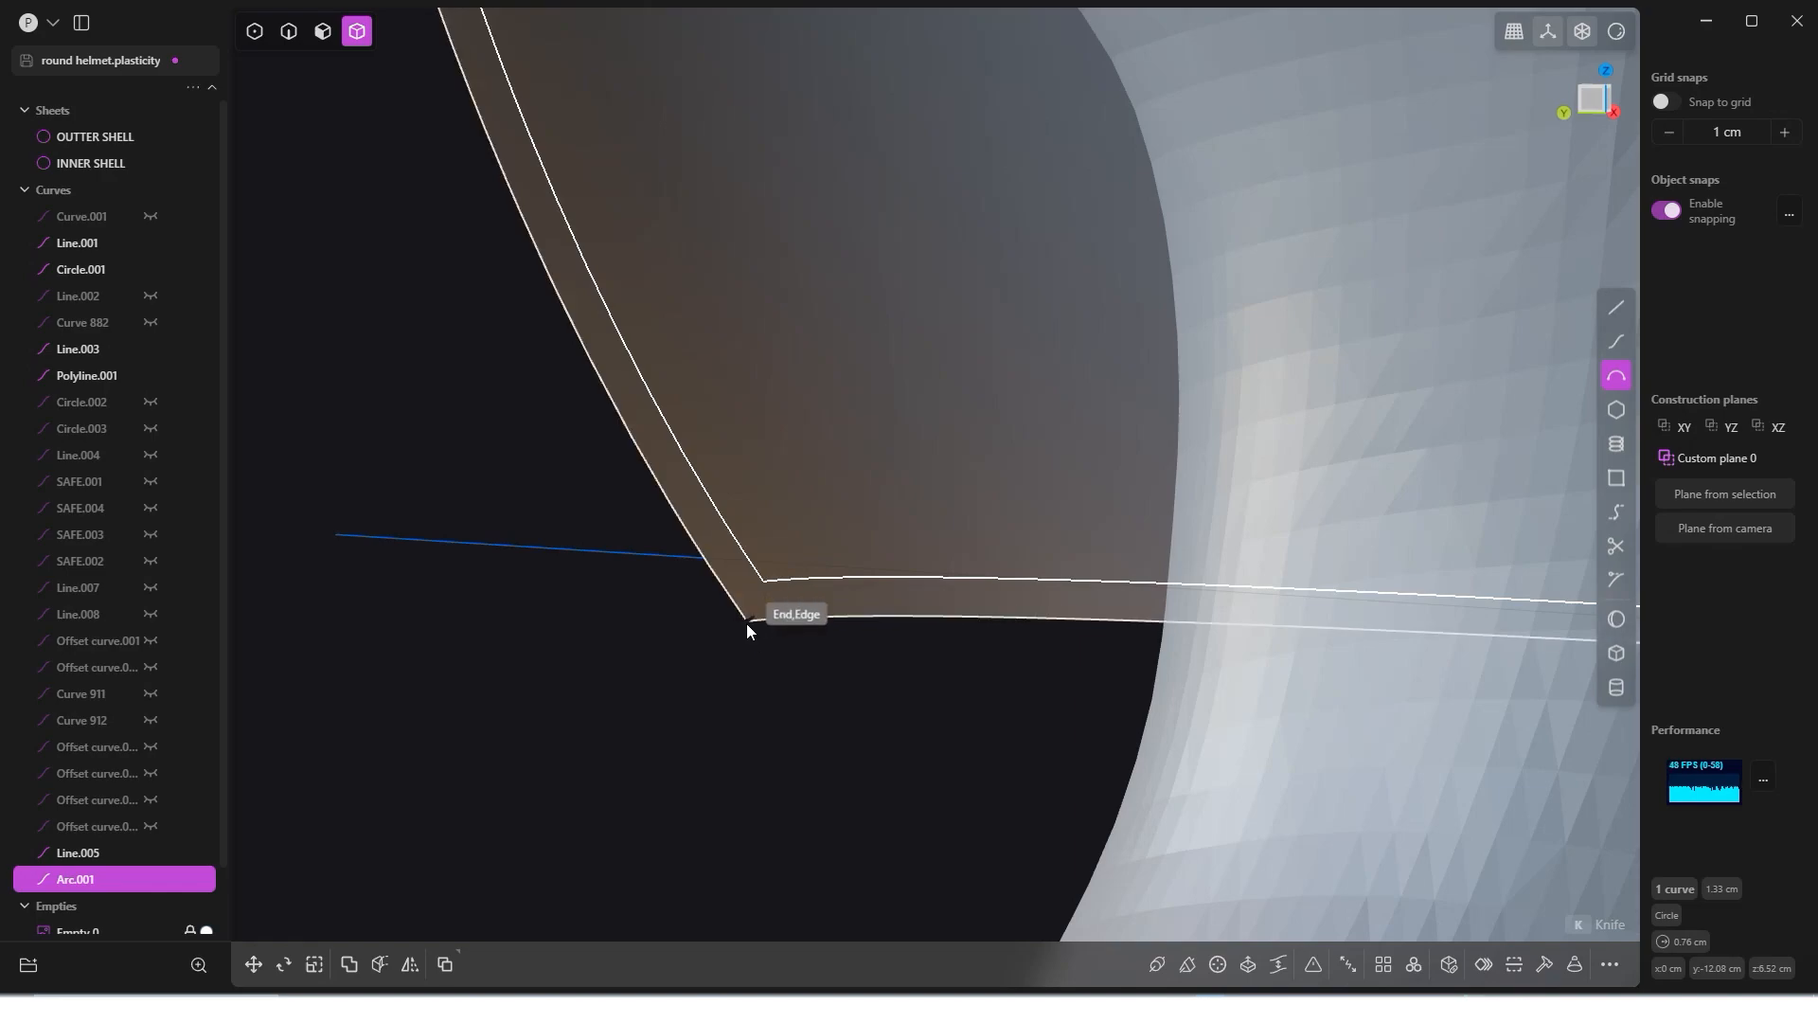
click(748, 621)
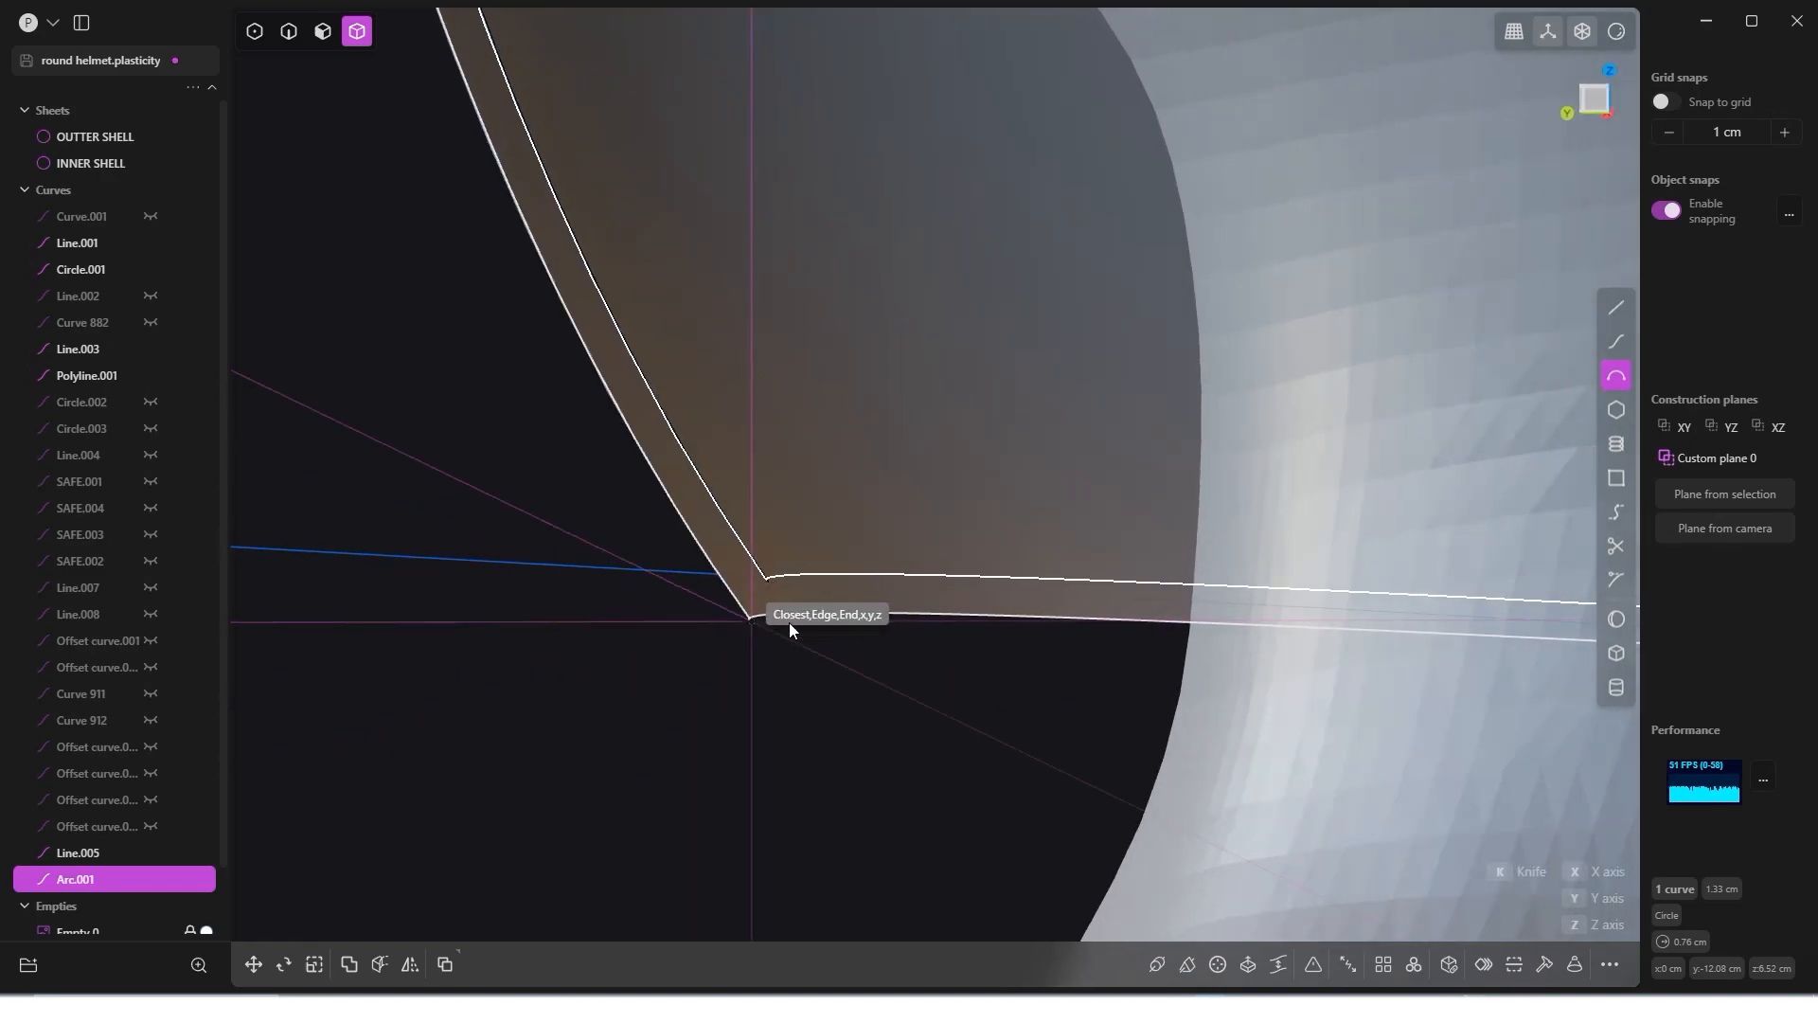
mouse_move(788, 622)
middle_down()
mouse_move(753, 648)
mouse_move(782, 645)
middle_up()
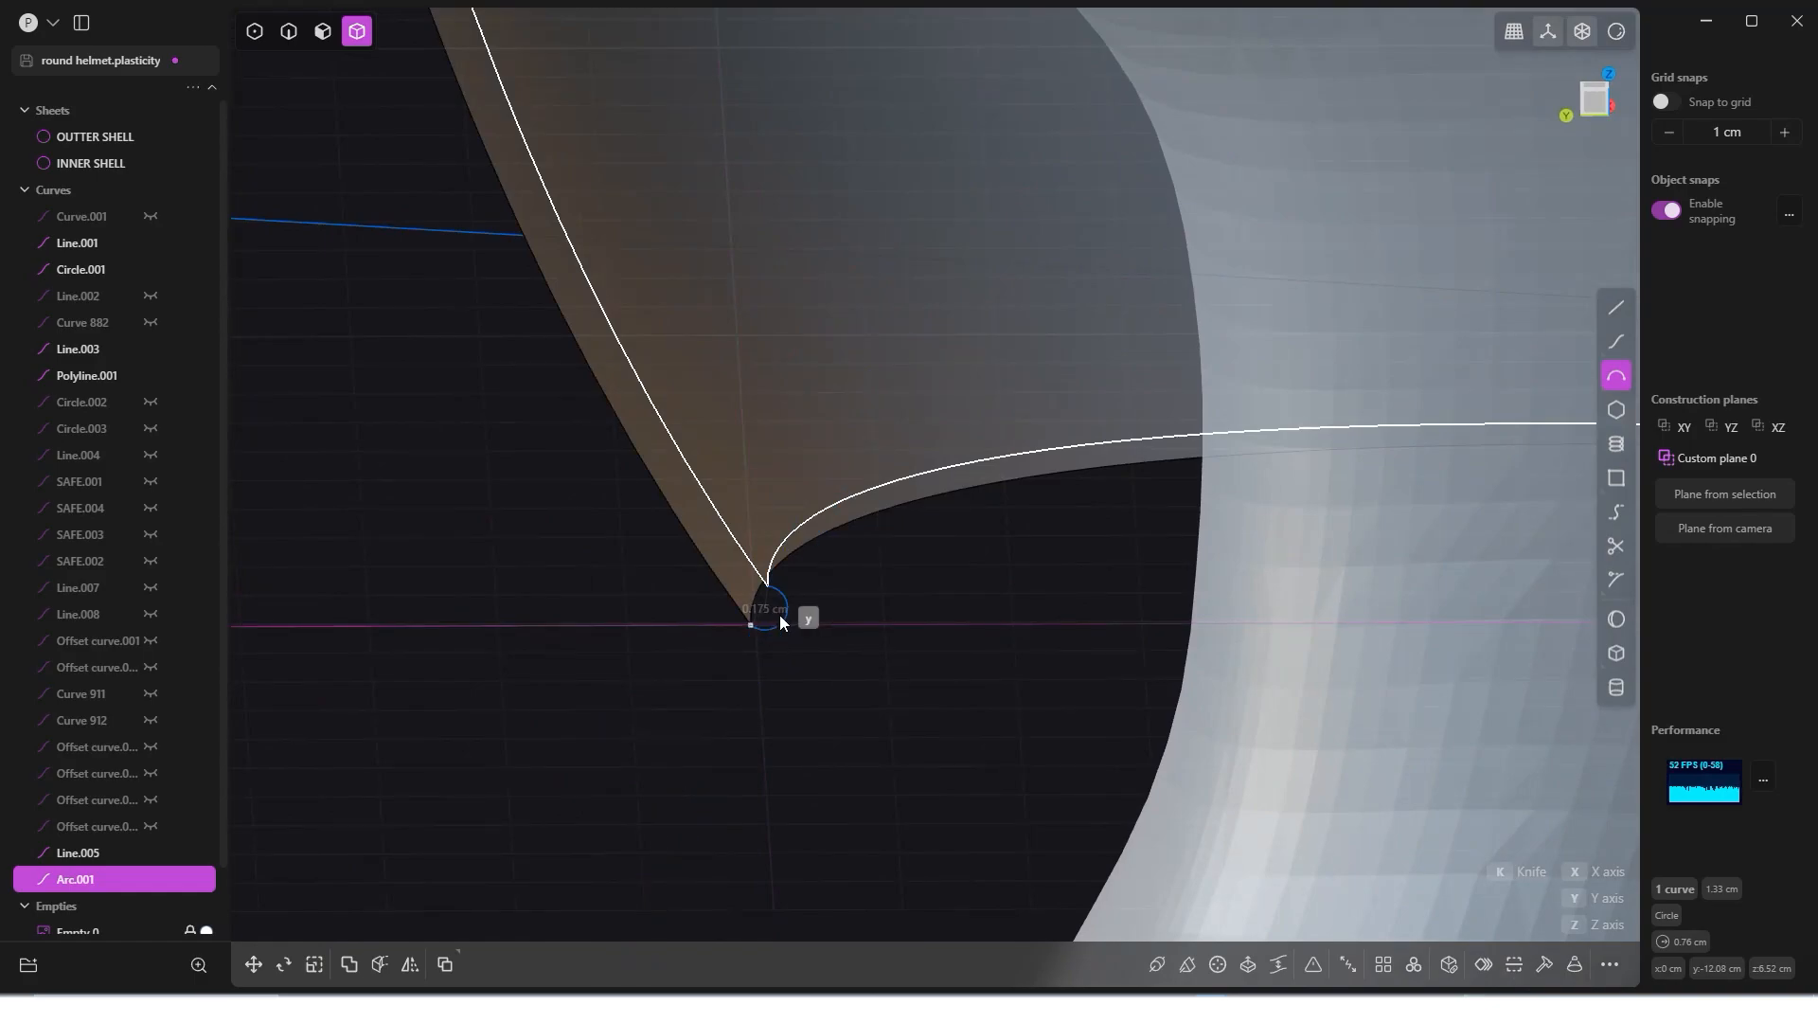
scroll(780, 615, up, 5)
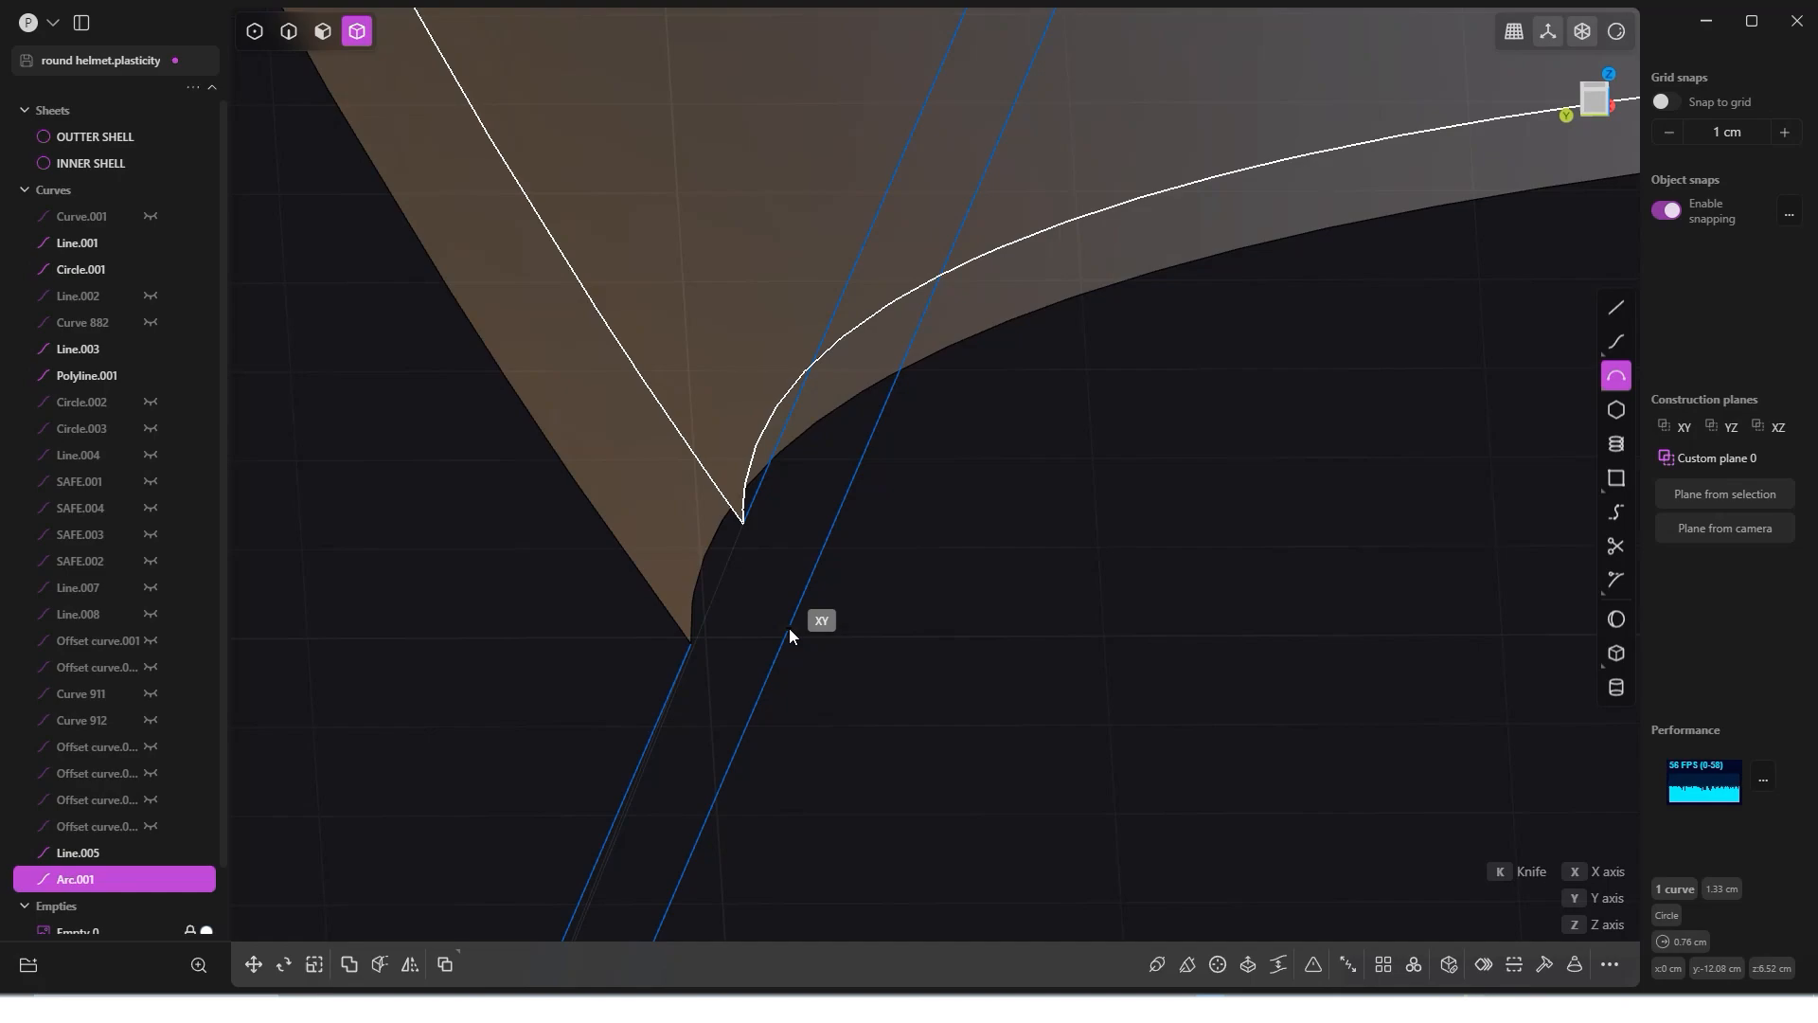
click(1598, 103)
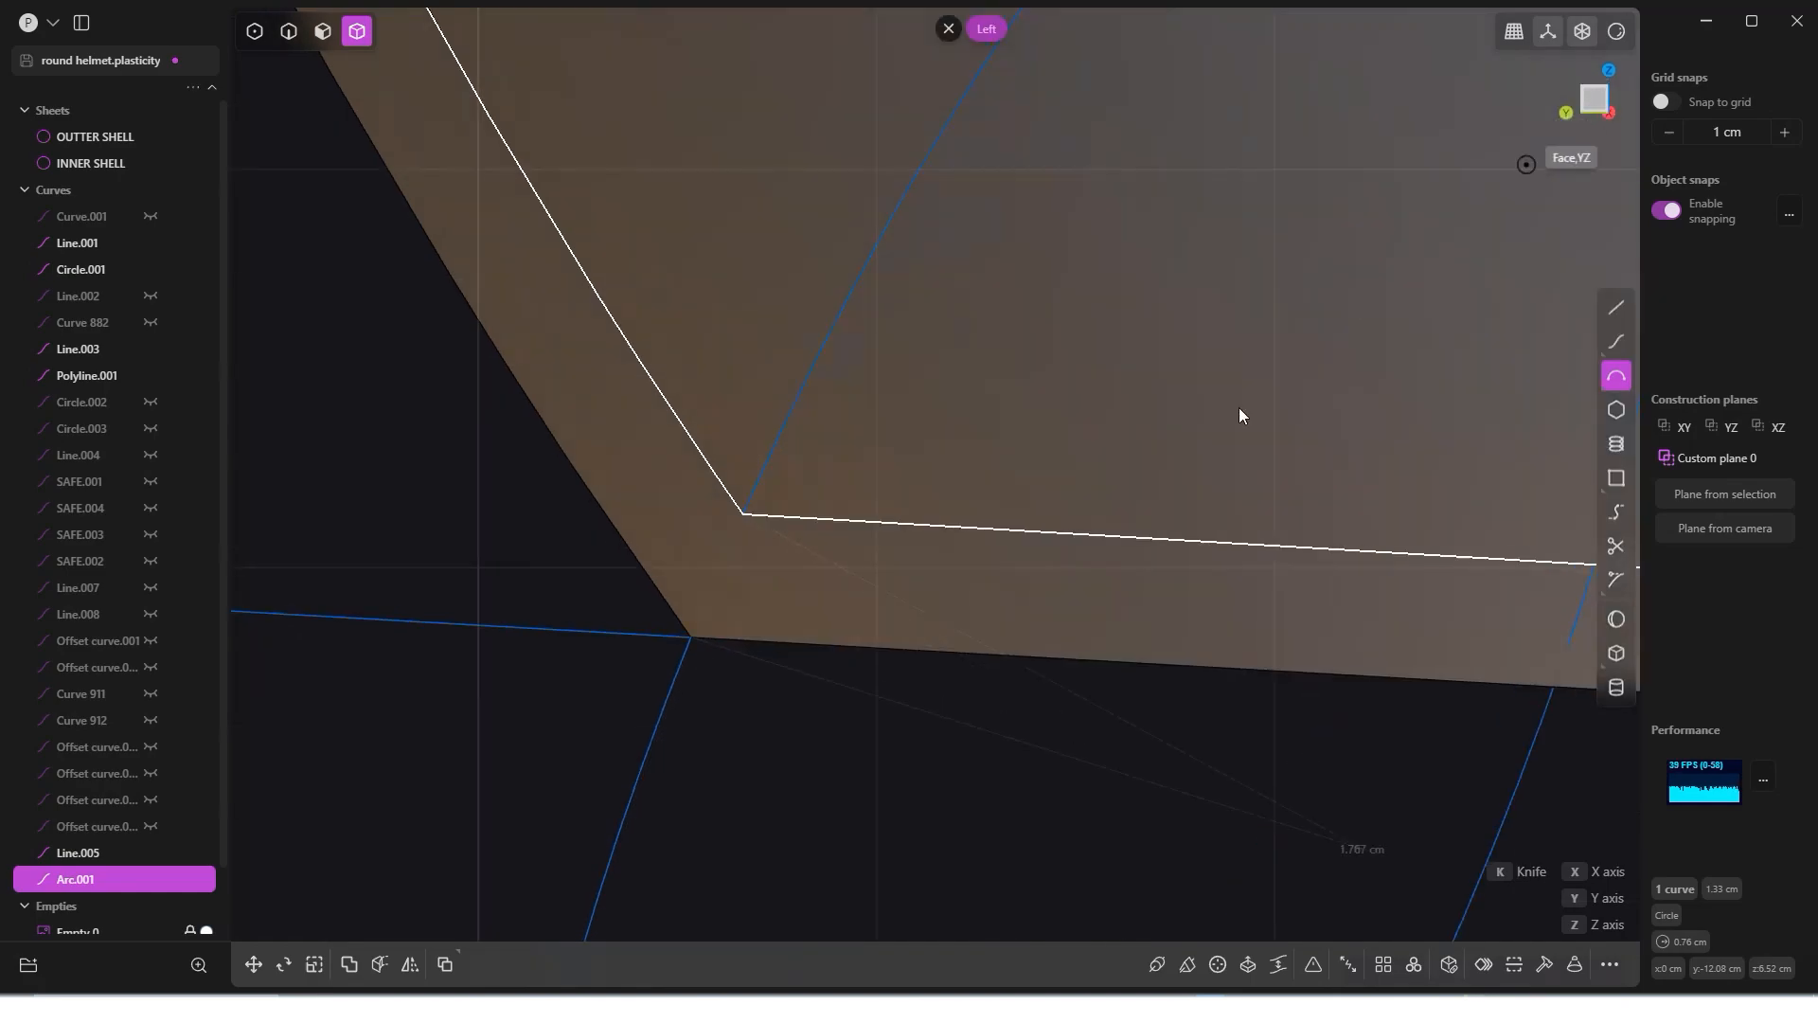
click(784, 619)
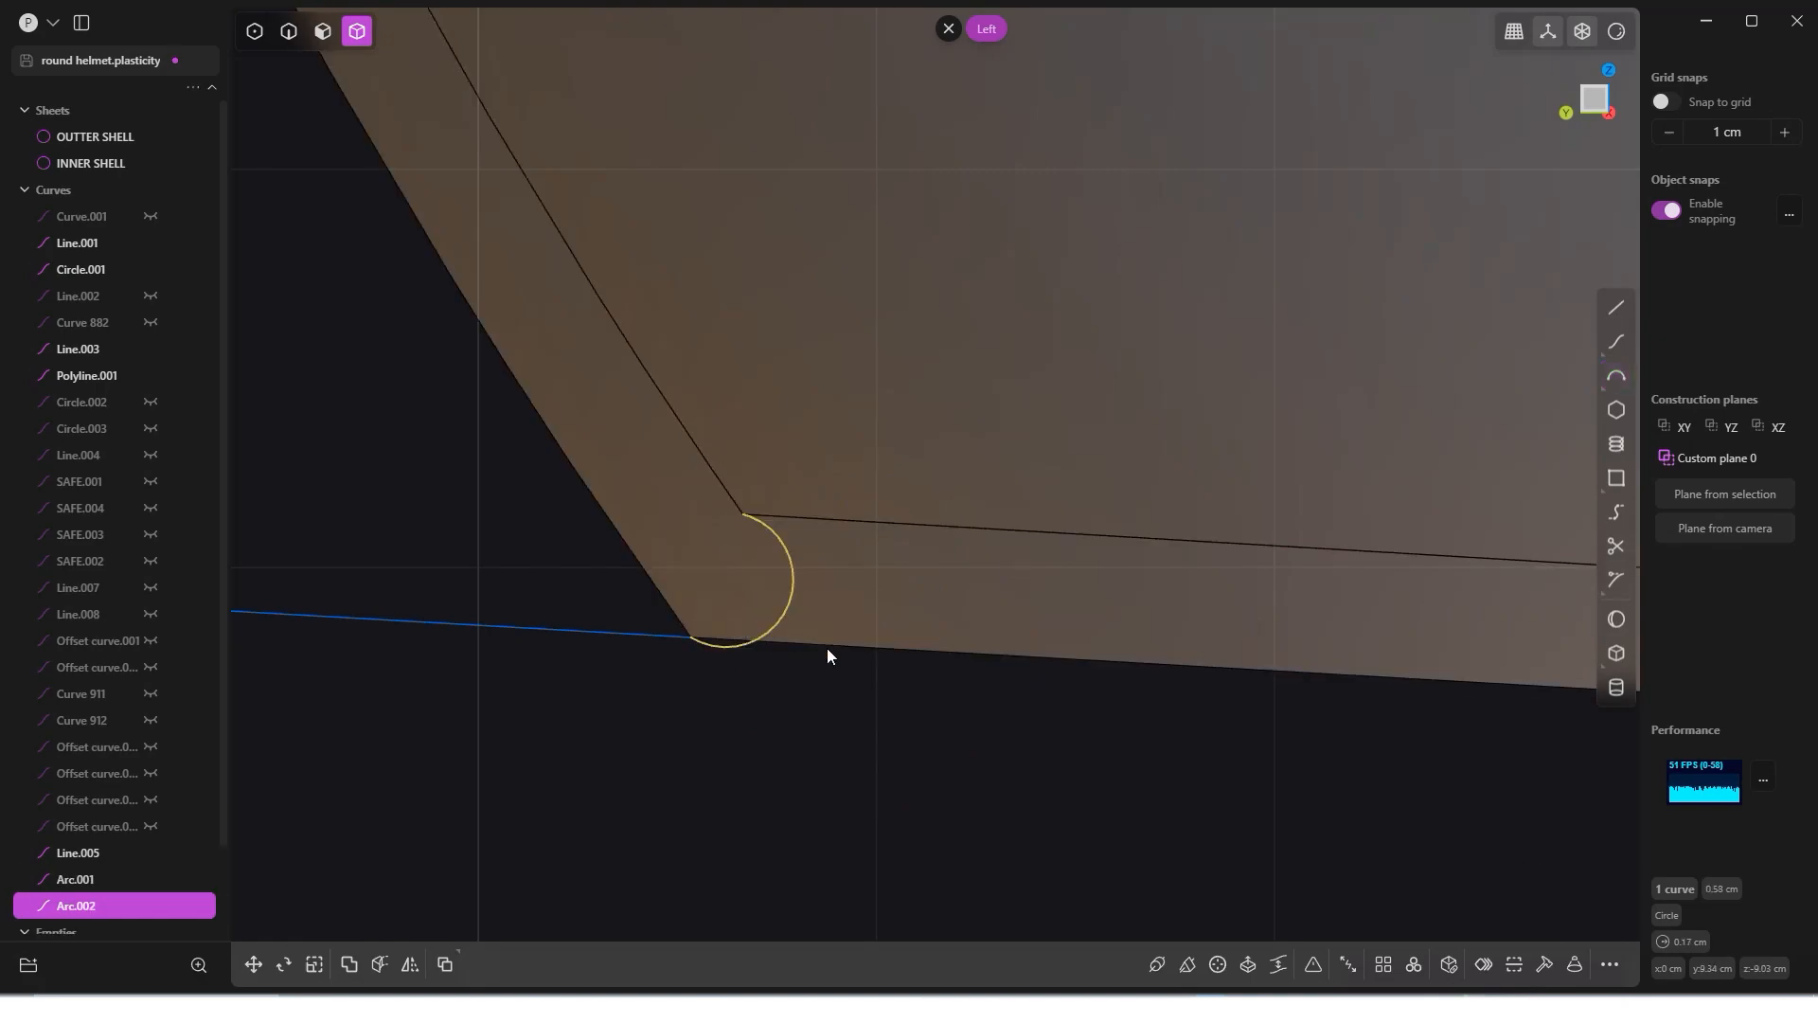
Step: Extrude the forehead and nape arcs together into short sheets across the symmetry plane, away from the shells
scroll(820, 649, down, 5)
middle_drag(816, 646, 1070, 441)
scroll(1008, 665, down, 5)
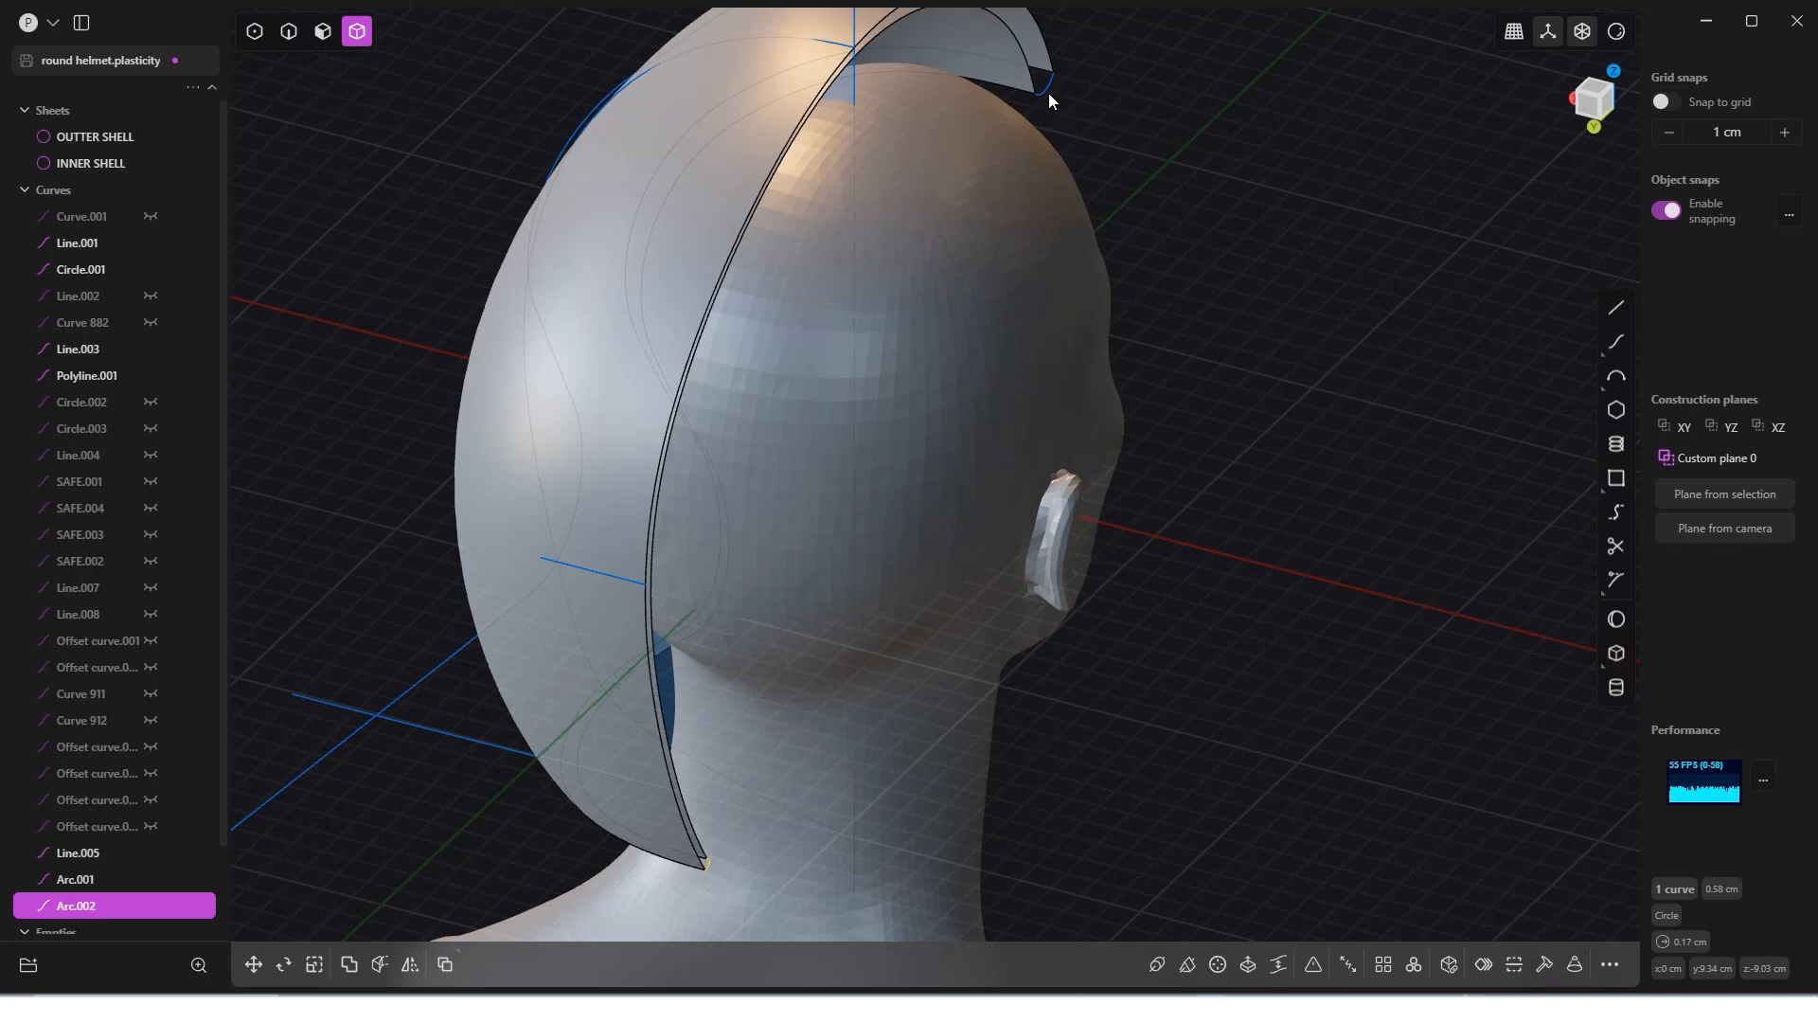
key(2)
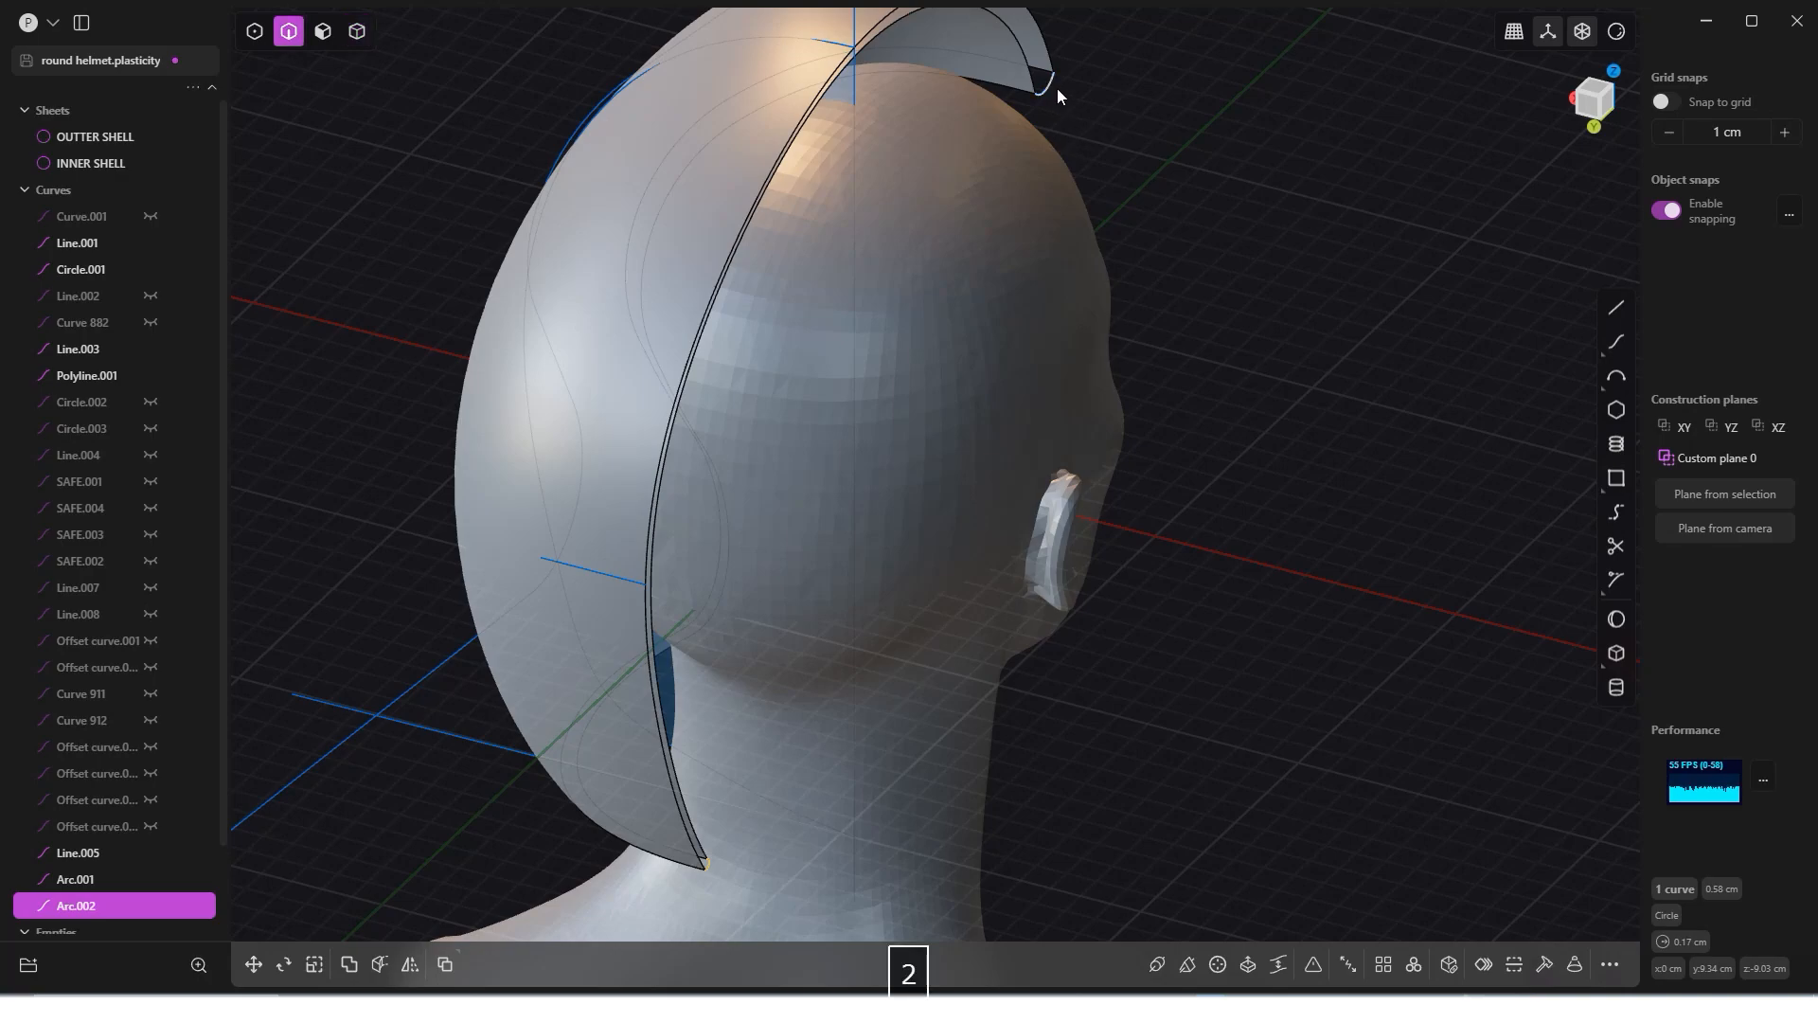
shift+click(1055, 87)
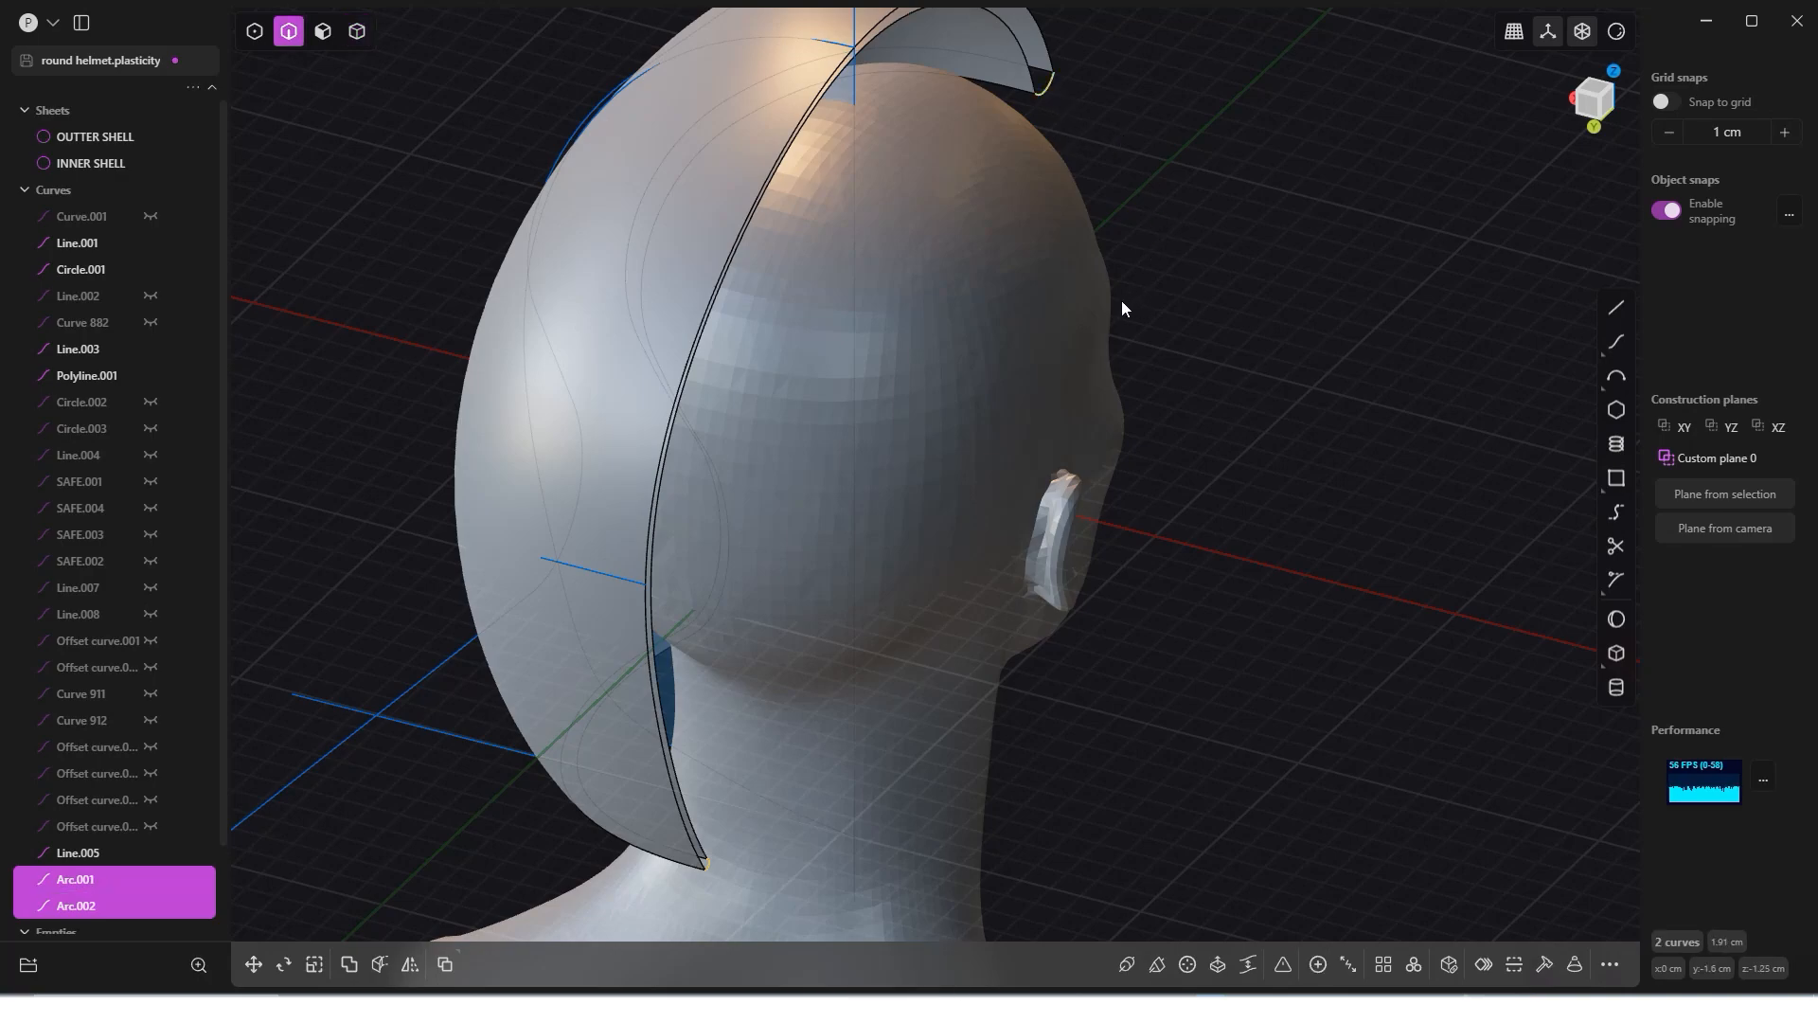
key(e)
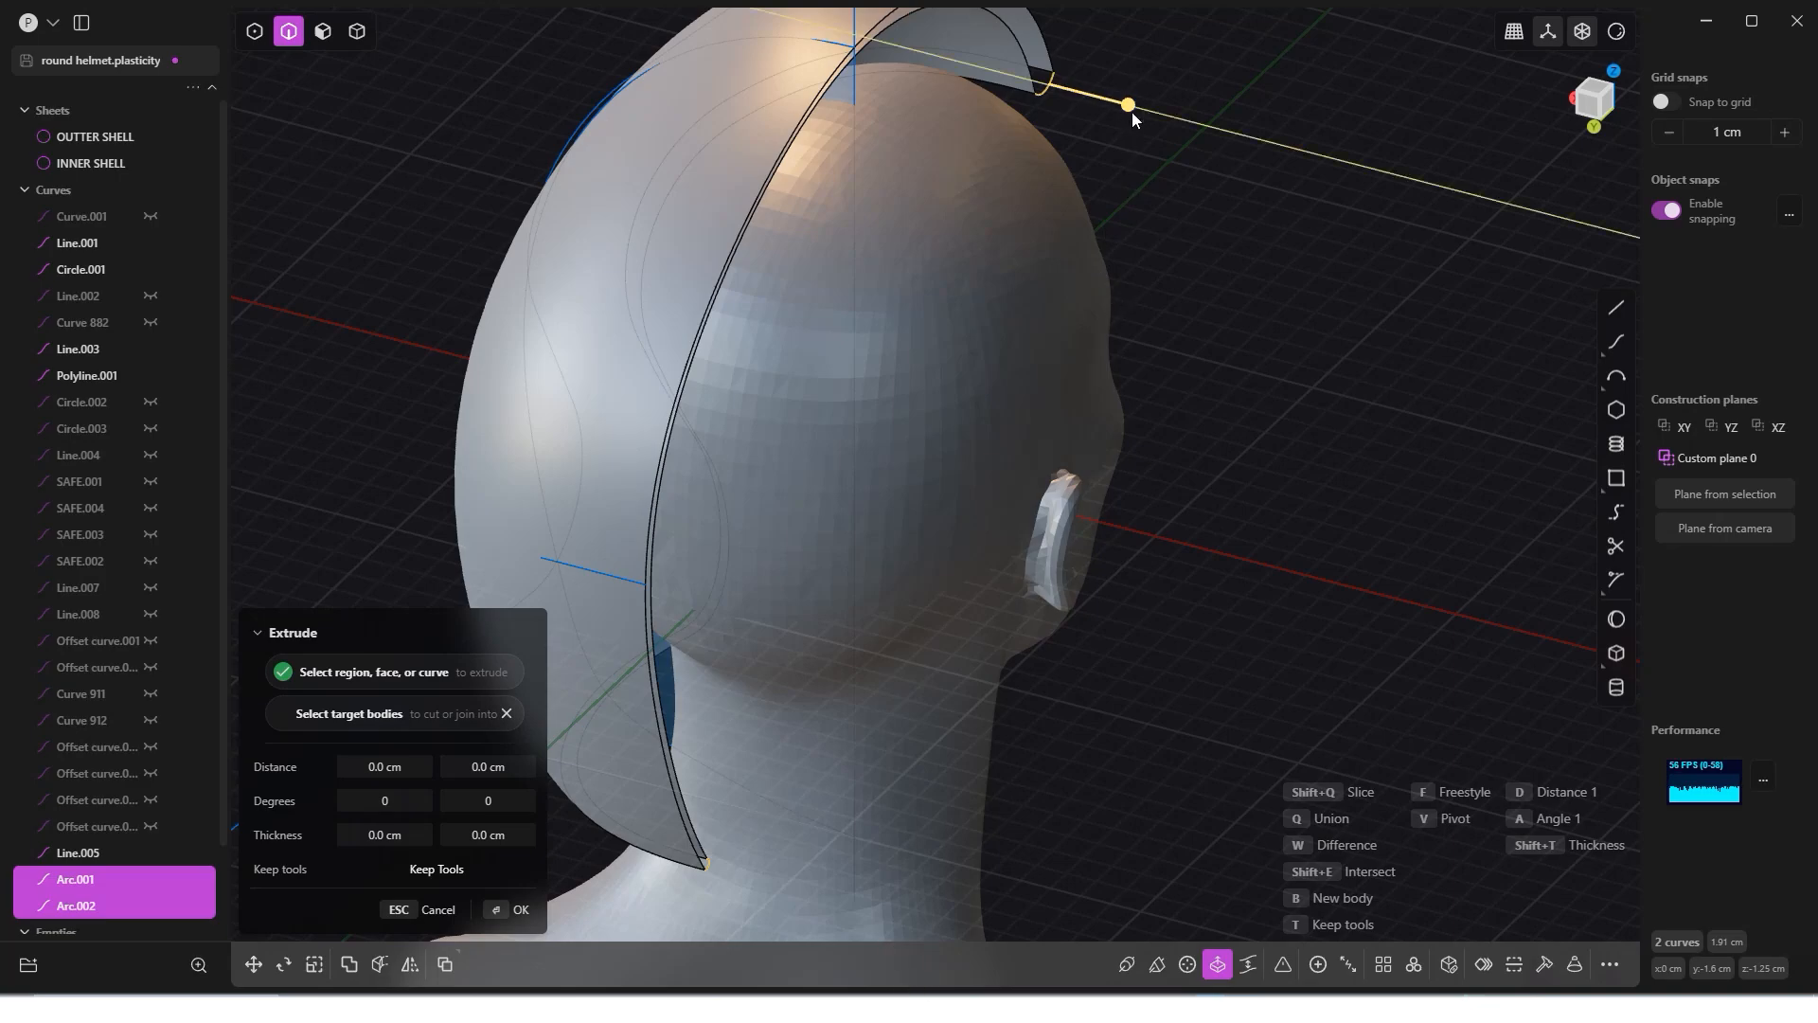
drag(1133, 112, 1155, 122)
click(1195, 197)
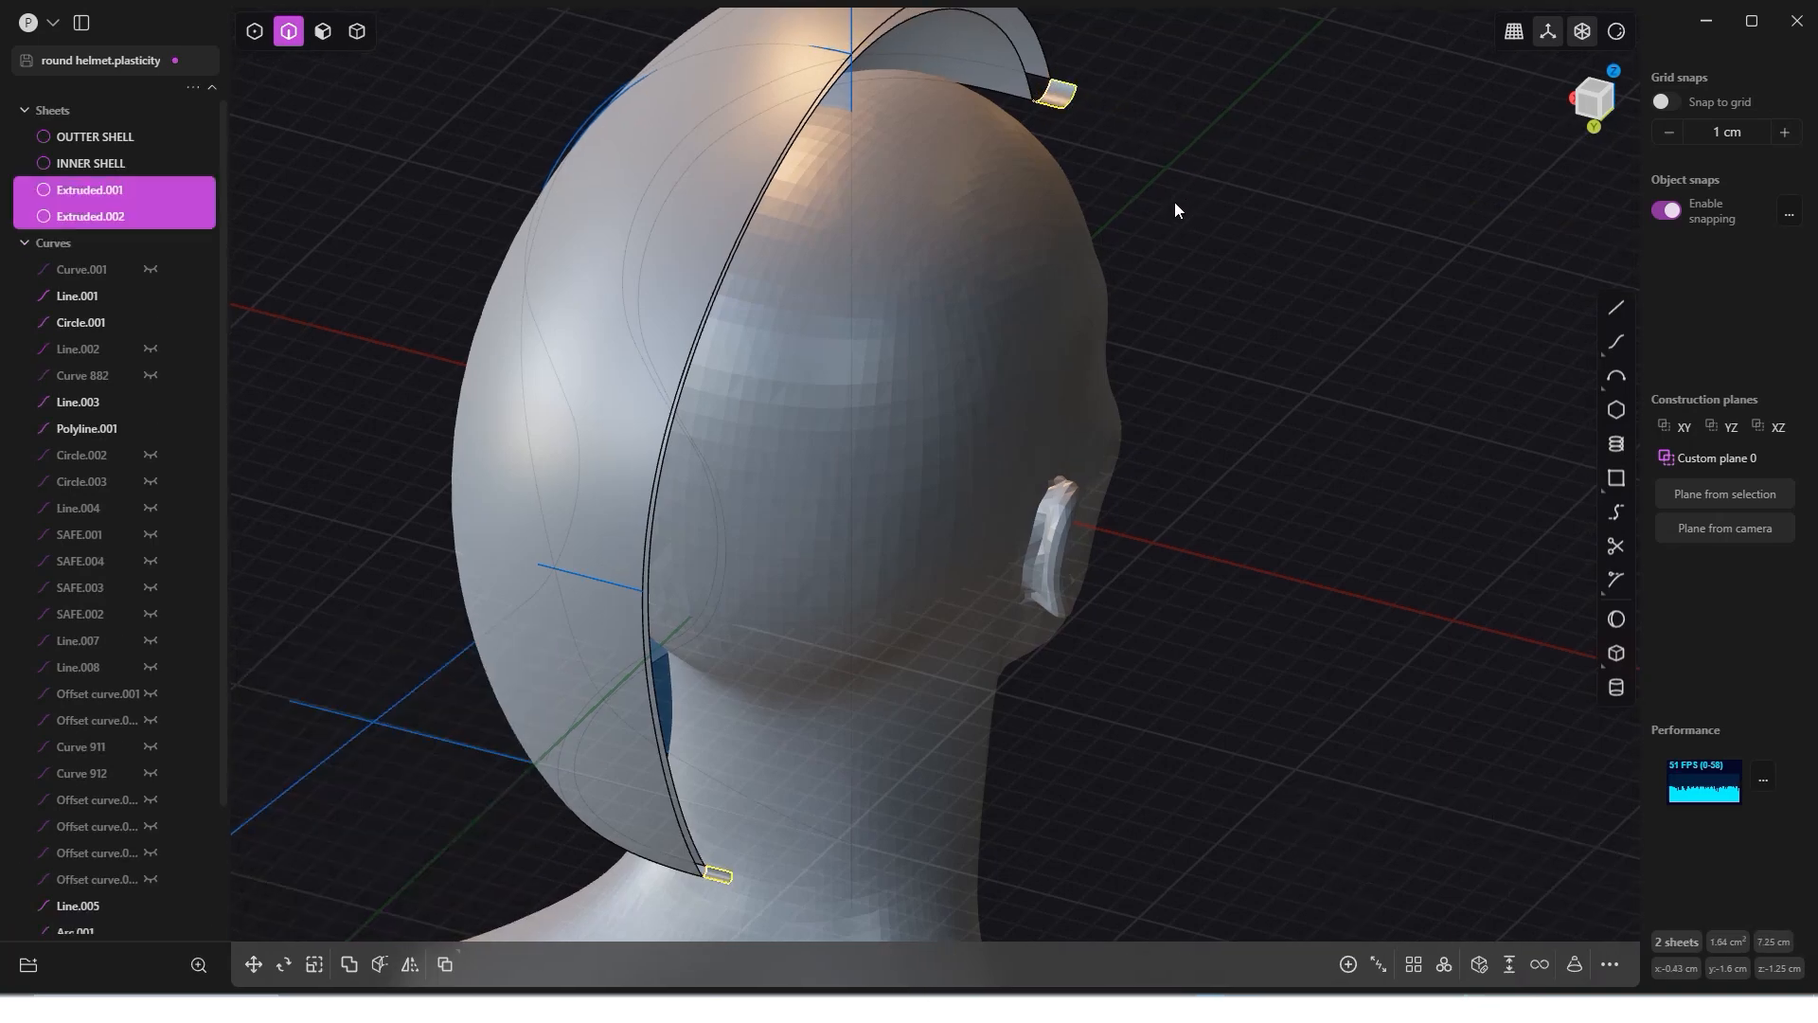
Step: Hide the forehead arc and the nape arc curves, leaving their extruded sheets in view
key(2)
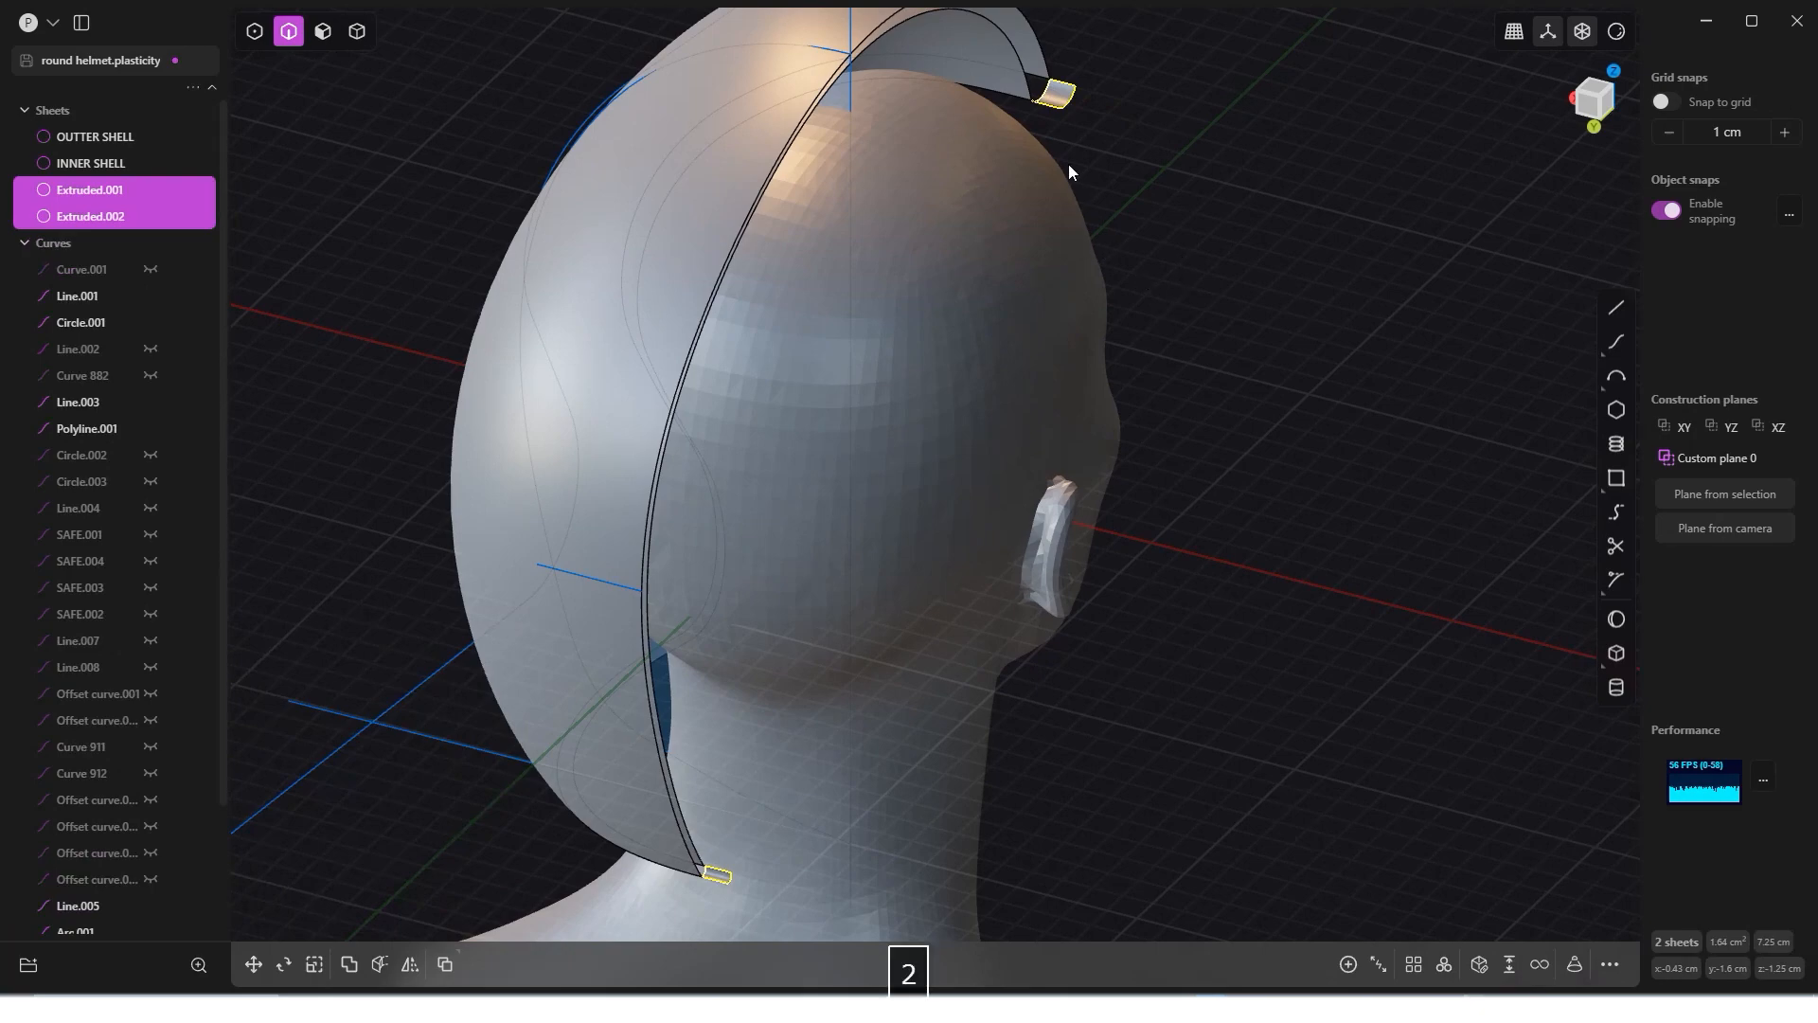
click(1111, 160)
key(h)
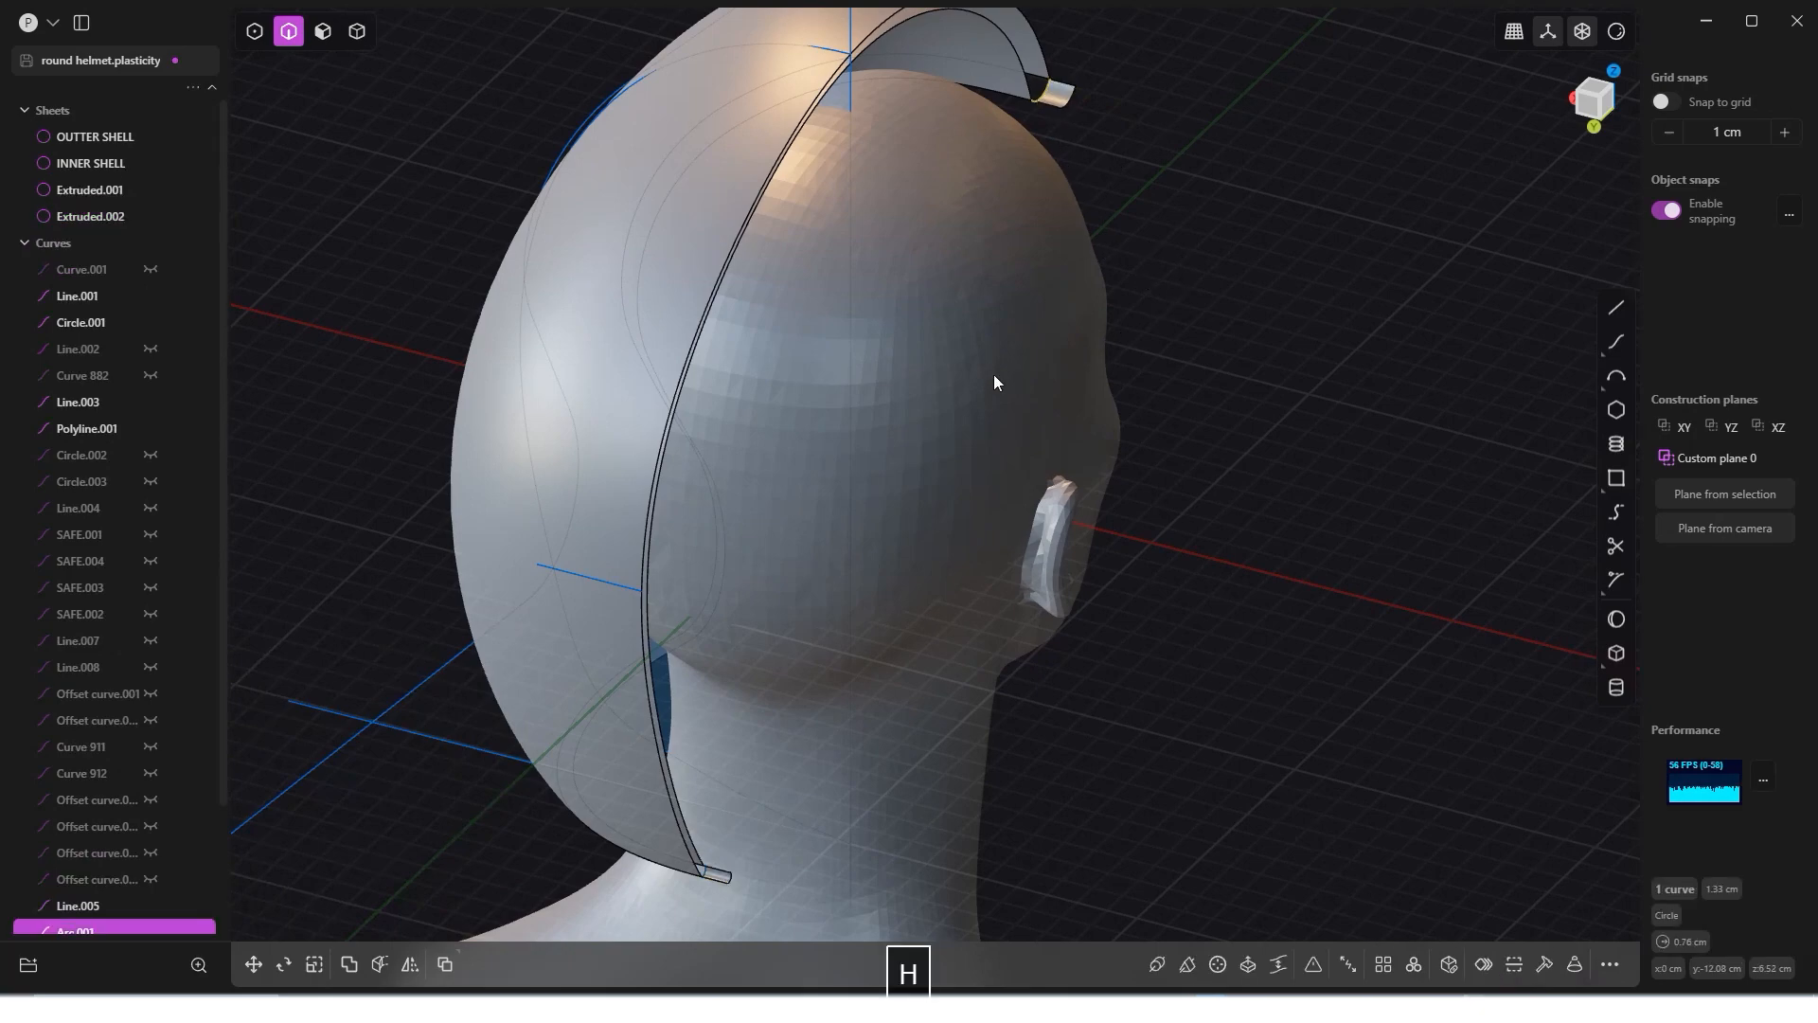
click(703, 868)
key(h)
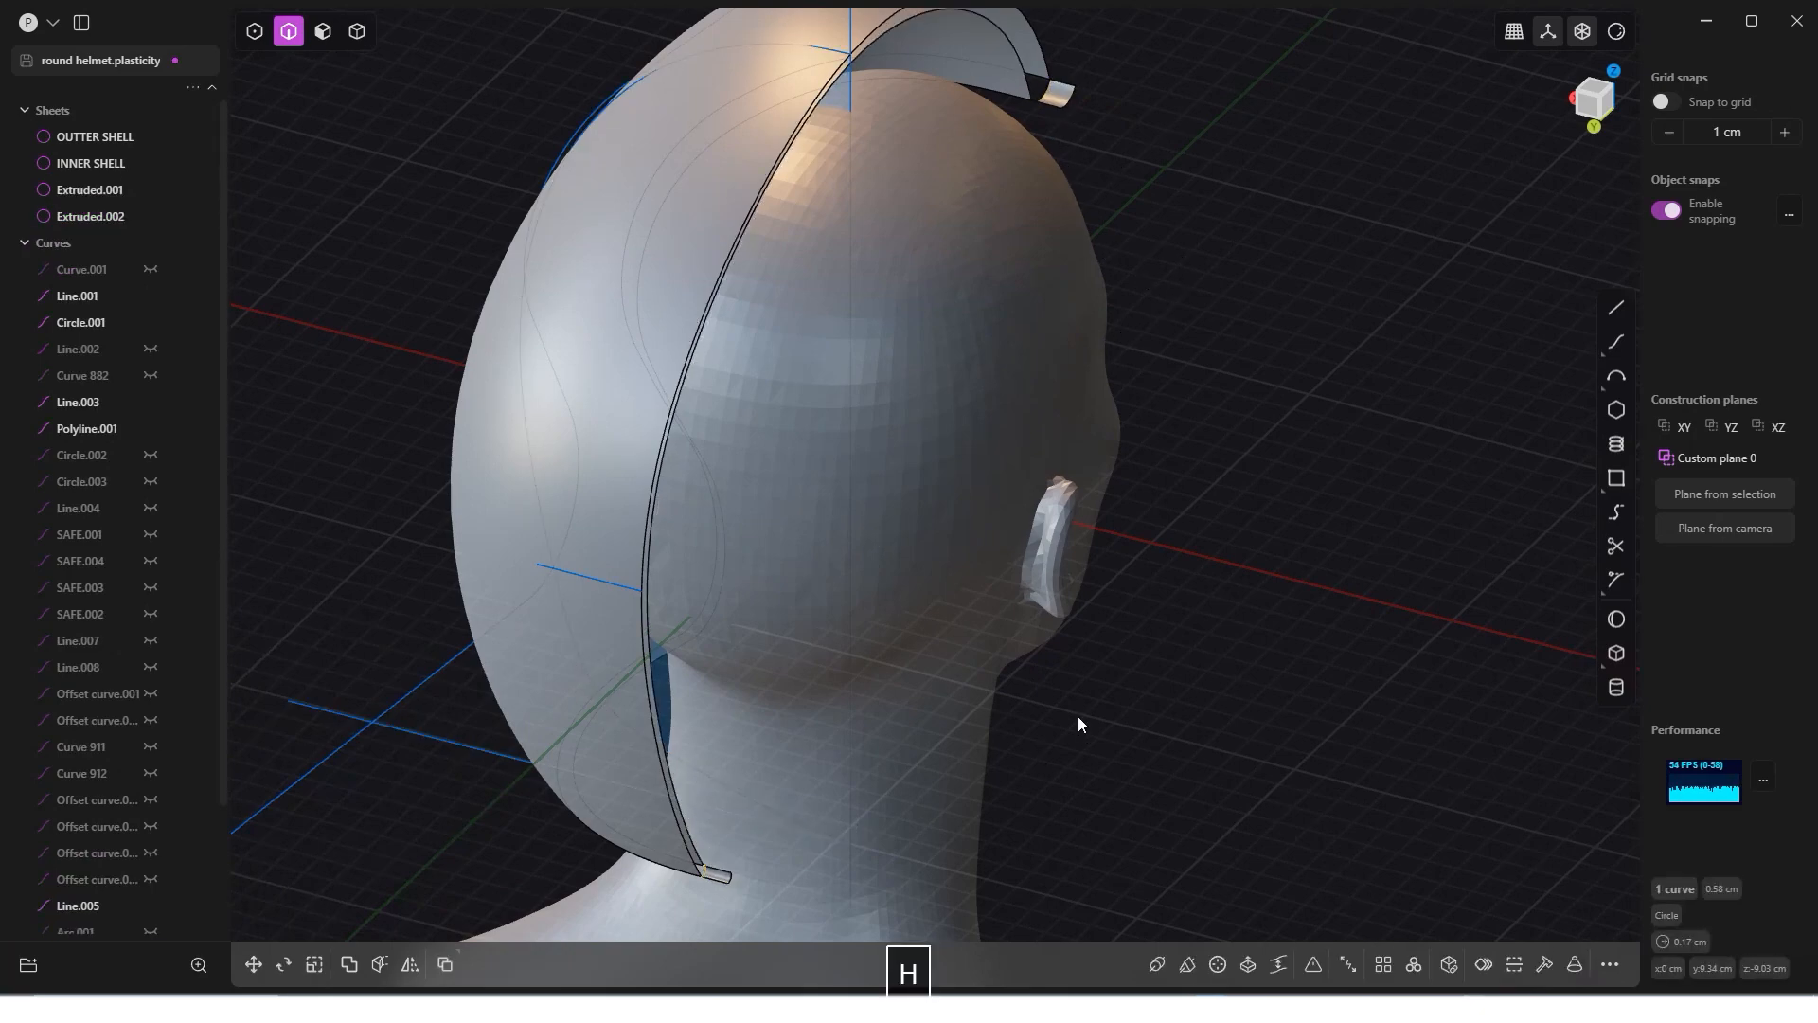
Step: Try to loft between the full rim edges of OUTTER SHELL and INNER SHELL, switching the continuity from G1 to G0
middle_drag(1076, 551, 1036, 571)
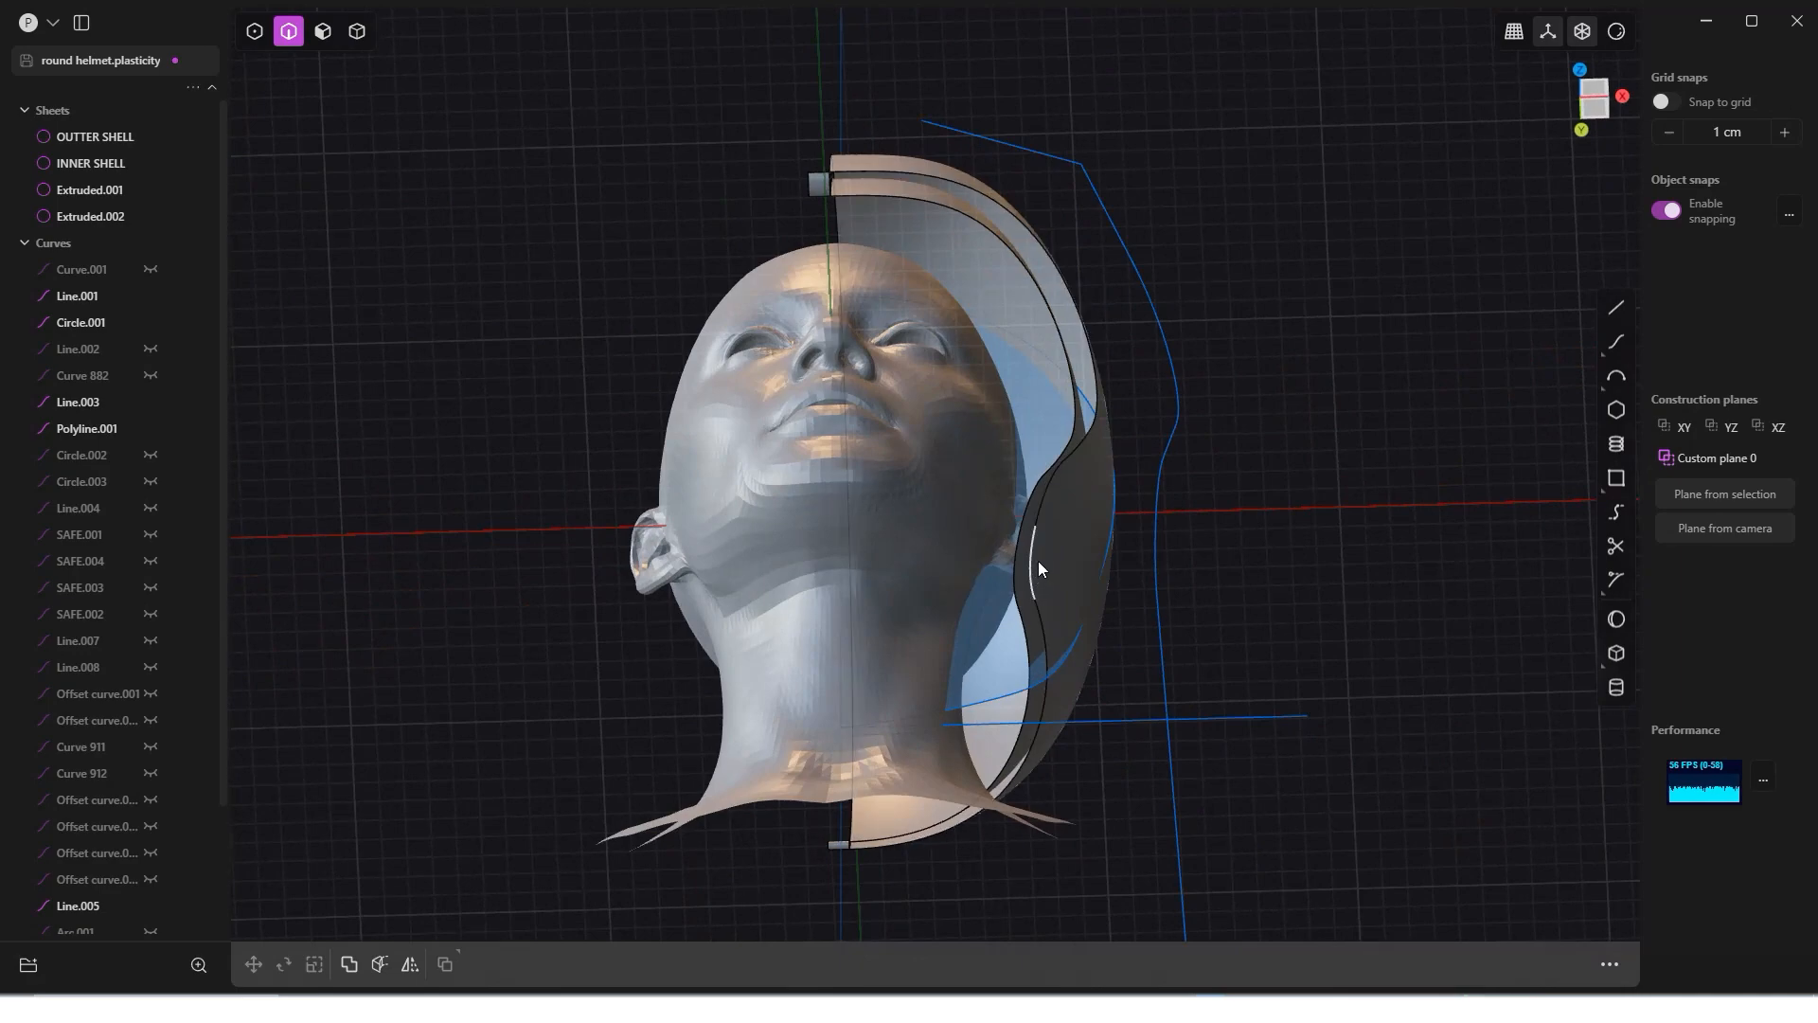
click(996, 201)
shift+click(1068, 305)
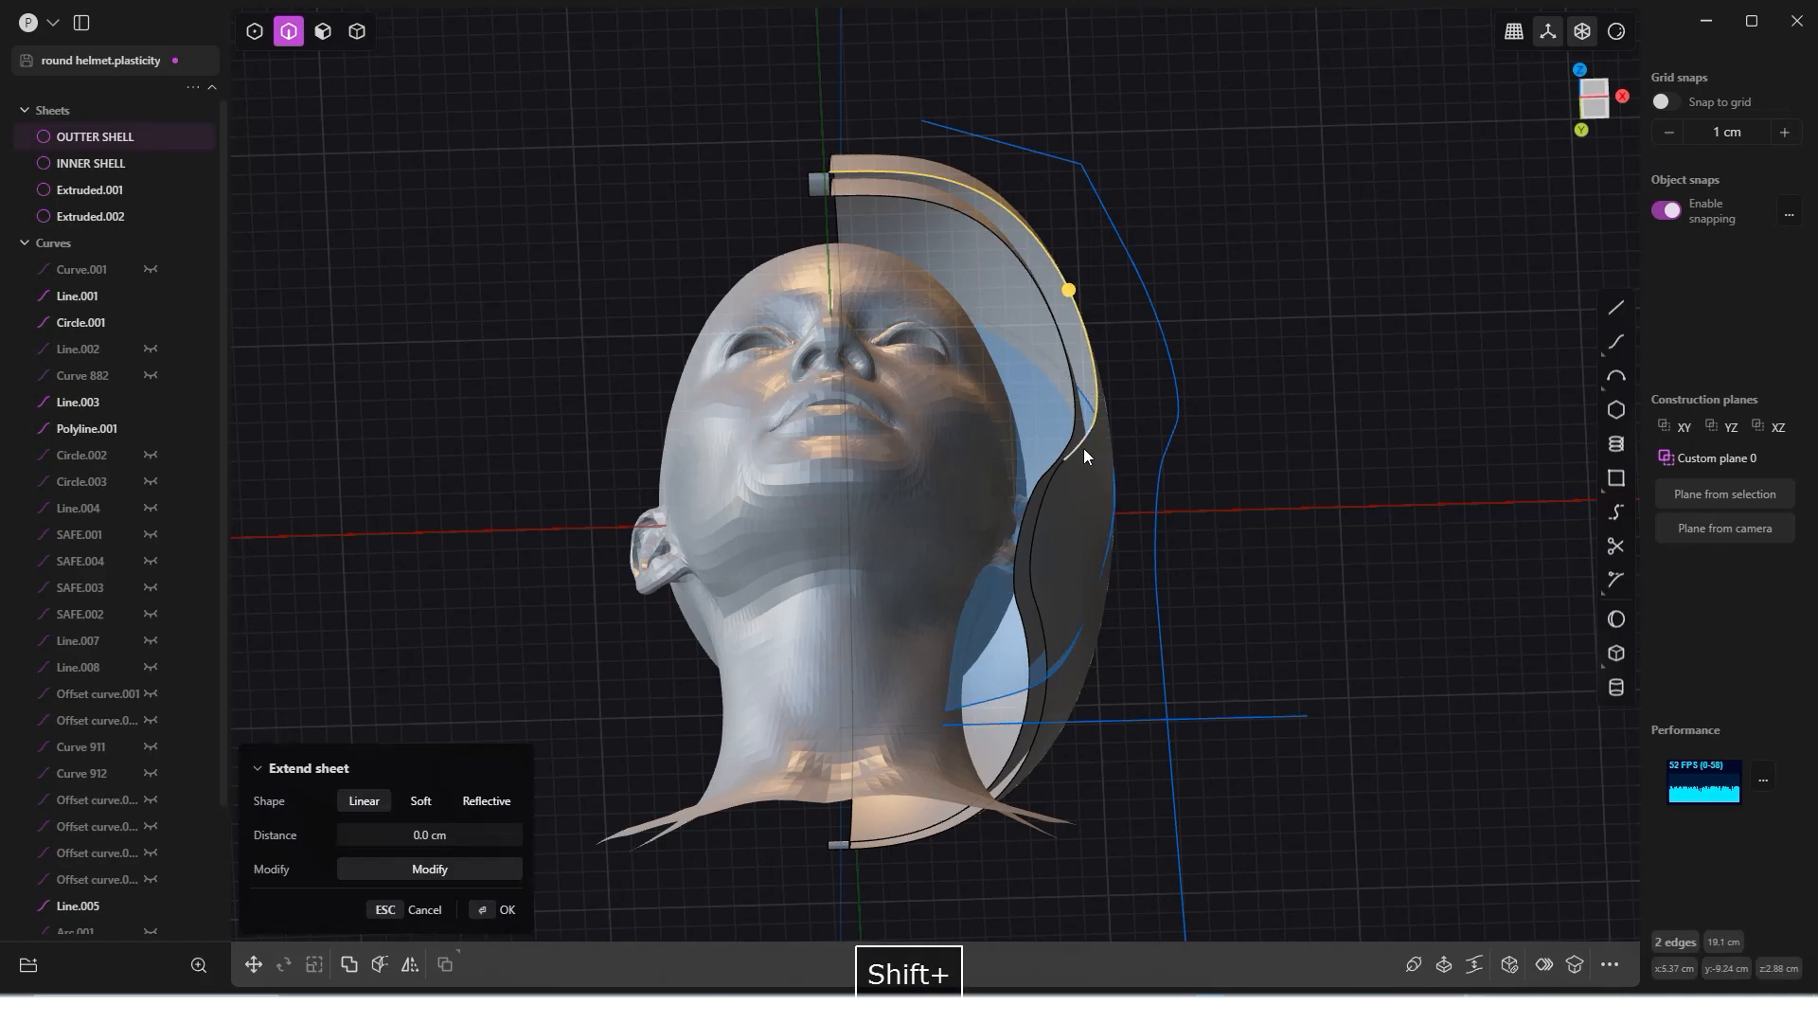
shift+click(1051, 473)
shift+click(1036, 511)
shift+click(1031, 575)
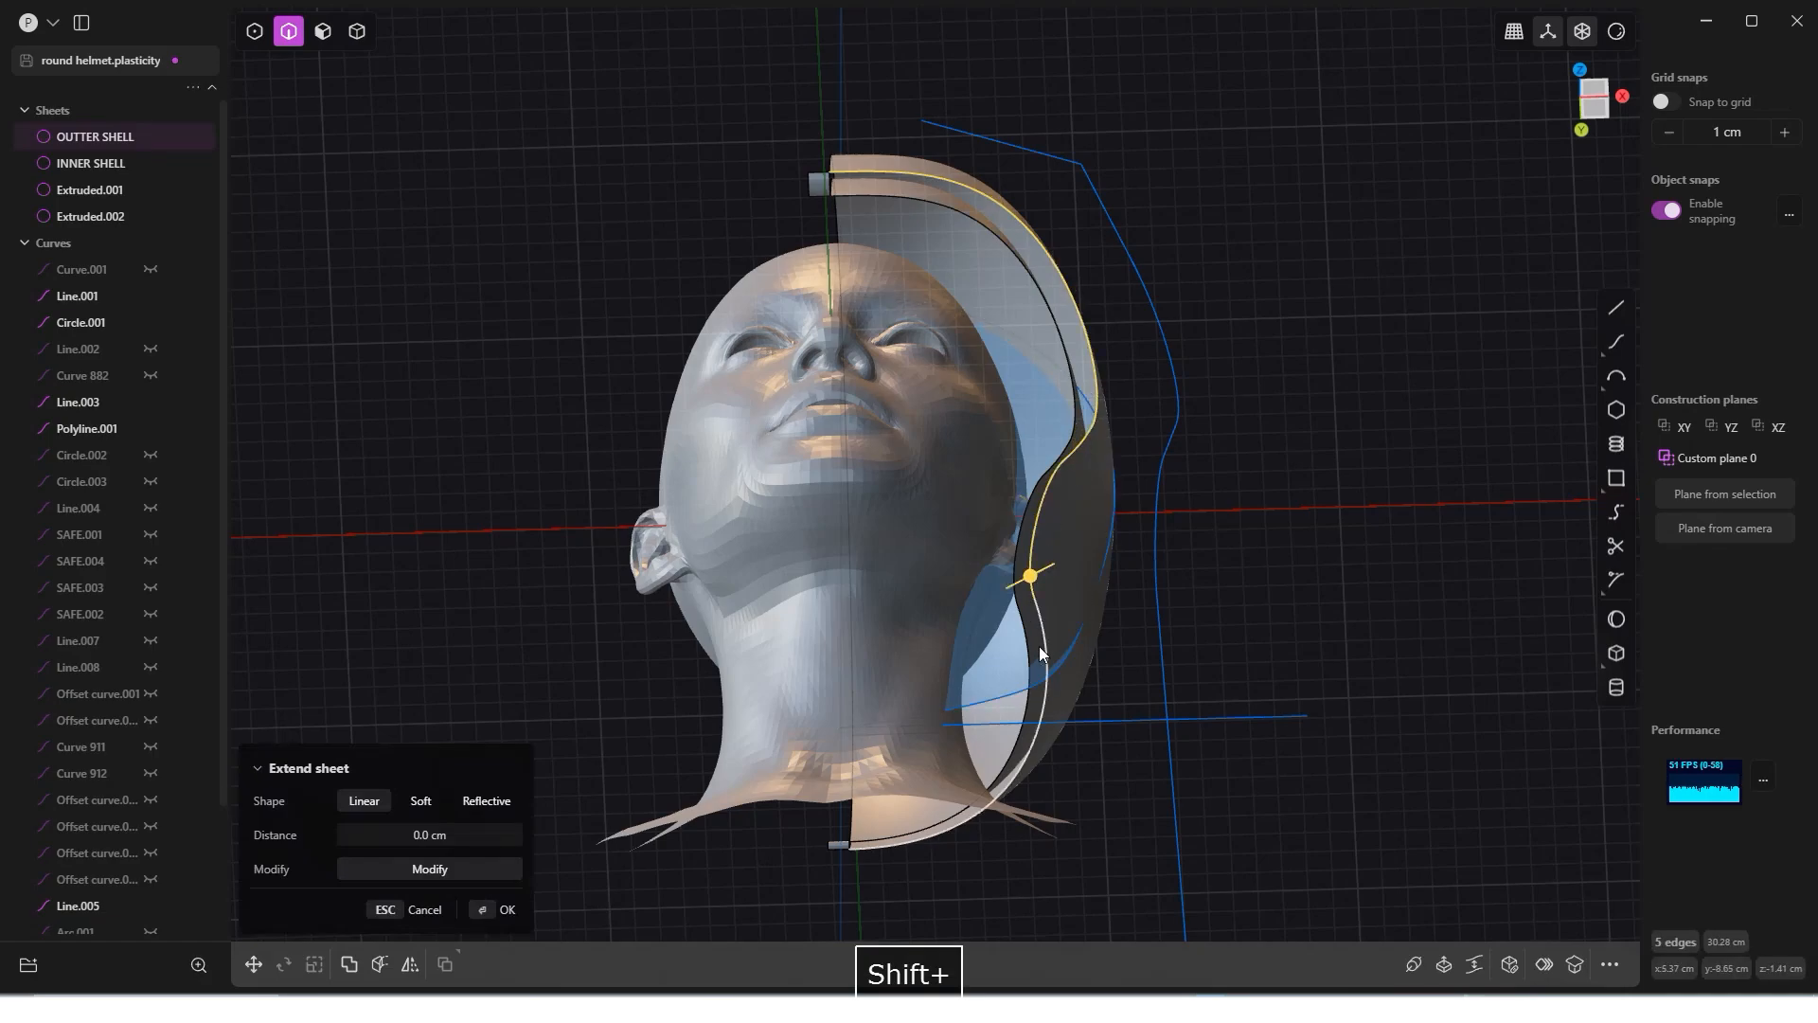
shift+click(1042, 648)
shift+click(1018, 592)
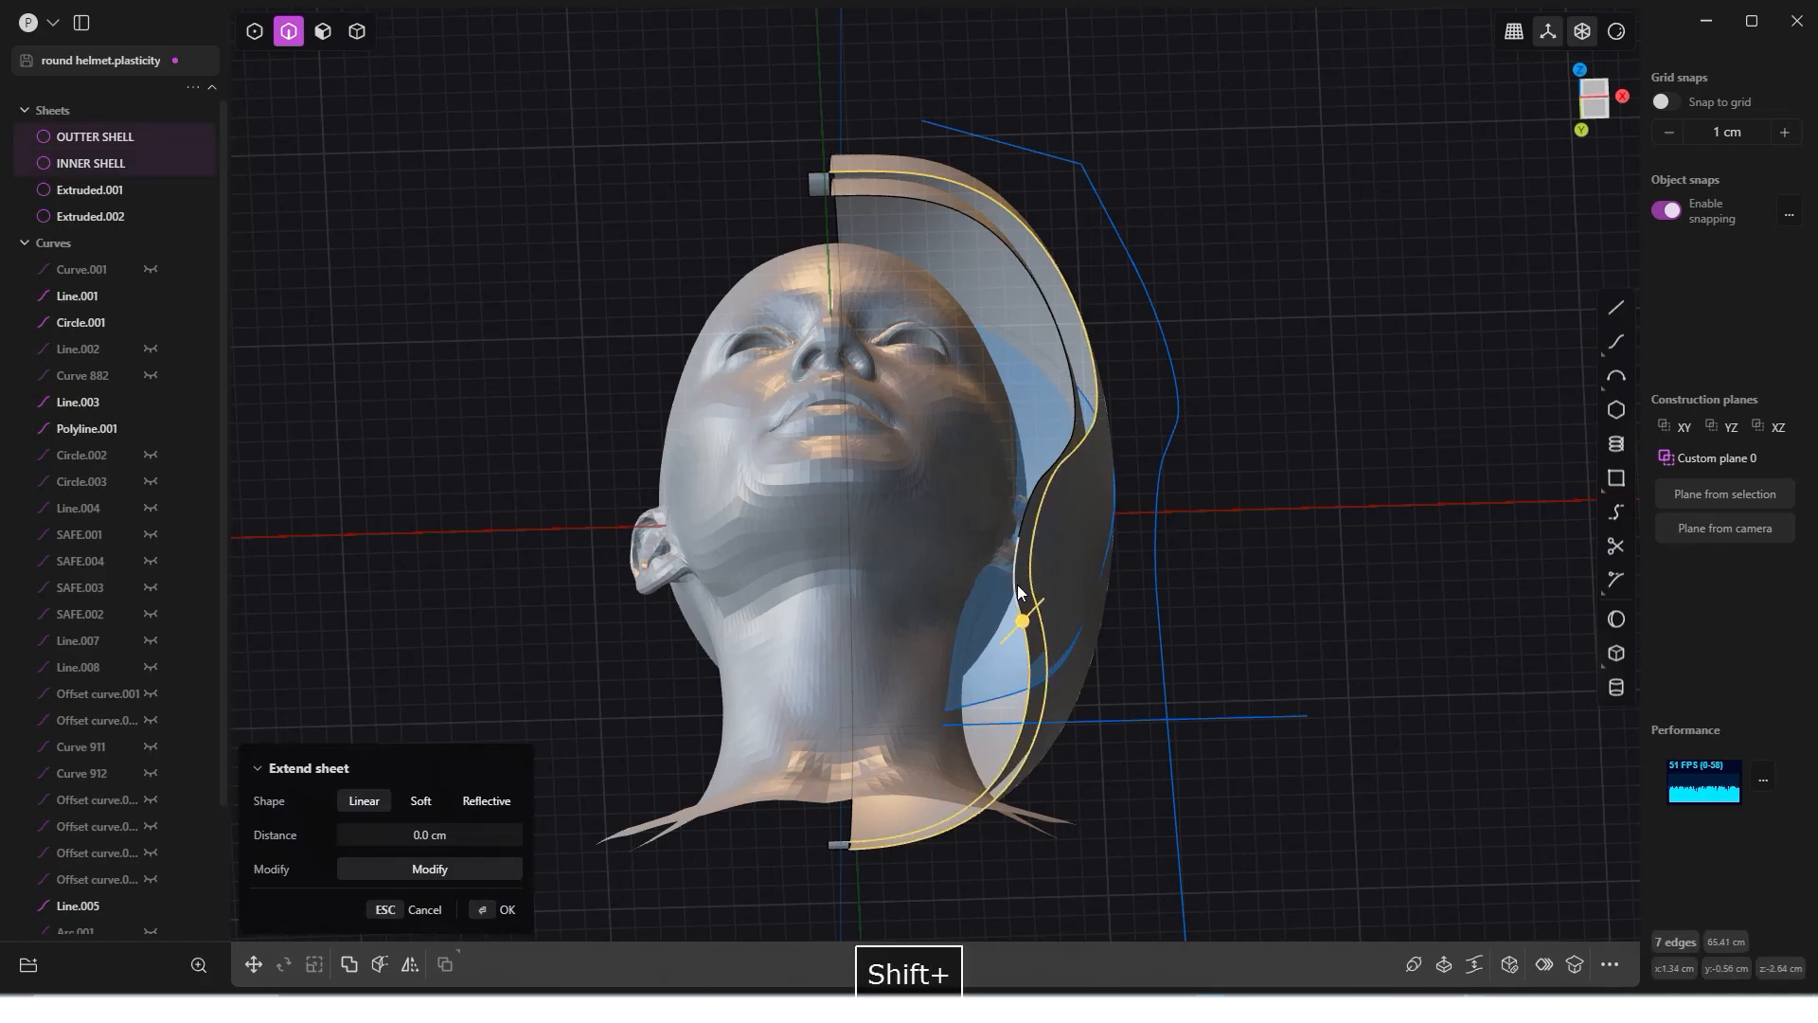
shift+click(1023, 501)
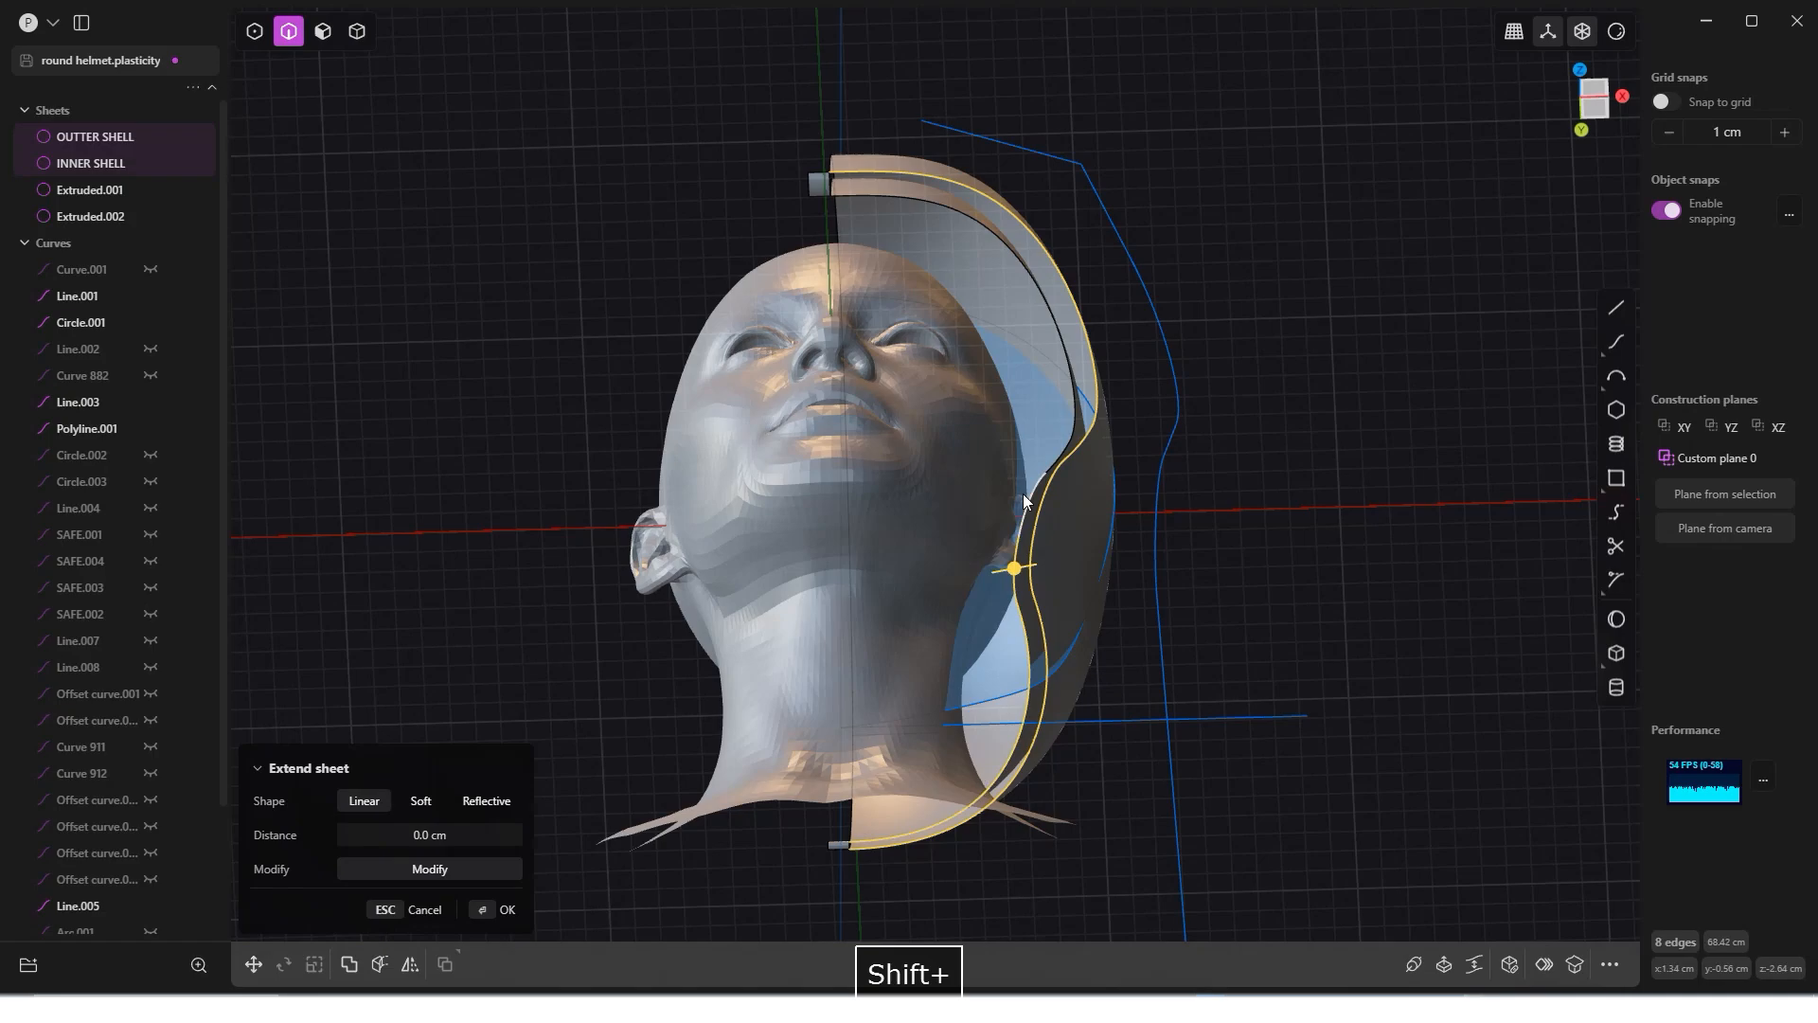
shift+click(1063, 443)
shift+click(1072, 402)
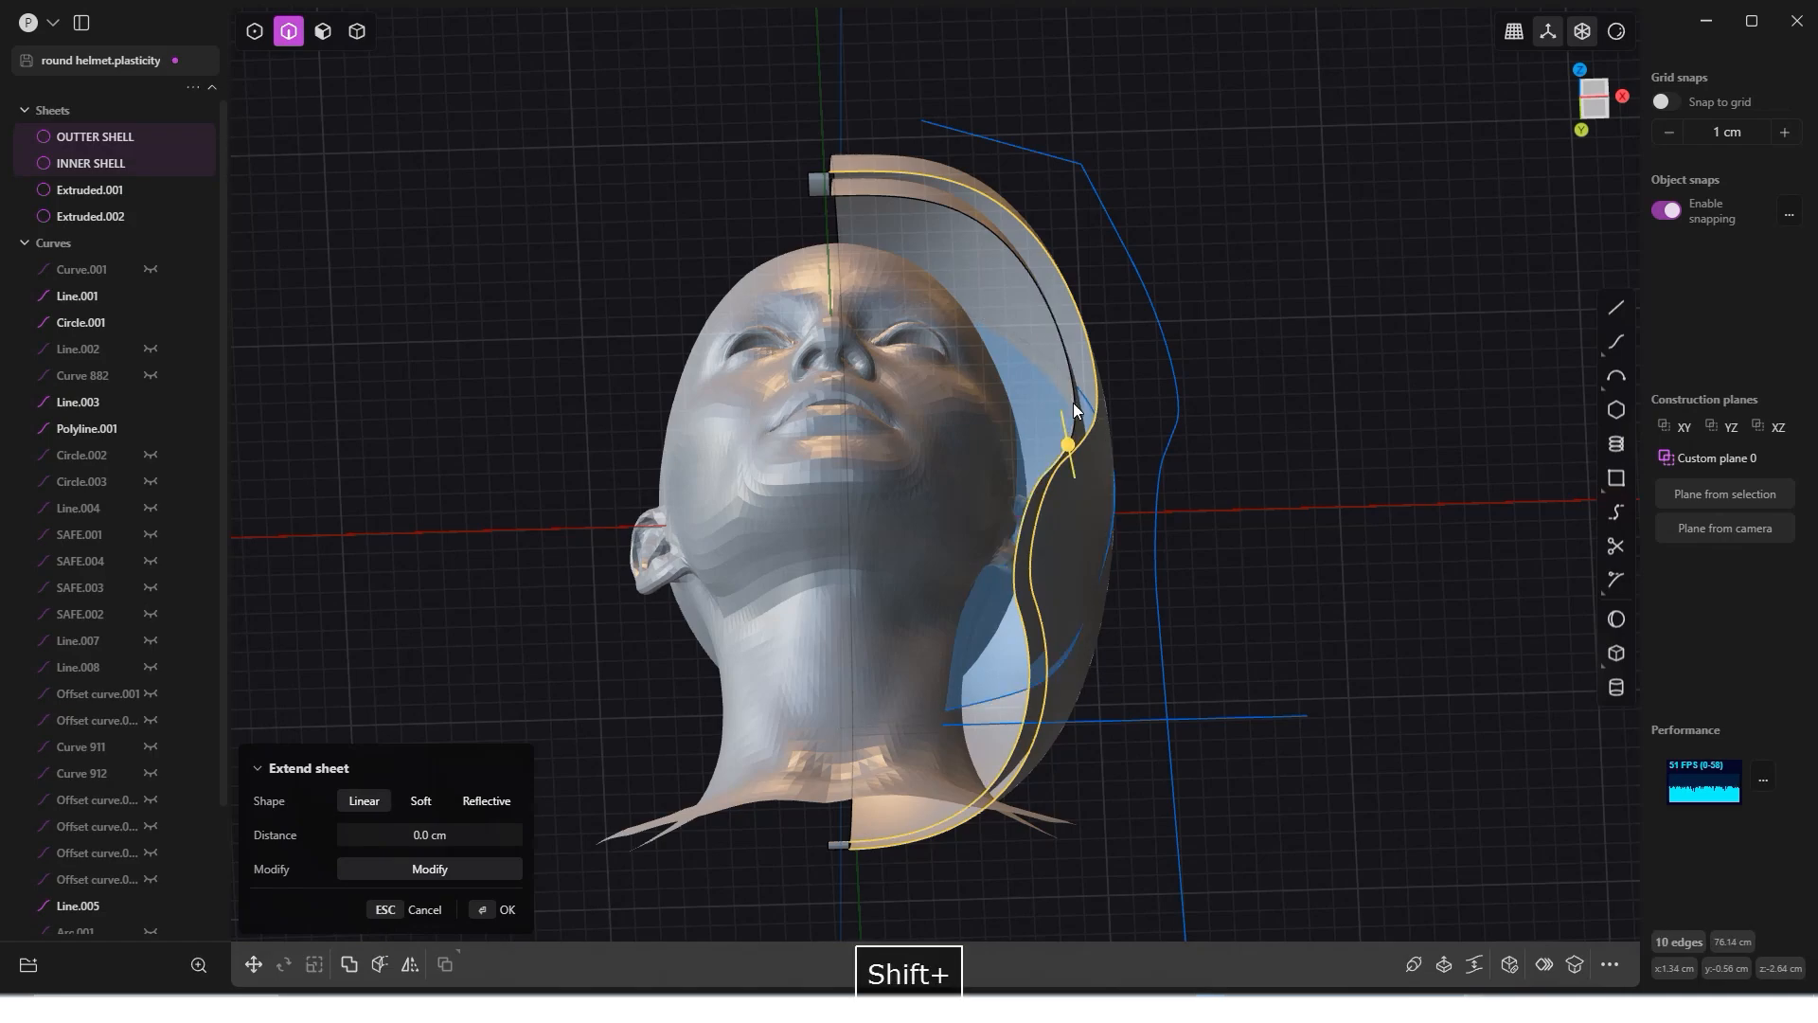
shift+click(1002, 247)
middle_drag(975, 297, 925, 513)
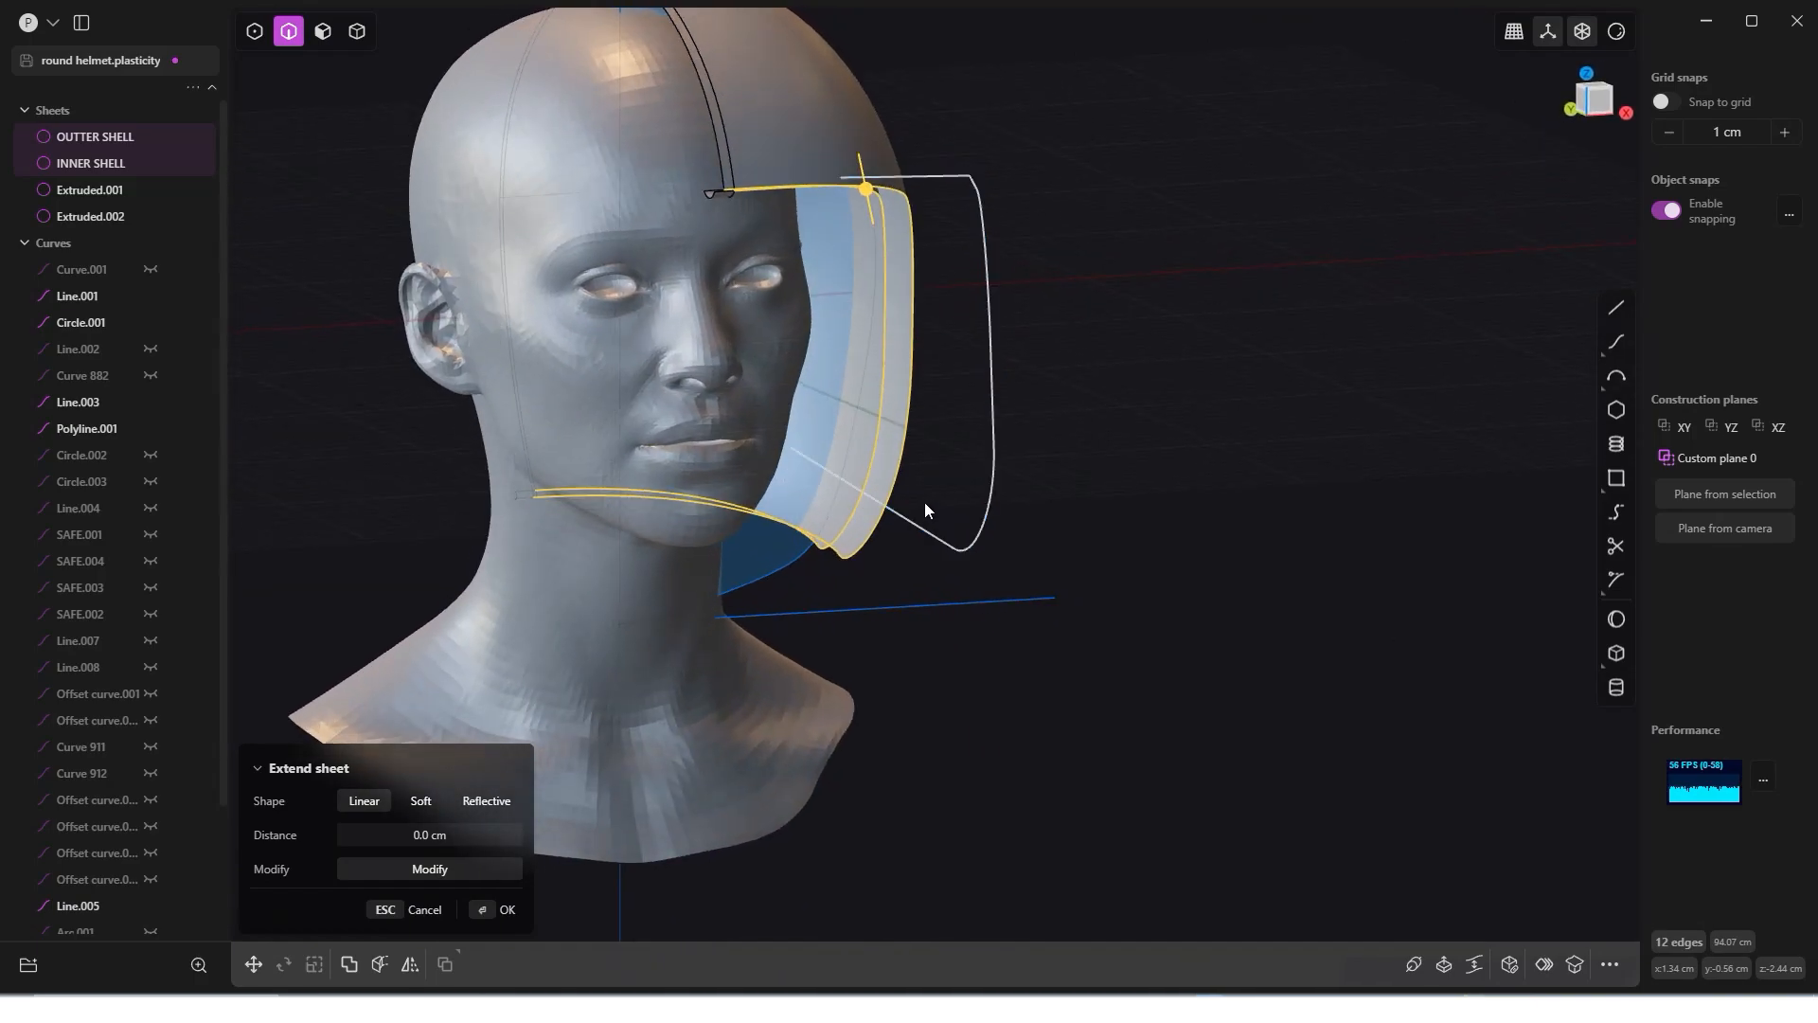
key(l)
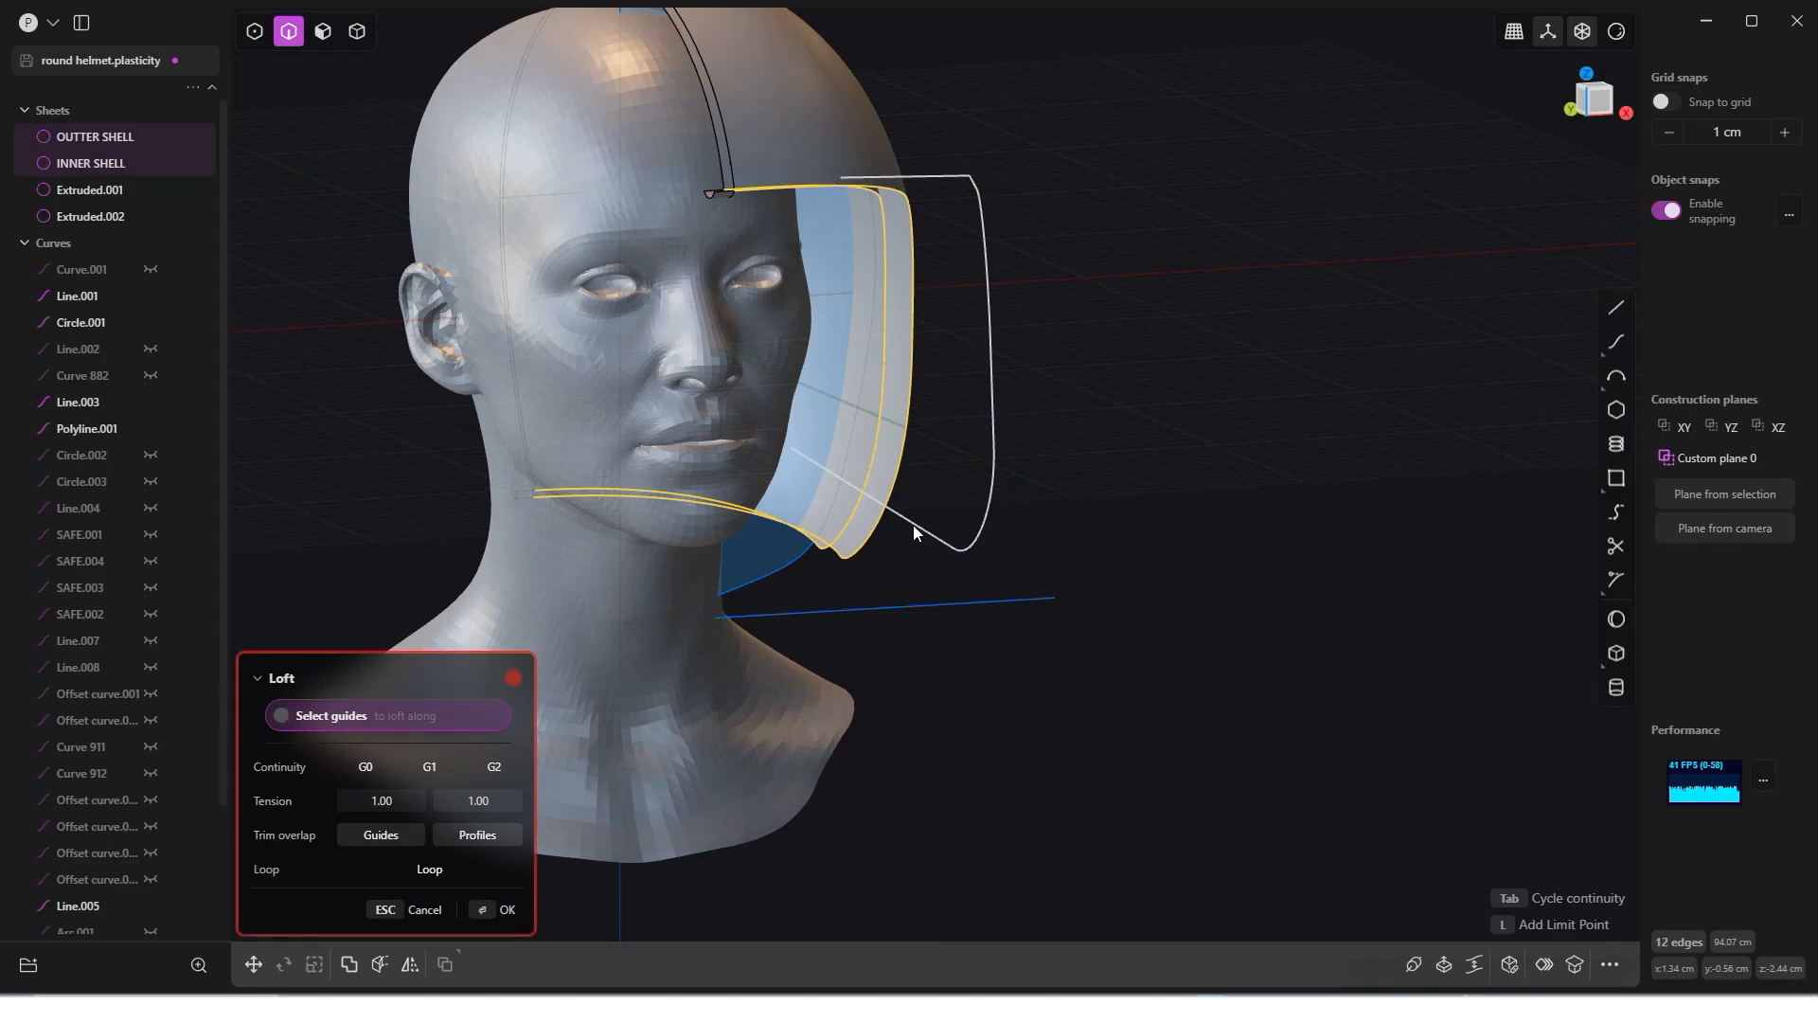
click(912, 525)
middle_drag(864, 532, 911, 517)
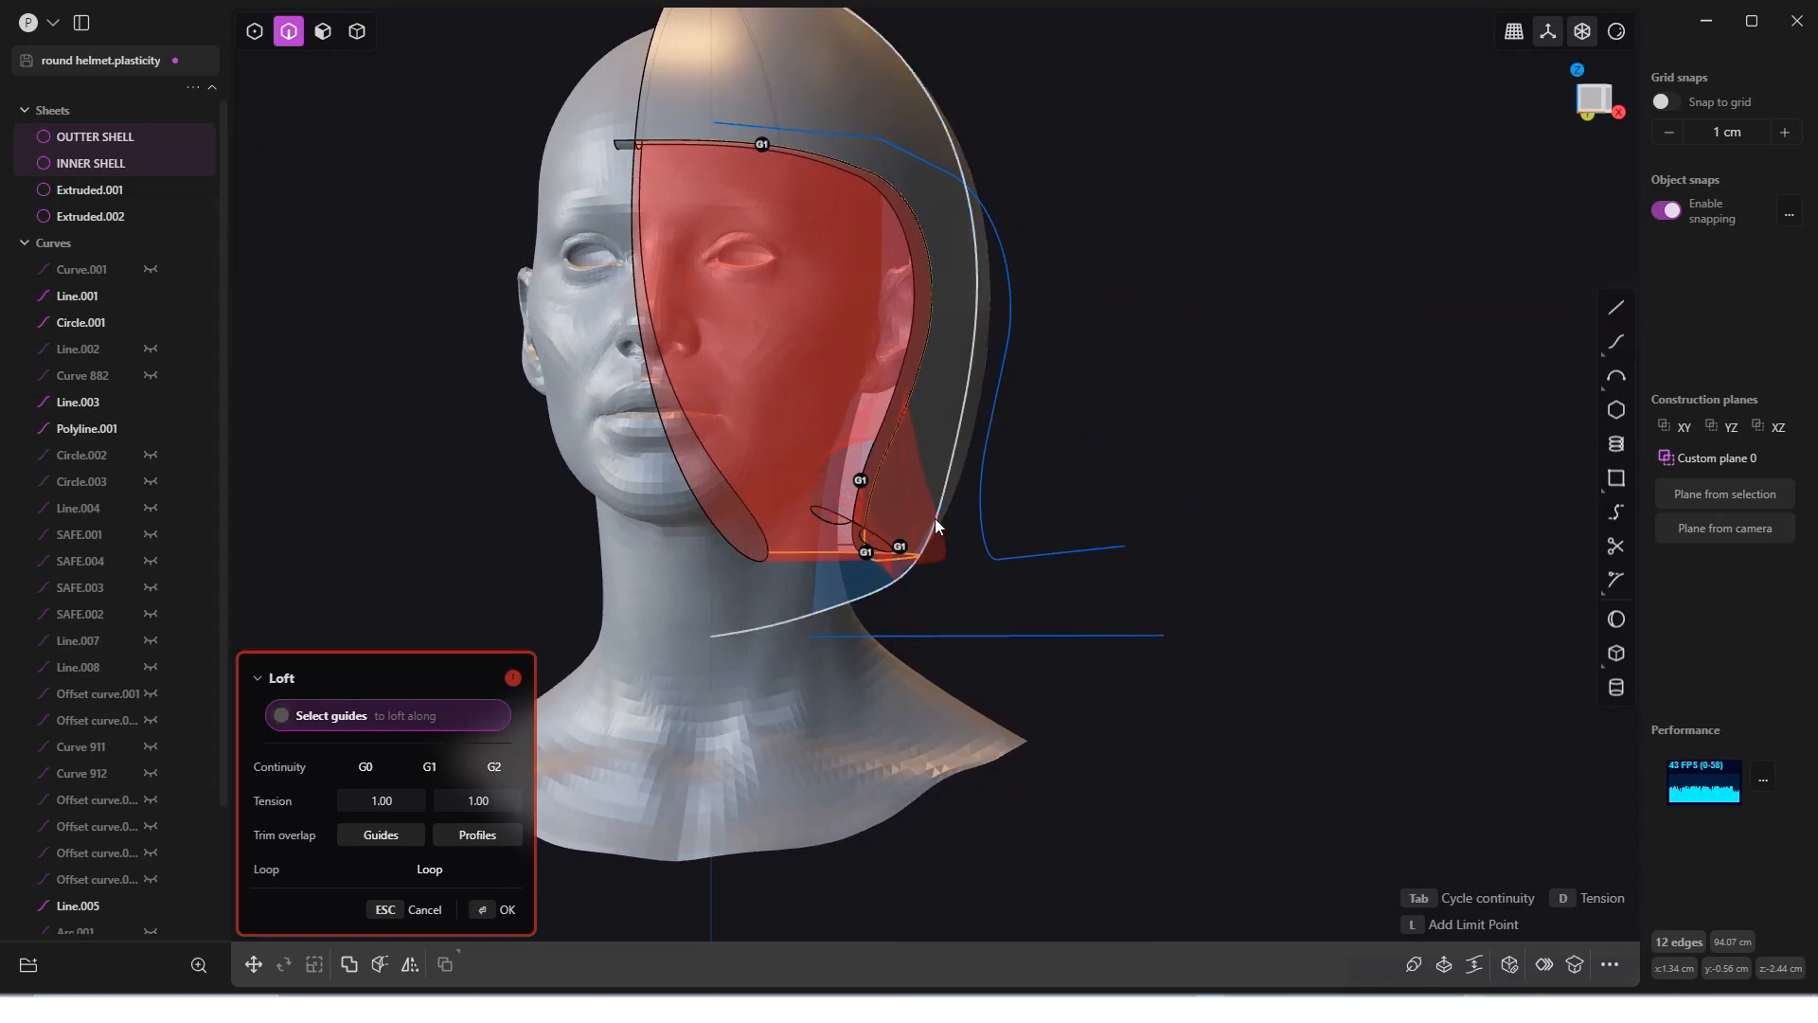
key(Tab)
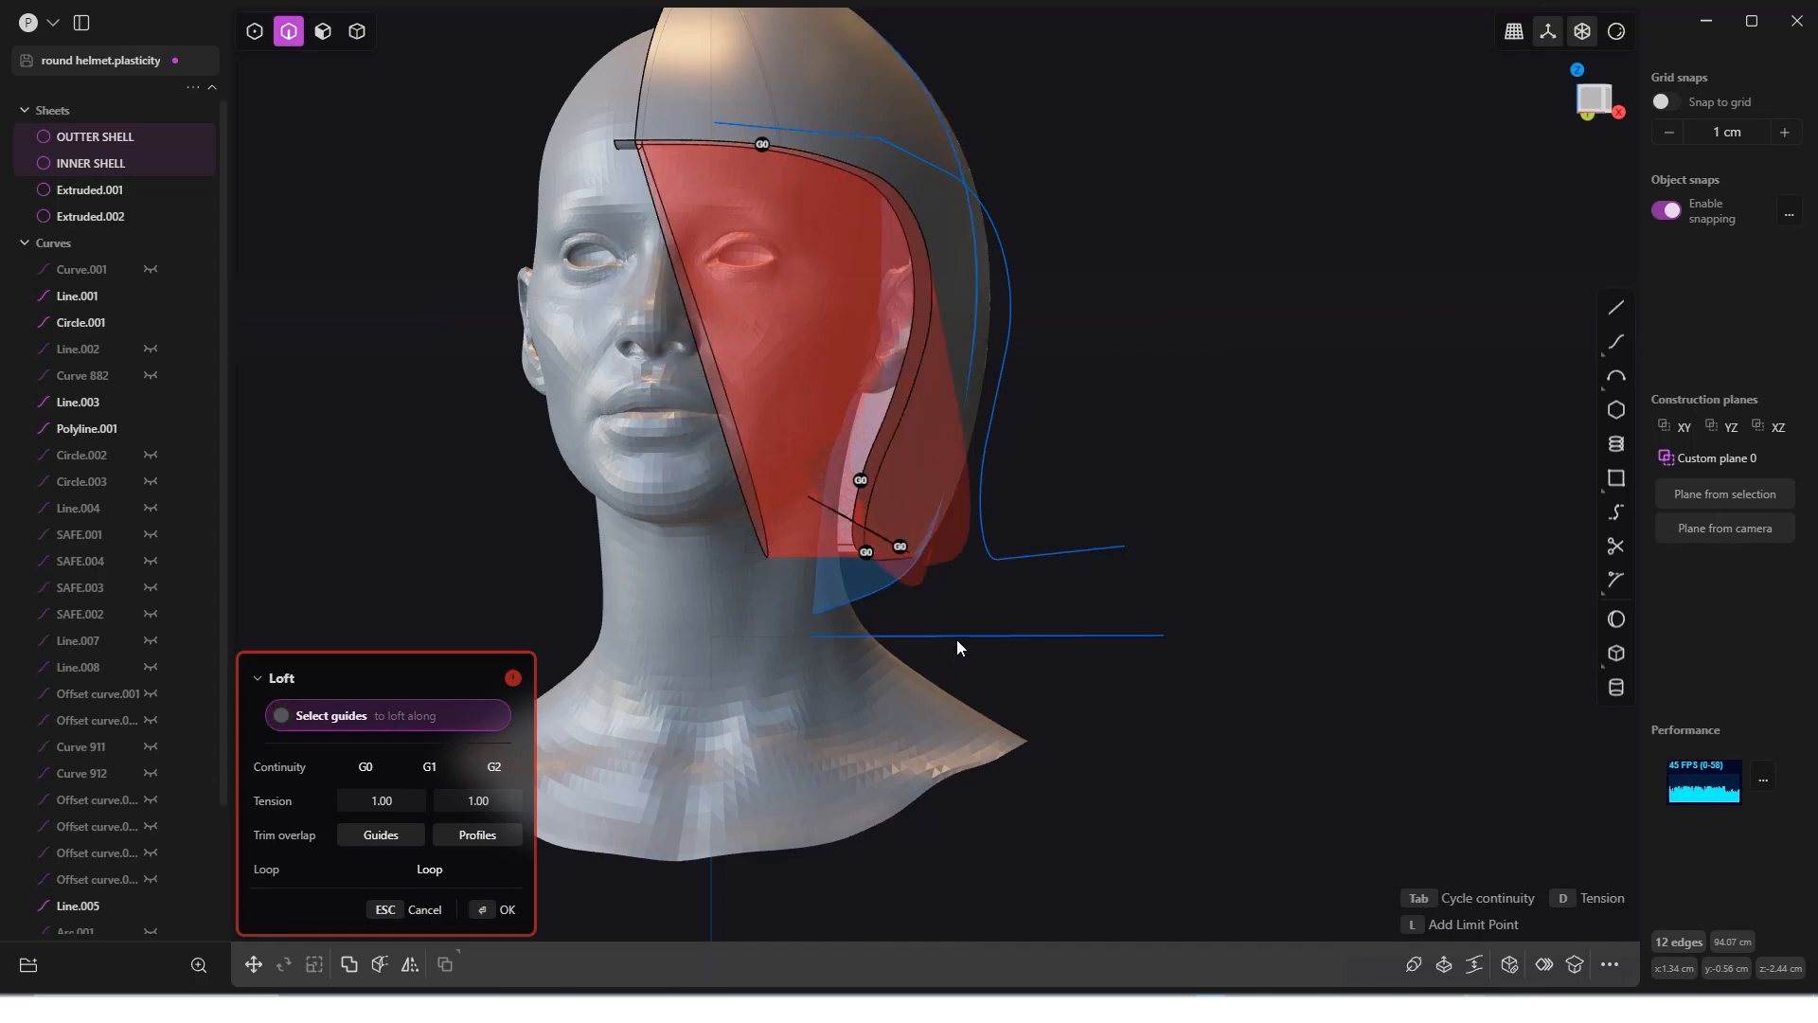
key(Escape)
Step: Duplicate the INNER SHELL sheet in place
middle_drag(871, 608, 717, 602)
scroll(843, 532, up, 6)
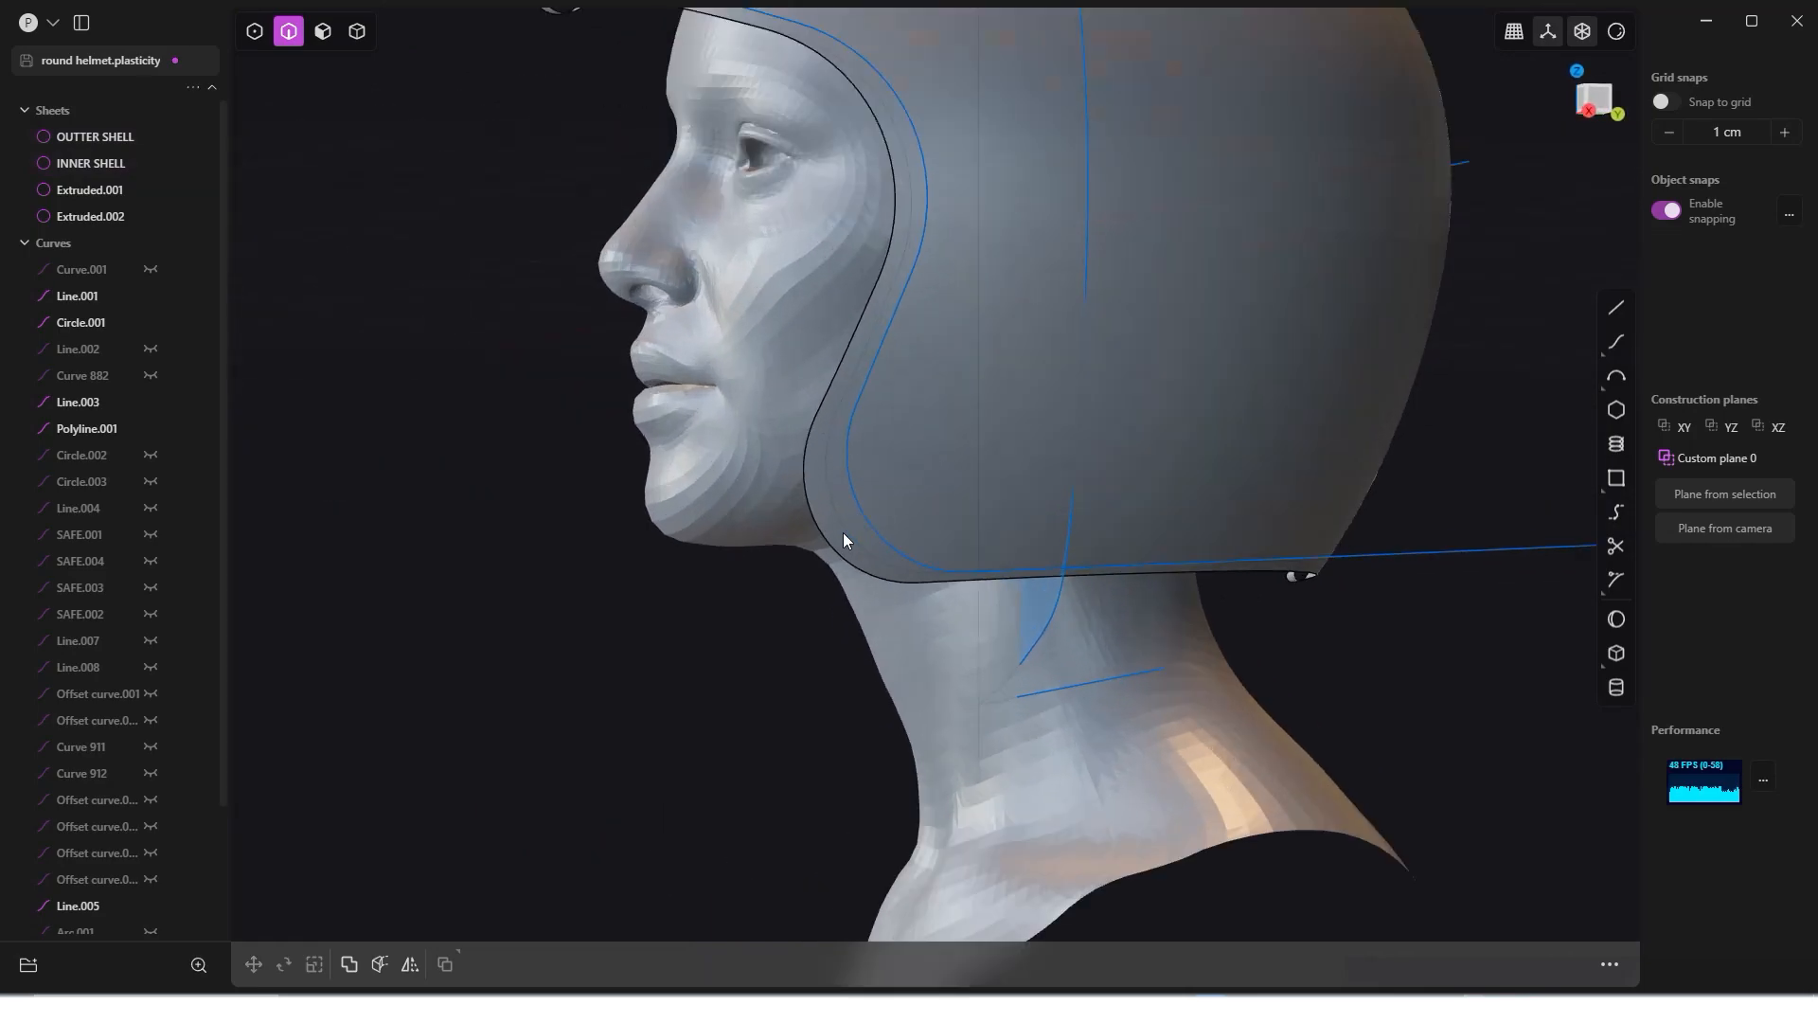
middle_drag(819, 538, 1043, 550)
scroll(1043, 549, down, 6)
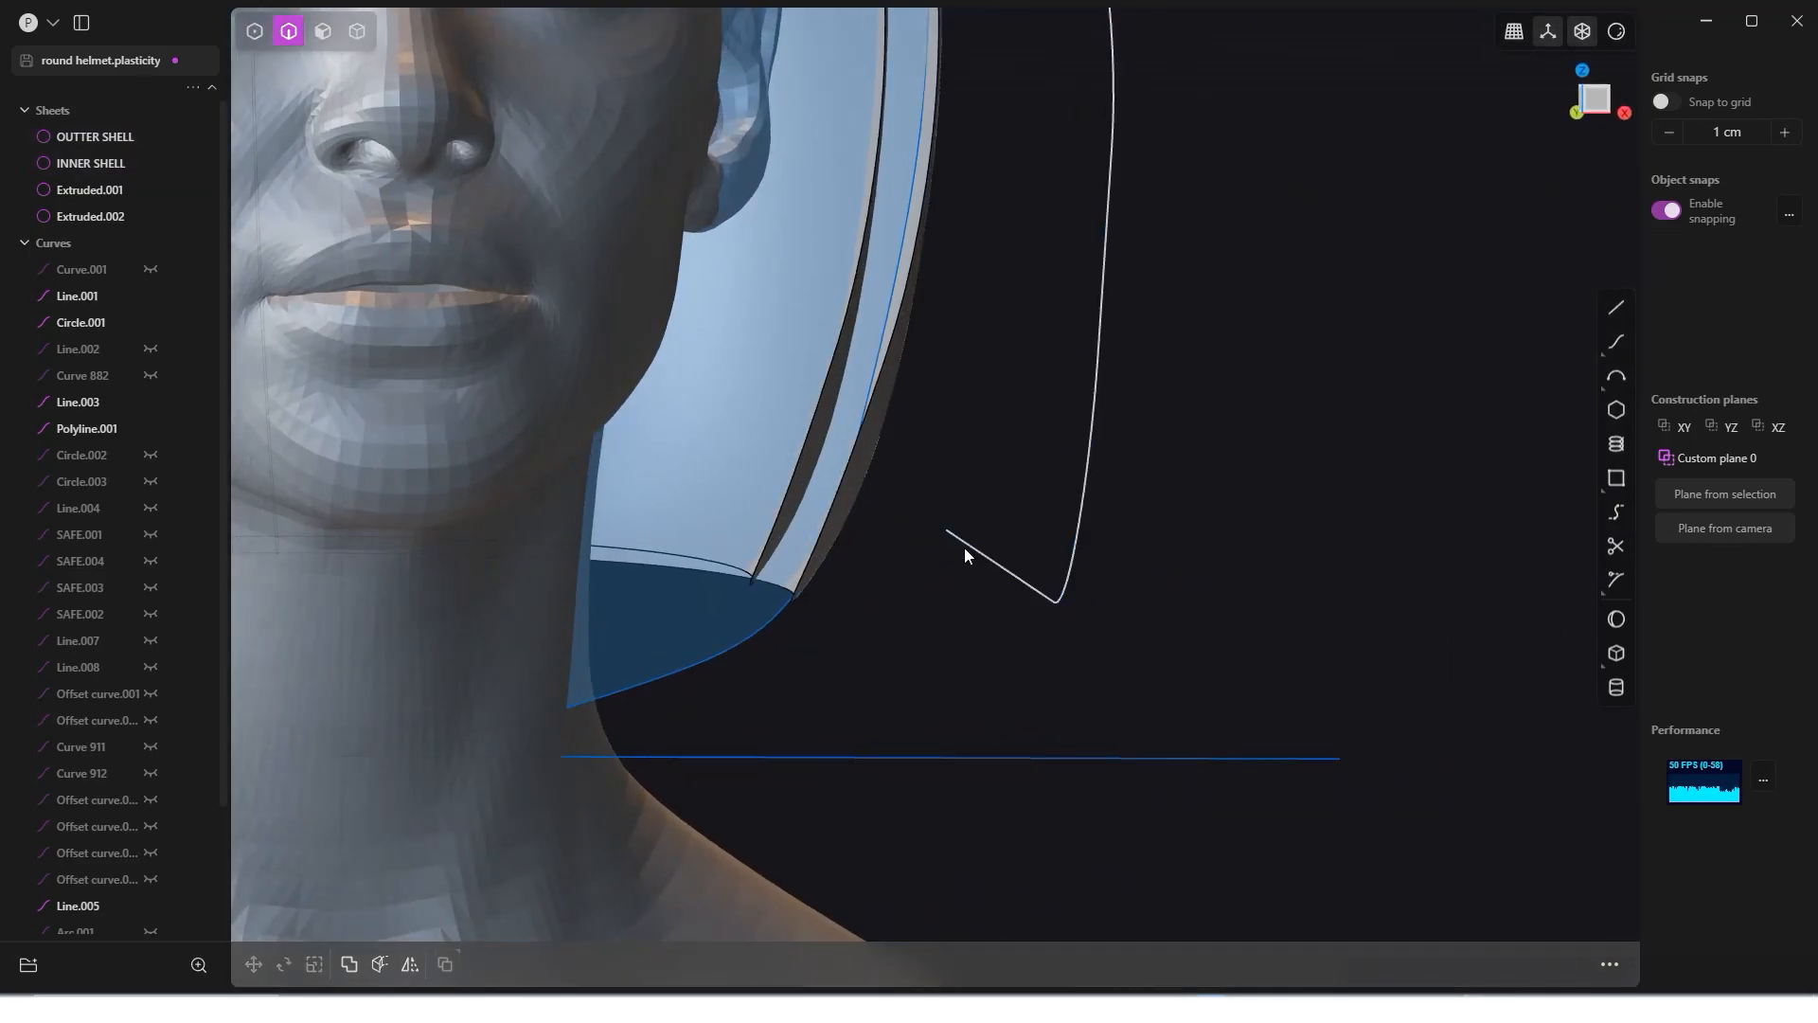
scroll(991, 542, up, 3)
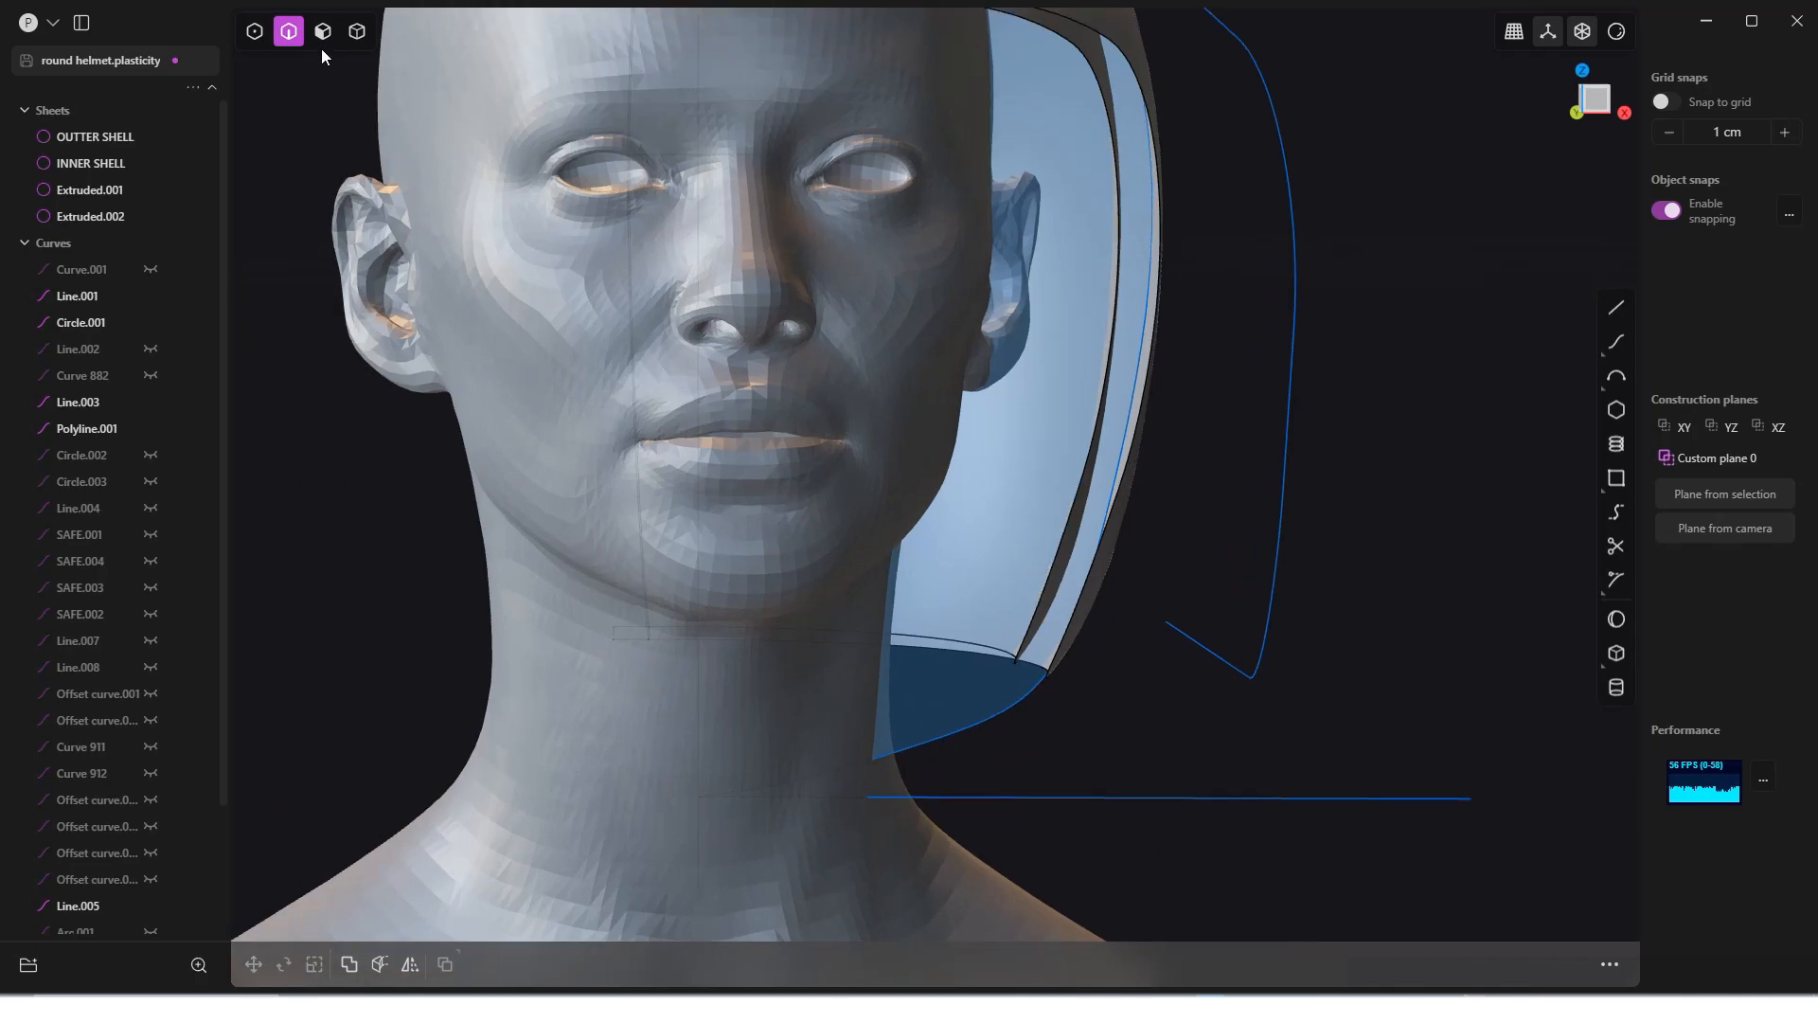
click(360, 36)
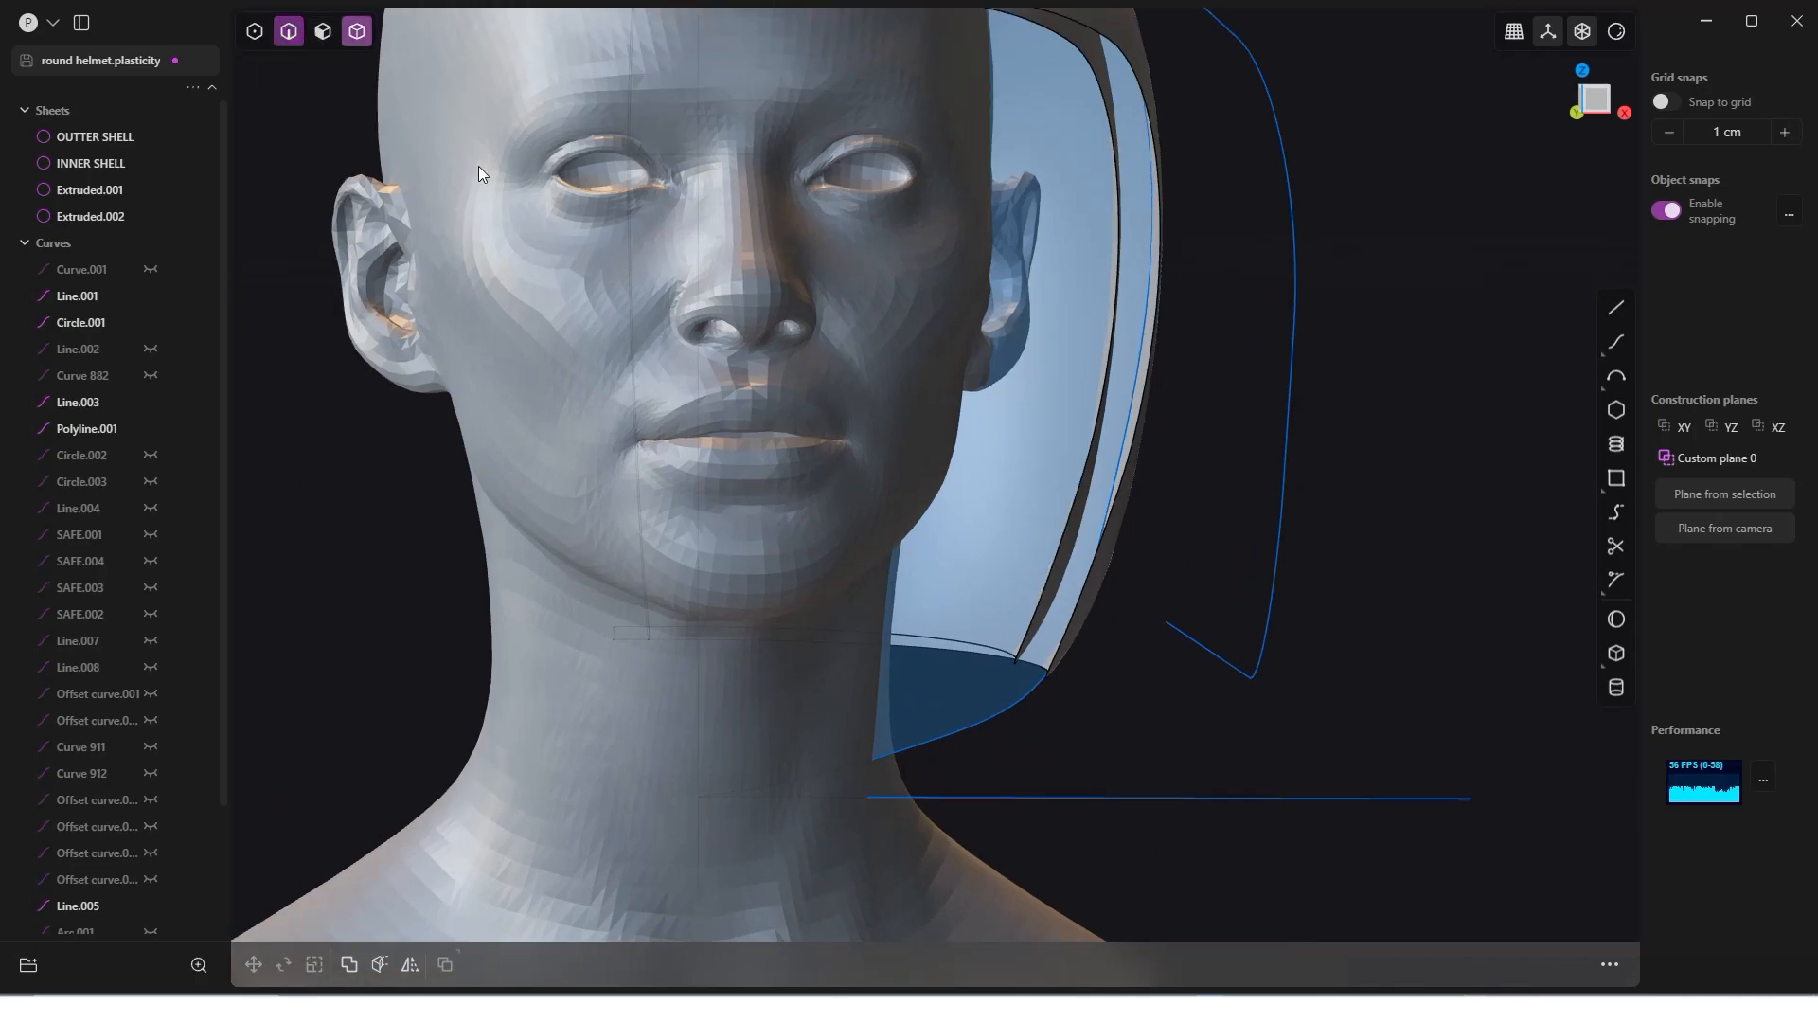
click(1070, 531)
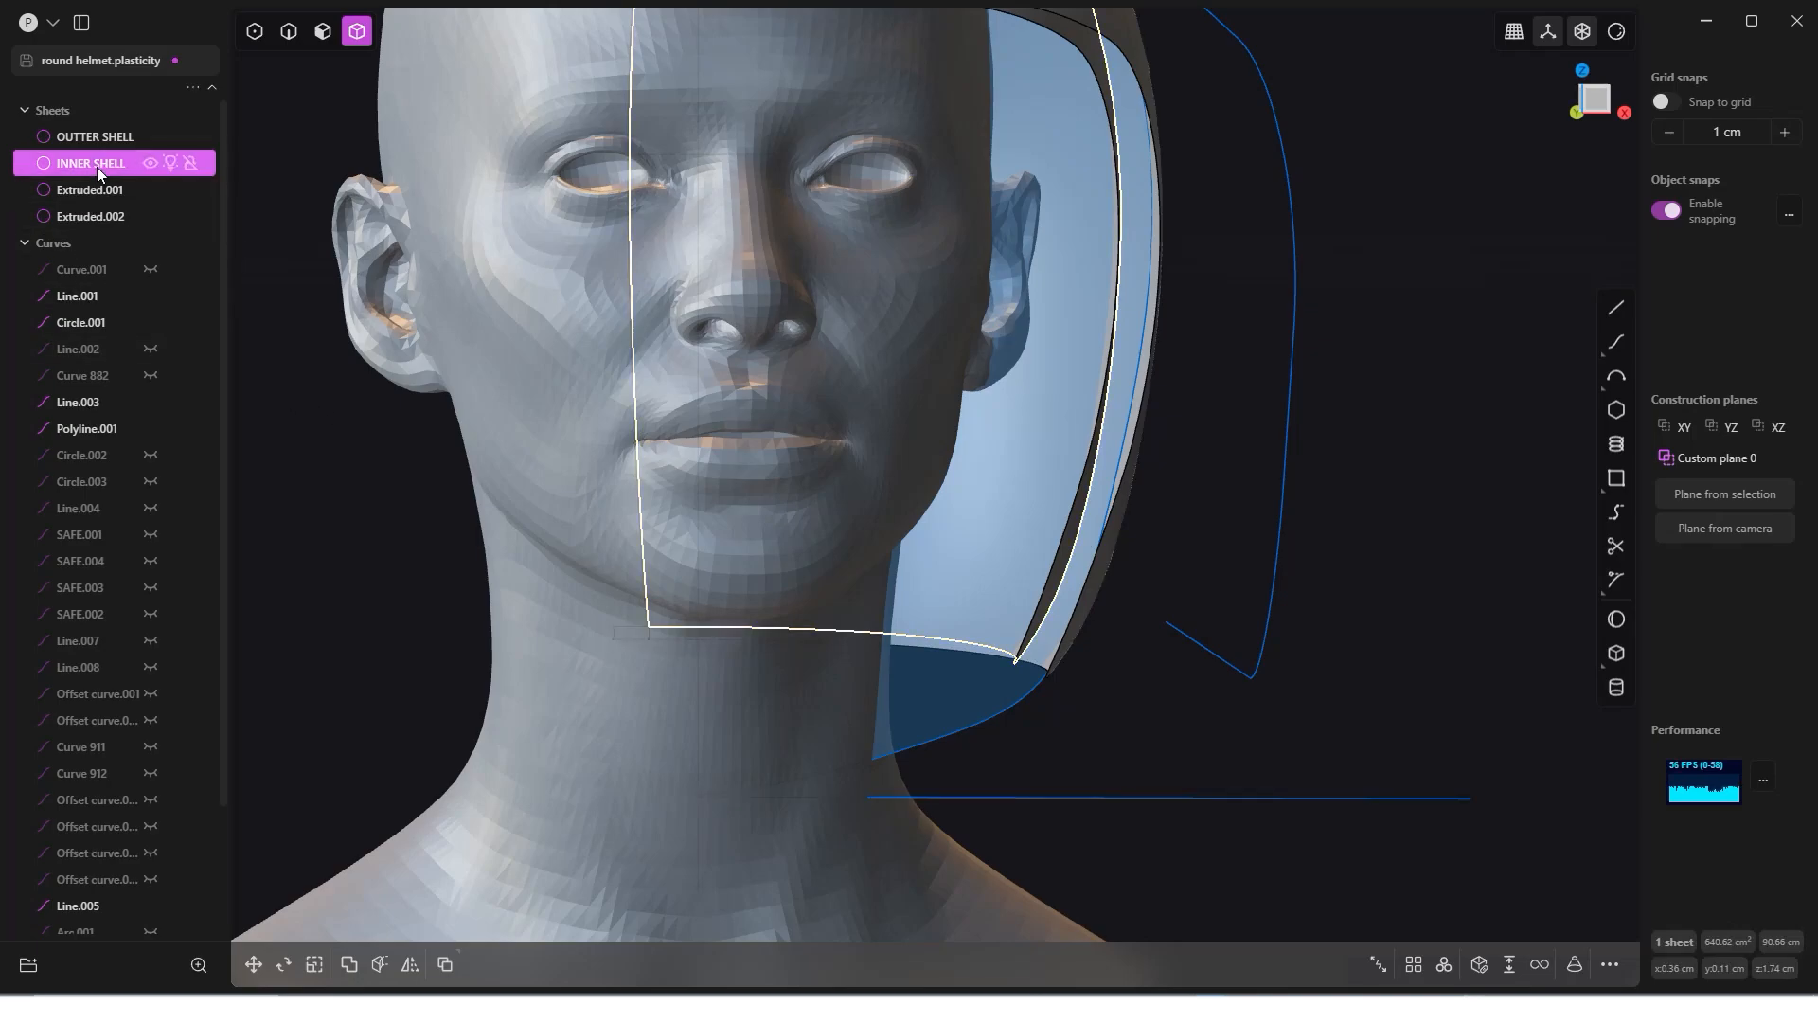
key(ctrl+d)
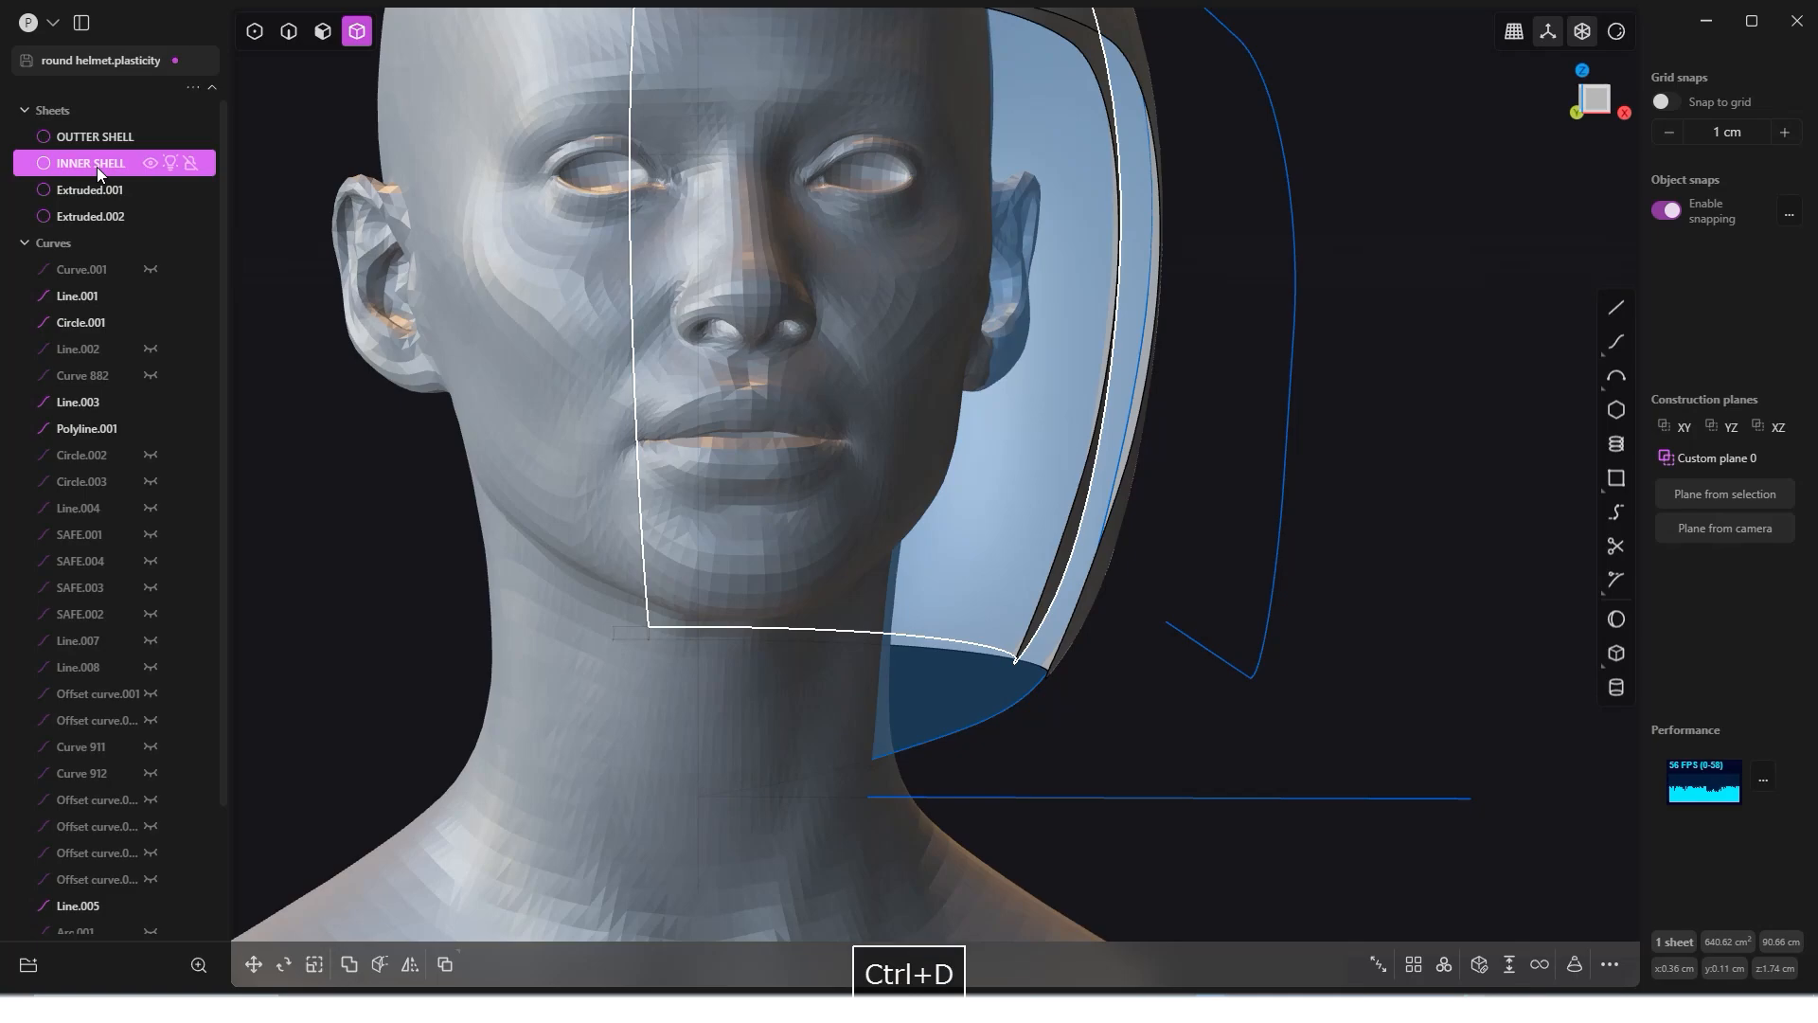
key(shift+d)
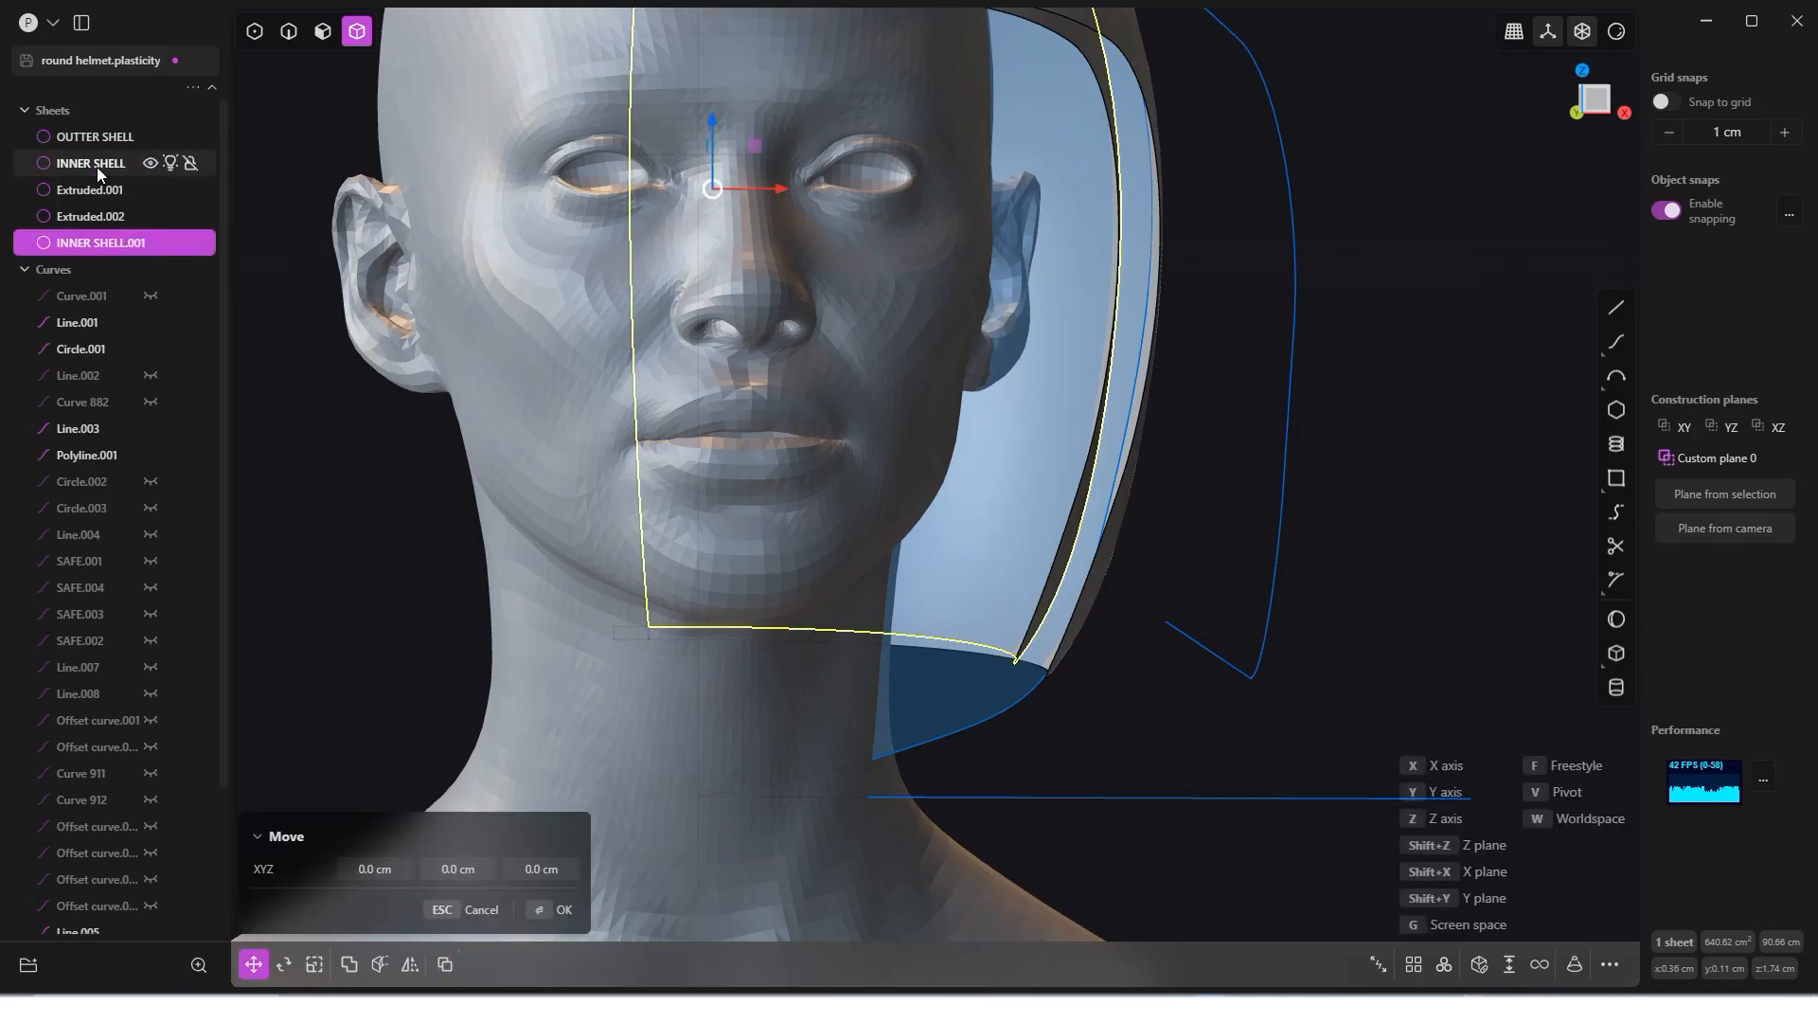
Step: Rename the duplicated inner shell sheet to DUPLICATE INNER and hide it
double_click(78, 244)
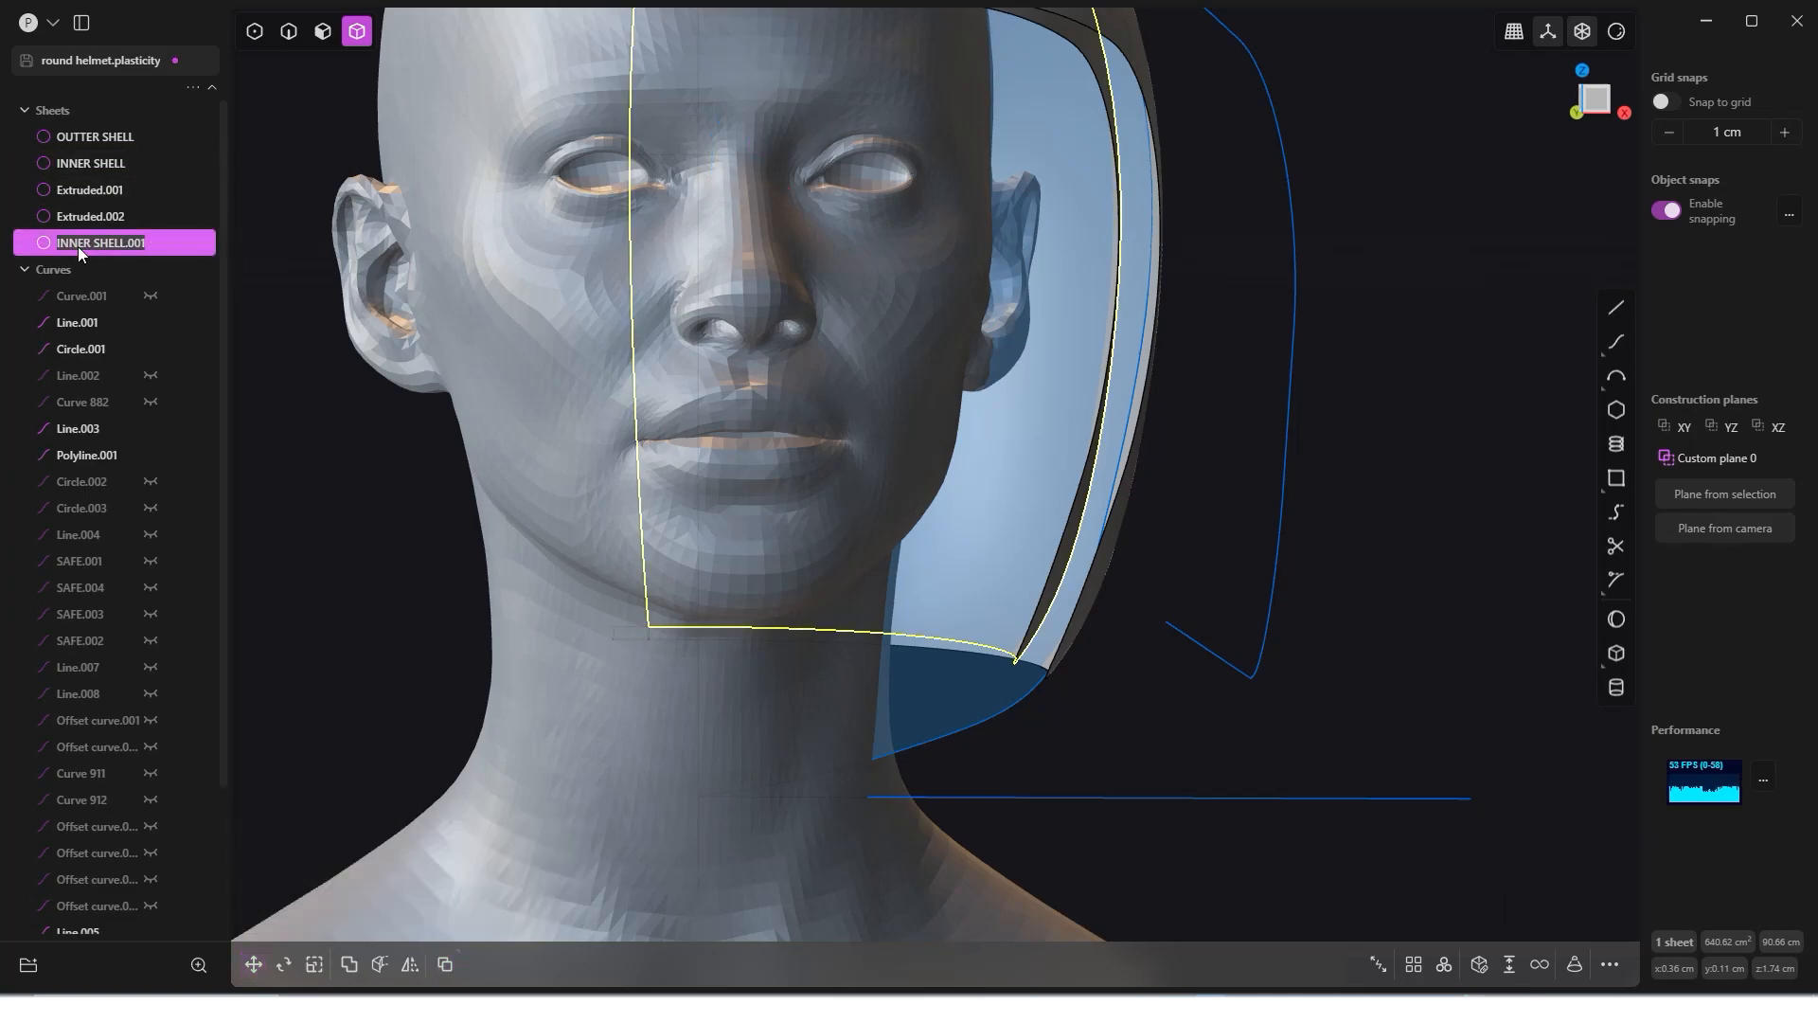
text(DU)
text(ICATE INNER)
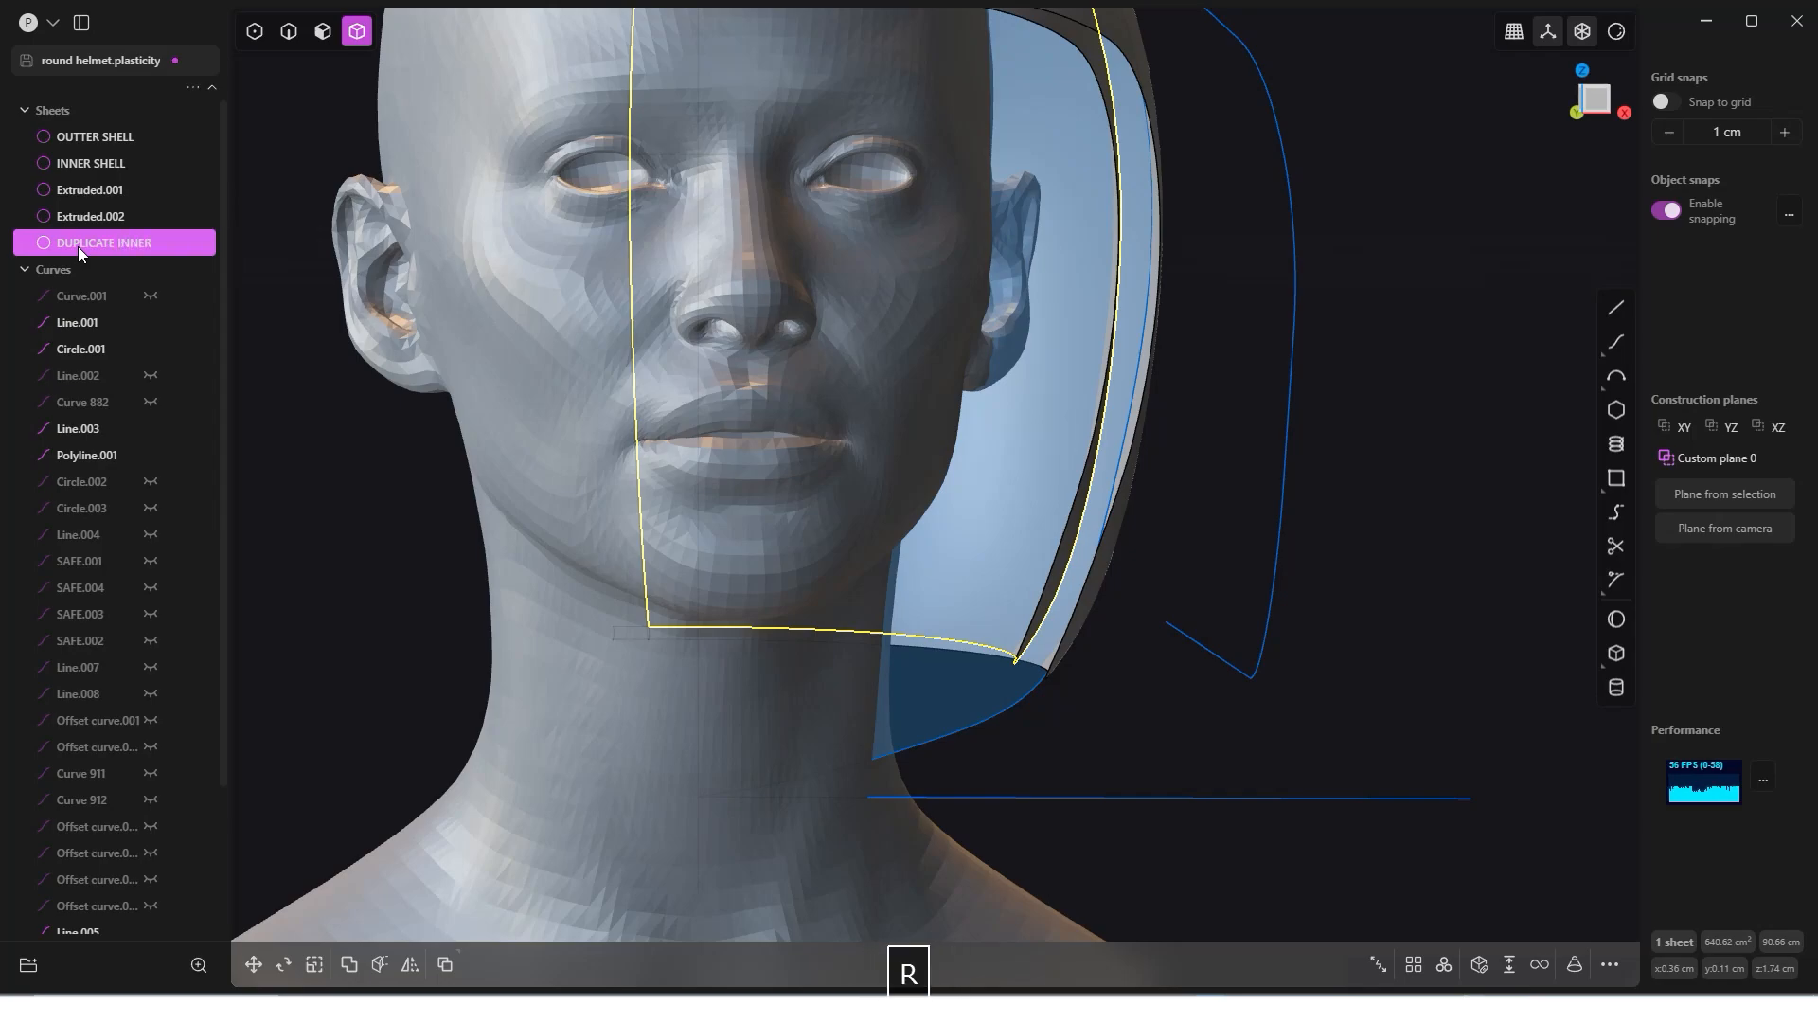
key(Return)
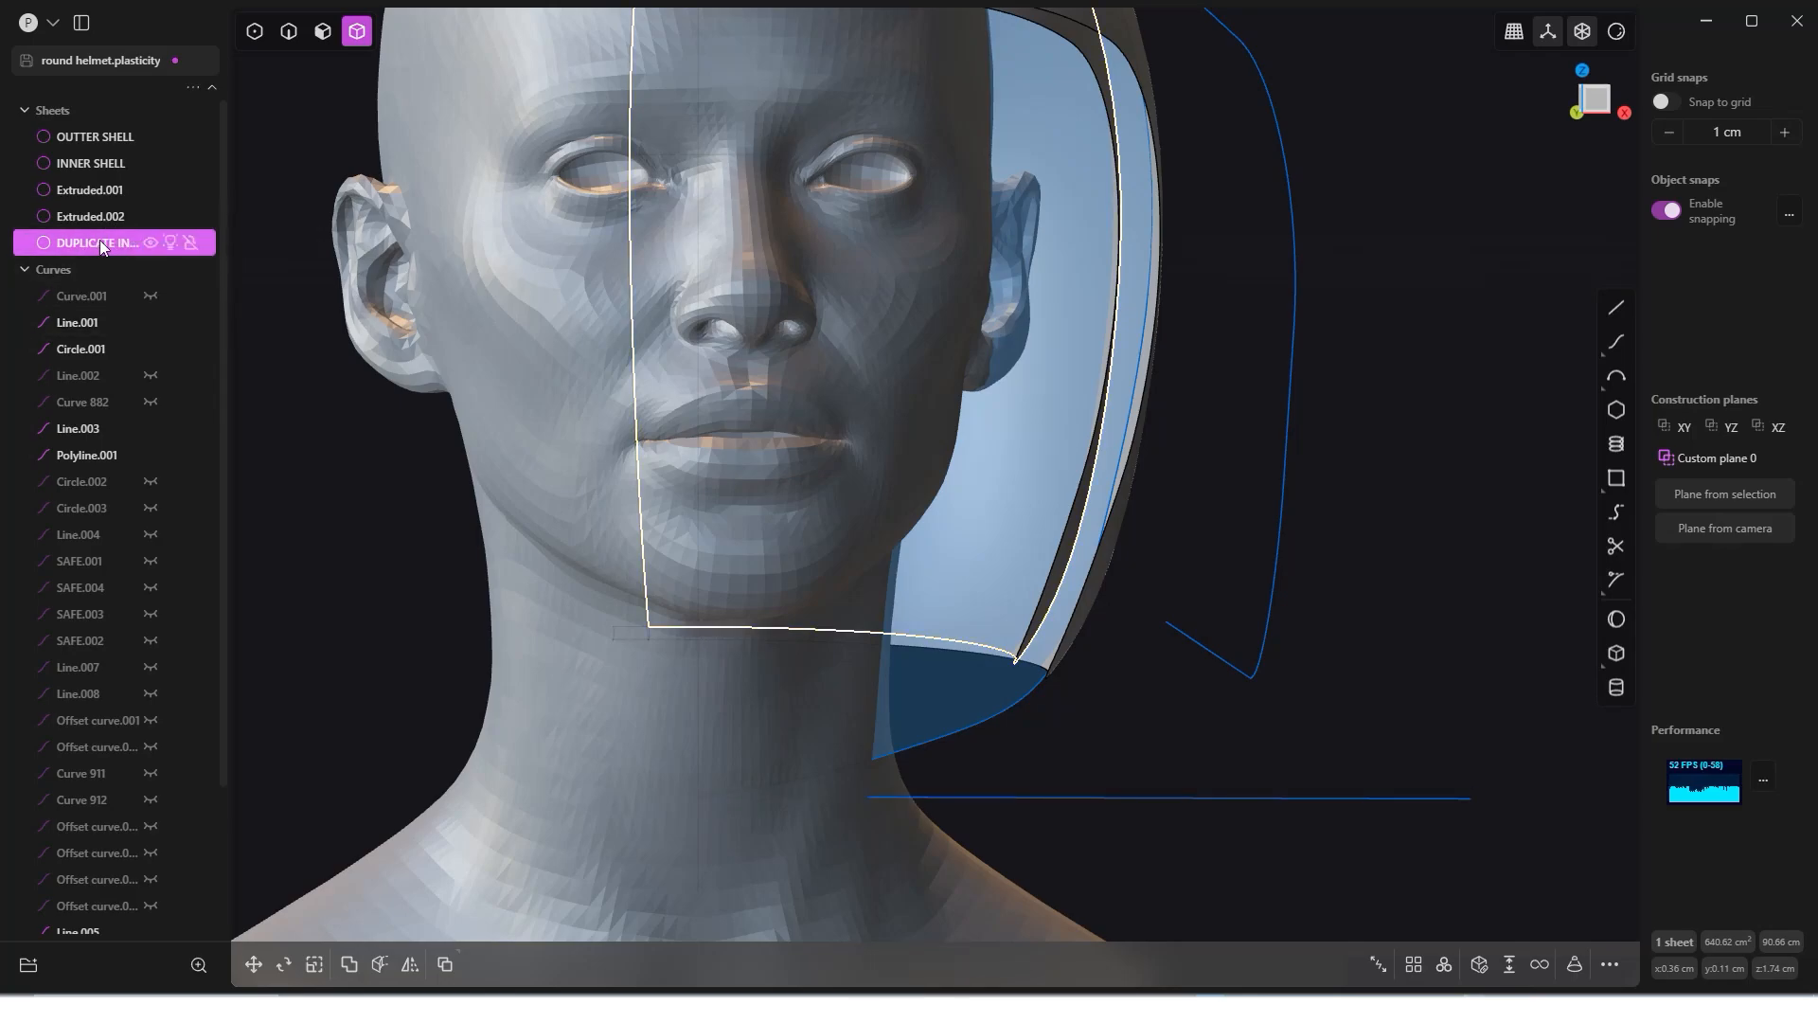
click(150, 243)
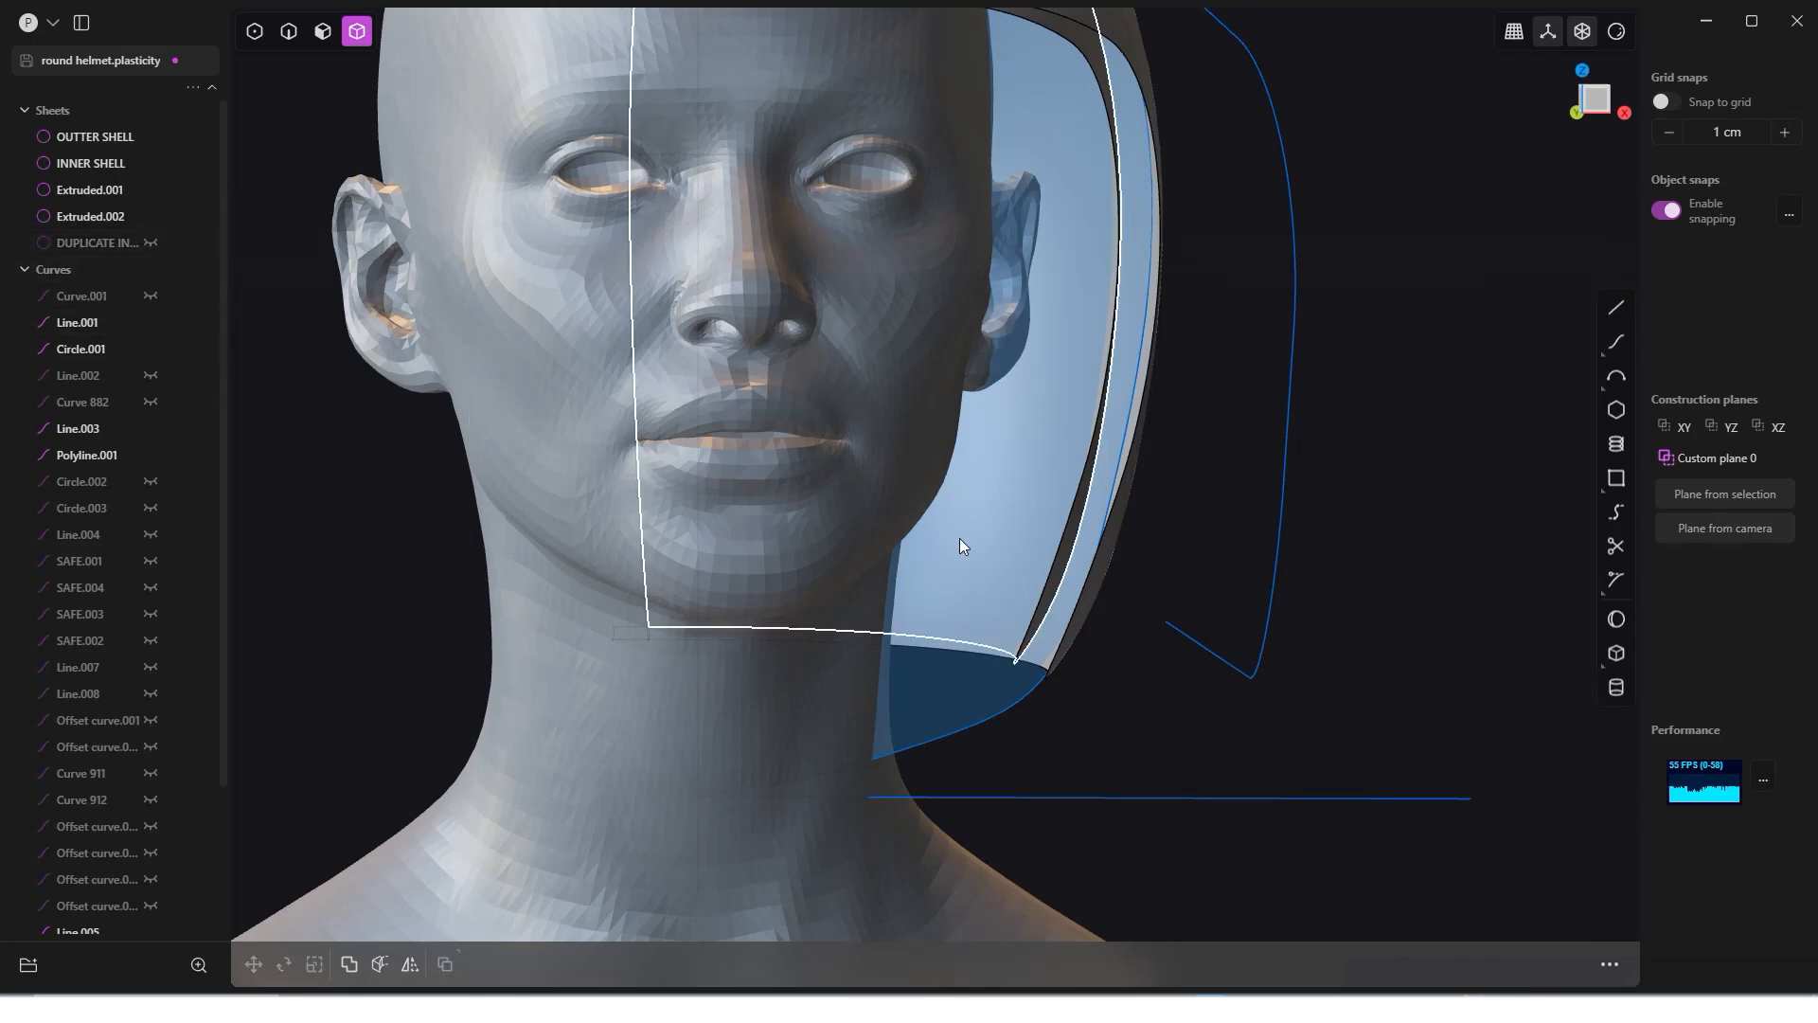
Step: Isolate the OUTTER SHELL, the INNER SHELL and the two short extruded sheets at the forehead and nape
click(1091, 593)
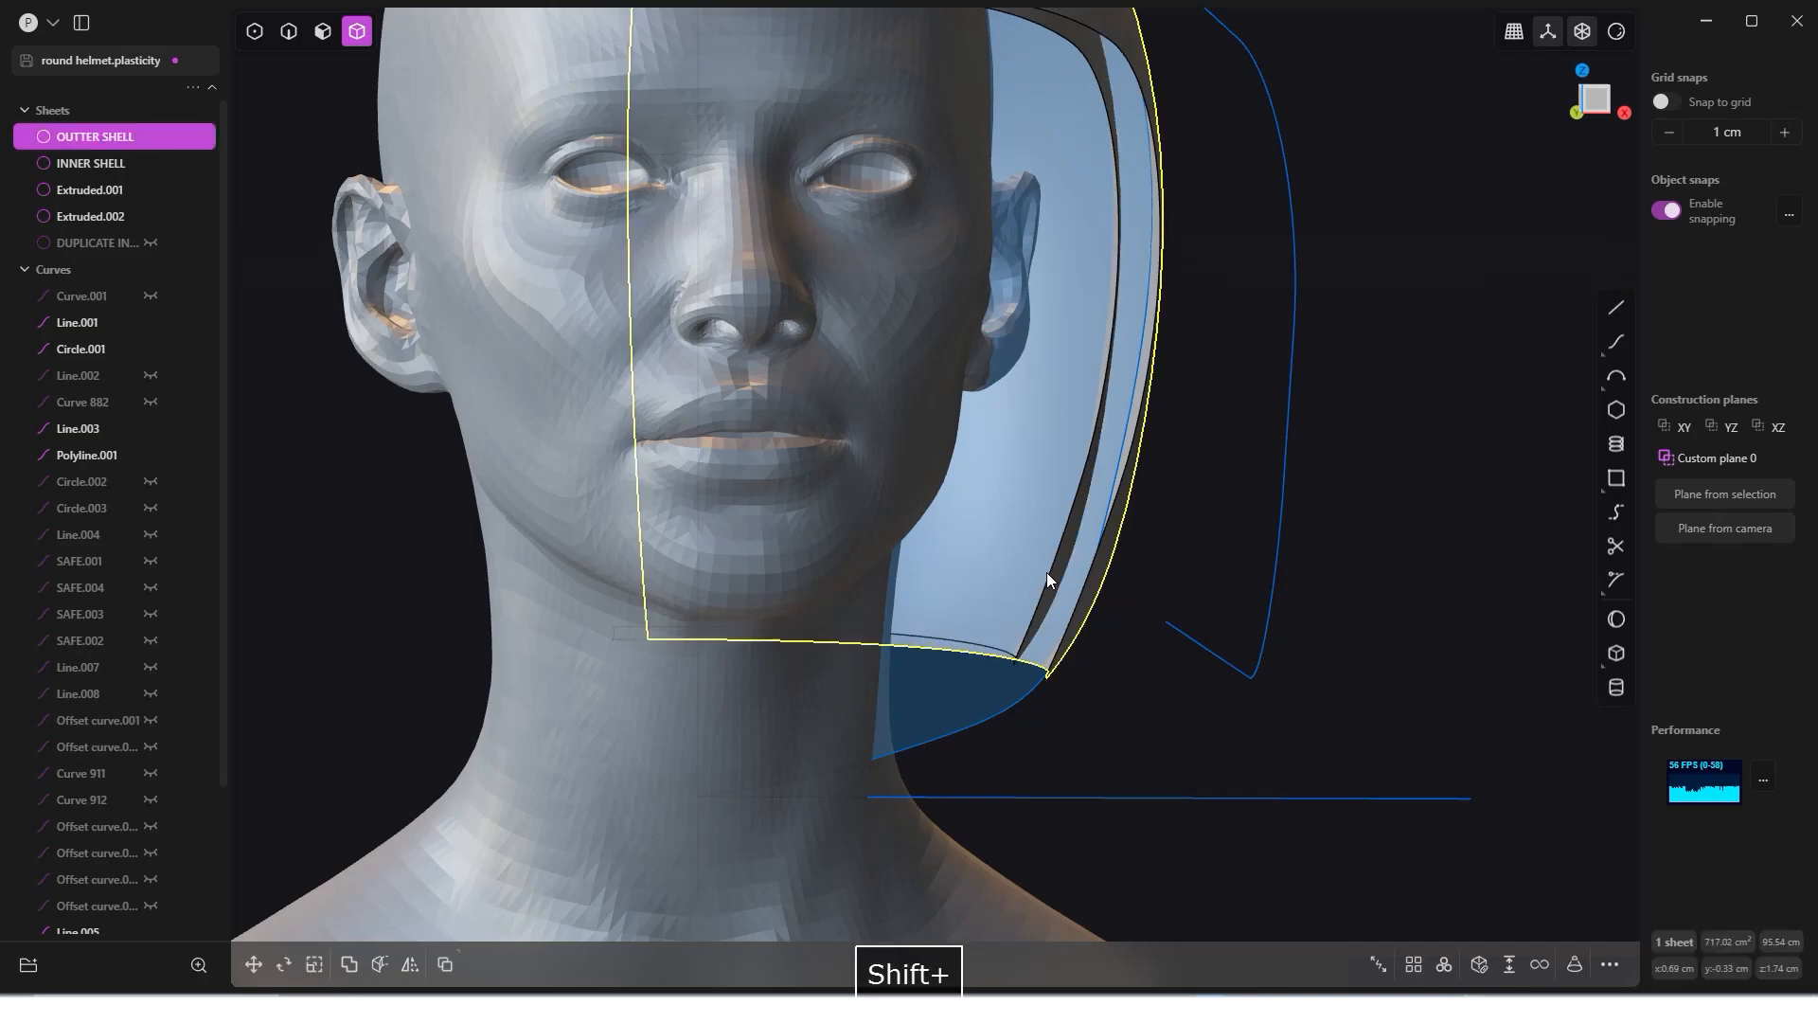
shift+click(1047, 571)
shift+middle_drag(733, 367, 981, 789)
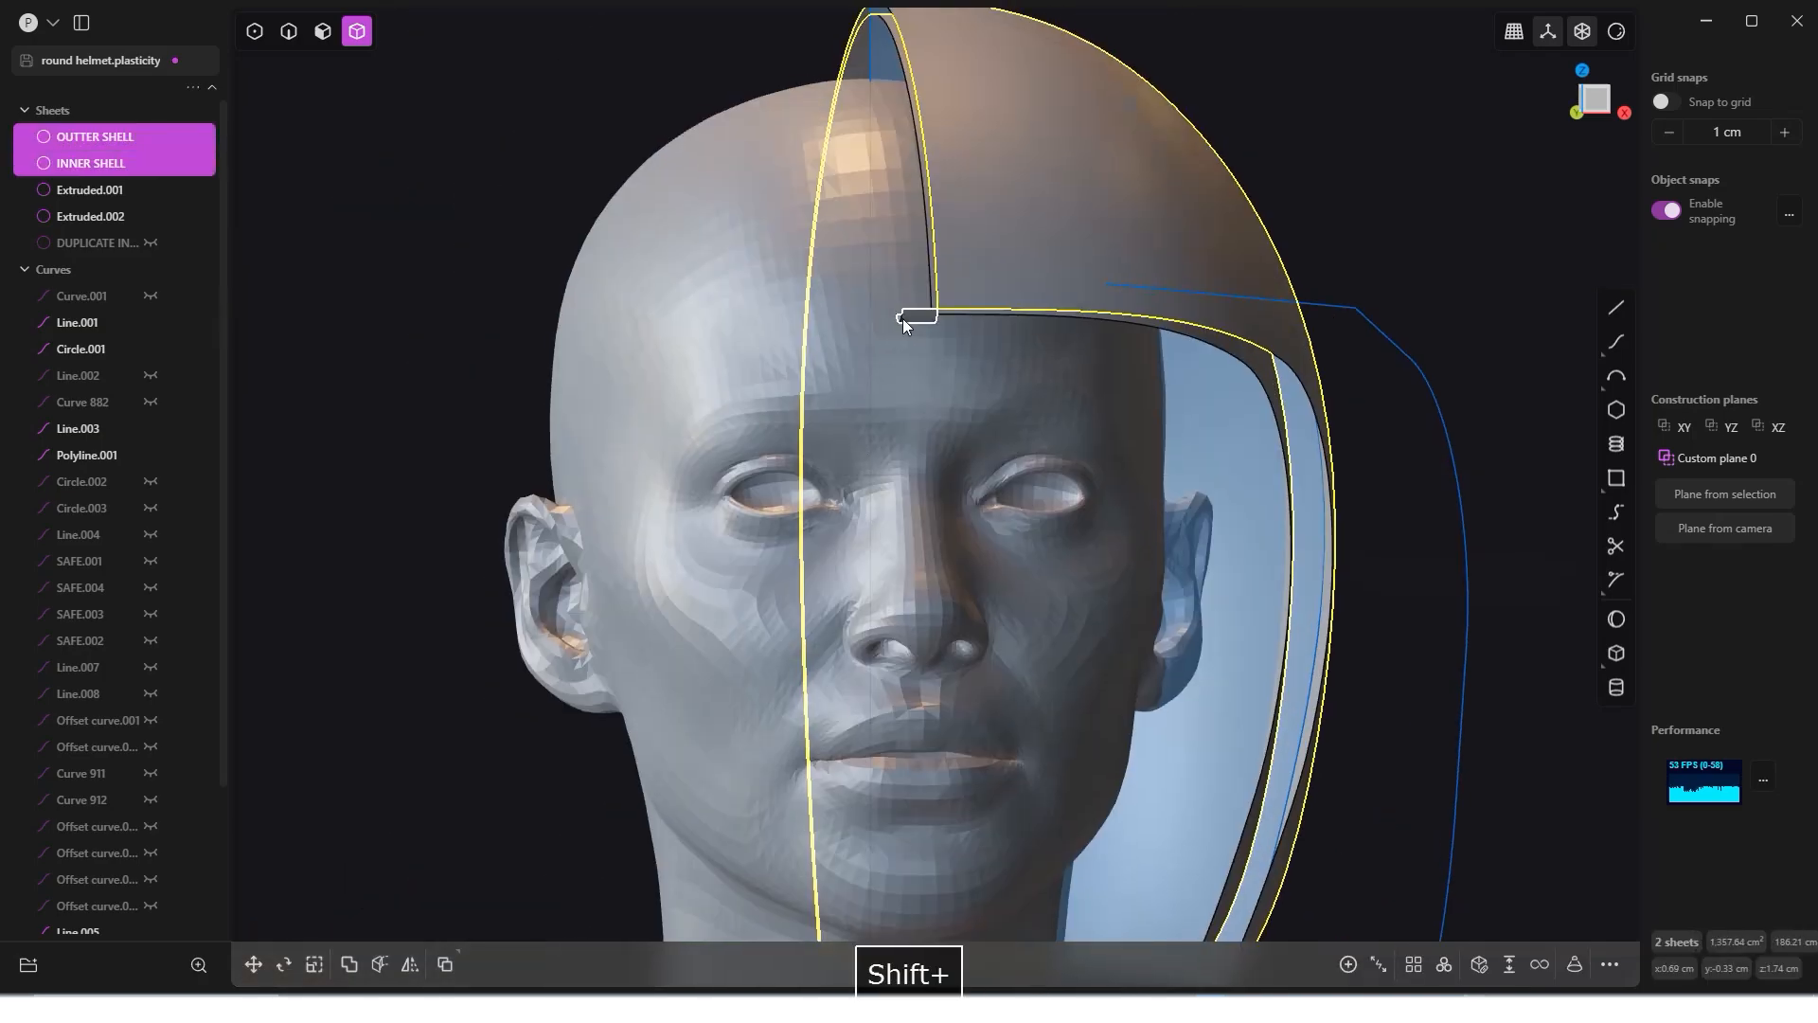
shift+click(902, 318)
middle_drag(868, 314, 865, 351)
middle_drag(769, 822, 1019, 544)
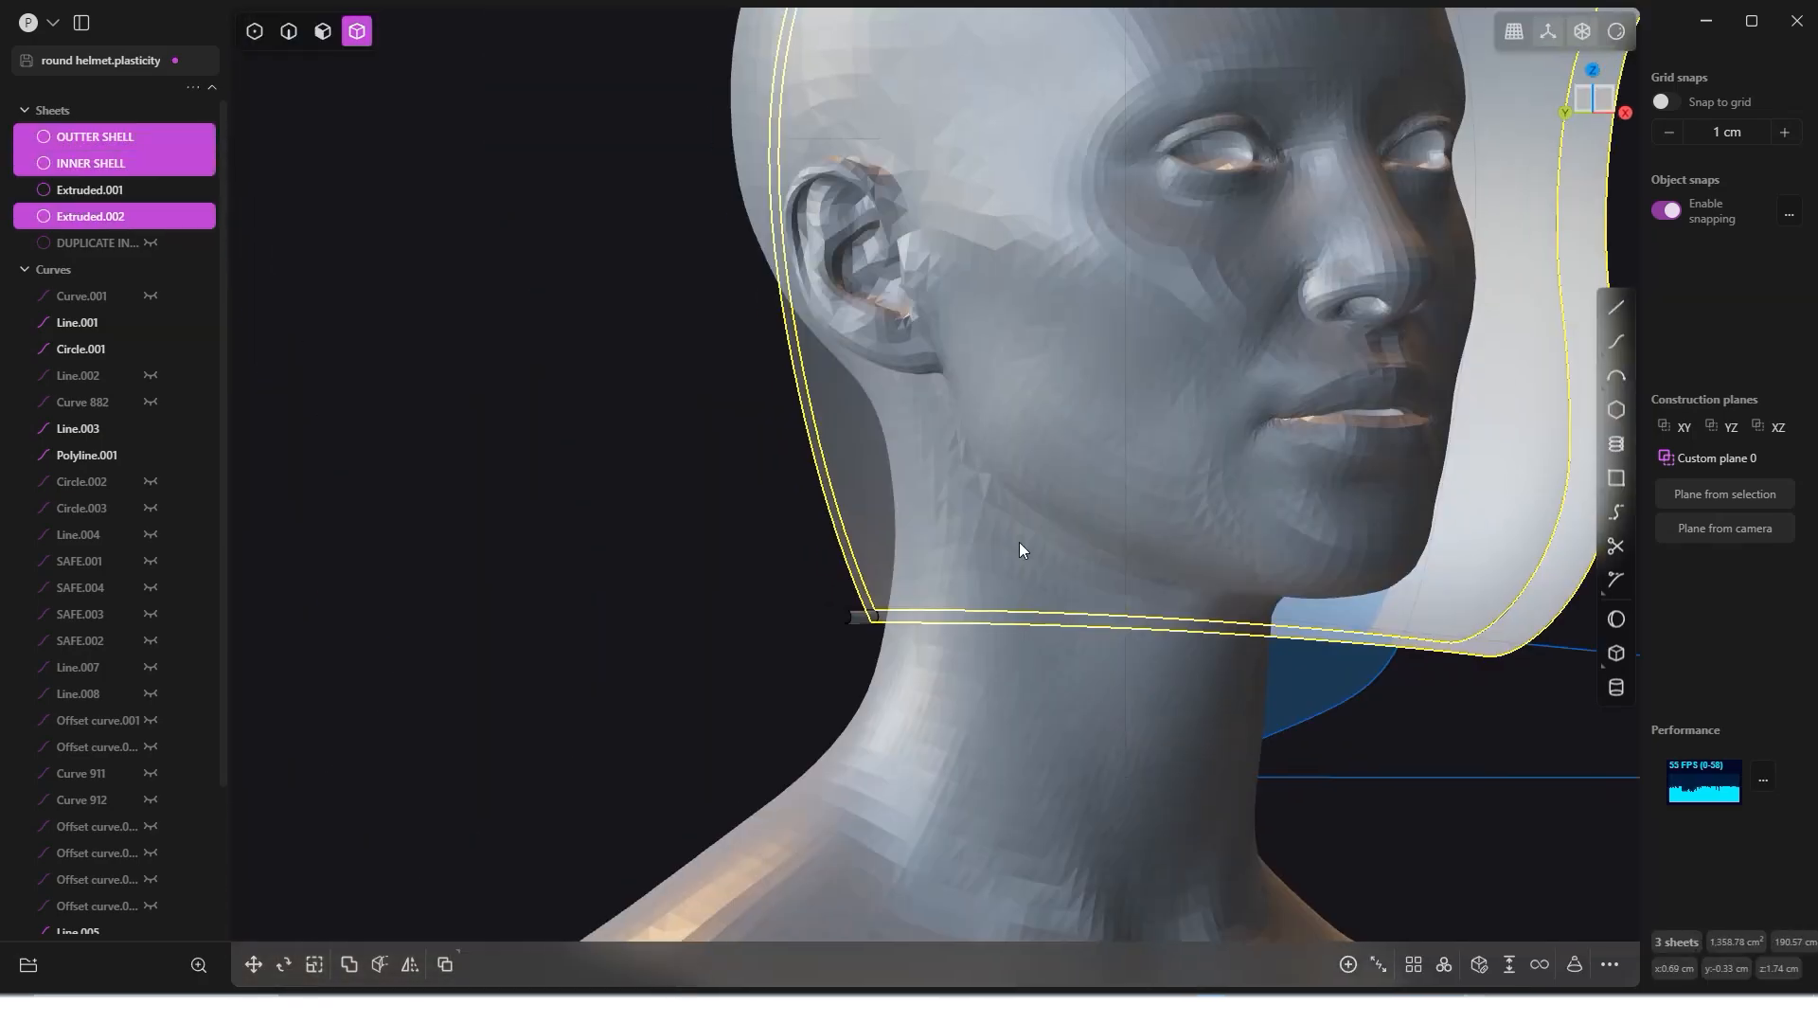
shift+click(862, 615)
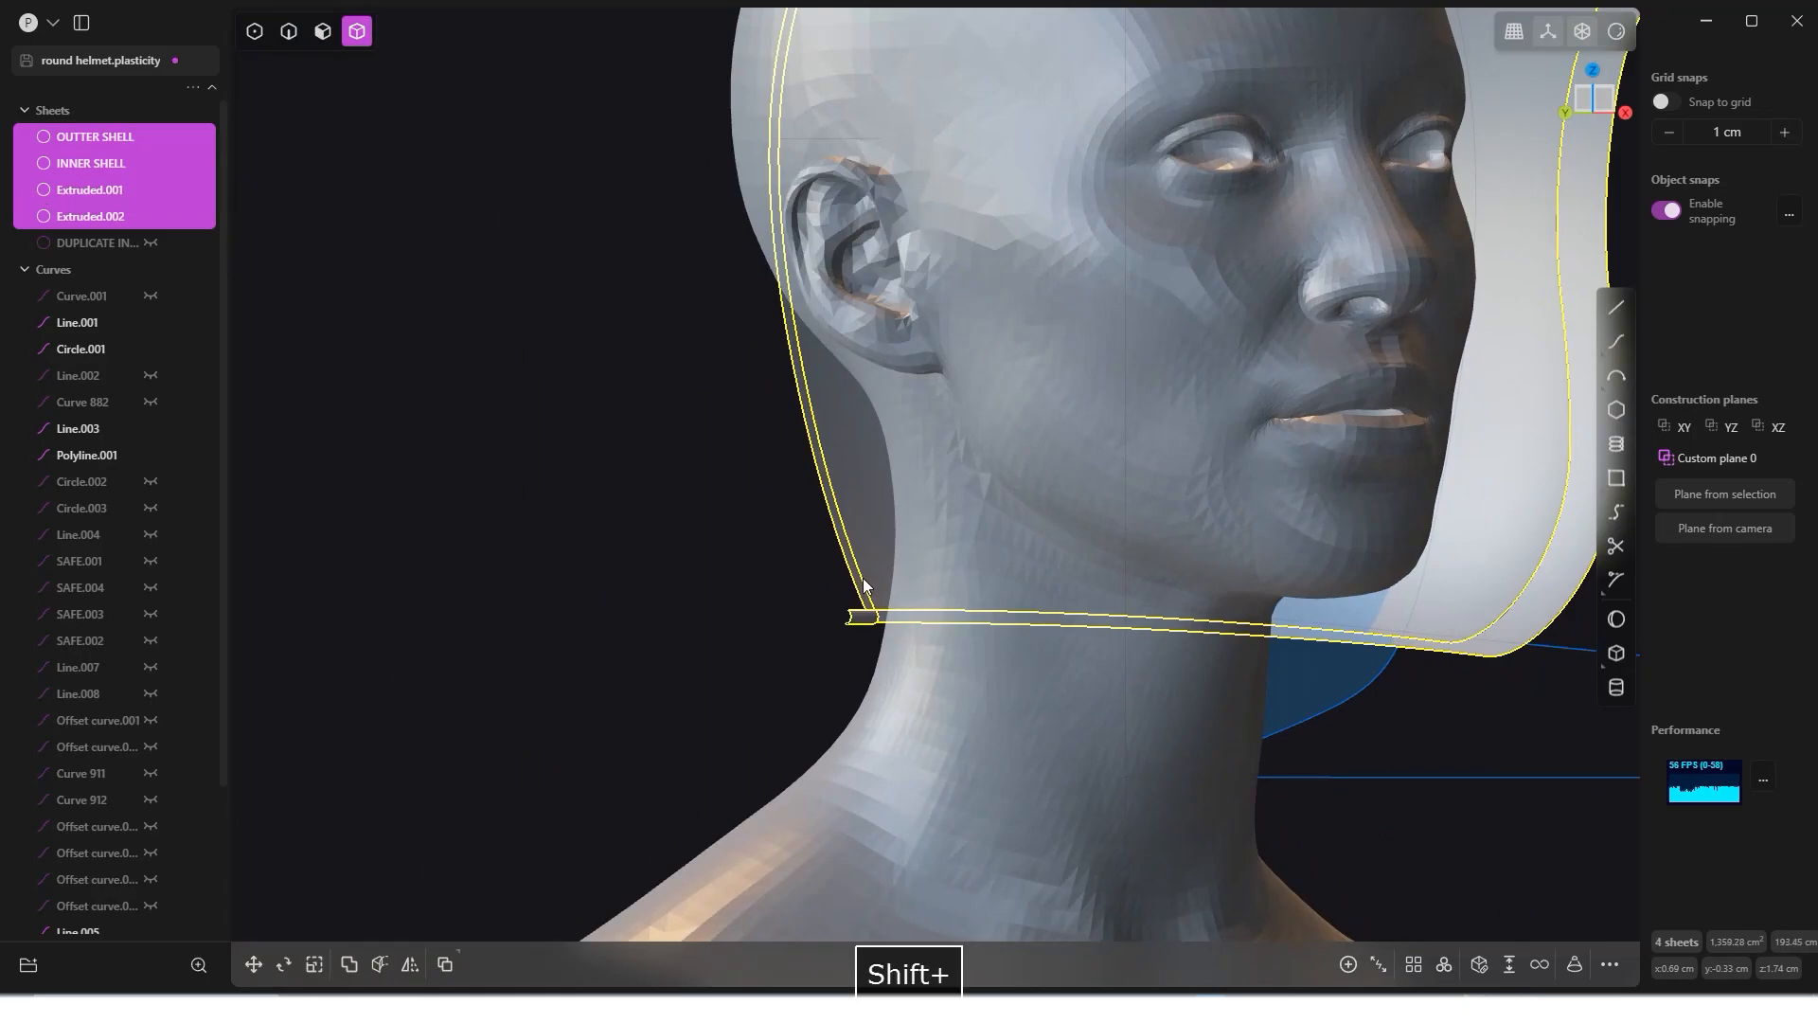
key(period)
middle_drag(850, 557, 633, 616)
click(632, 614)
middle_drag(713, 546, 752, 538)
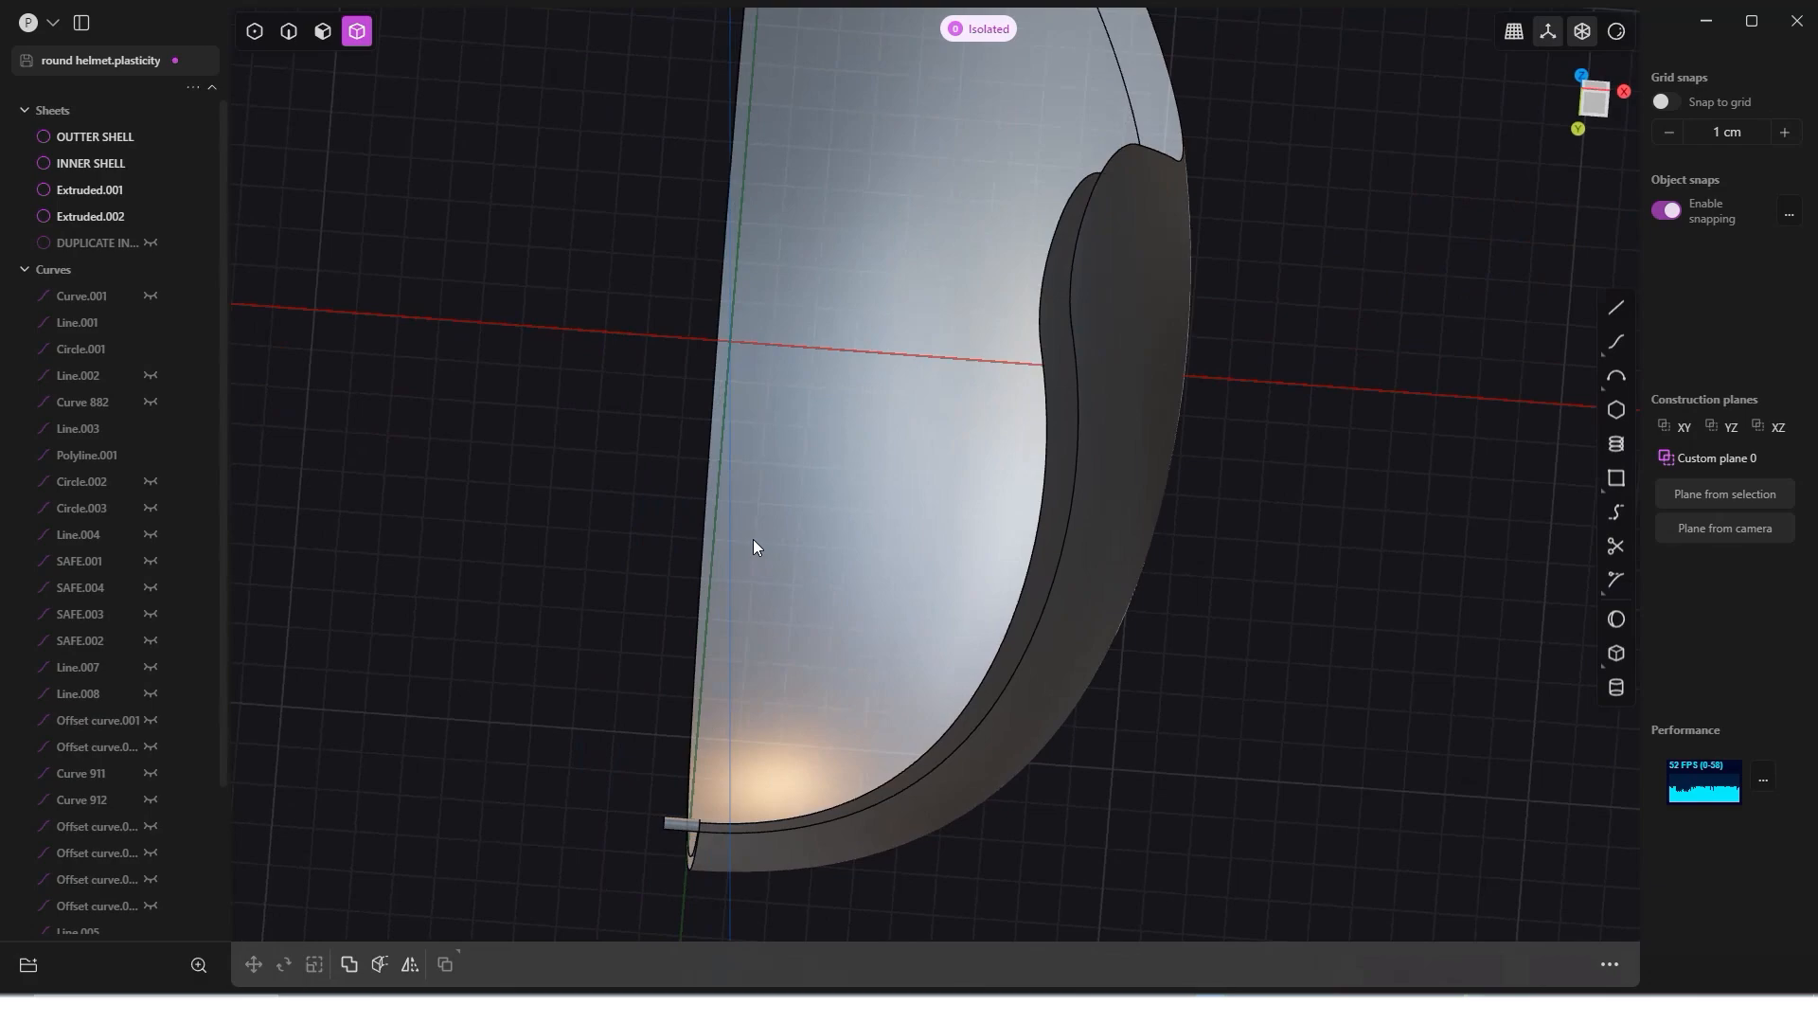
middle_drag(1037, 320, 1074, 419)
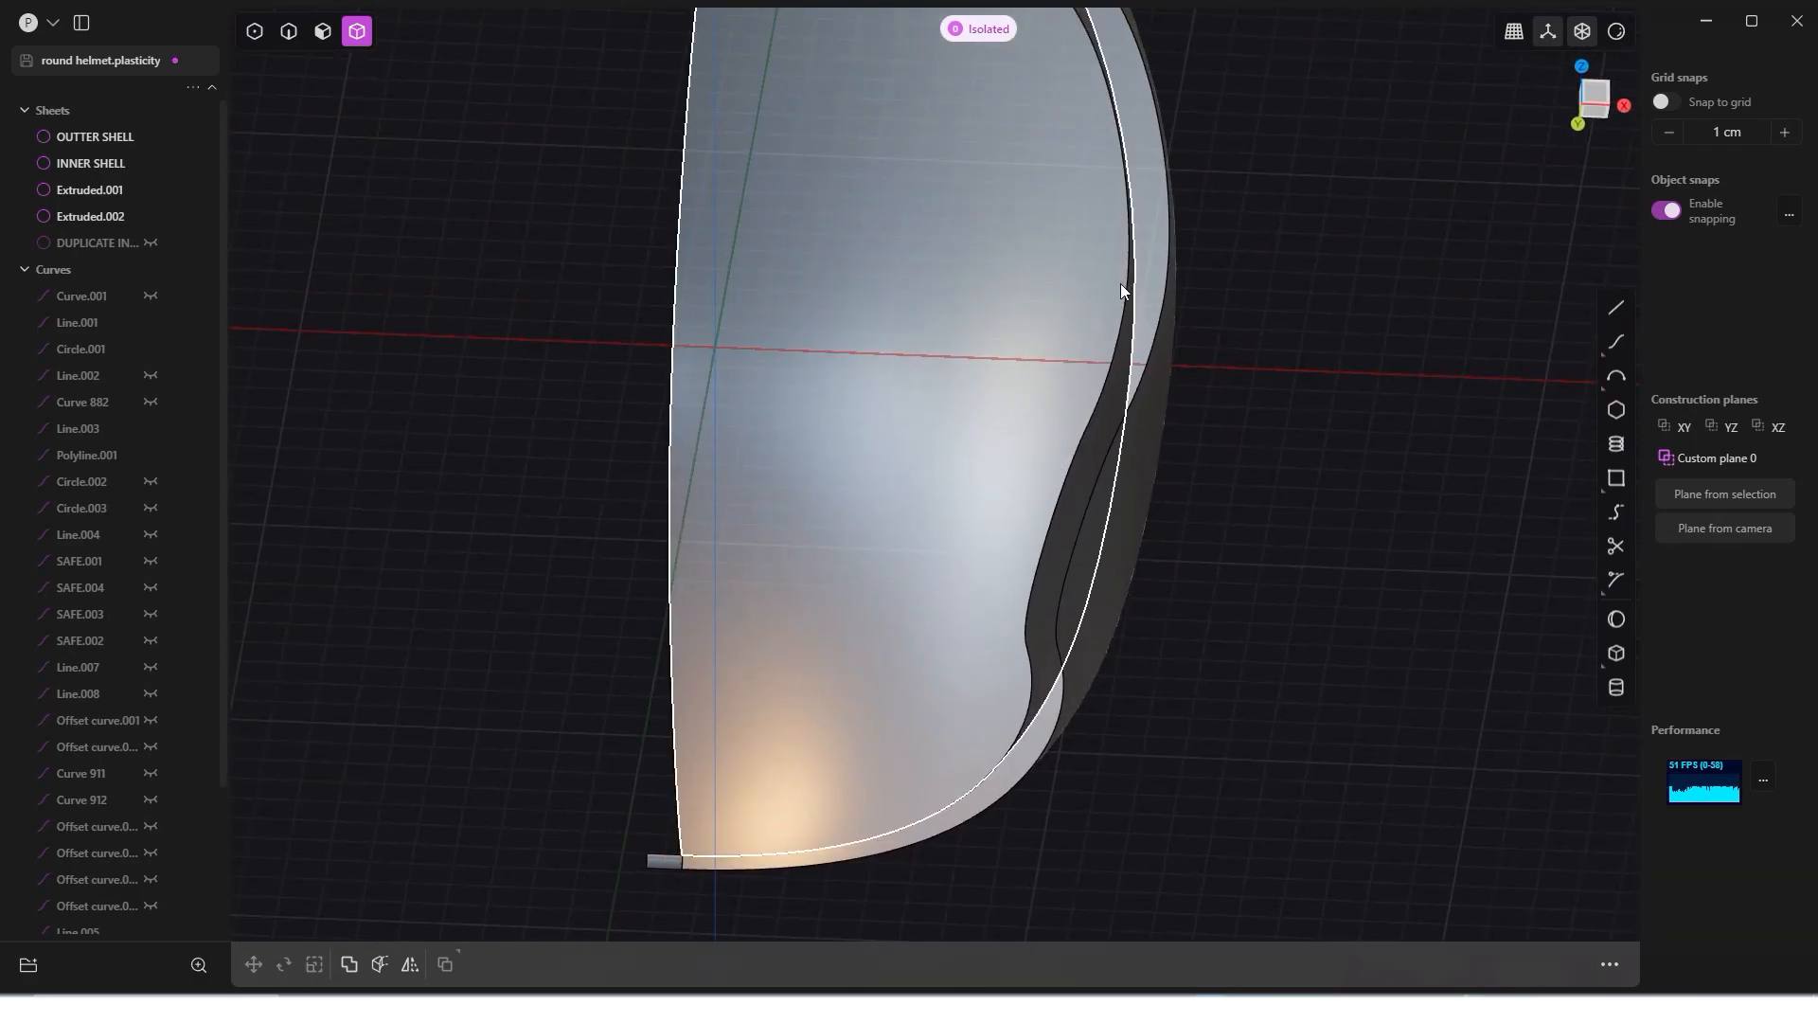
Step: Loft between the OUTTER SHELL and INNER SHELL faces with G1 start and end continuity and tensions of 1.00
click(322, 34)
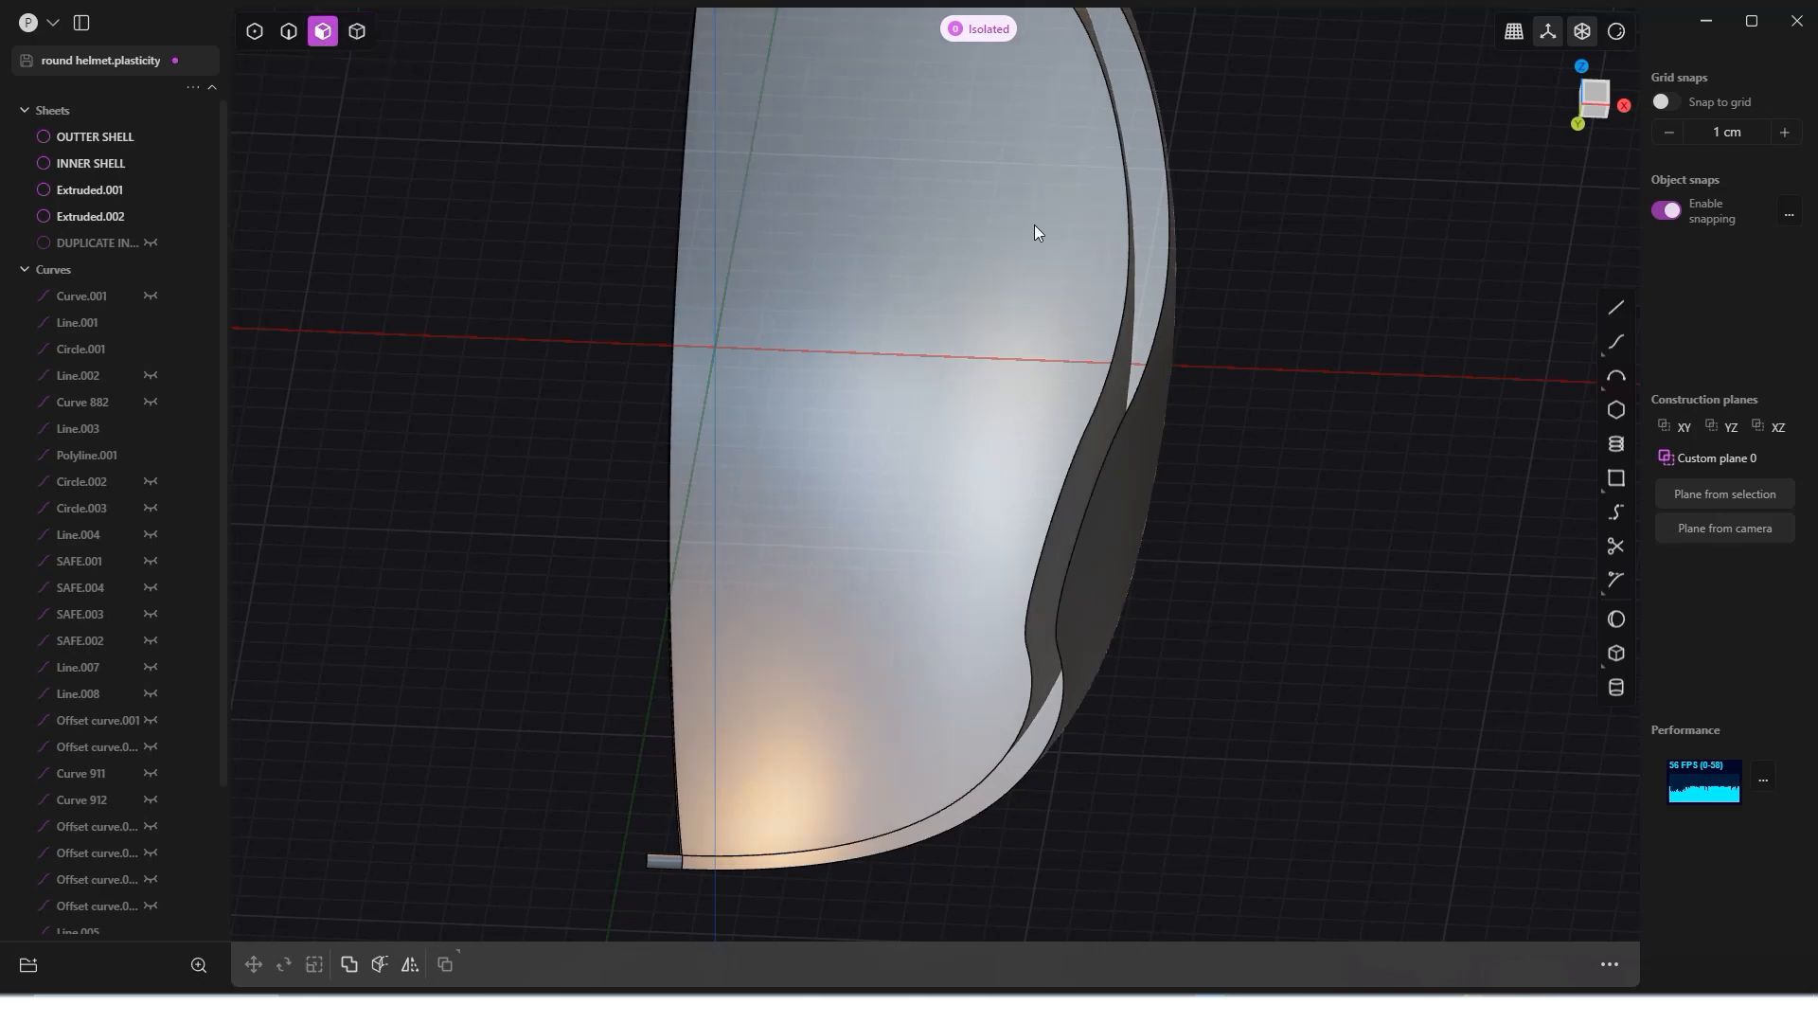
key(ctrl+a)
key(o)
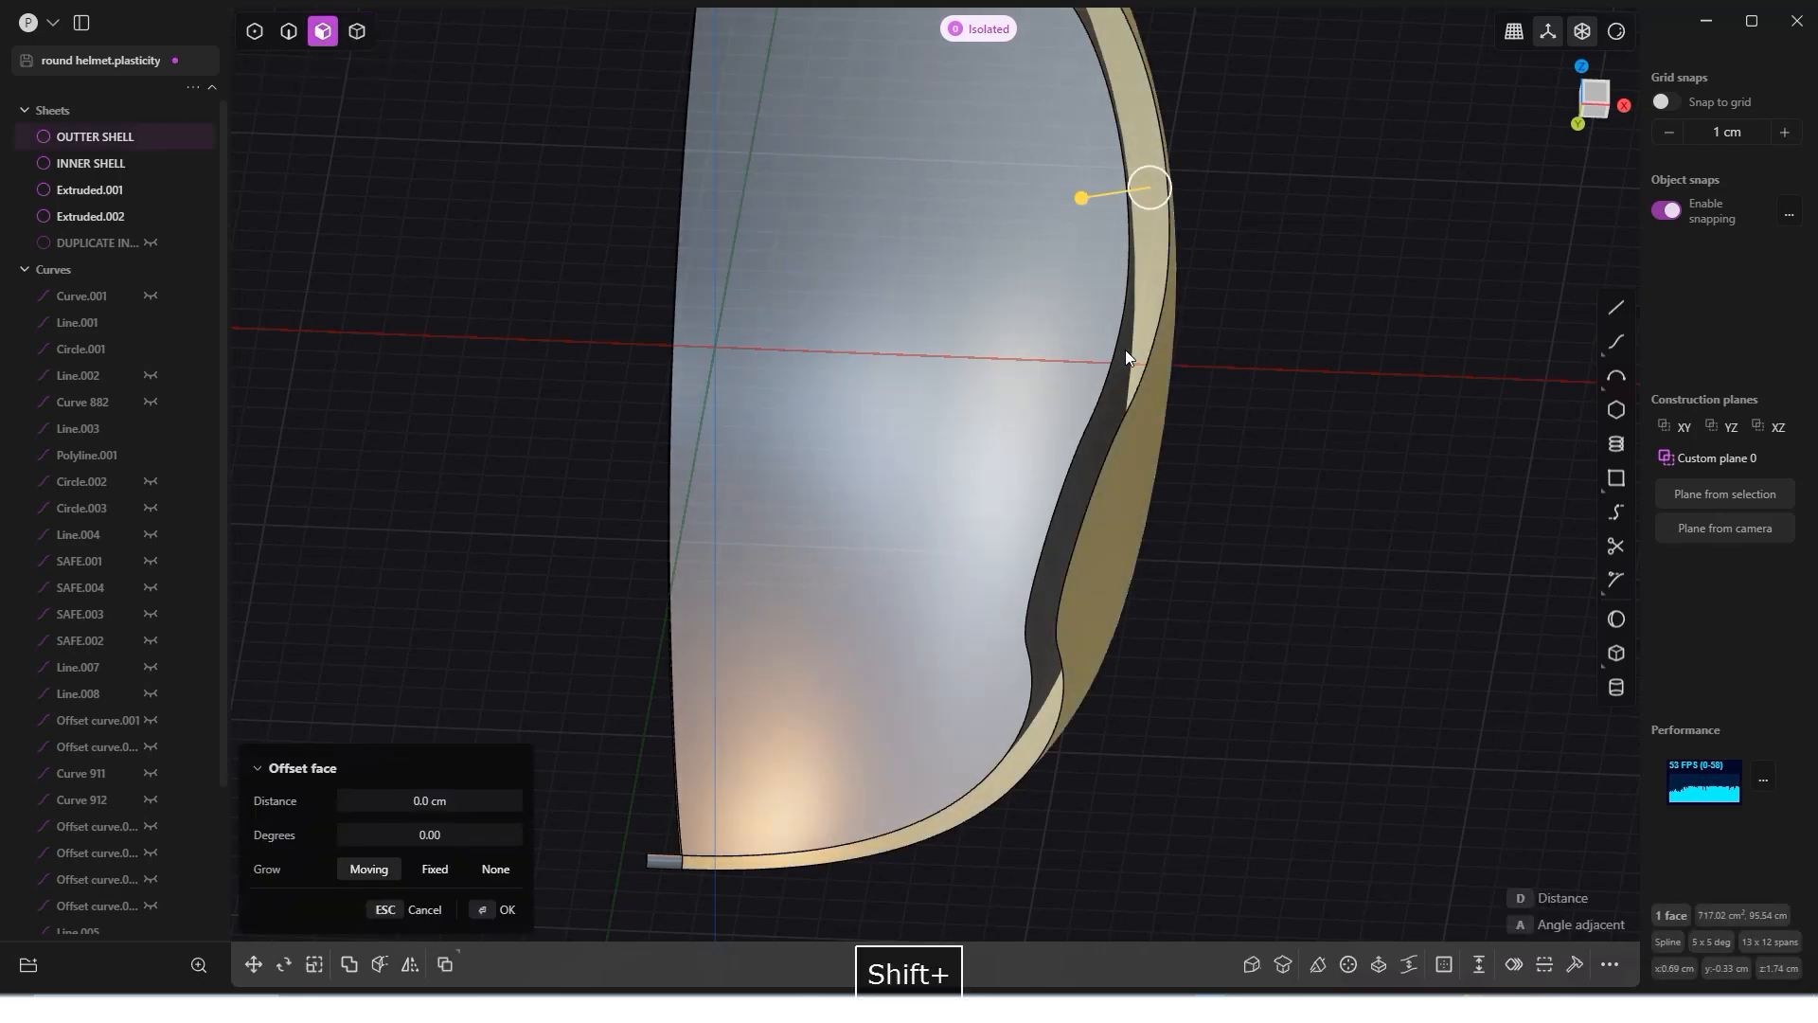
key(shift+l)
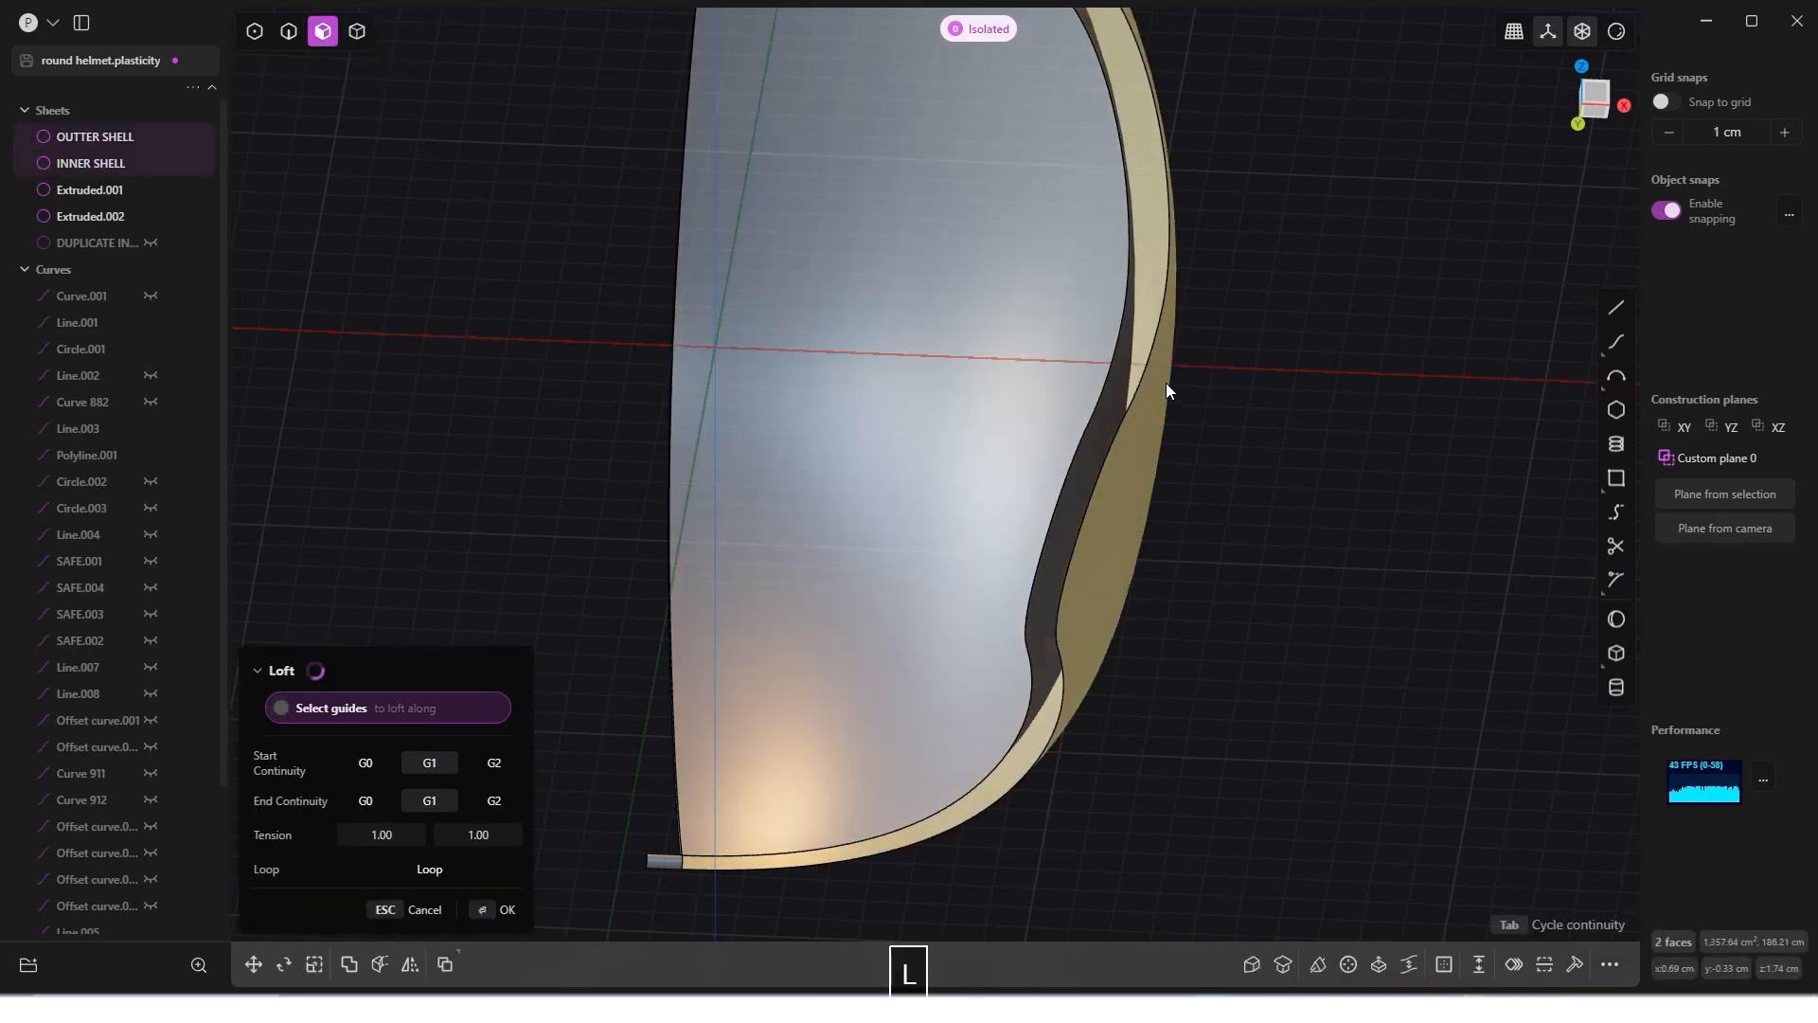
middle_drag(1243, 409, 957, 487)
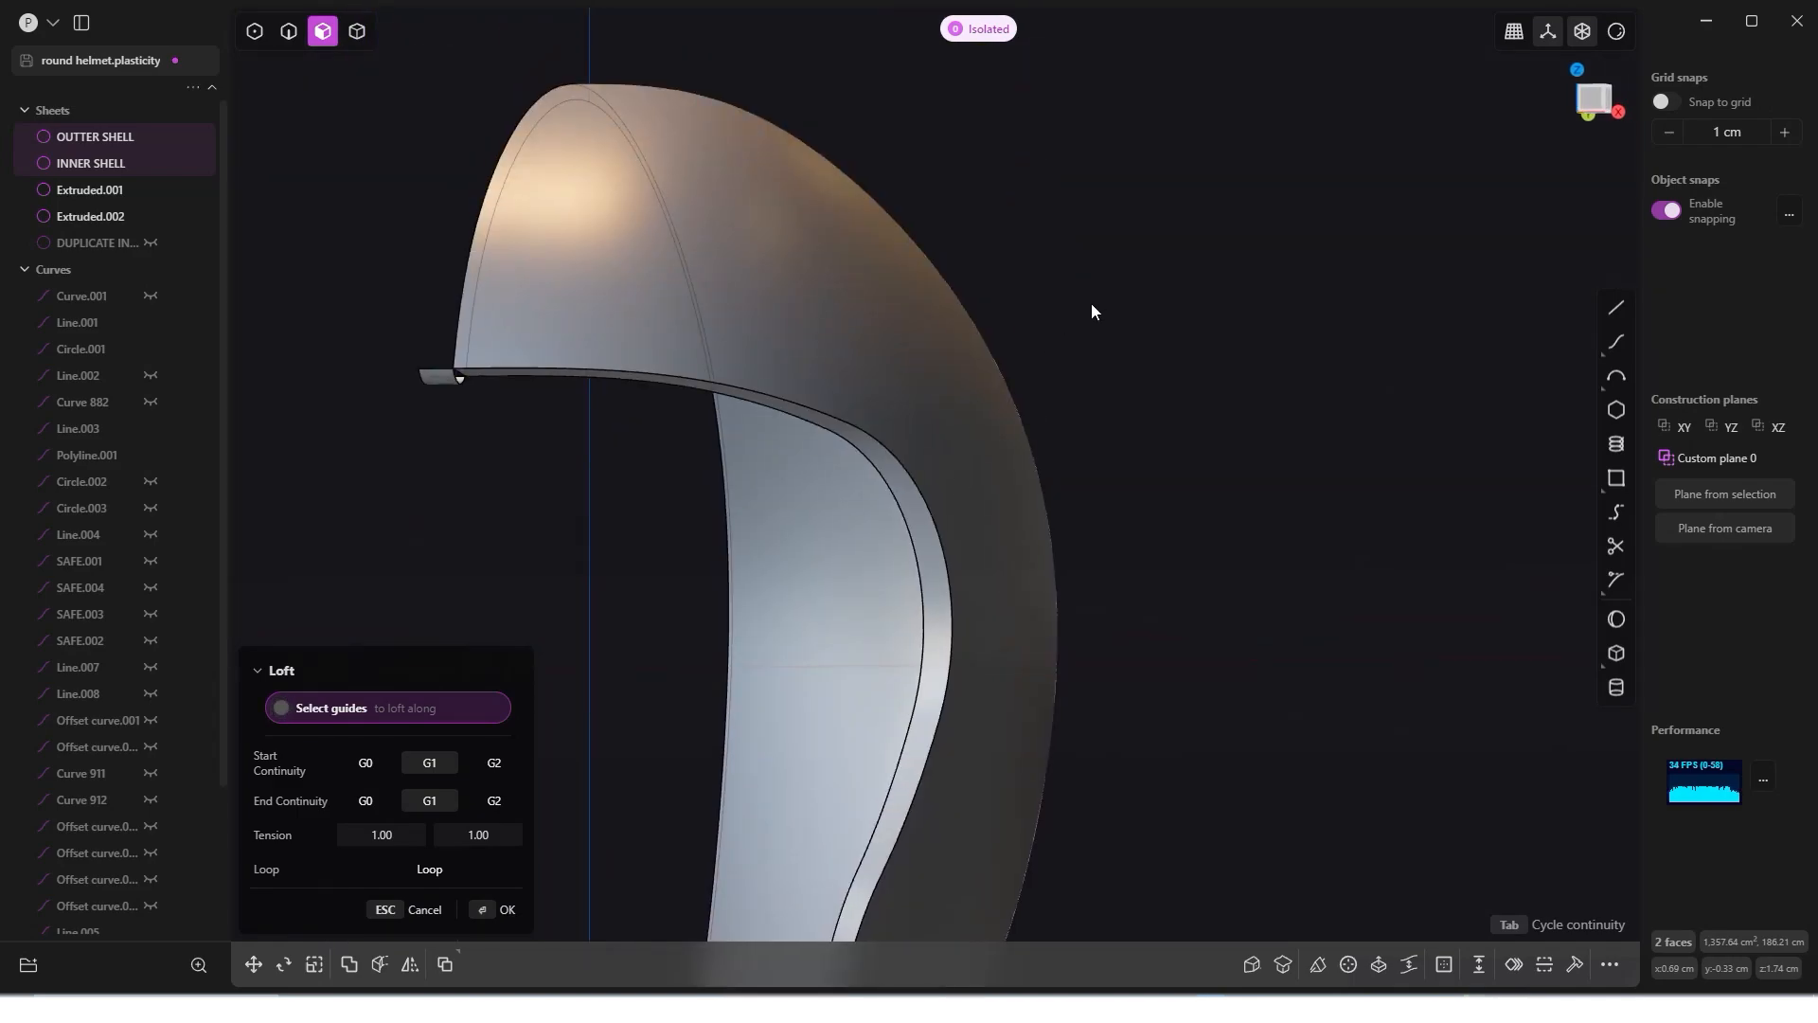
scroll(1100, 331, down, 2)
scroll(1083, 304, down, 2)
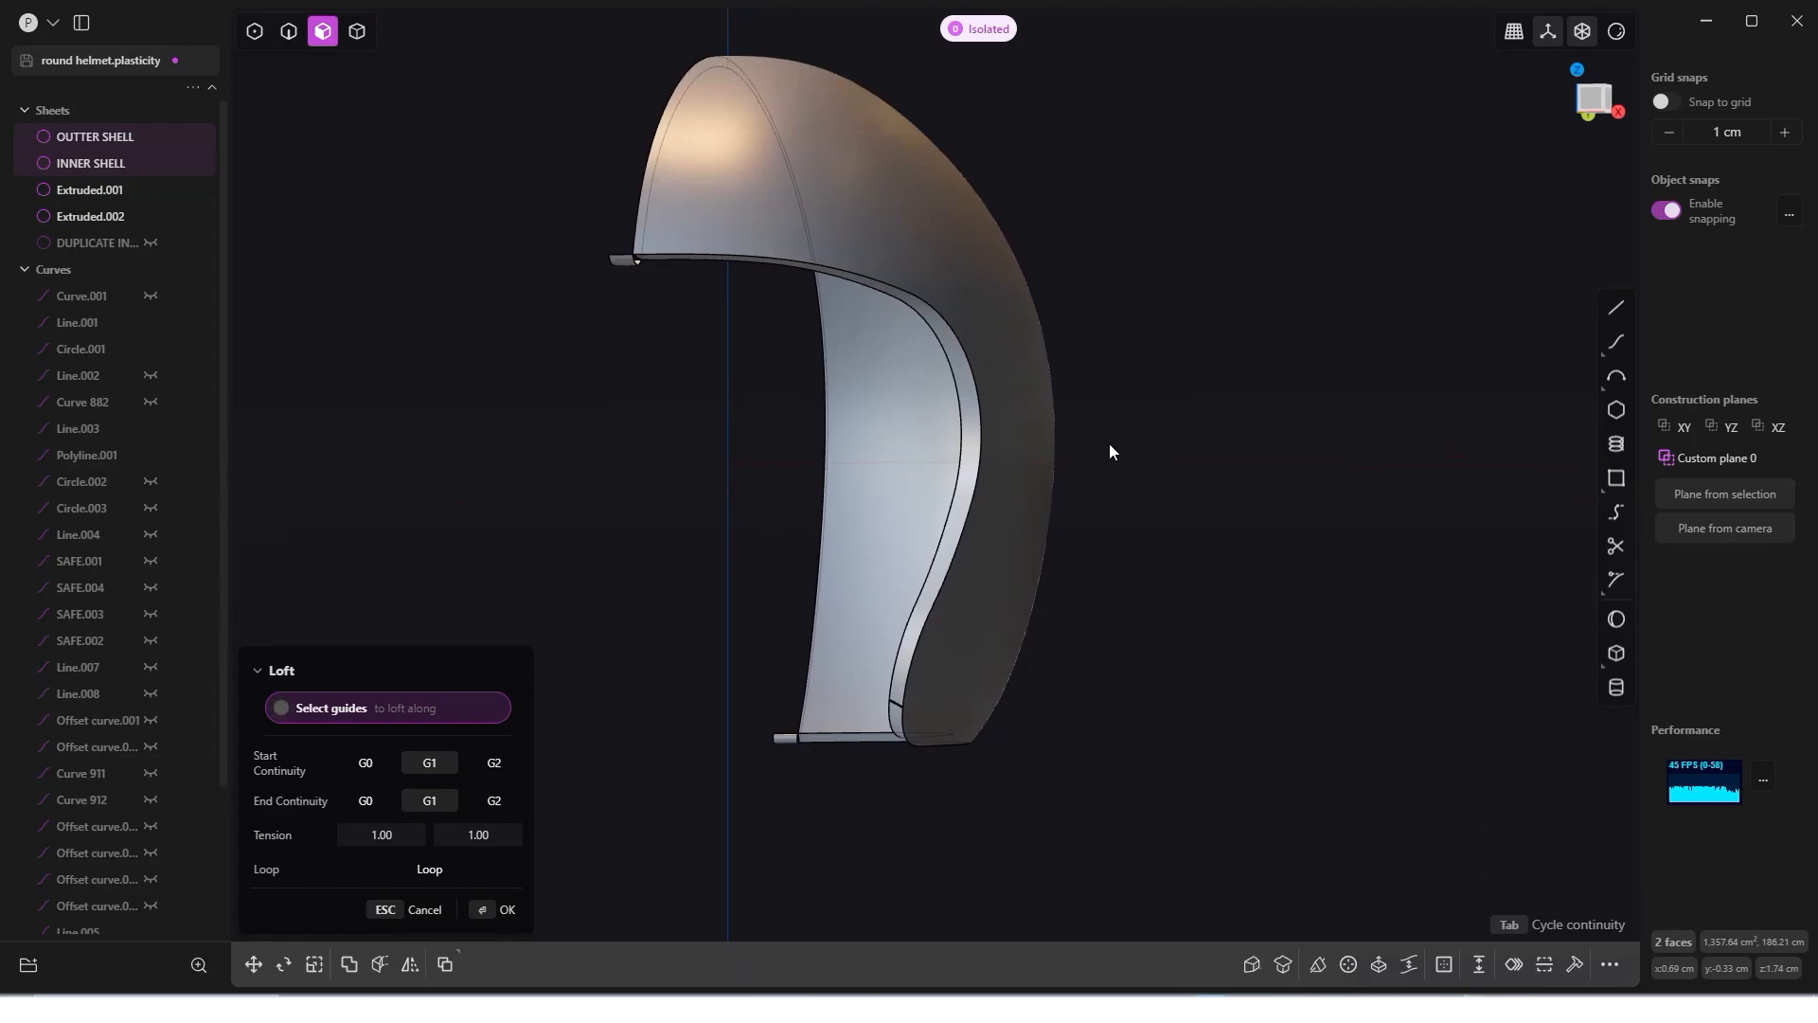
key(Return)
Step: Delete the original INNER SHELL and OUTTER SHELL sheets that overlap the lofted solid
middle_drag(1102, 456, 889, 264)
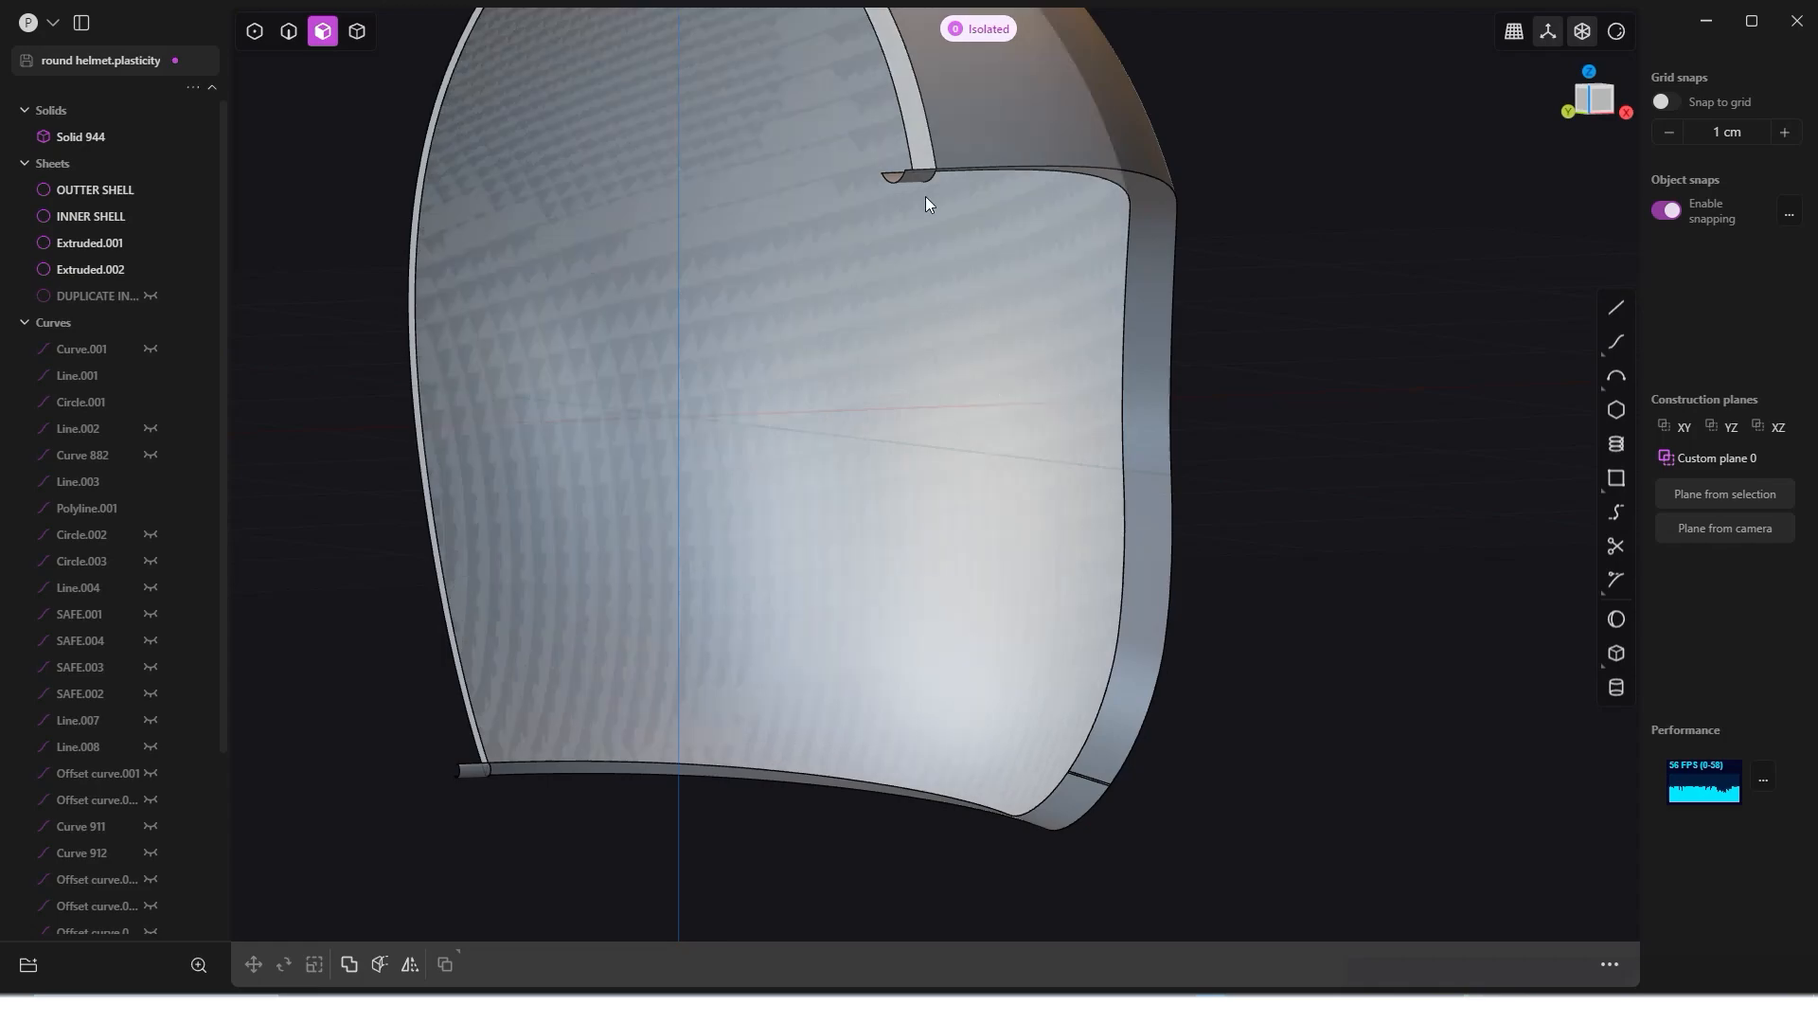
middle_drag(924, 199, 887, 260)
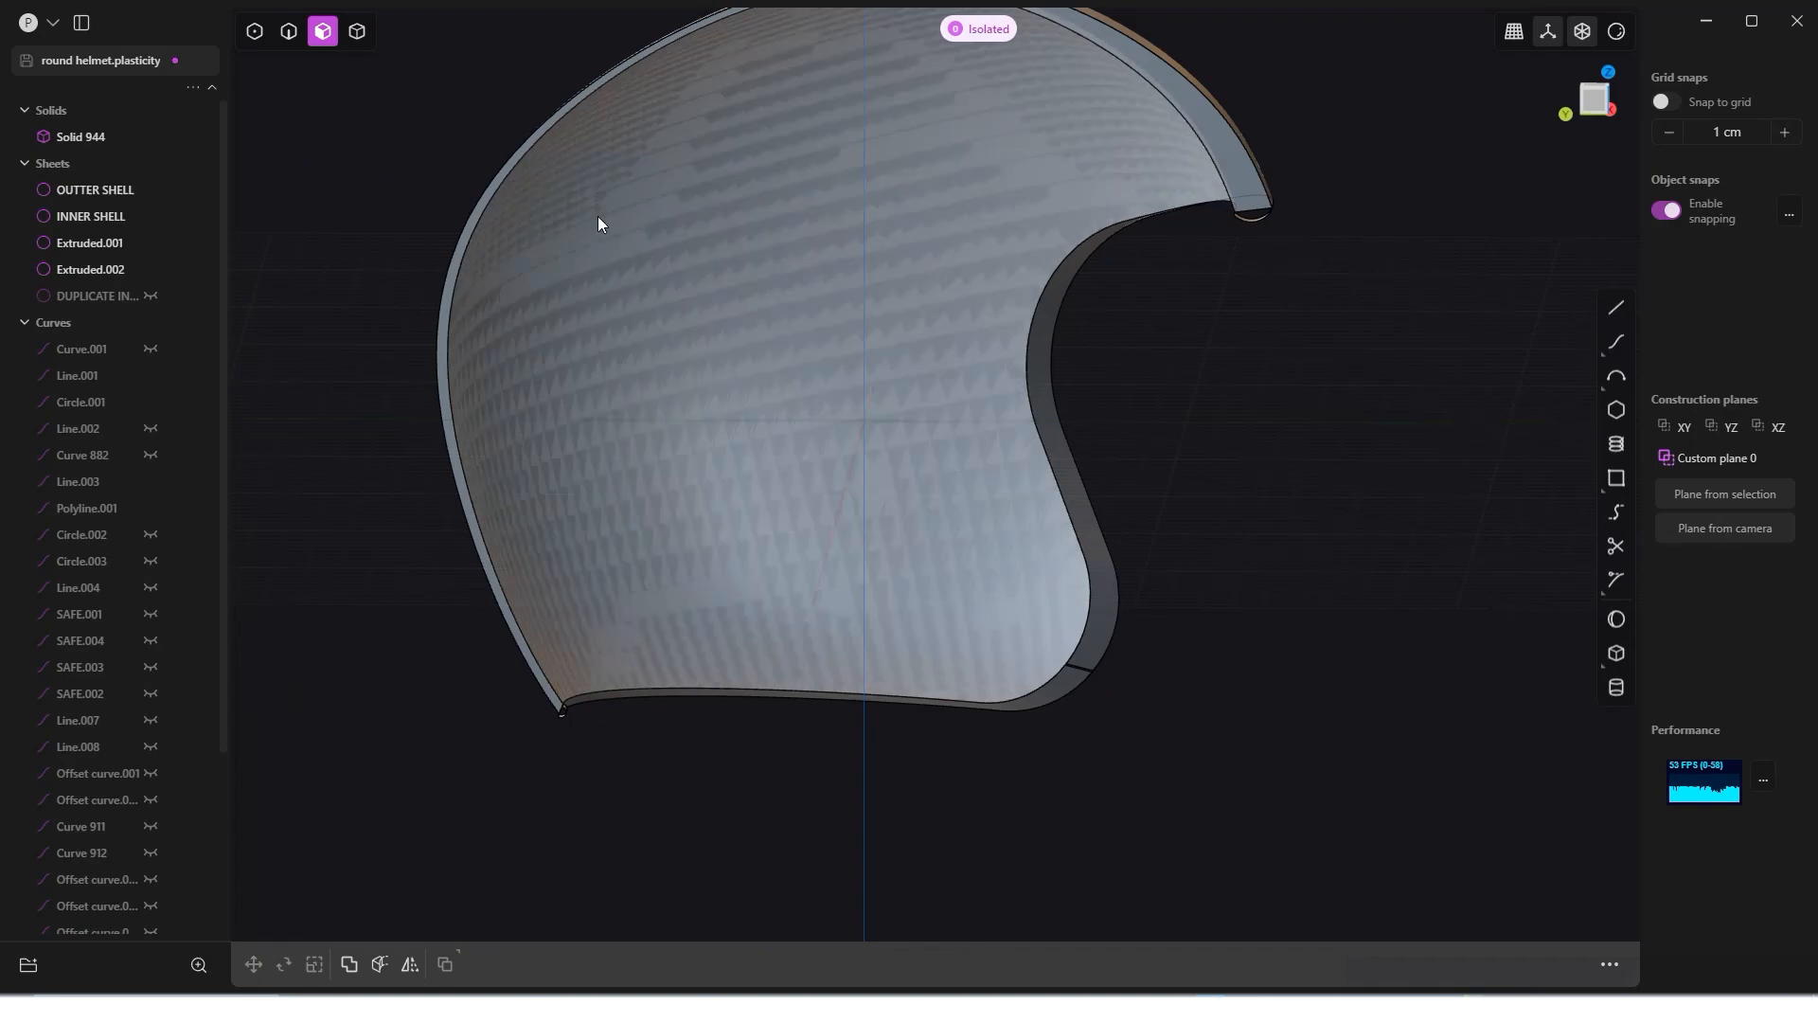
click(598, 217)
key(o)
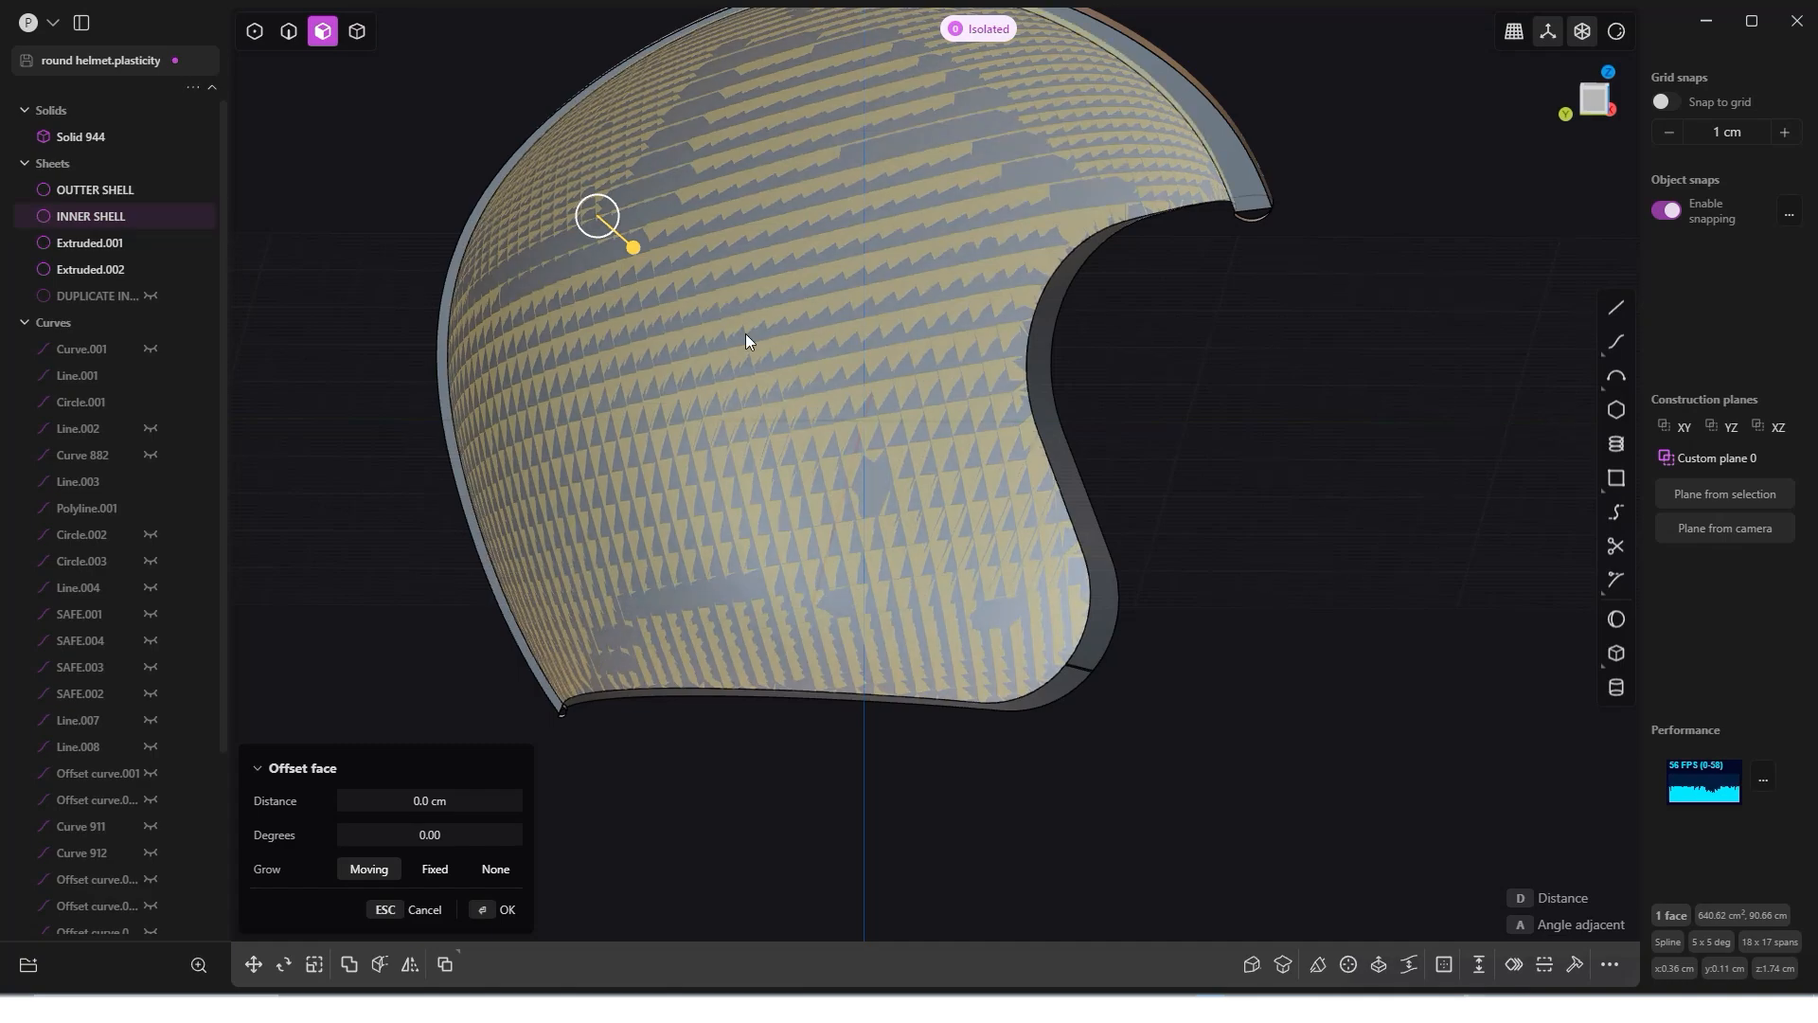
key(x)
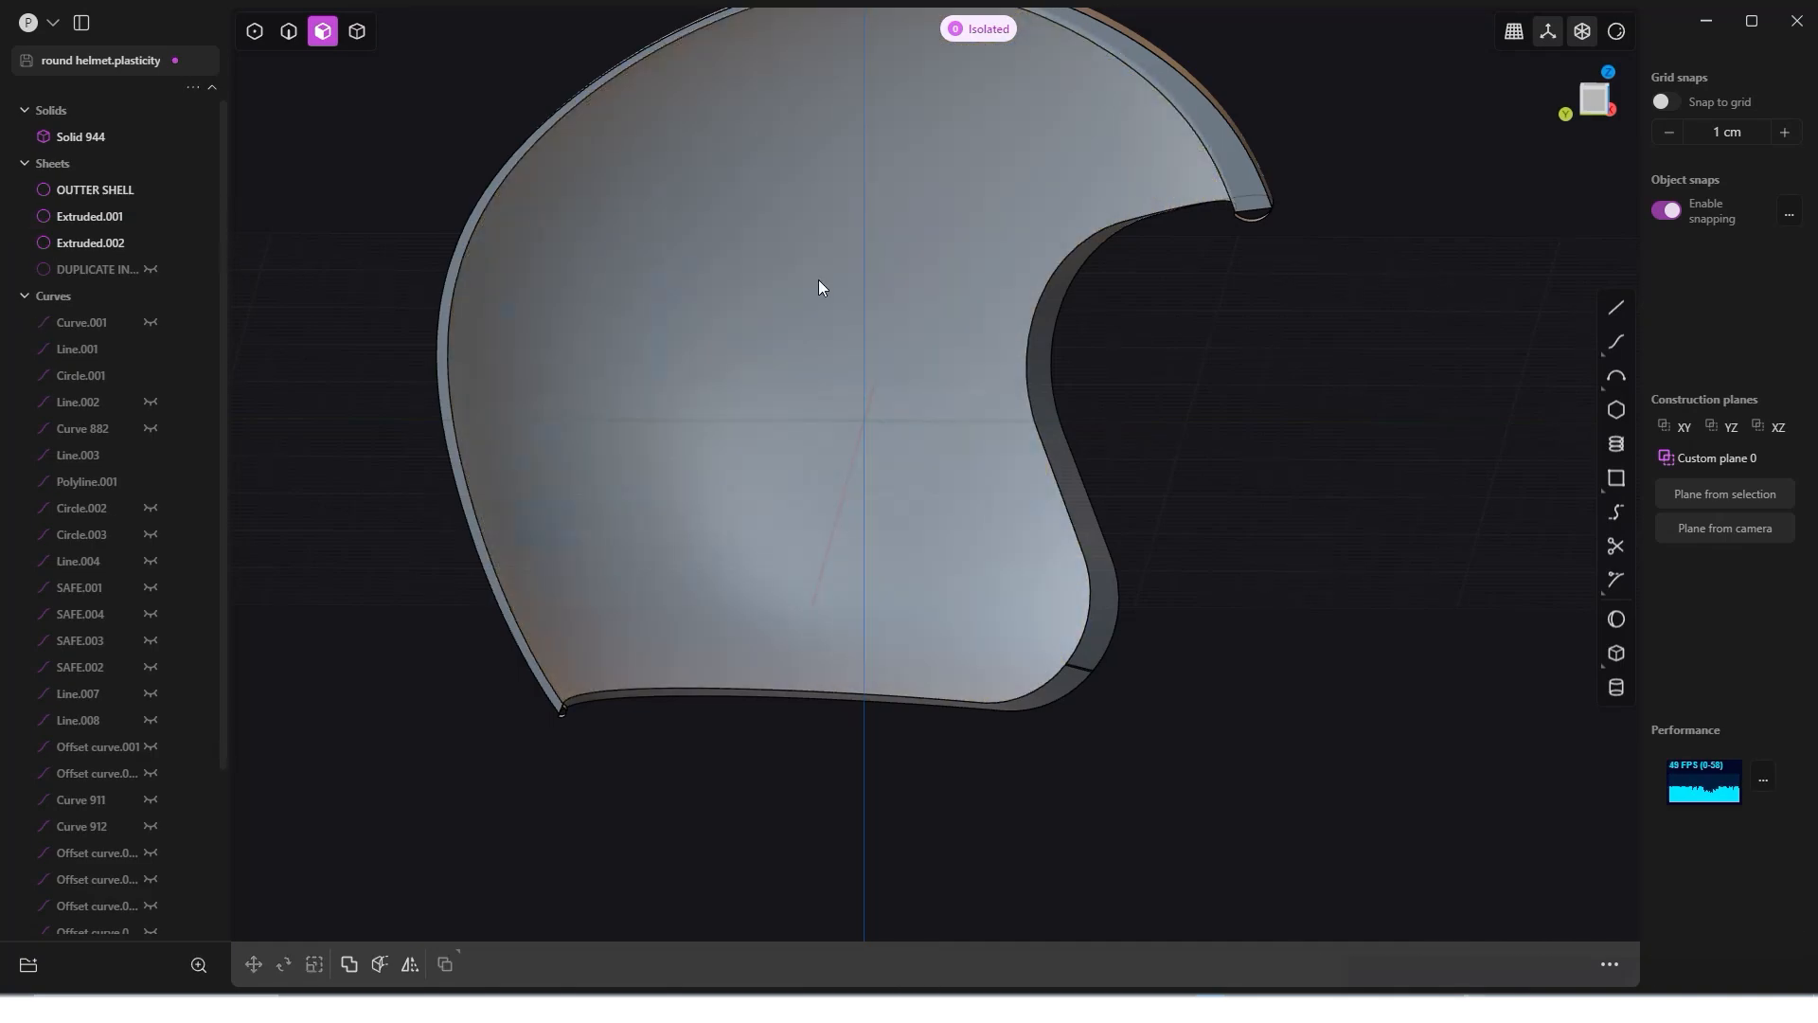
middle_drag(818, 280, 445, 280)
click(747, 222)
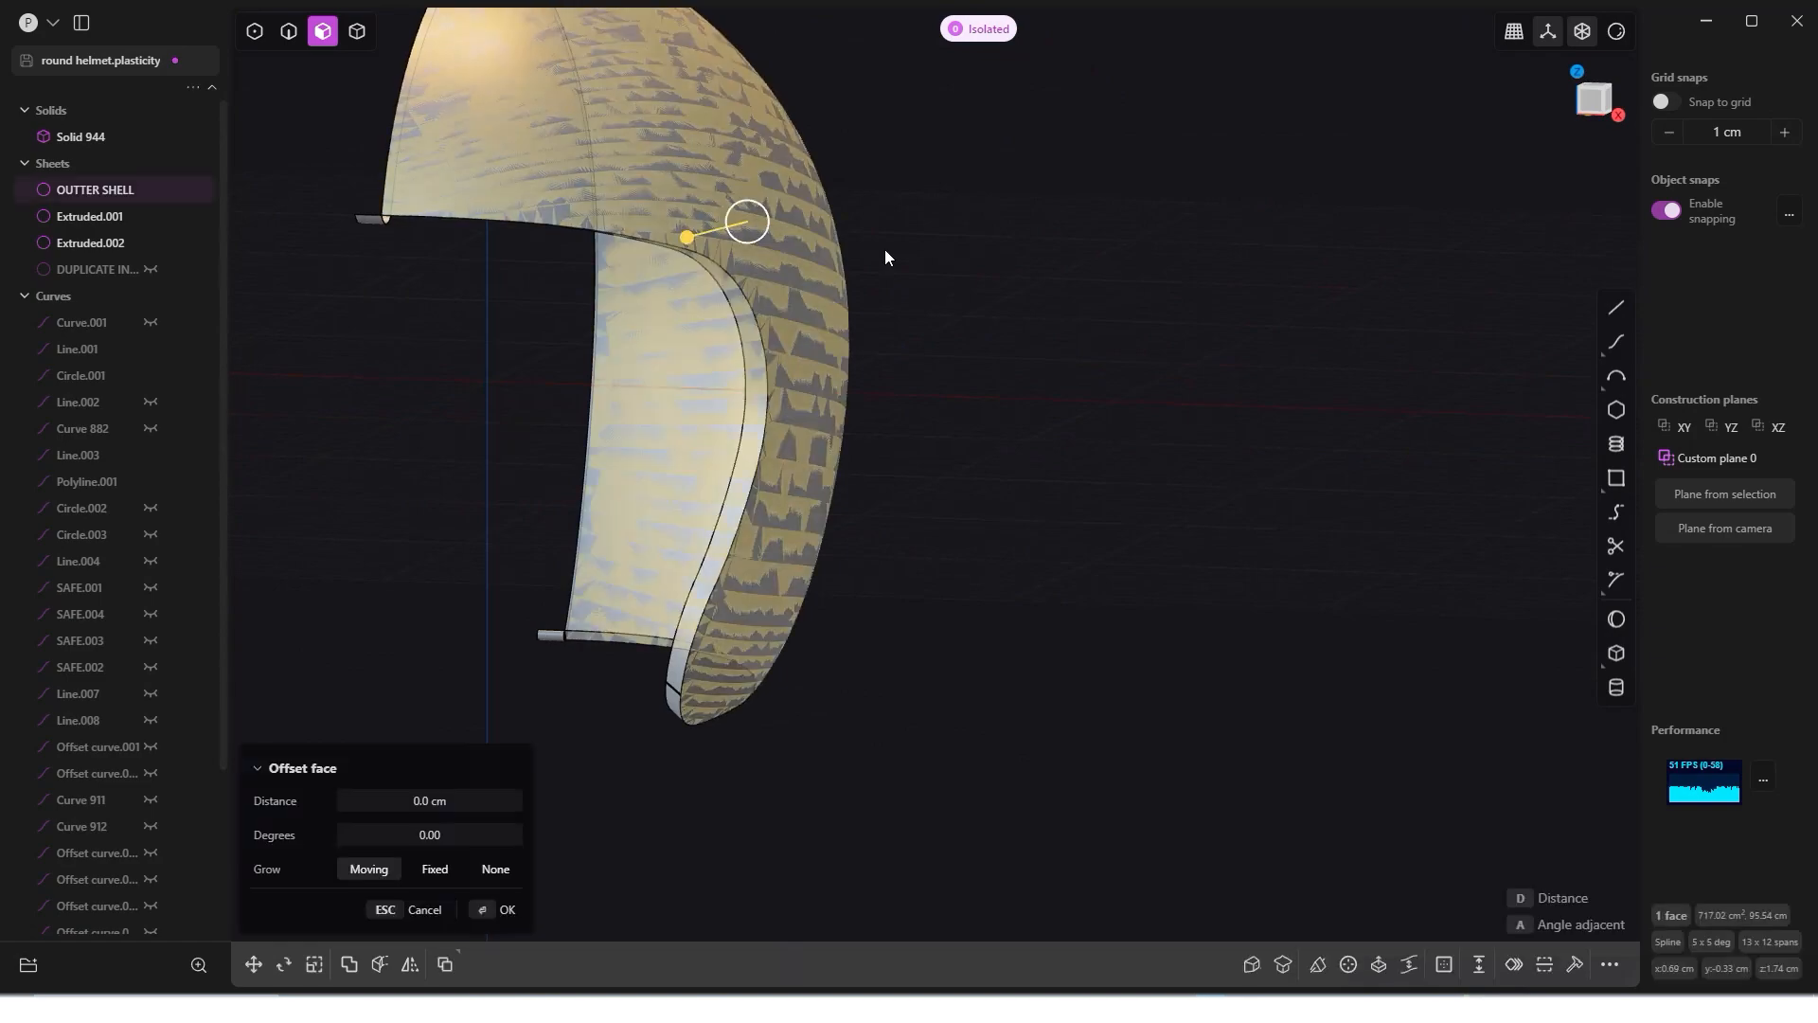
key(x)
middle_drag(851, 260, 726, 239)
click(597, 199)
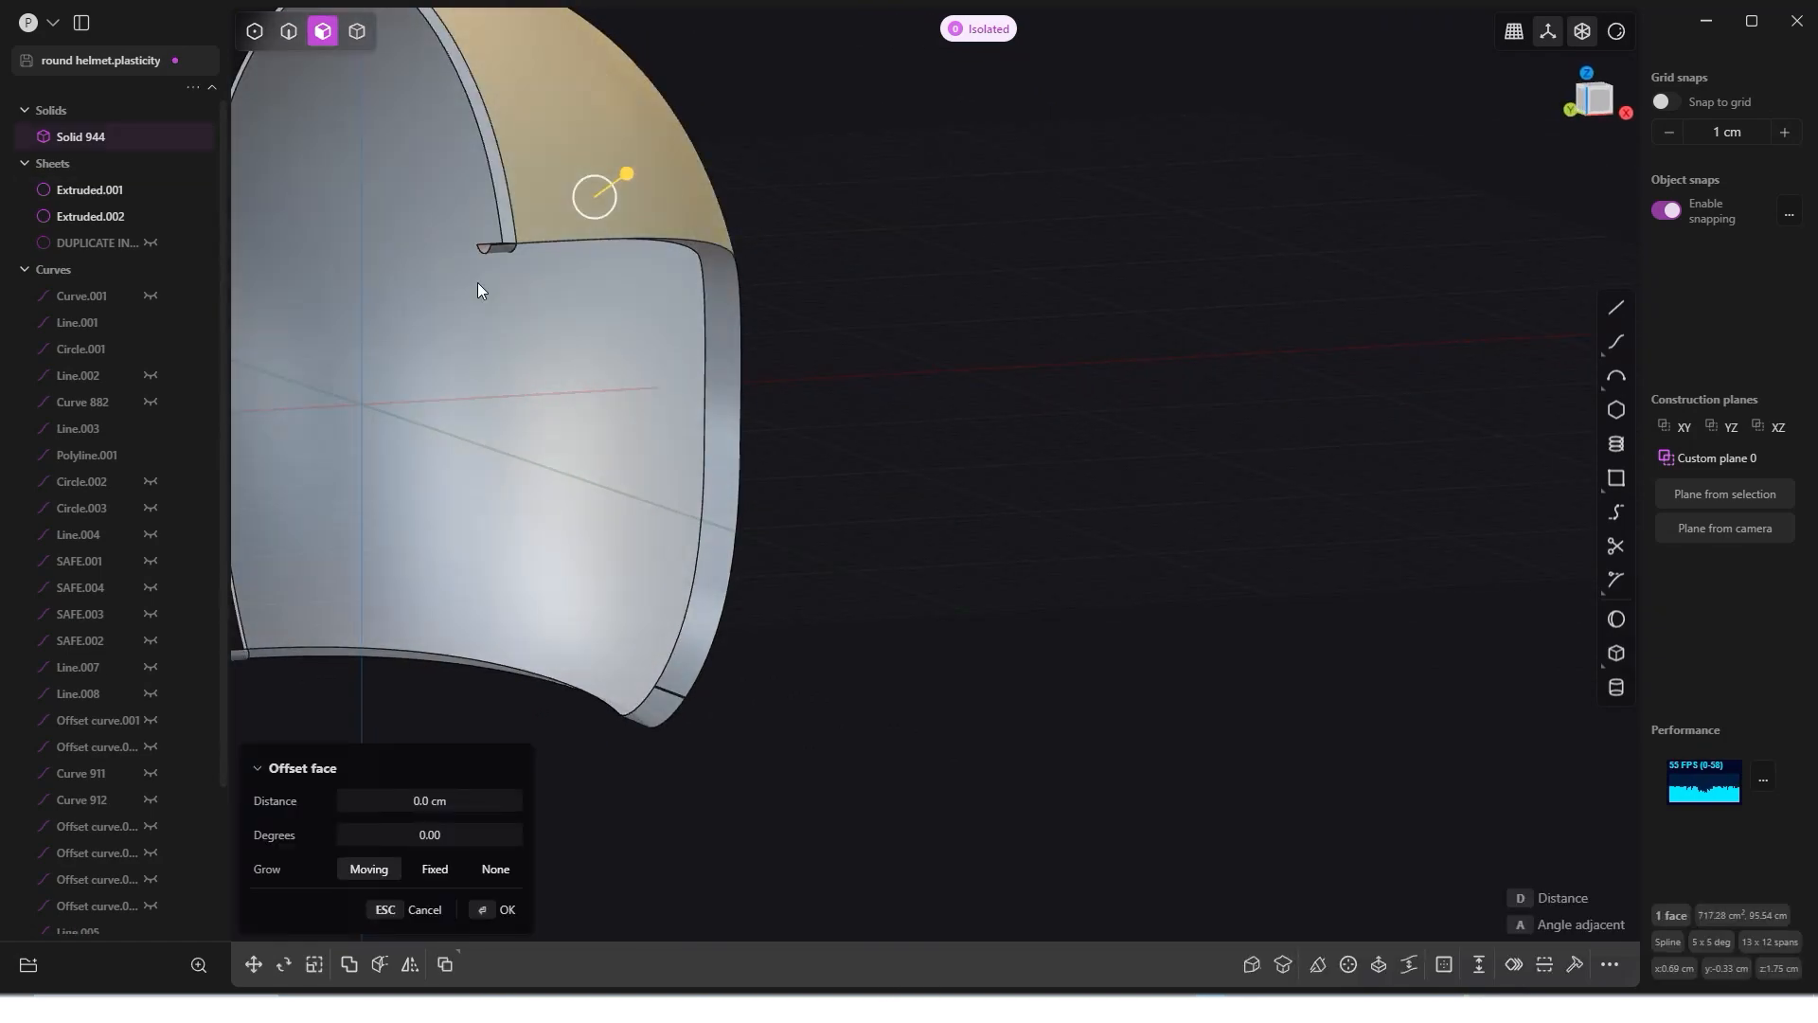
click(477, 283)
click(843, 343)
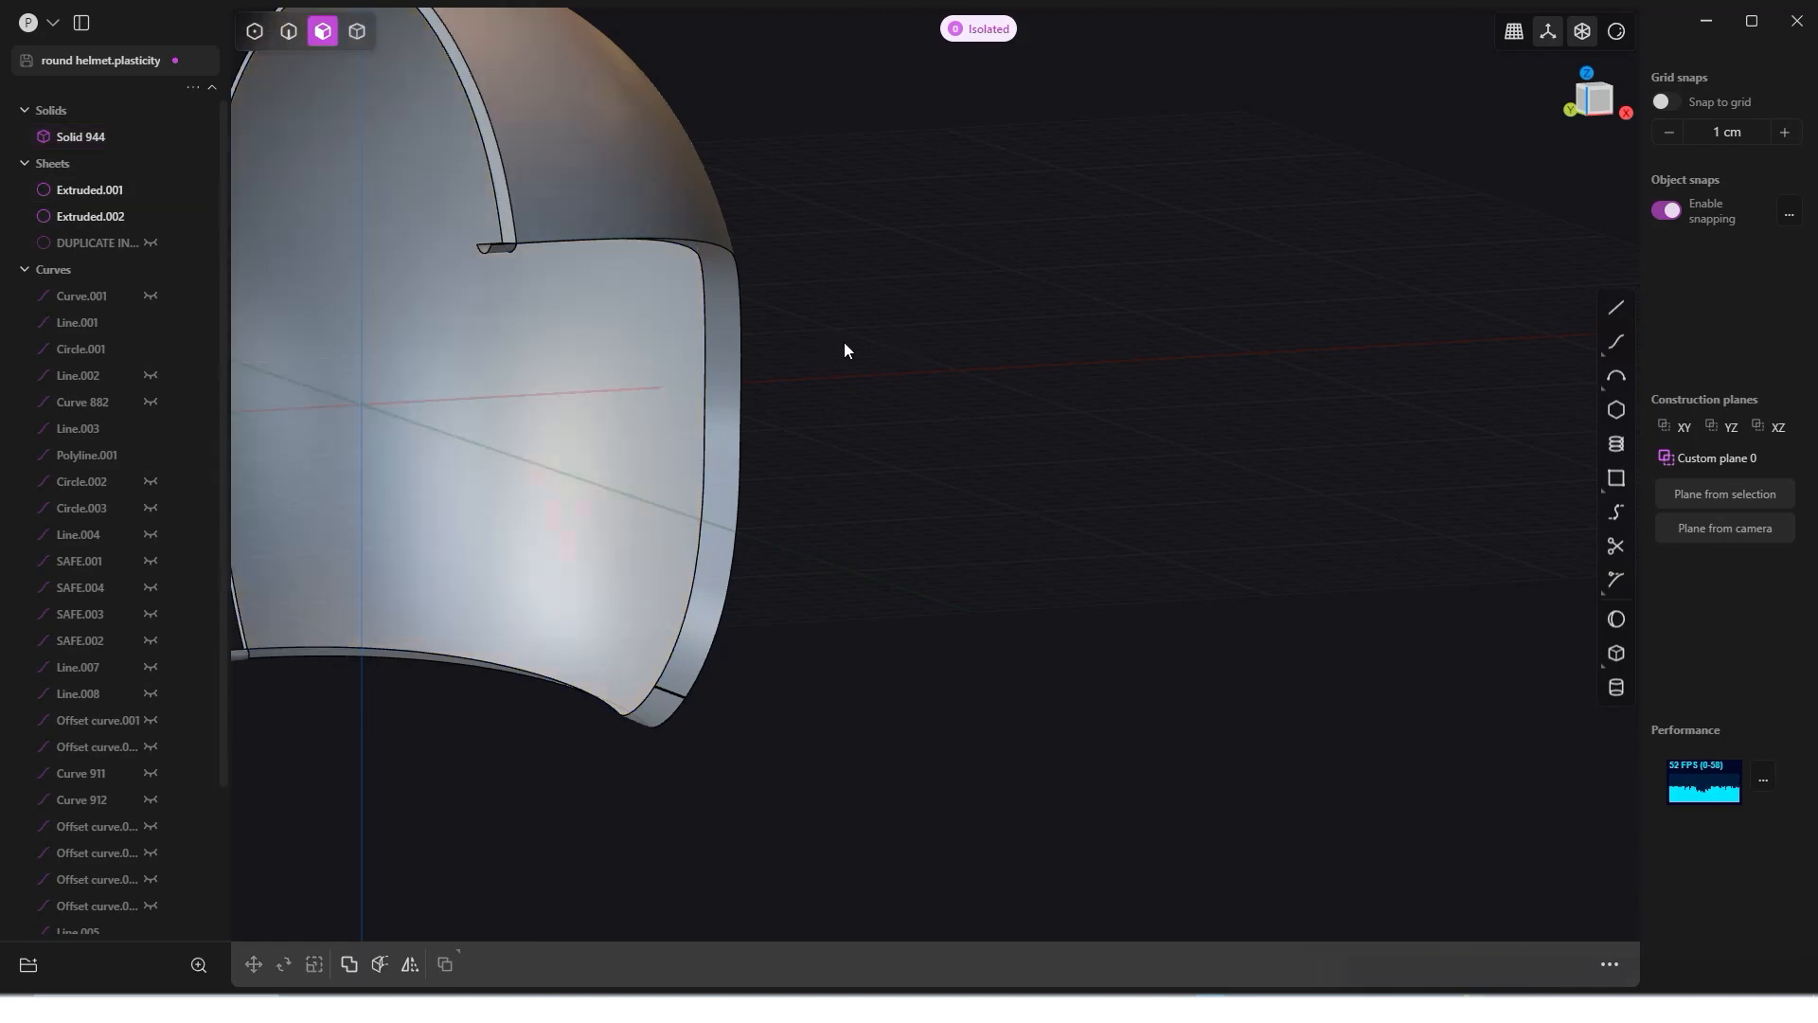
Step: Split the thin sliver face on the solid's lower front rim with a short cut across its center
middle_drag(844, 342, 392, 338)
scroll(682, 577, up, 8)
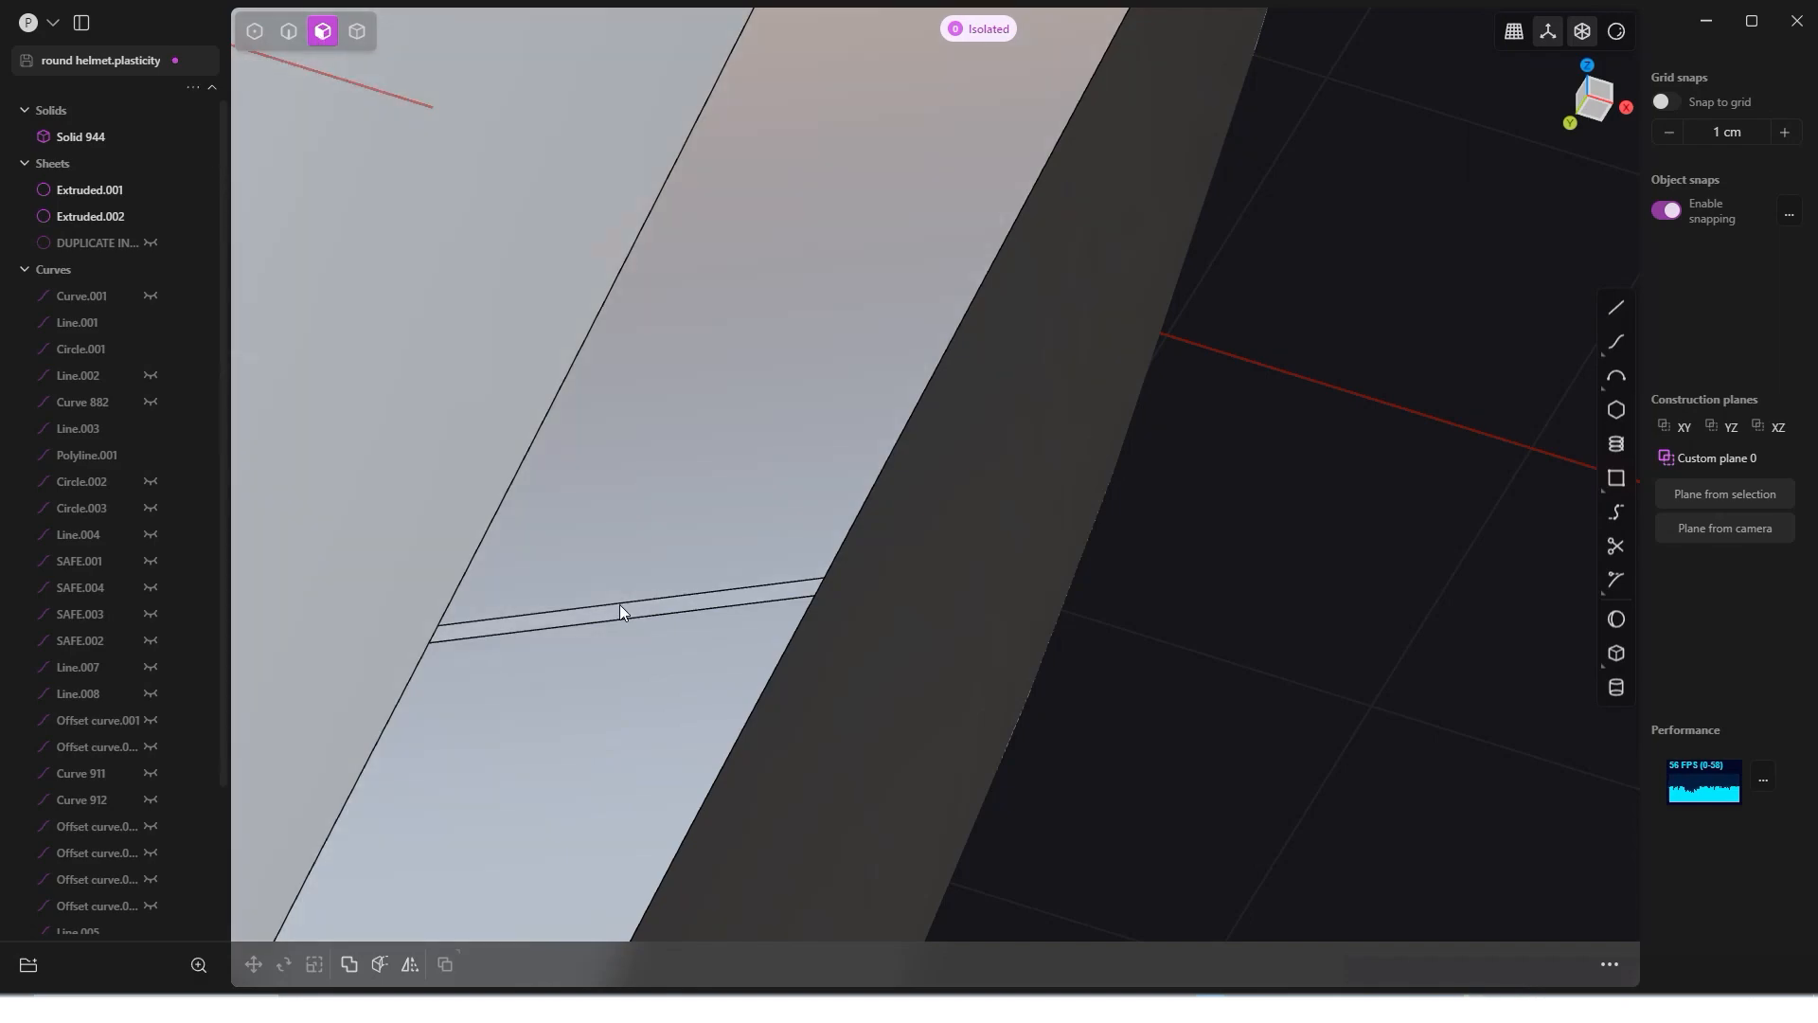
click(618, 610)
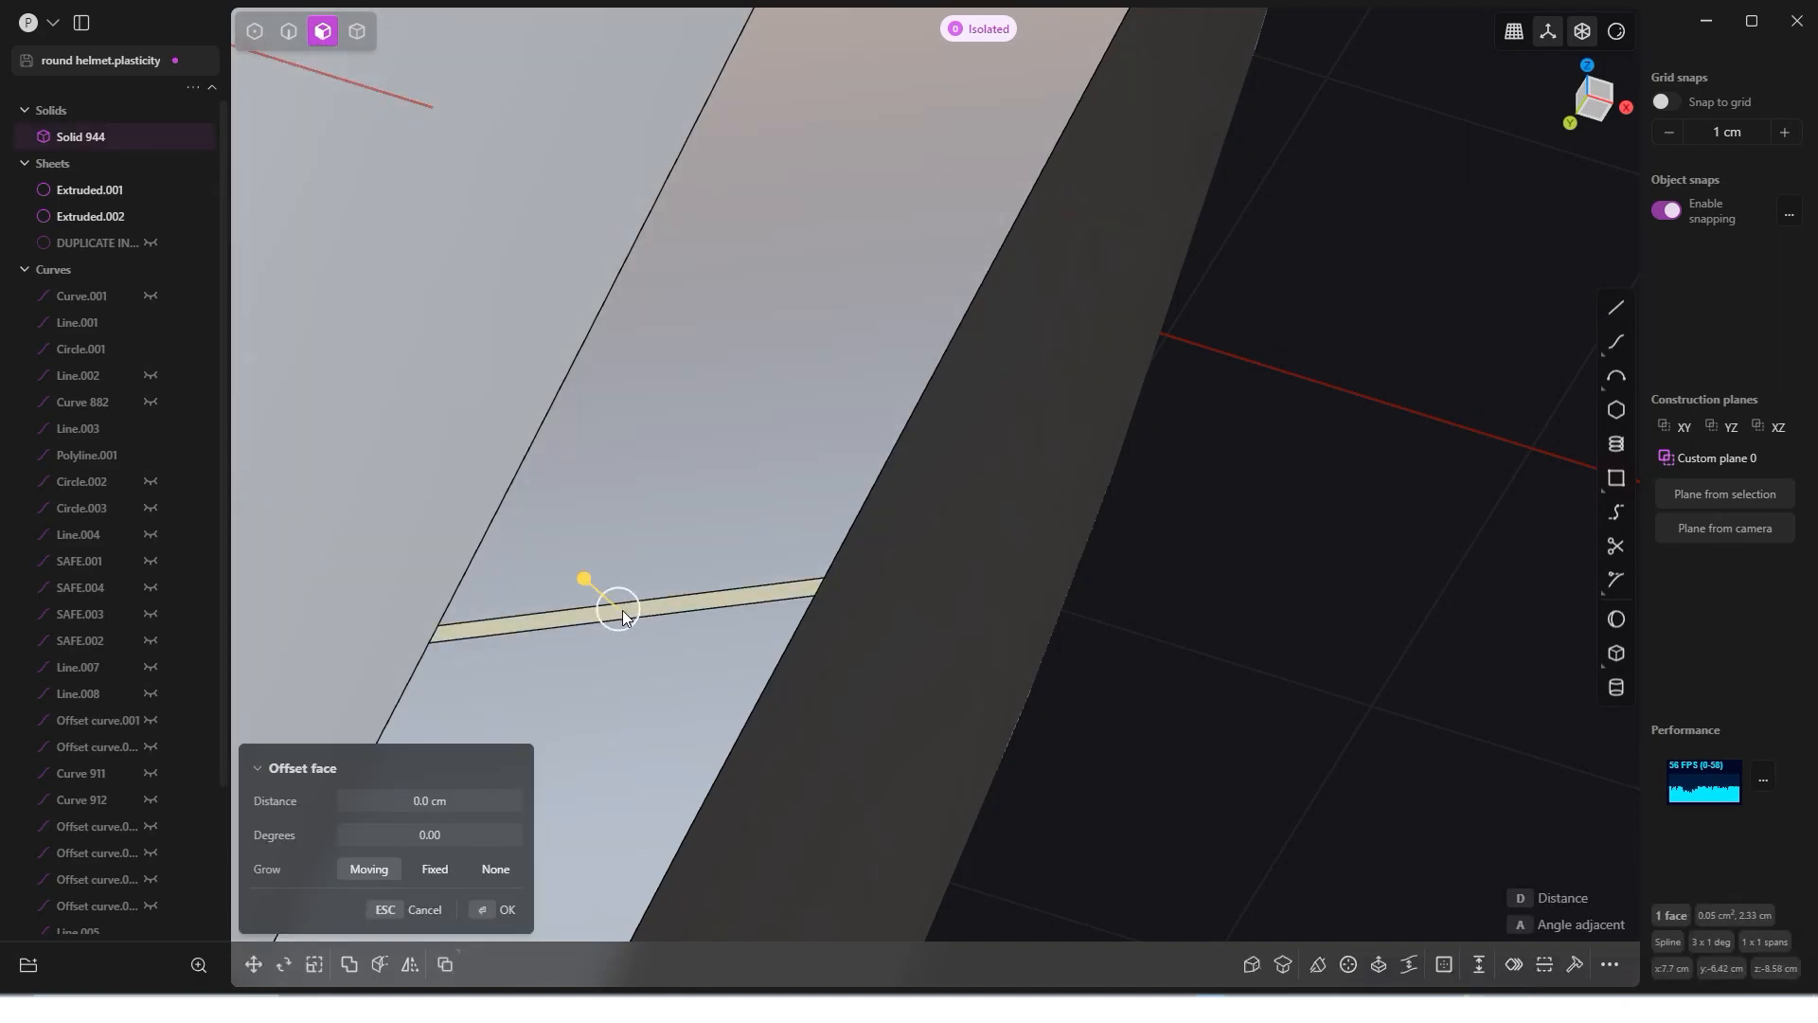
key(ctrl+r)
scroll(634, 614, up, 5)
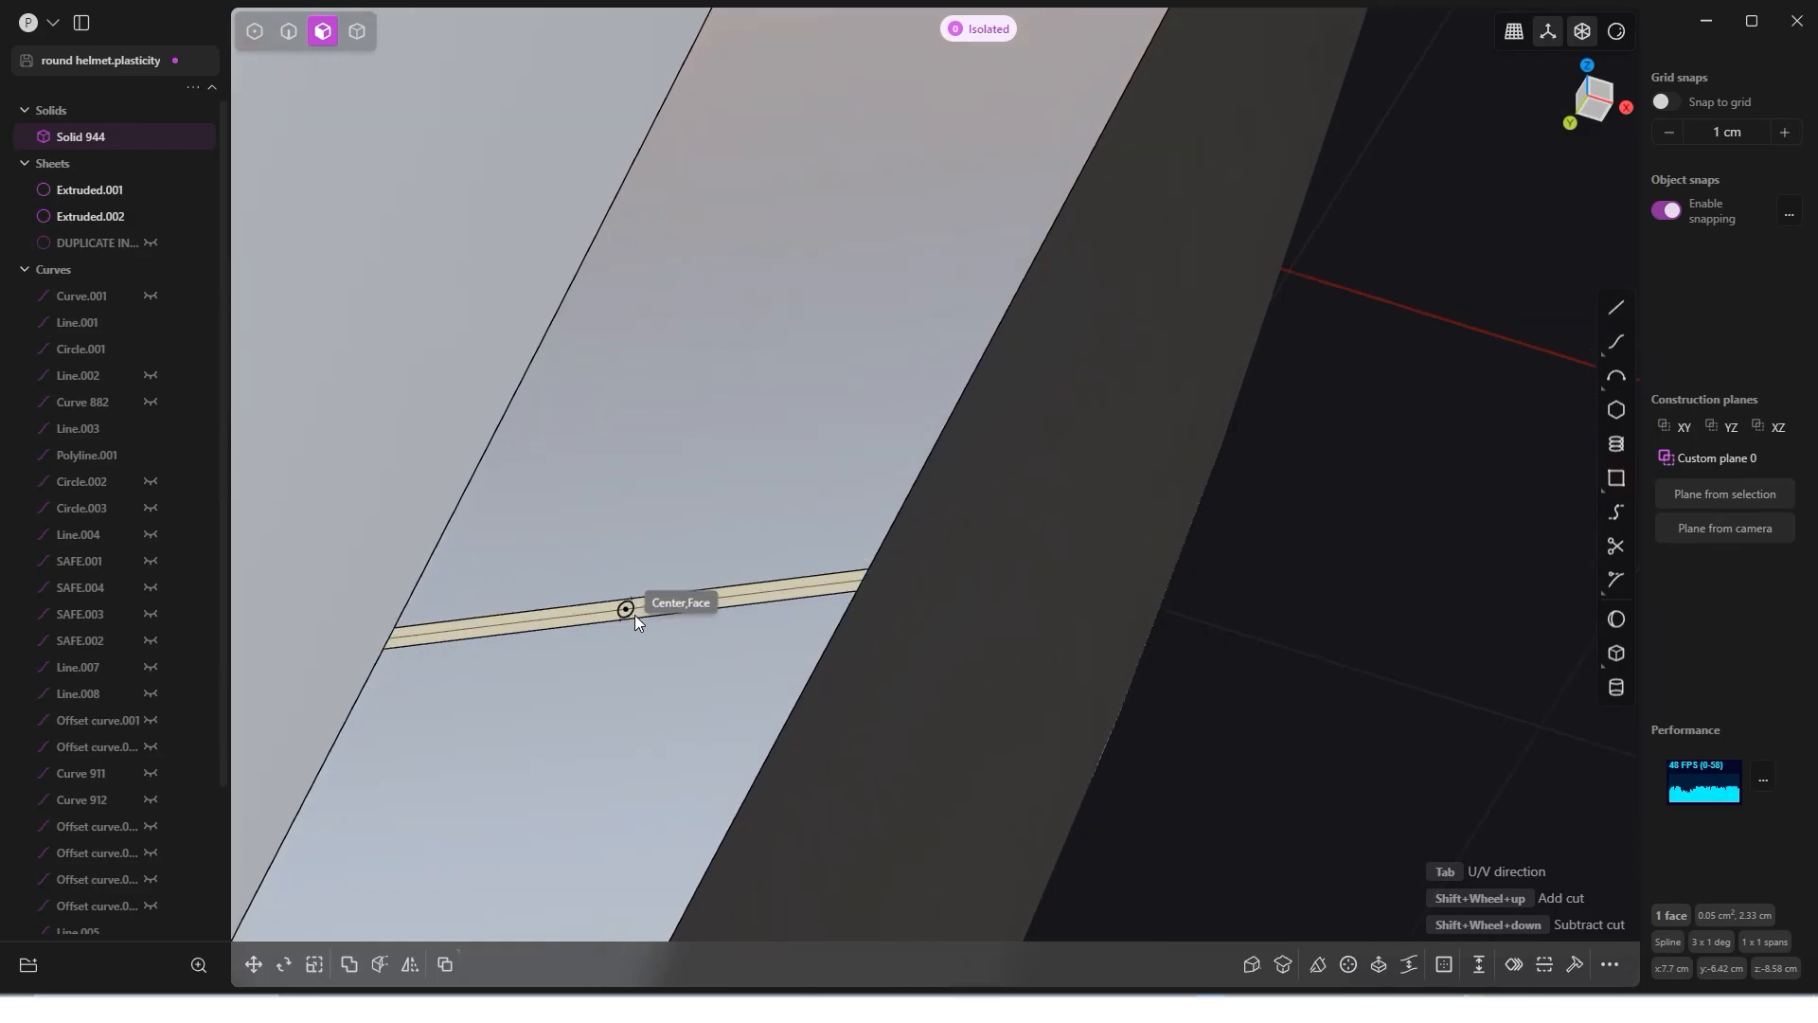
key(Tab)
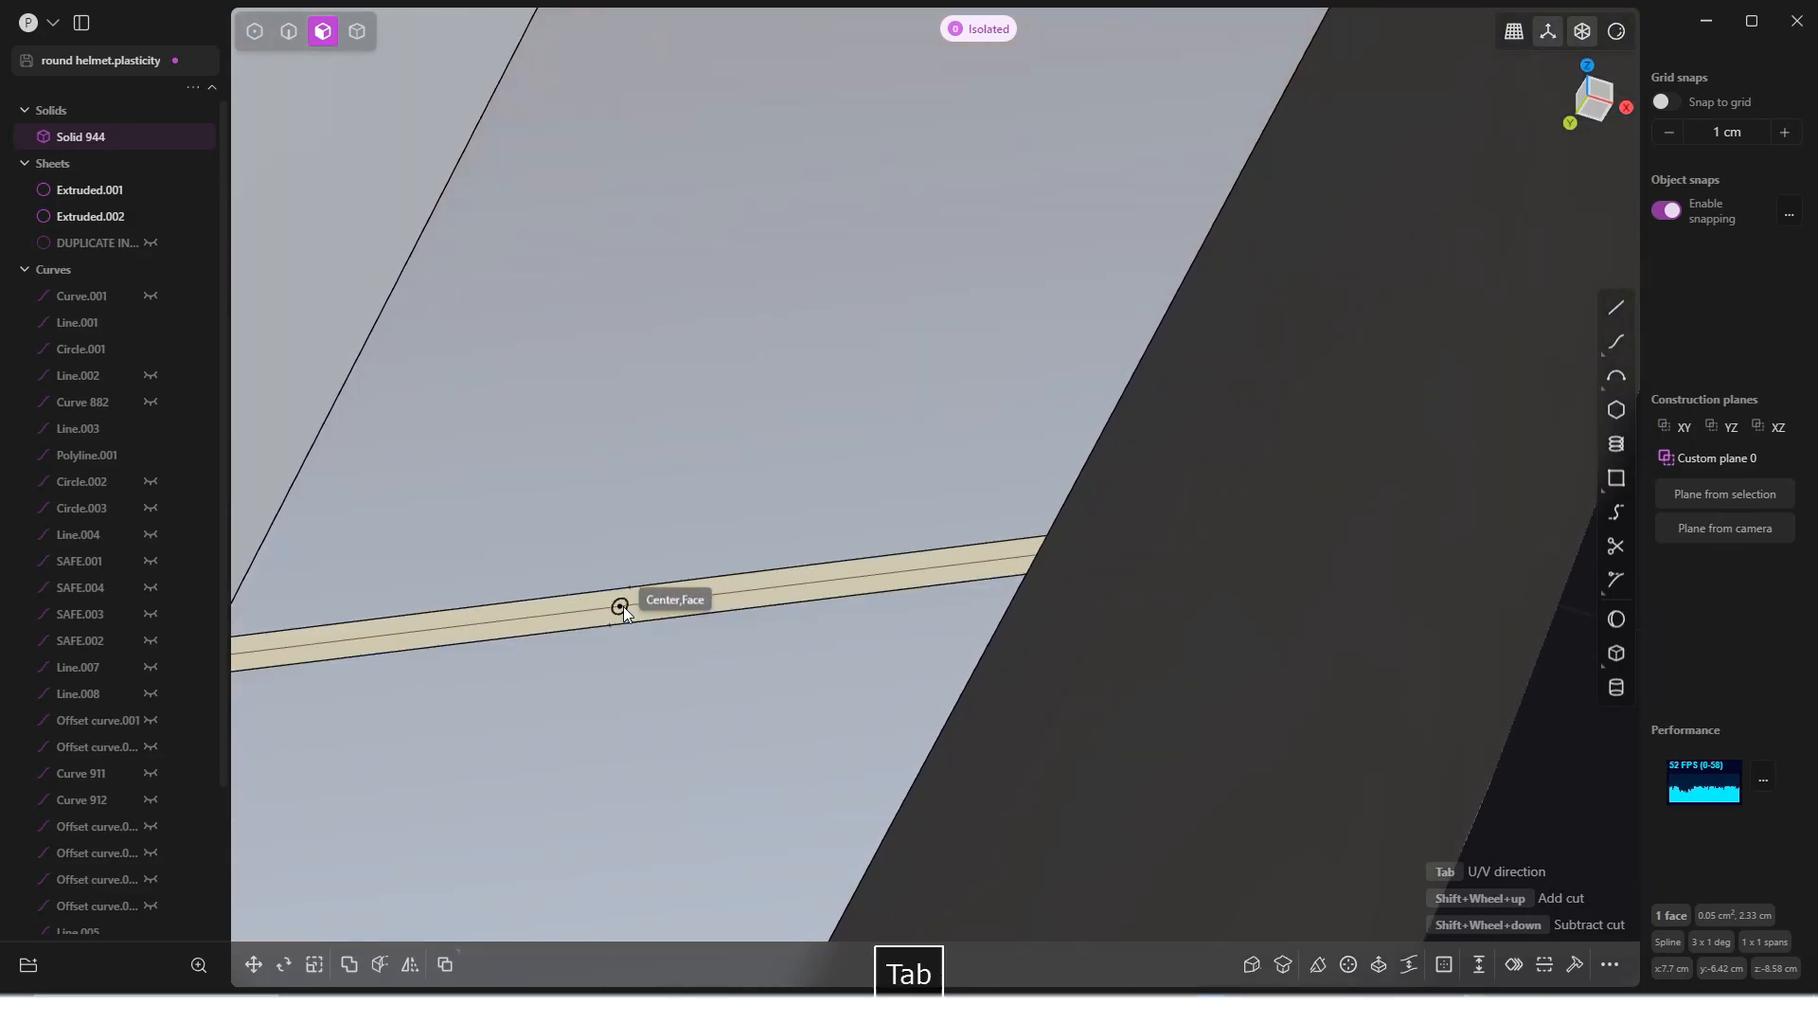
click(622, 607)
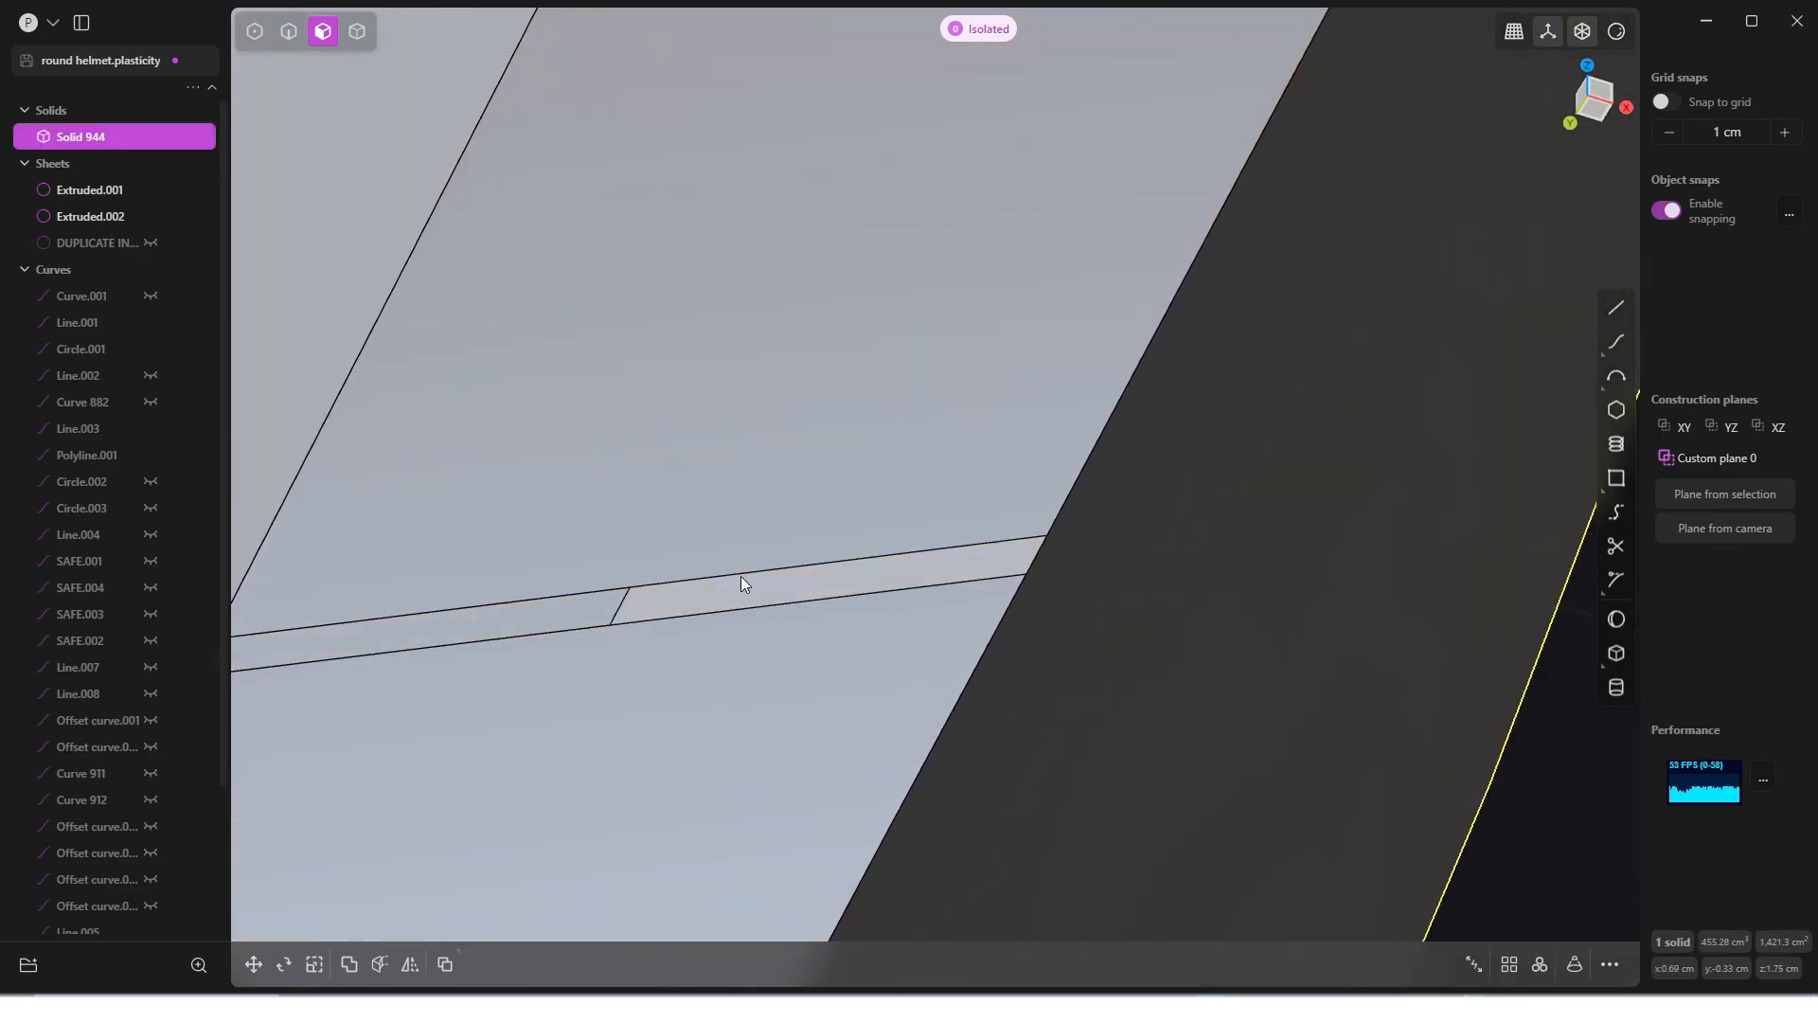
scroll(741, 575, down, 5)
scroll(653, 608, down, 5)
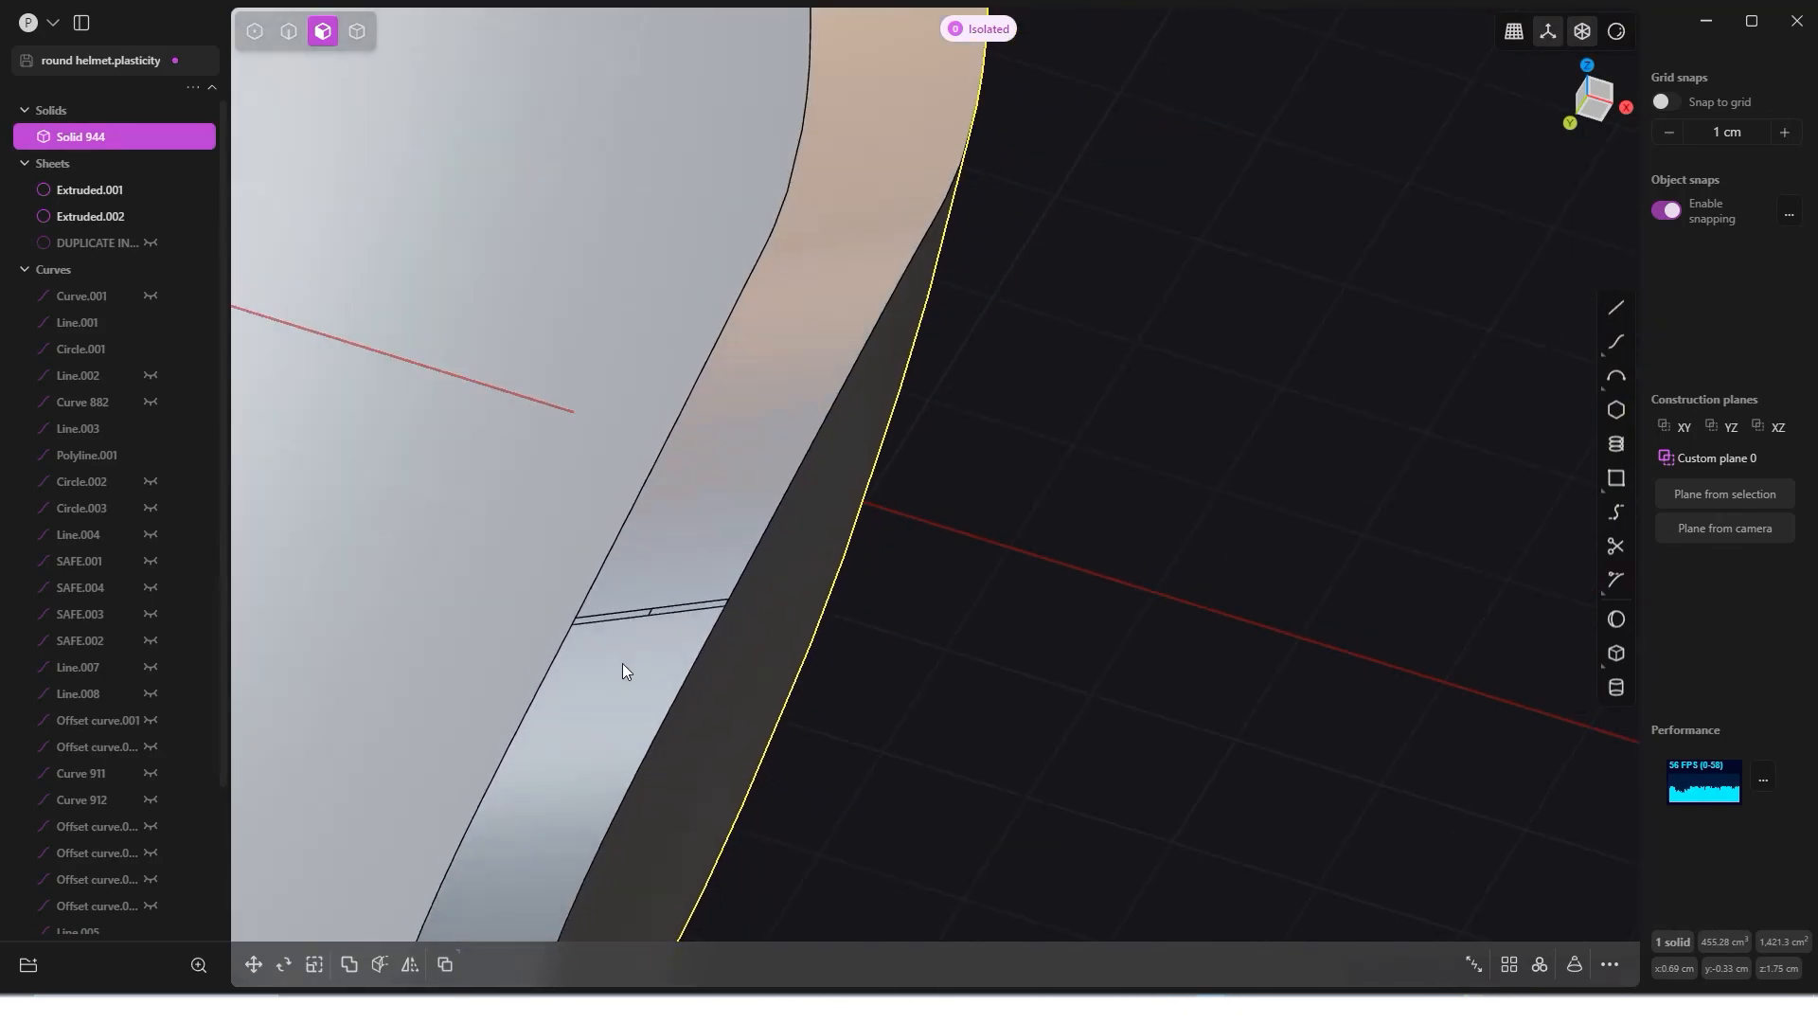
Step: Cut the long lower rim face lengthwise, starting at the end of the cut in the sliver face
middle_drag(824, 595, 958, 640)
click(947, 646)
shift+middle_drag(855, 606, 540, 570)
shift+middle_drag(1162, 445, 996, 308)
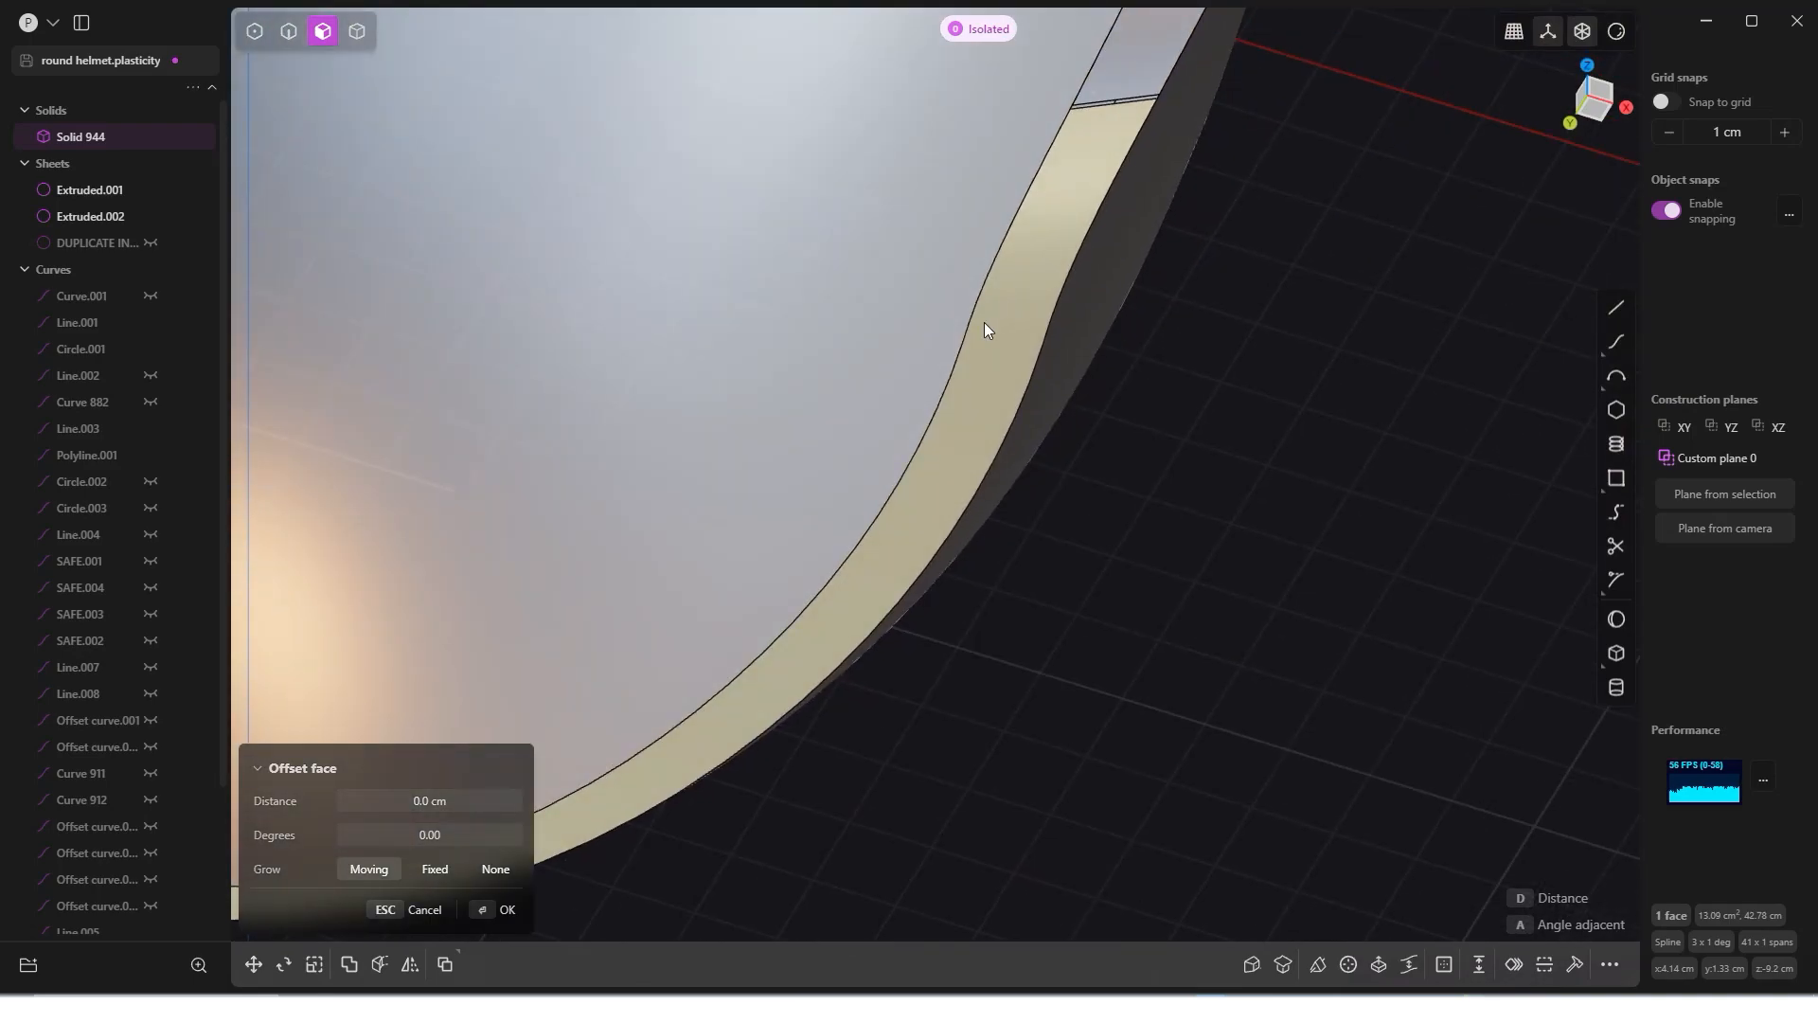
key(ctrl+r)
scroll(1079, 188, up, 1)
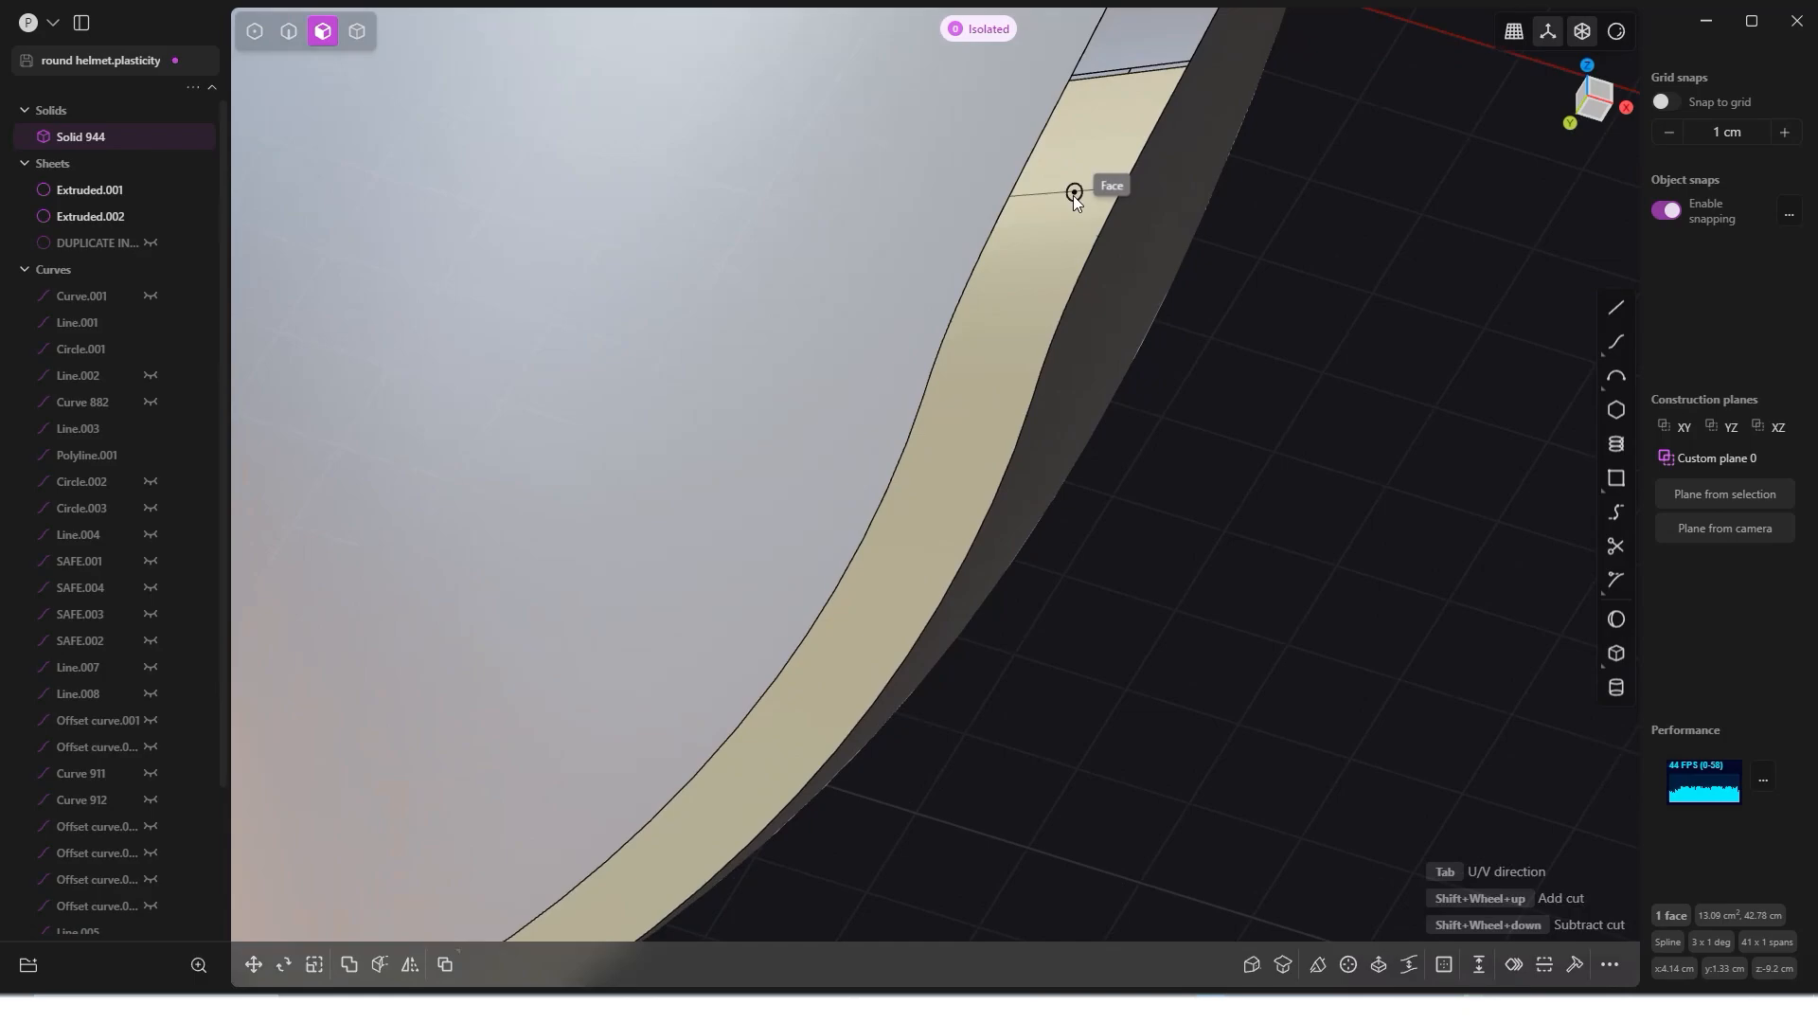
key(Tab)
scroll(1117, 95, up, 3)
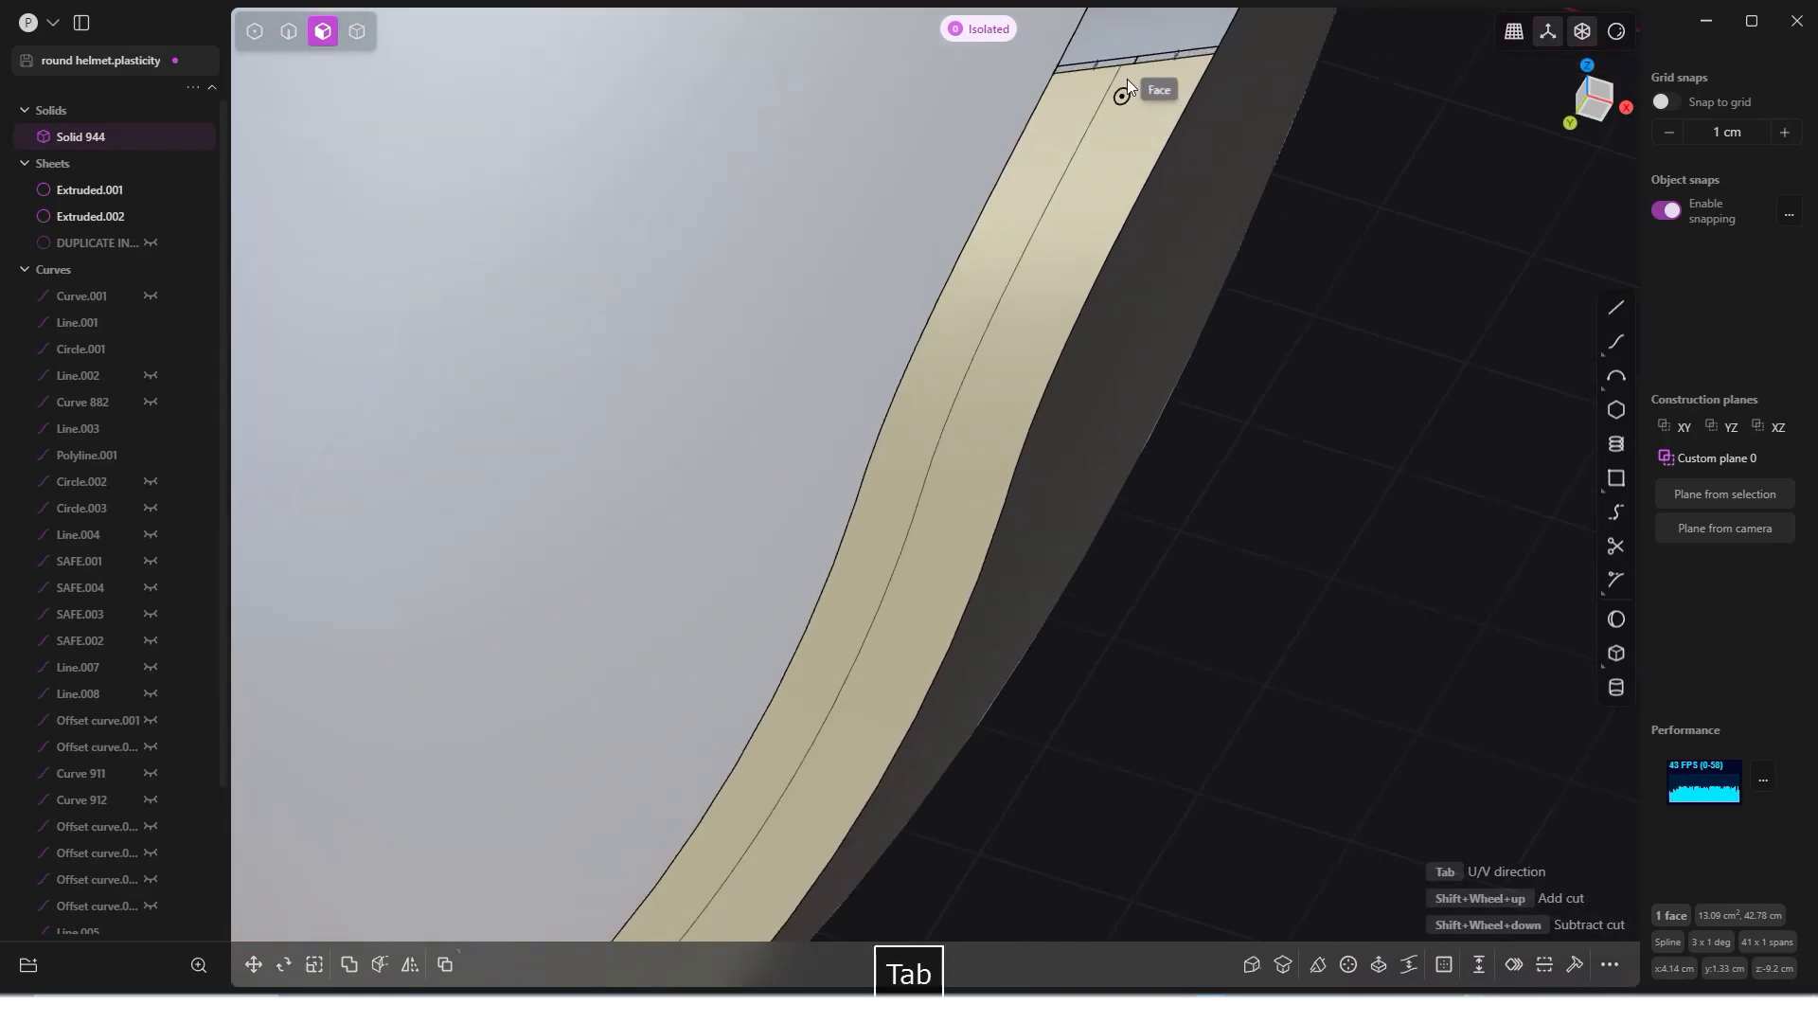
scroll(1136, 69, up, 1)
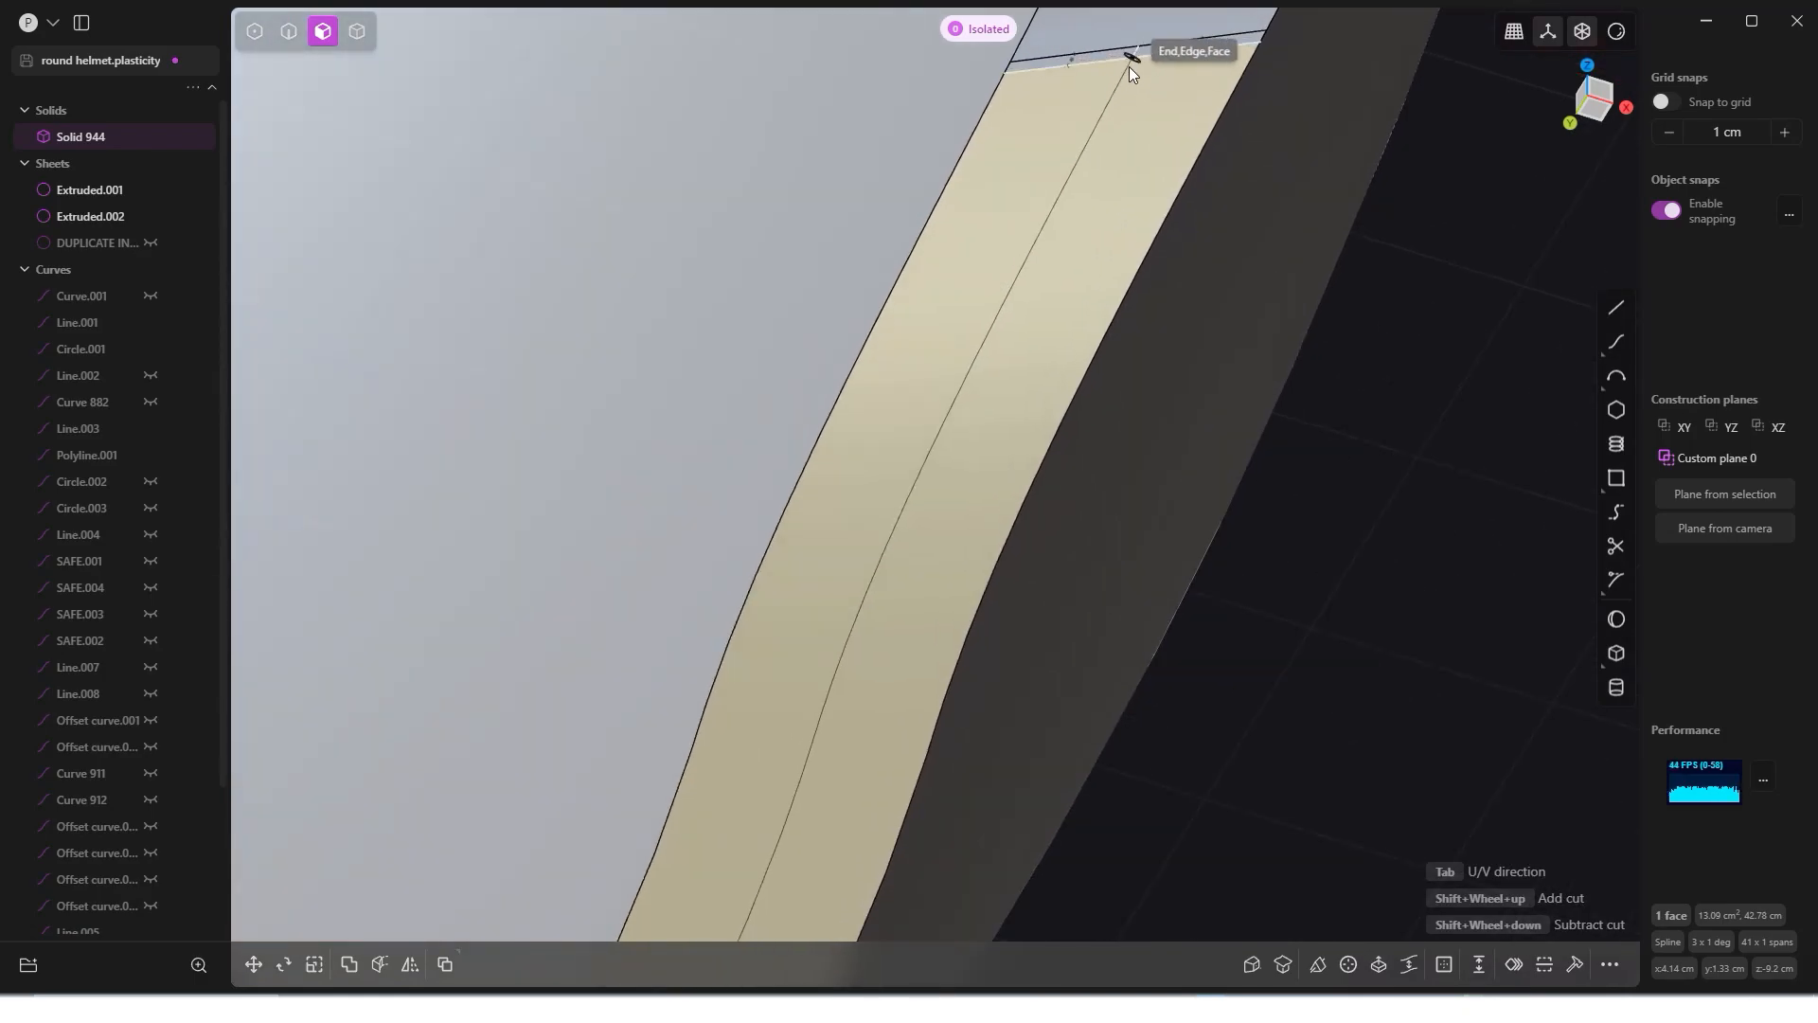
scroll(1129, 64, up, 3)
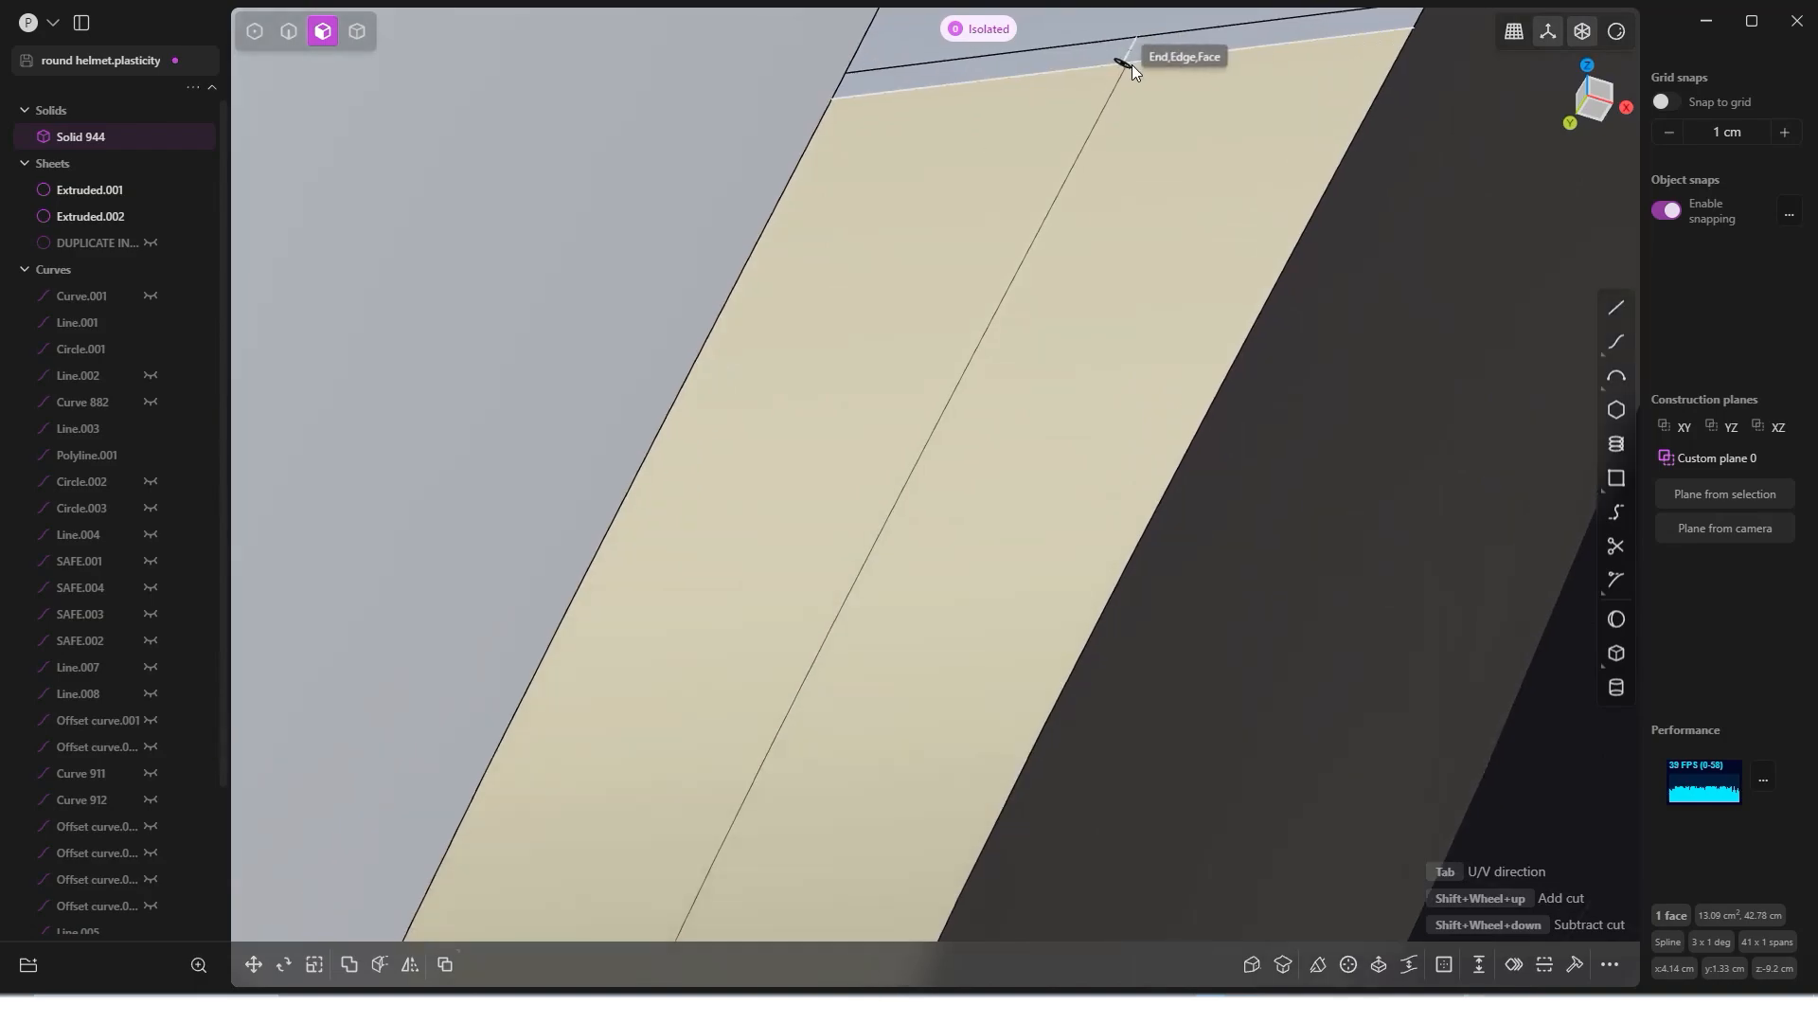
click(1125, 67)
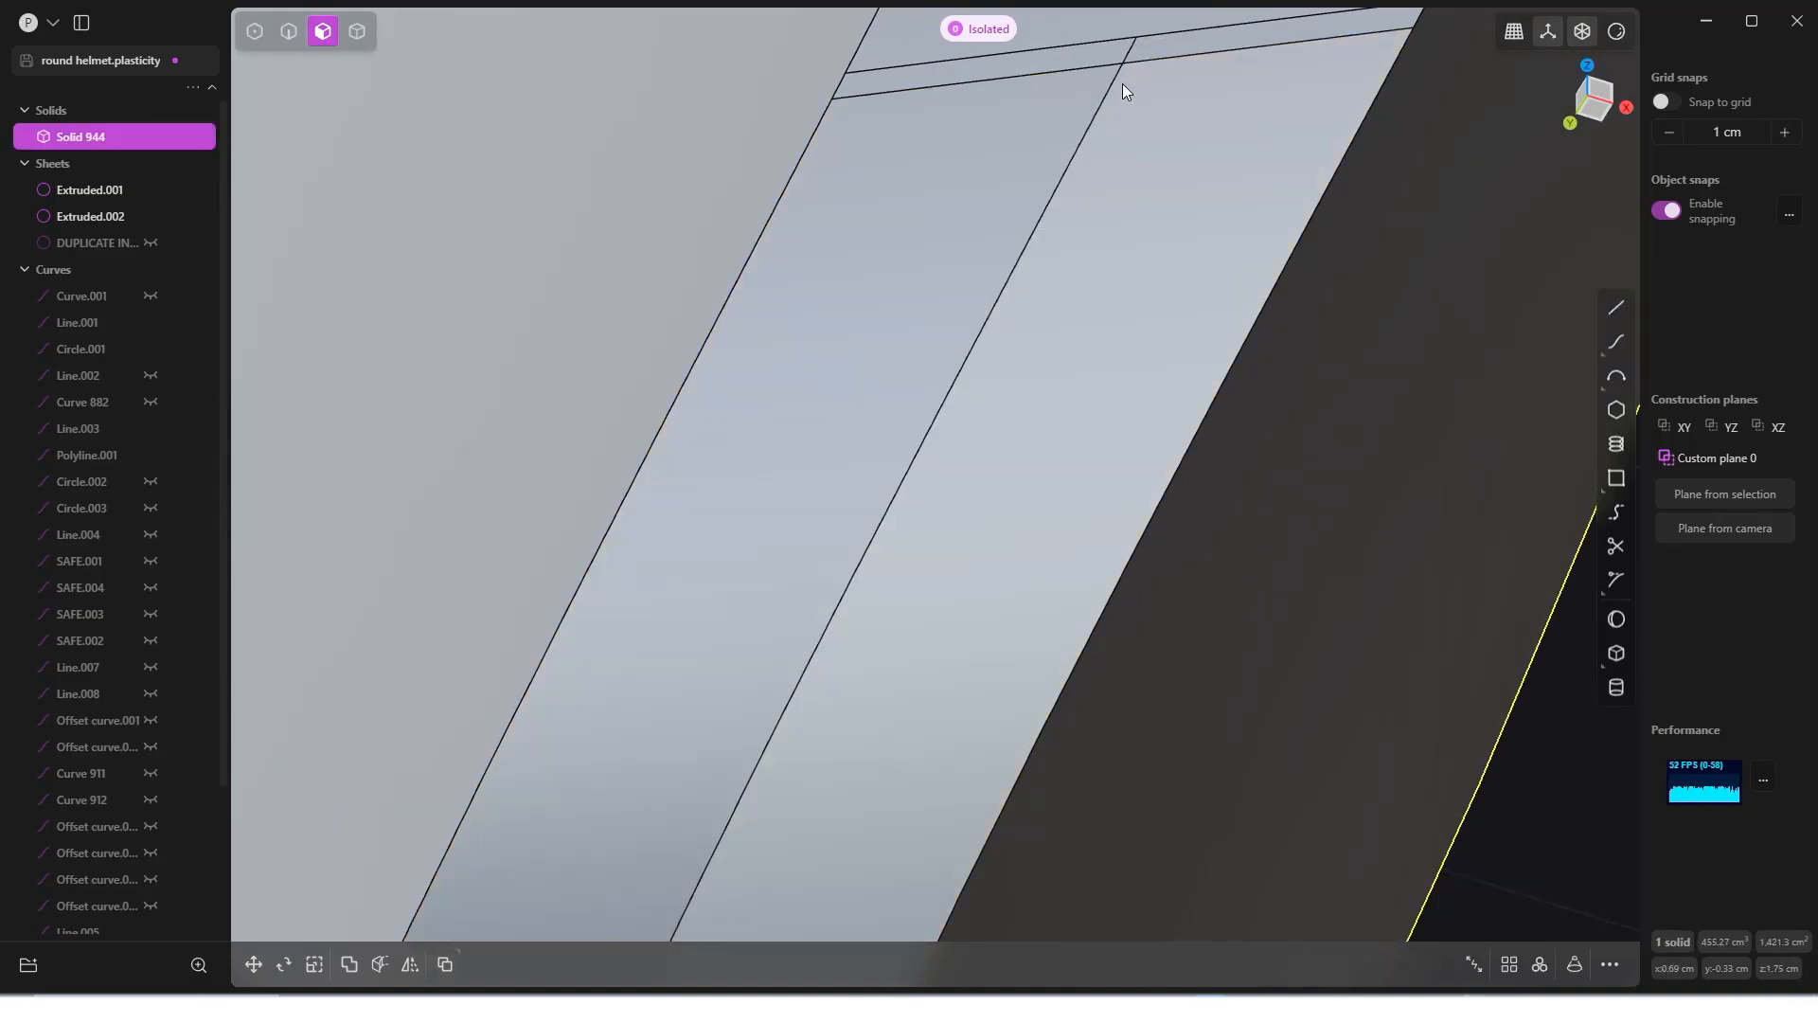
scroll(1101, 168, down, 5)
scroll(1019, 299, down, 8)
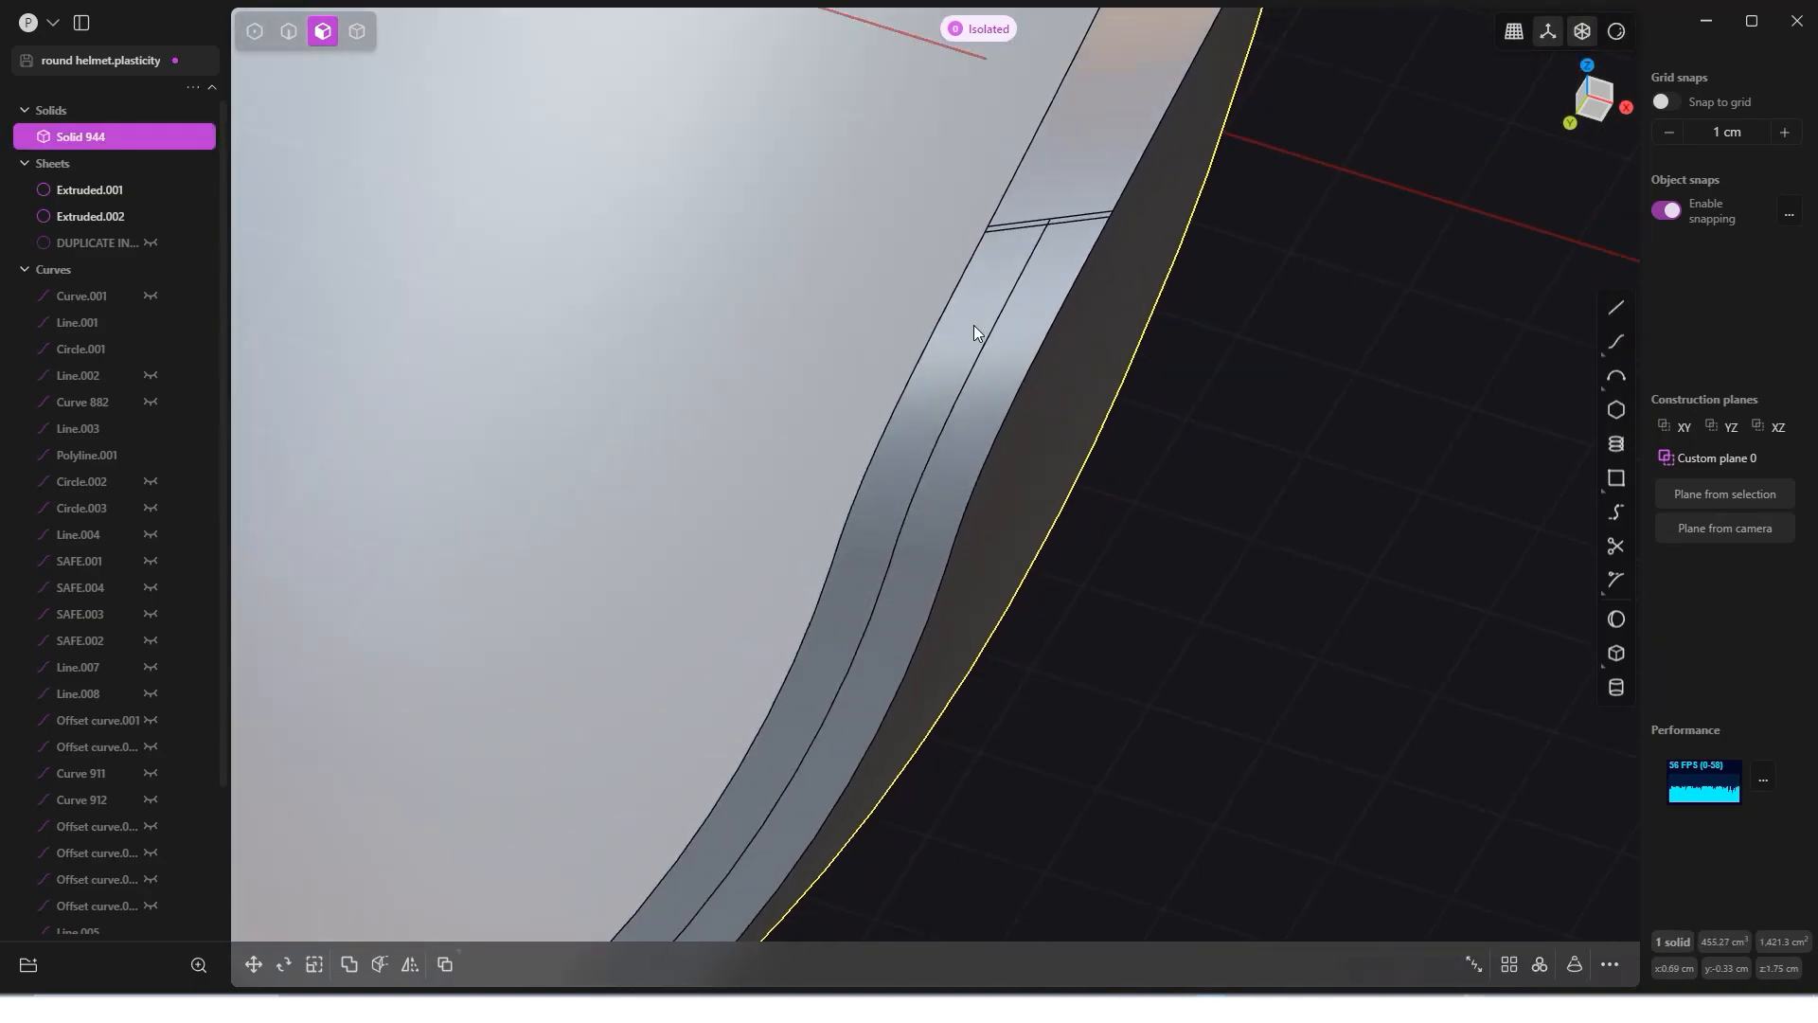
Step: Cut the upper rim face lengthwise, starting at the end of the short cut in the sliver face
middle_drag(947, 333, 883, 438)
click(882, 439)
key(o)
scroll(865, 459, up, 10)
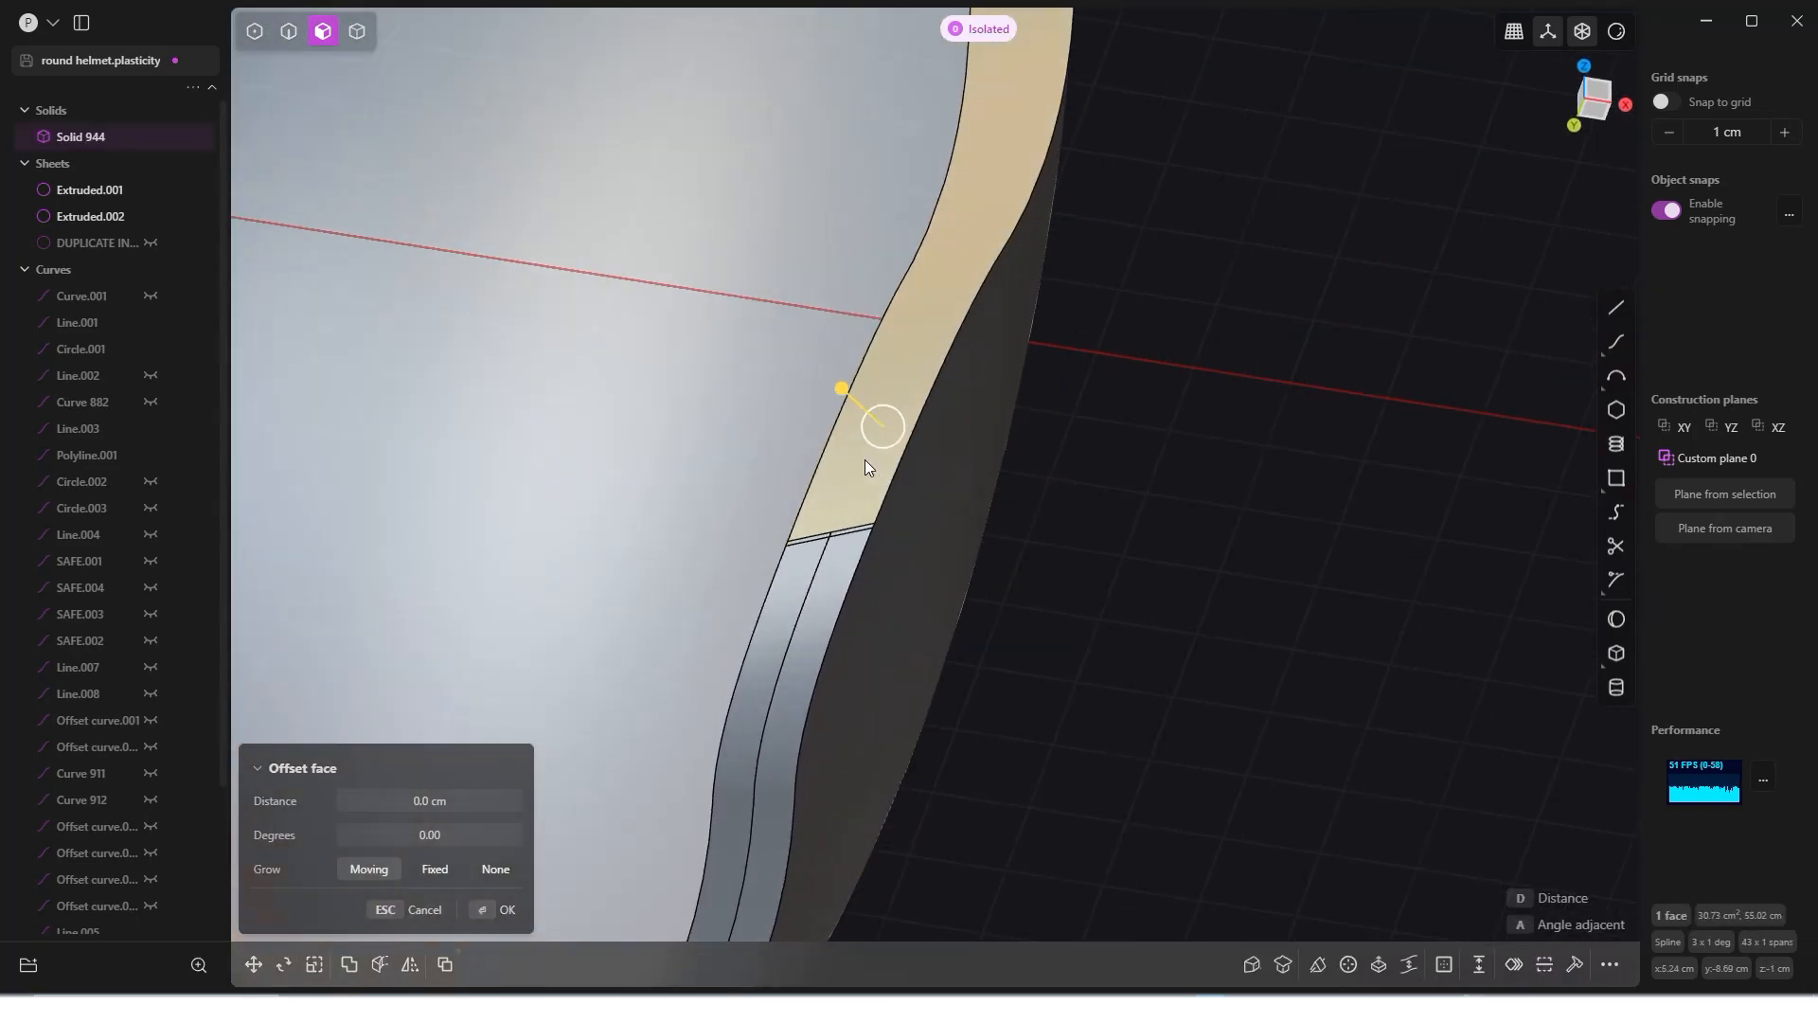
key(ctrl+r)
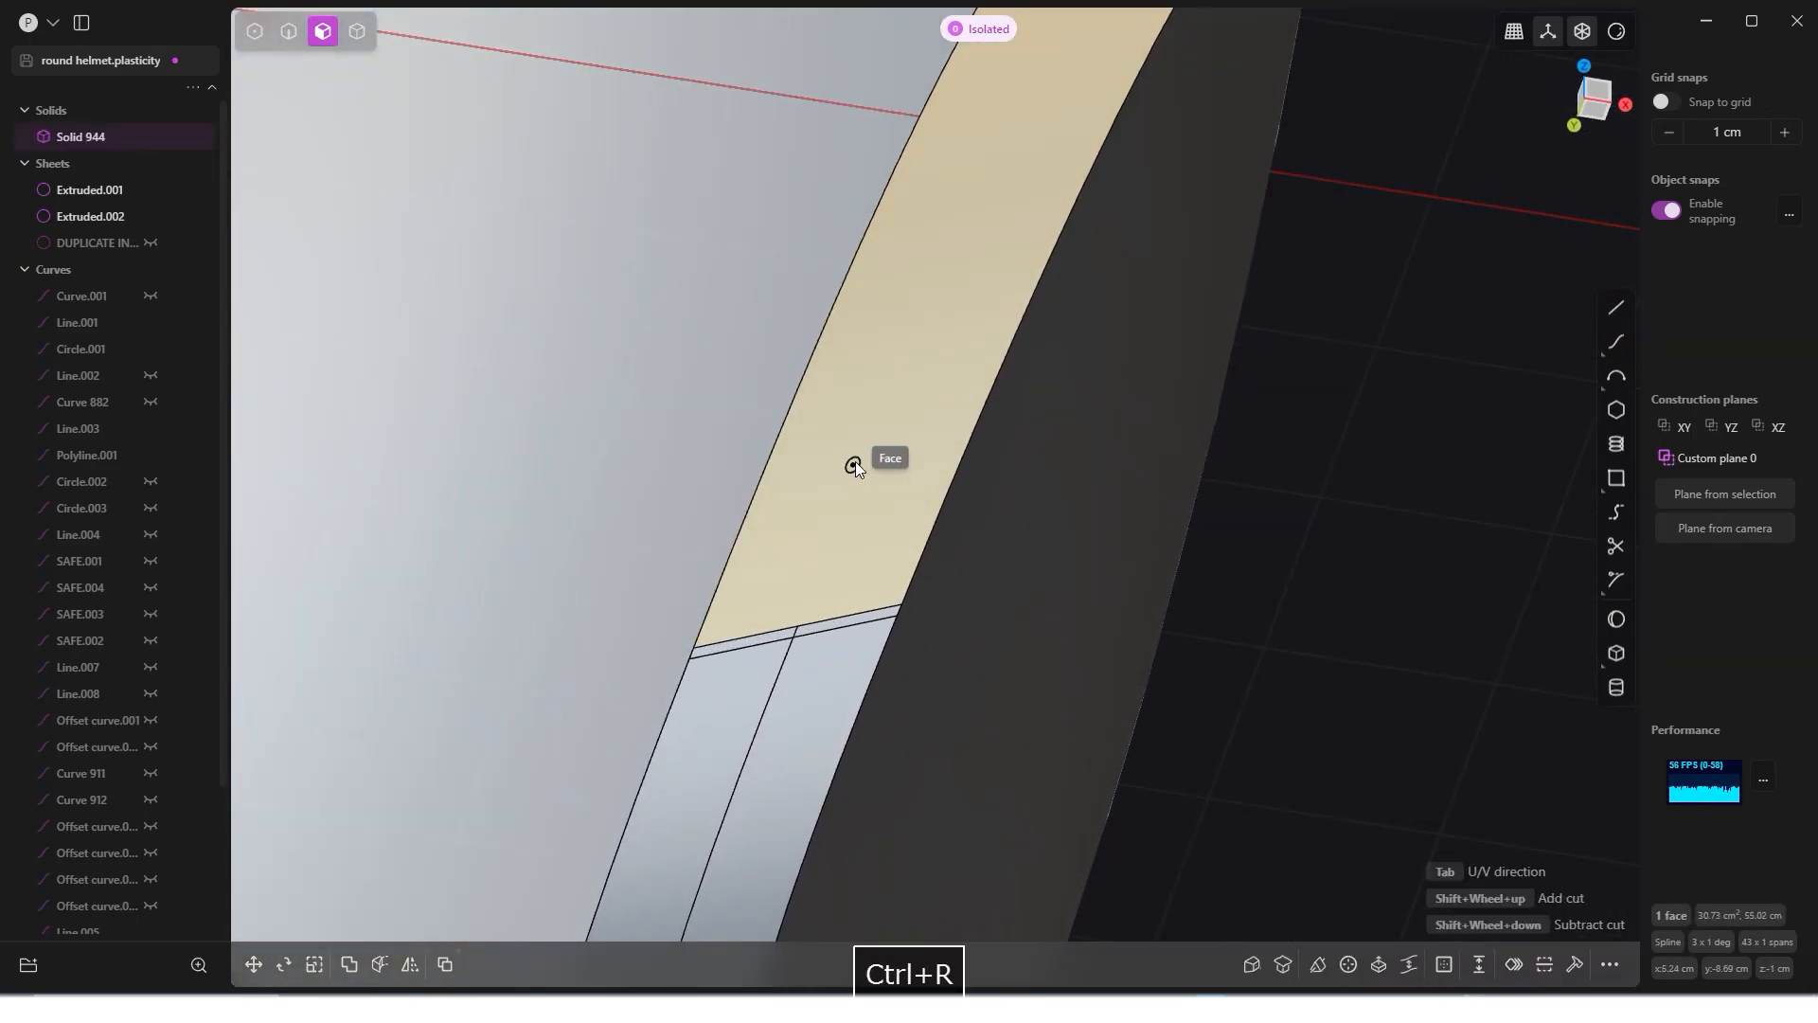
key(Tab)
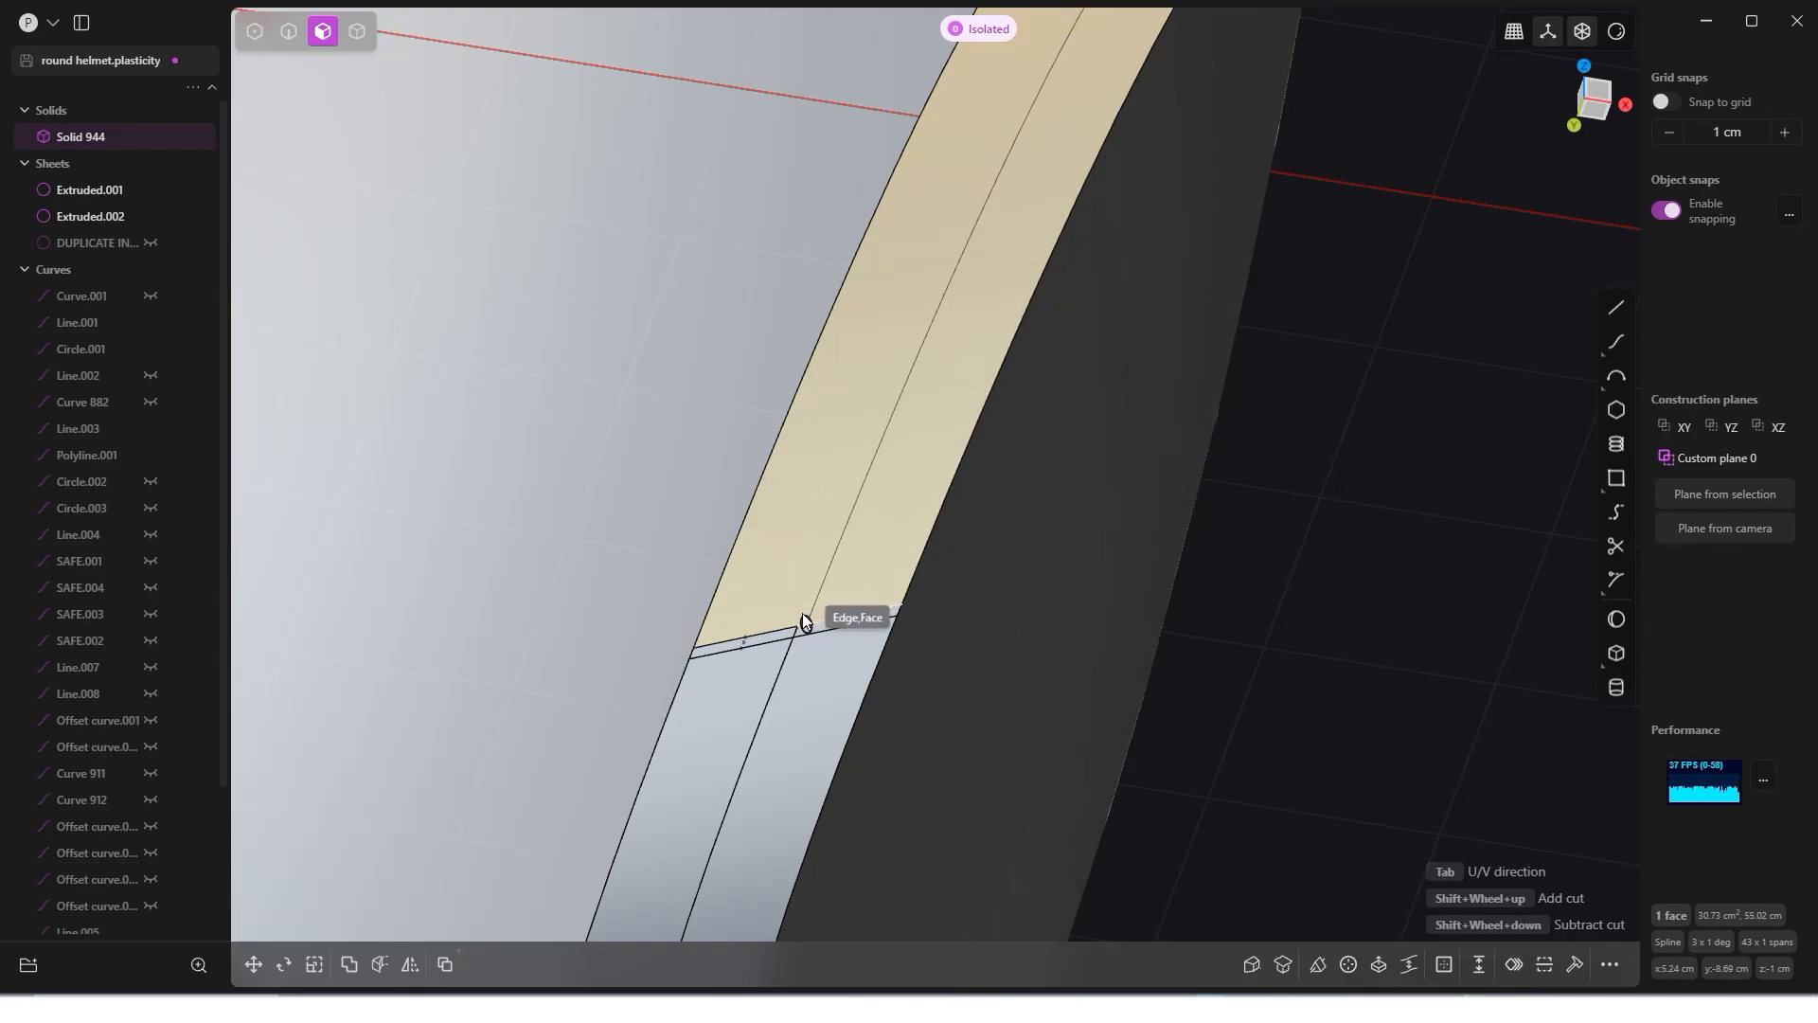
scroll(793, 615, up, 5)
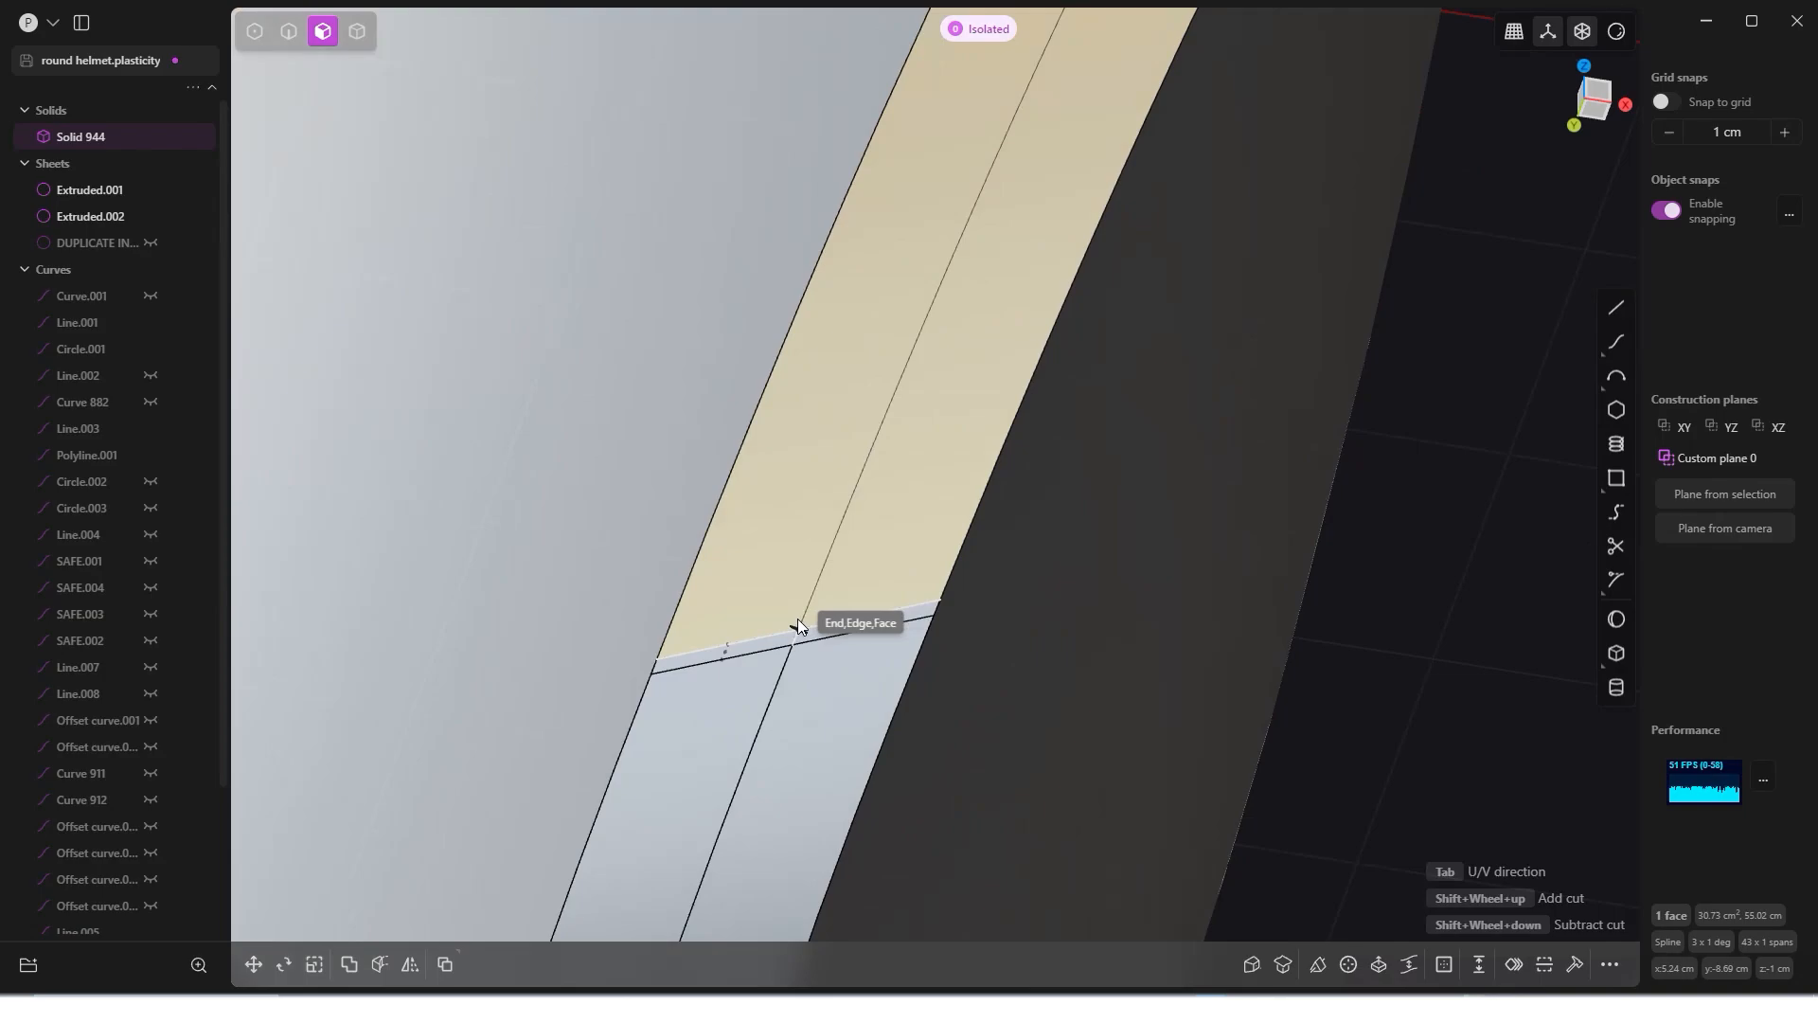
scroll(803, 637, up, 3)
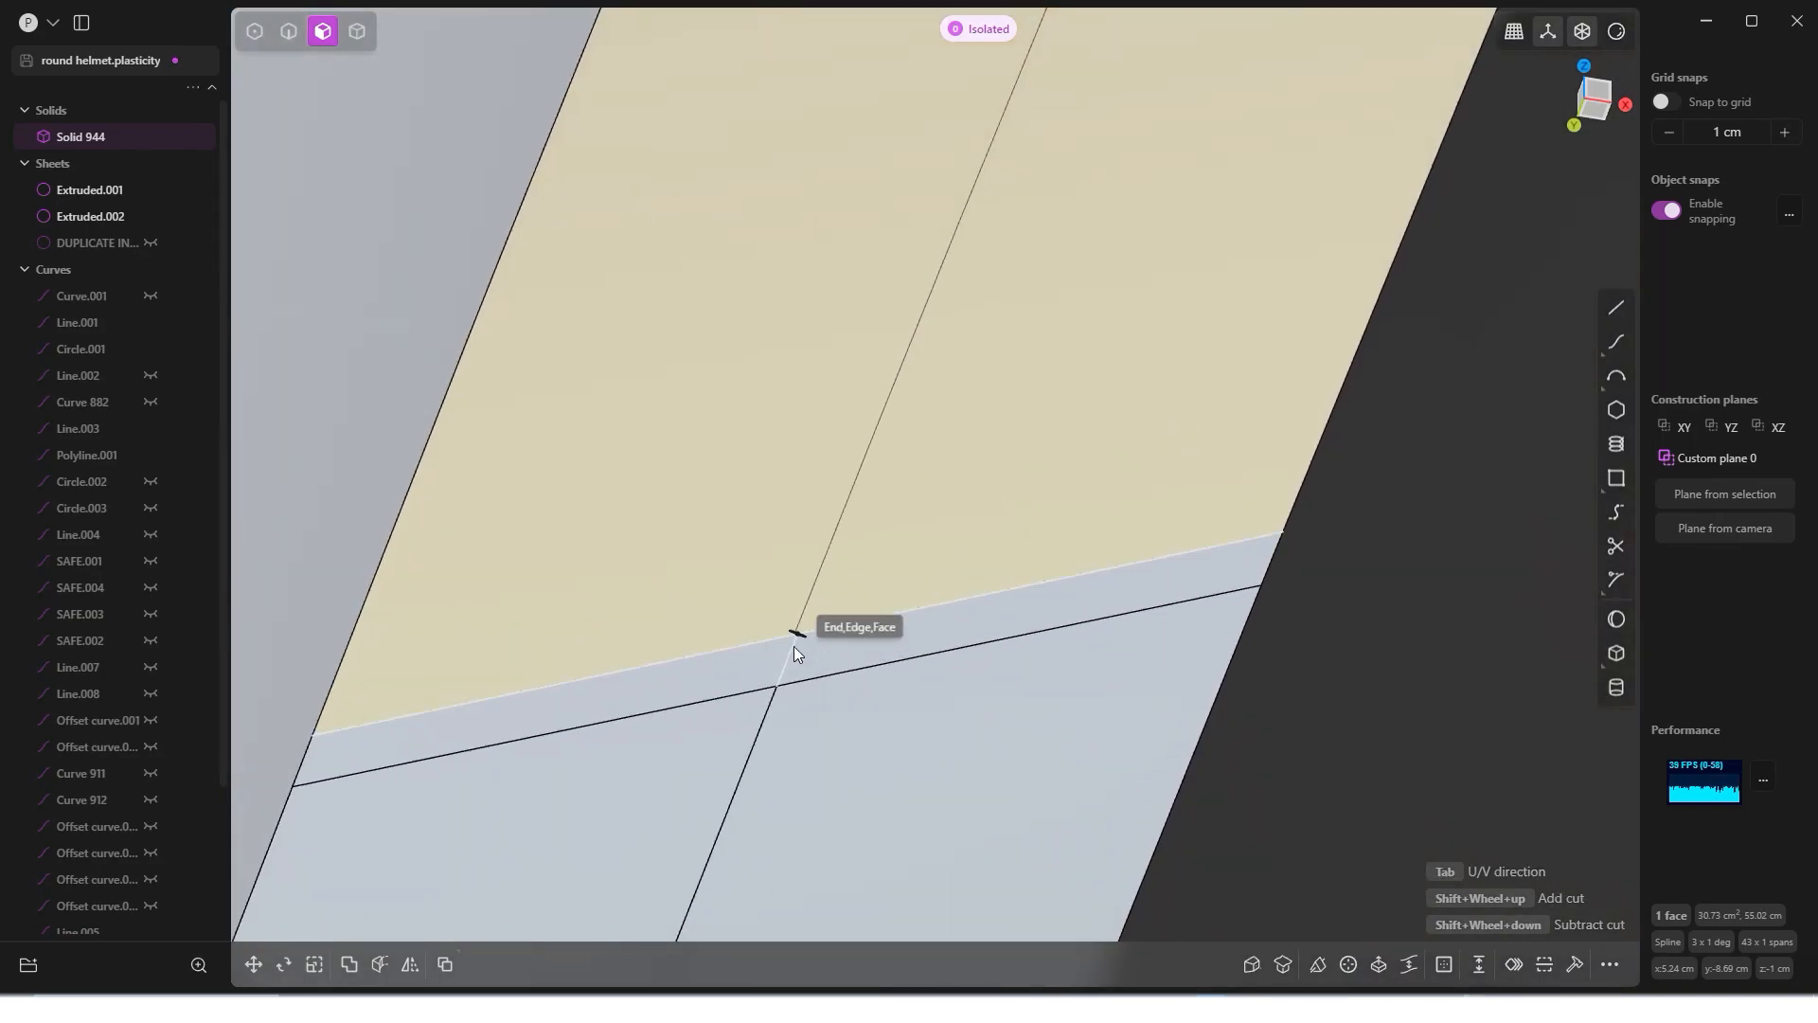
click(803, 634)
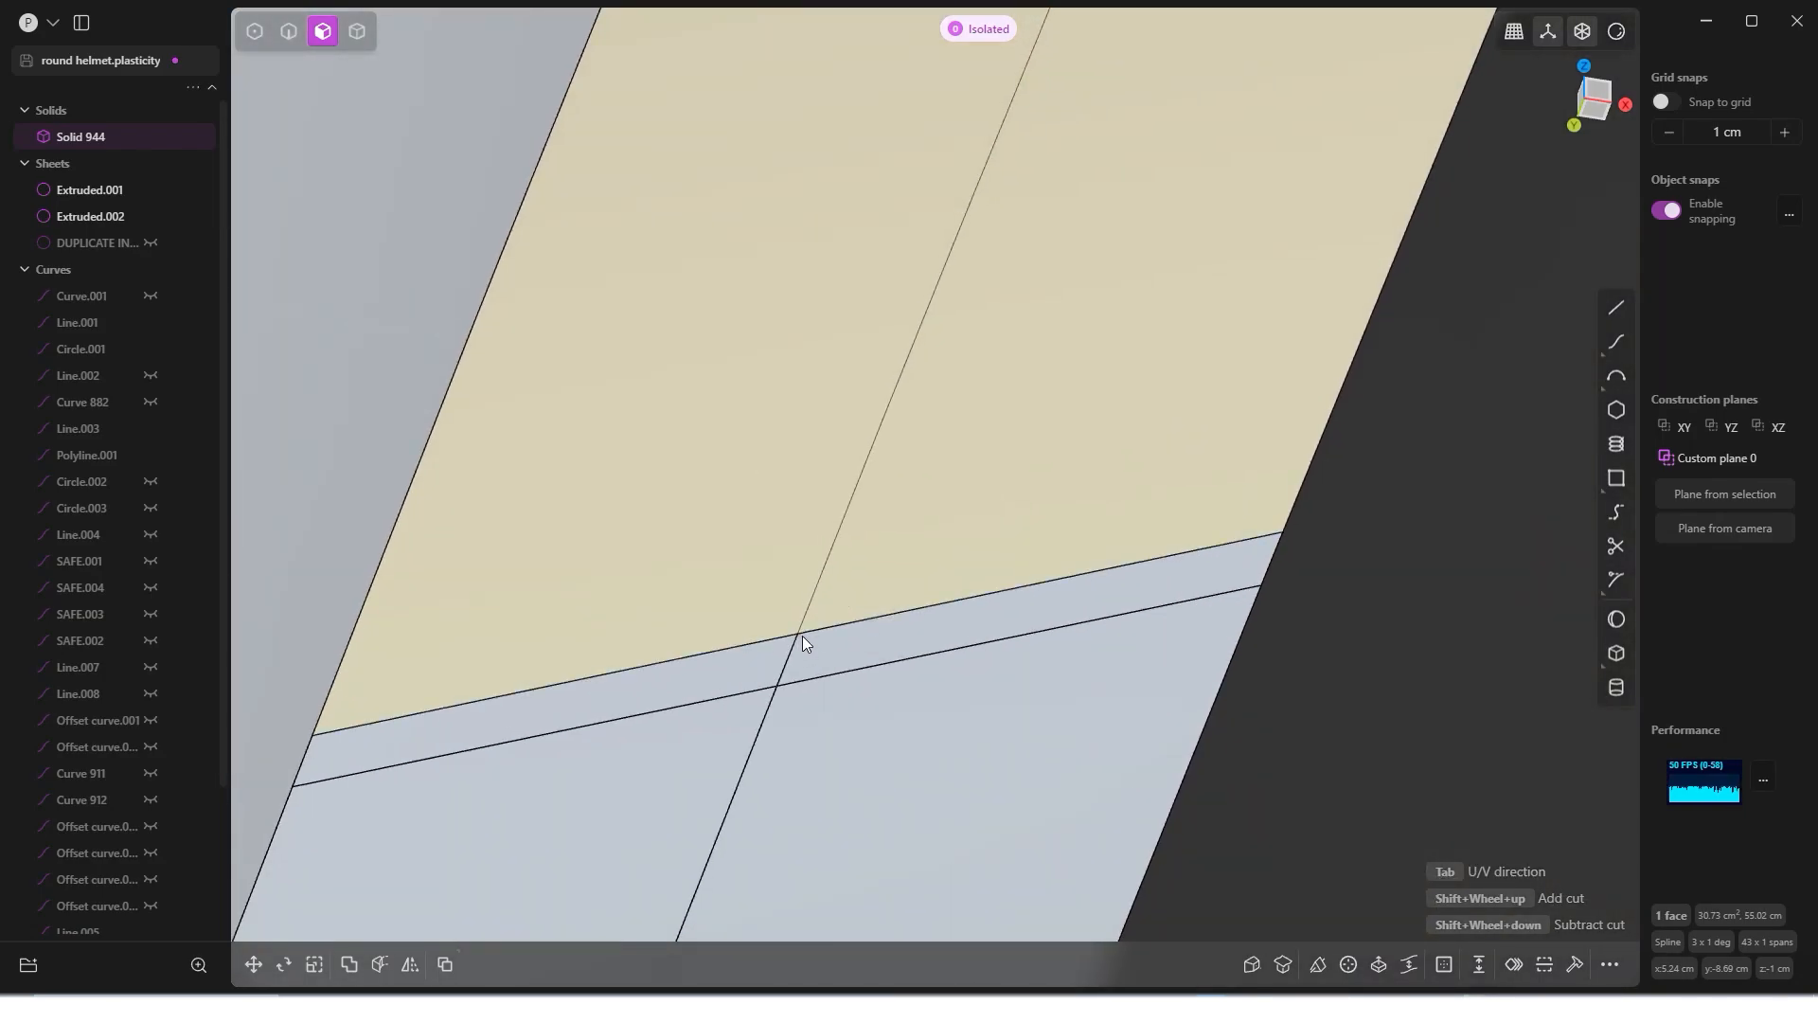
scroll(824, 621, down, 5)
scroll(857, 564, down, 6)
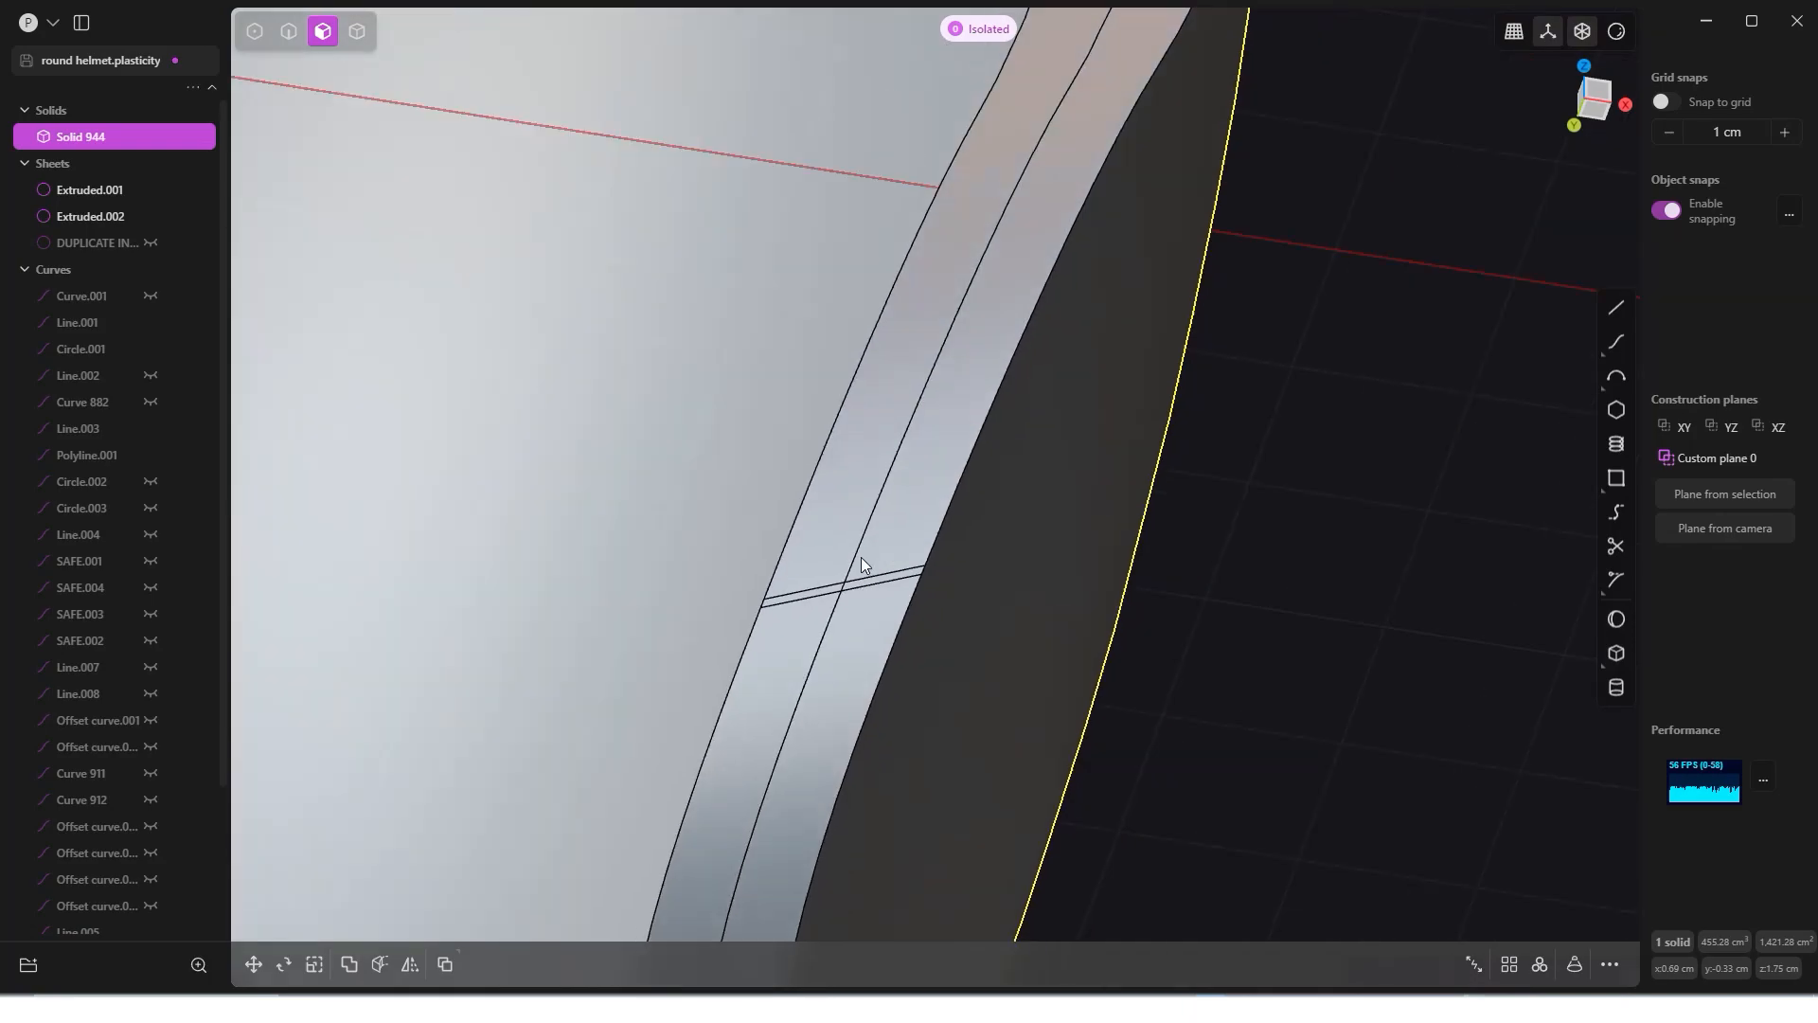
Step: Select the three connected edges running lengthwise along the middle of the rim and duplicate them in place as one curve
scroll(860, 559, down, 6)
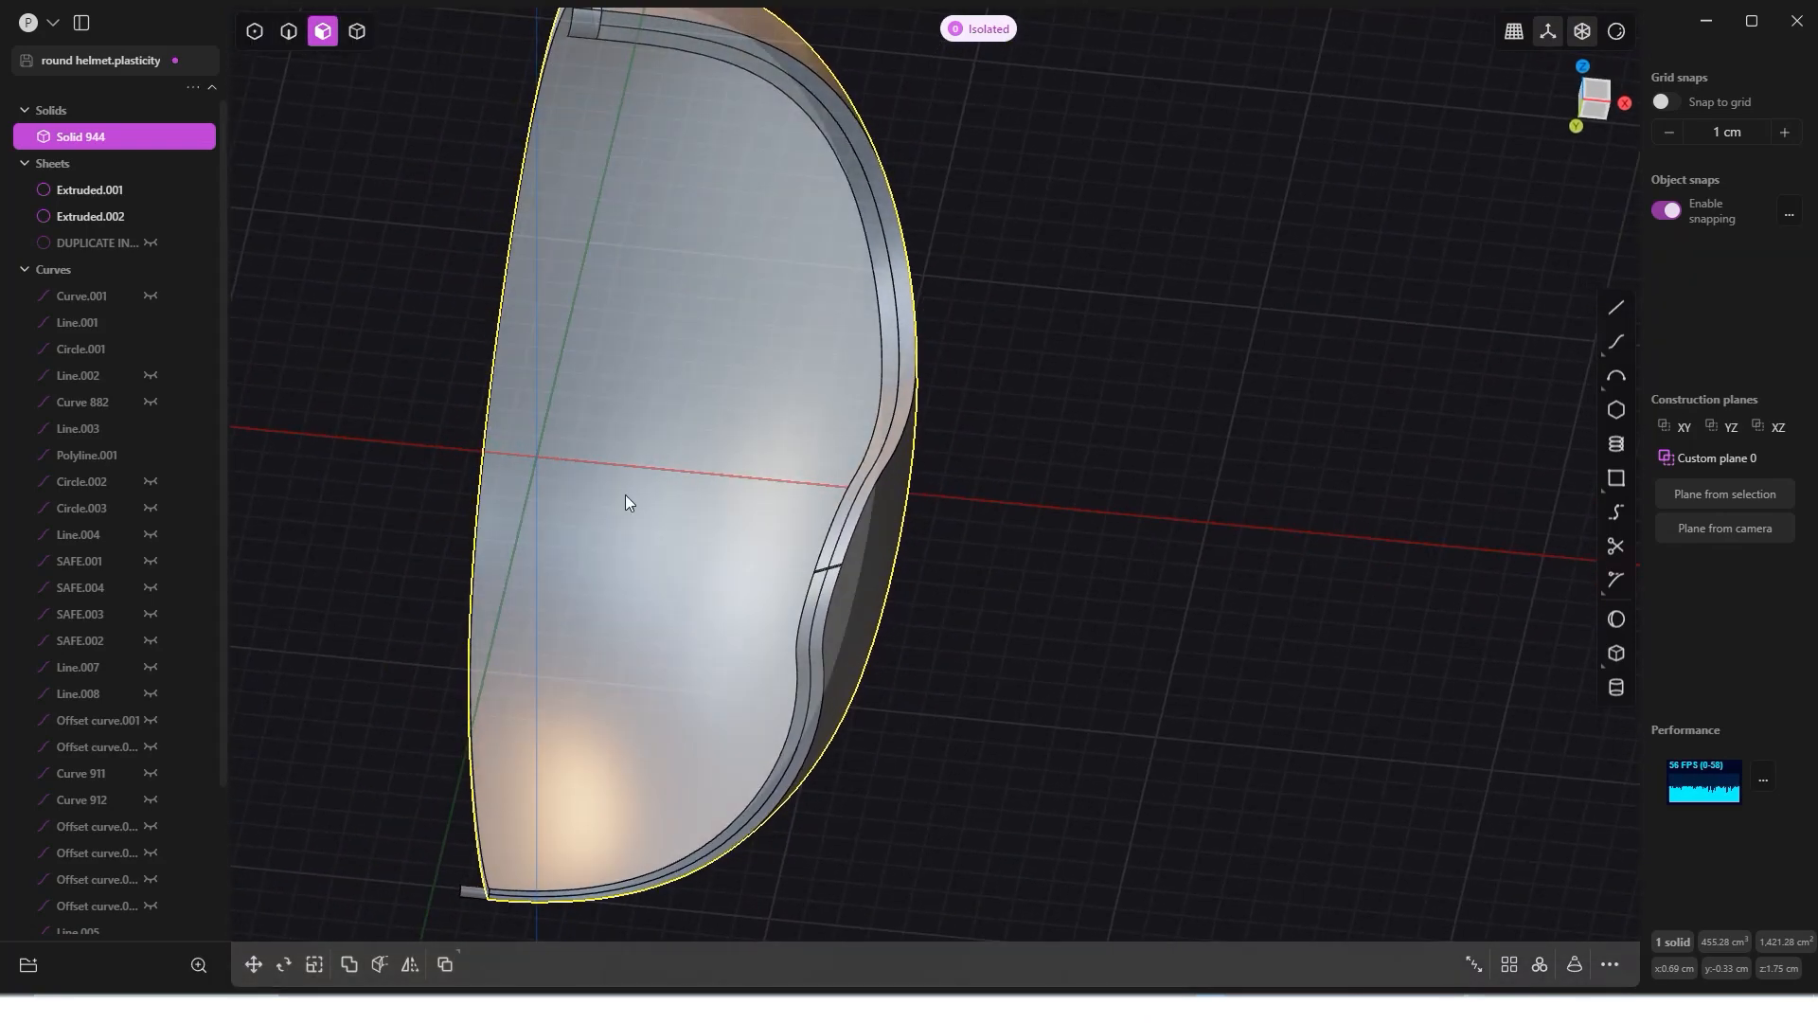
middle_drag(686, 530, 858, 544)
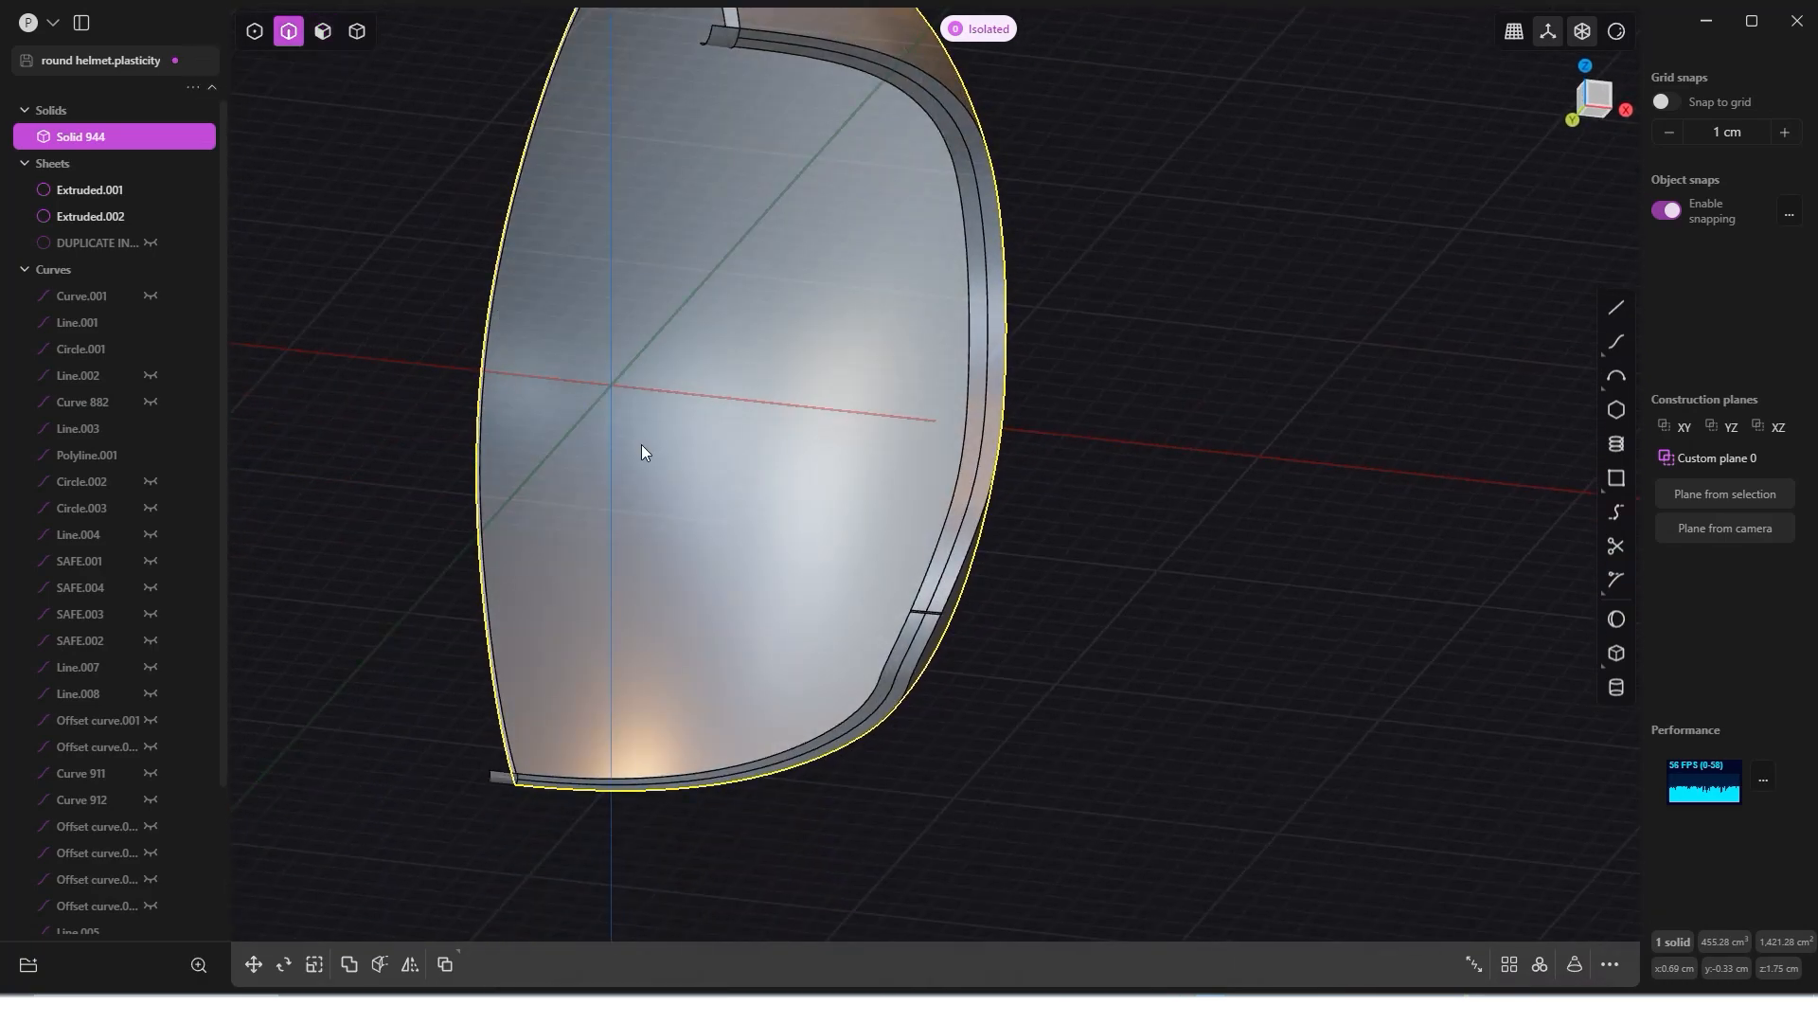
click(947, 582)
key(f)
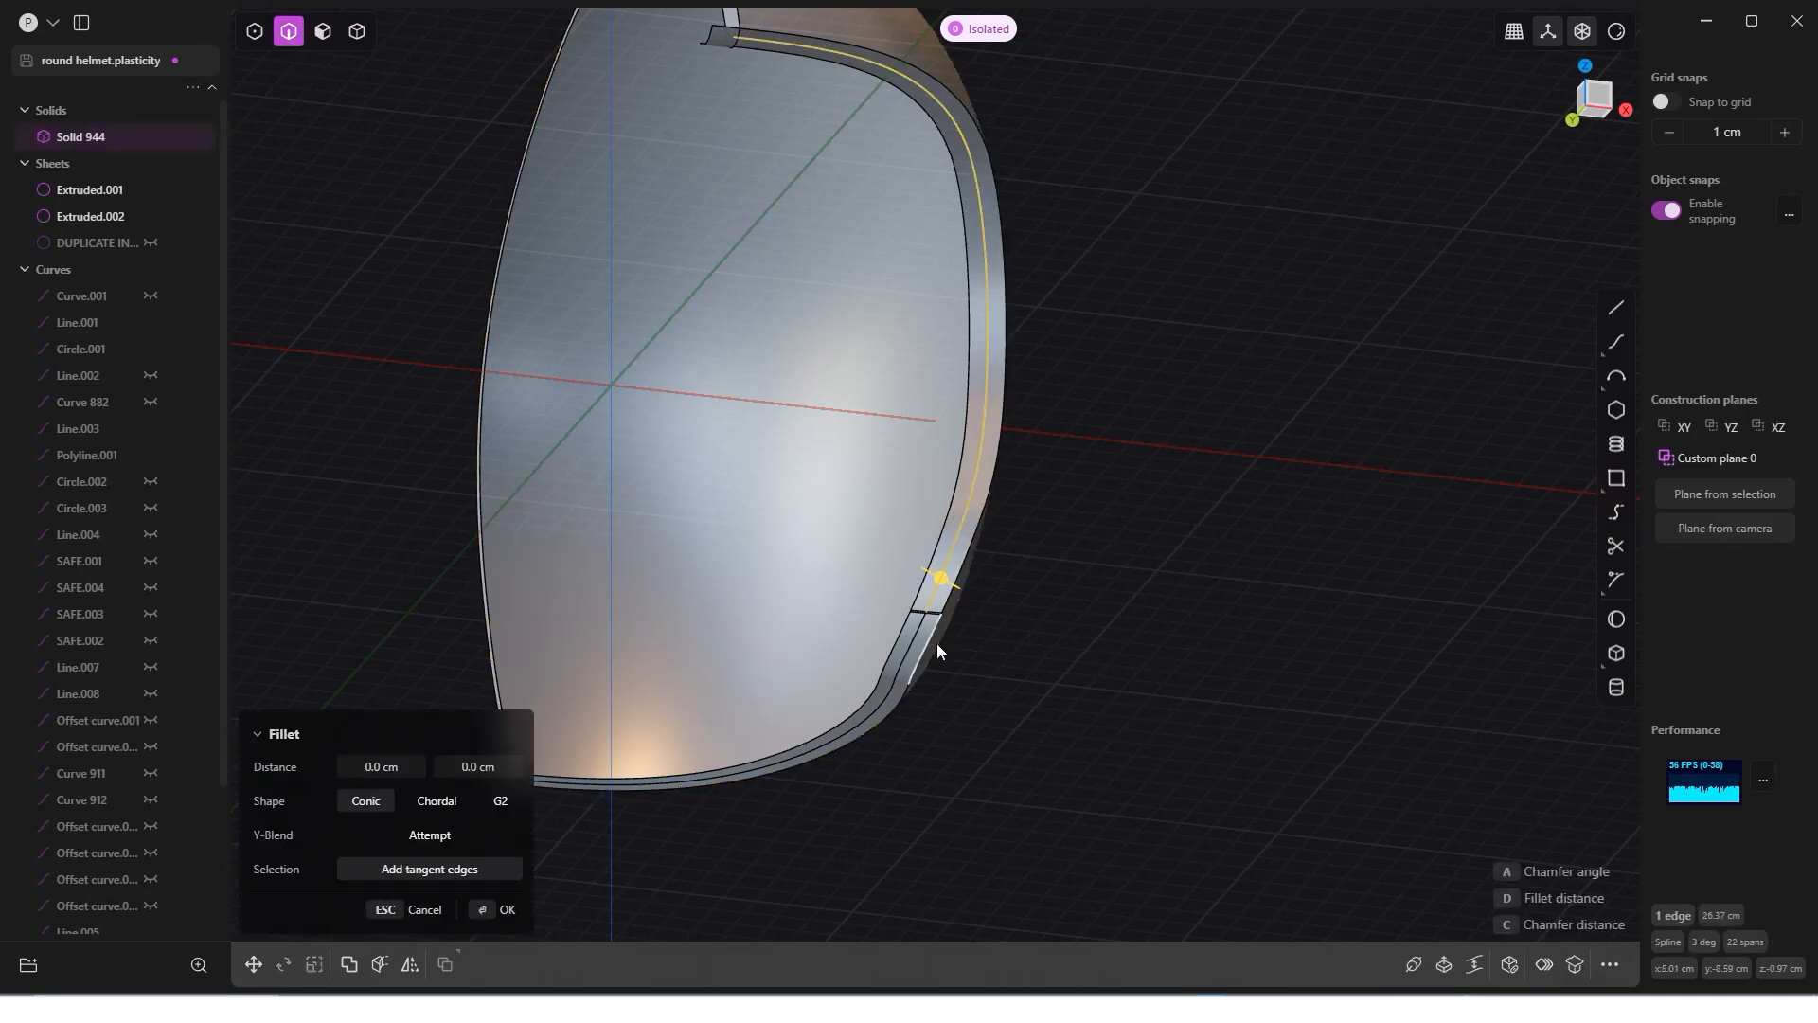
scroll(933, 642, up, 3)
scroll(928, 641, up, 8)
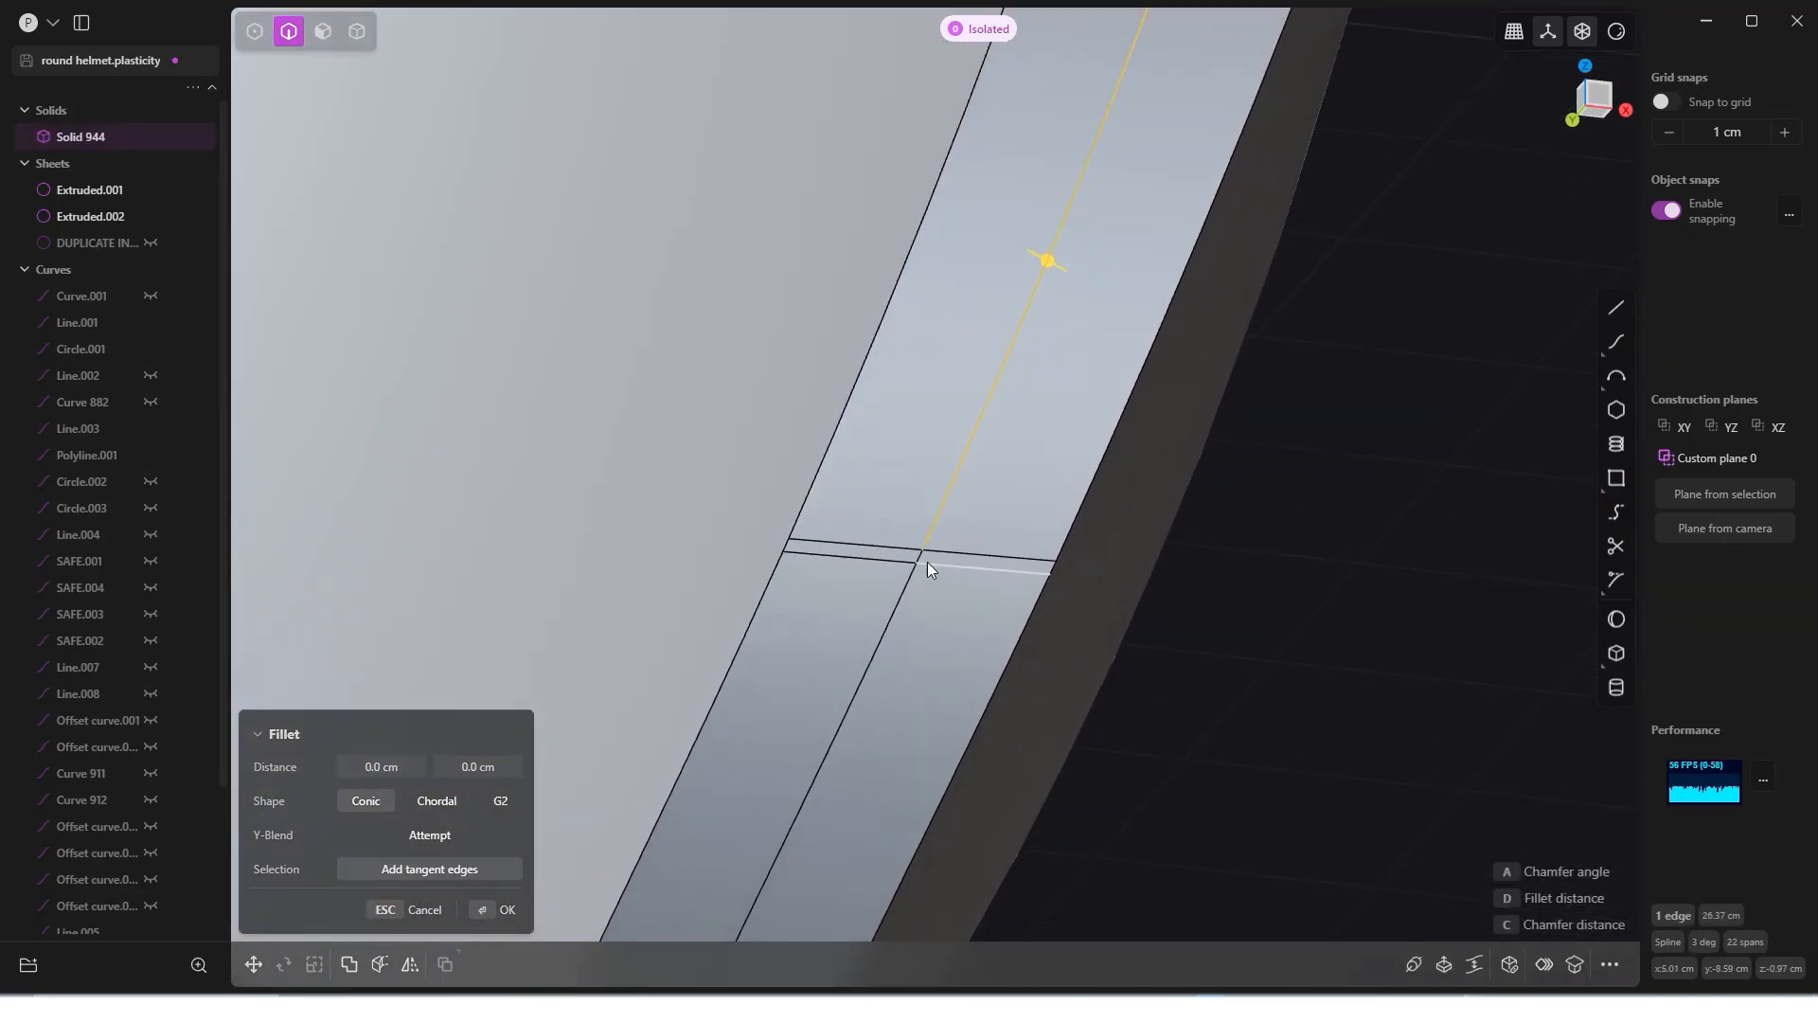
shift+click(919, 555)
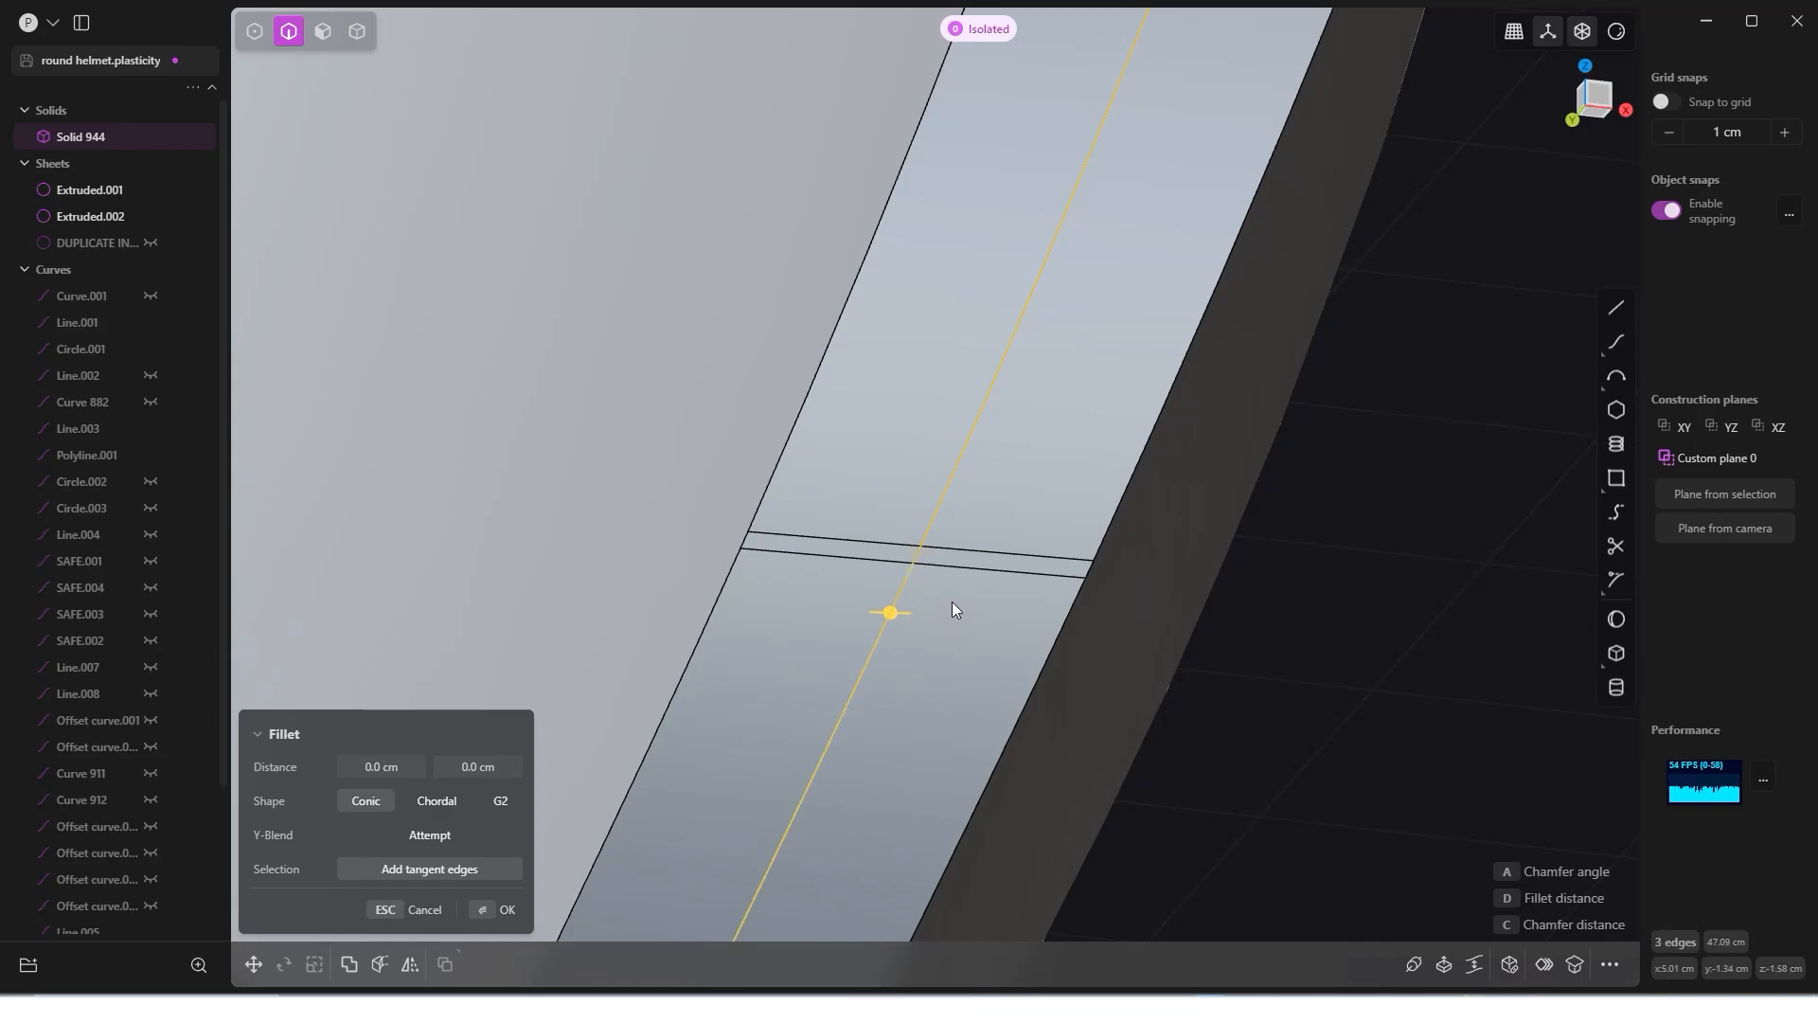
key(shift+d)
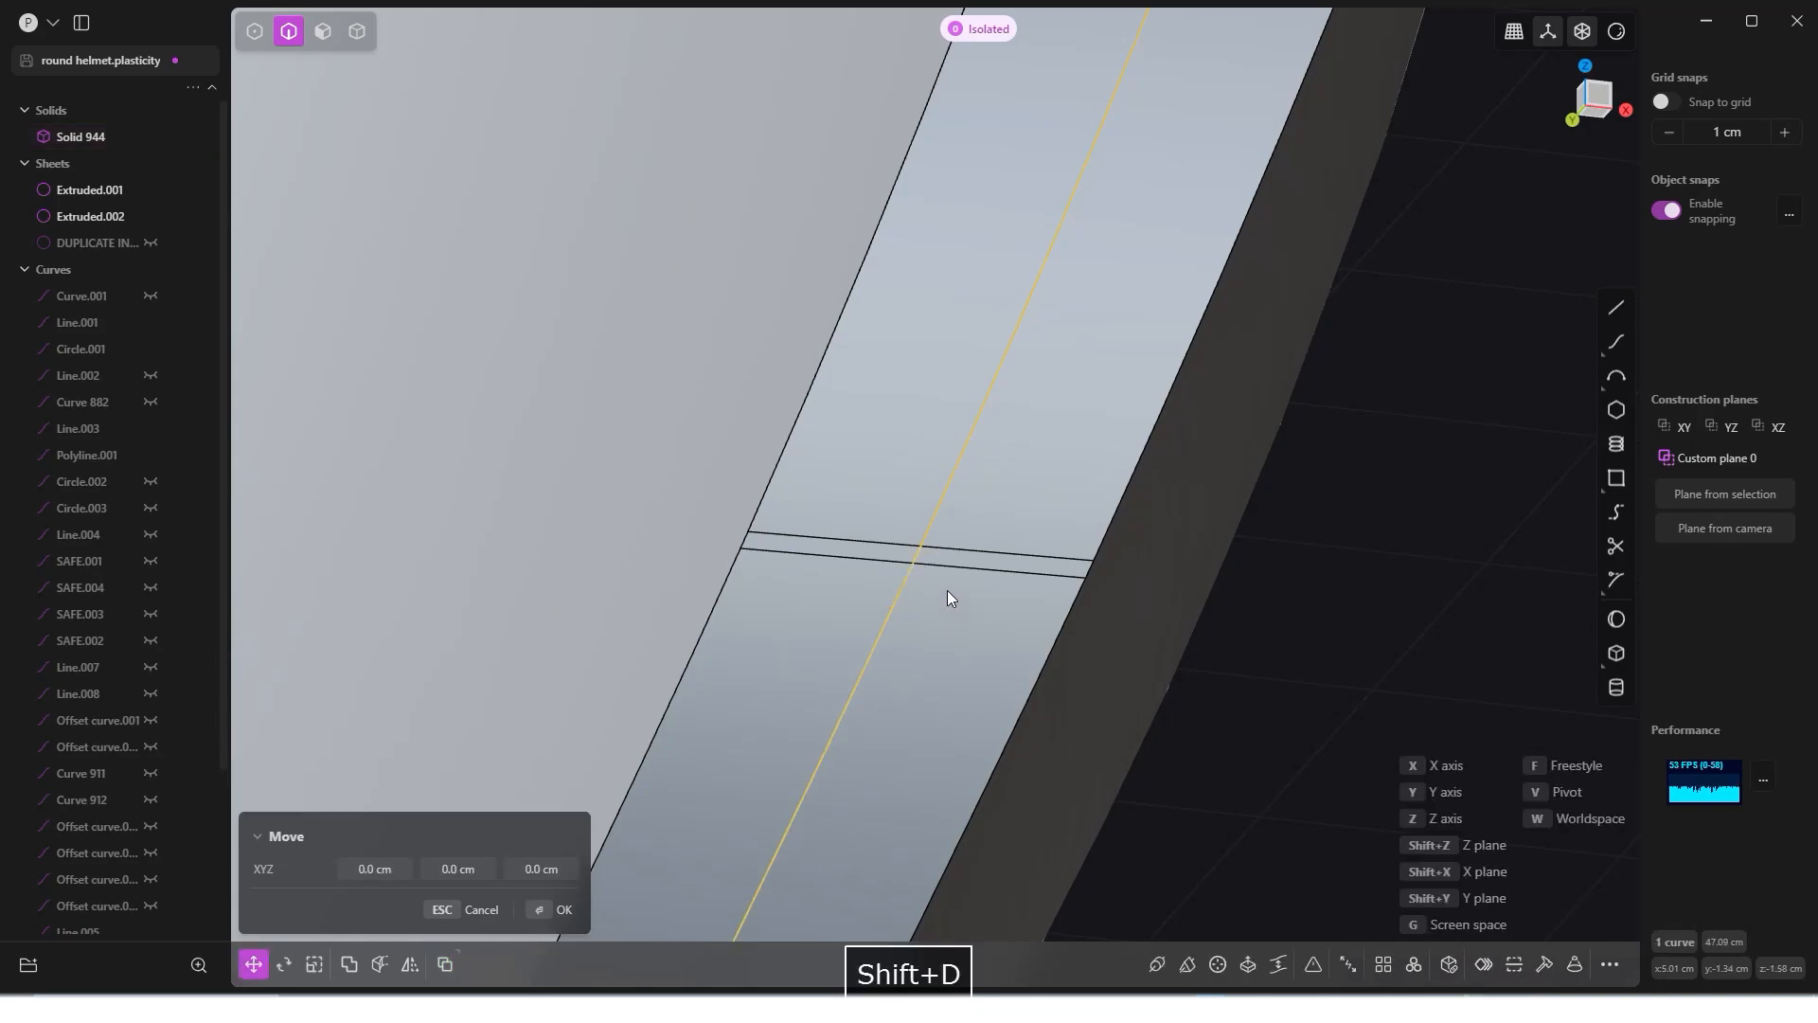
Step: Isolate the duplicated rim curve and try a pipe along it with a section size of 0.1 cm
key(slash)
scroll(942, 587, down, 8)
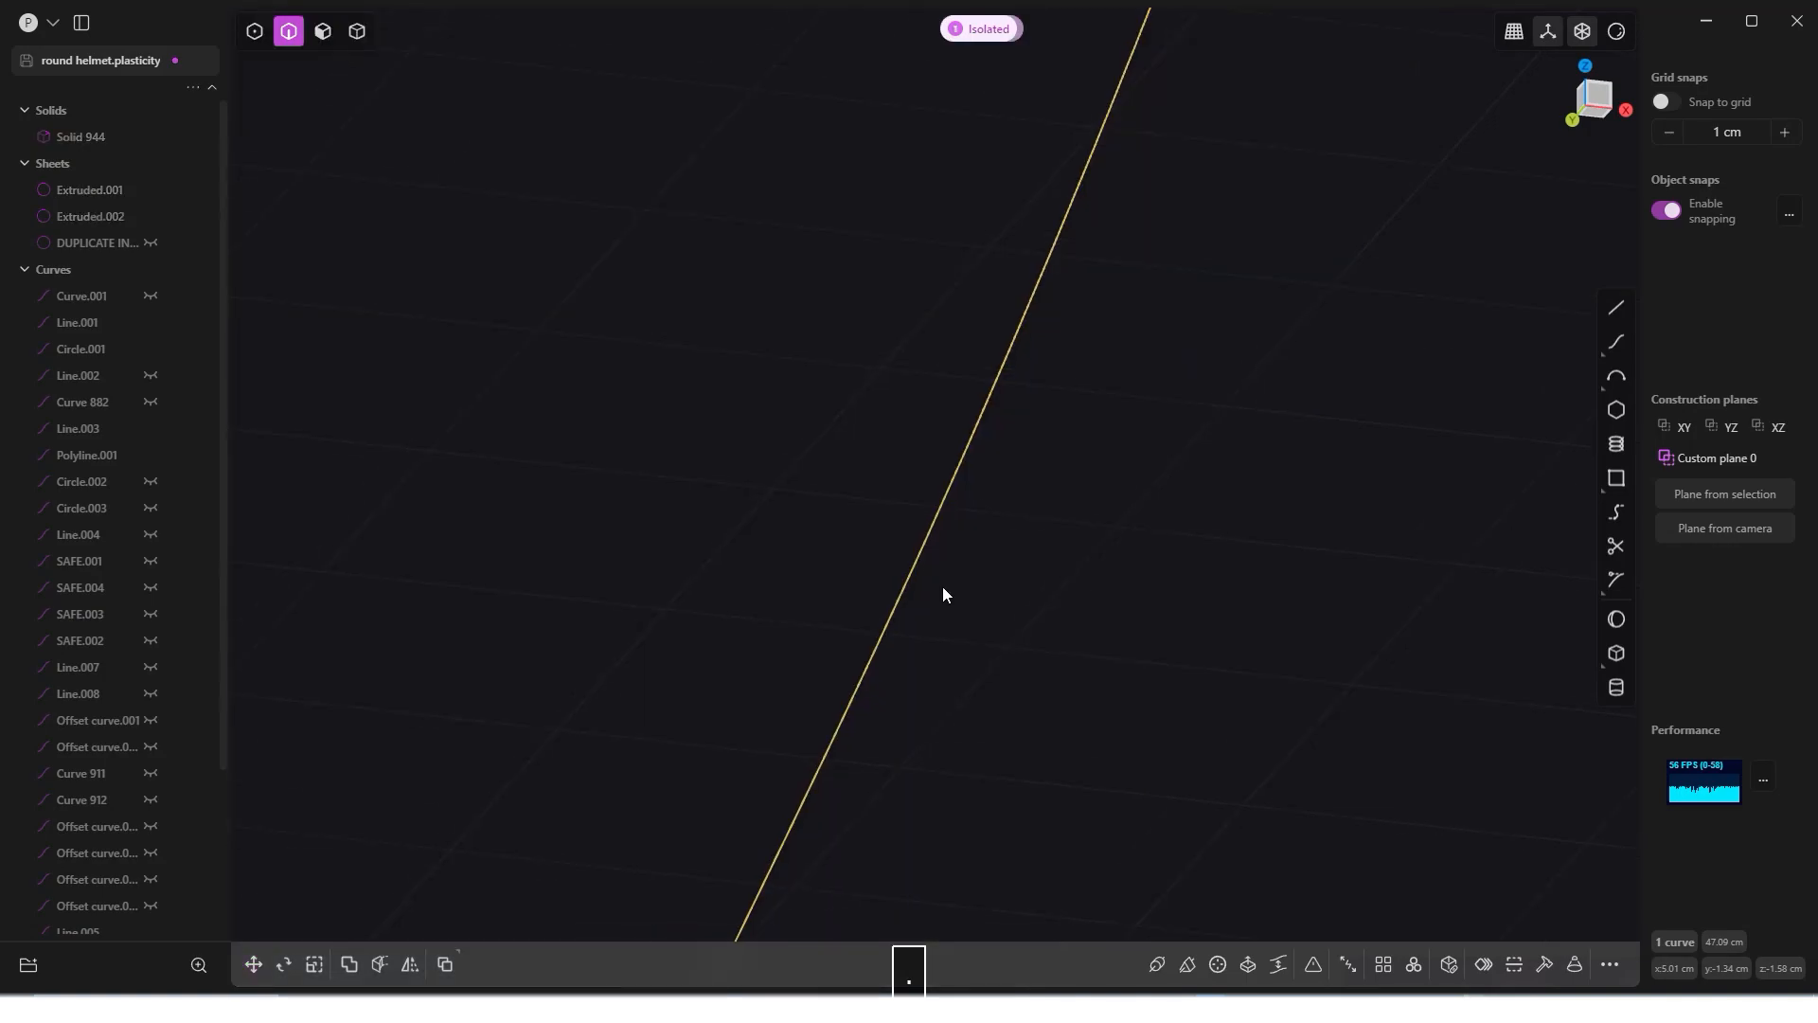
scroll(880, 594, down, 10)
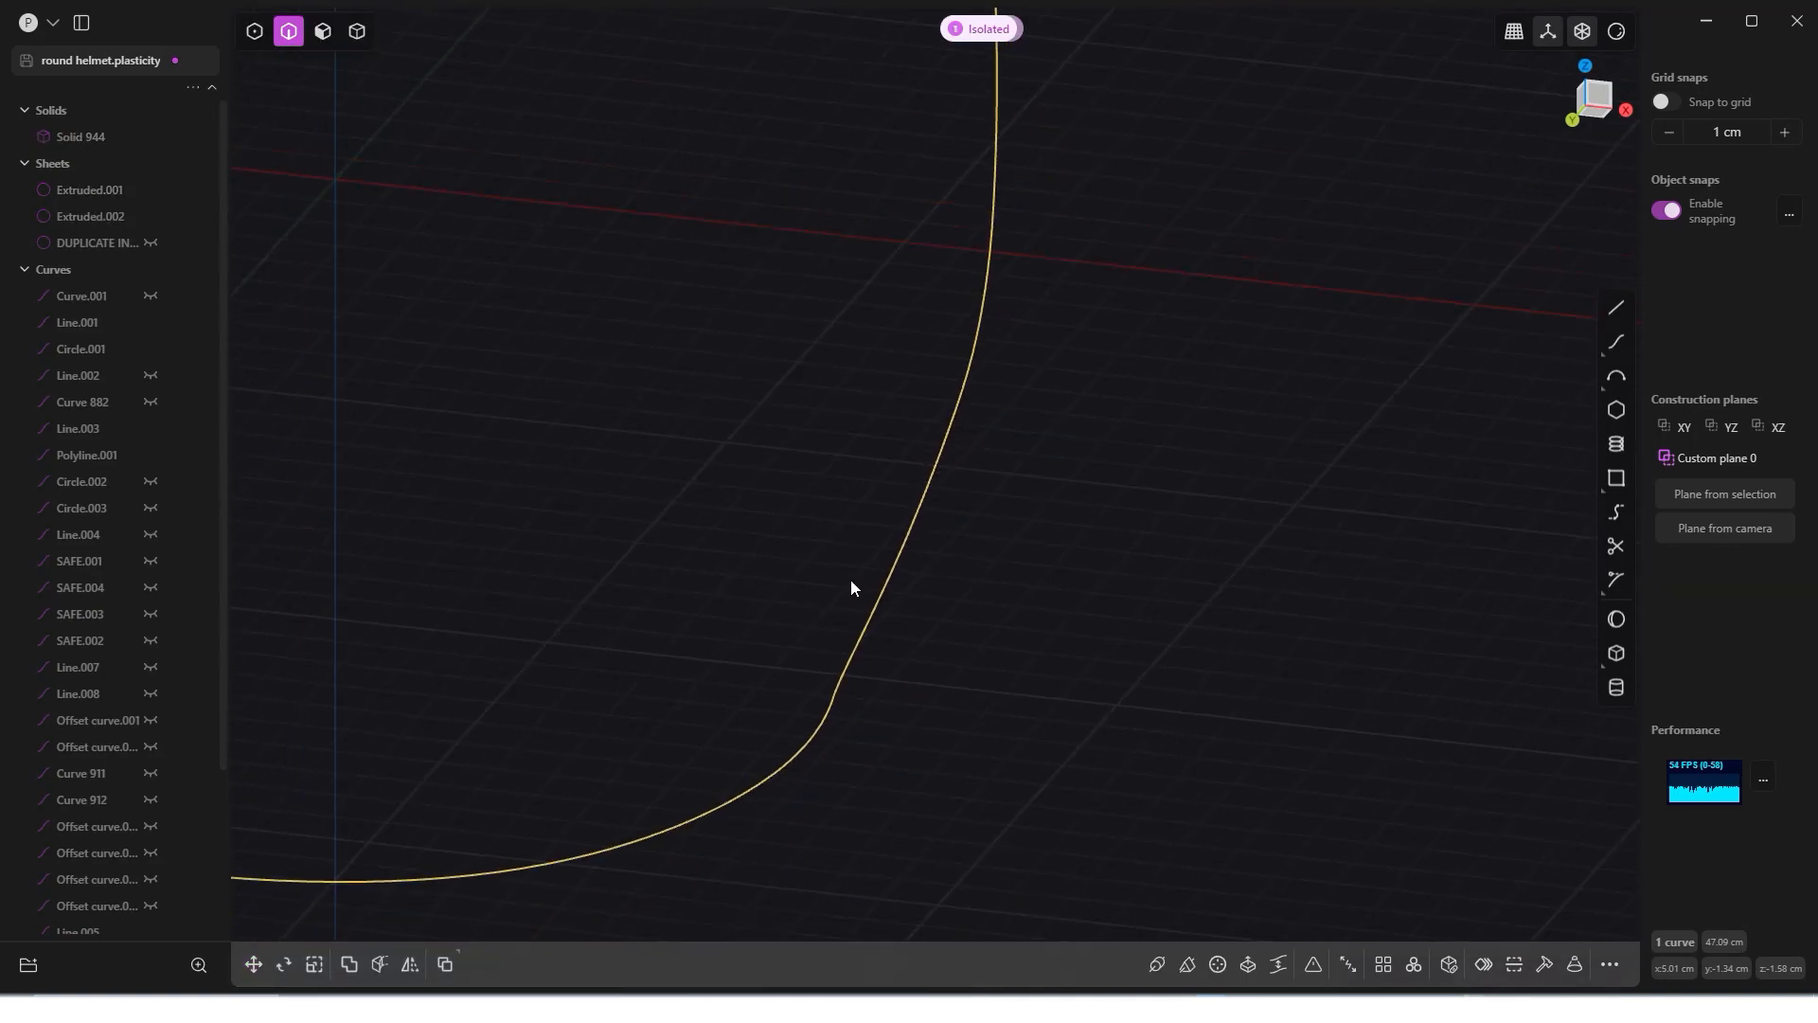
middle_drag(829, 594, 1177, 654)
middle_drag(1219, 650, 1499, 481)
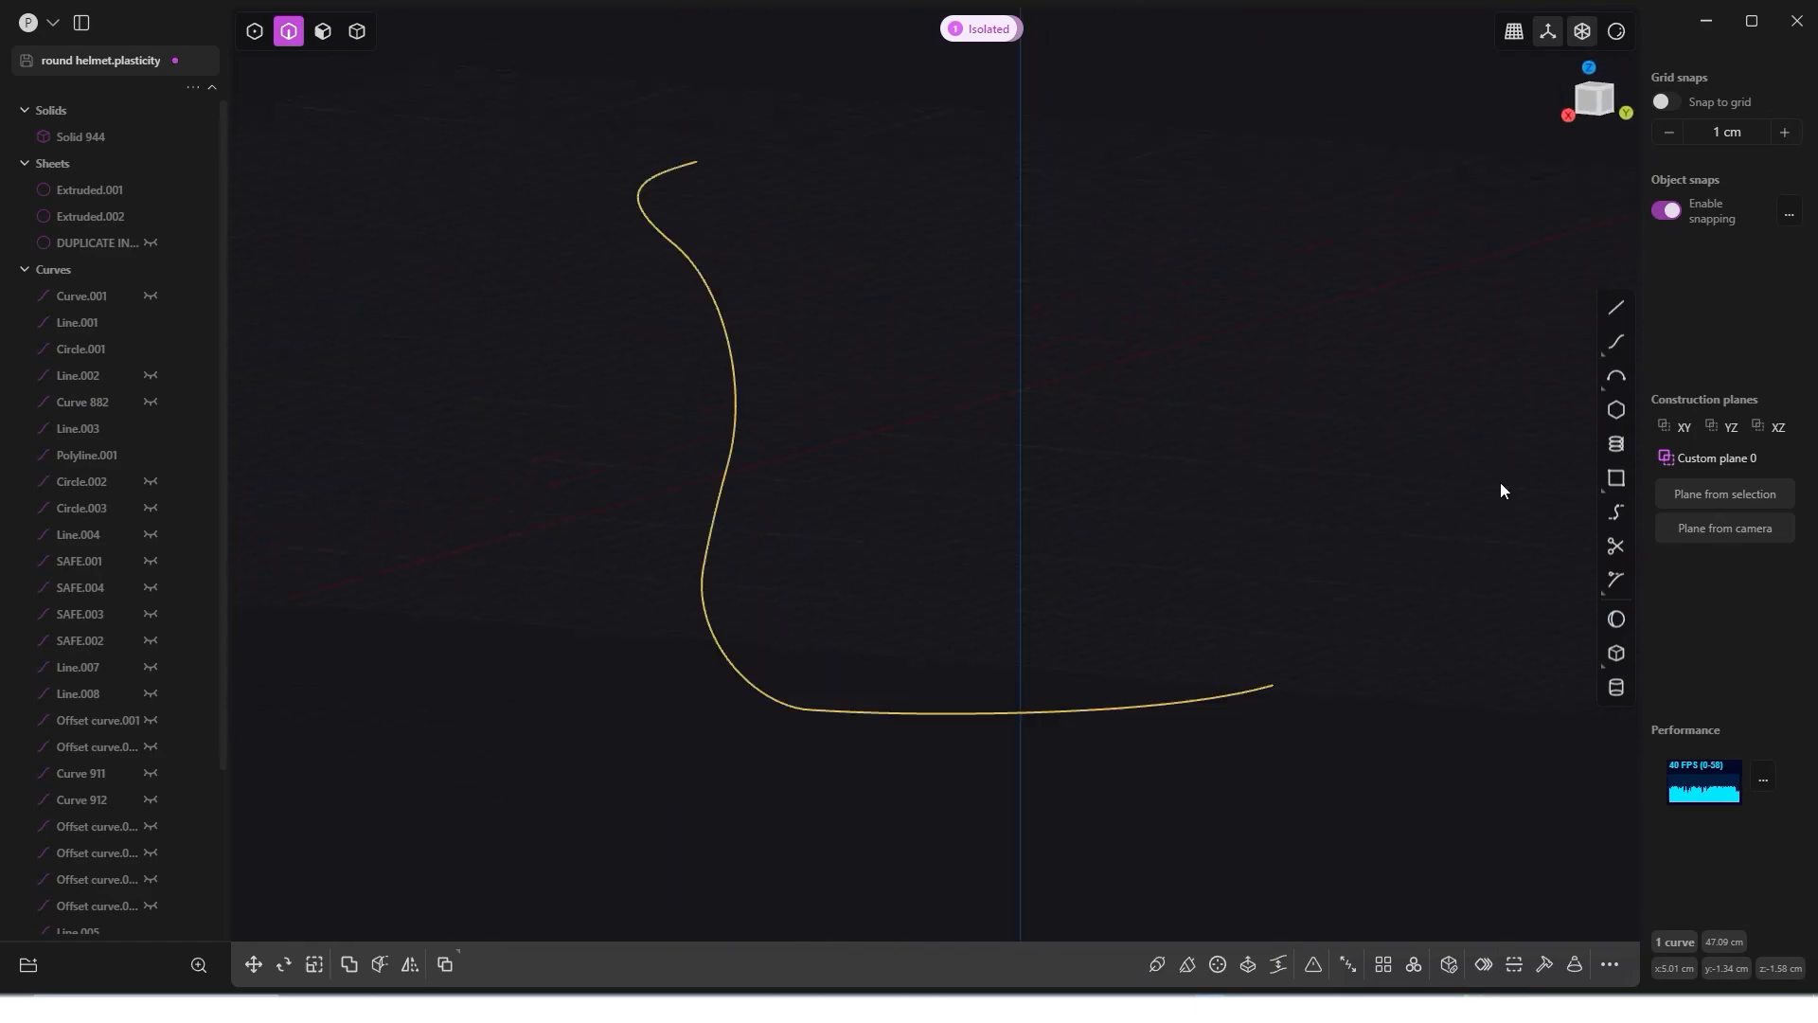
click(1157, 964)
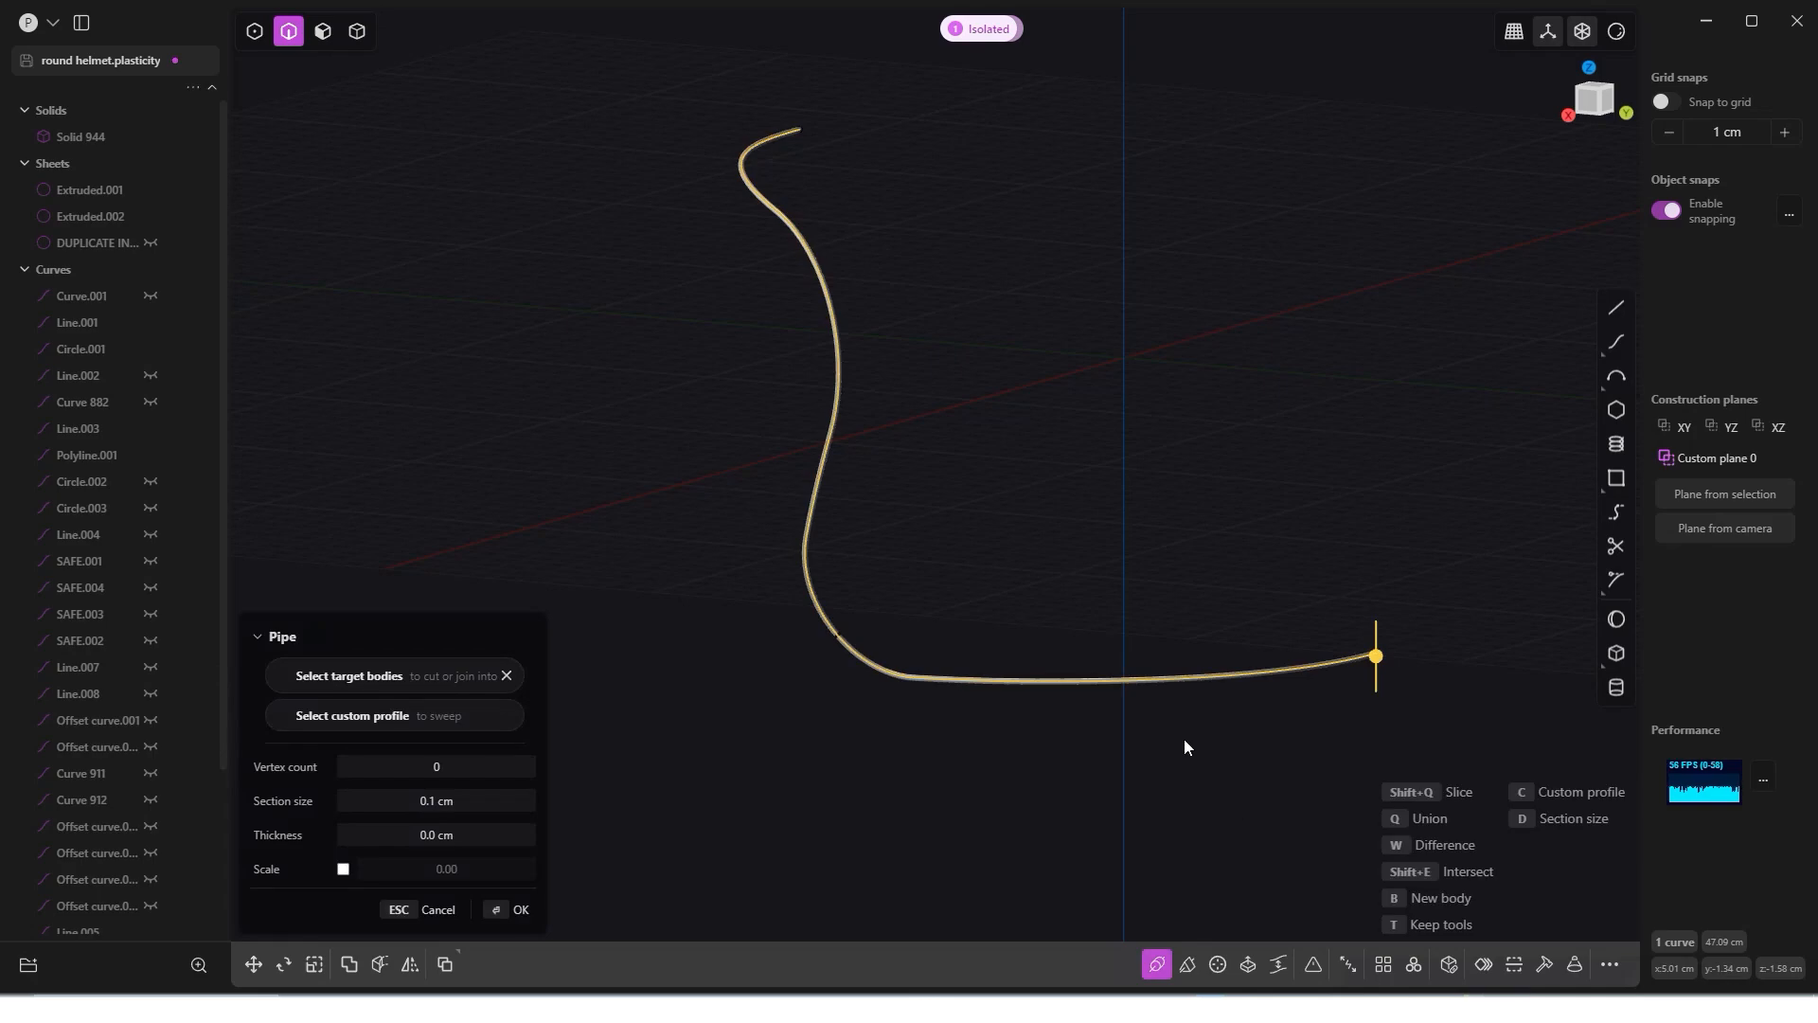
key(Return)
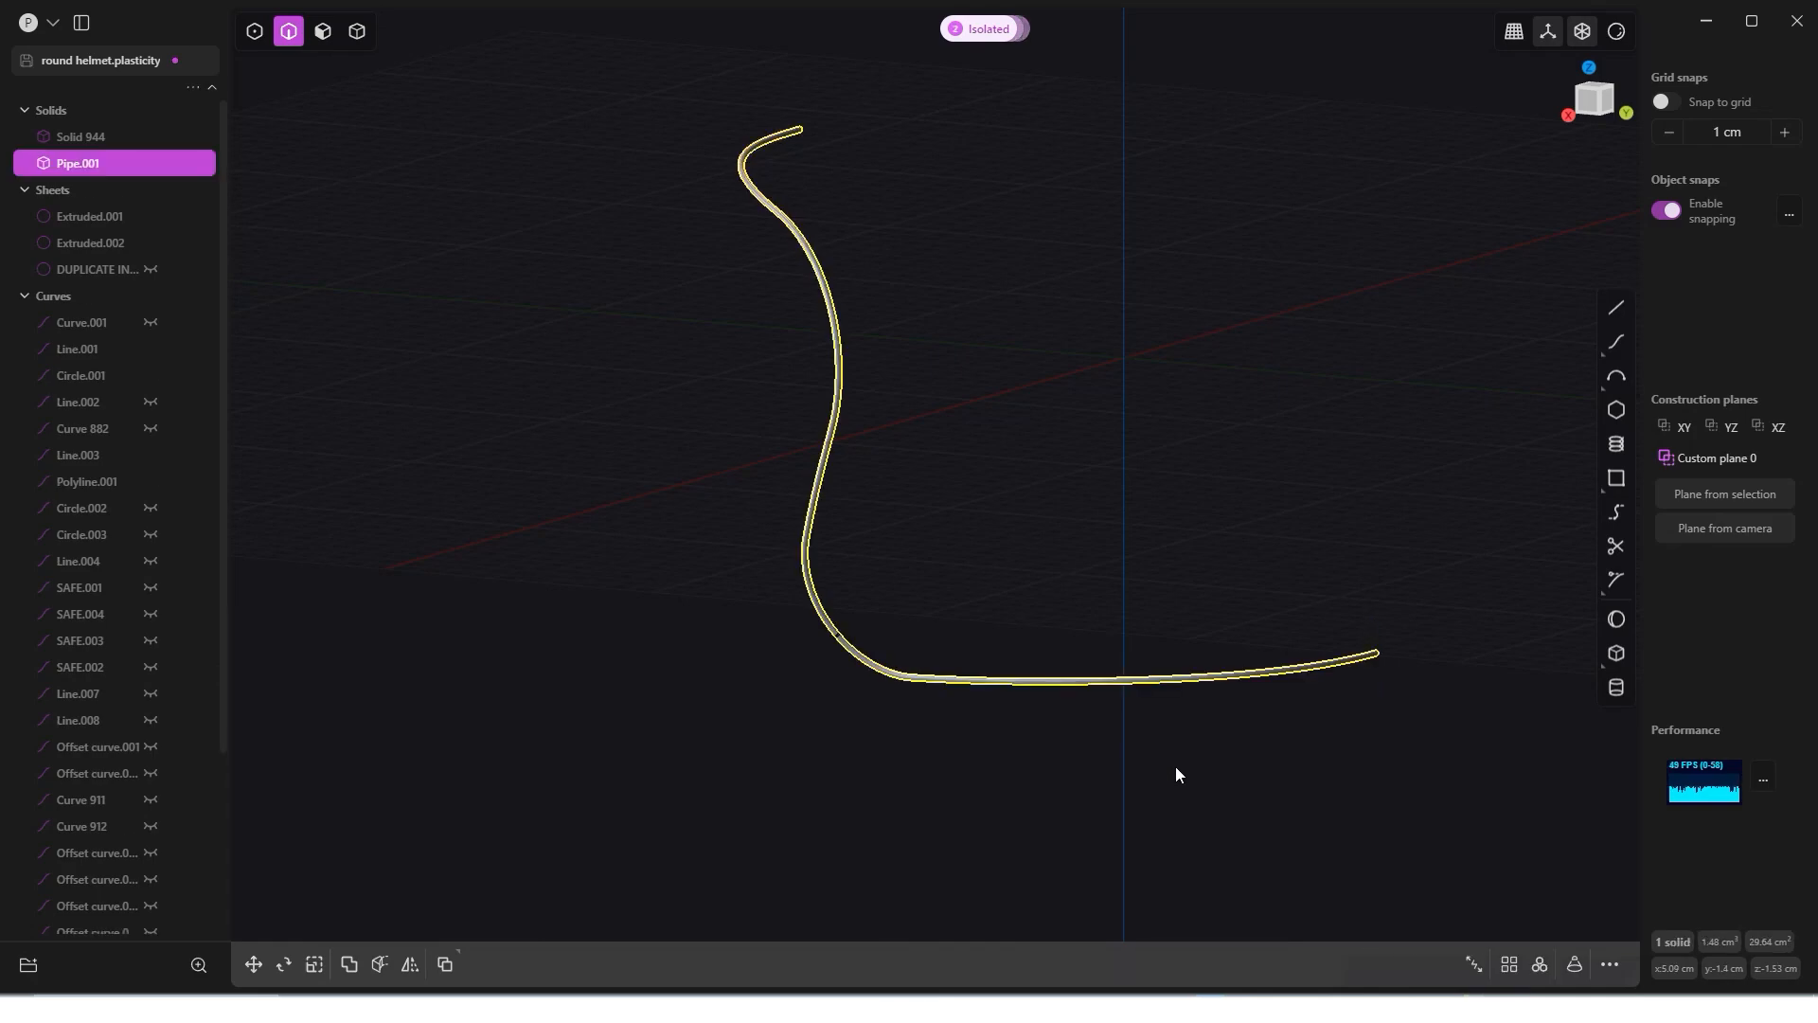
Step: Undo the pipe and bring the helmet solid back into view beside the rim curve
key(ctrl+z)
key(ctrl+z)
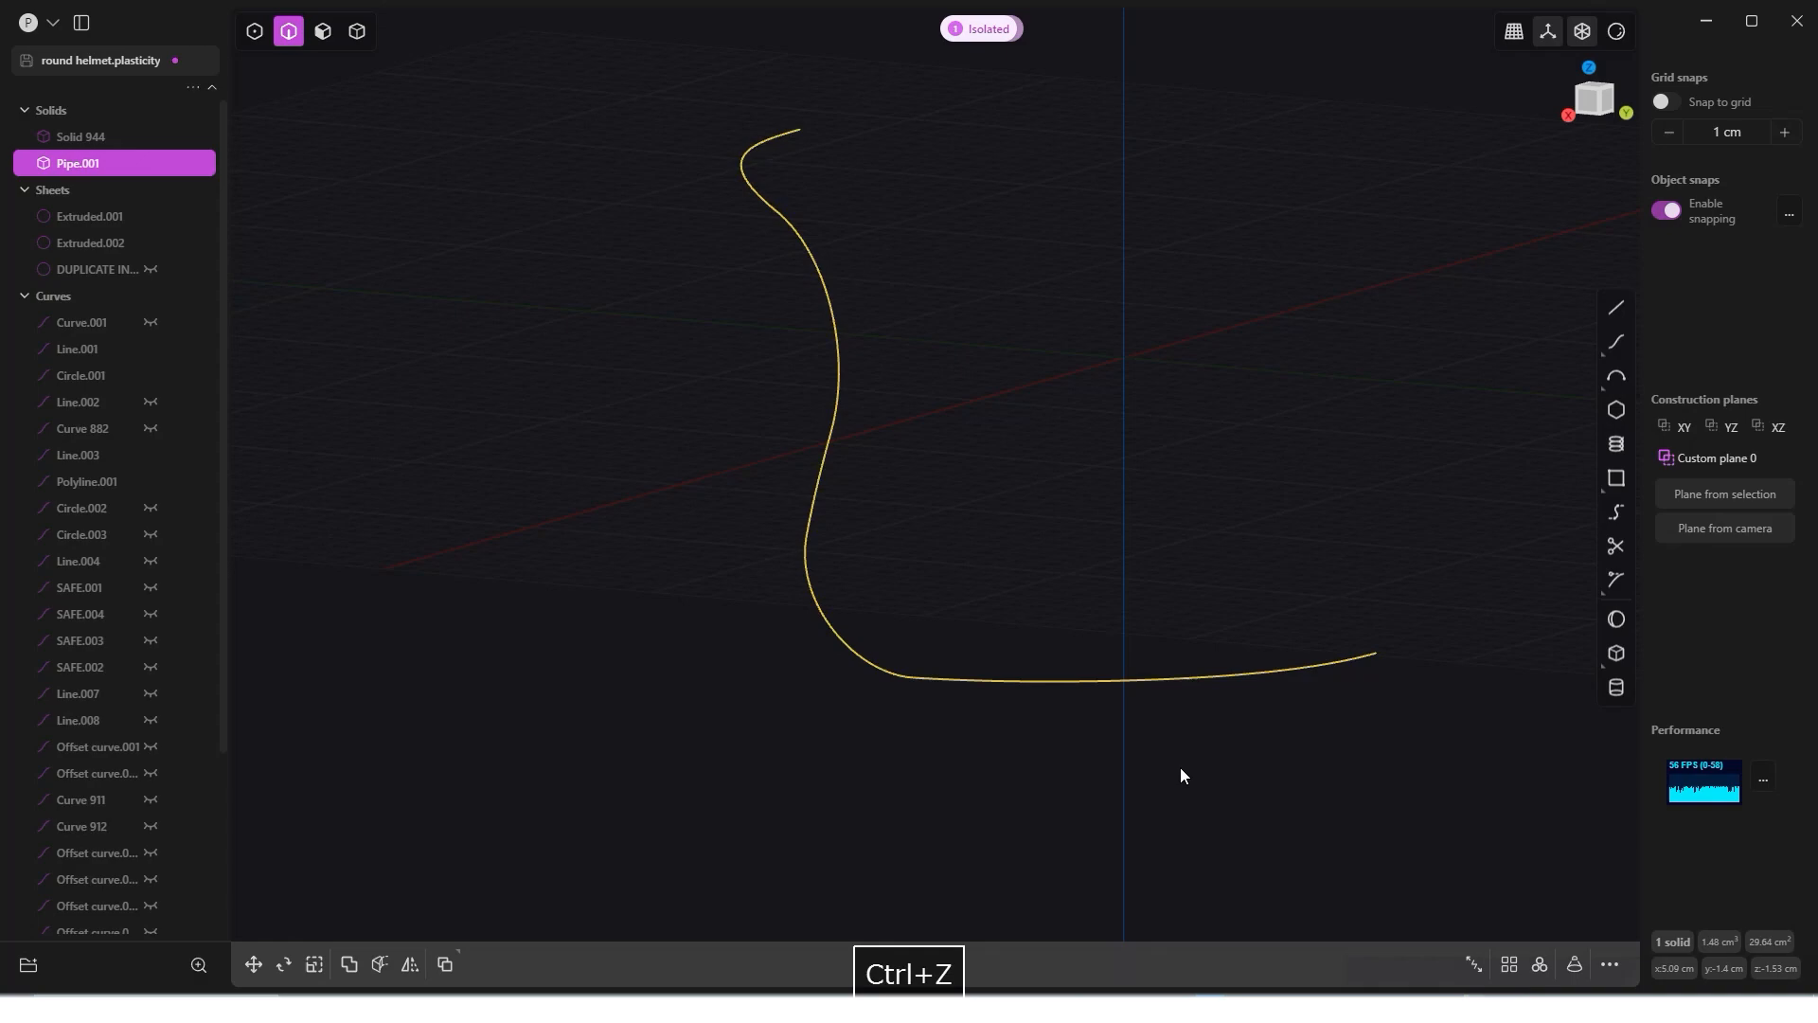
key(ctrl+z)
key(ctrl+z)
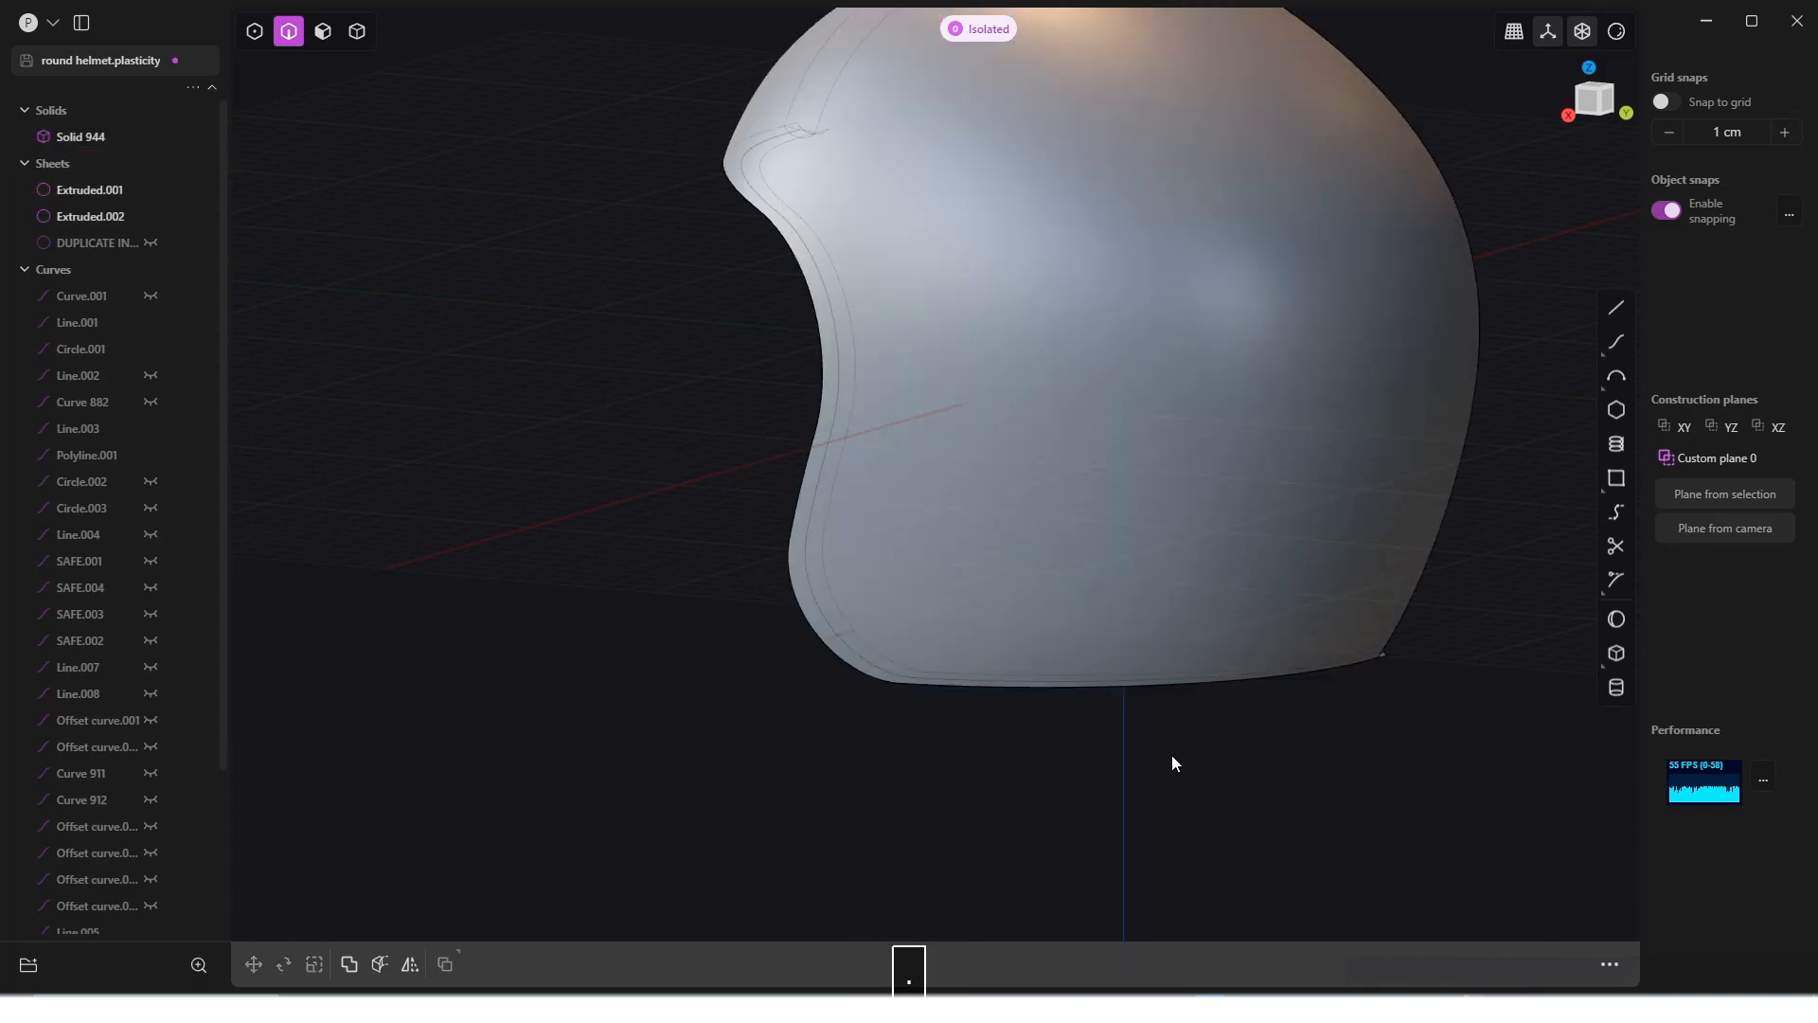
Step: Start a pipe along the duplicated rim curve with a section size of about 0.584 cm
middle_drag(1173, 753, 1008, 729)
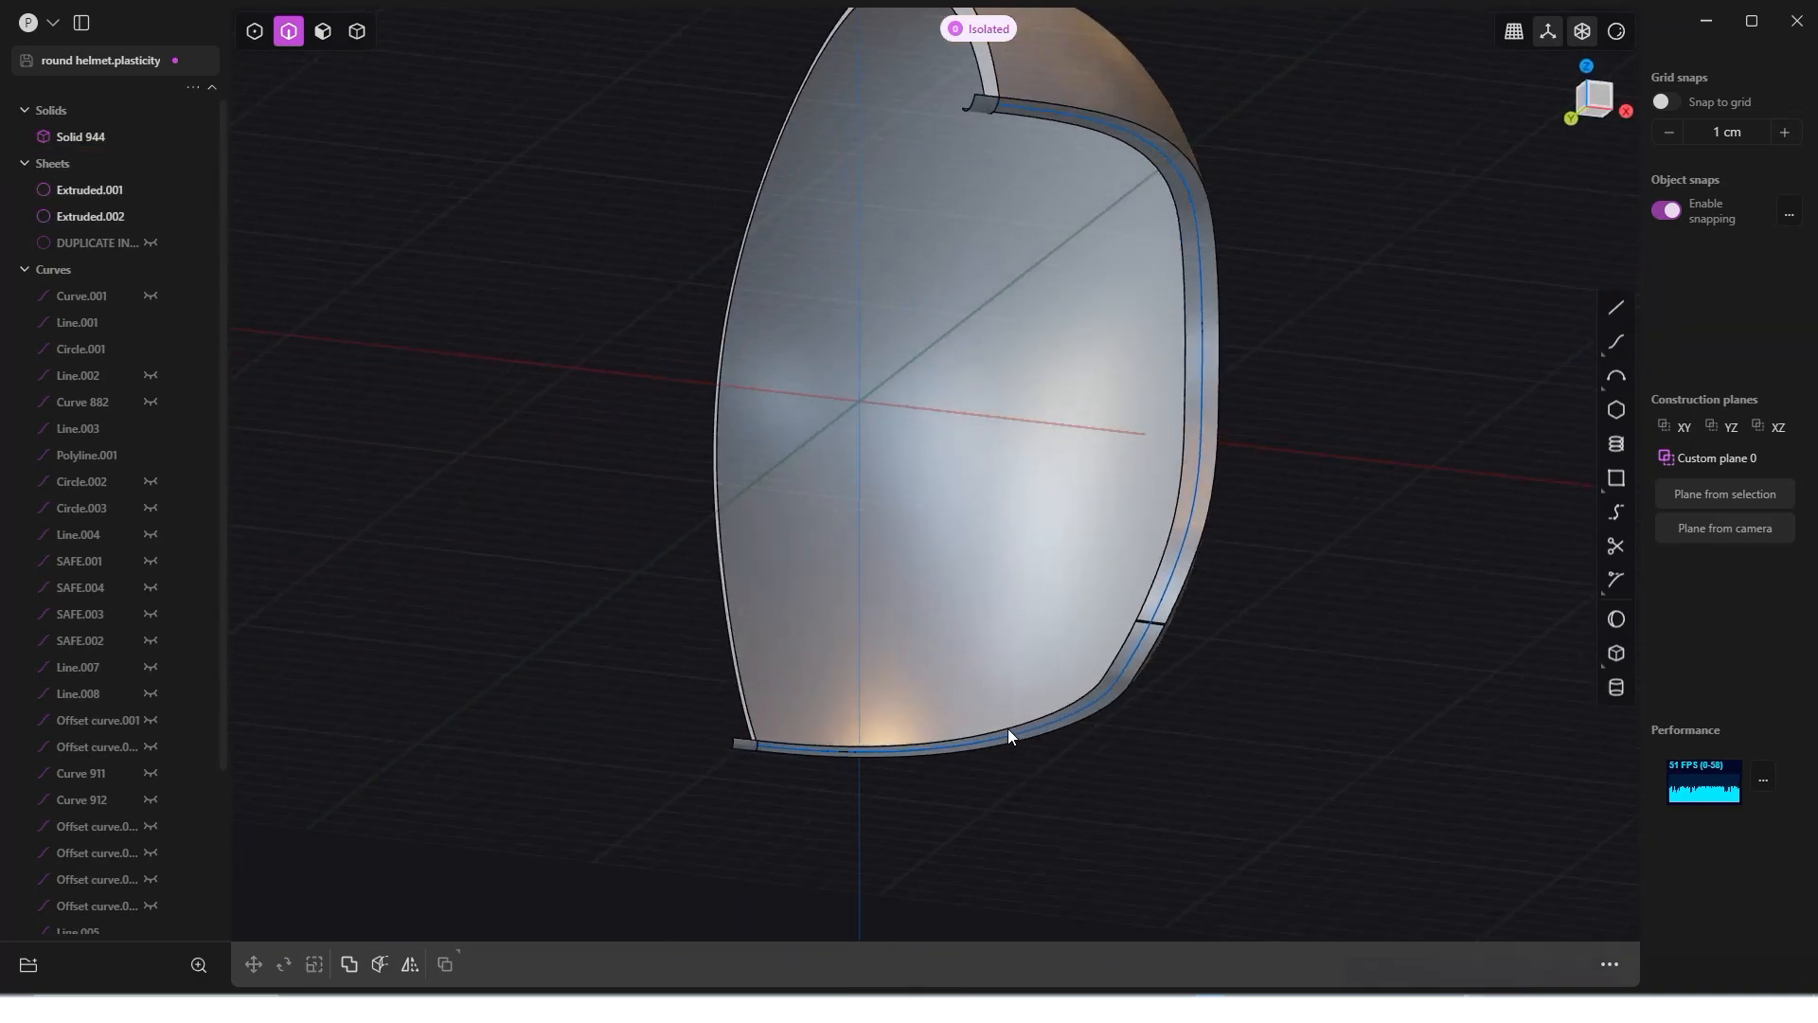
click(1071, 712)
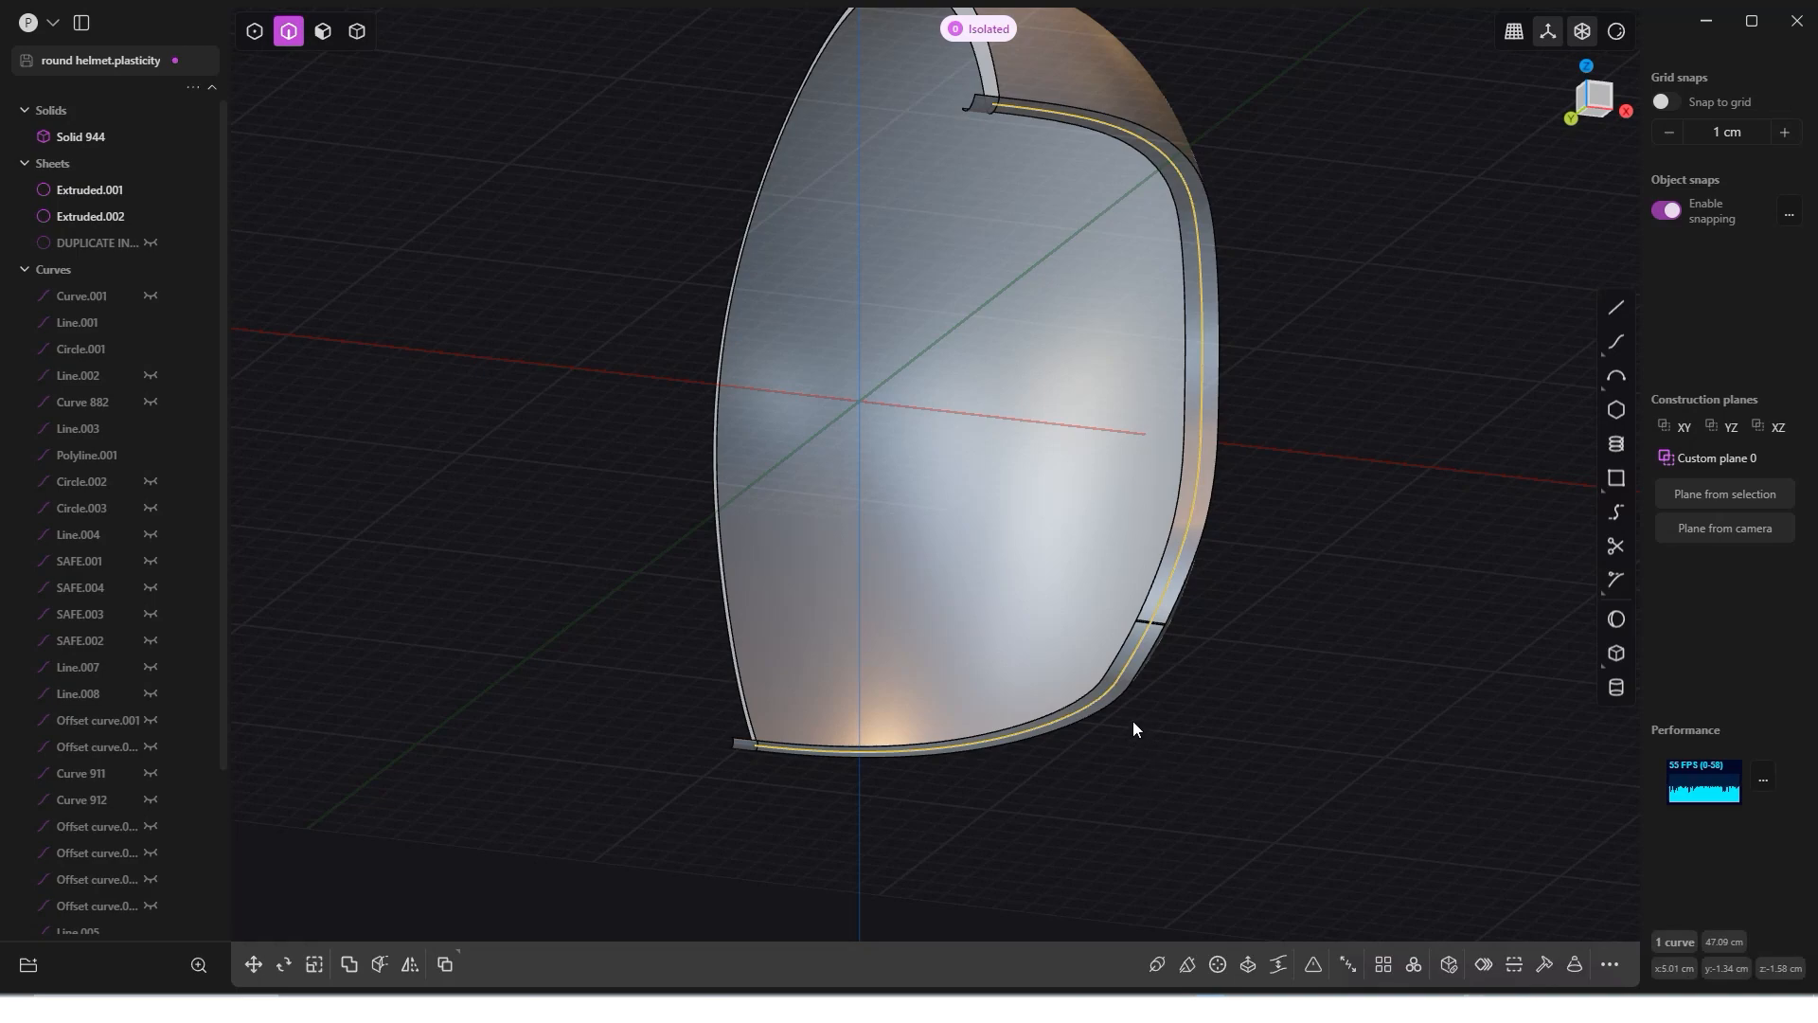
click(1161, 962)
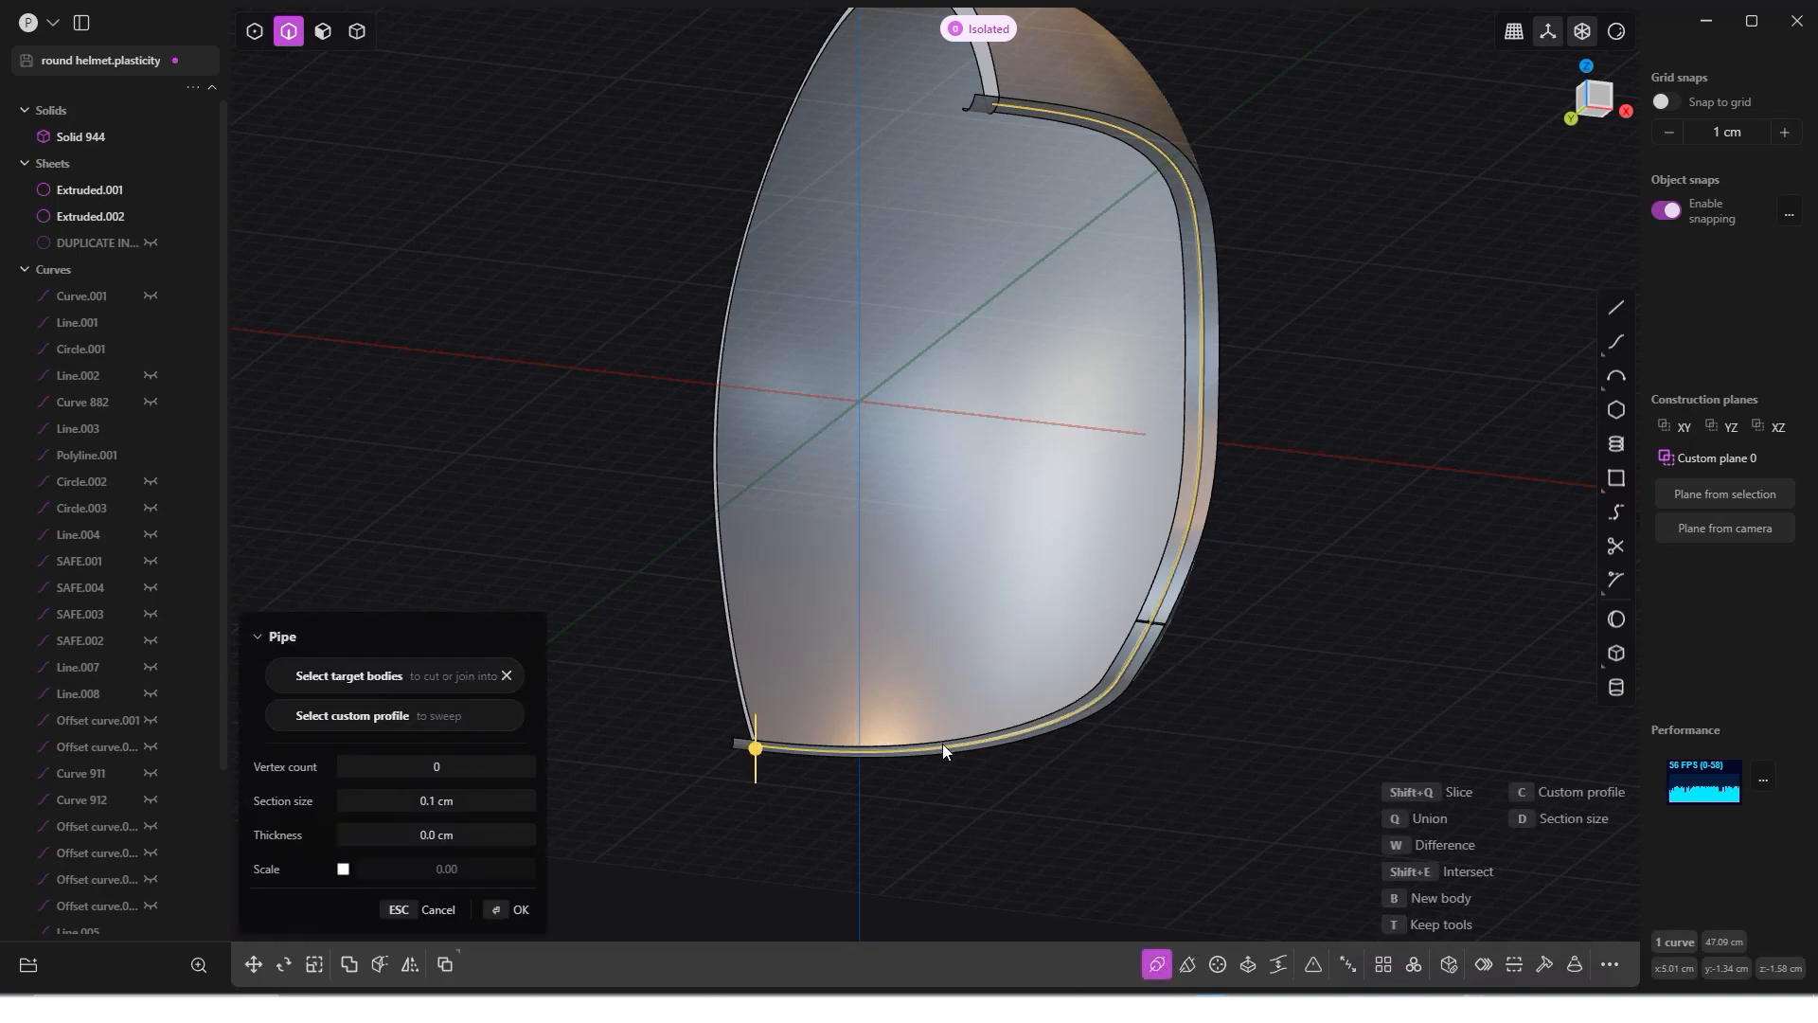
drag(756, 748, 771, 765)
middle_drag(771, 765, 910, 462)
scroll(1251, 279, up, 2)
scroll(1151, 355, up, 5)
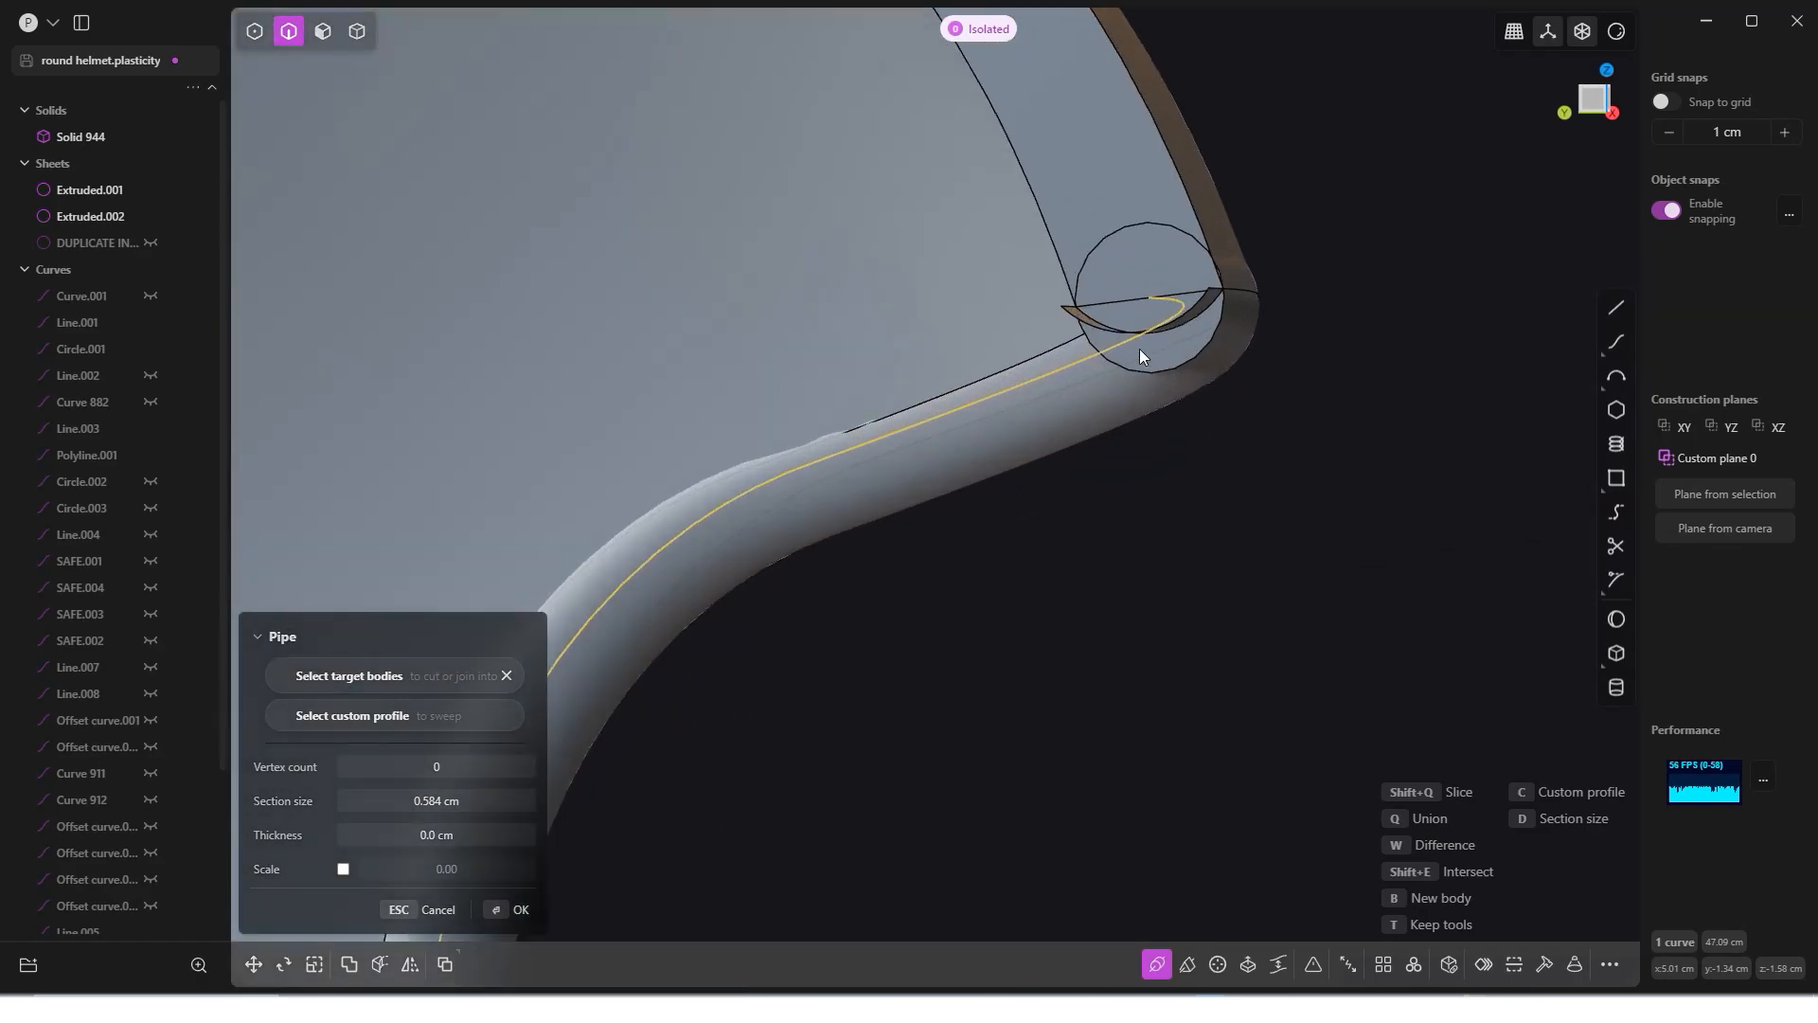
Step: Set the pipe's section size to 0.55 cm
middle_drag(1093, 360, 969, 400)
scroll(973, 380, up, 4)
scroll(973, 381, down, 3)
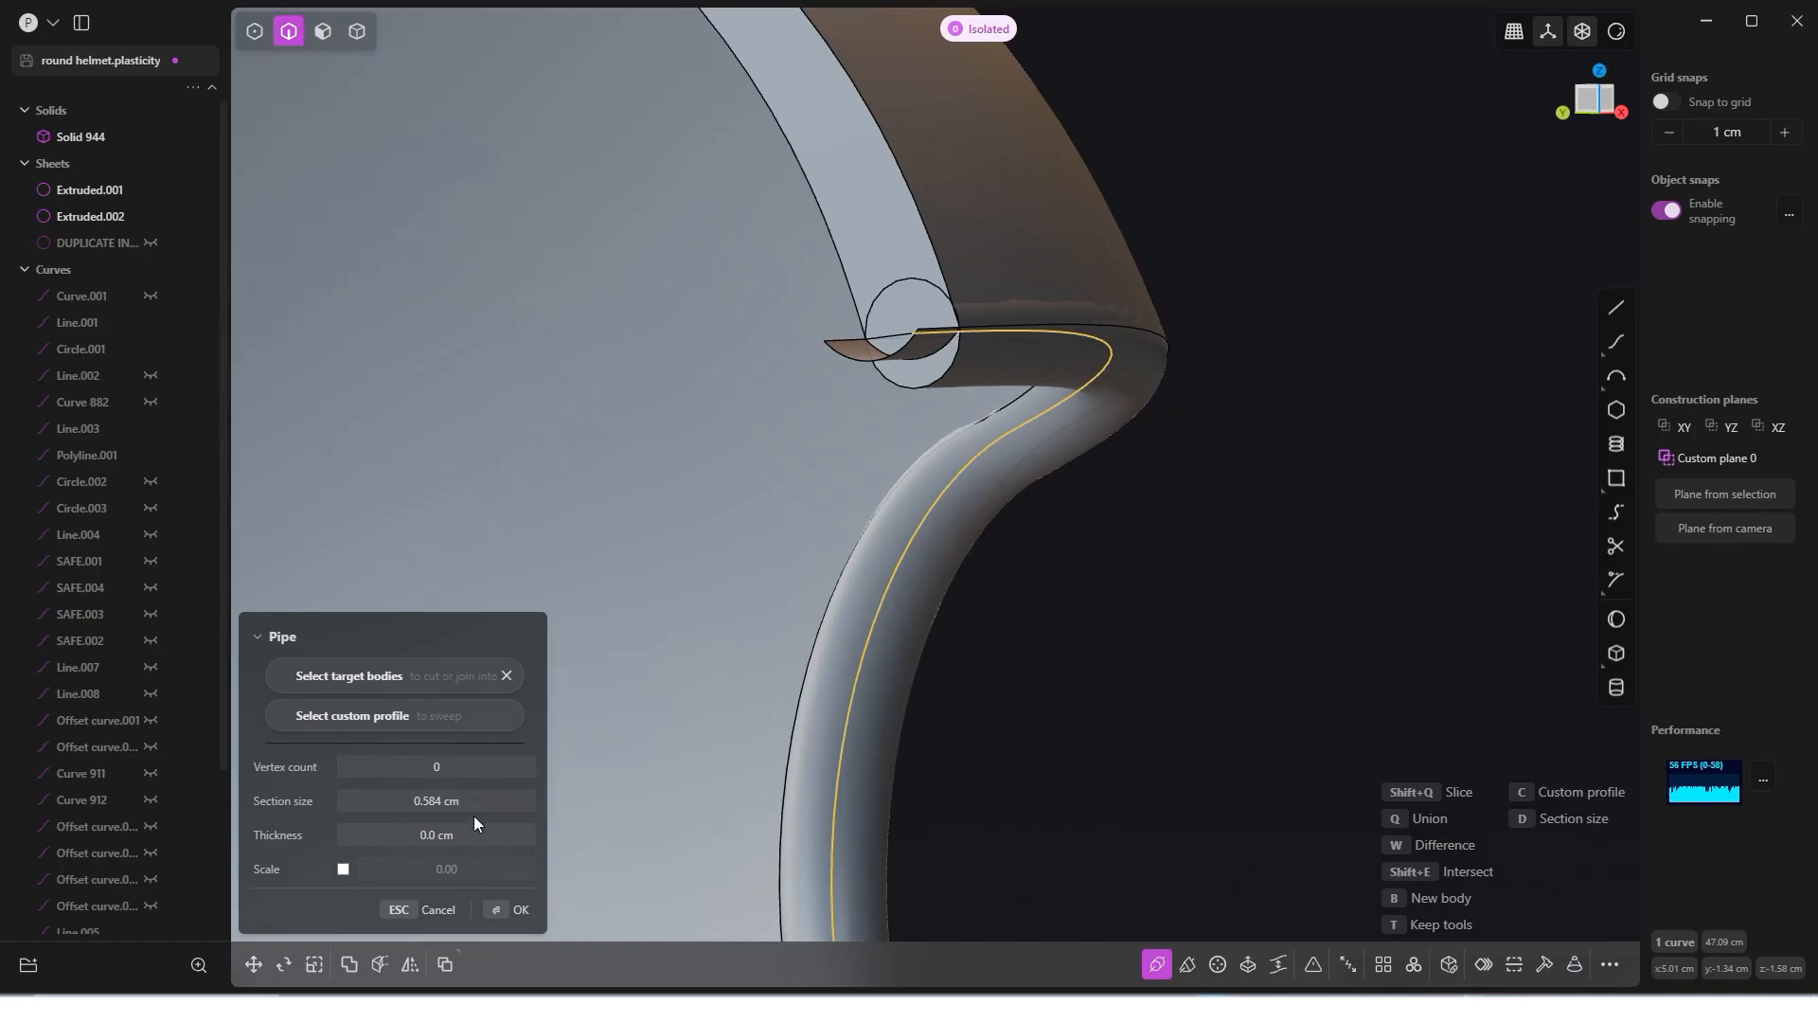
click(434, 803)
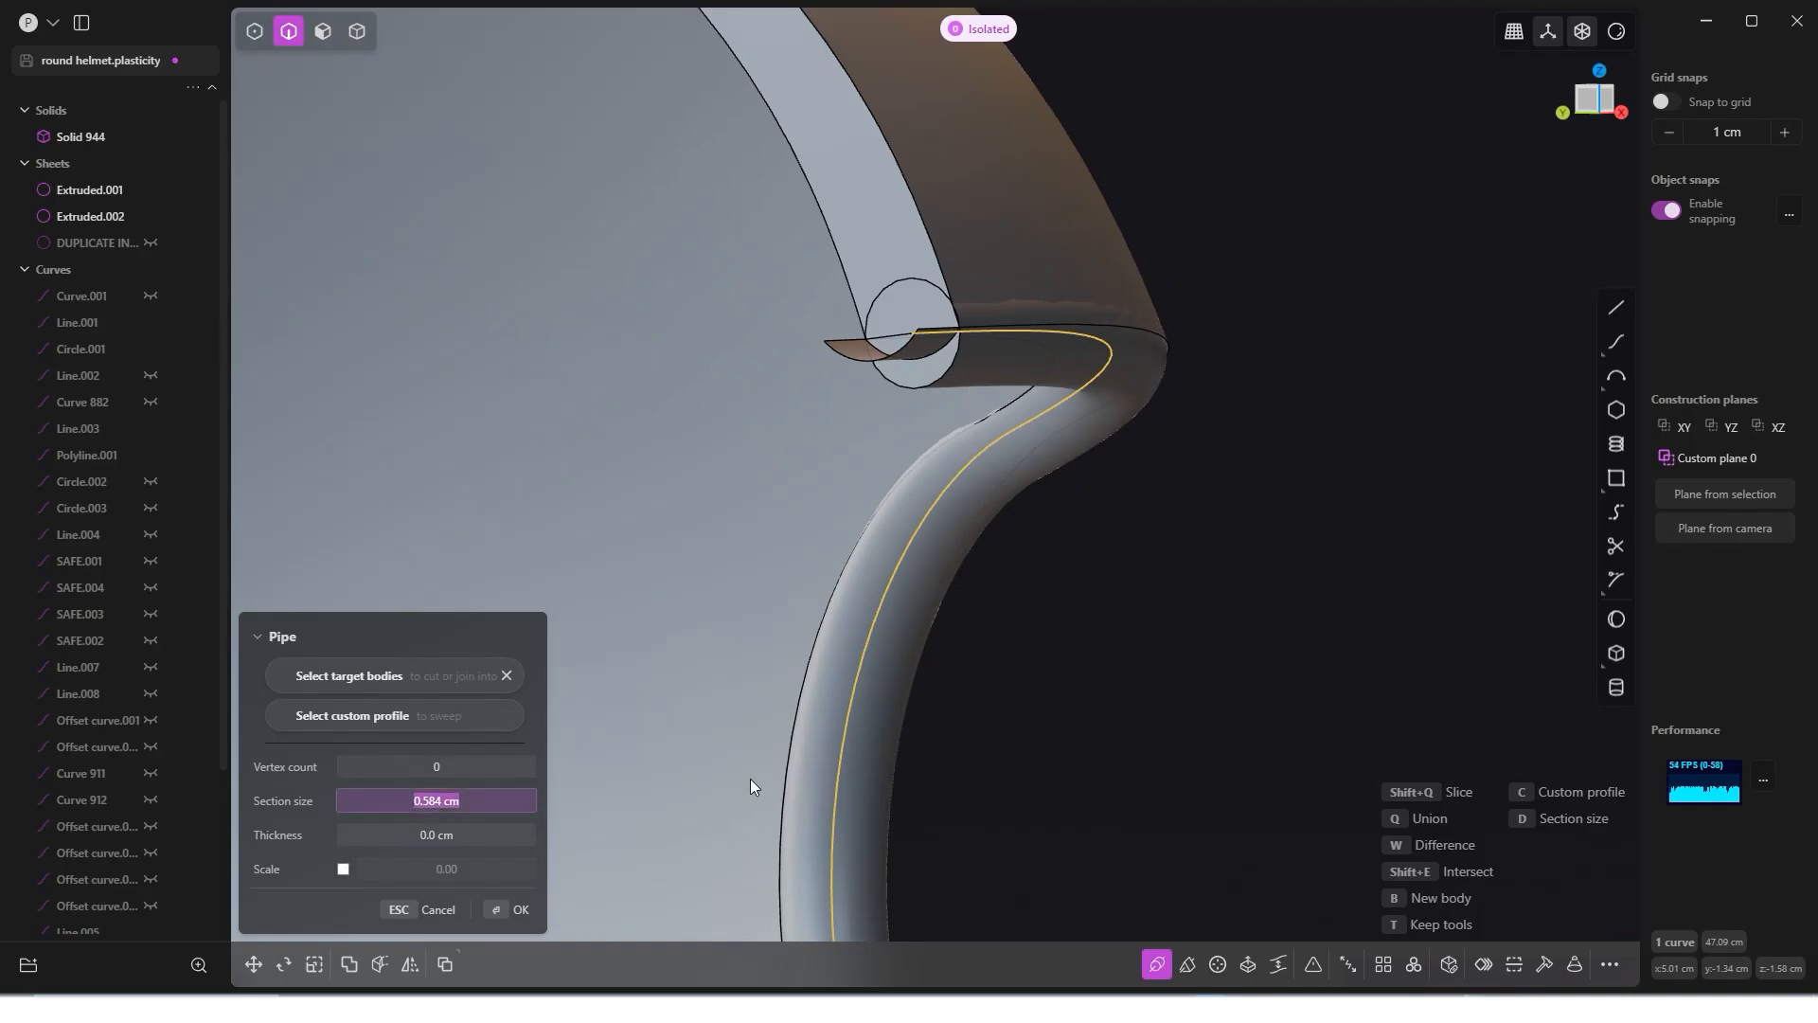
text(0.55)
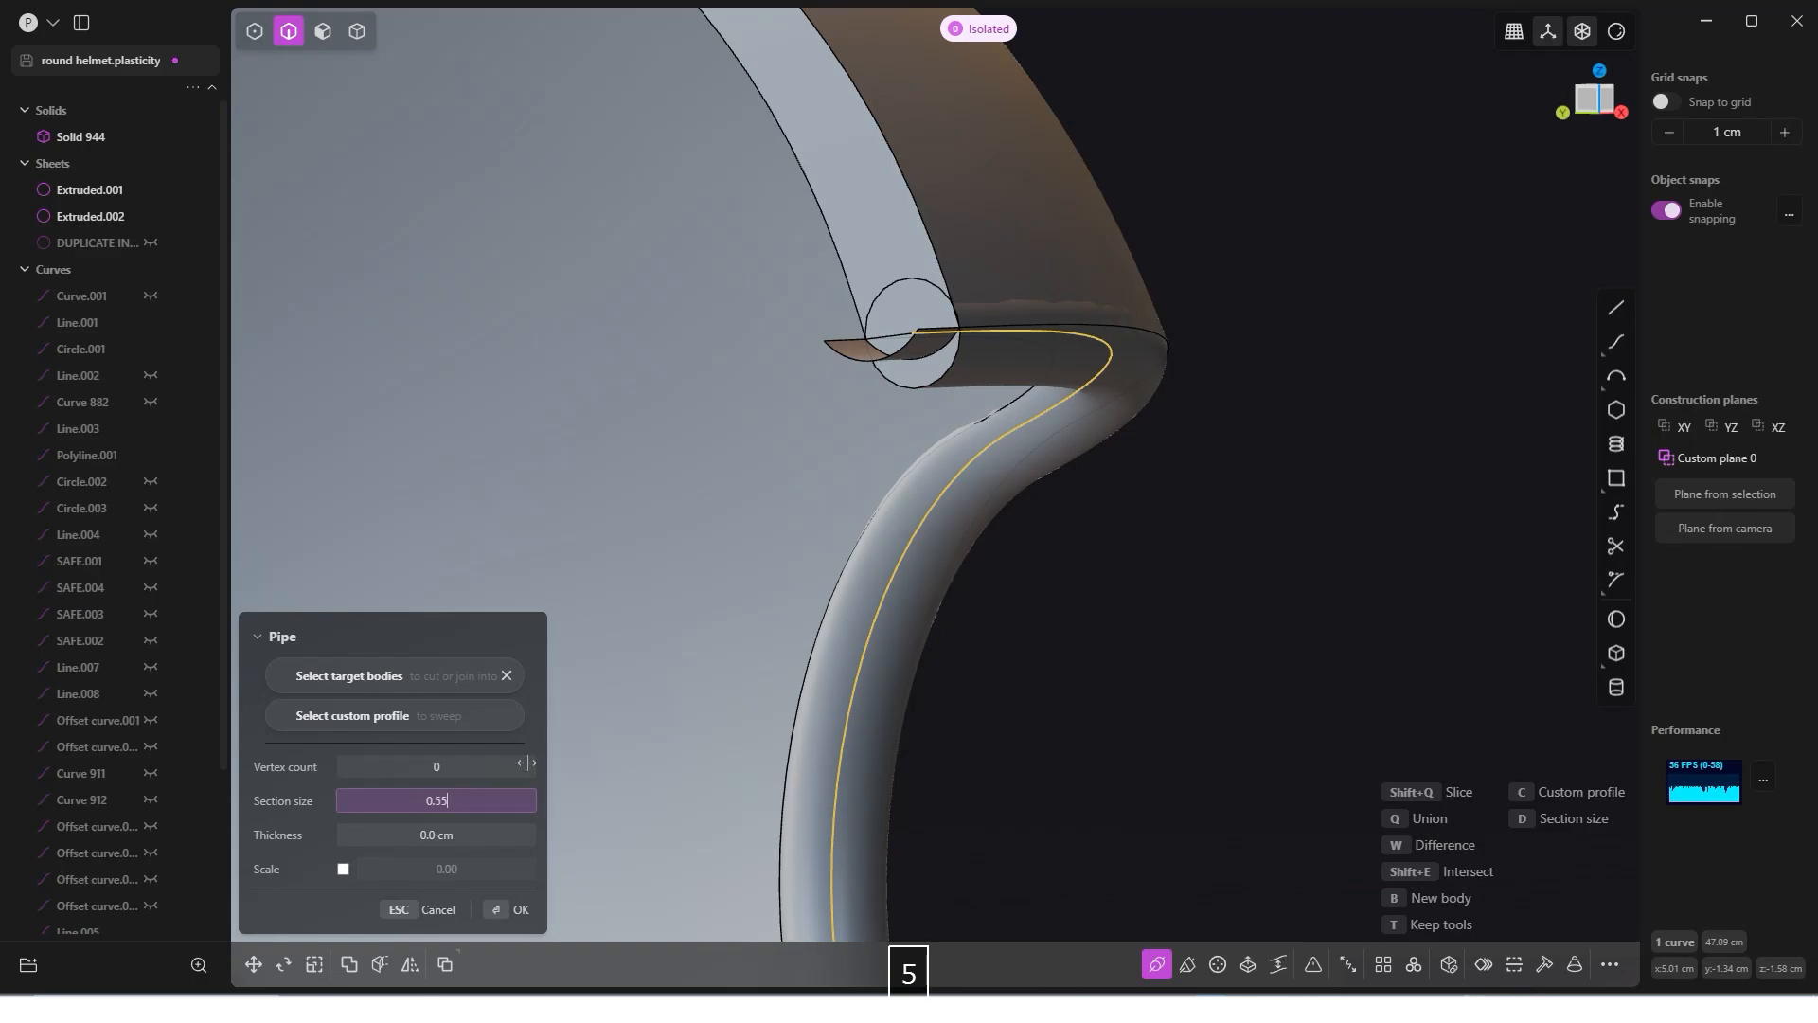
Step: Examine how the pipe preview covers the helmet rim from the inside, at the lower back end and around the face opening
middle_drag(1020, 507, 1046, 589)
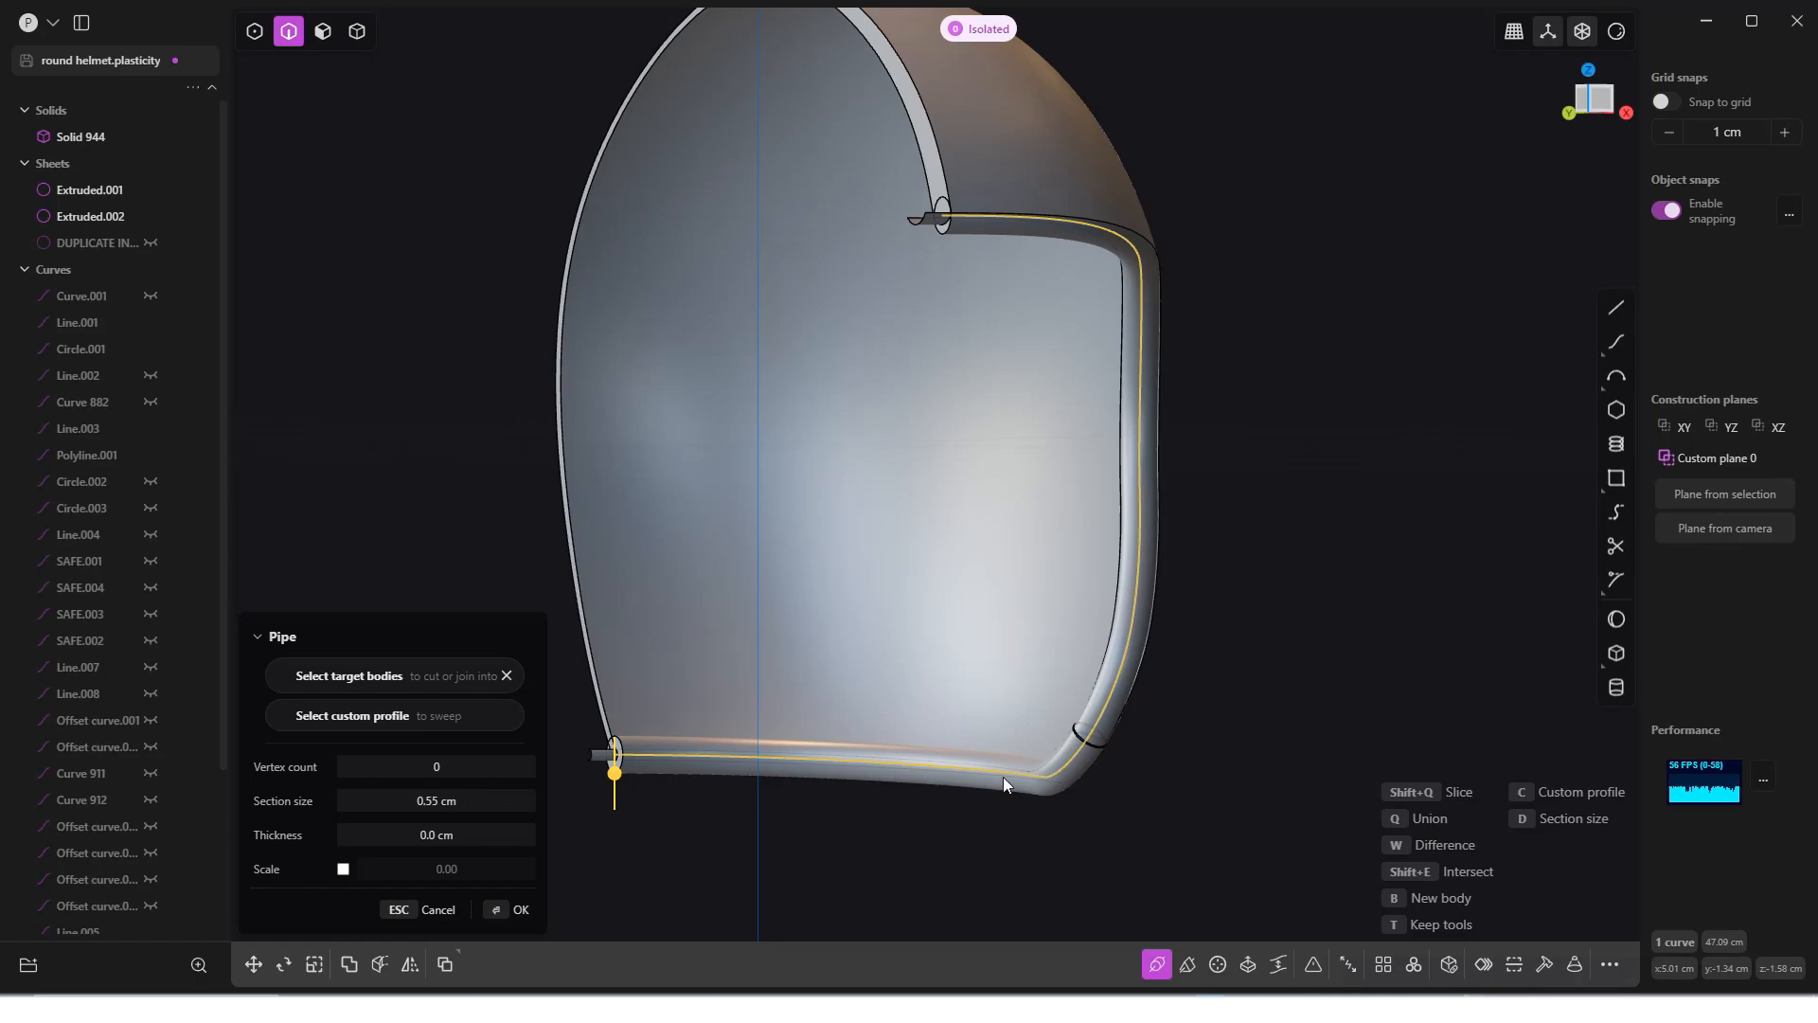
mouse_move(979, 774)
middle_down()
mouse_move(877, 777)
mouse_move(1008, 765)
middle_up()
scroll(775, 735, up, 6)
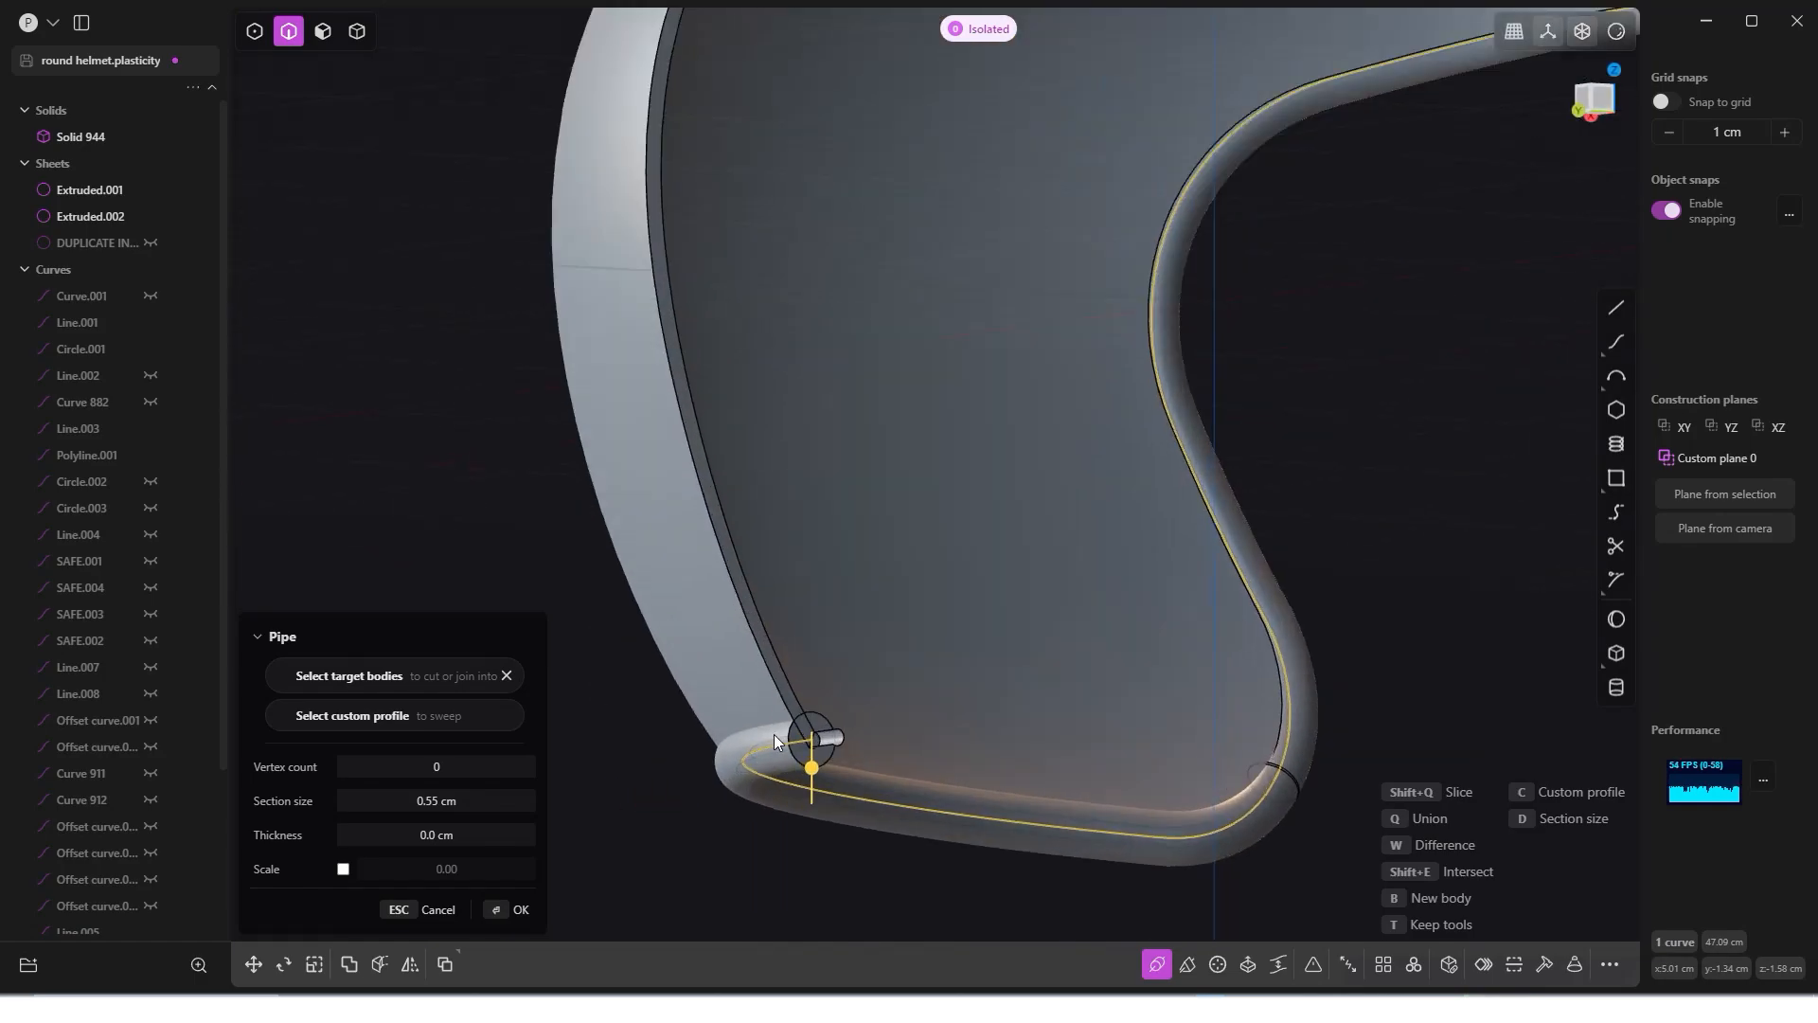
scroll(816, 721, up, 6)
middle_drag(818, 750, 1015, 698)
scroll(748, 777, down, 6)
scroll(1054, 587, up, 5)
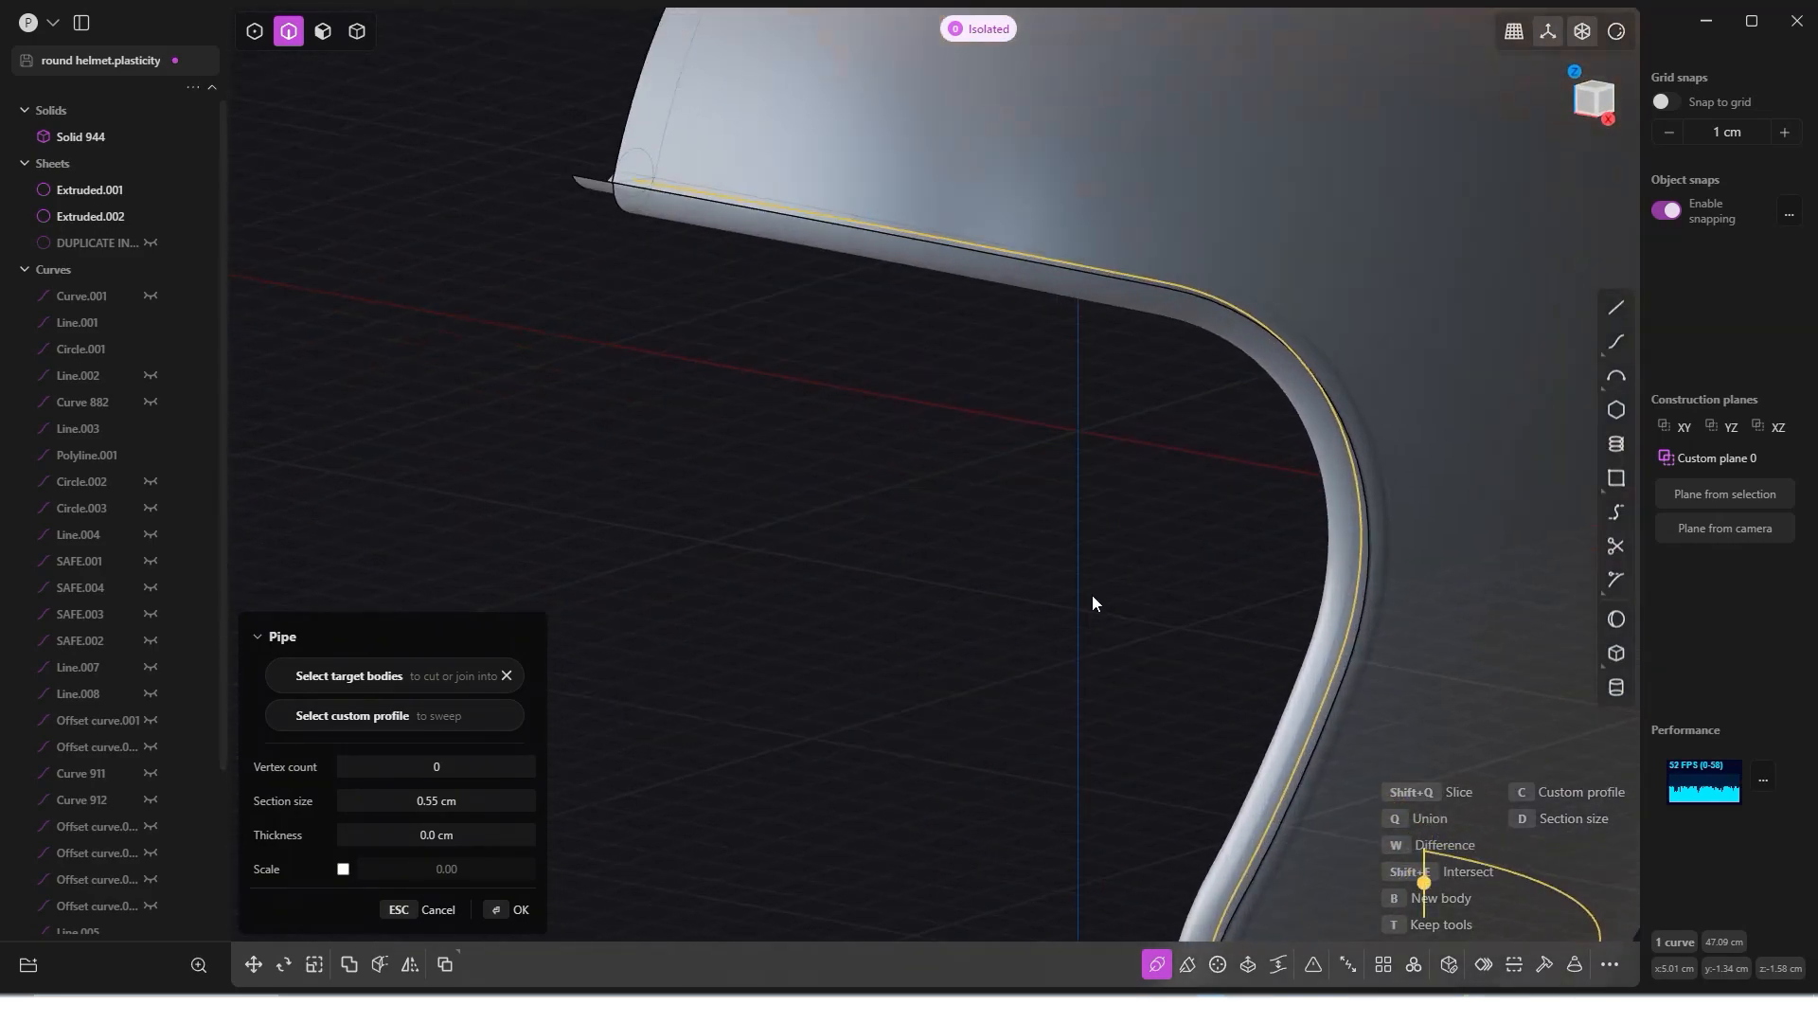
middle_drag(1092, 598, 445, 805)
Step: Set the pipe's section size to 0.575 cm
click(436, 800)
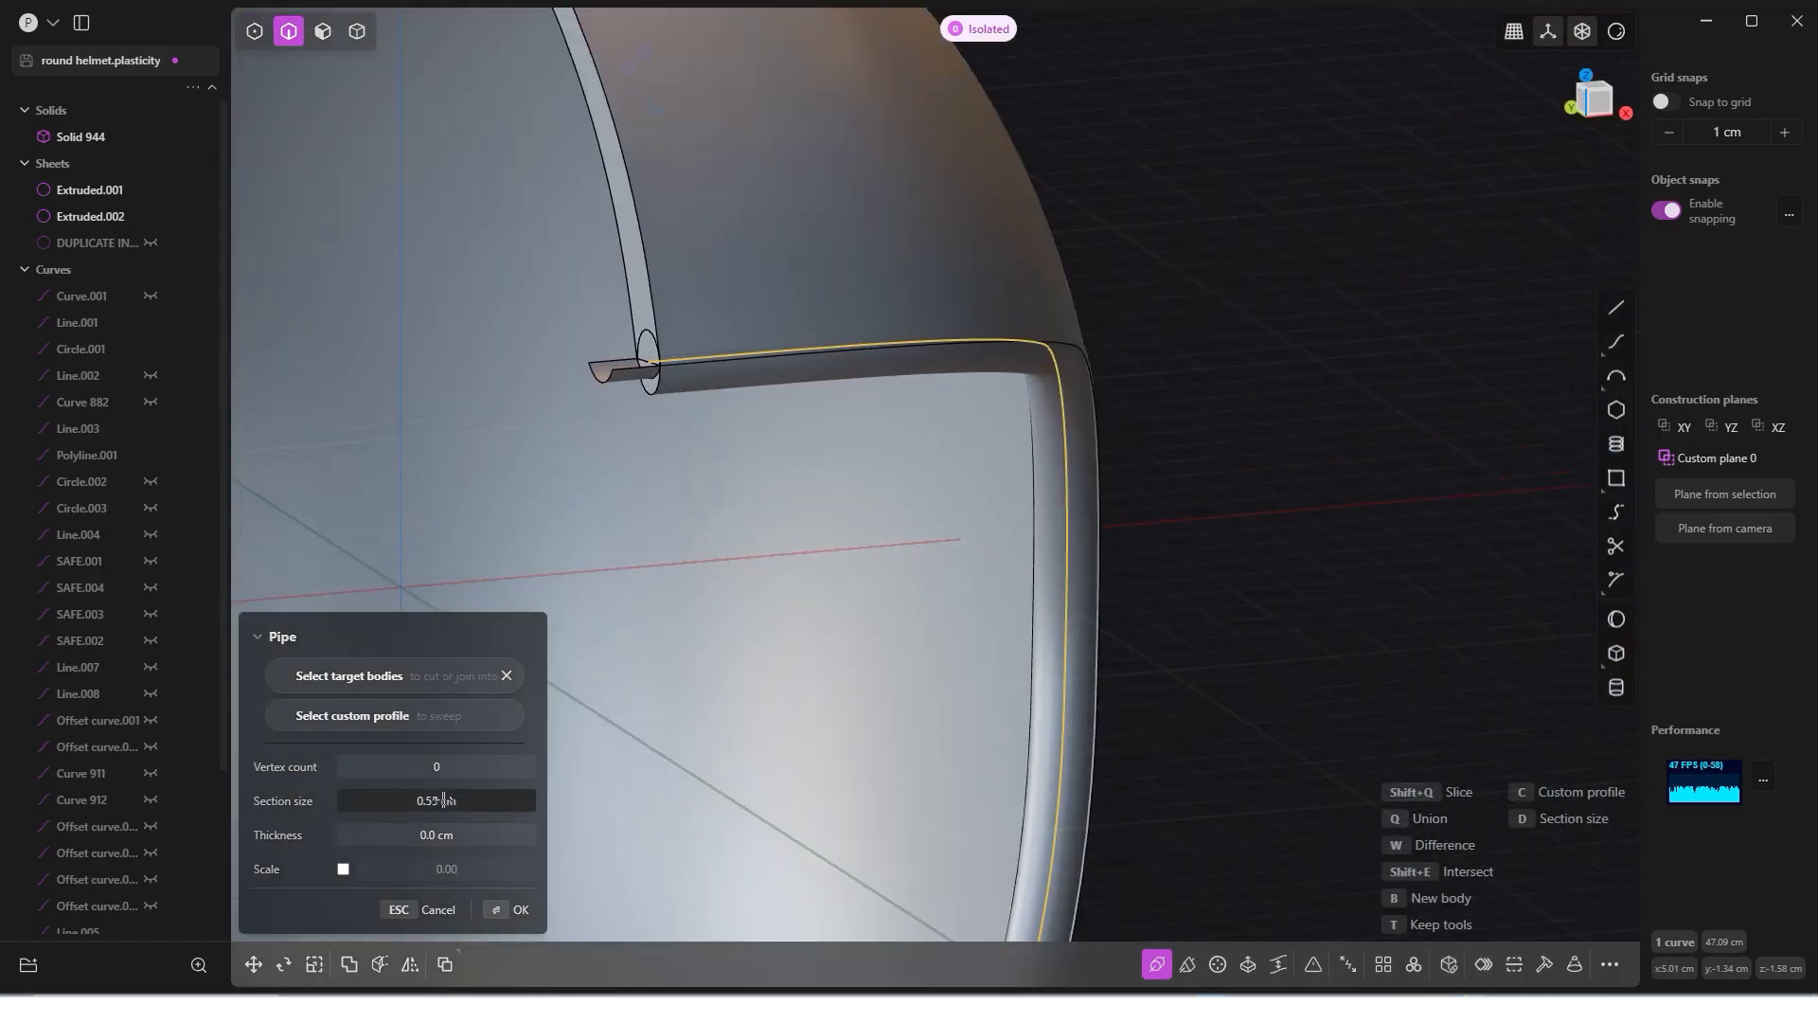
middle_drag(784, 585, 1012, 615)
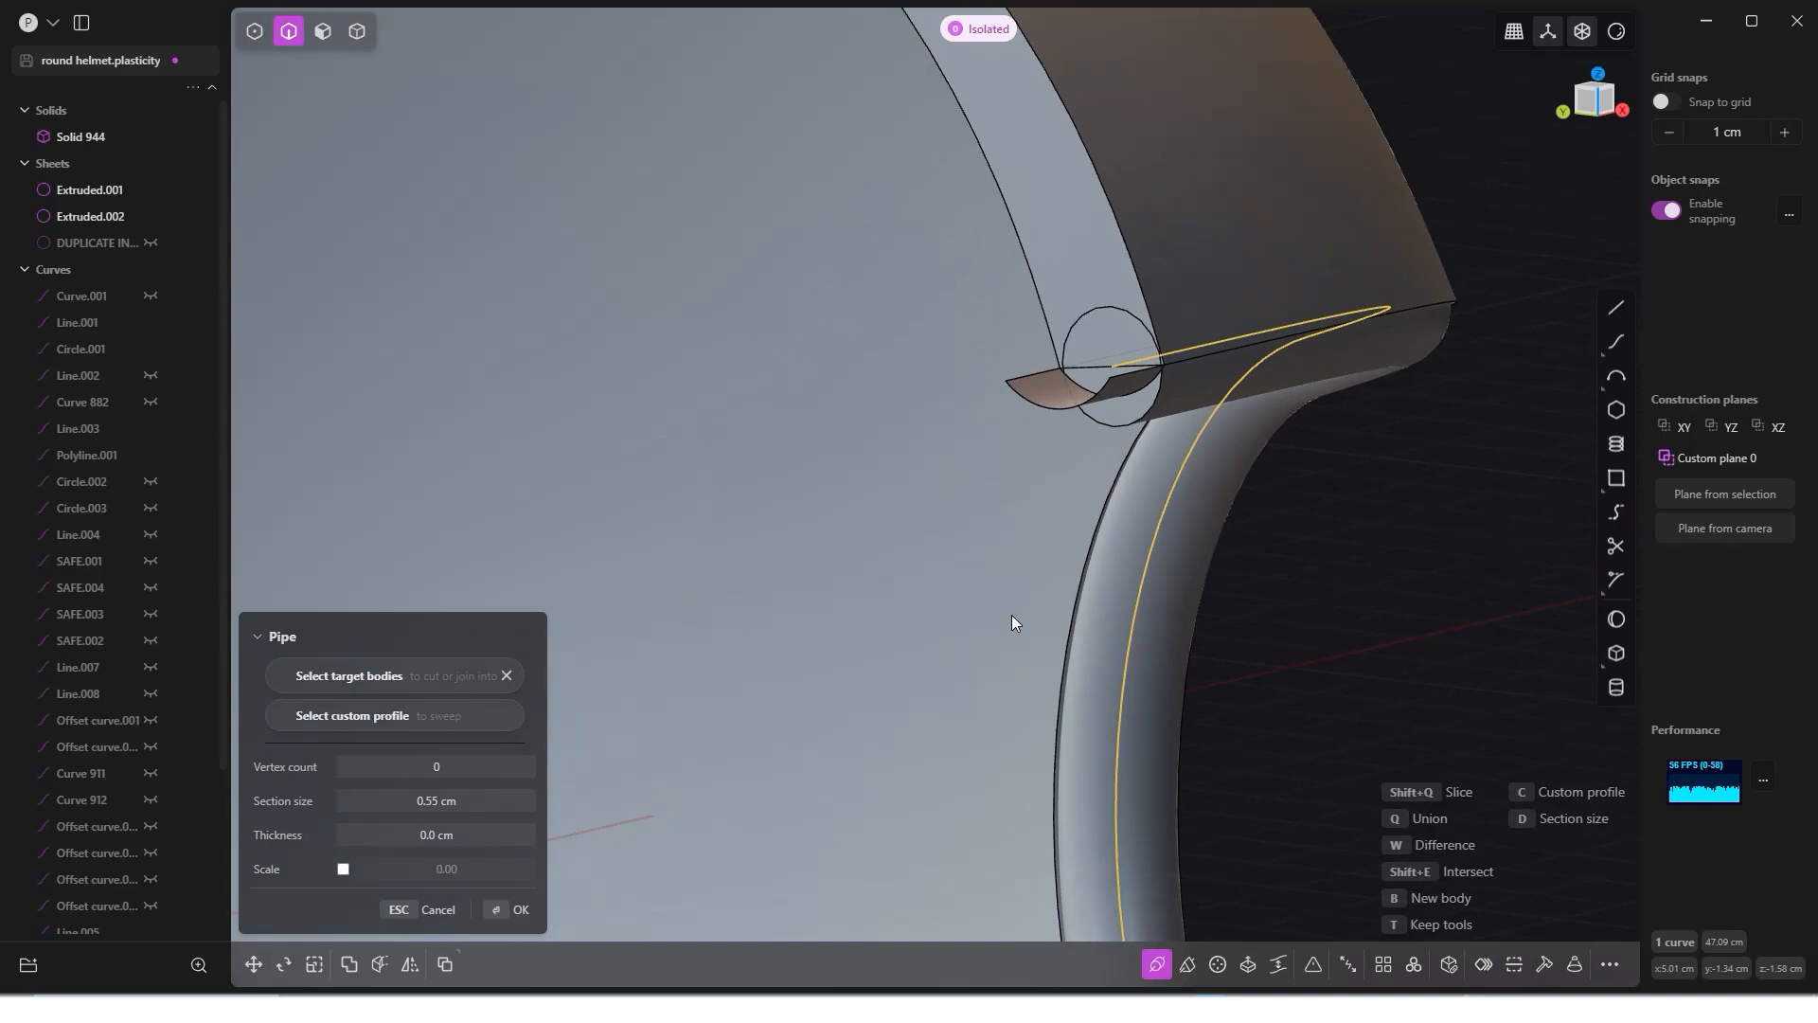
middle_drag(1134, 514, 1075, 648)
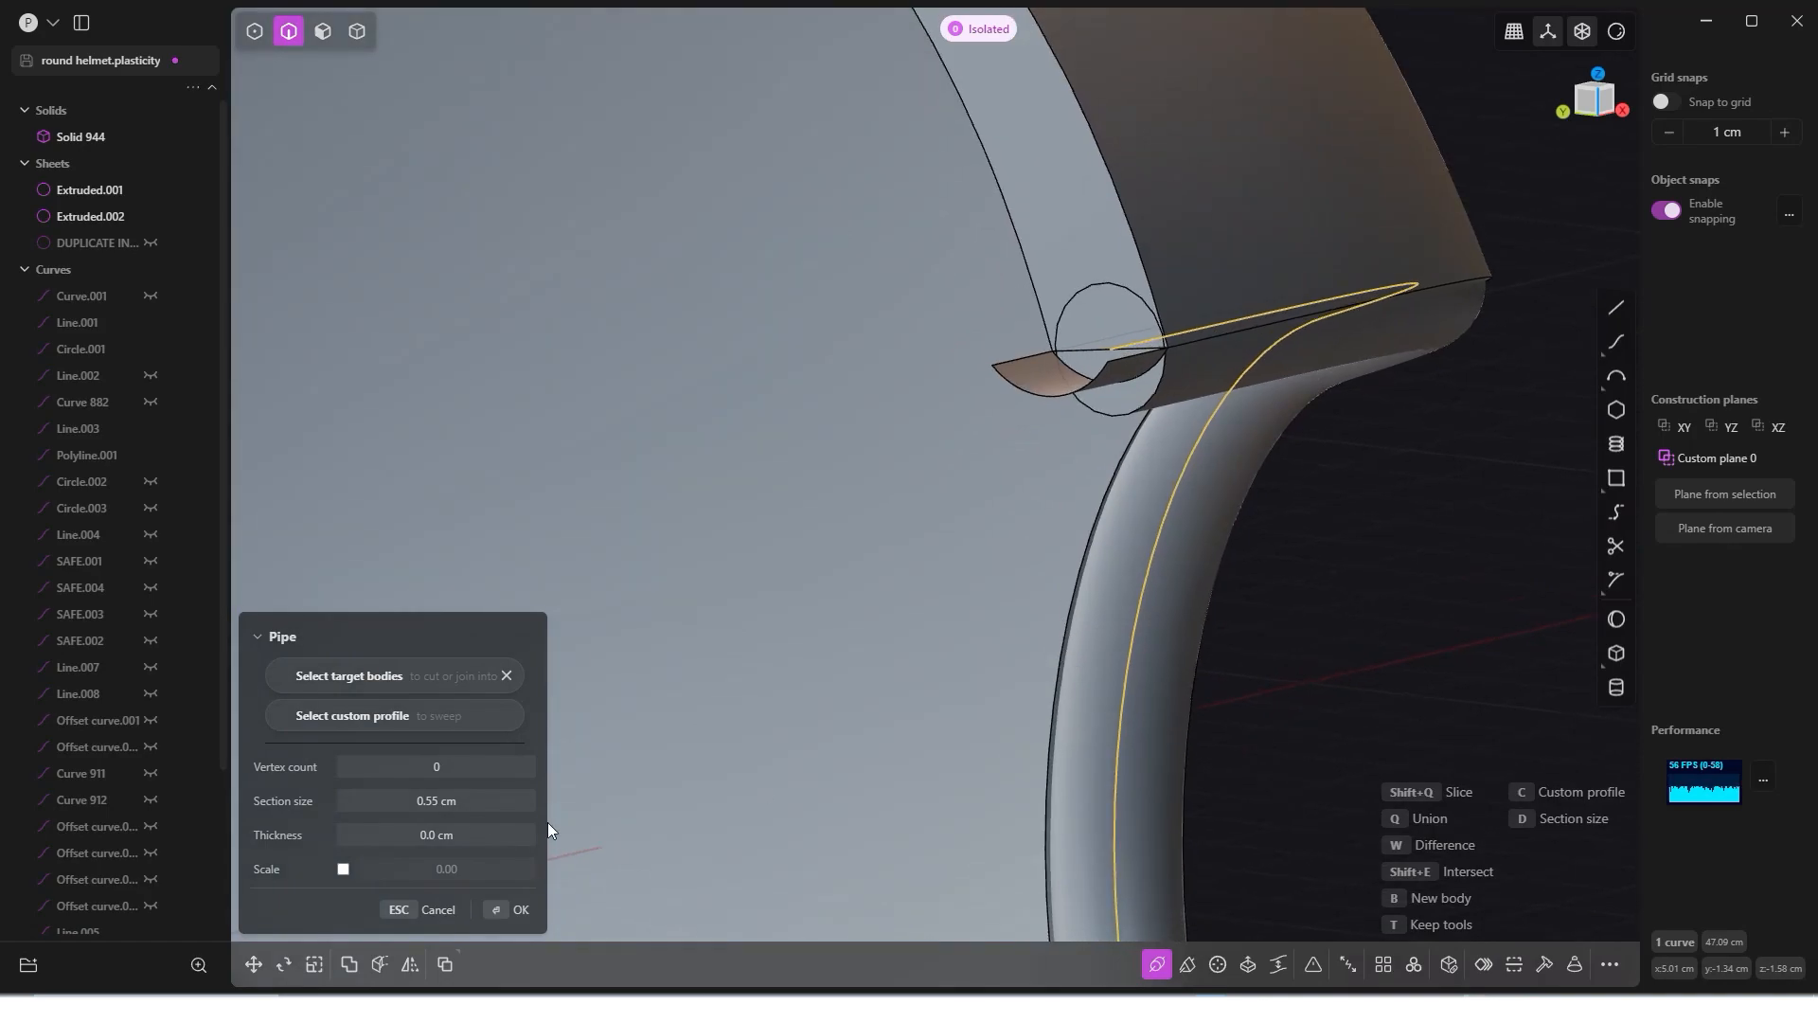
click(441, 802)
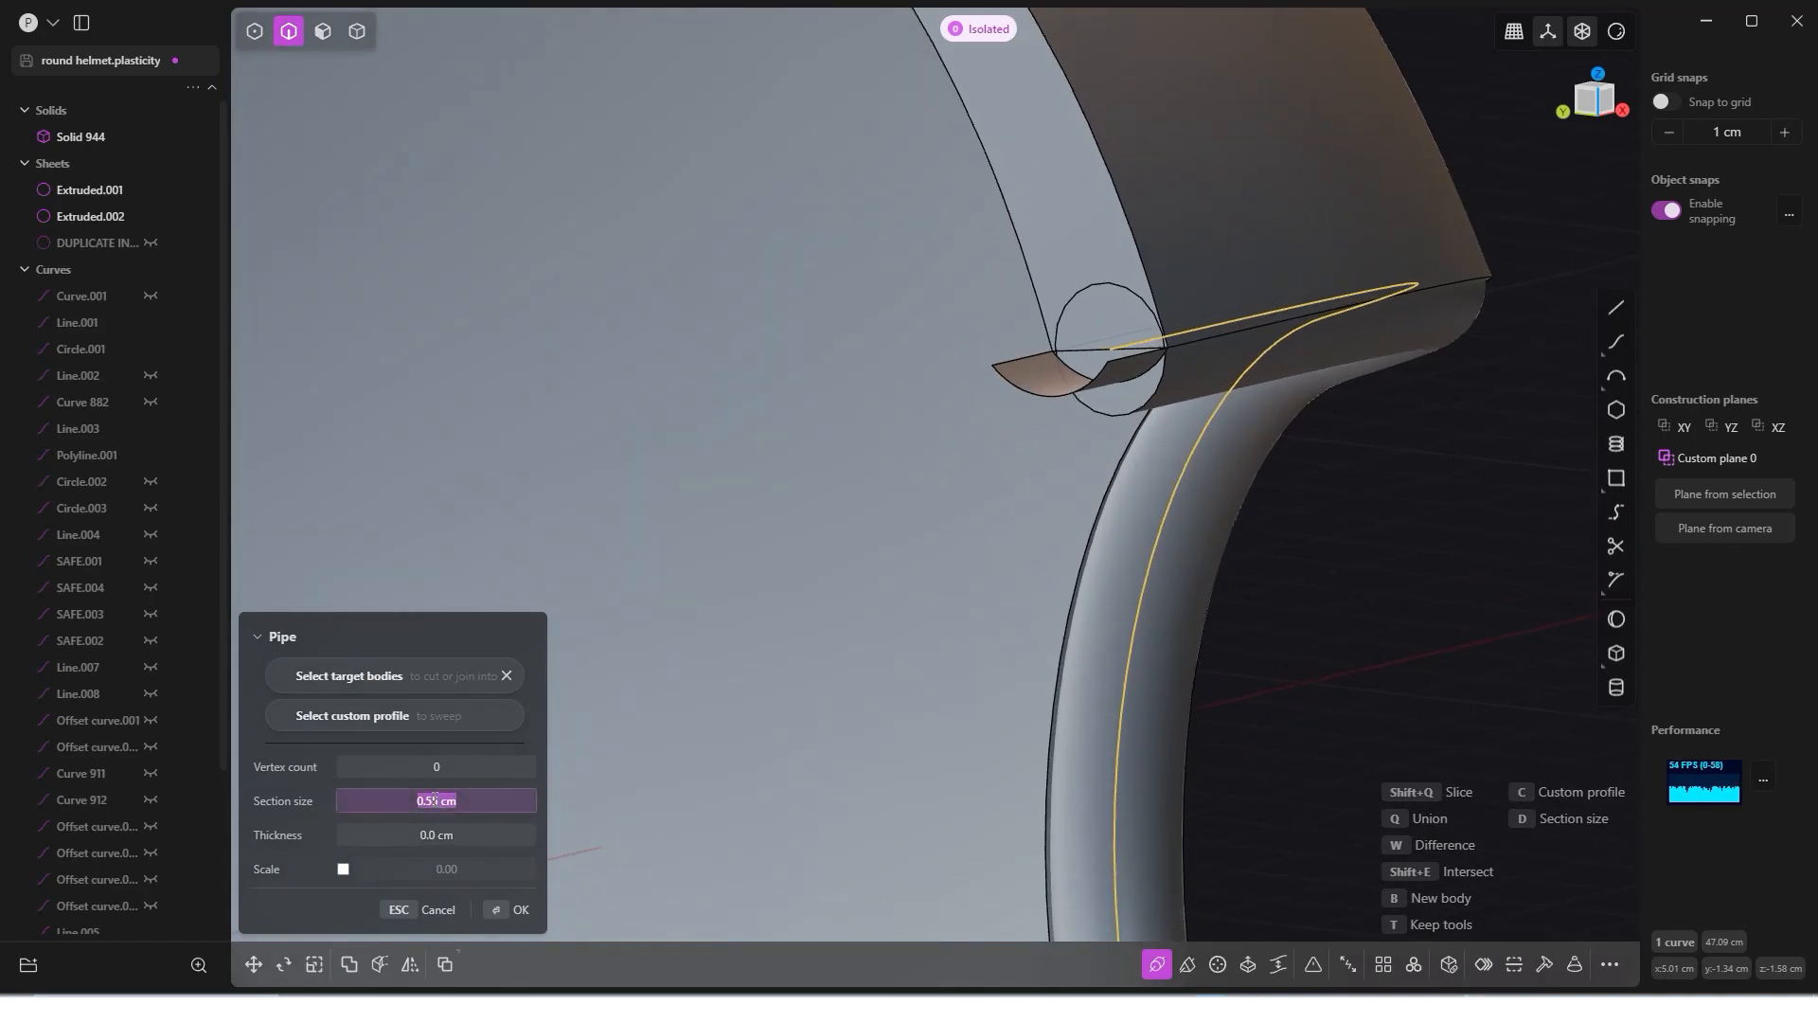
text(7)
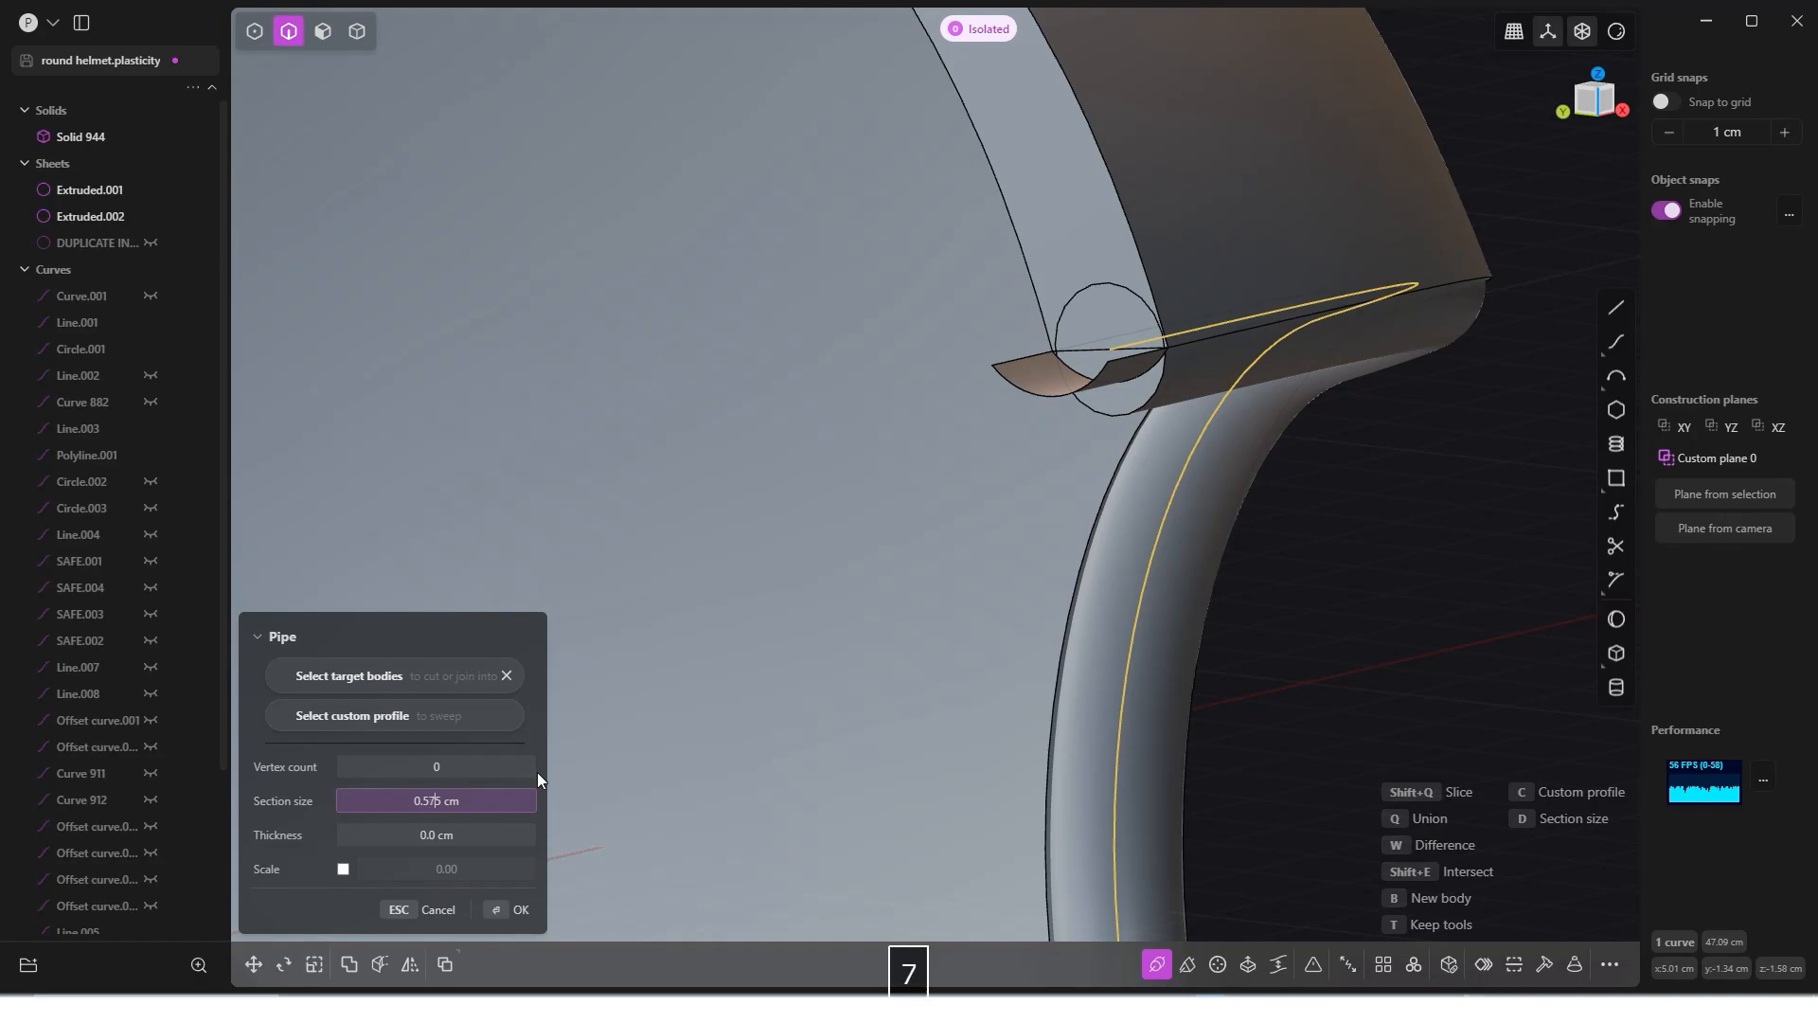
click(481, 768)
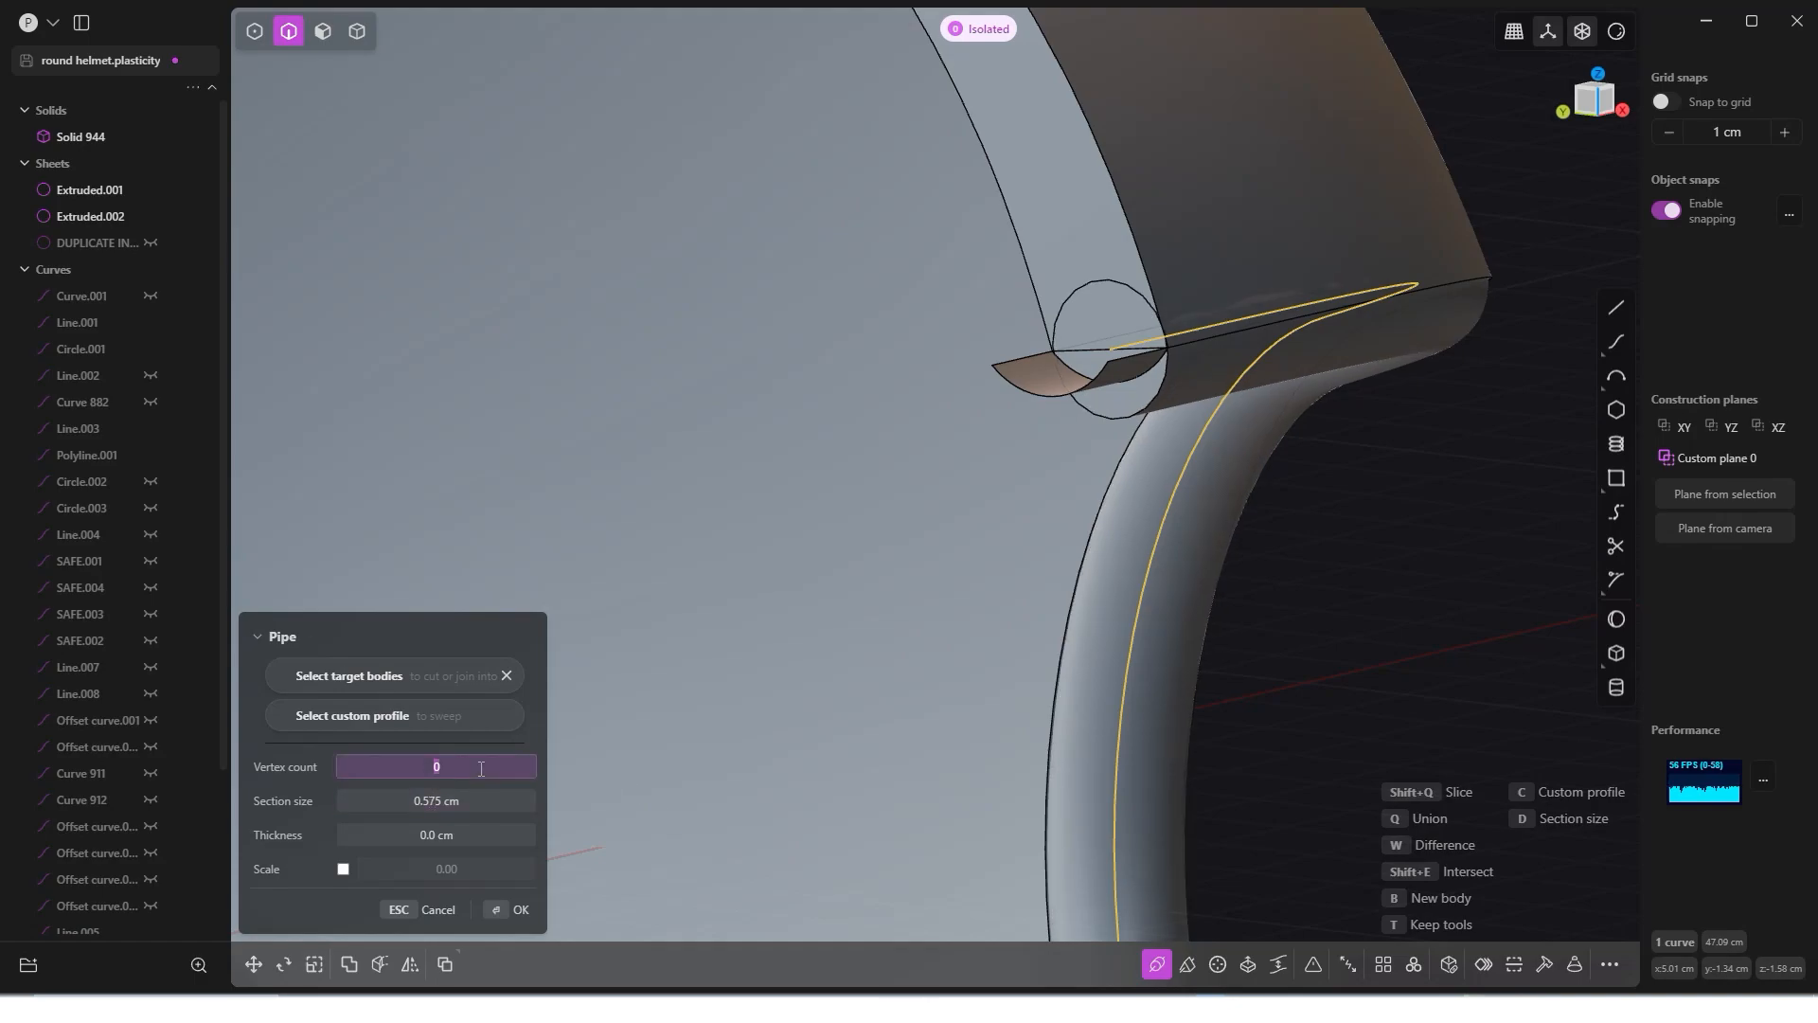
Step: Increase the pipe's section size to 0.595 cm
click(486, 802)
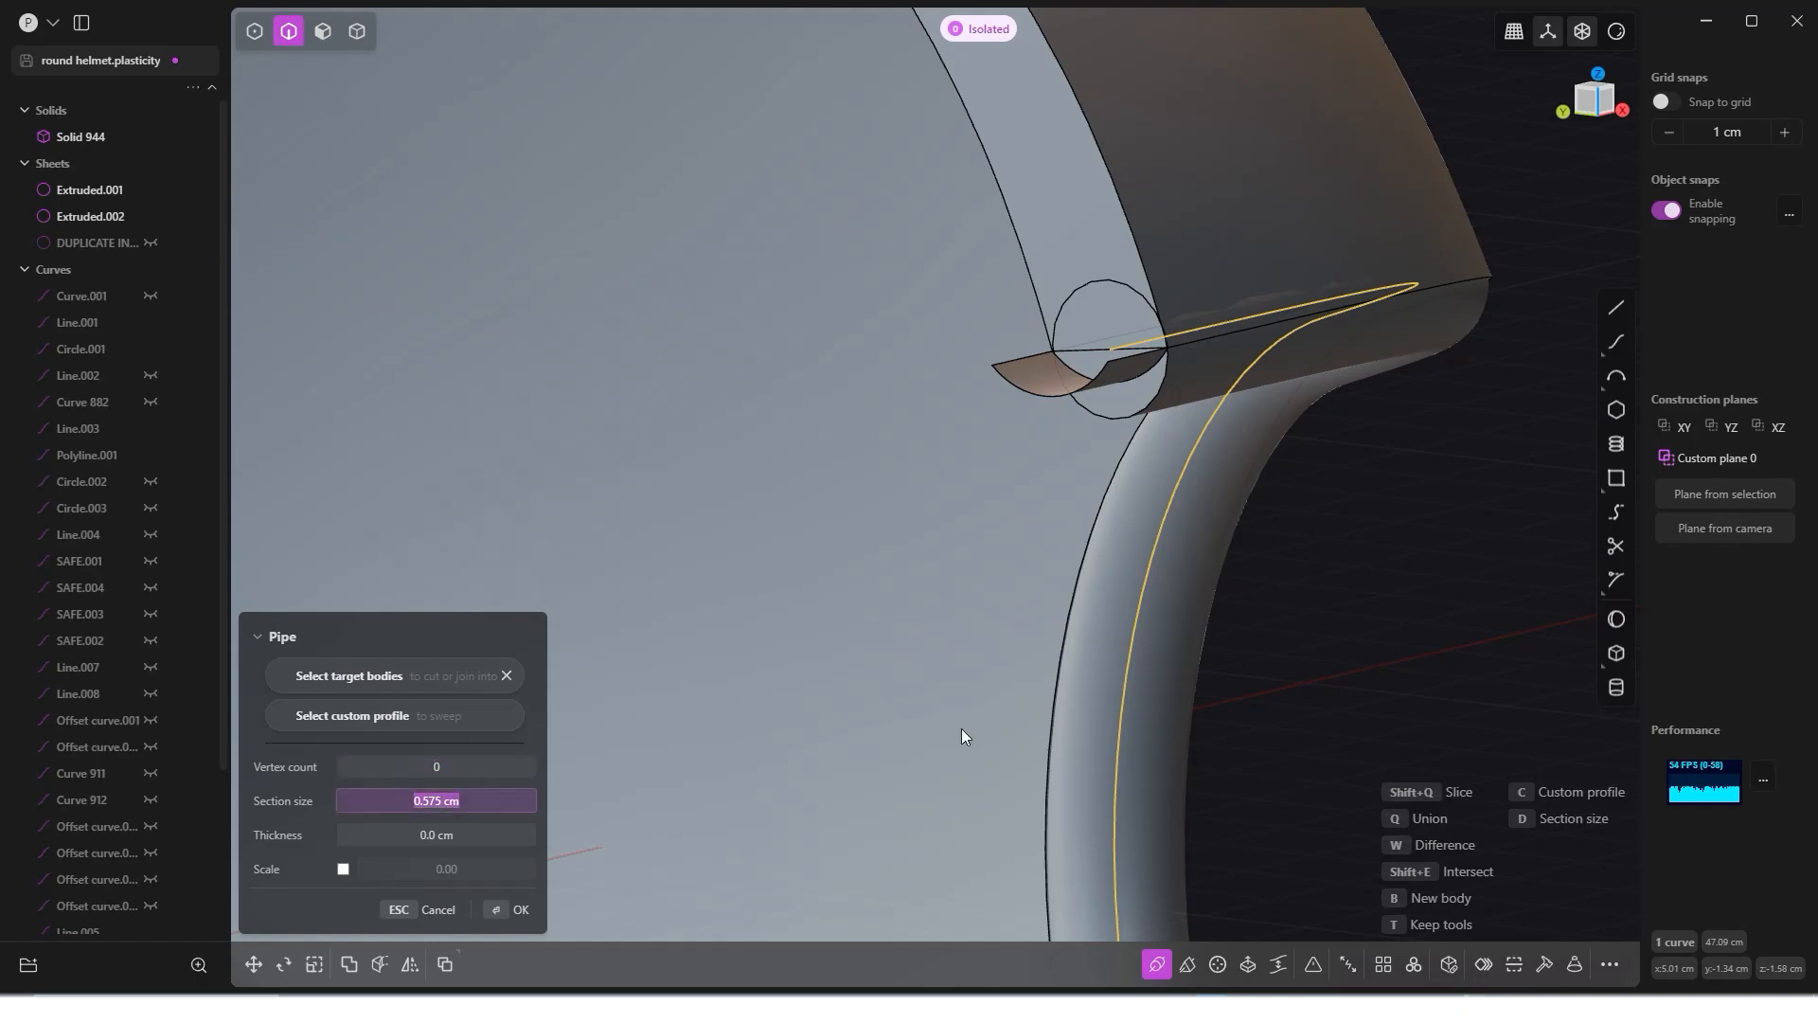
scroll(1041, 724, down, 3)
scroll(1046, 705, down, 2)
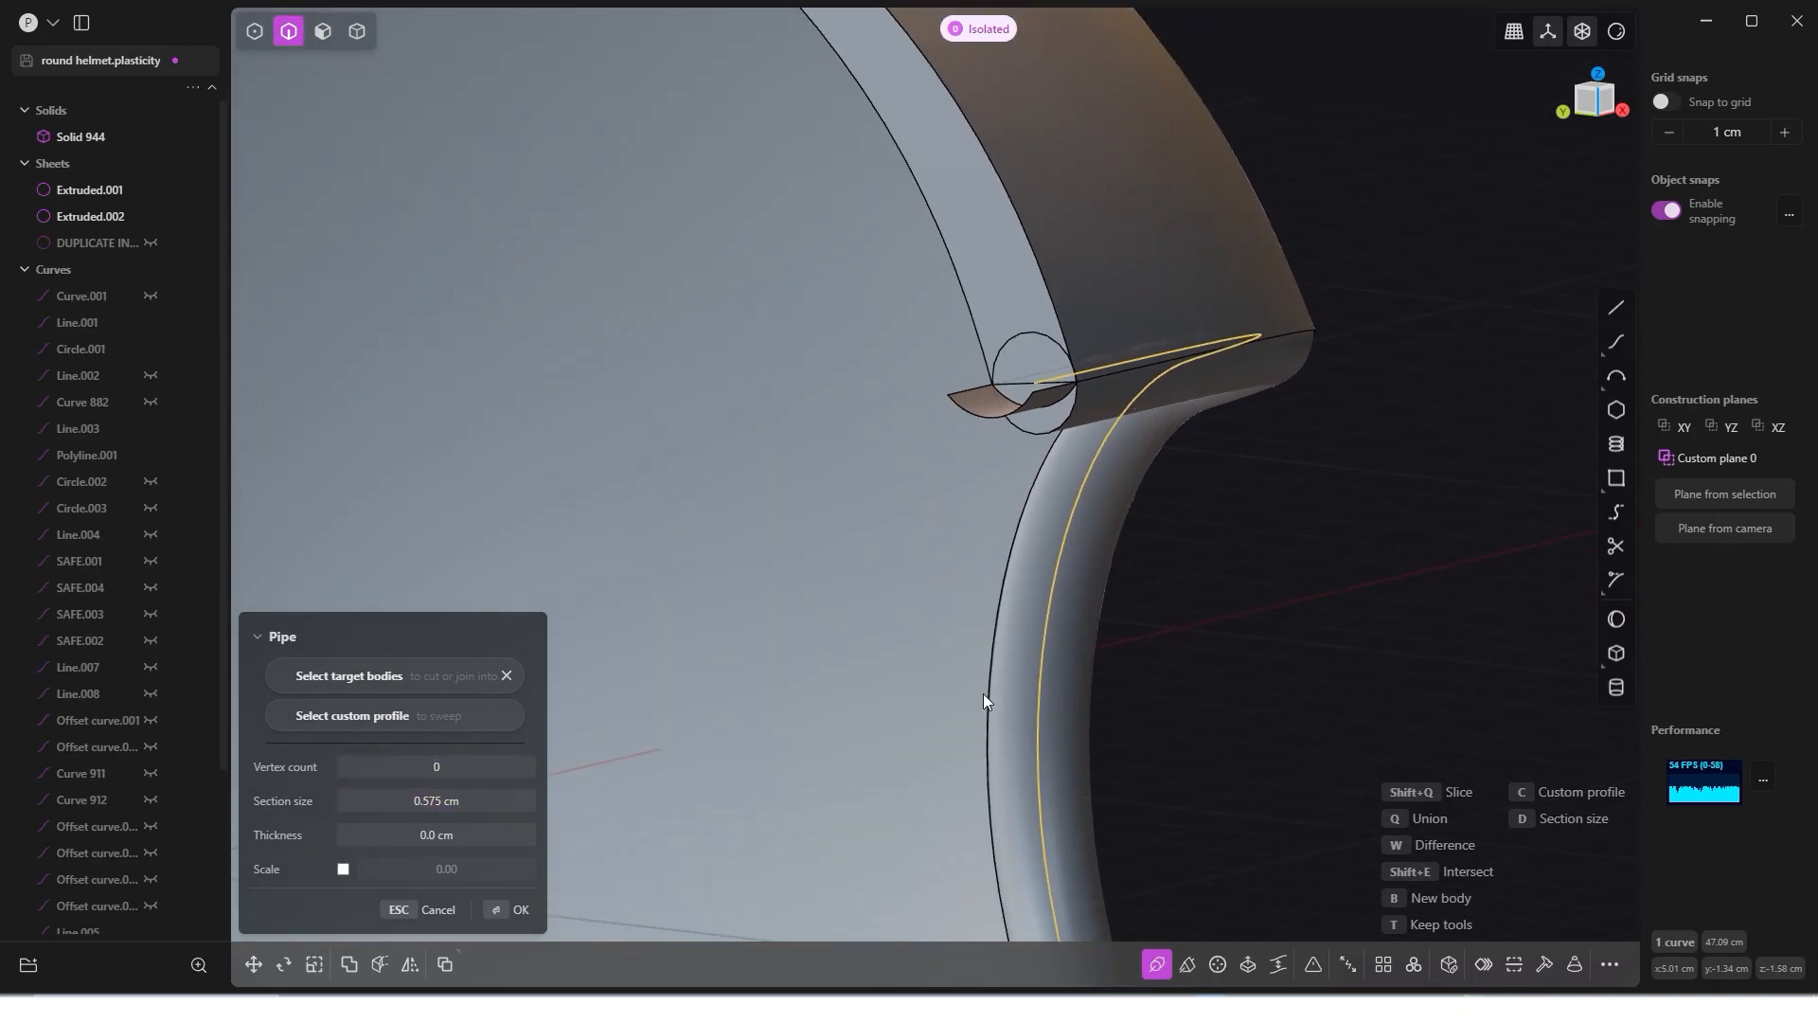
click(436, 802)
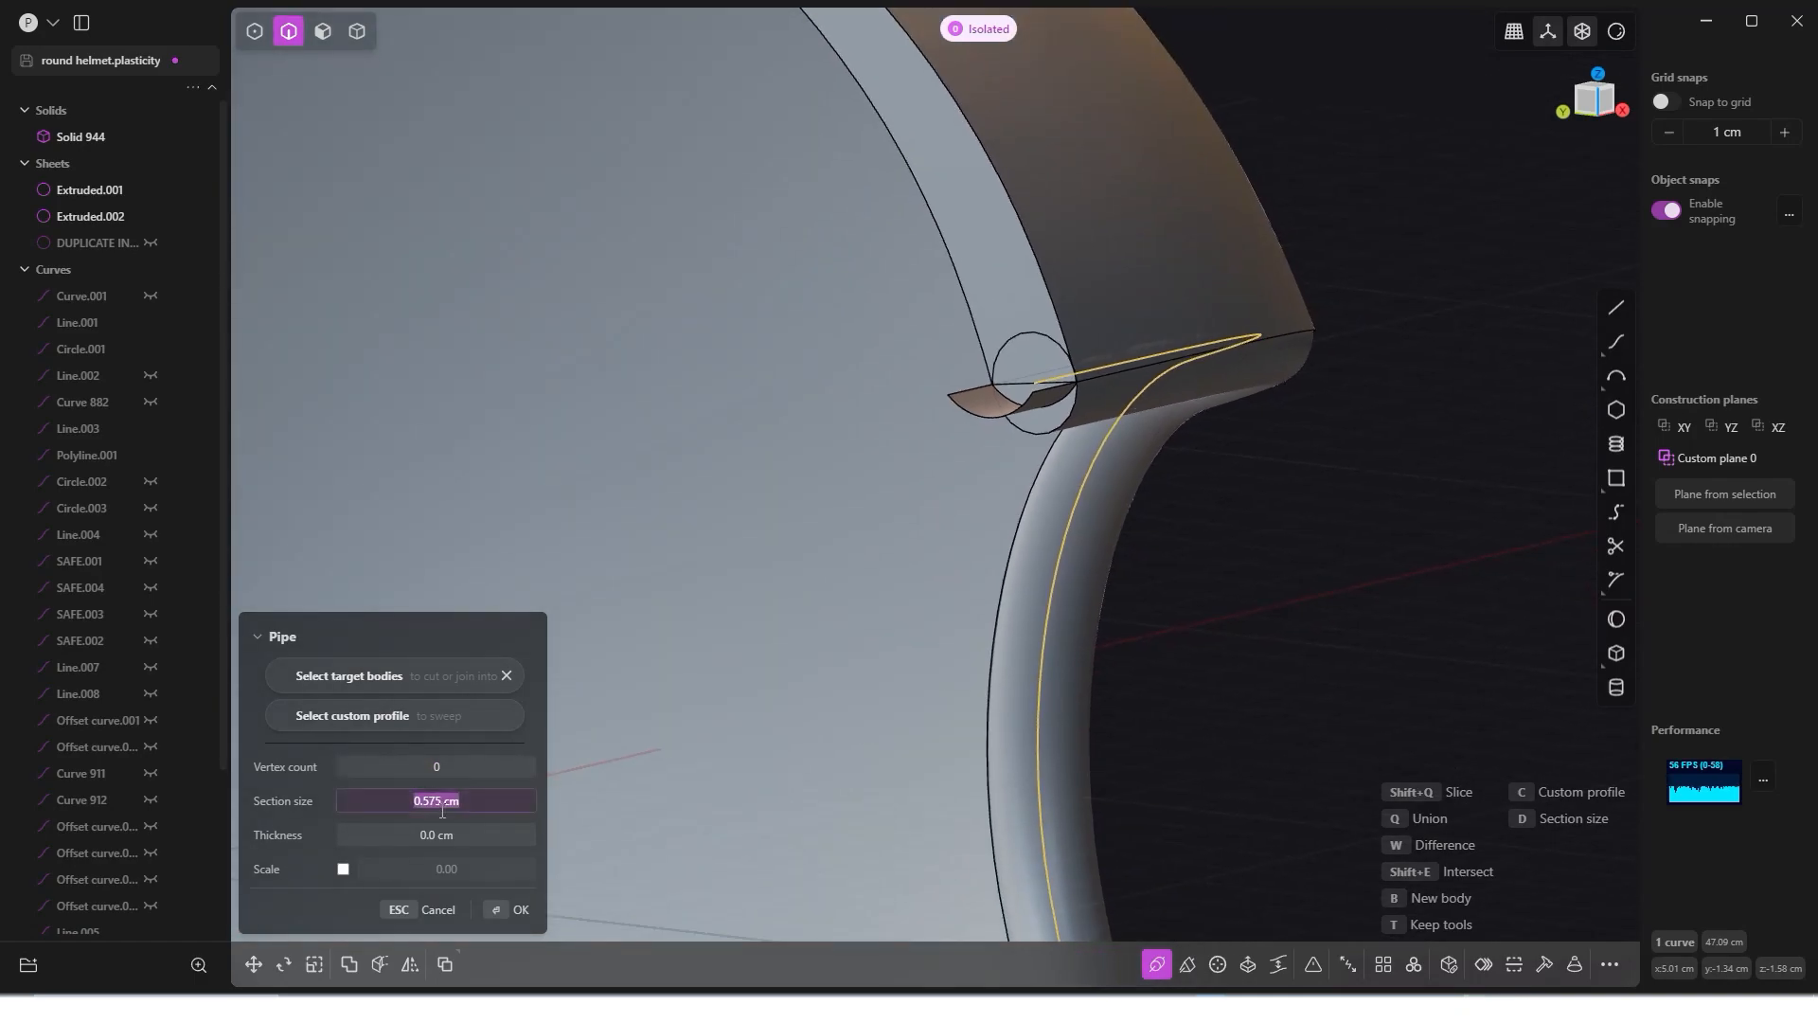
click(436, 805)
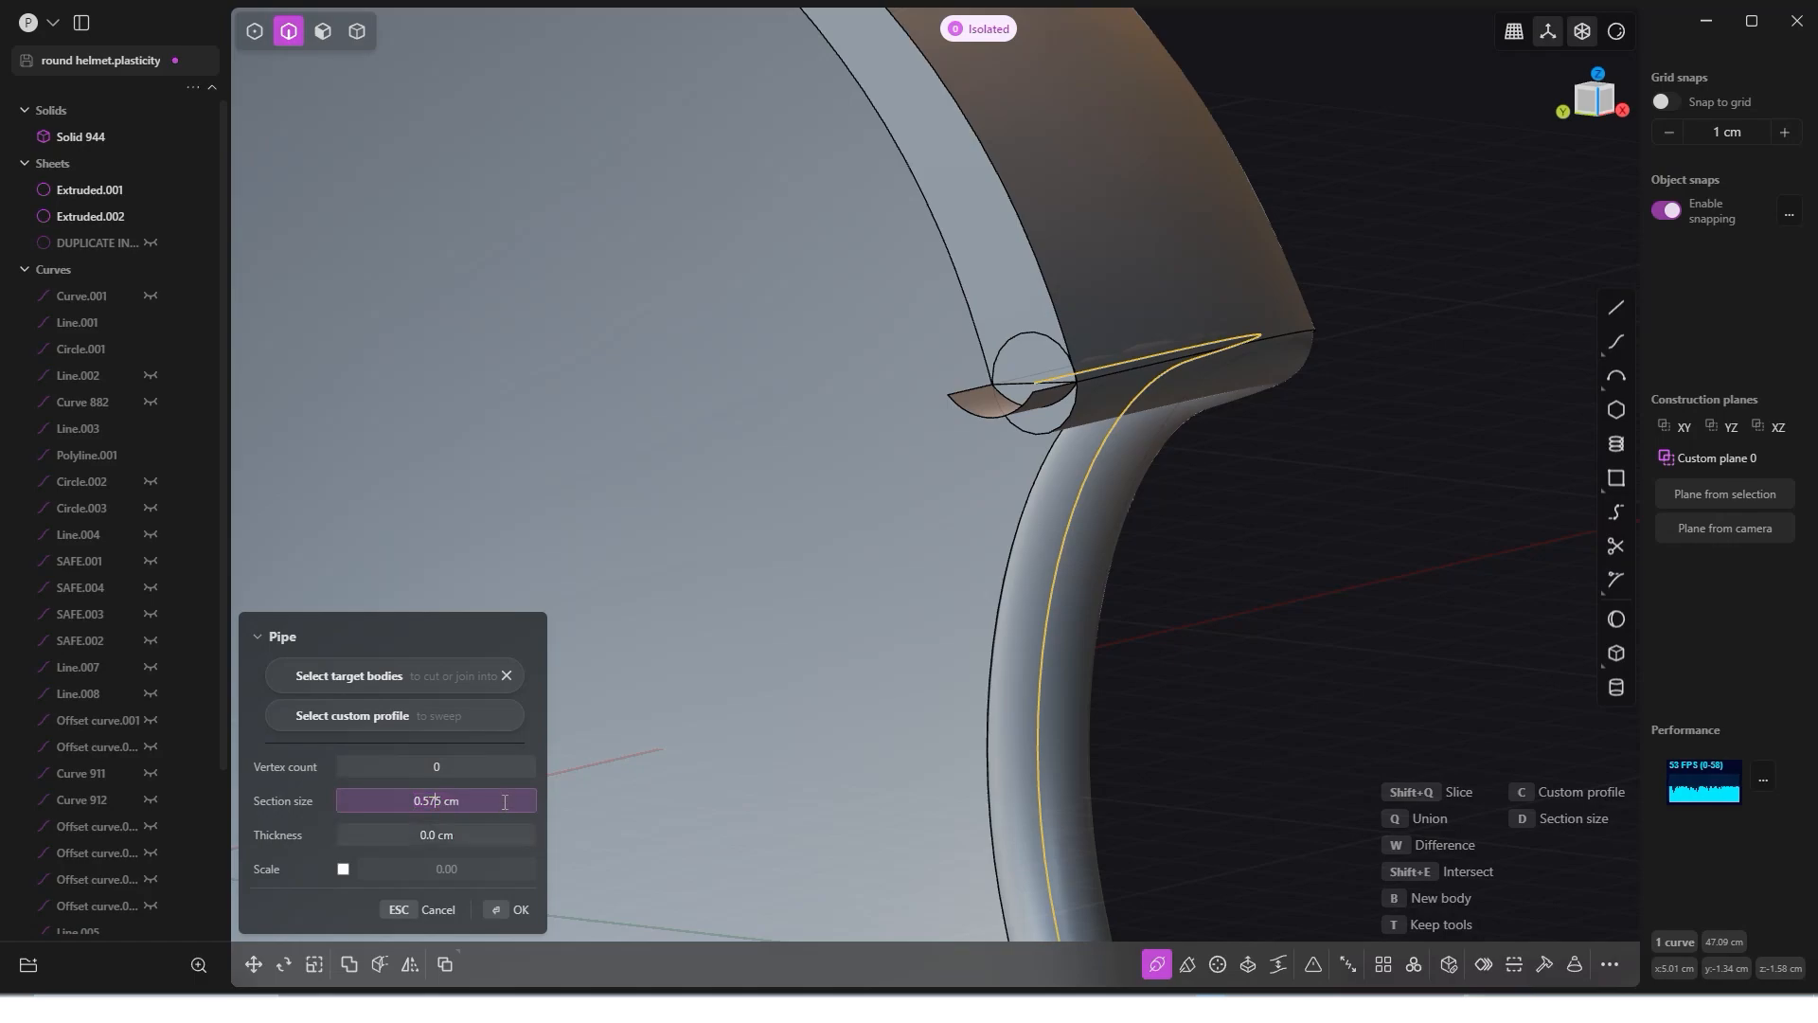
key(BackSpace)
text(9)
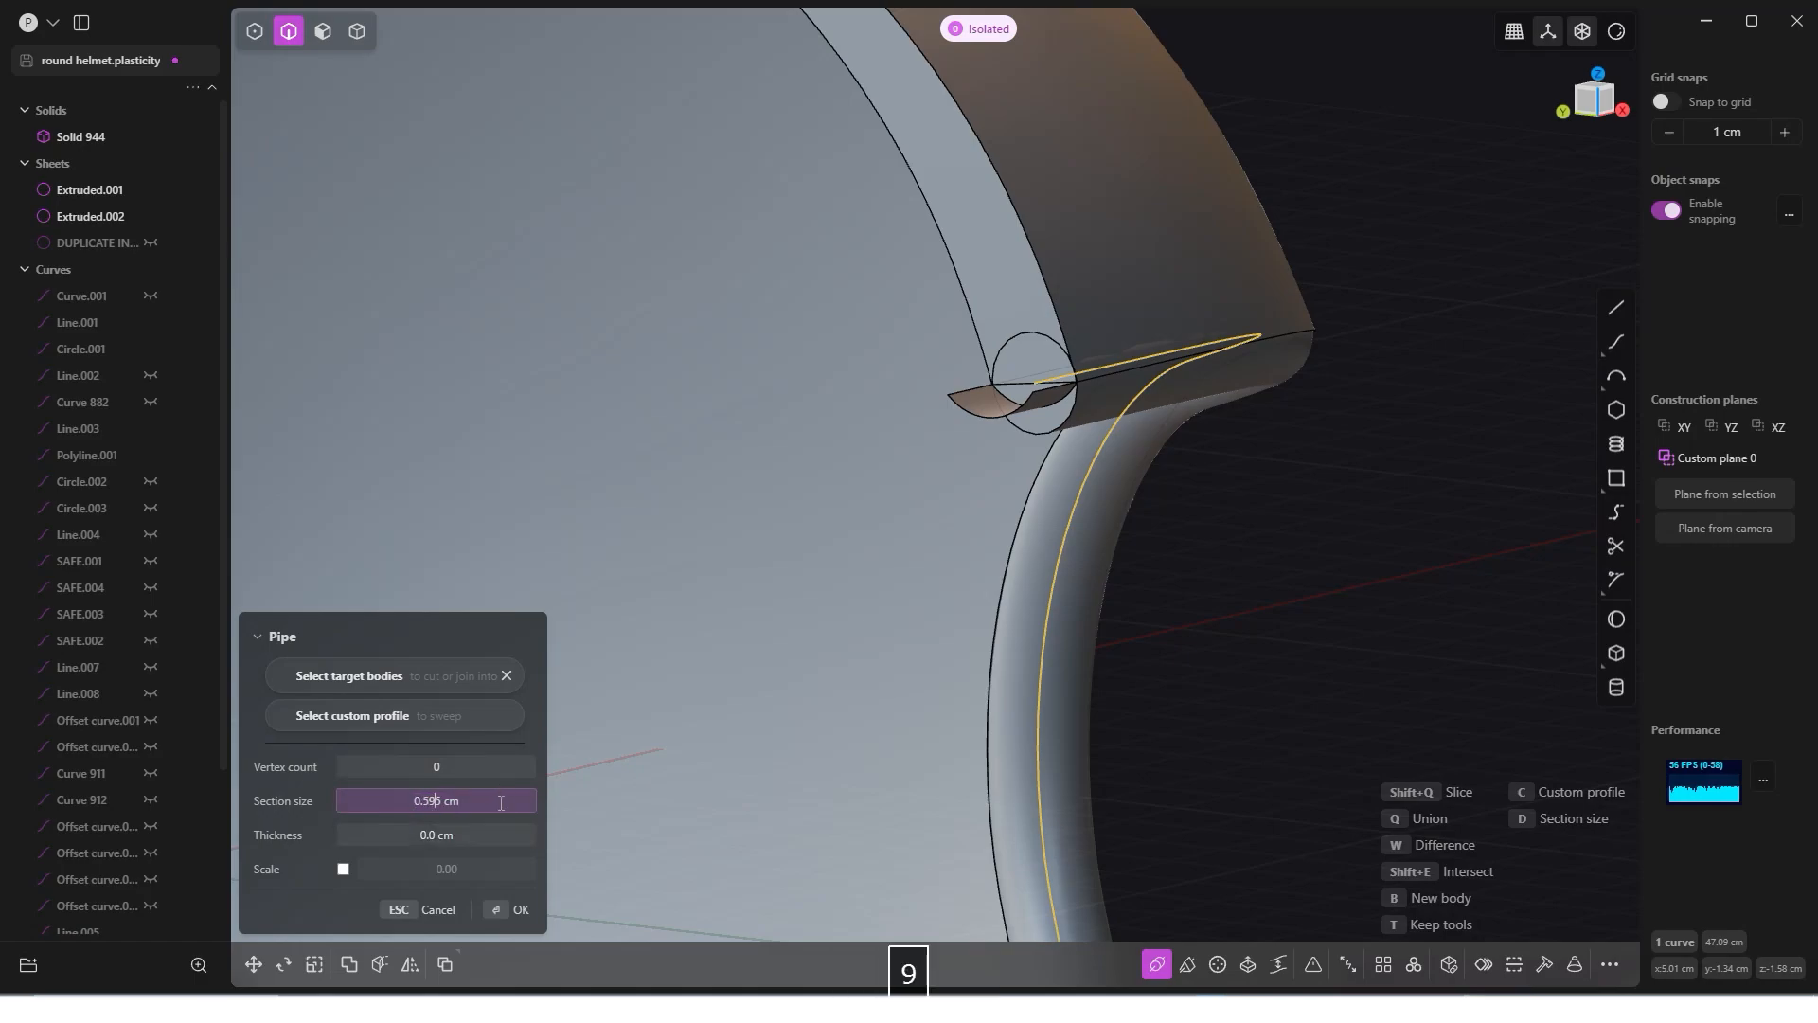
click(478, 765)
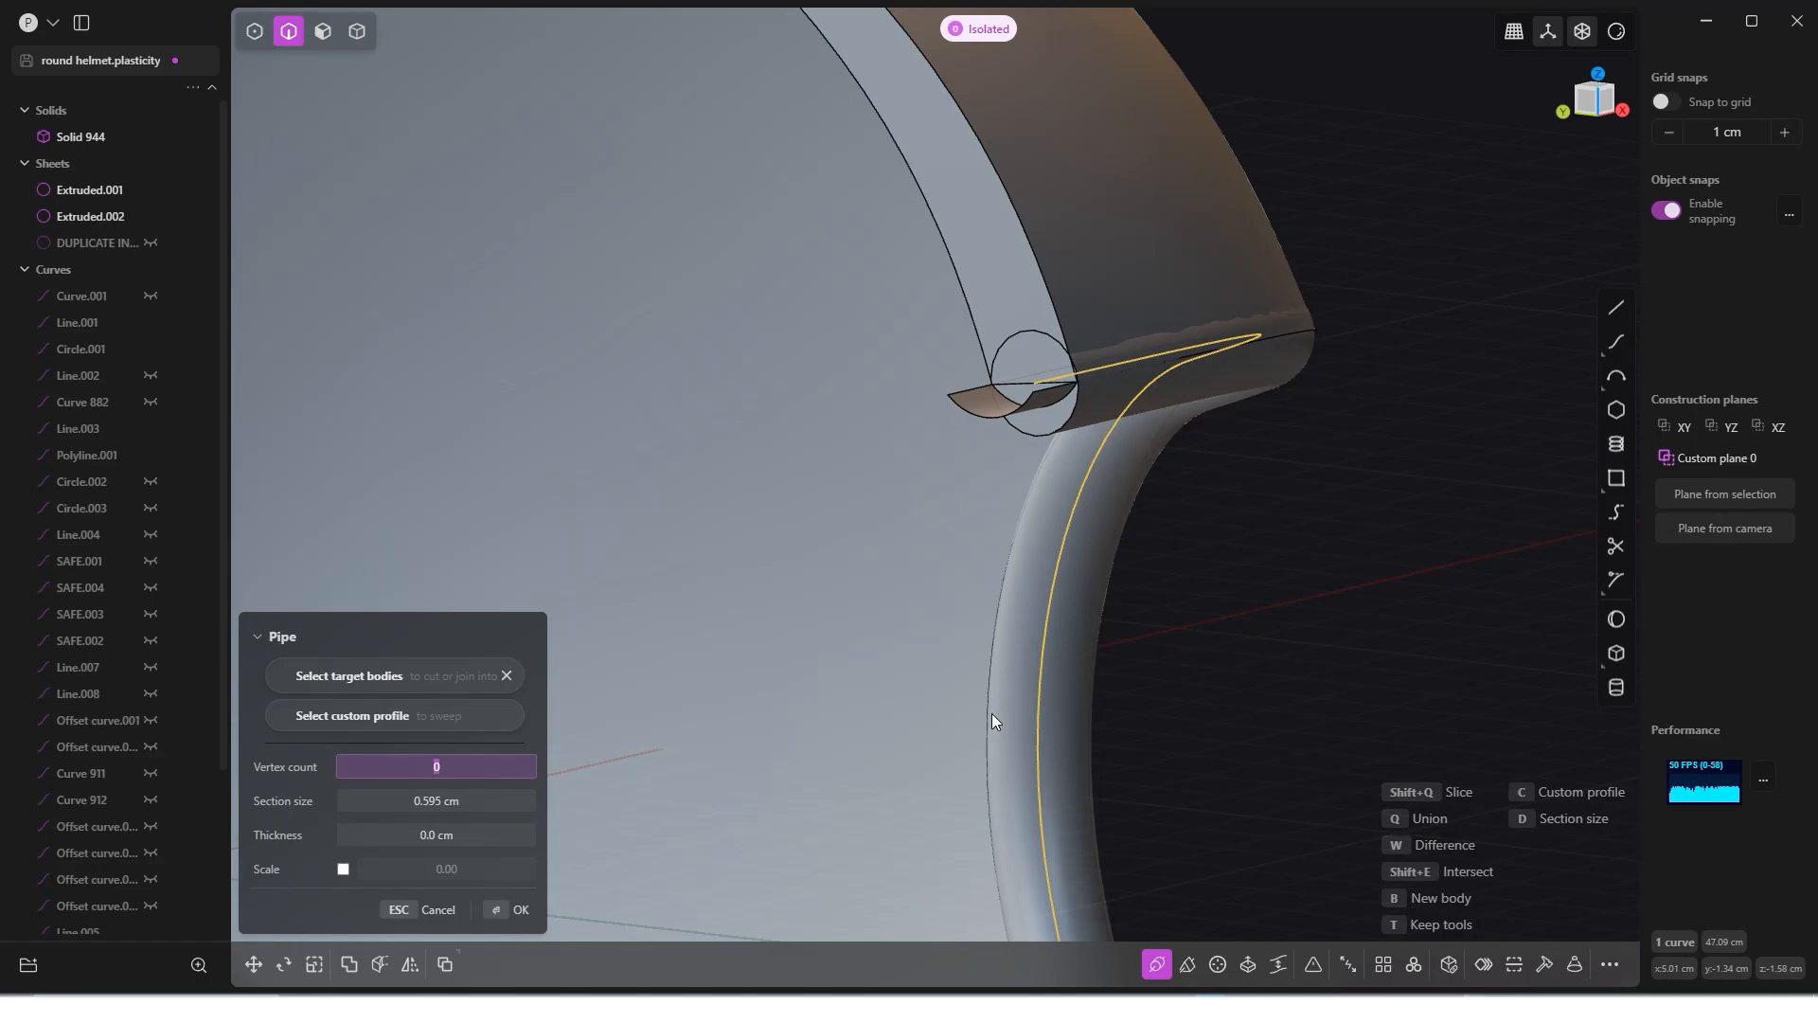
Step: Examine the enlarged pipe preview along the face opening, around the brow corner and at the cut end of the helmet wall
middle_drag(1048, 667, 900, 667)
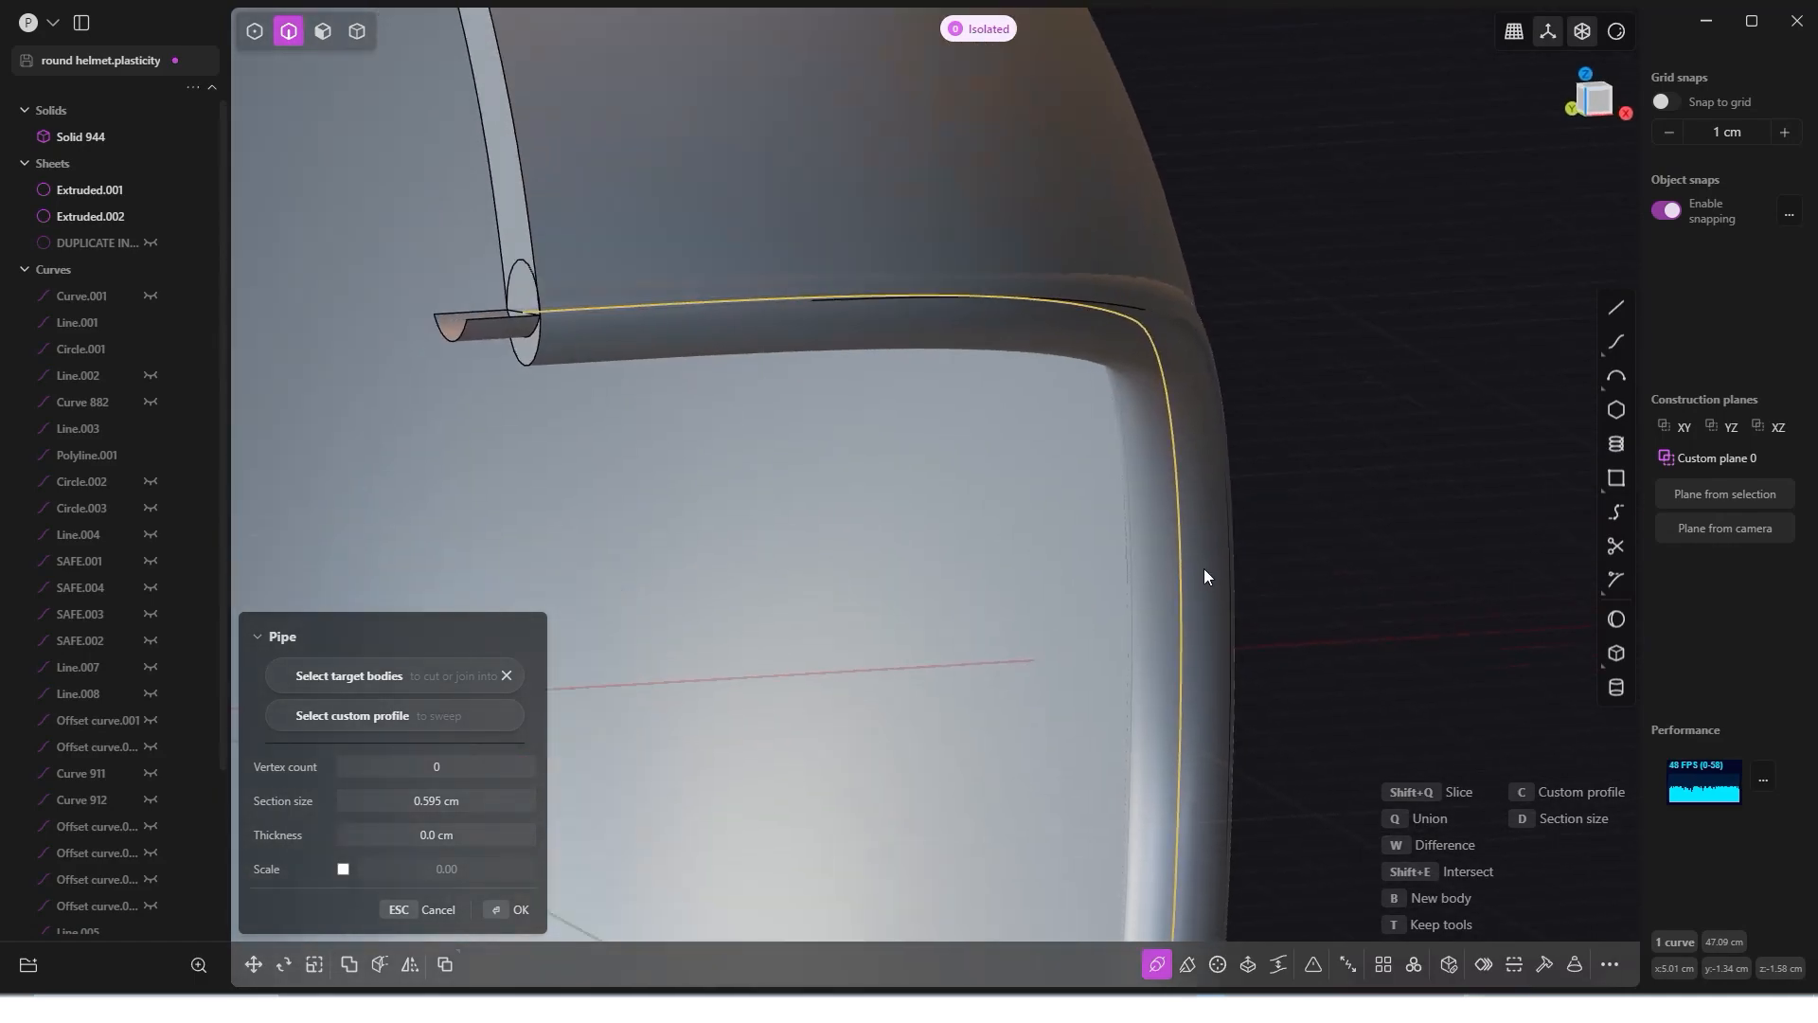
middle_drag(1203, 568, 805, 601)
shift+middle_drag(1015, 612, 1454, 681)
scroll(912, 364, up, 4)
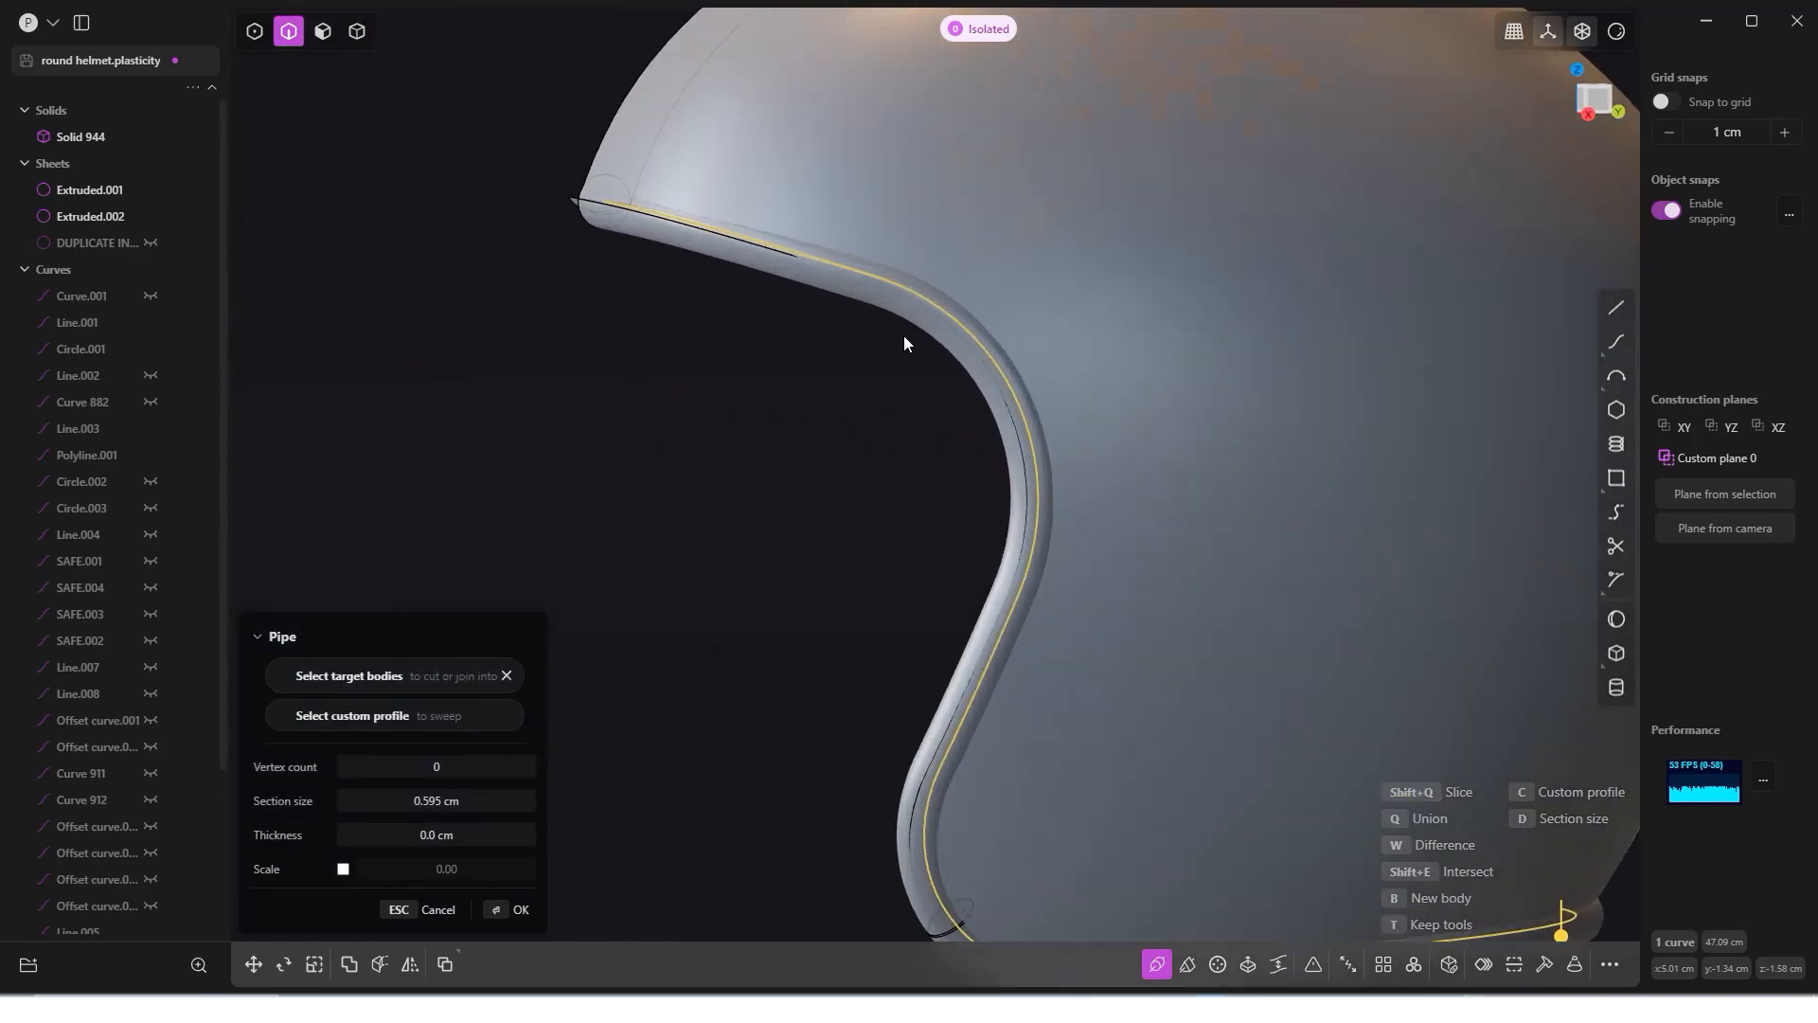
middle_drag(1040, 428, 1318, 453)
scroll(905, 371, up, 5)
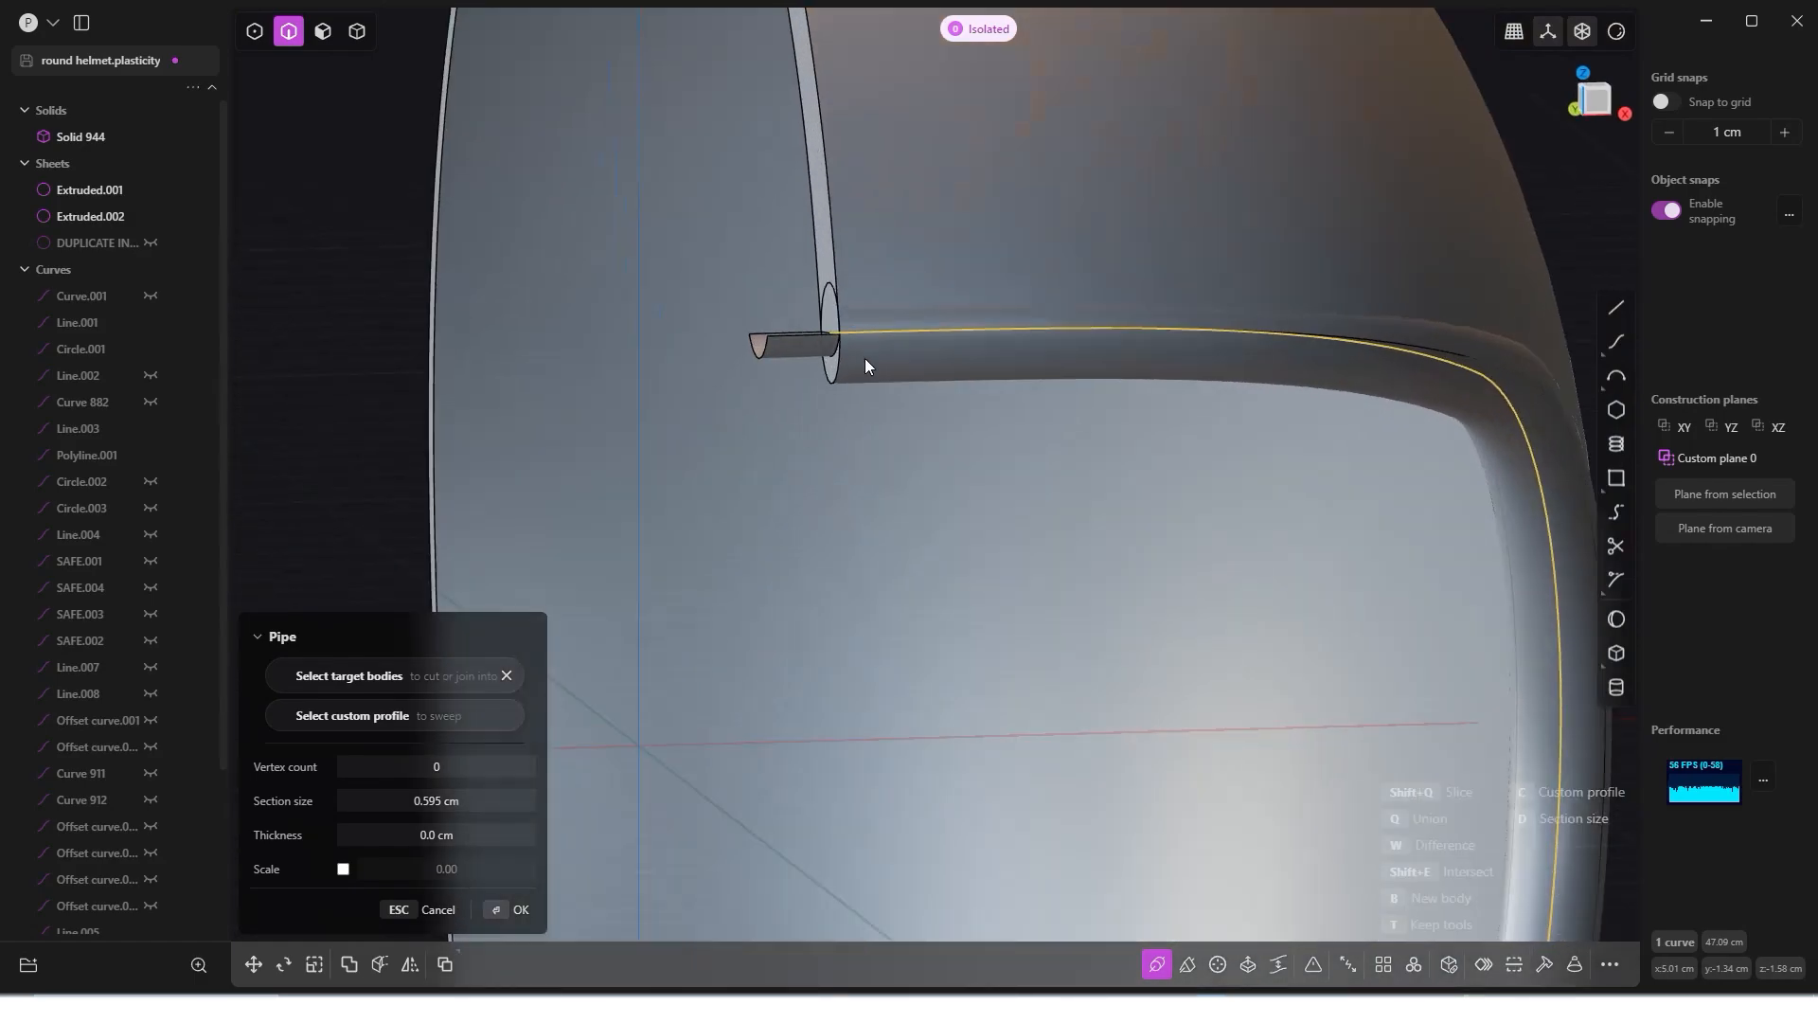
middle_drag(869, 377, 382, 352)
shift+middle_drag(1117, 407, 593, 414)
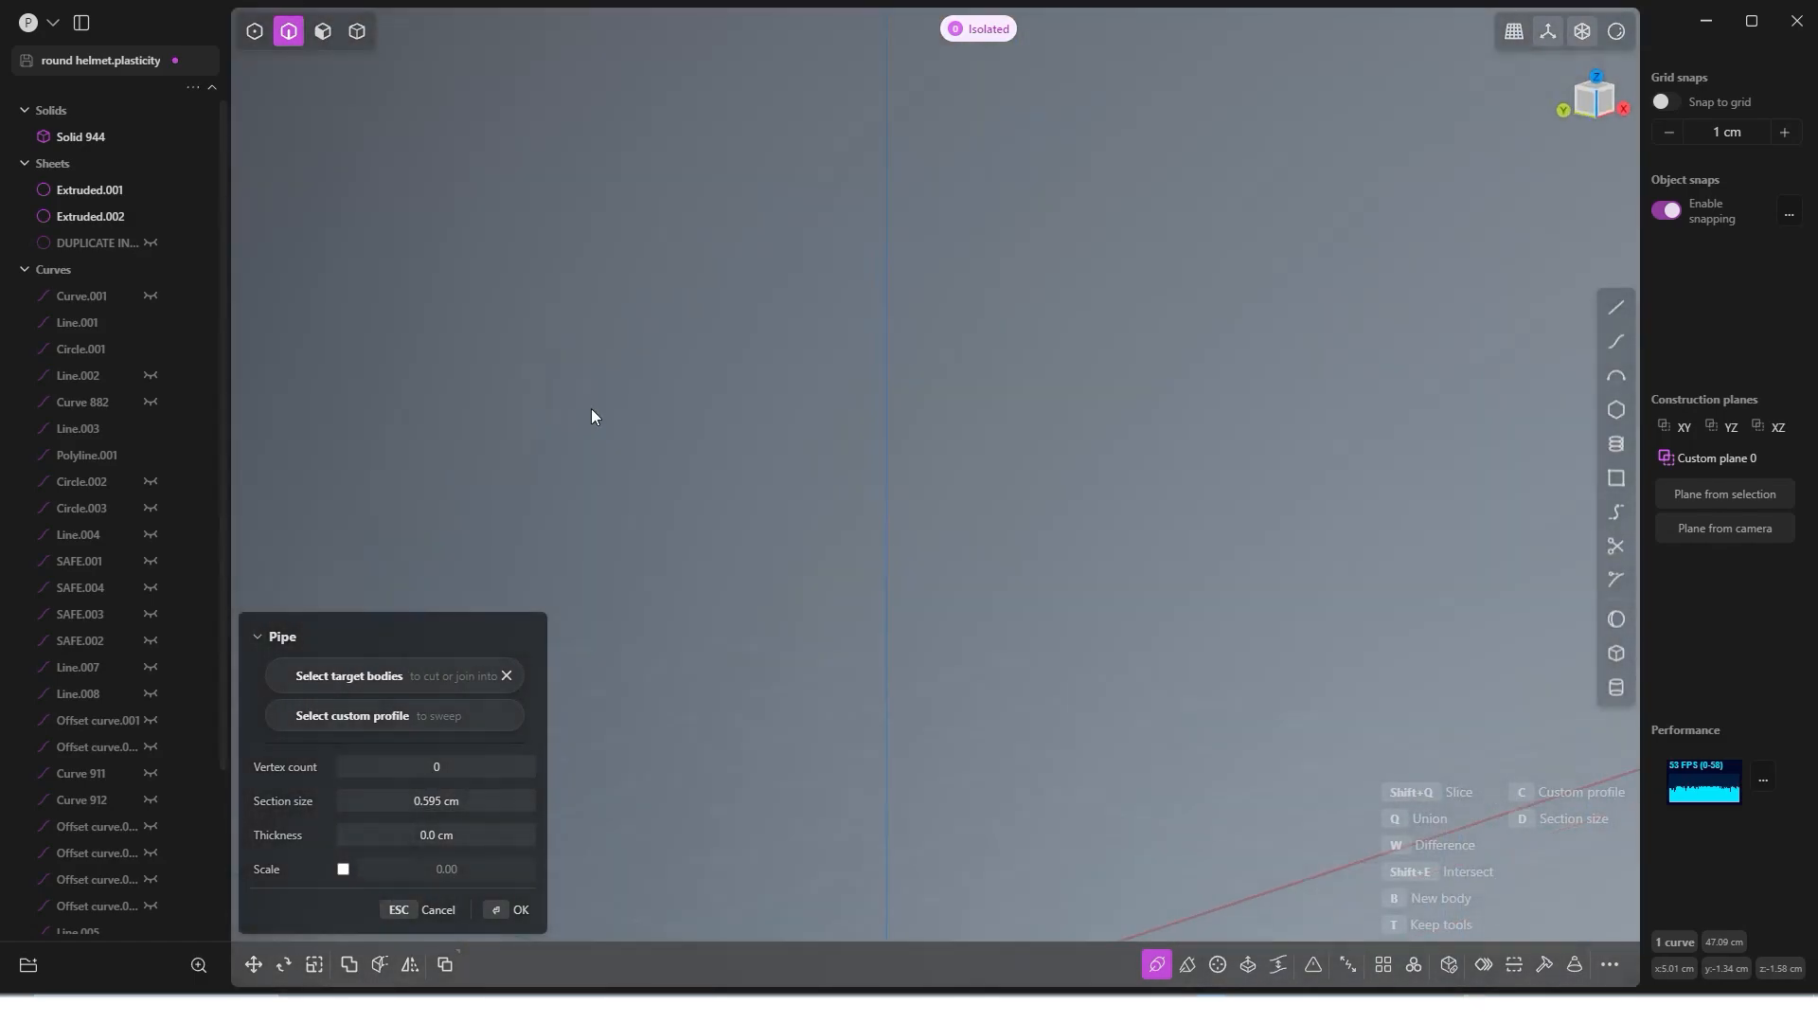
shift+middle_drag(1260, 454, 455, 455)
scroll(1030, 491, up, 1)
middle_drag(1049, 500, 607, 502)
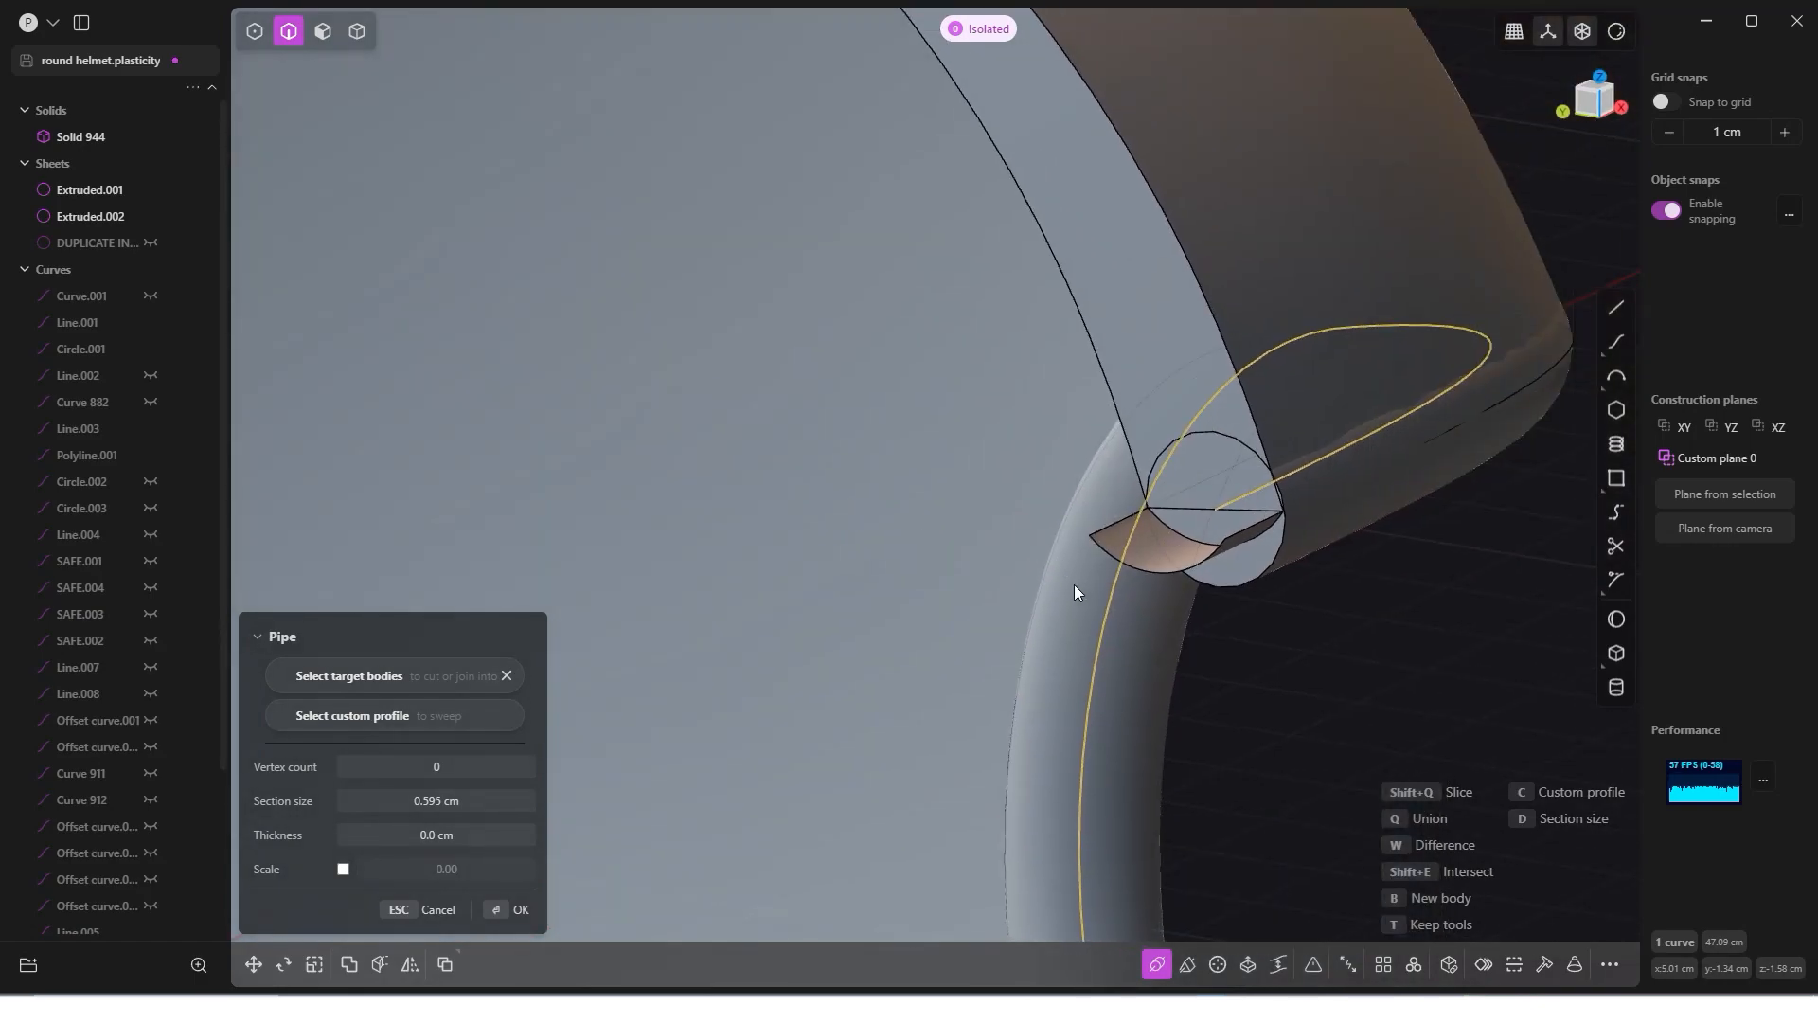
Step: Set the pipe's section size to 0.6 cm and create the pipe
click(435, 800)
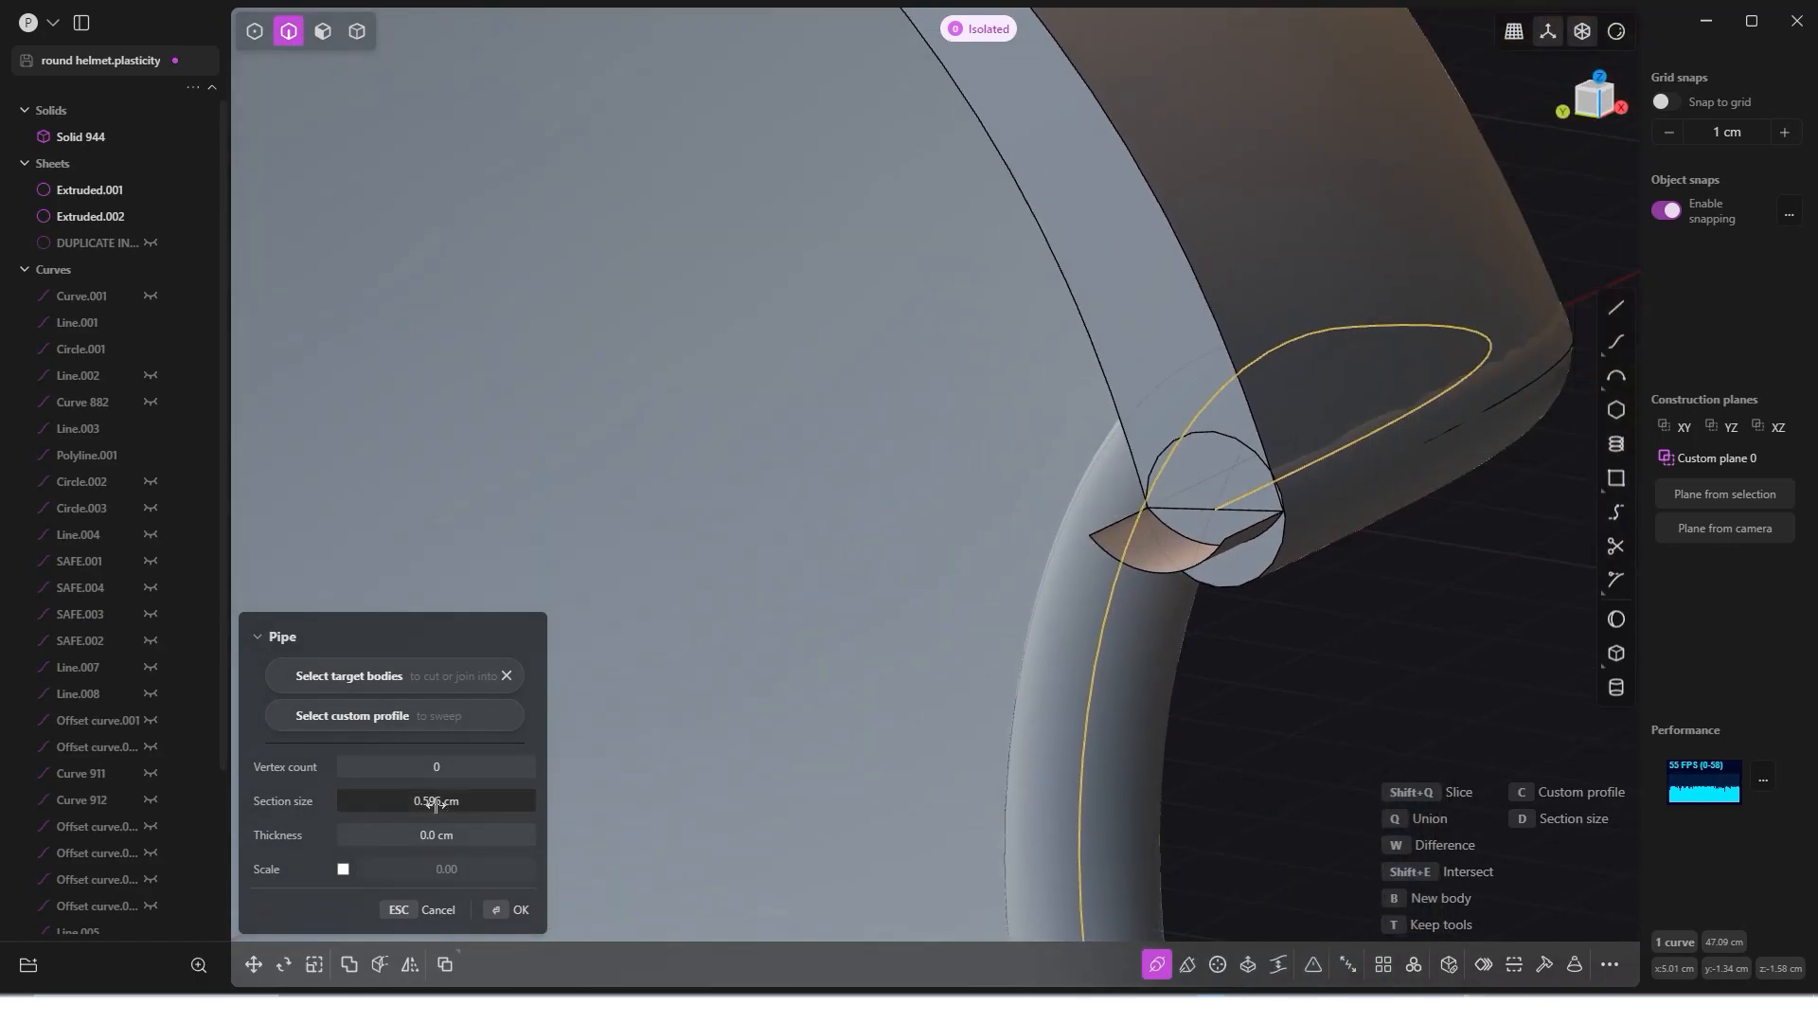
text(0.6)
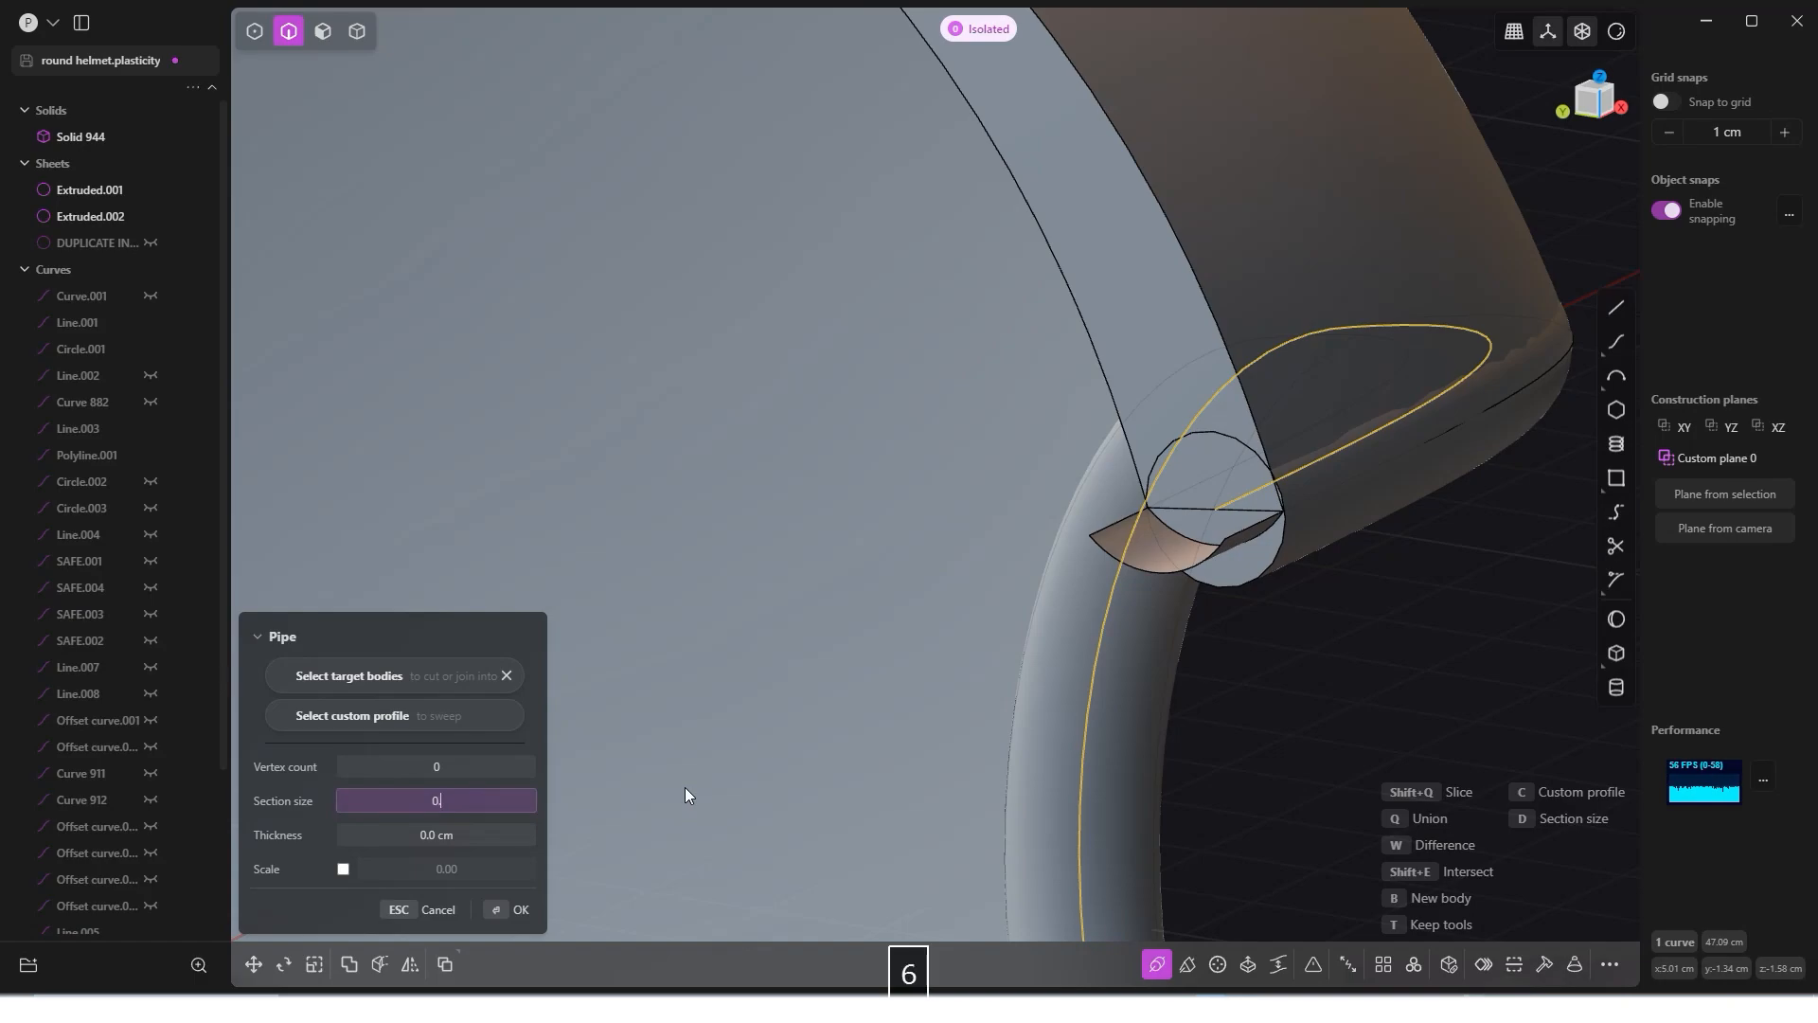
click(462, 765)
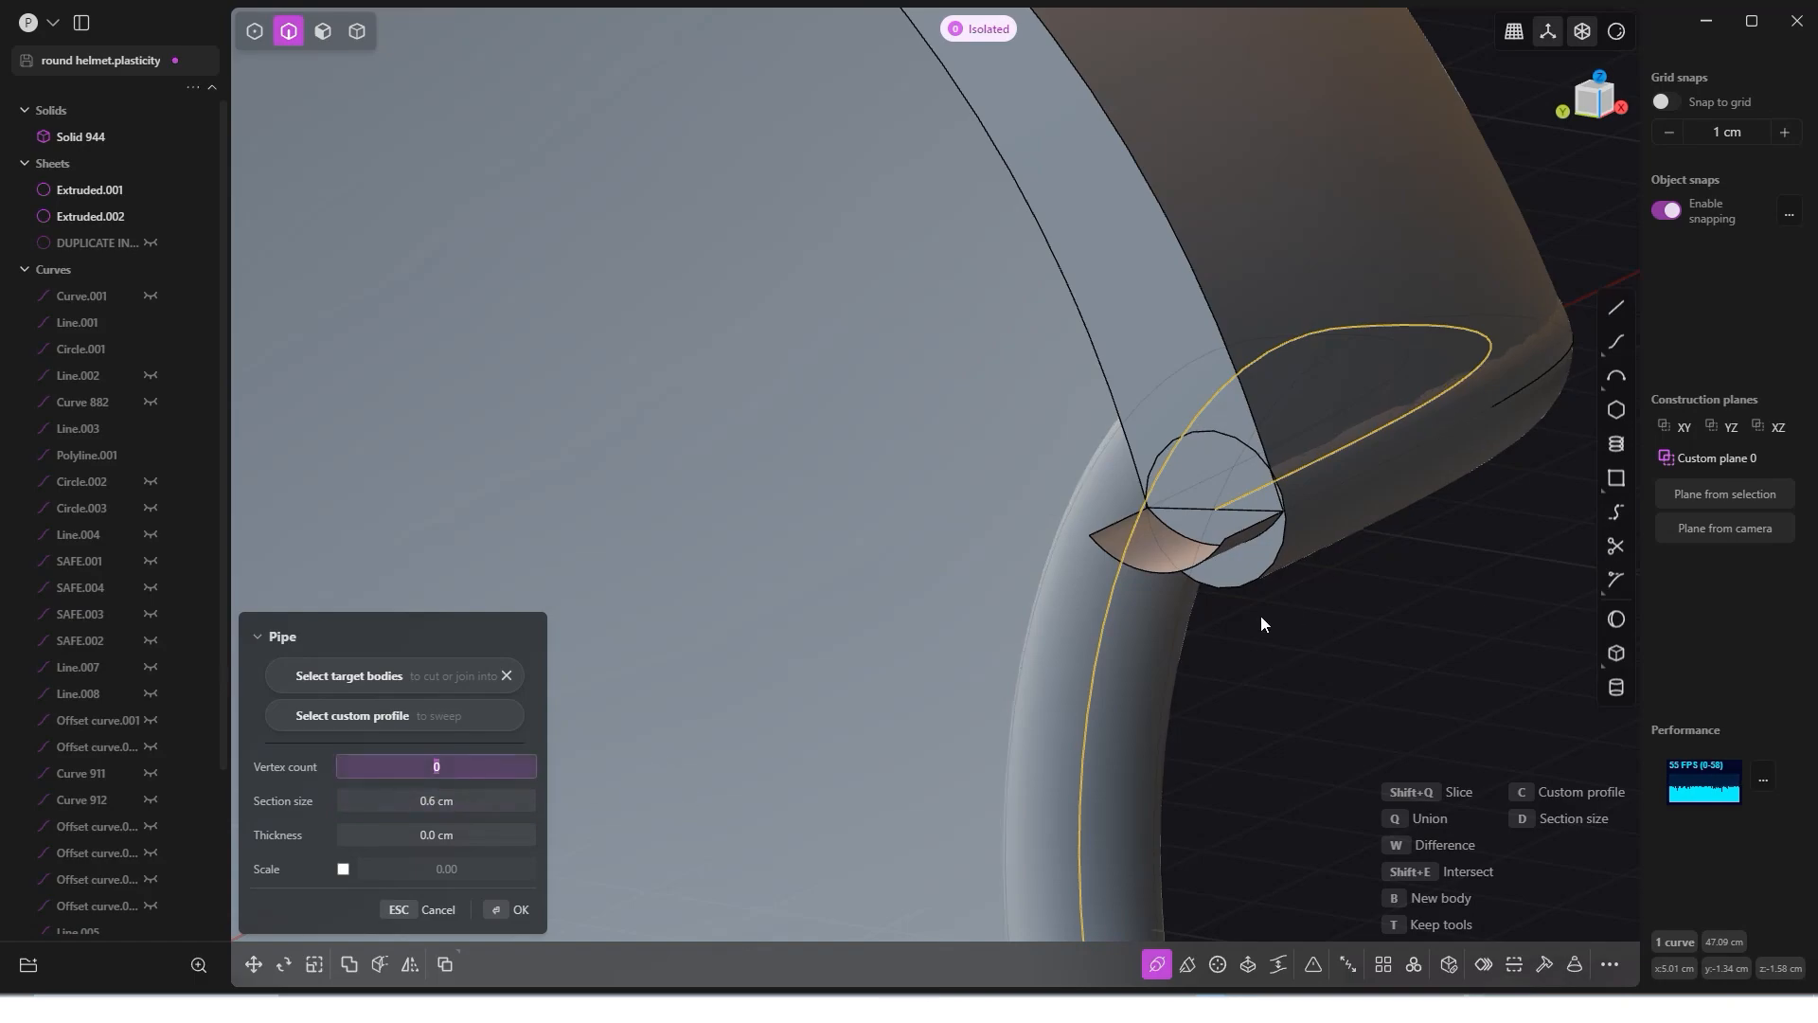
key(Return)
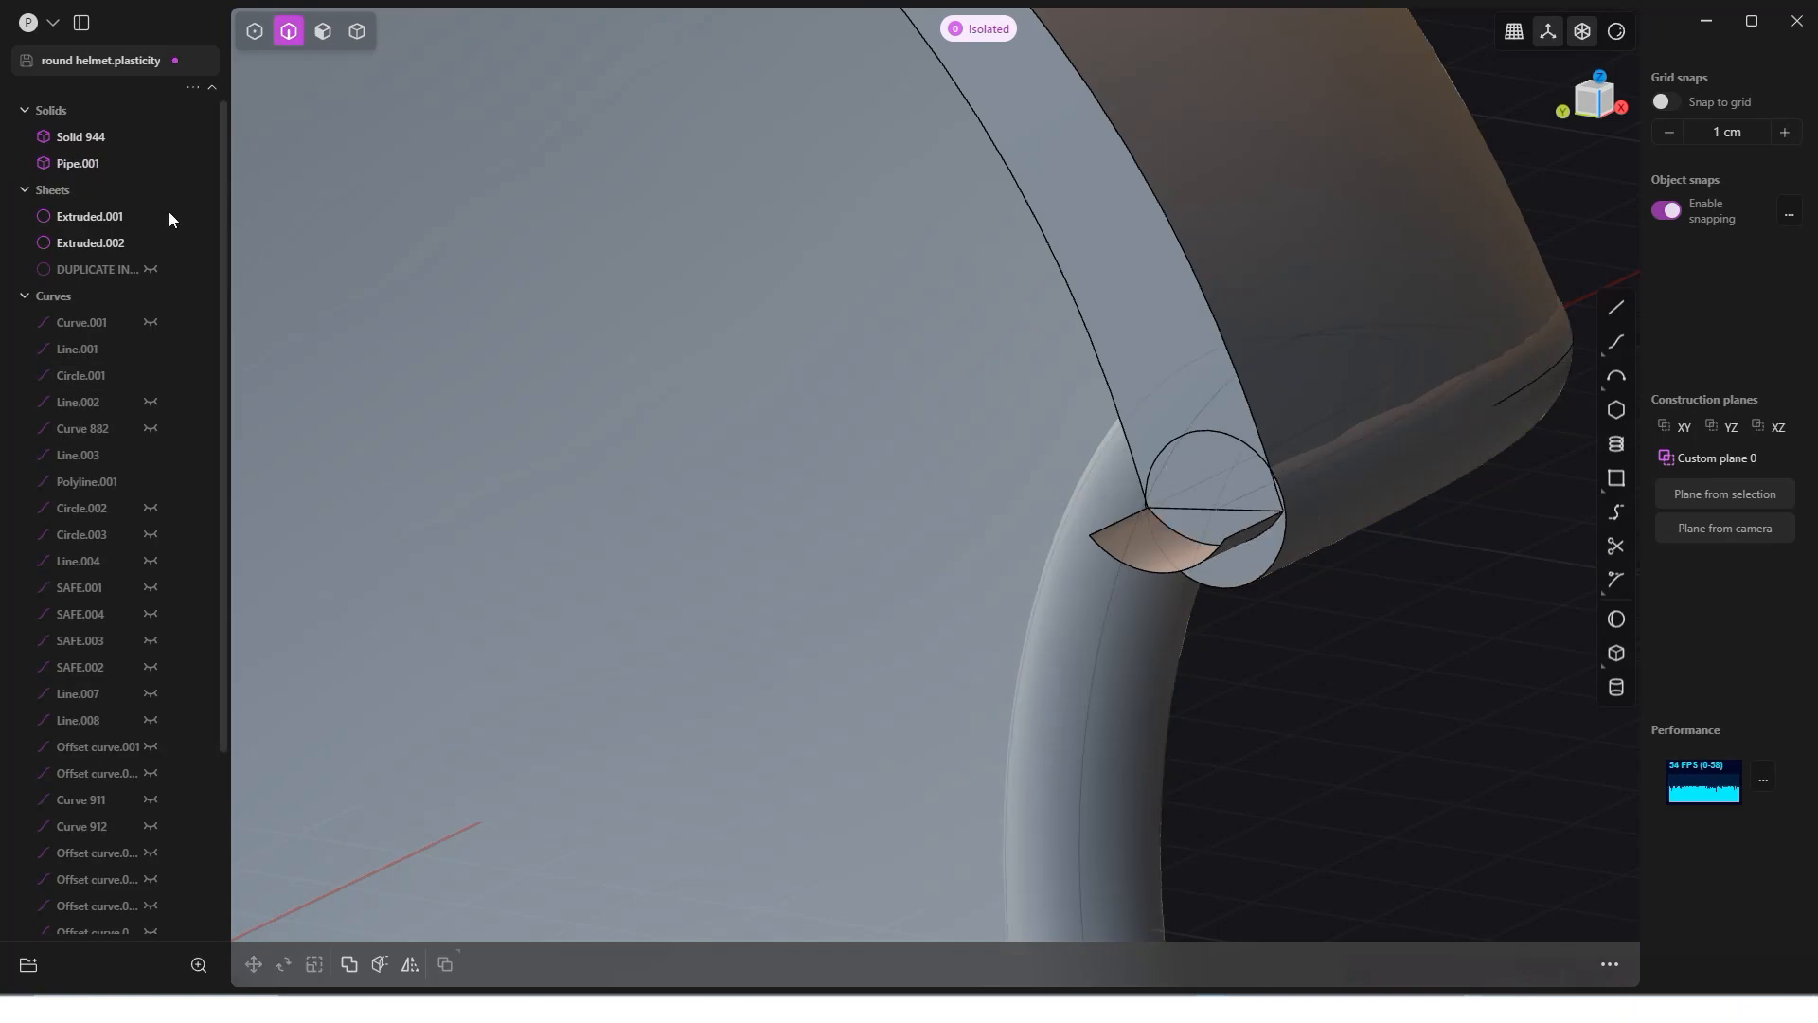
Step: Rename the new rim pipe solid as SEAL and clear the selection
key(4)
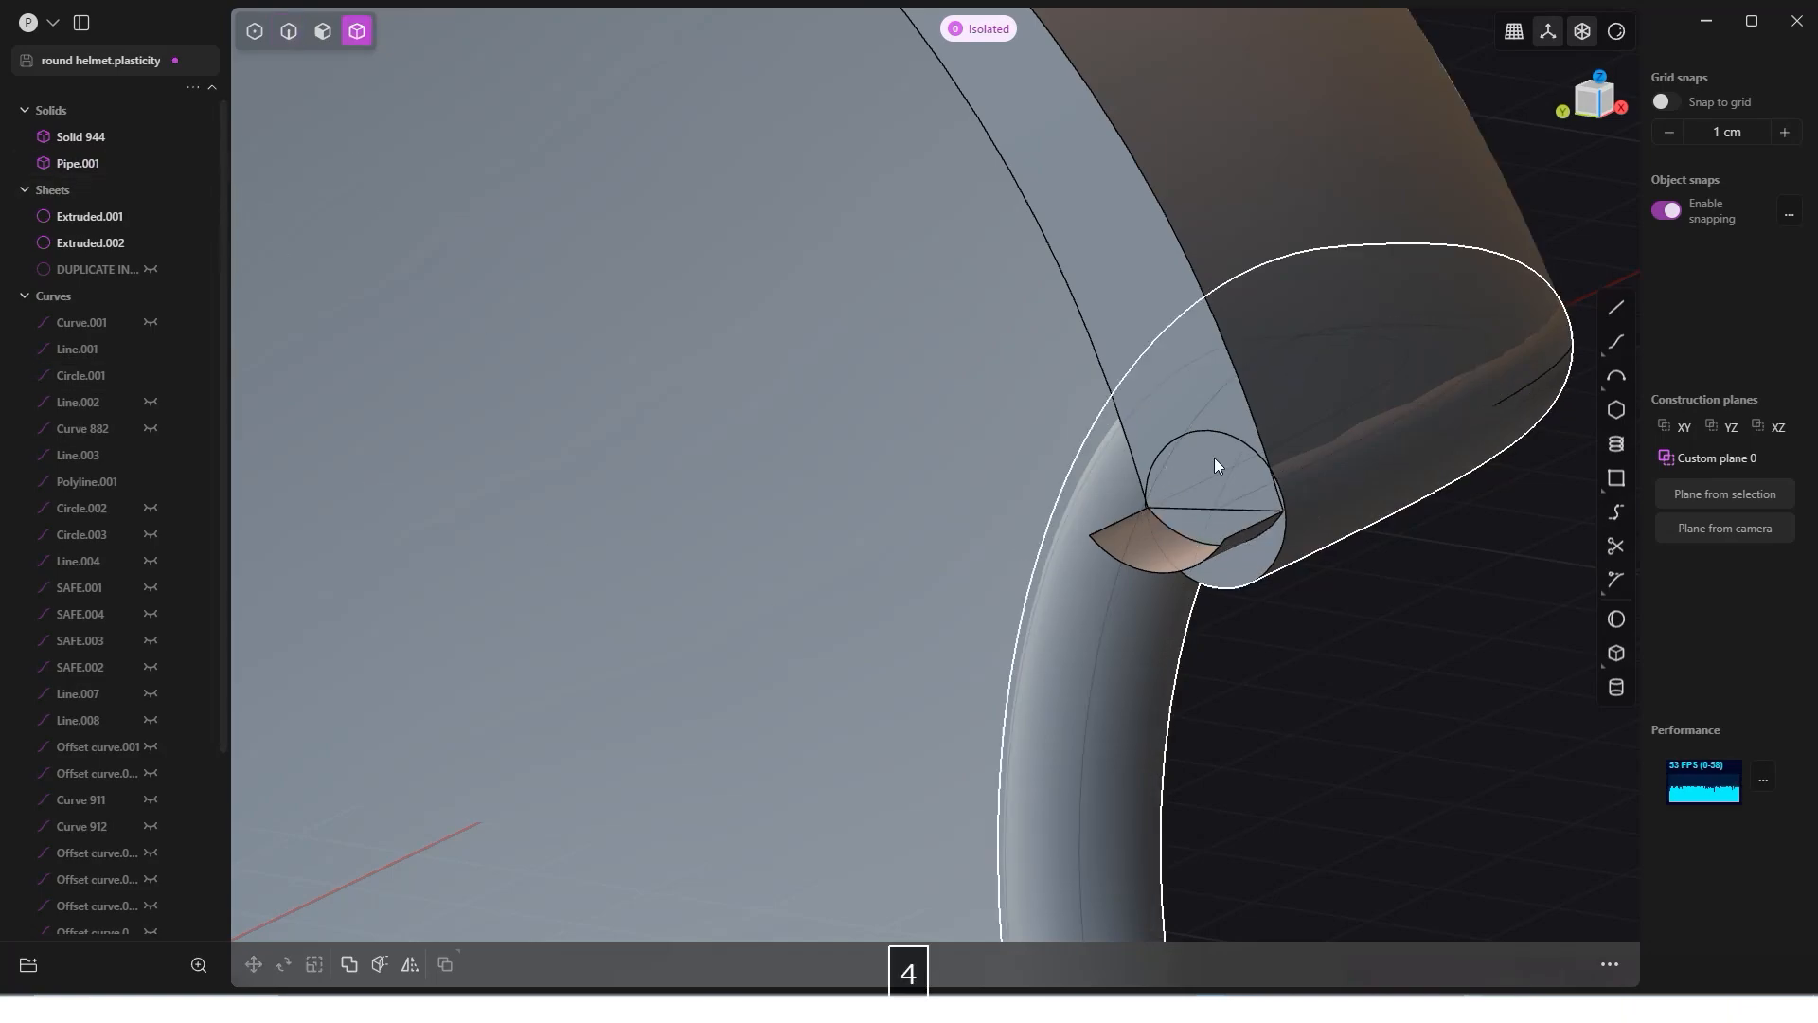
click(1308, 518)
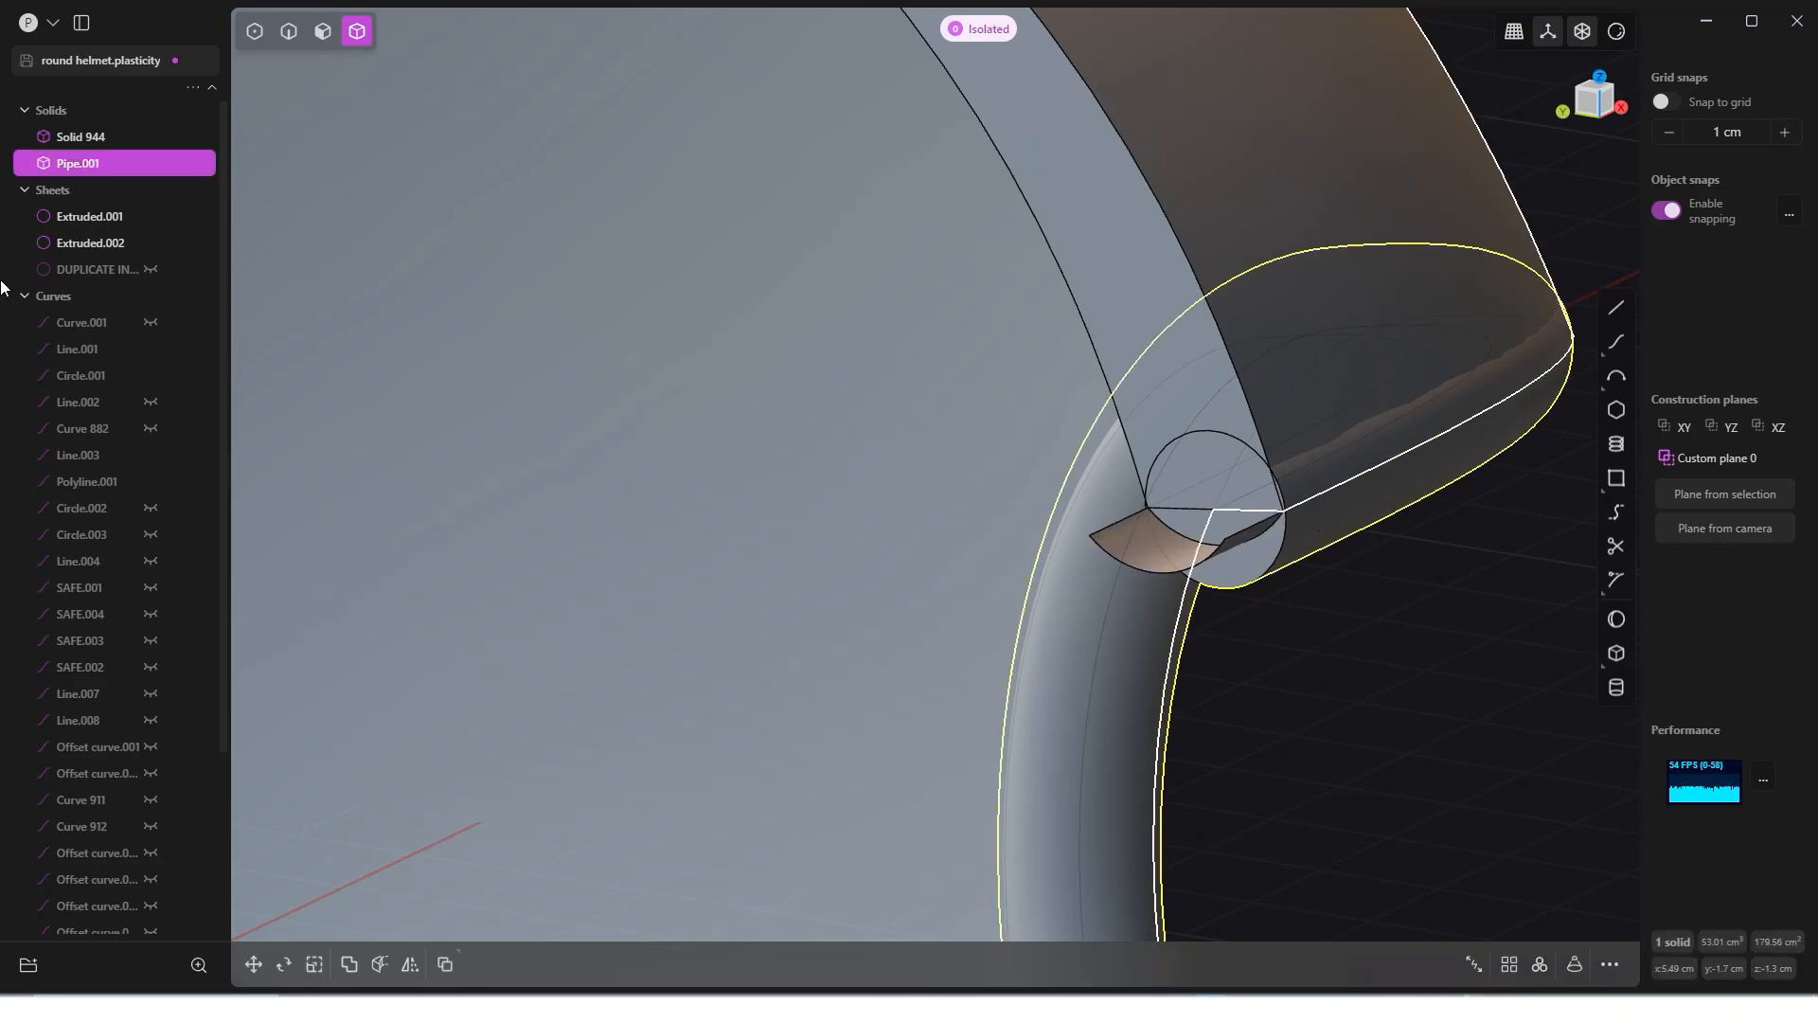
double_click(99, 161)
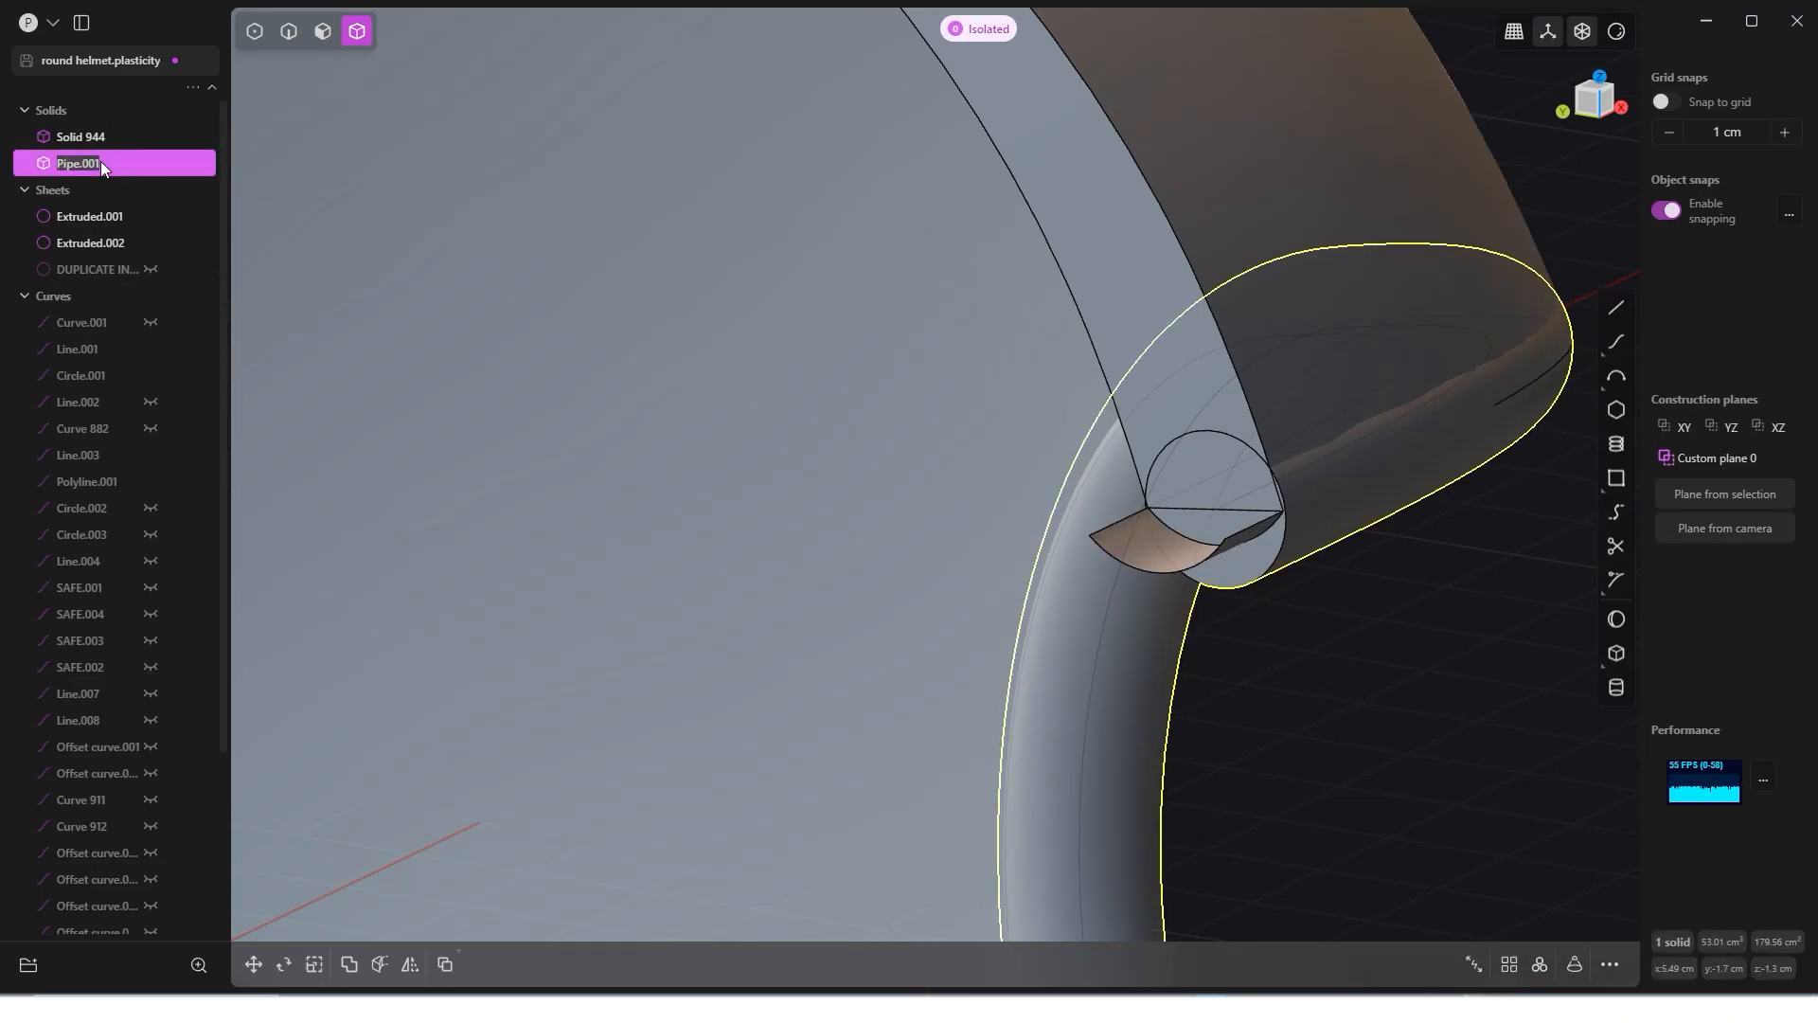
text(SEAL)
key(Return)
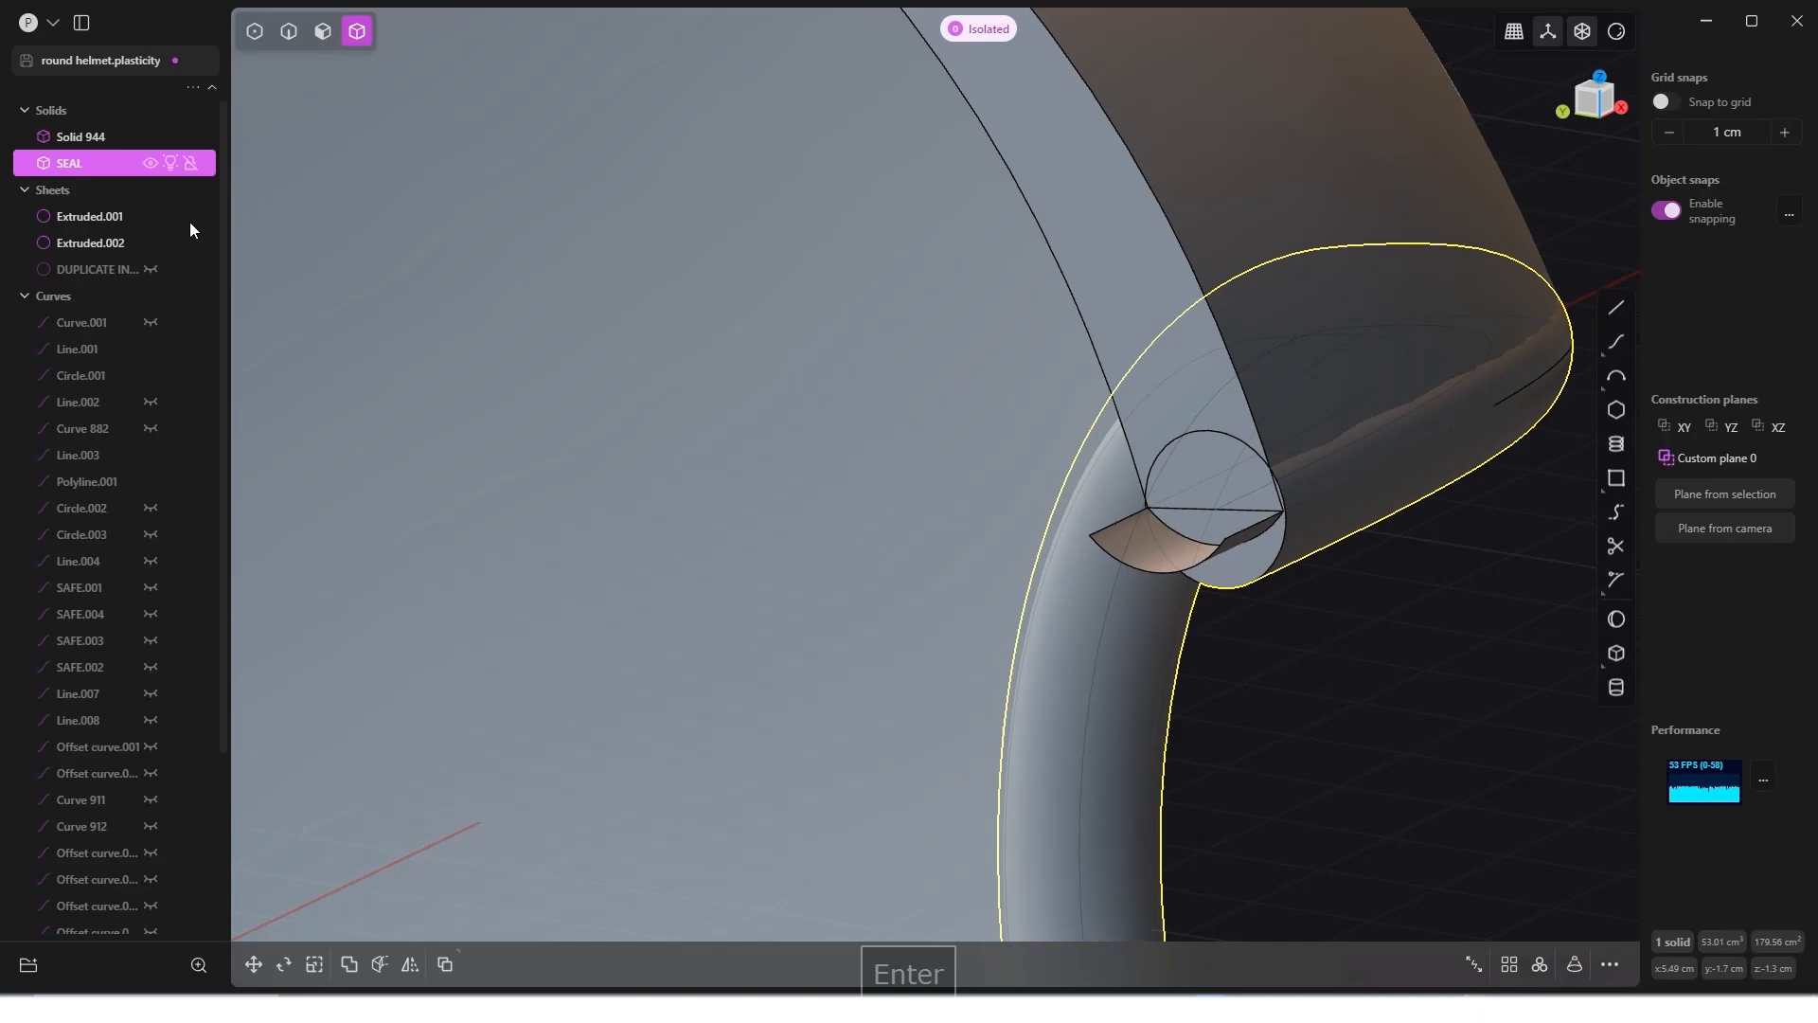
click(1312, 702)
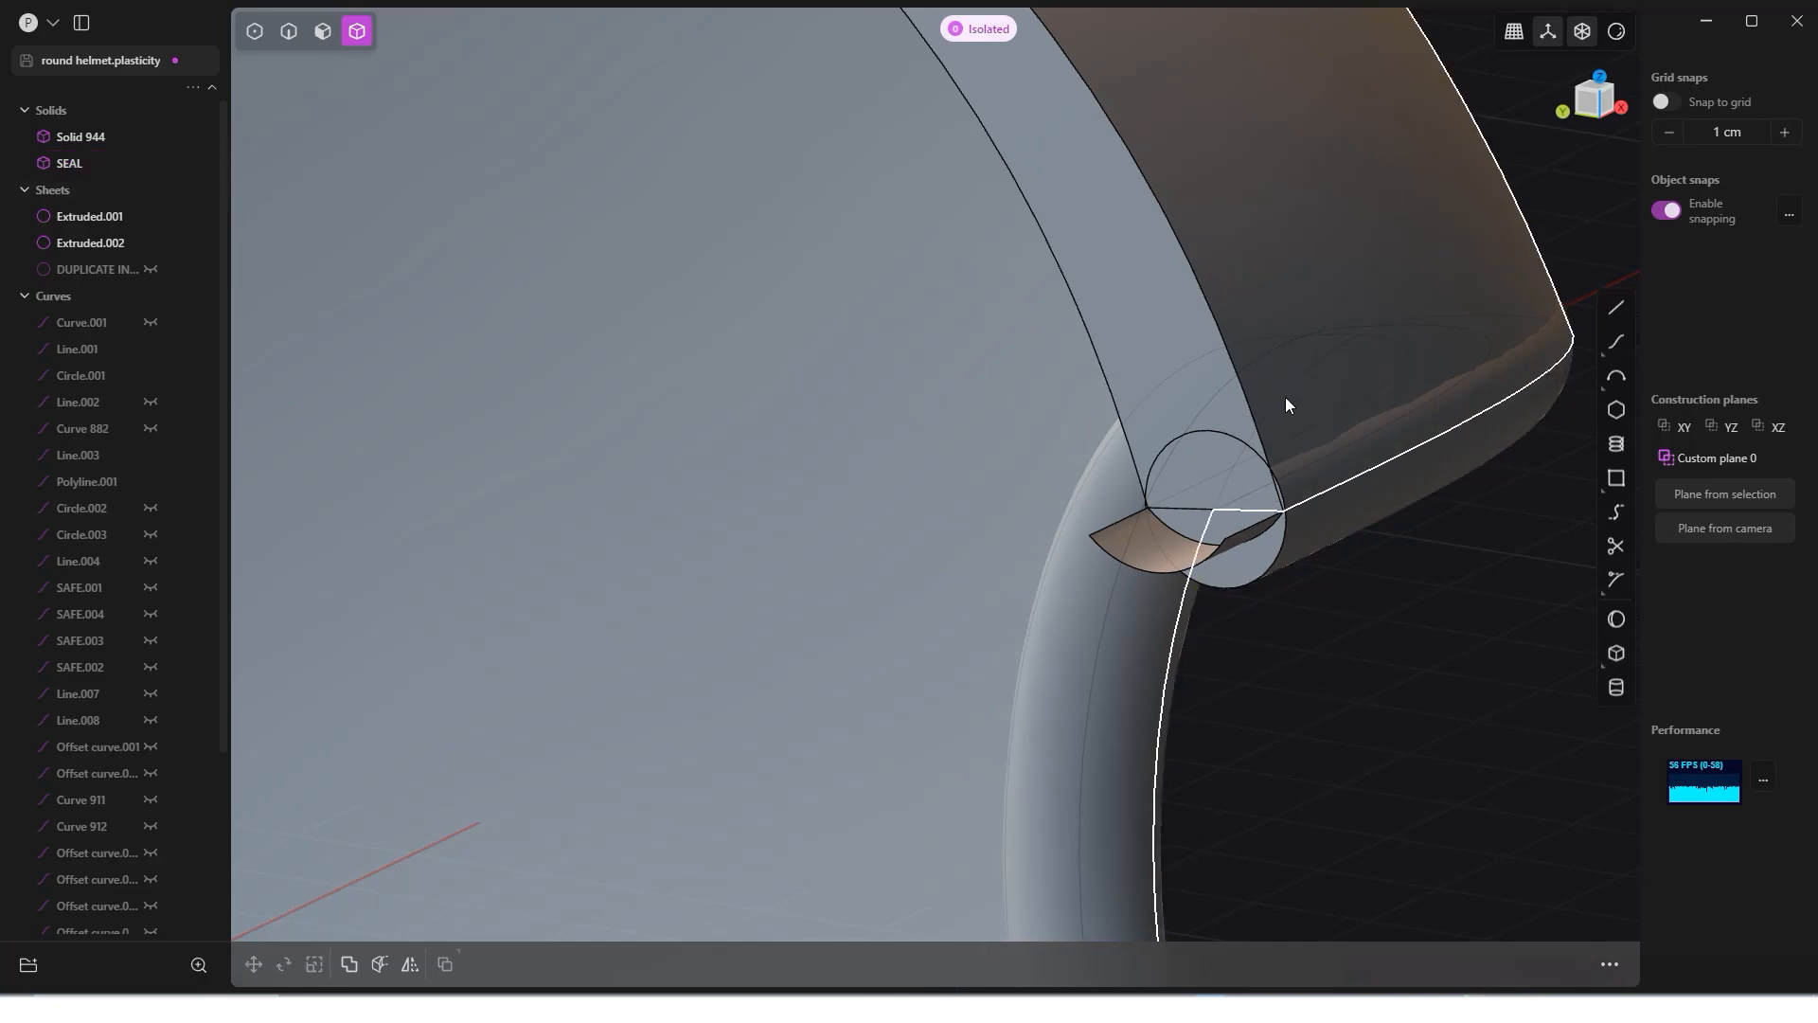
Step: Isolate the helmet shell solid so that the pipe and the extruded sheets are hidden
click(1279, 422)
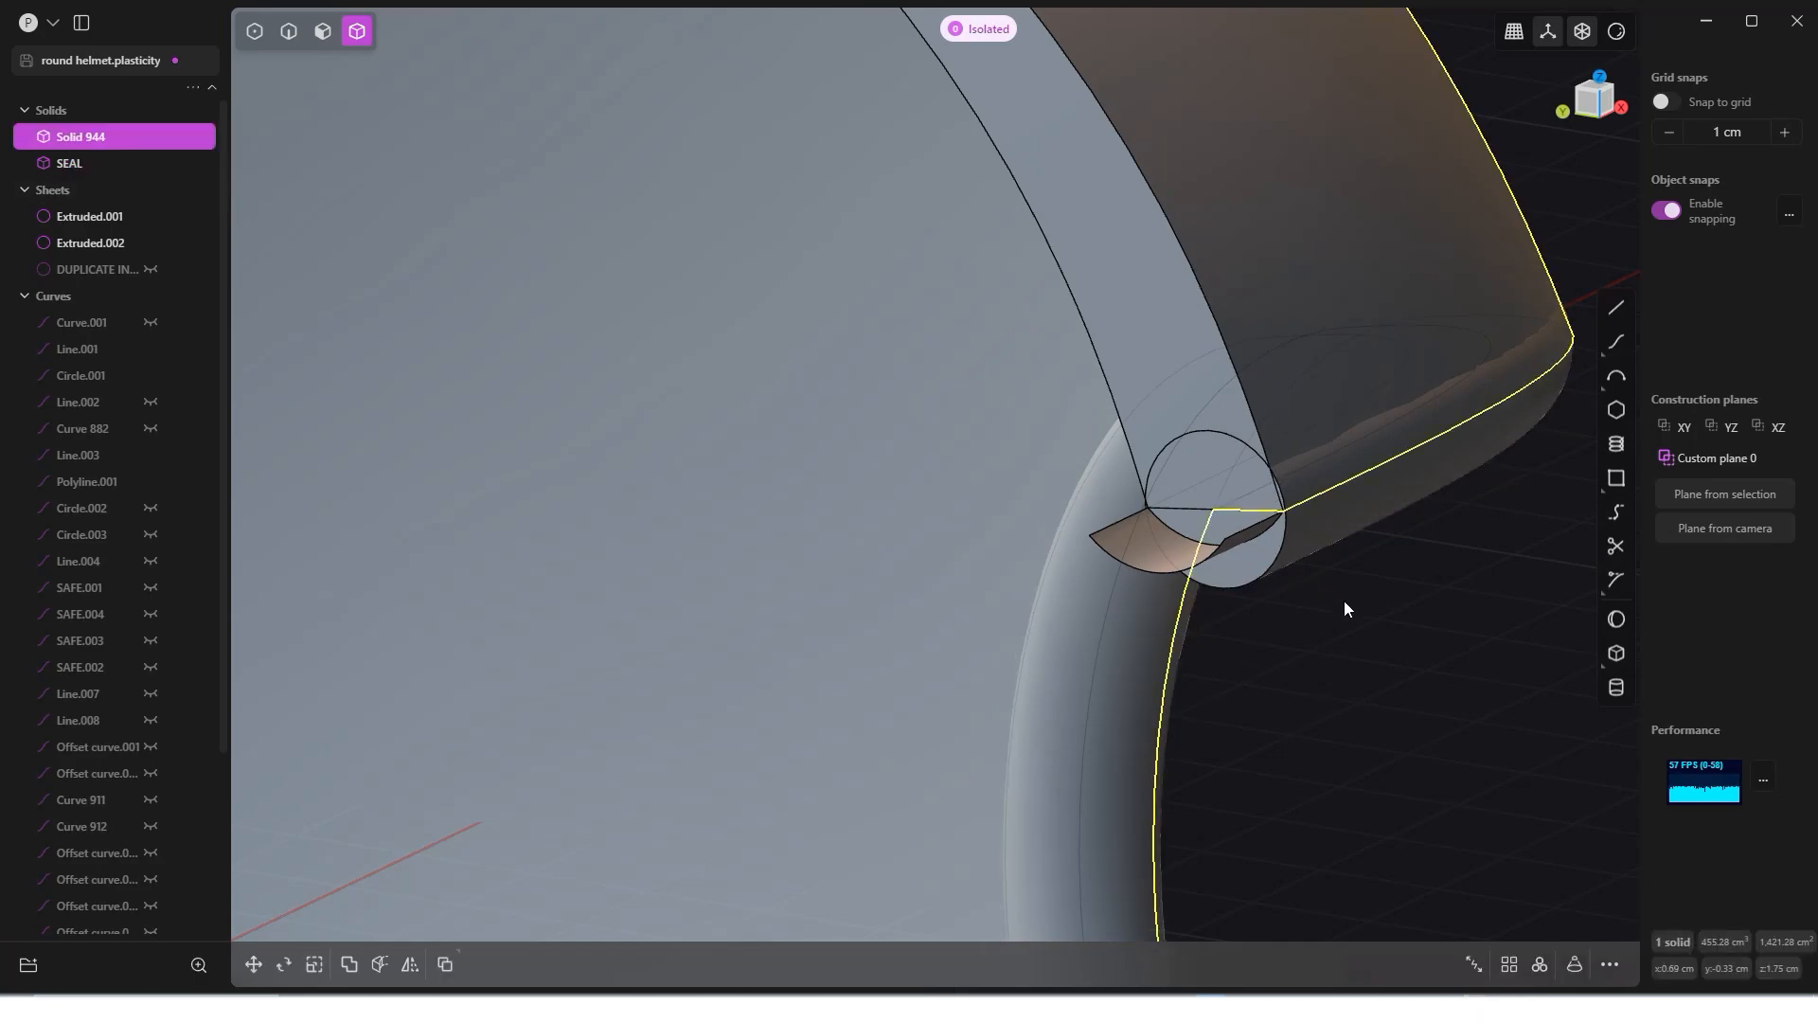
key(period)
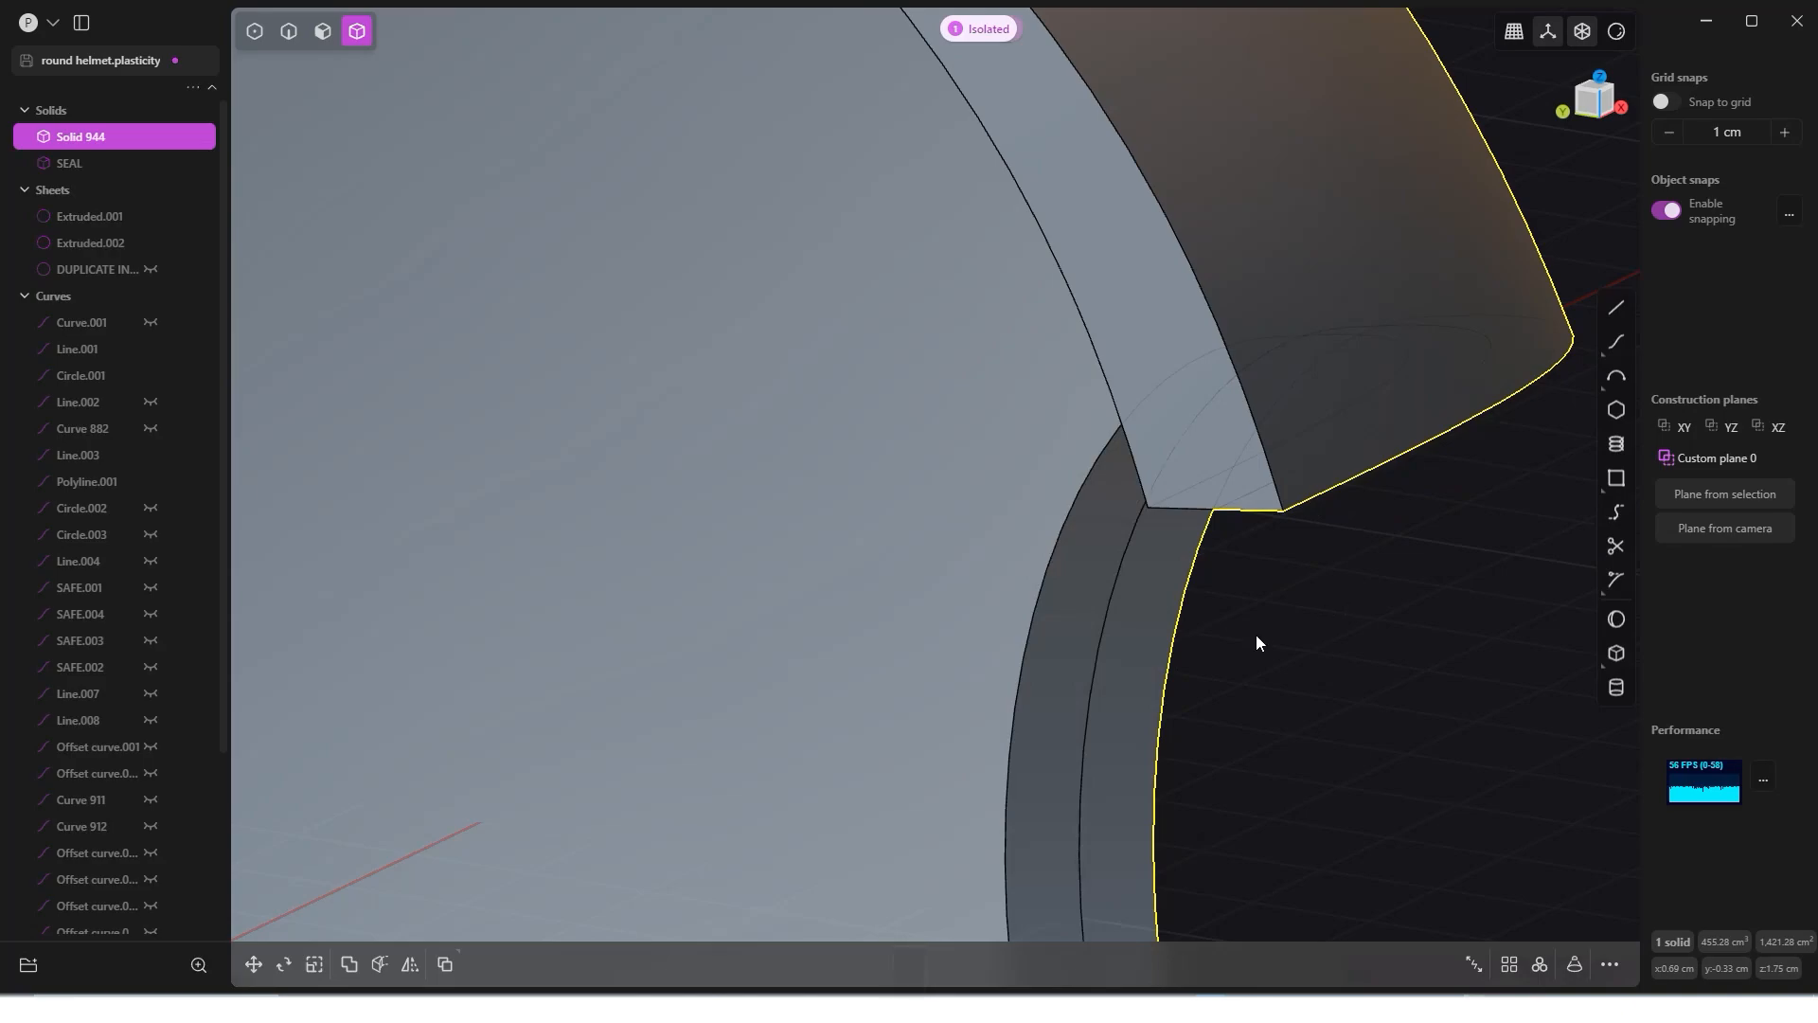
scroll(1252, 635, down, 4)
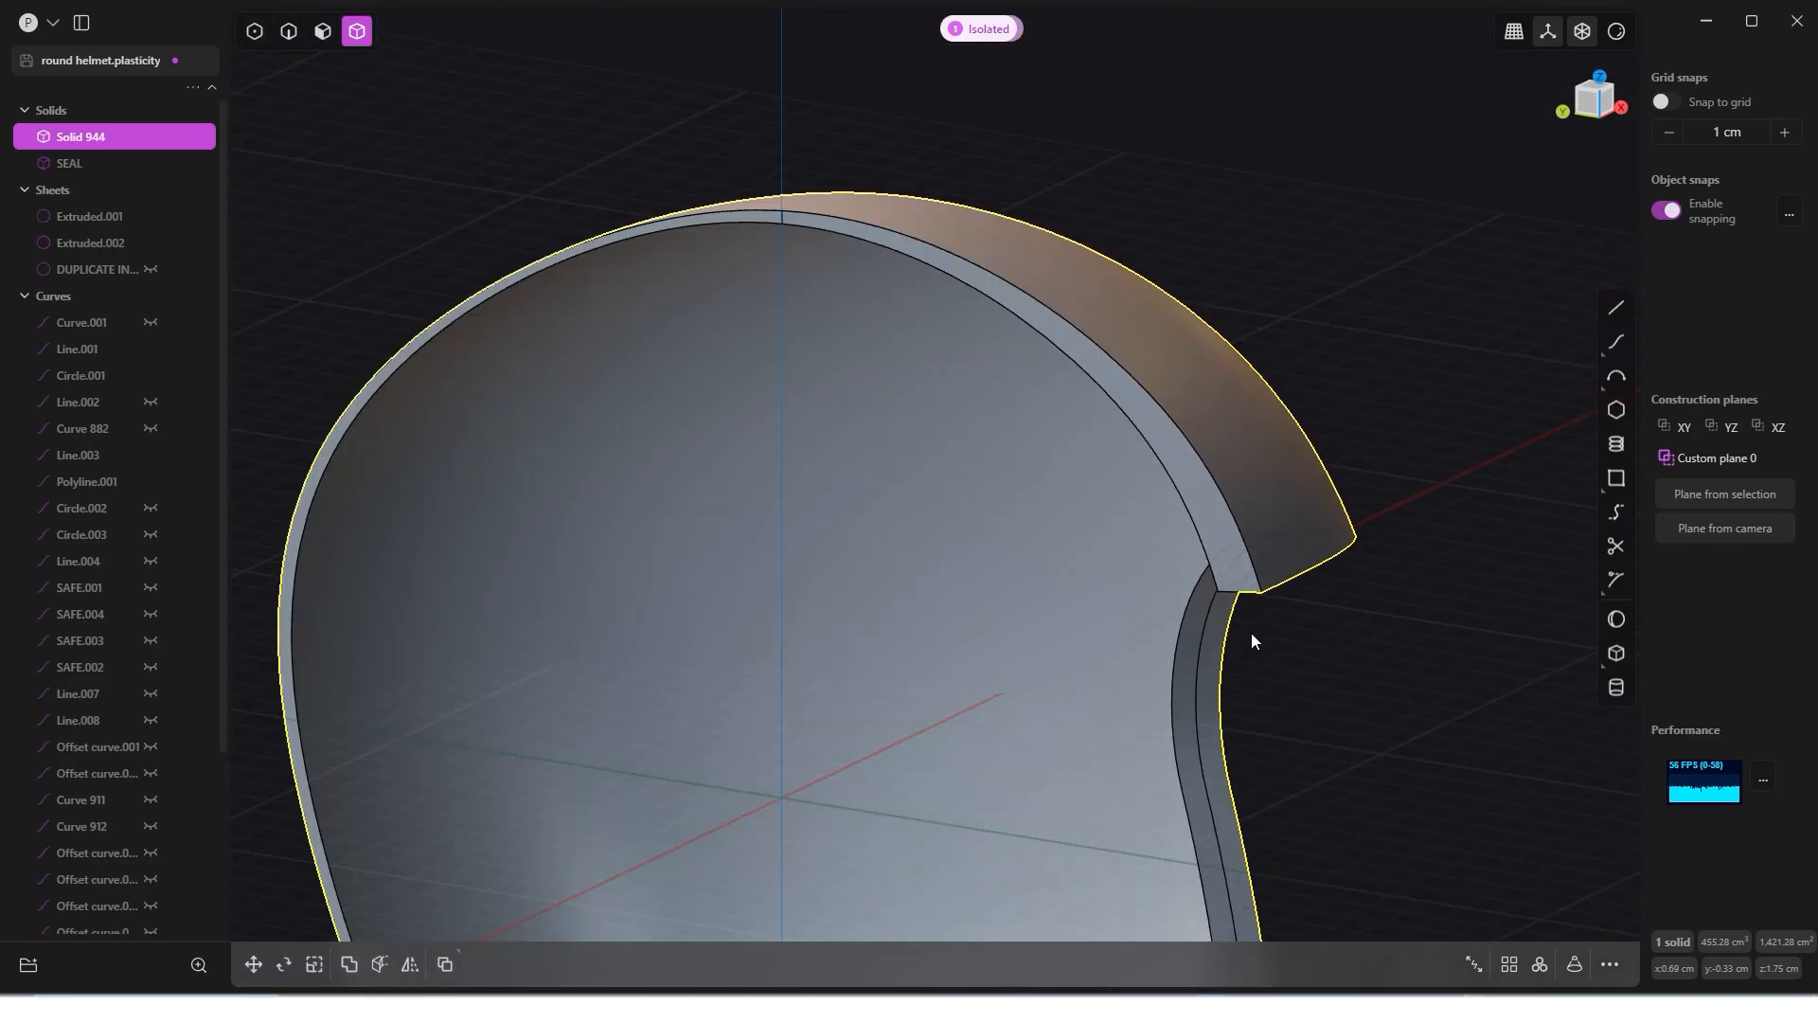
shift+middle_drag(1251, 632, 1242, 542)
scroll(1276, 573, up, 3)
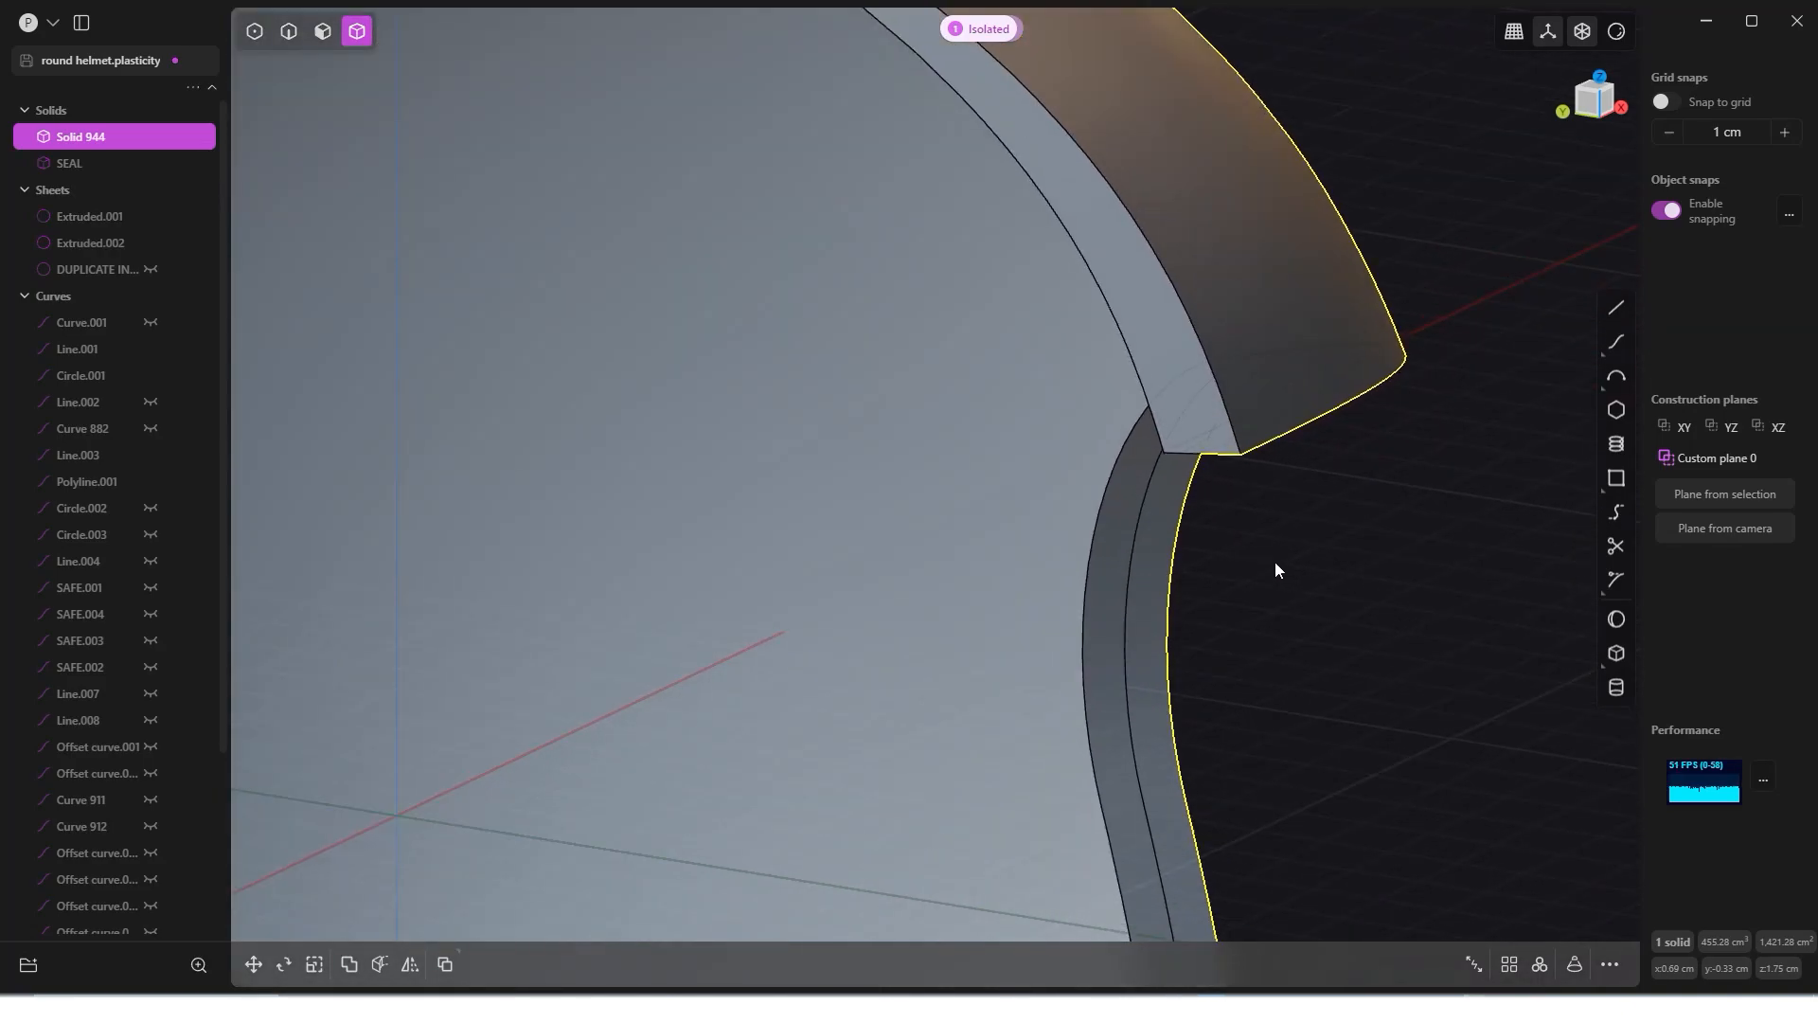
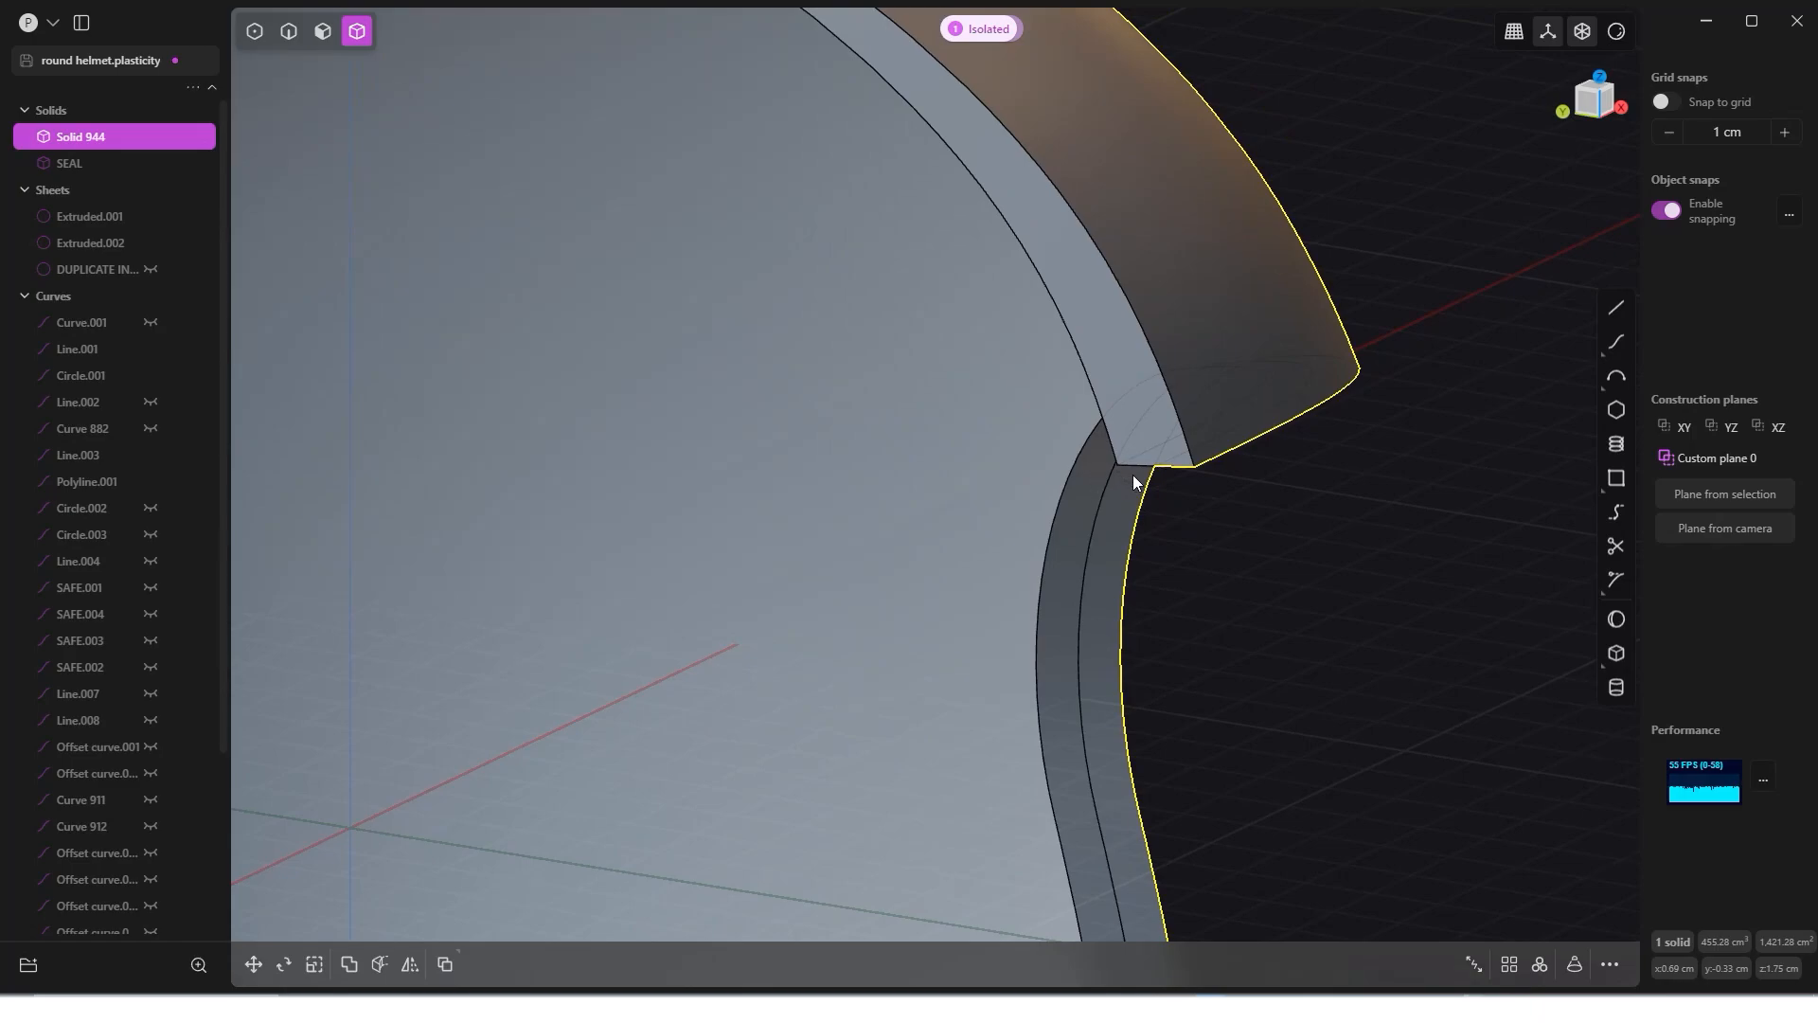
click(1178, 480)
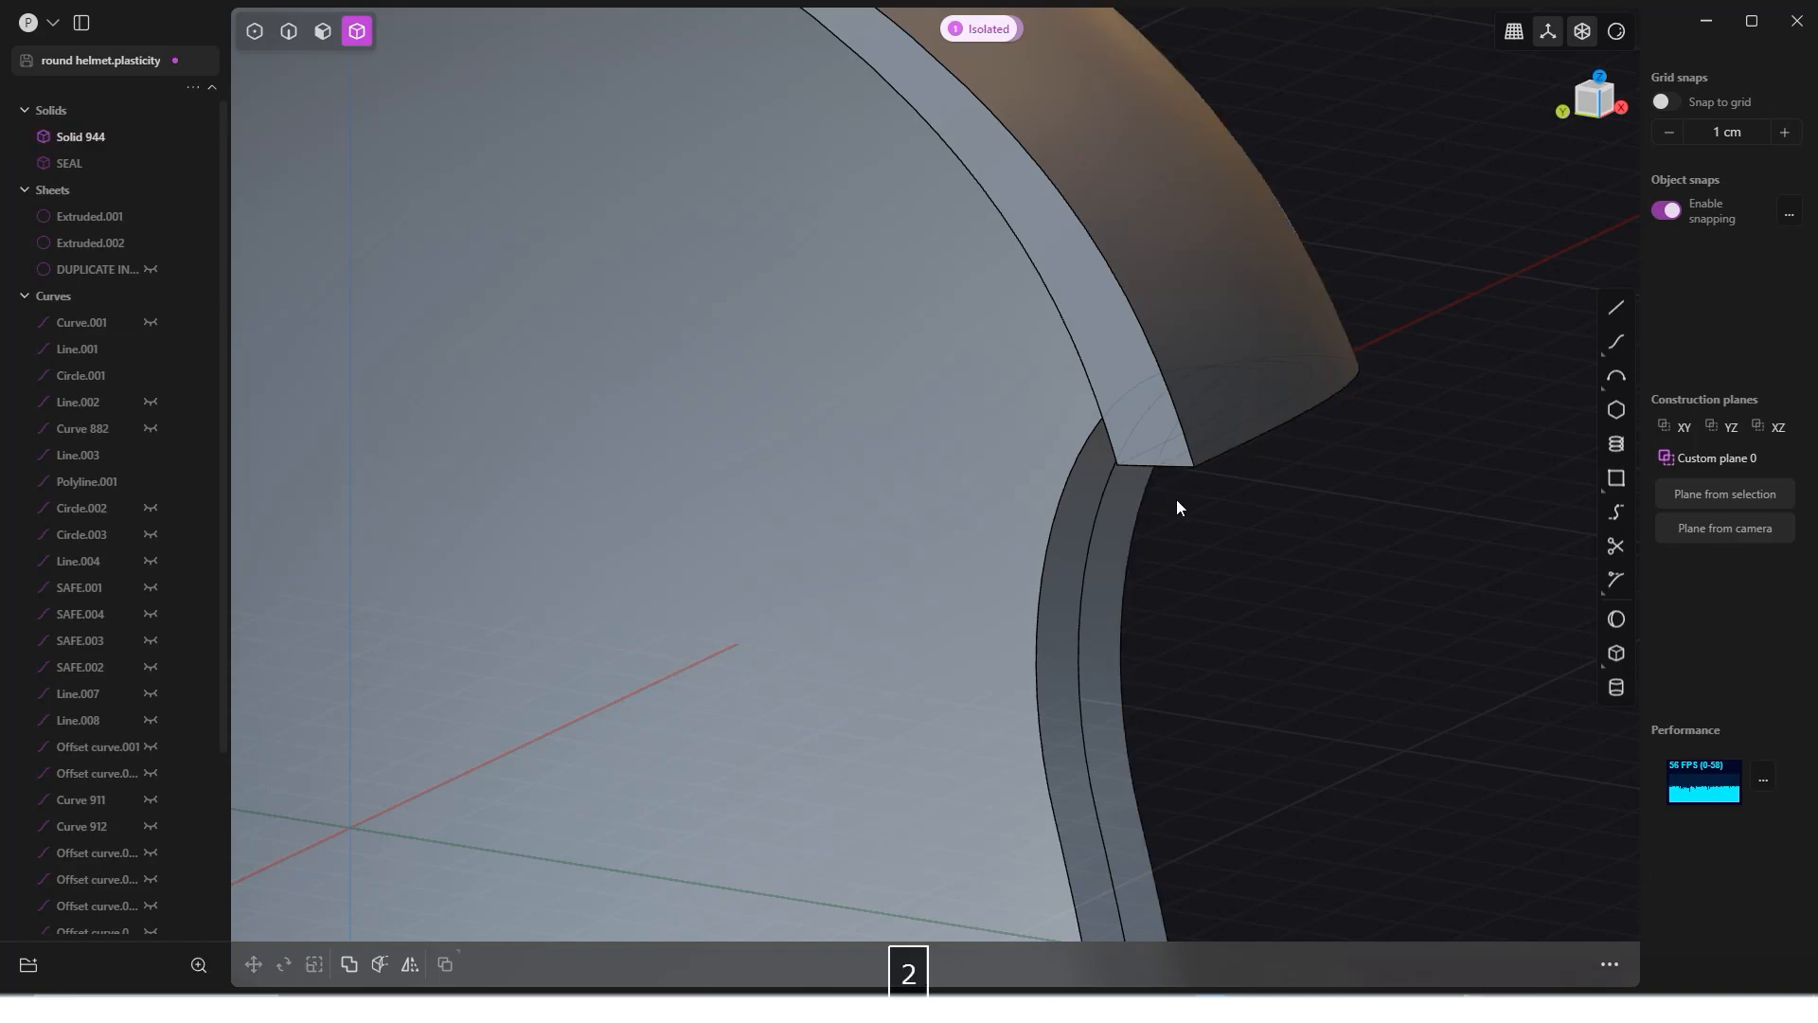
Step: Select the outer and inner tangent edge loops along the isolated helmet shell's face-opening and lower rim
key(2)
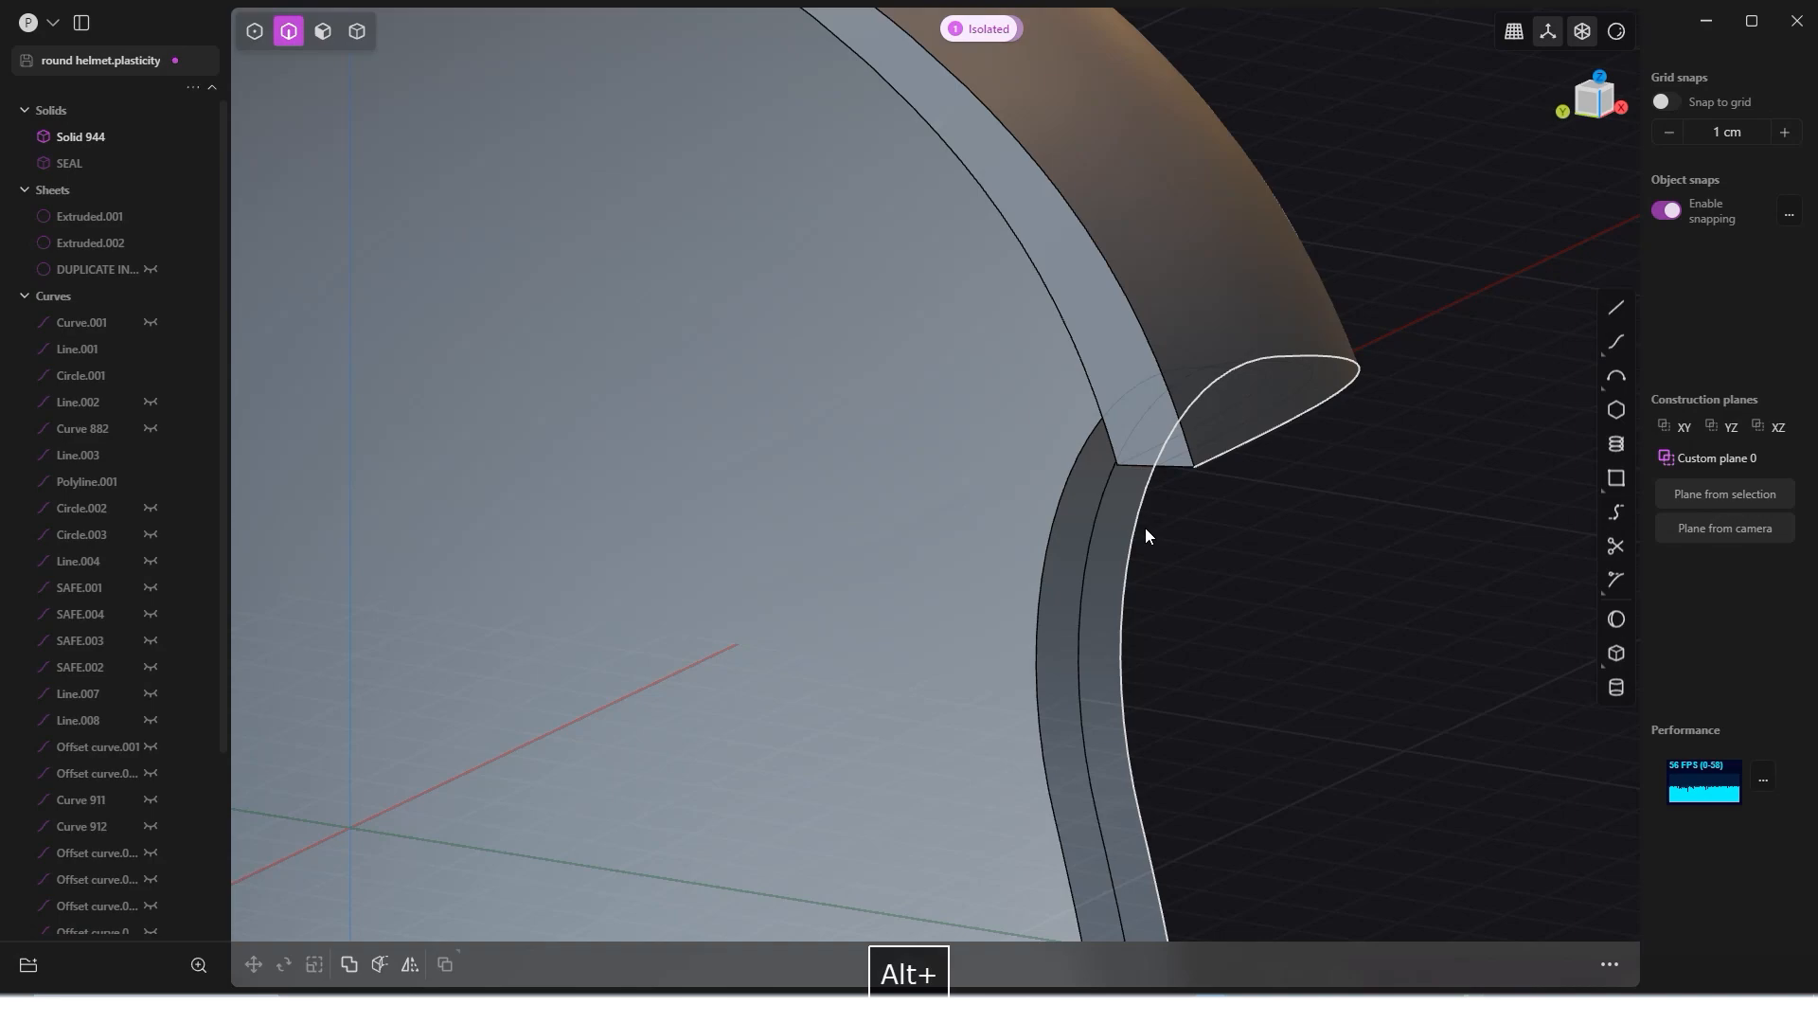
alt+click(1144, 526)
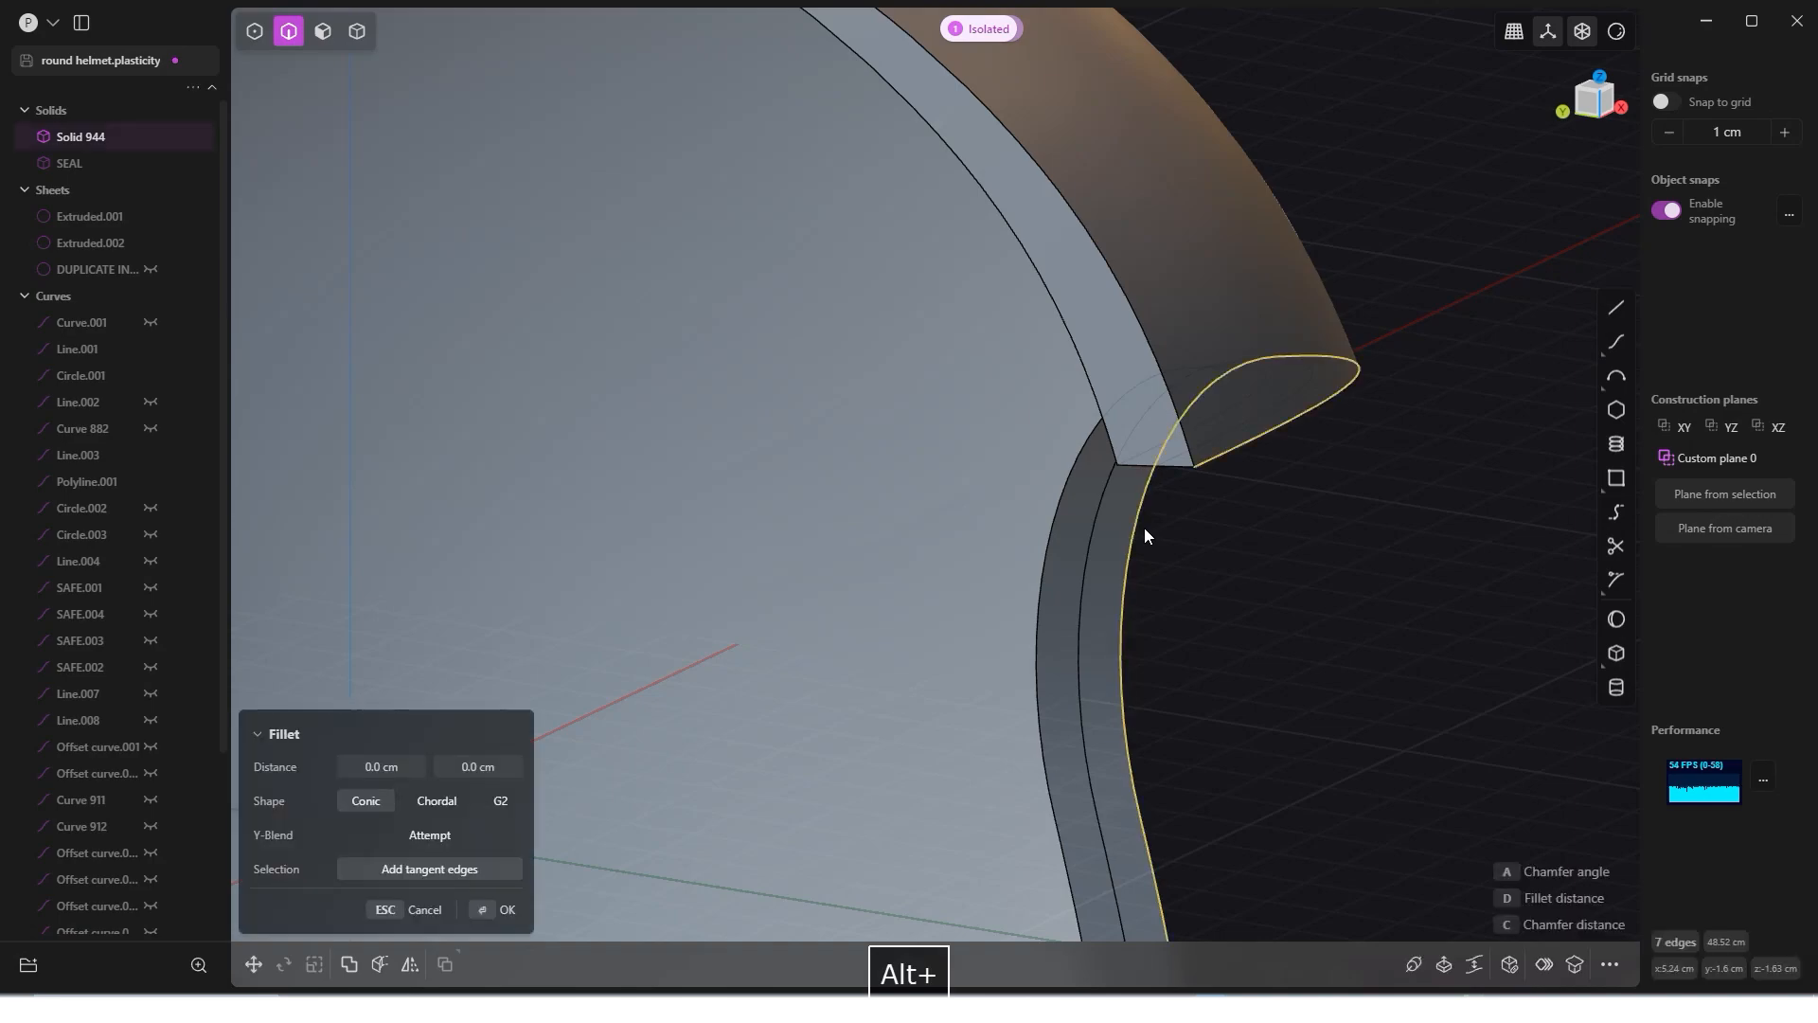
alt+shift+click(1059, 519)
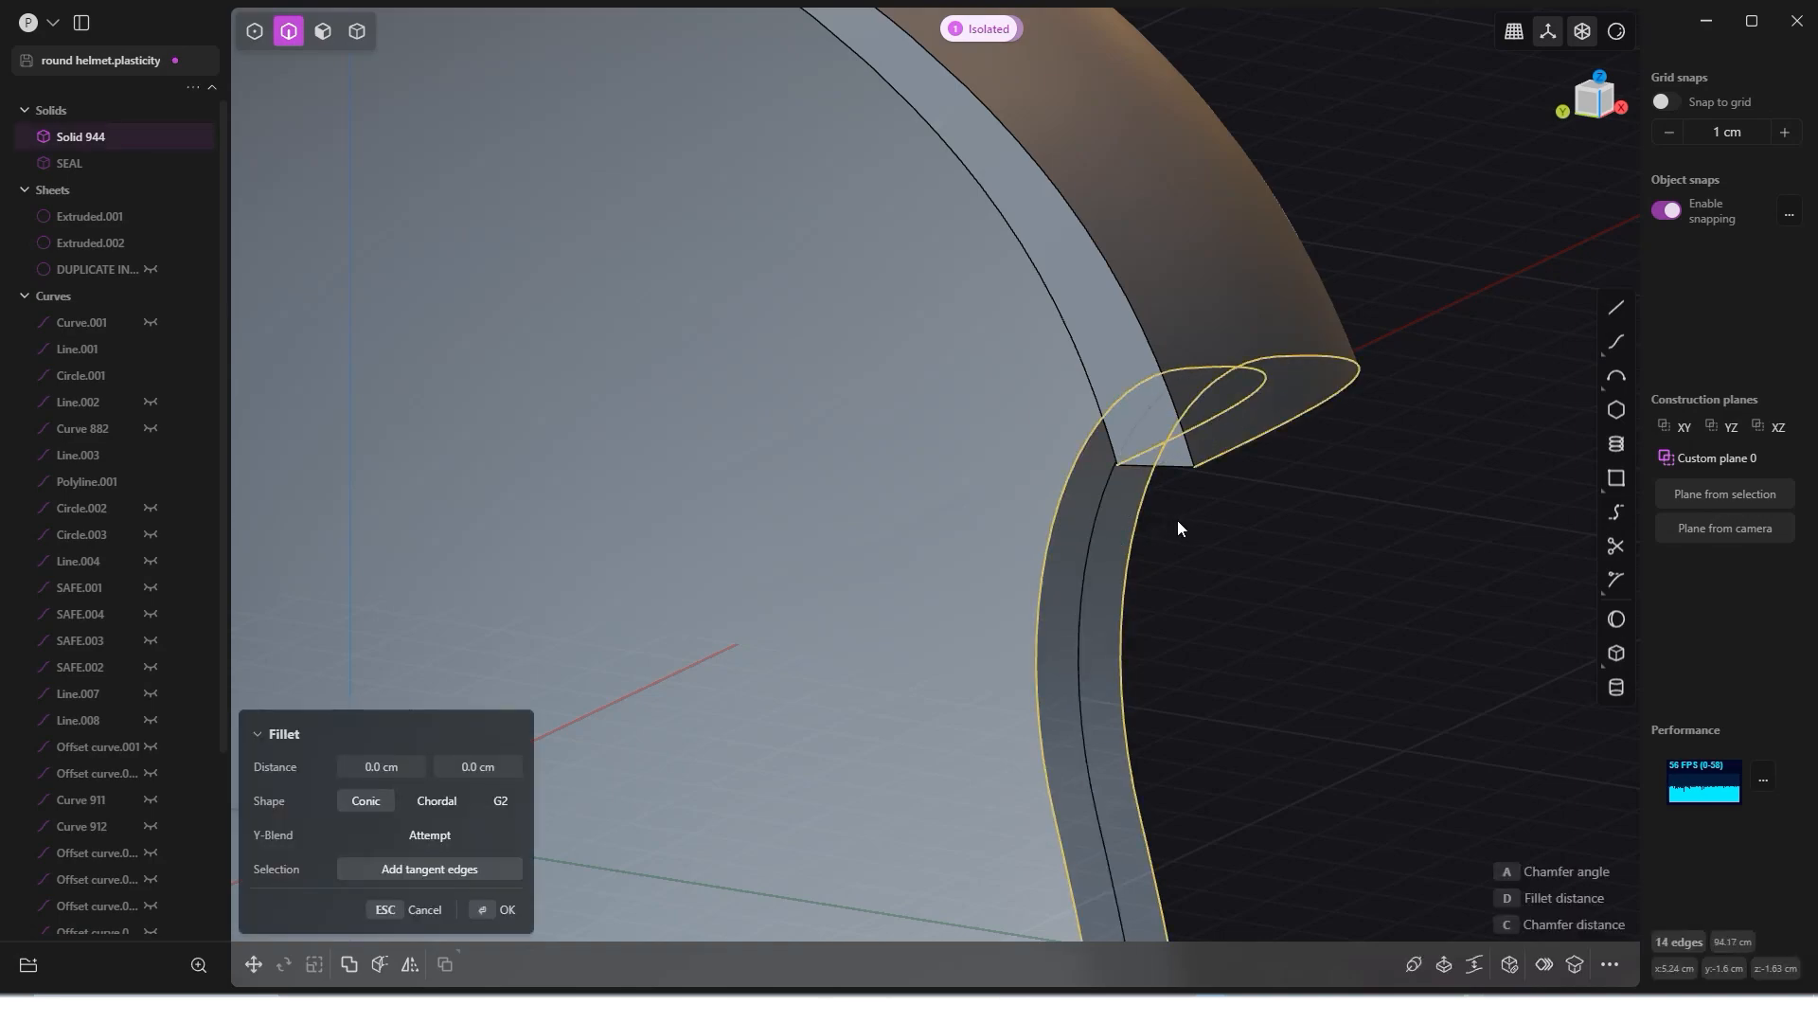
Step: Try a Fillet of about 0.073 cm on the selected outer and inner rim edges
key(b)
scroll(1186, 514, down, 3)
right_drag(1036, 403, 814, 81)
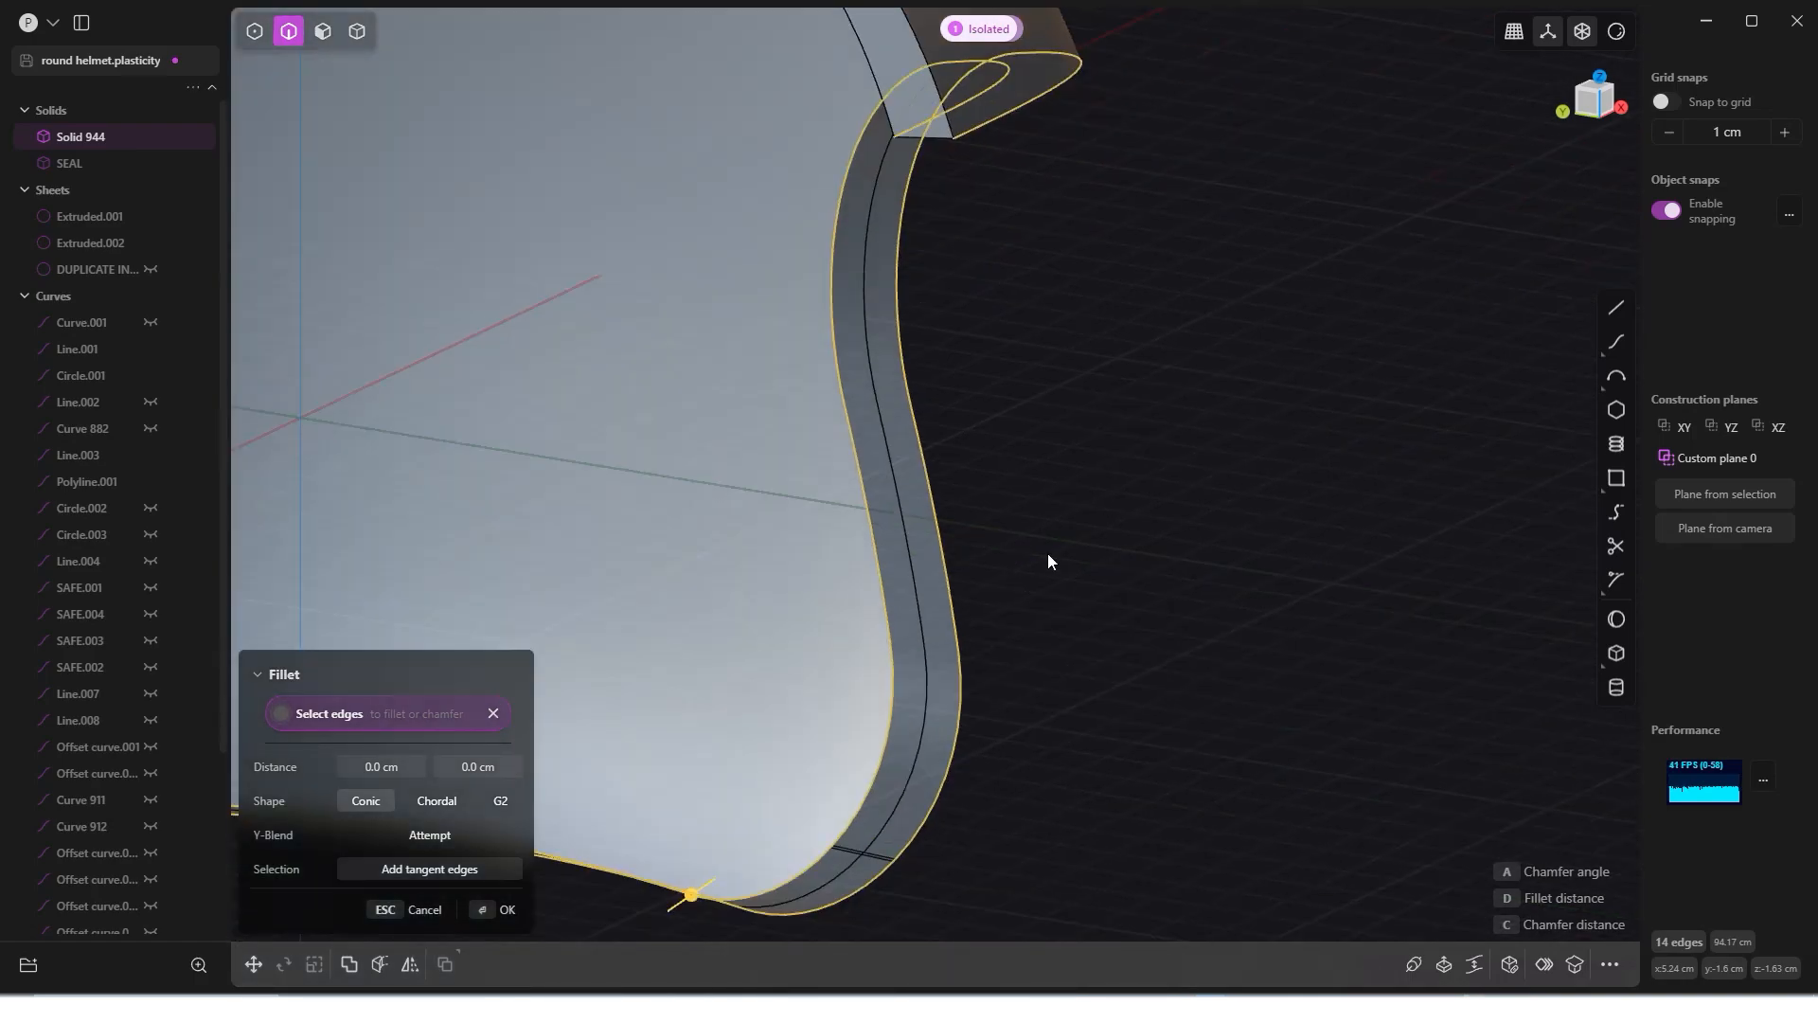
right_drag(922, 678, 1109, 549)
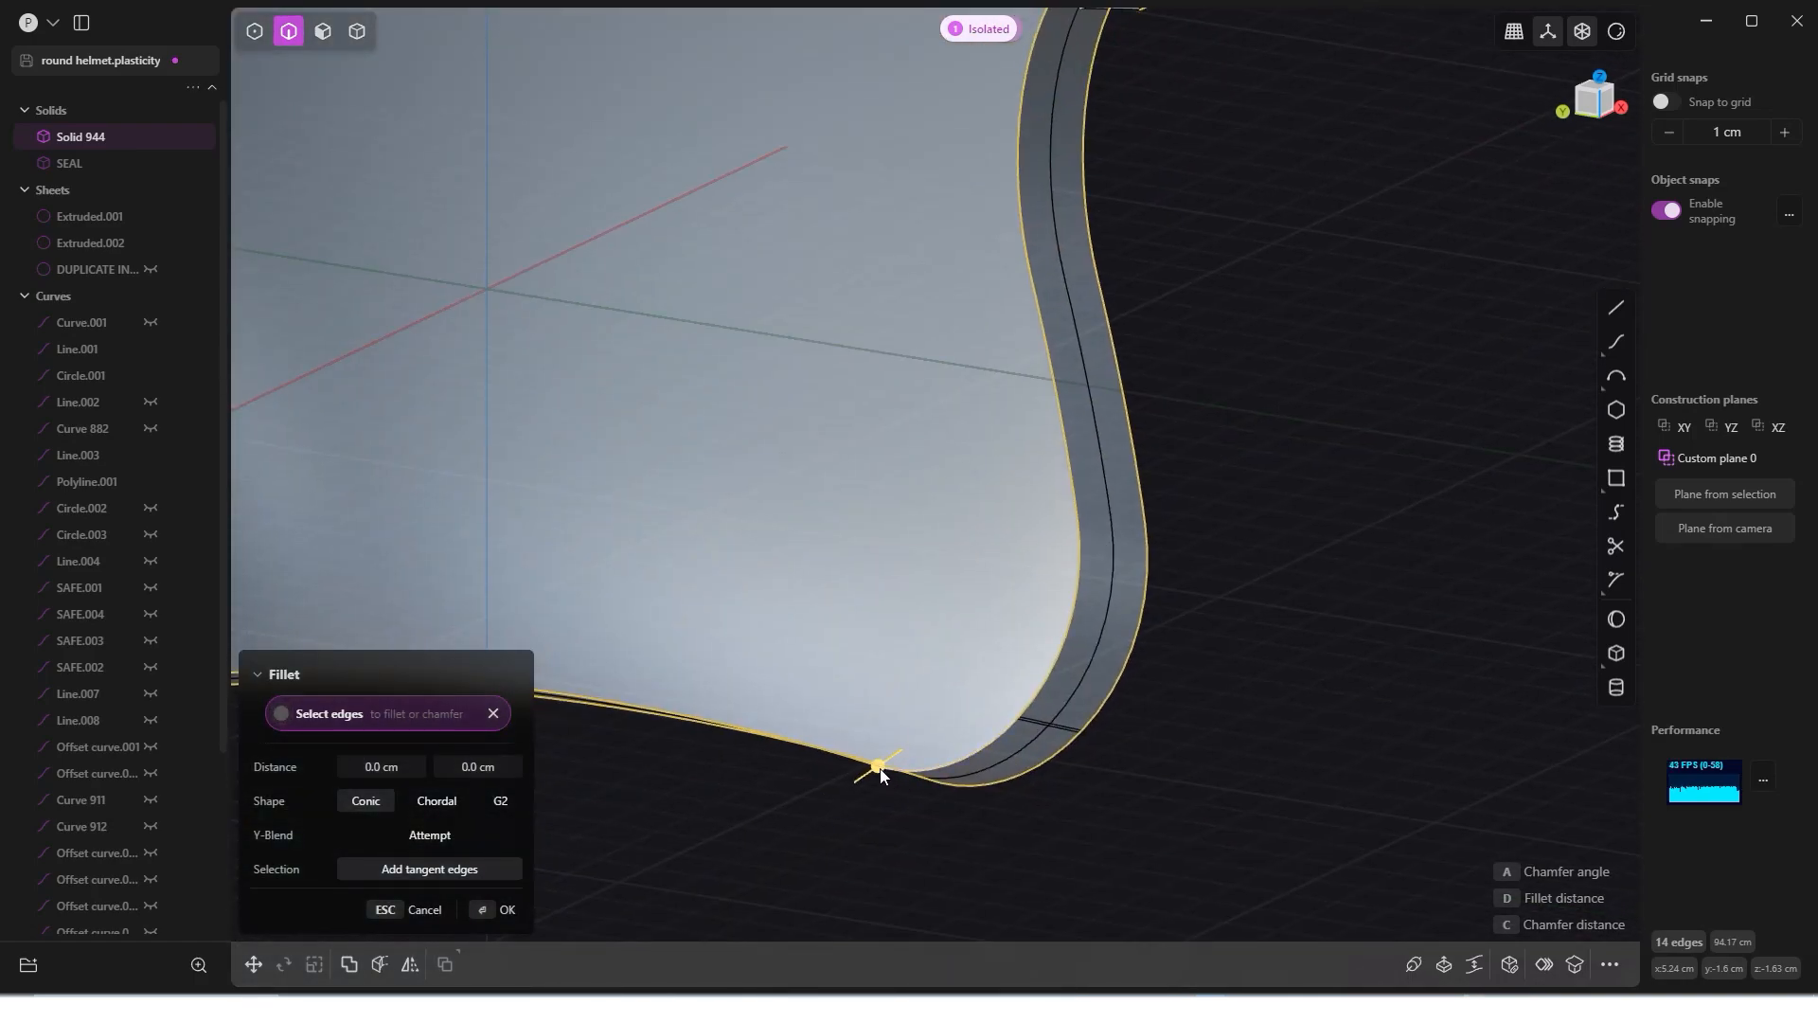
drag(880, 774, 875, 786)
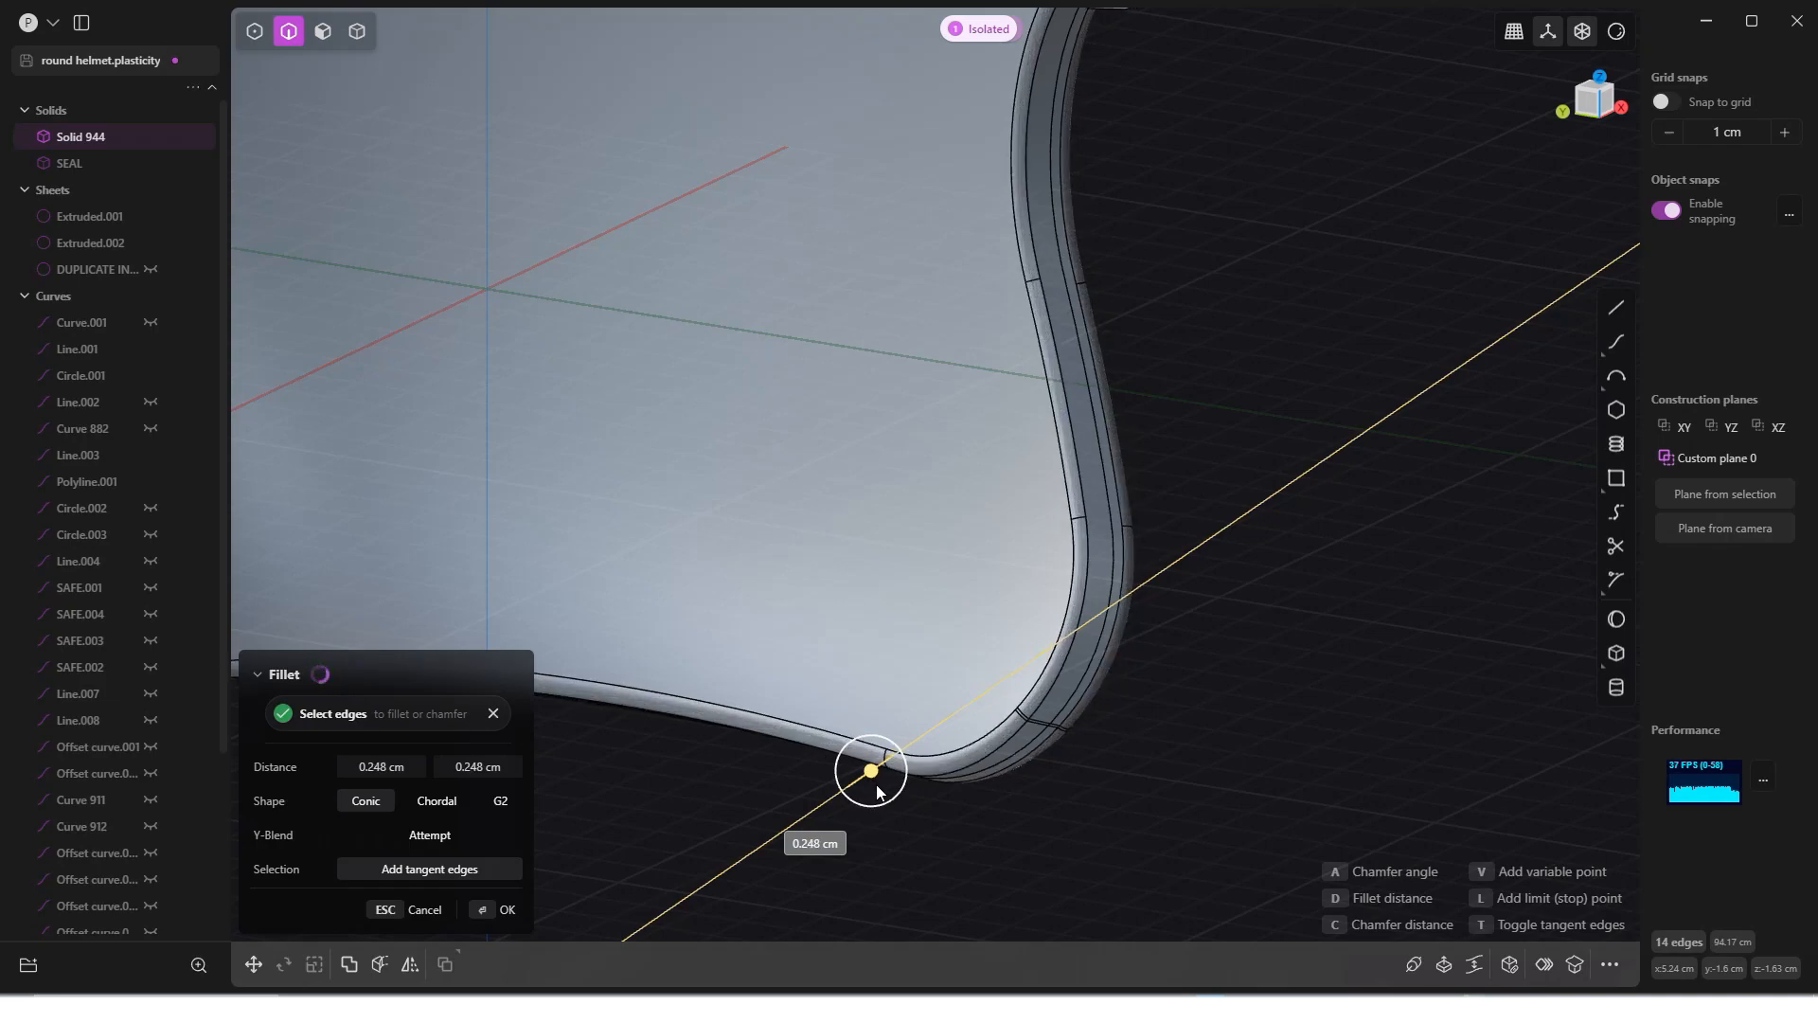
drag(876, 792, 877, 787)
mouse_move(1013, 774)
middle_down()
mouse_move(928, 756)
mouse_move(1030, 758)
middle_up()
drag(1029, 755, 1034, 748)
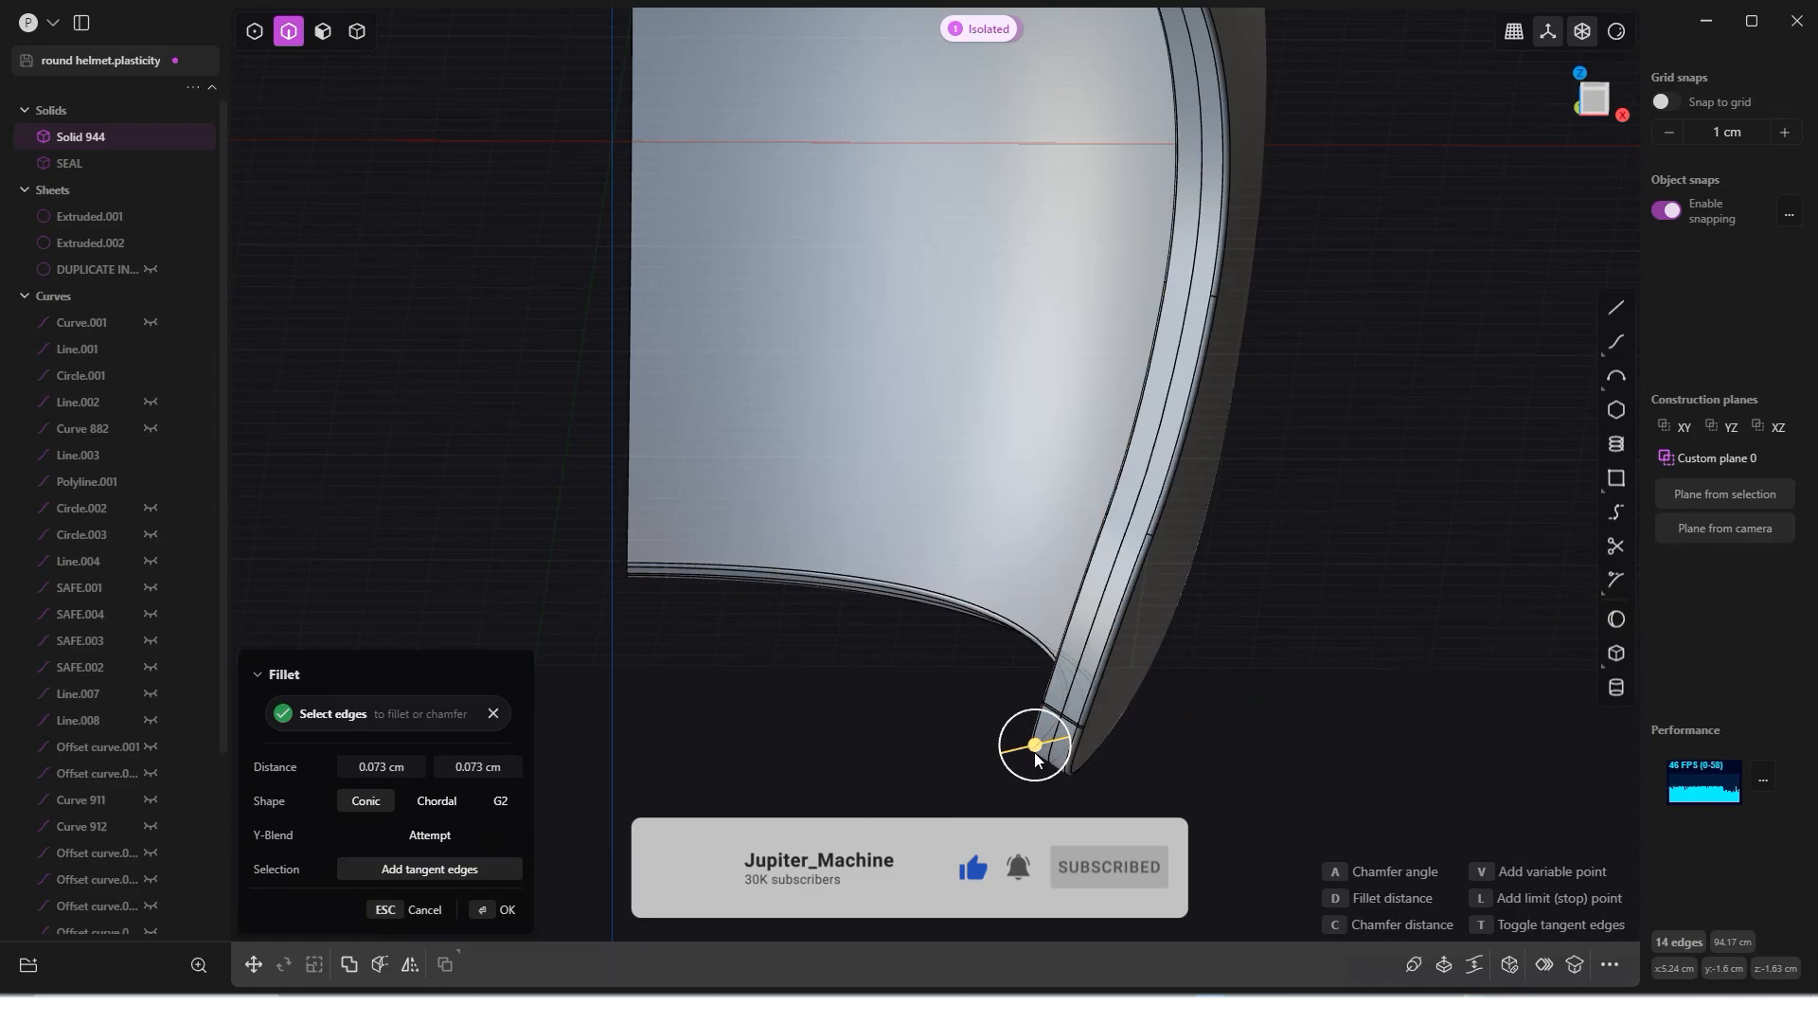
Step: Check the fillet around the lower rim corner, apply it at about 0.051 cm, and undo it
scroll(1028, 756, up, 5)
scroll(1024, 752, up, 5)
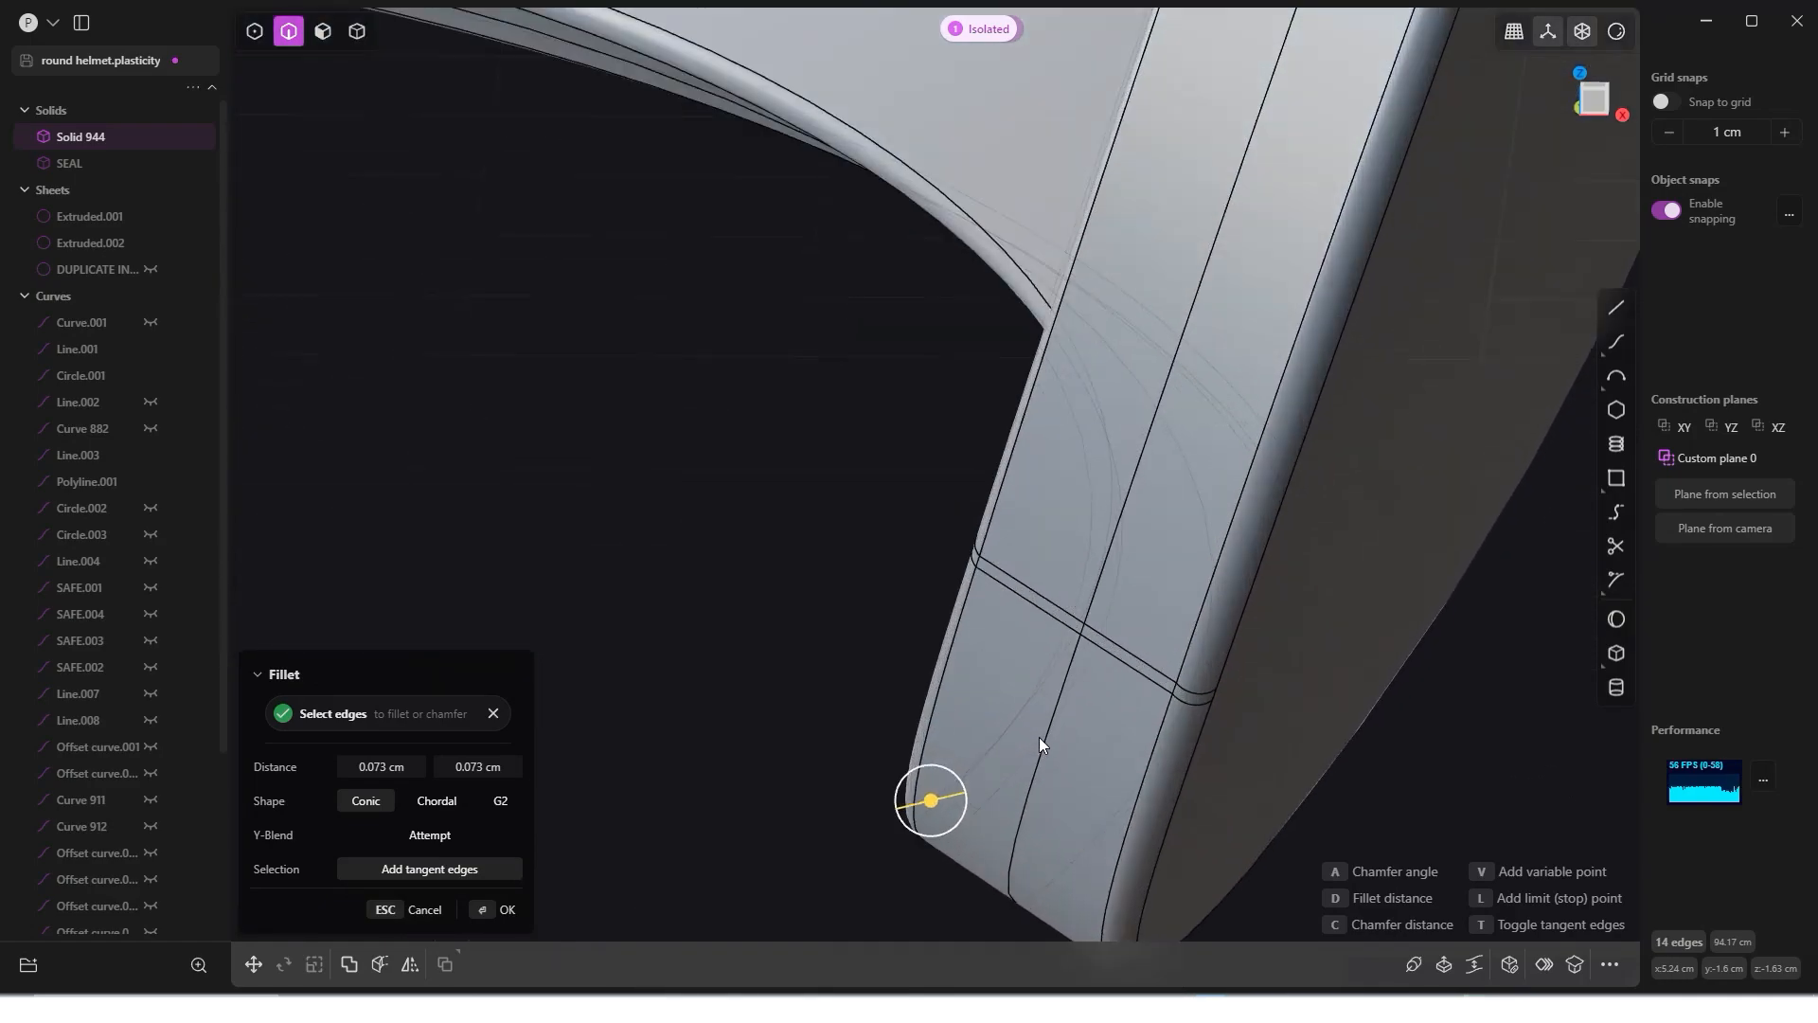
middle_drag(1038, 744, 1207, 742)
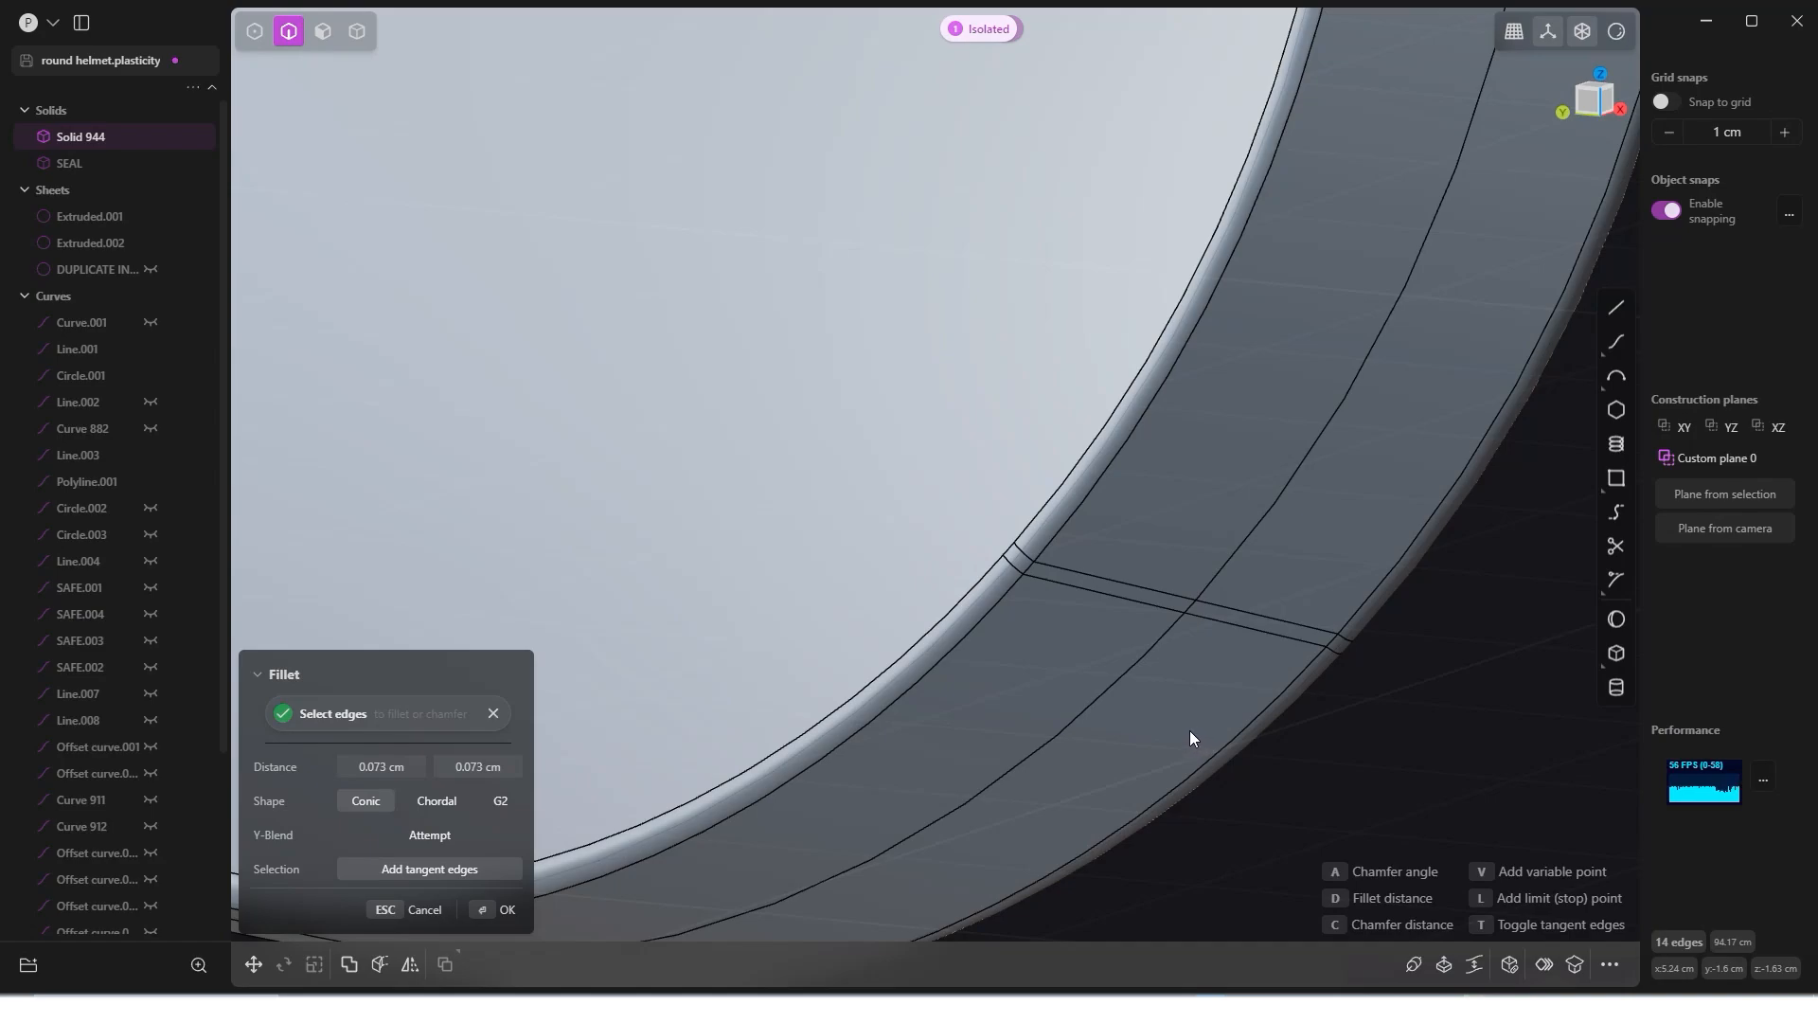
middle_drag(1190, 730, 923, 703)
scroll(958, 765, up, 1)
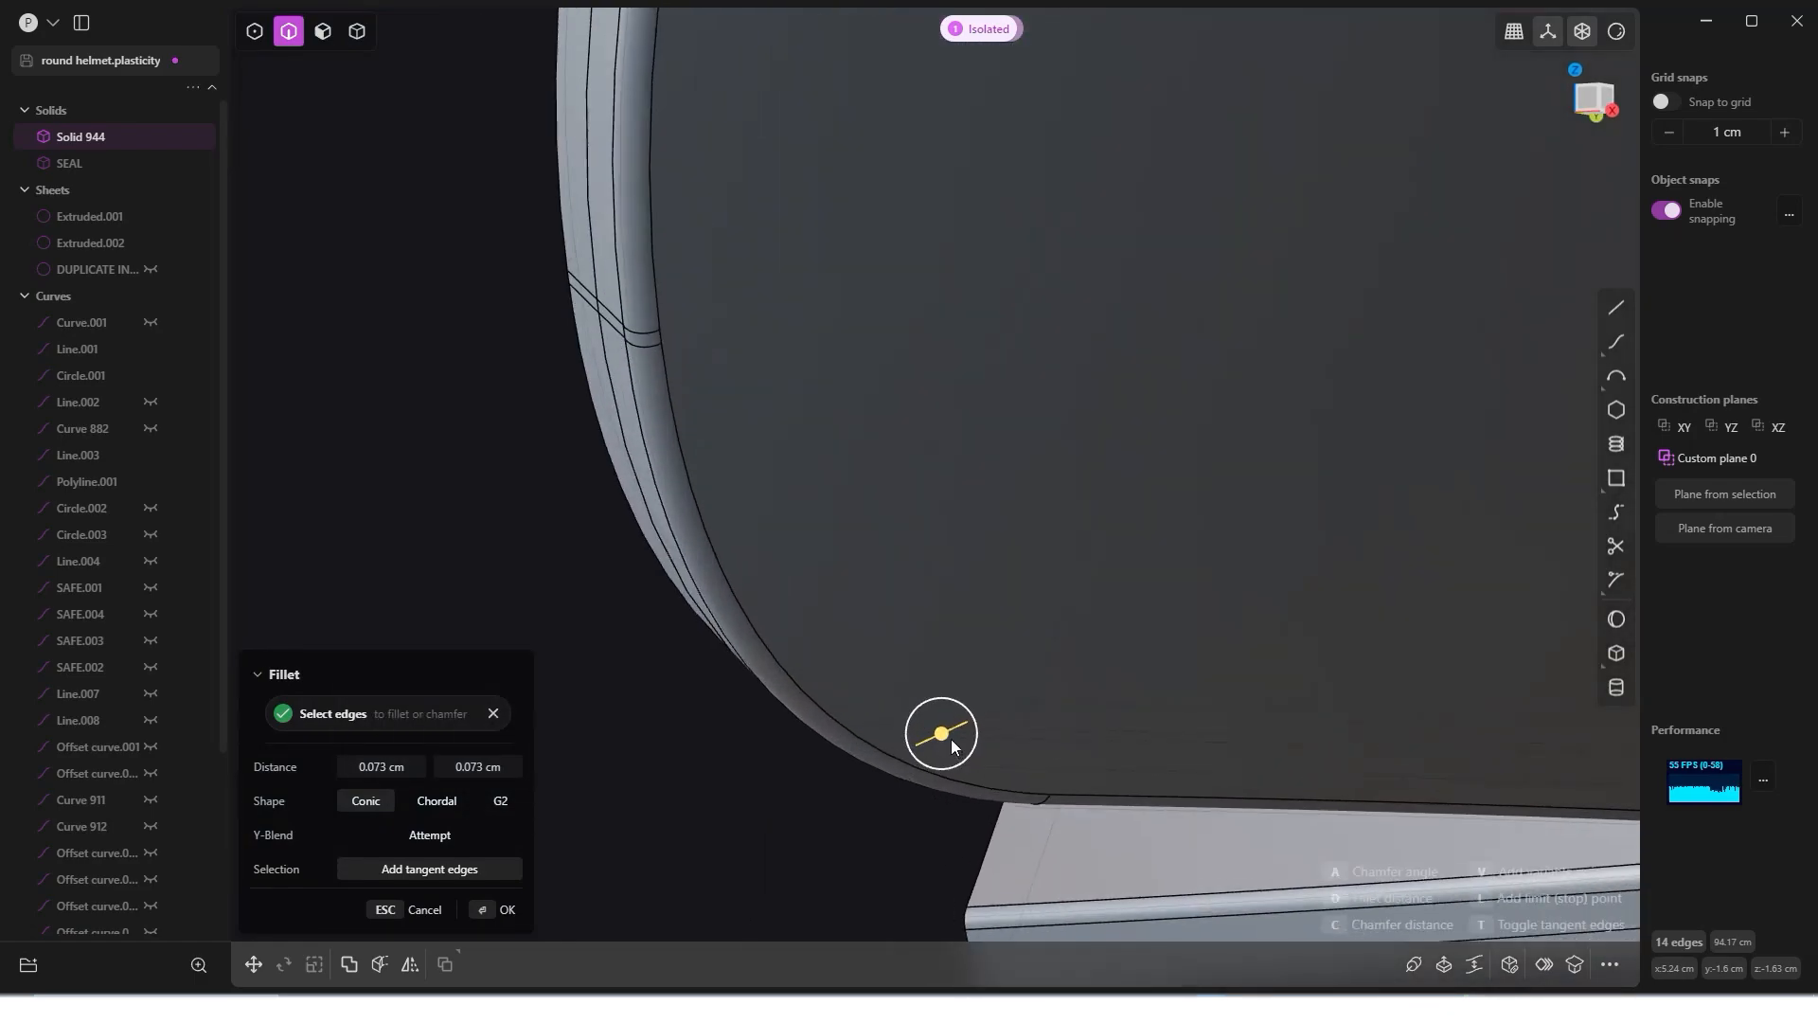
drag(951, 738, 953, 735)
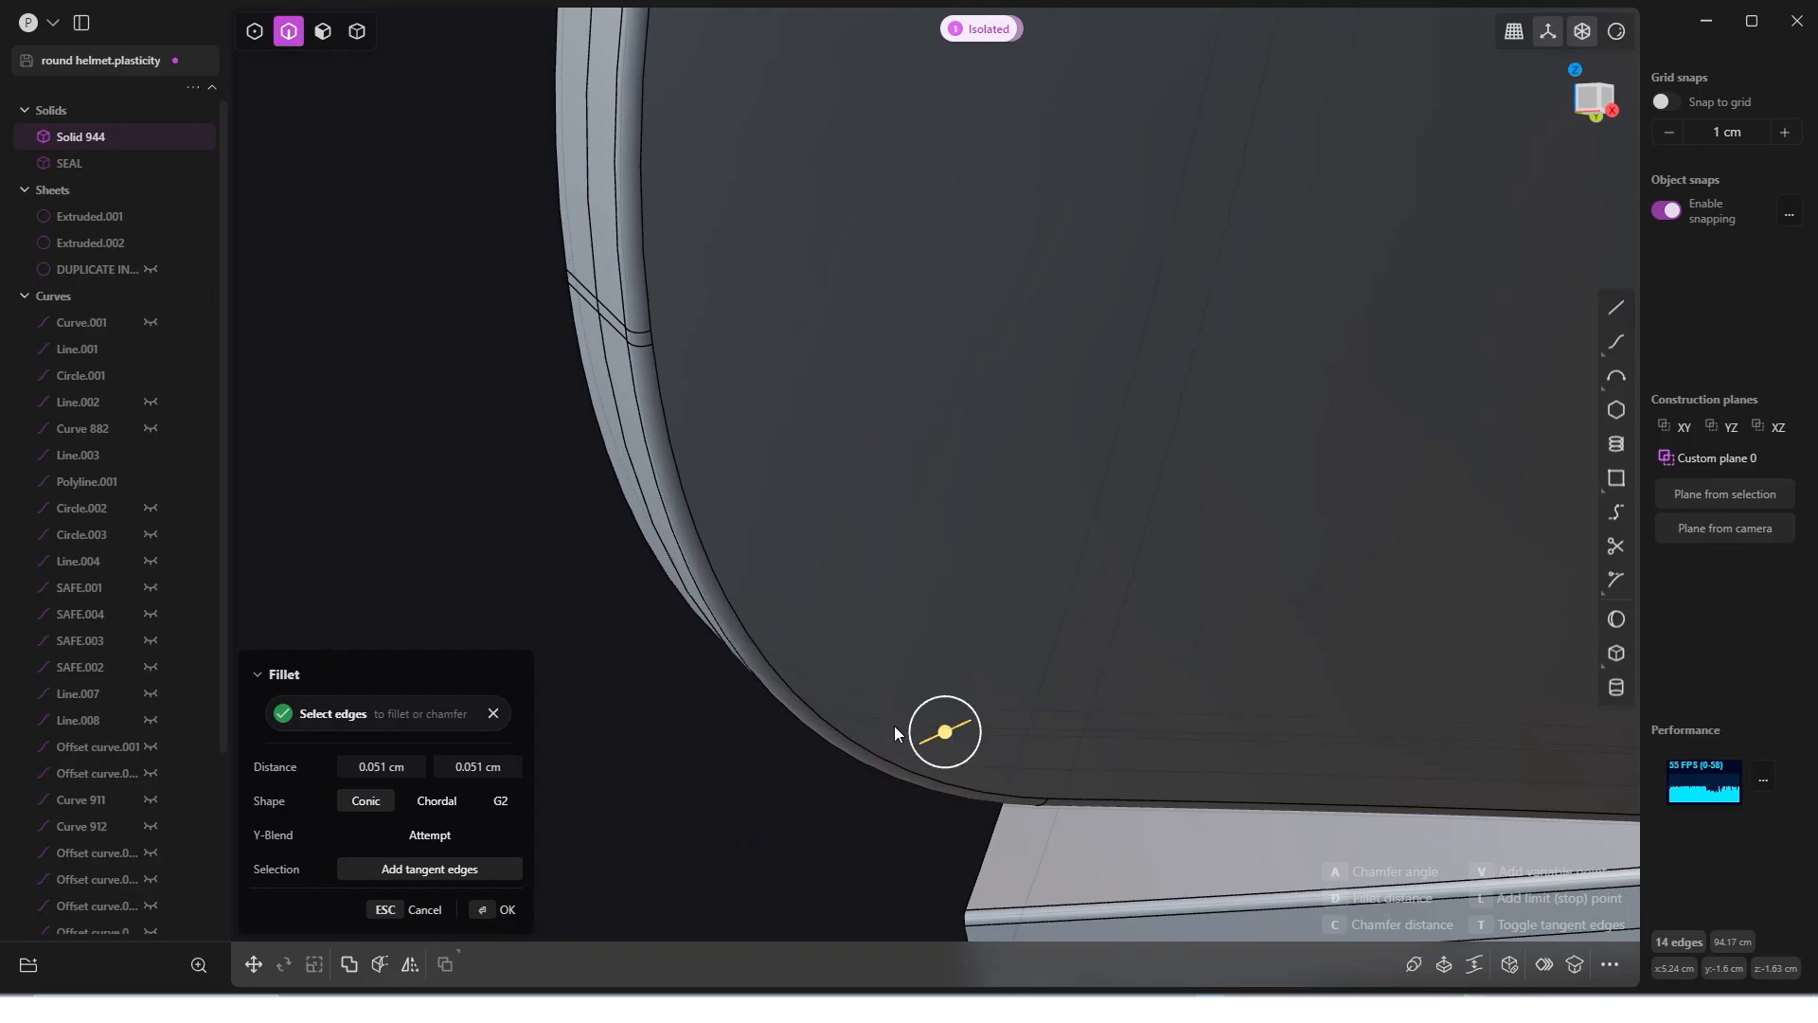
mouse_move(894, 725)
middle_down()
mouse_move(937, 716)
mouse_move(873, 712)
mouse_move(956, 729)
mouse_move(913, 742)
mouse_move(862, 709)
mouse_move(890, 722)
middle_up()
key(Return)
key(ctrl+z)
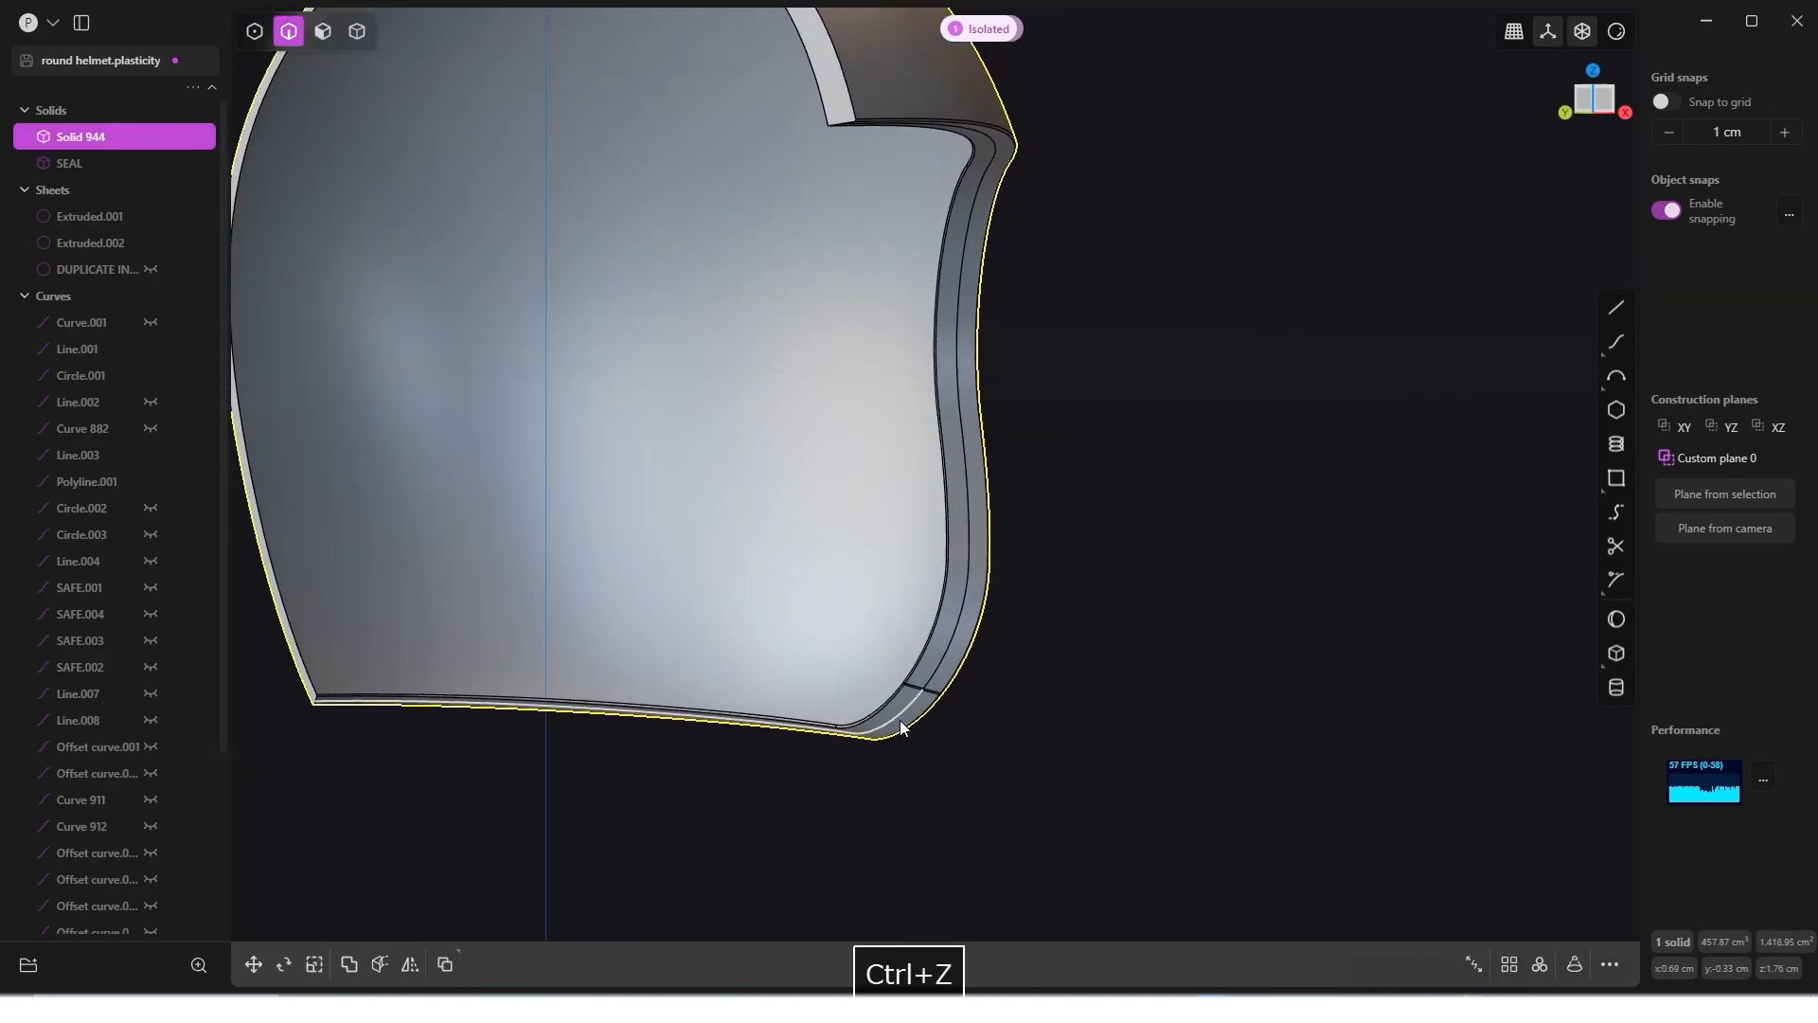
Step: Fillet the outer and inner rim edges again with a distance of about 0.14 cm
scroll(616, 704, up, 5)
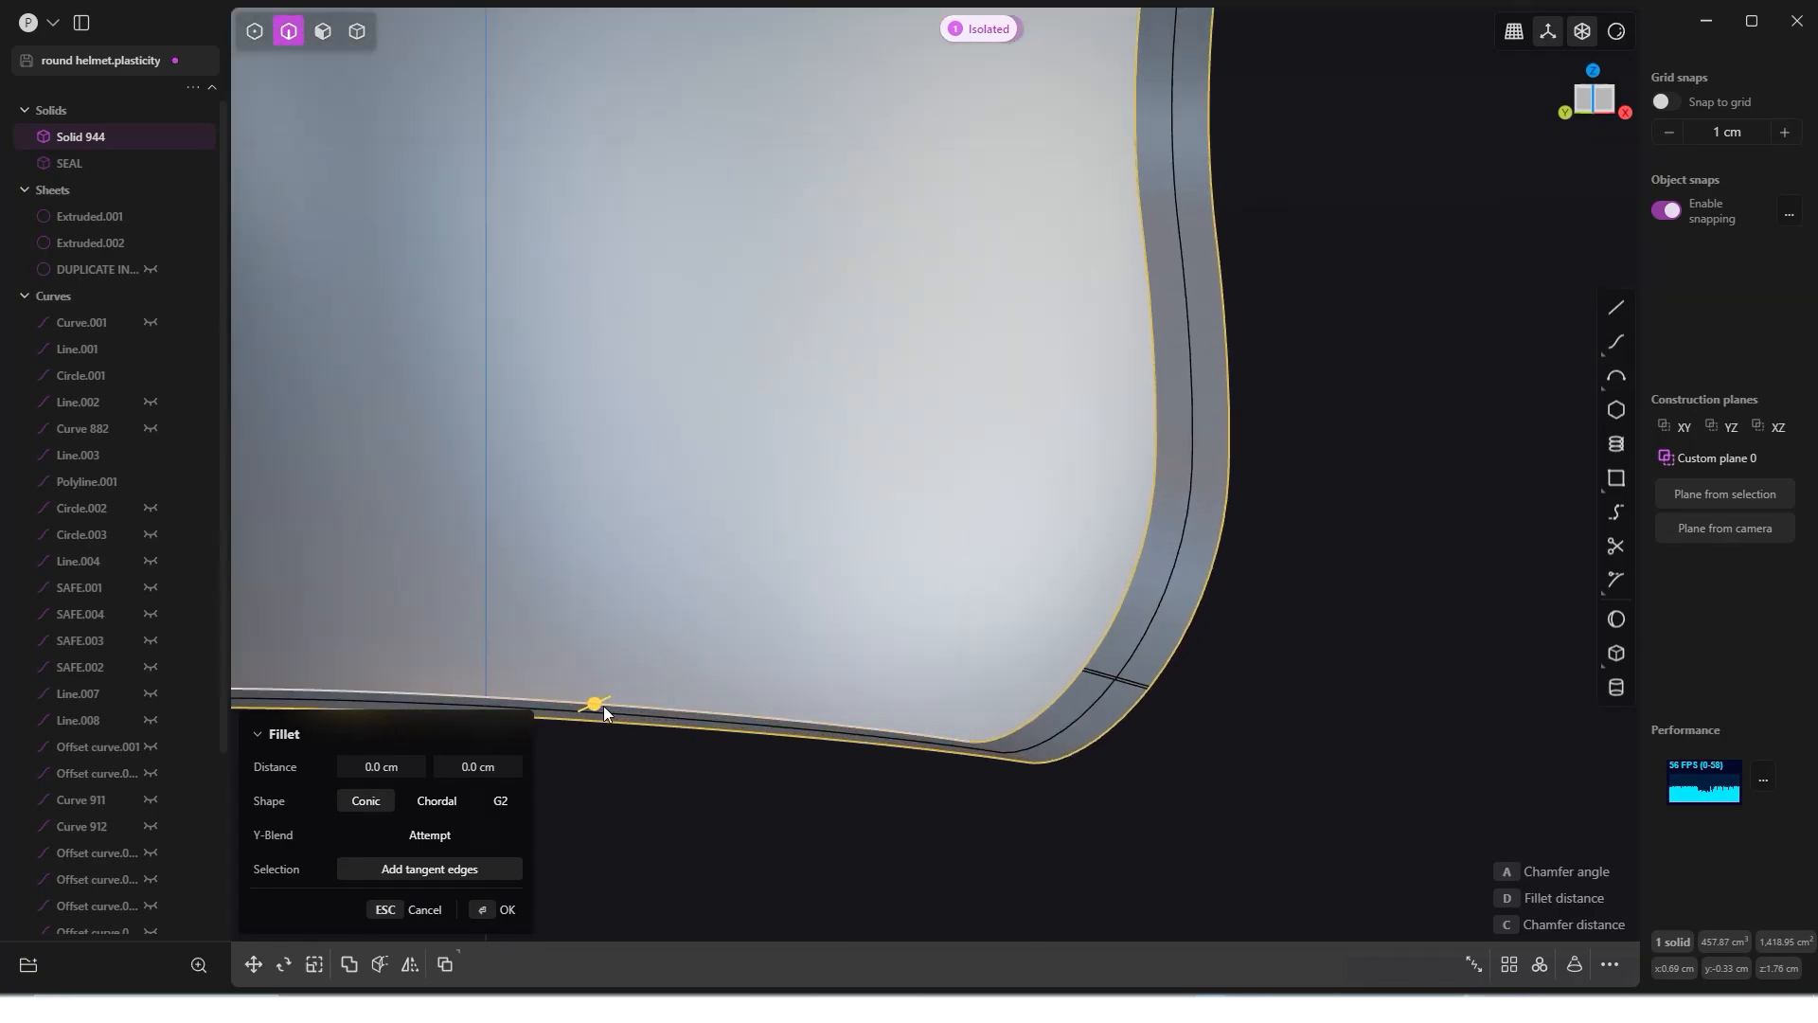
mouse_move(592, 702)
mouse_down()
mouse_move(616, 703)
mouse_move(585, 707)
mouse_up()
middle_drag(854, 727, 795, 710)
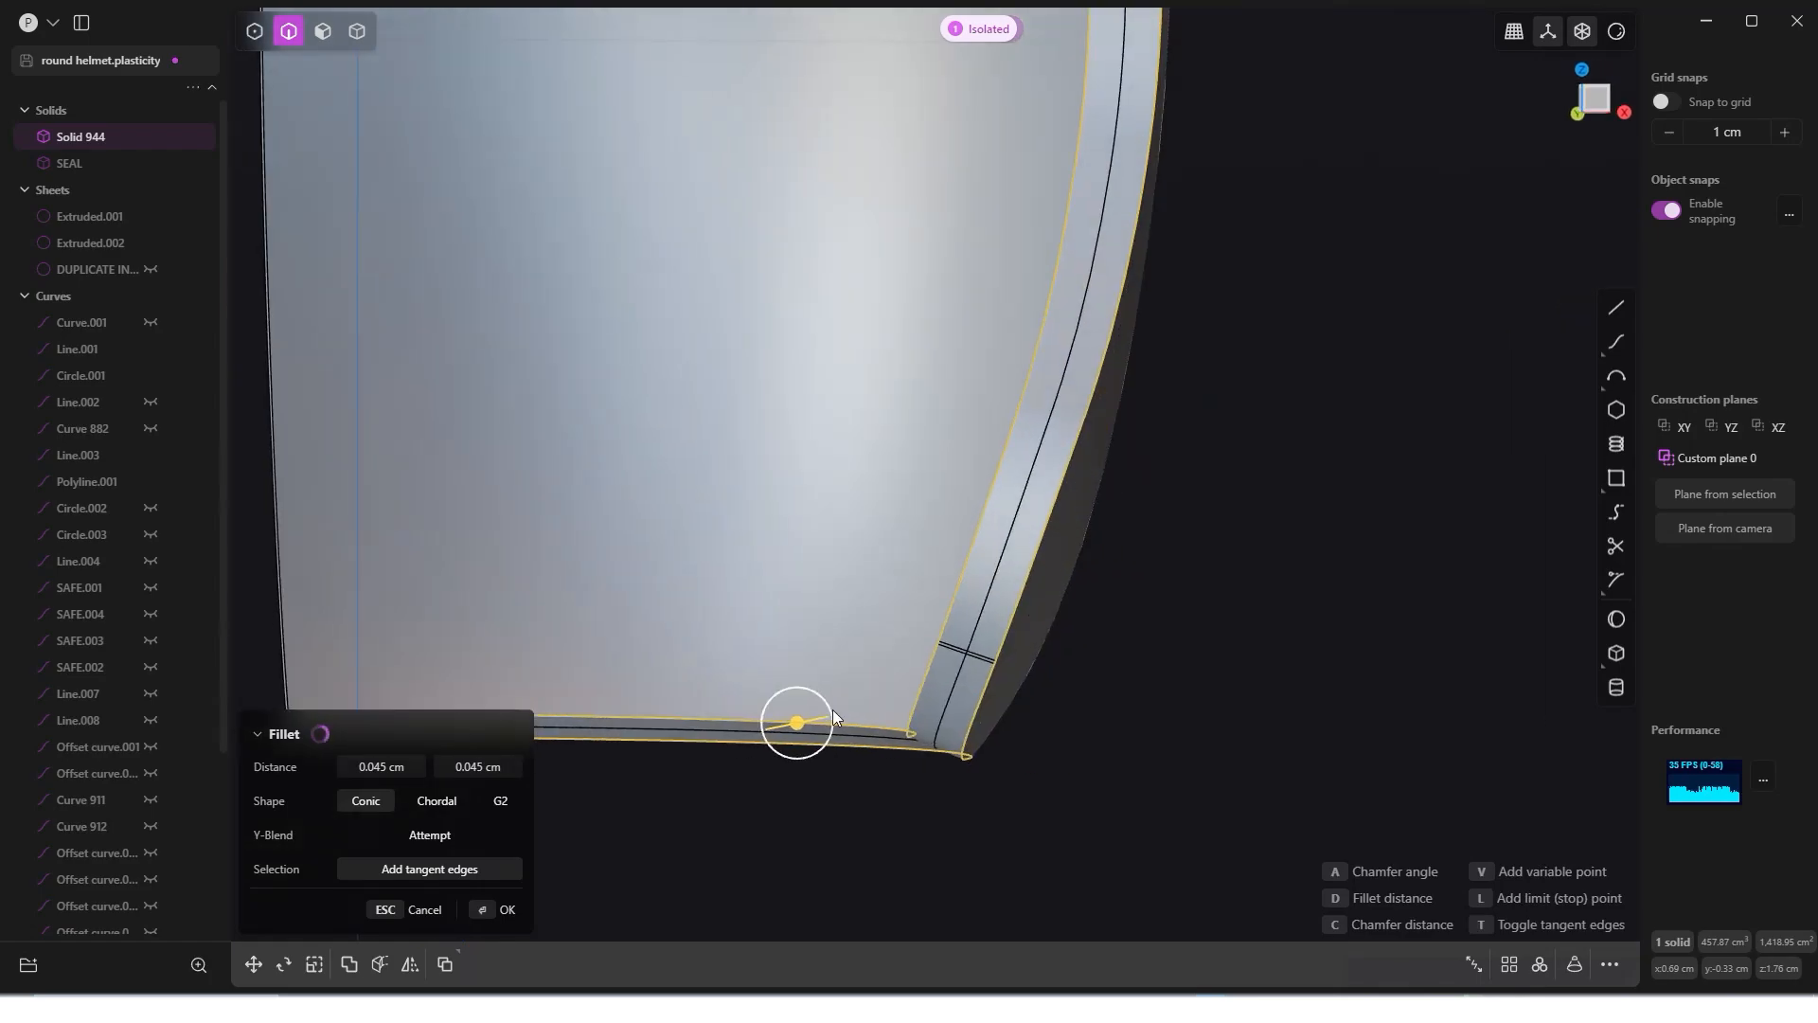
scroll(947, 670, up, 4)
scroll(861, 717, up, 2)
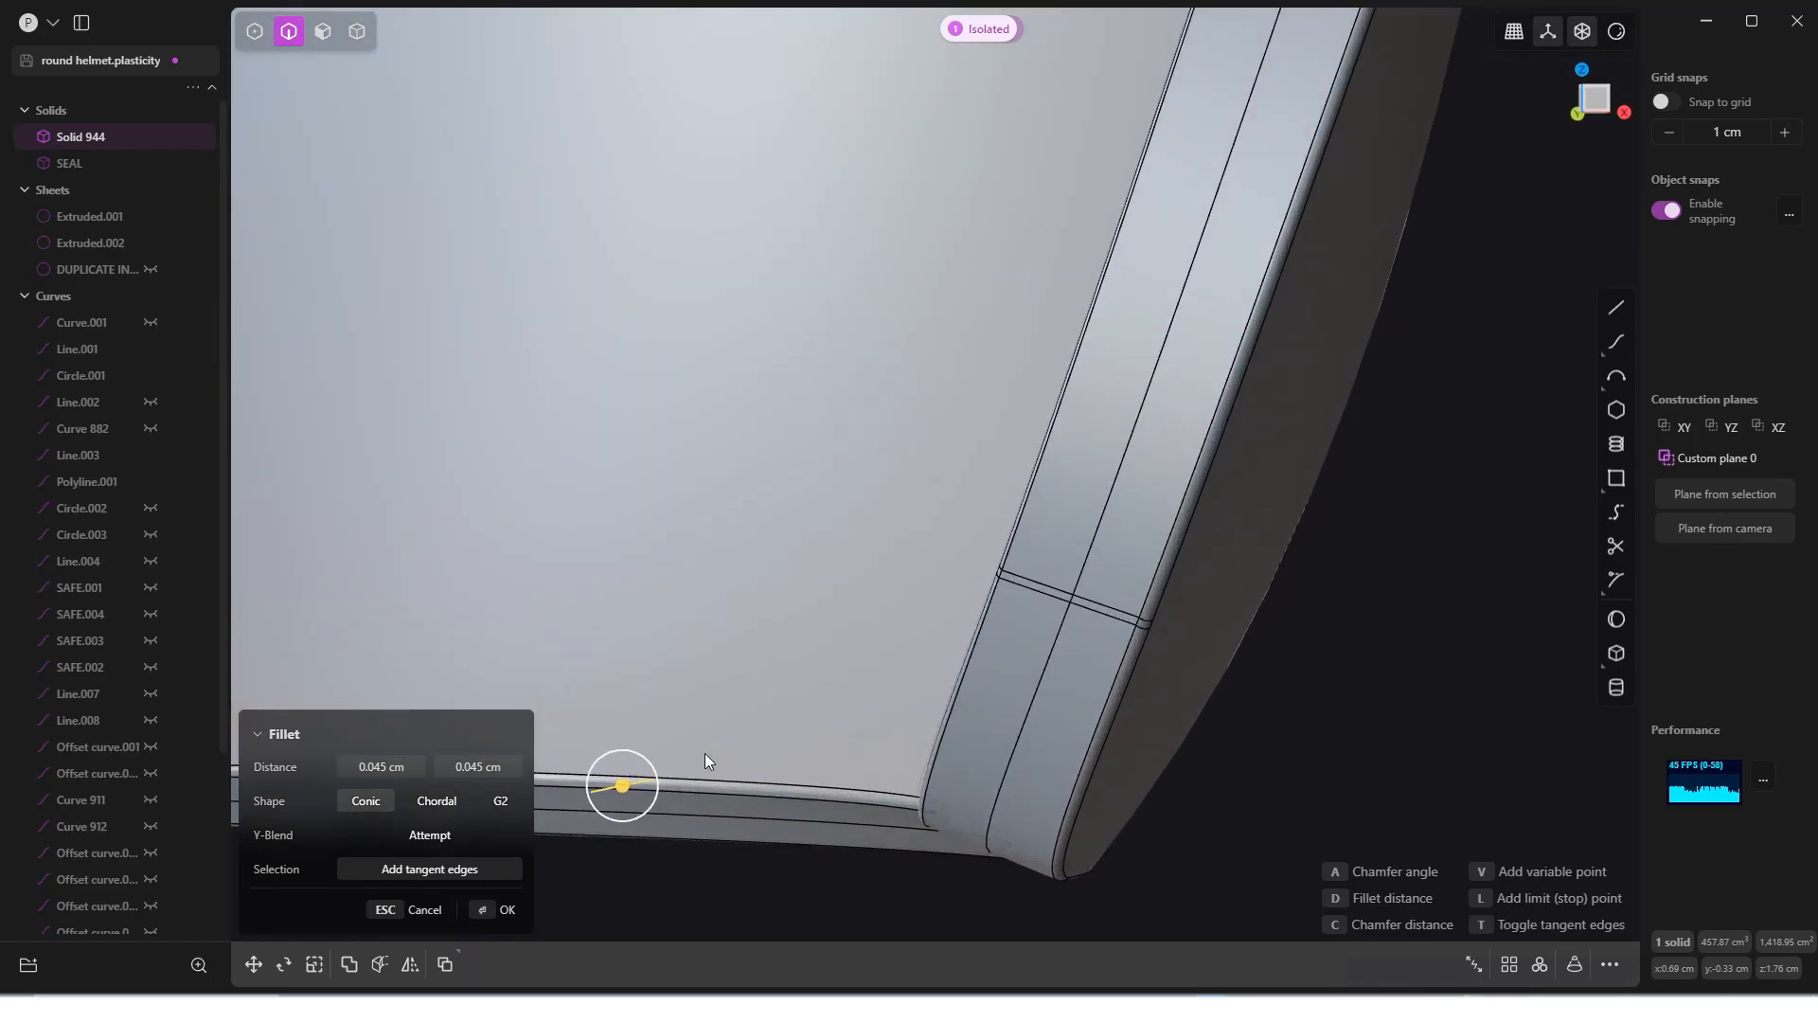
drag(627, 786, 615, 786)
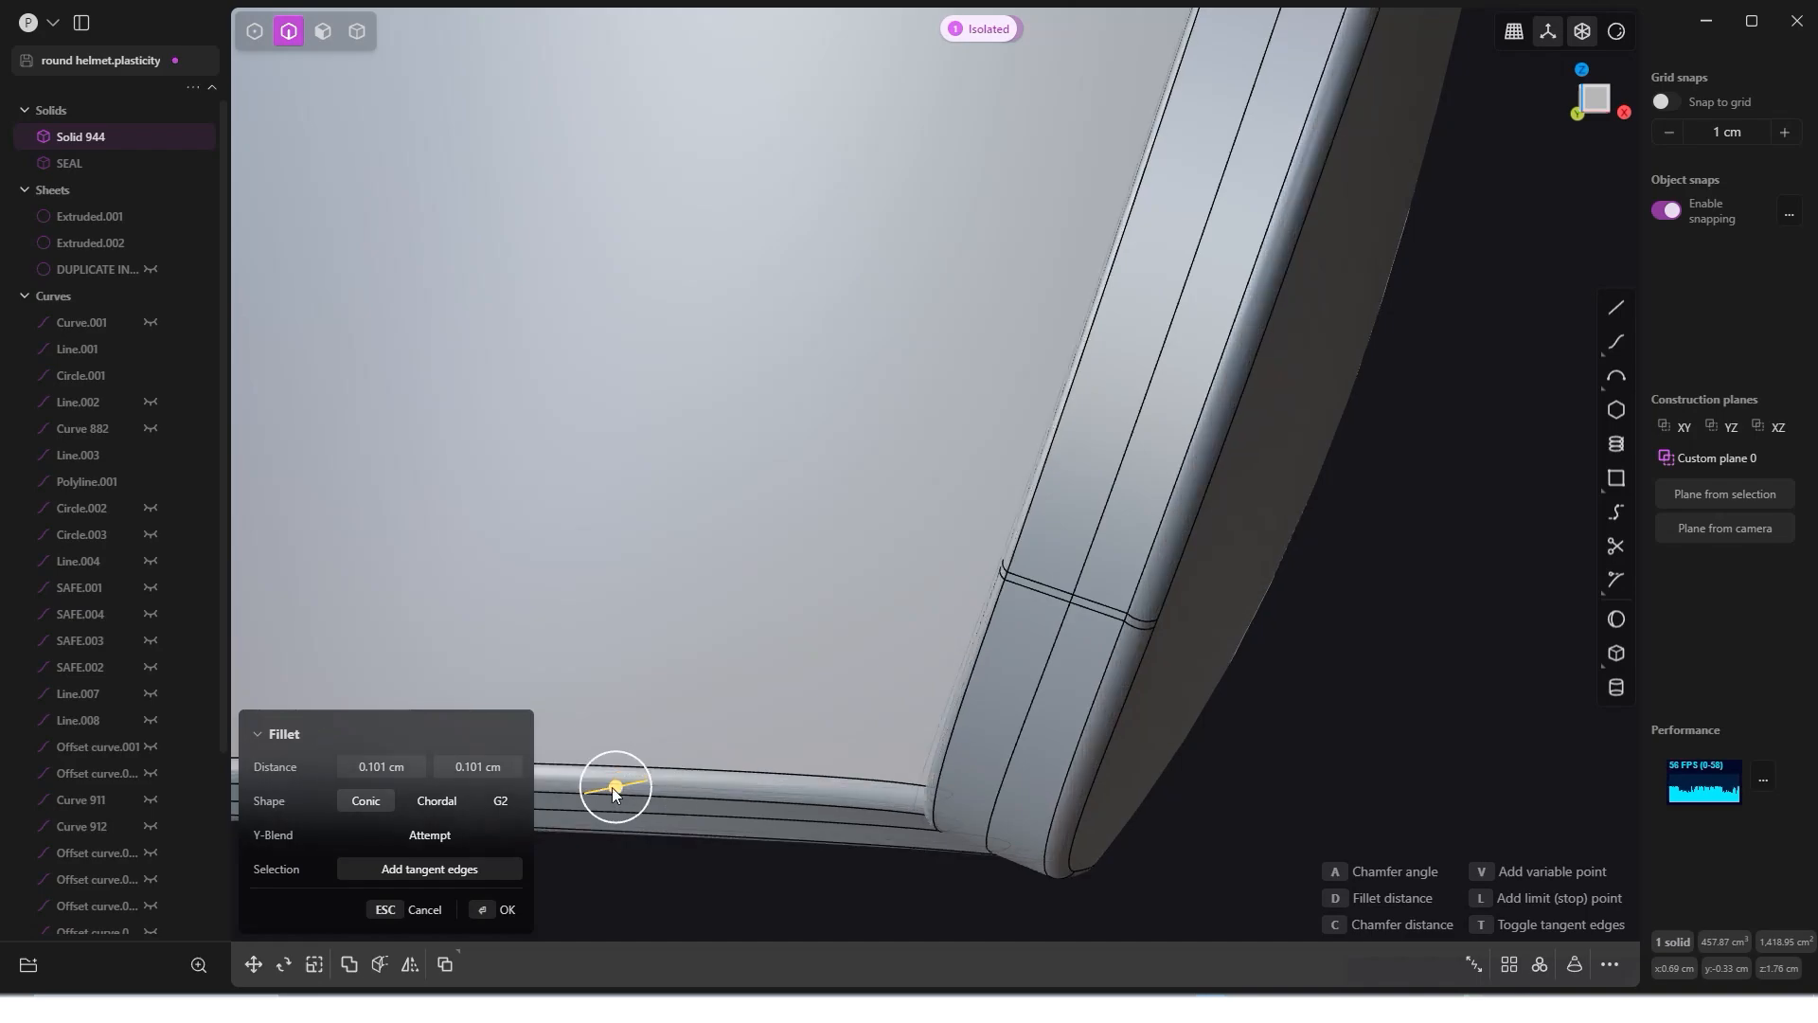
drag(612, 786, 602, 789)
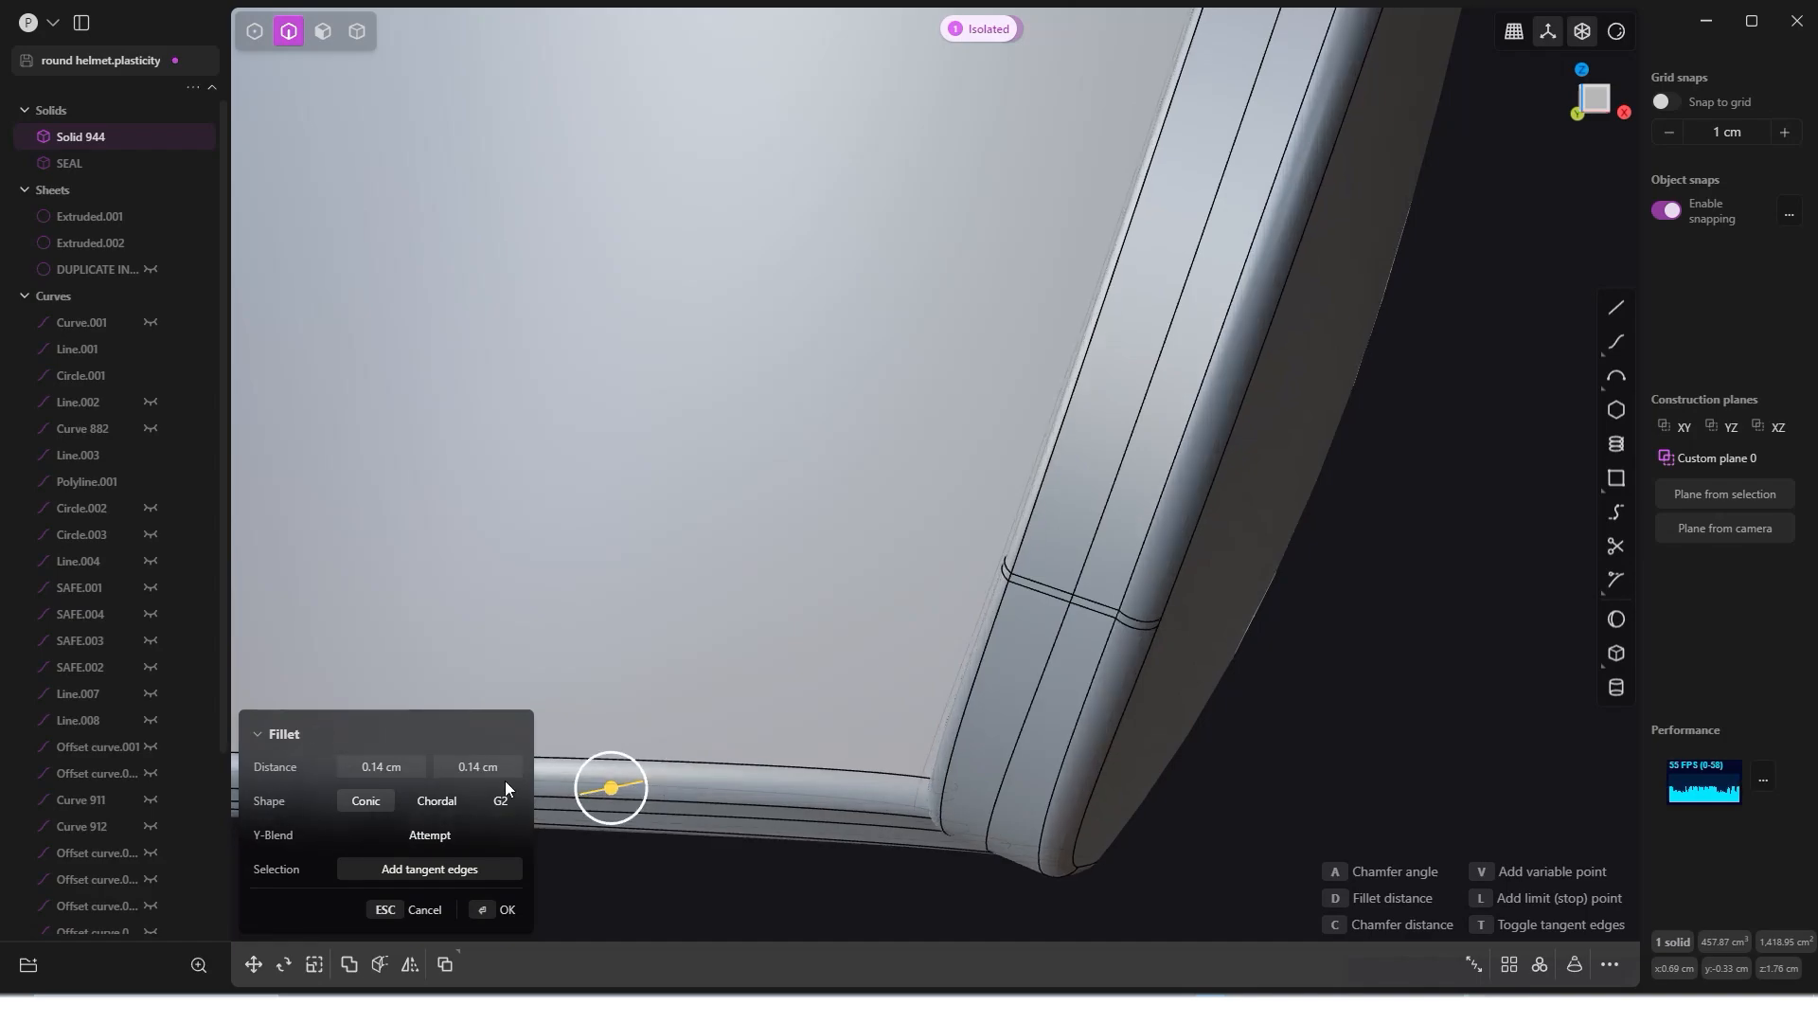
Step: Set both distances of the rim fillet to 0.15 cm
click(478, 767)
text(0.15)
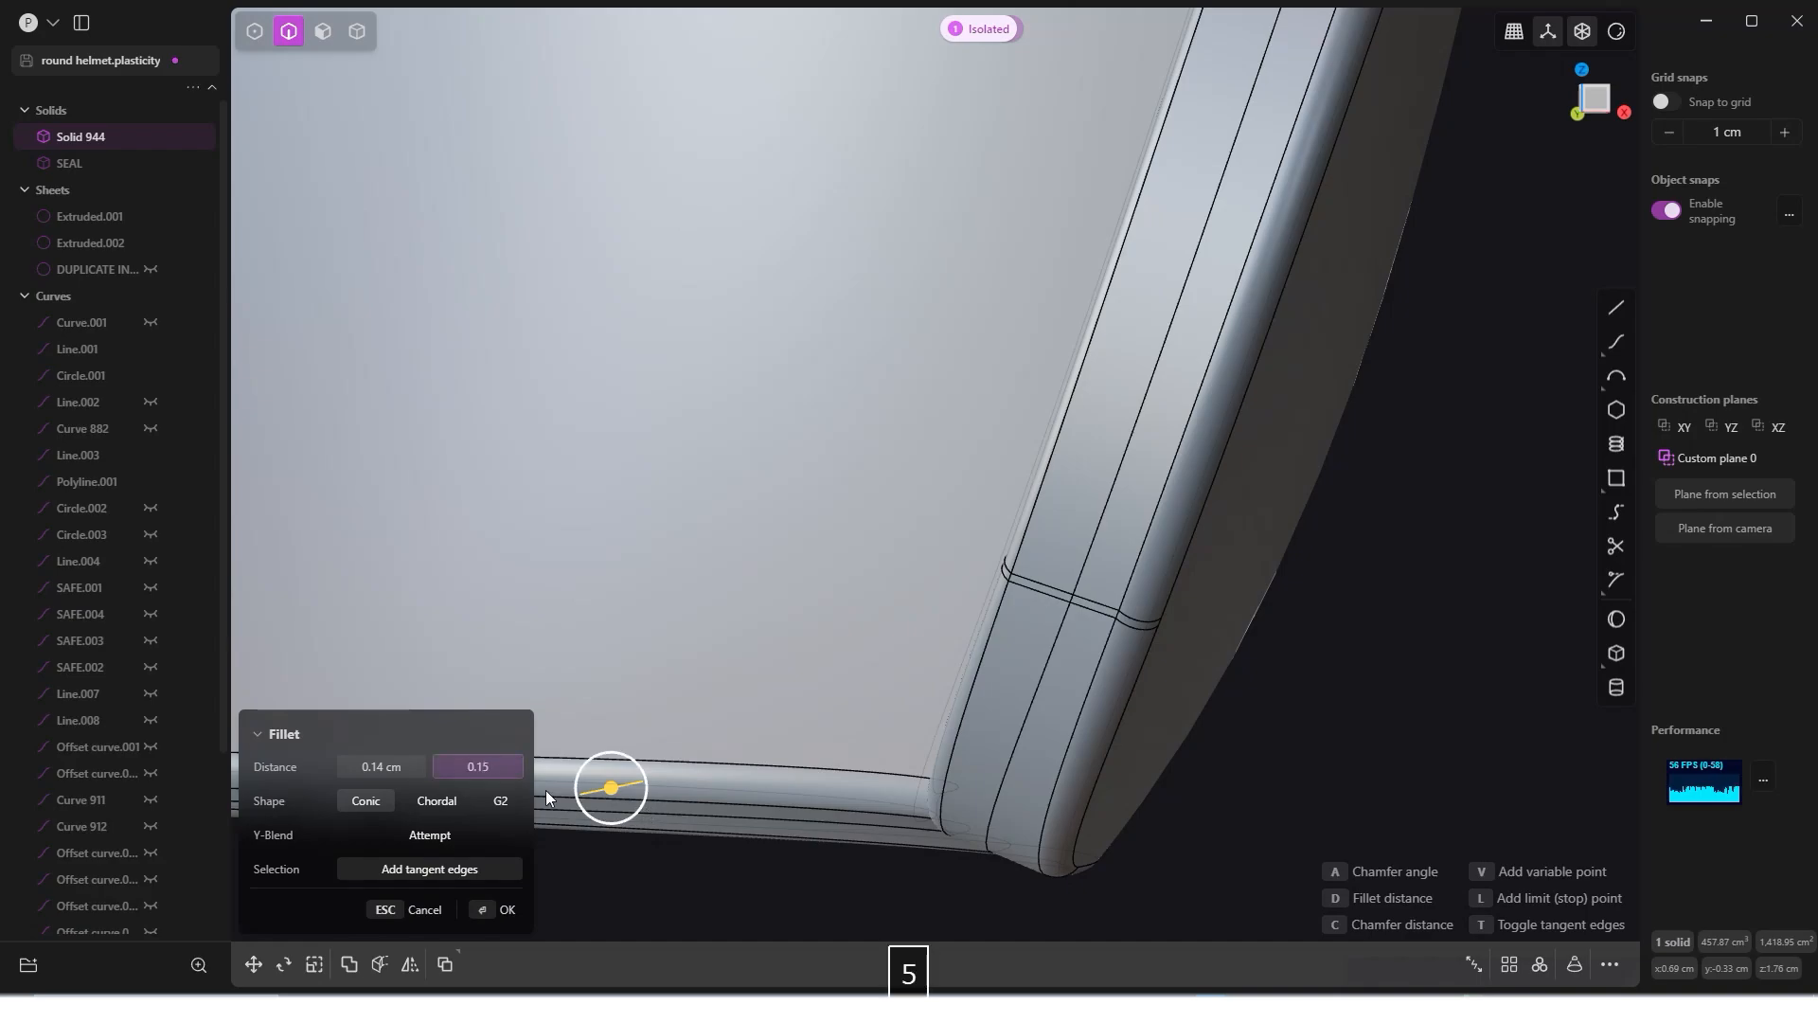
click(384, 766)
text(0.15)
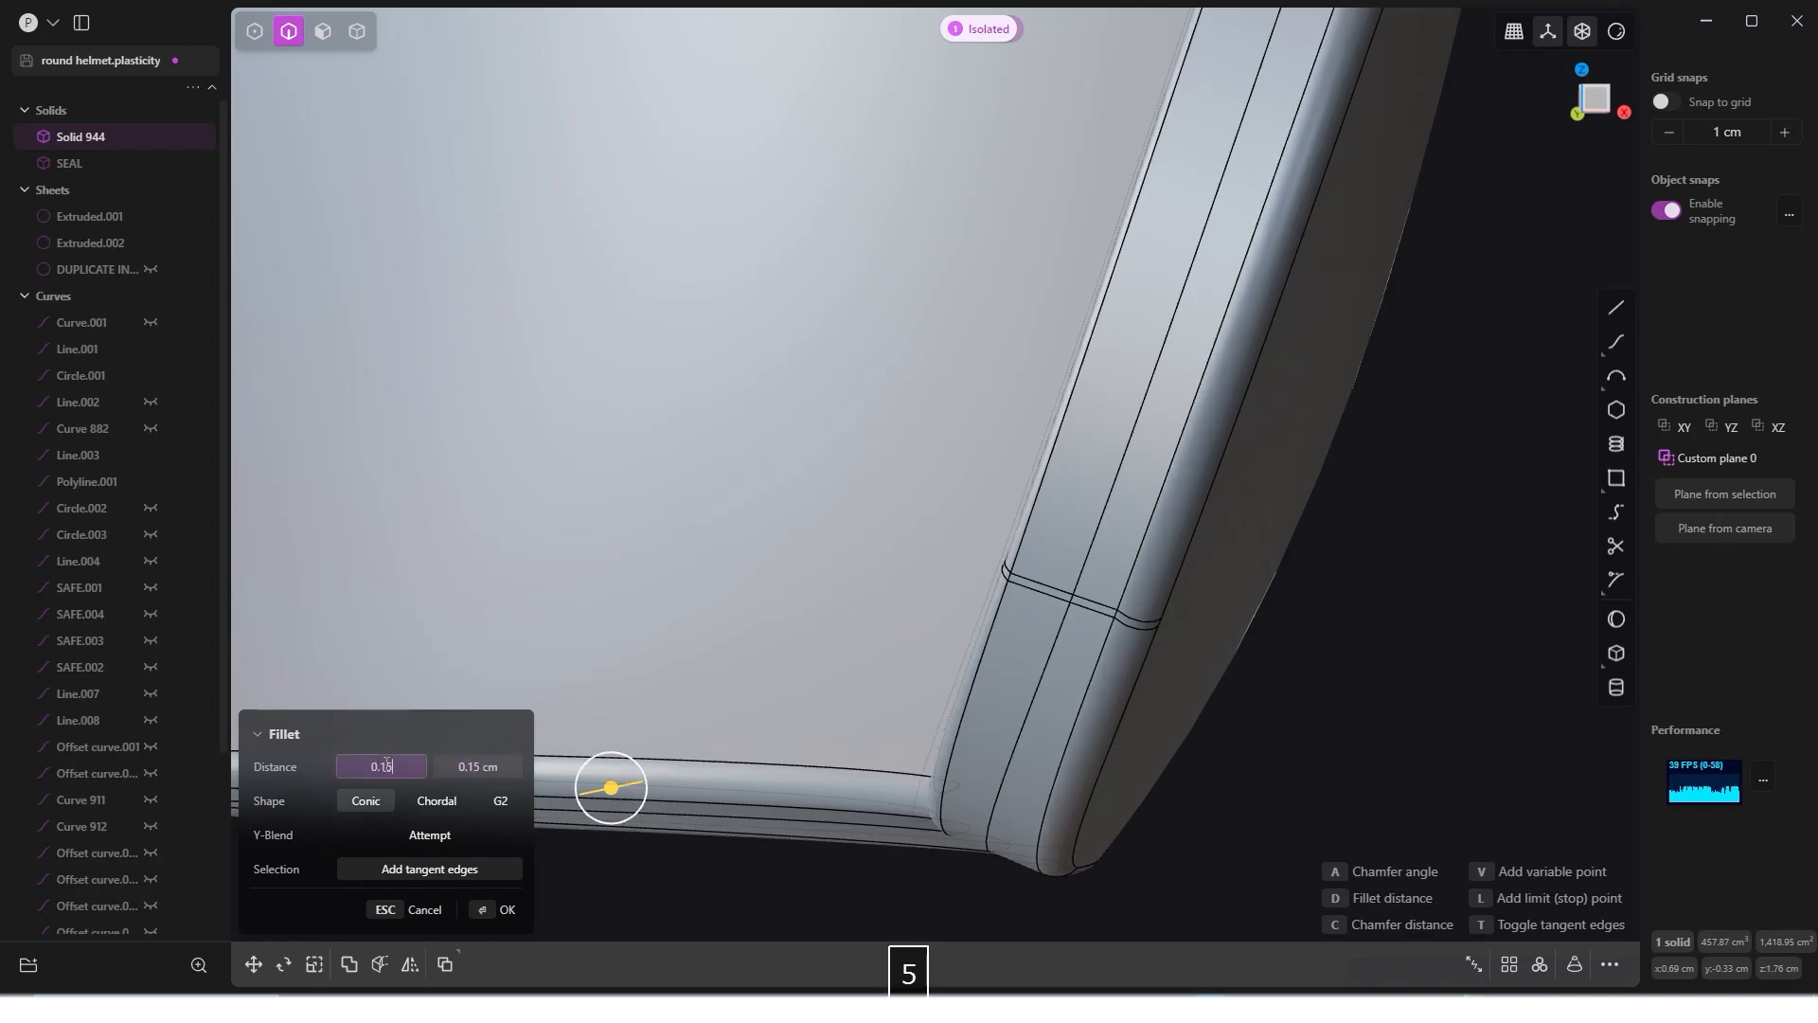
Step: Try 0.2 cm for both distances of the rim fillet
click(514, 768)
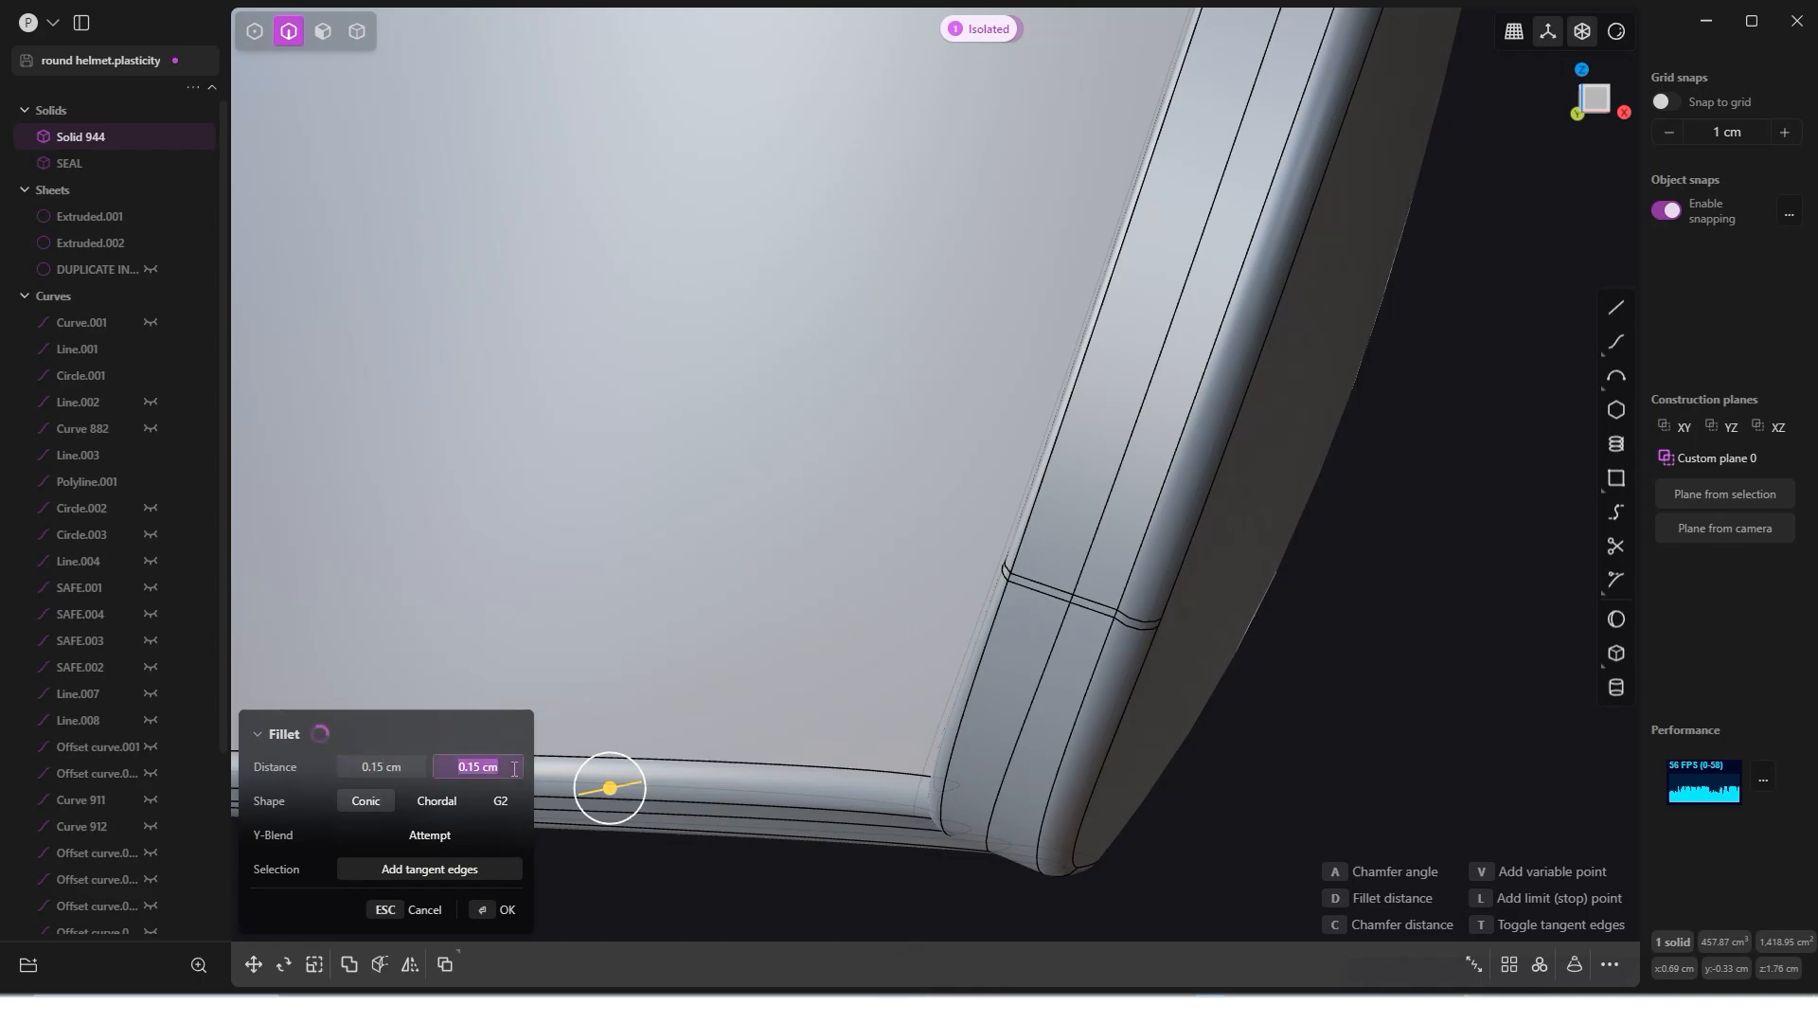
click(476, 766)
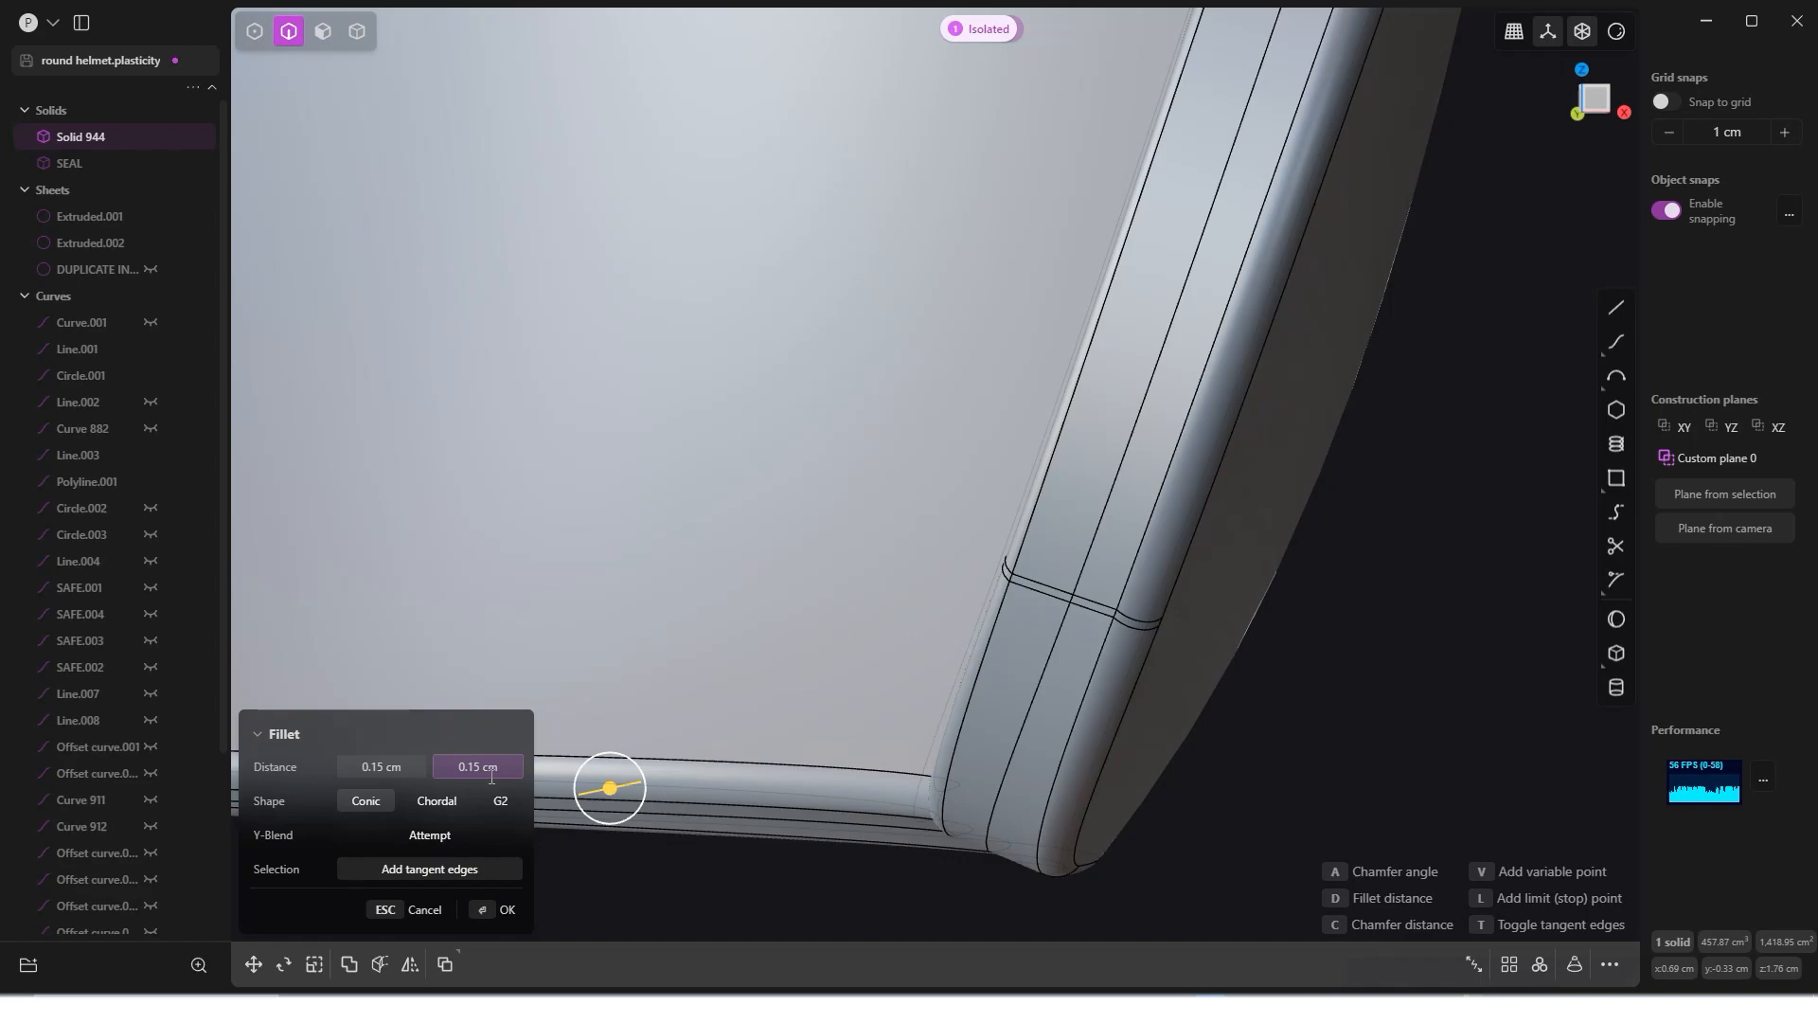
key(BackSpace)
key(BackSpace)
text(2)
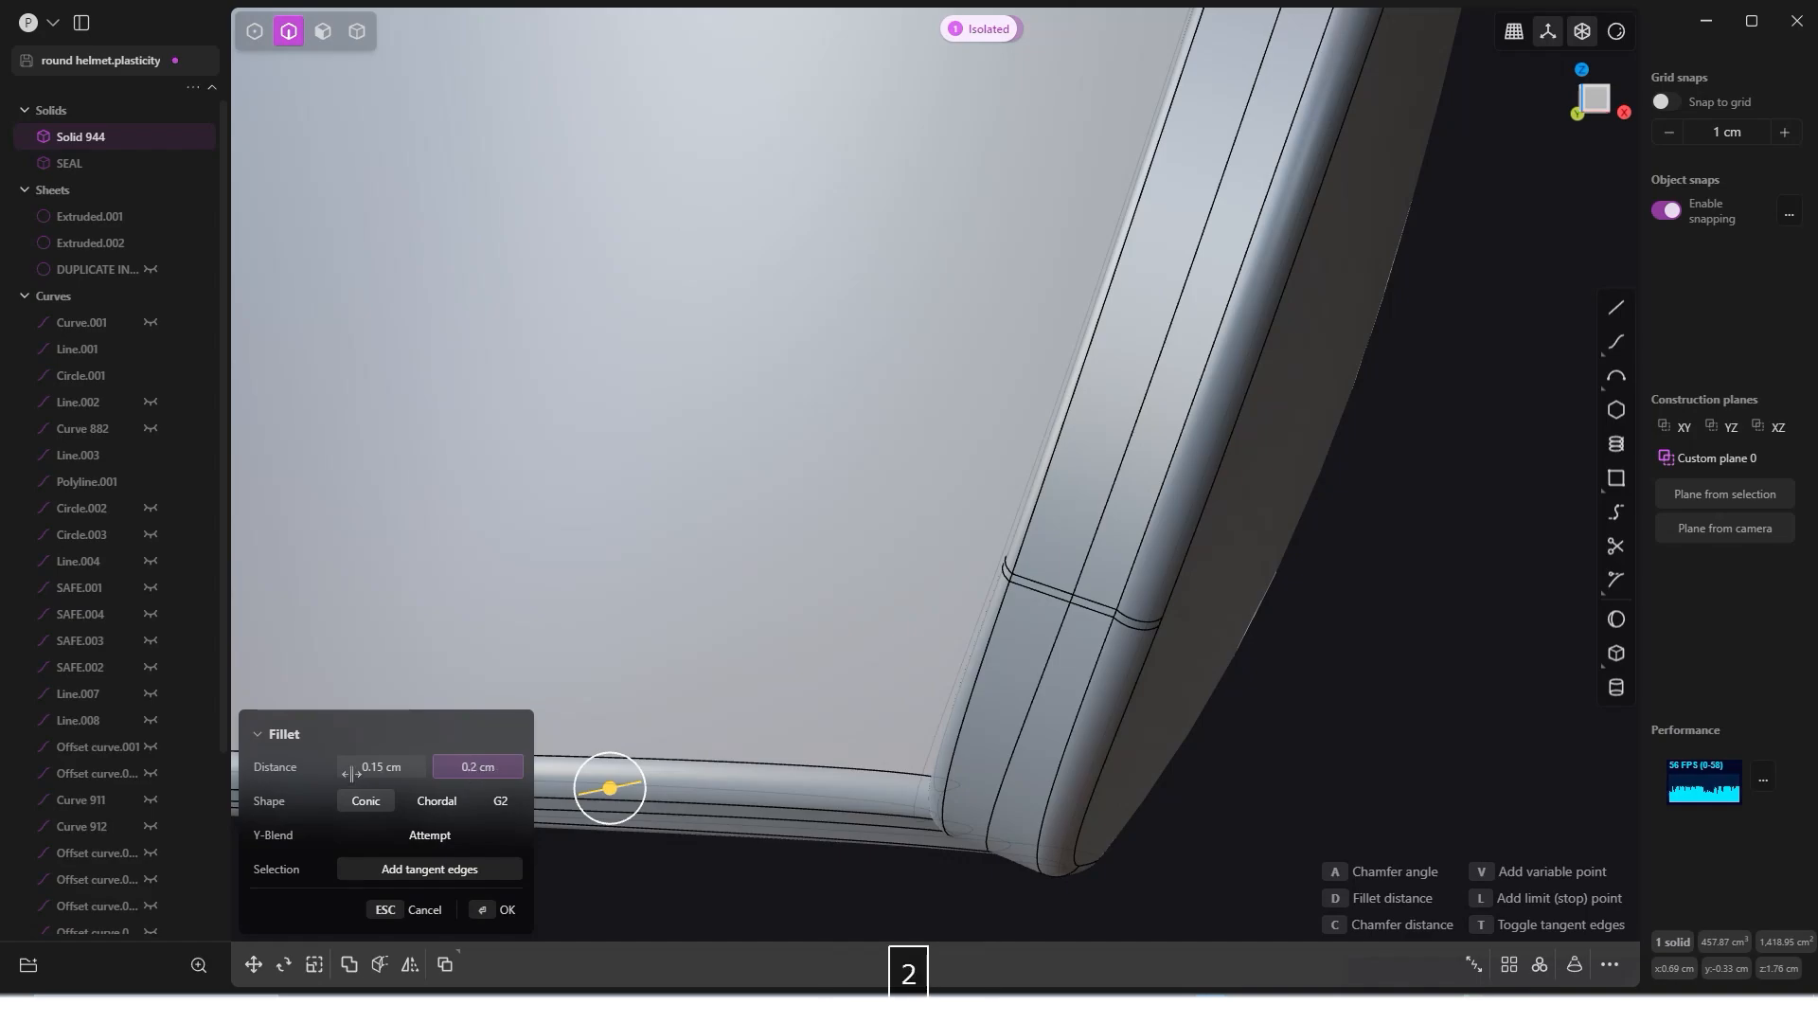
click(381, 767)
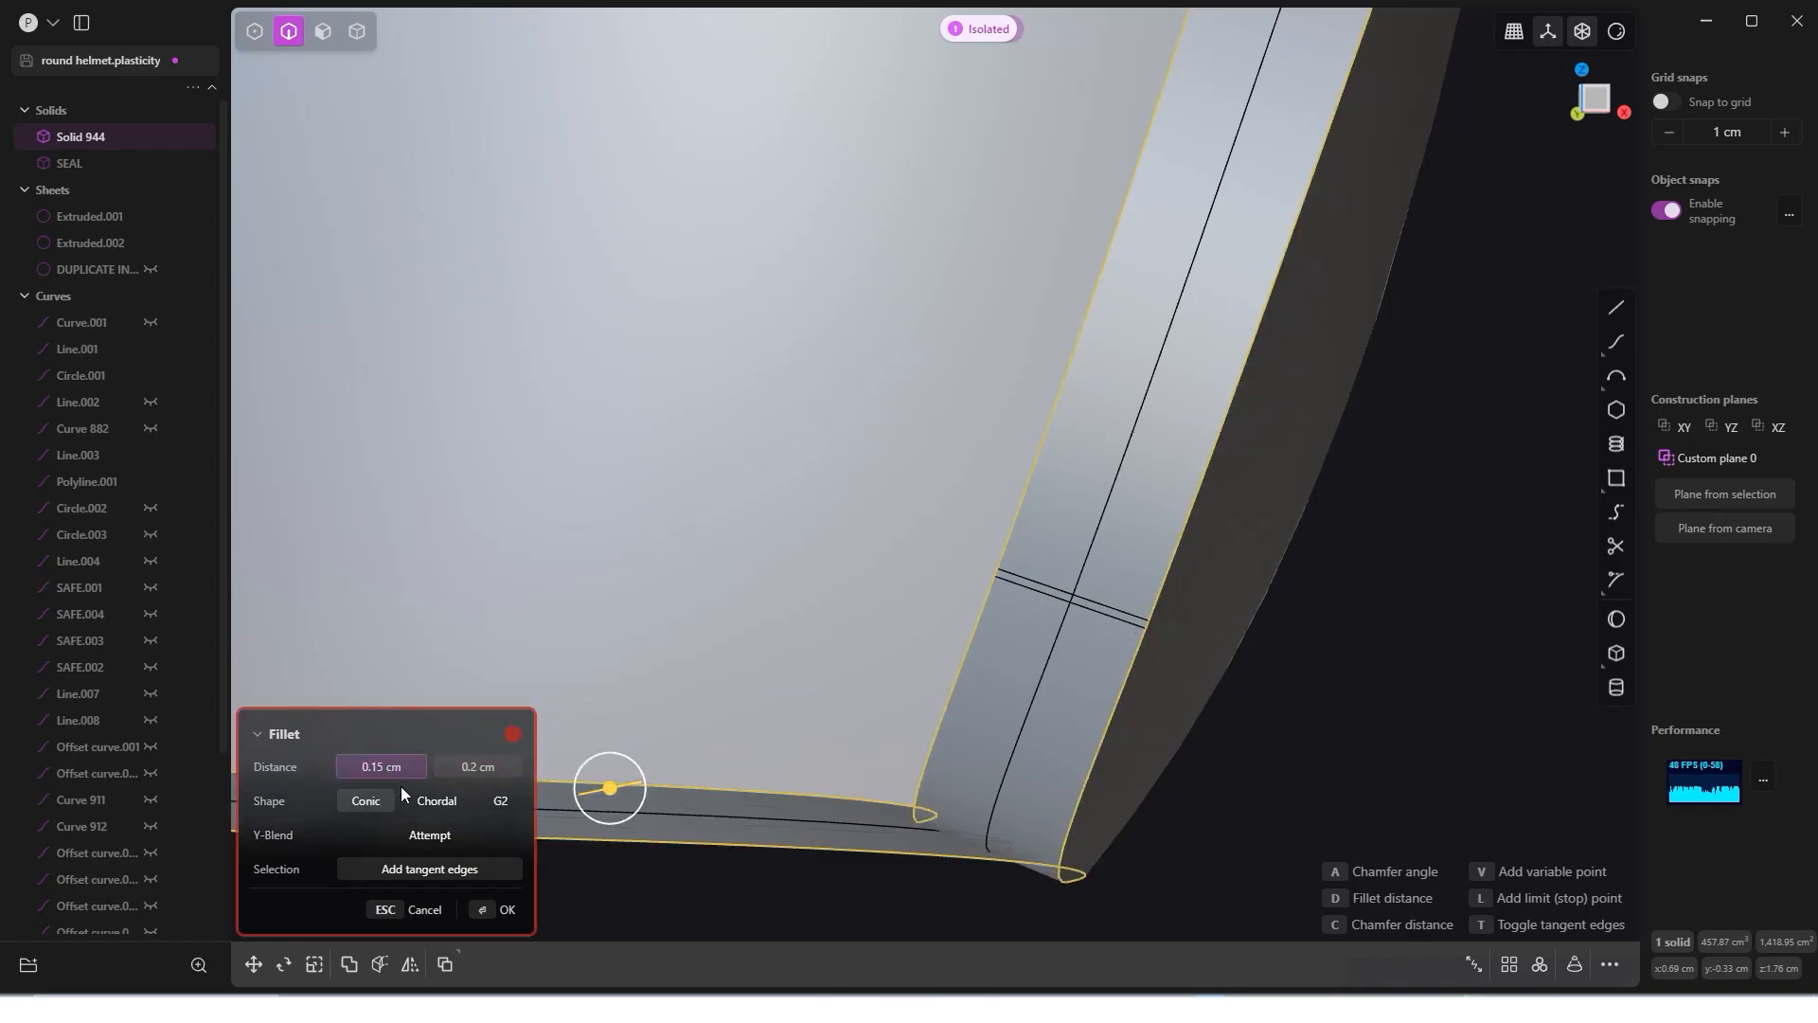
key(BackSpace)
key(BackSpace)
text(2)
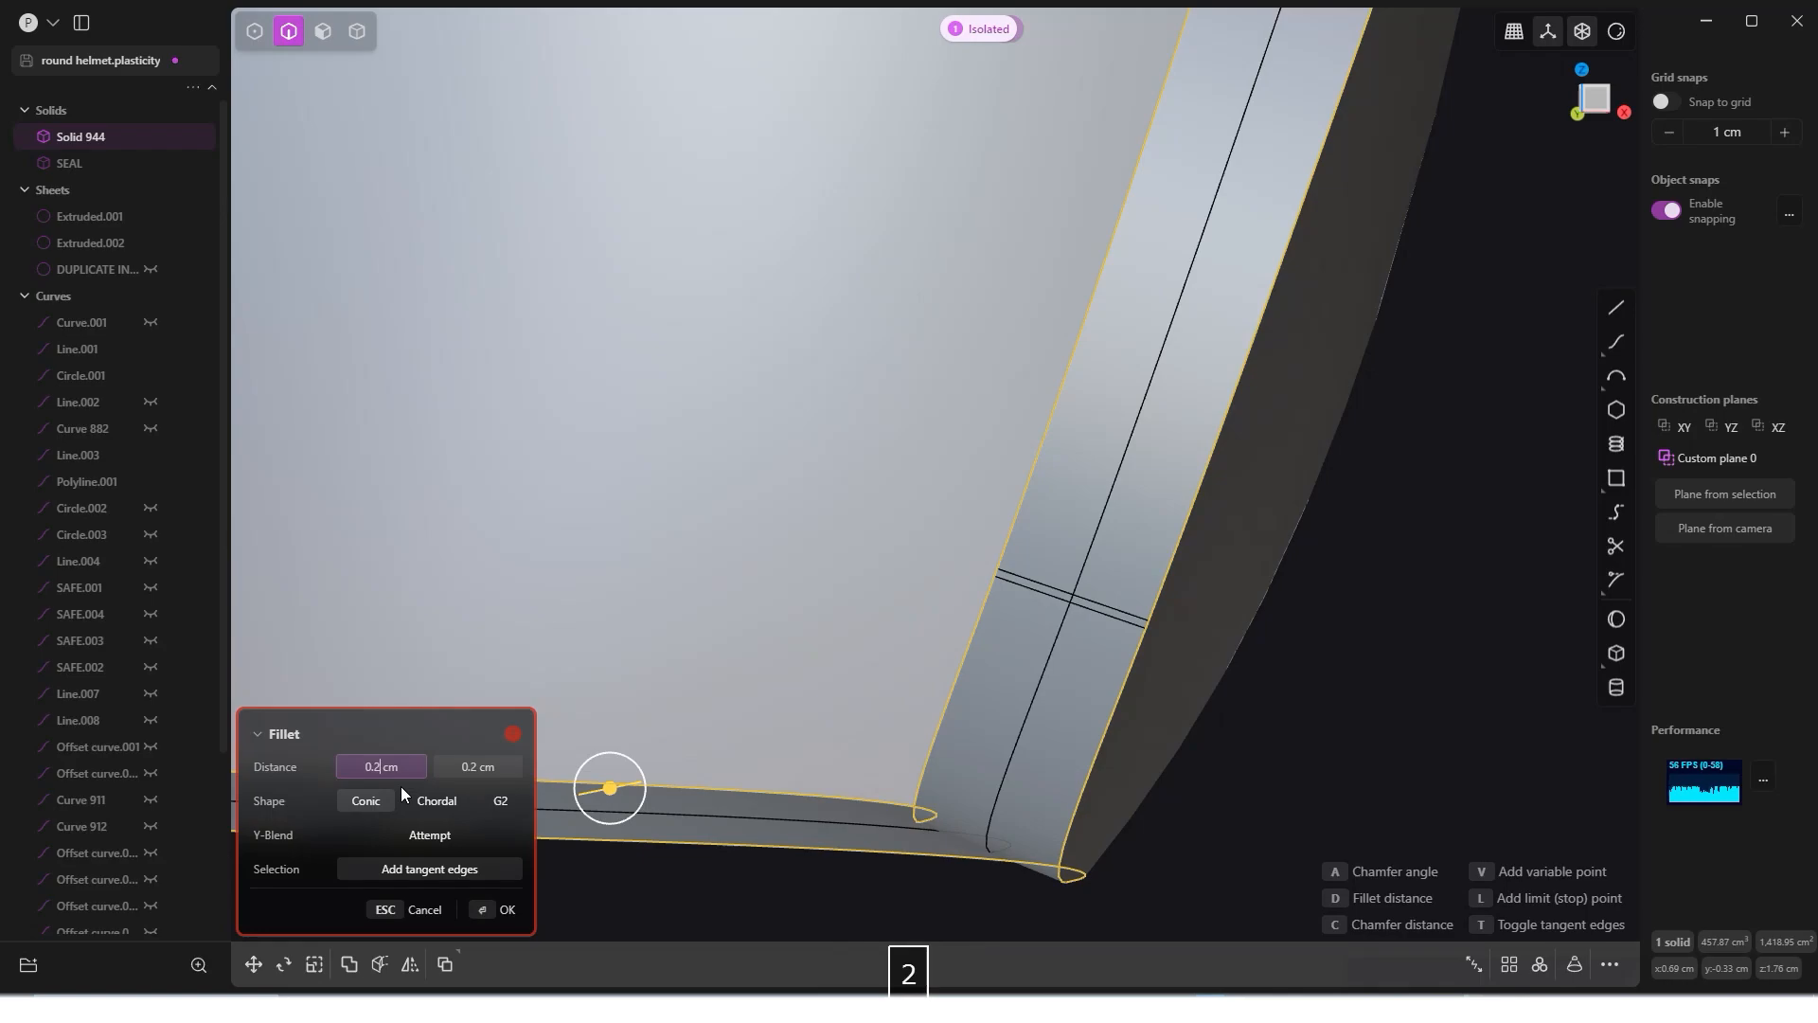
Step: Try 0.19 cm and 0.17 cm as the second distance of the rim fillet
click(487, 772)
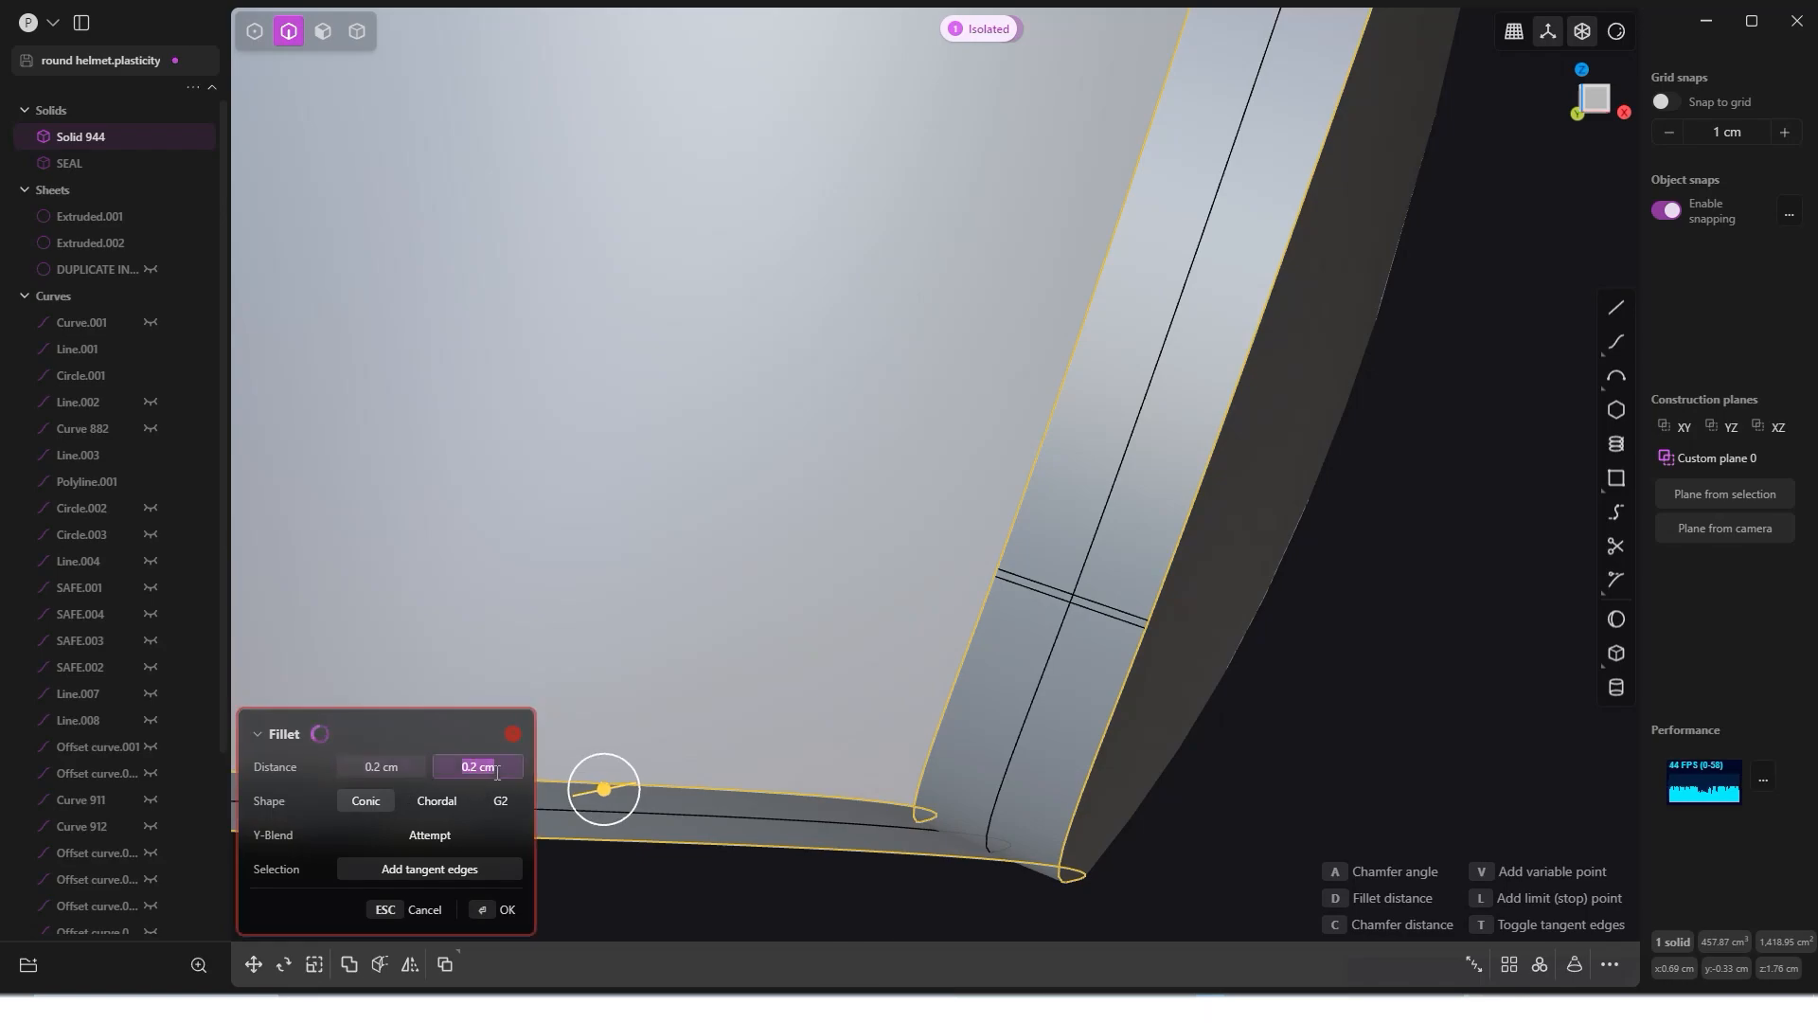
click(476, 767)
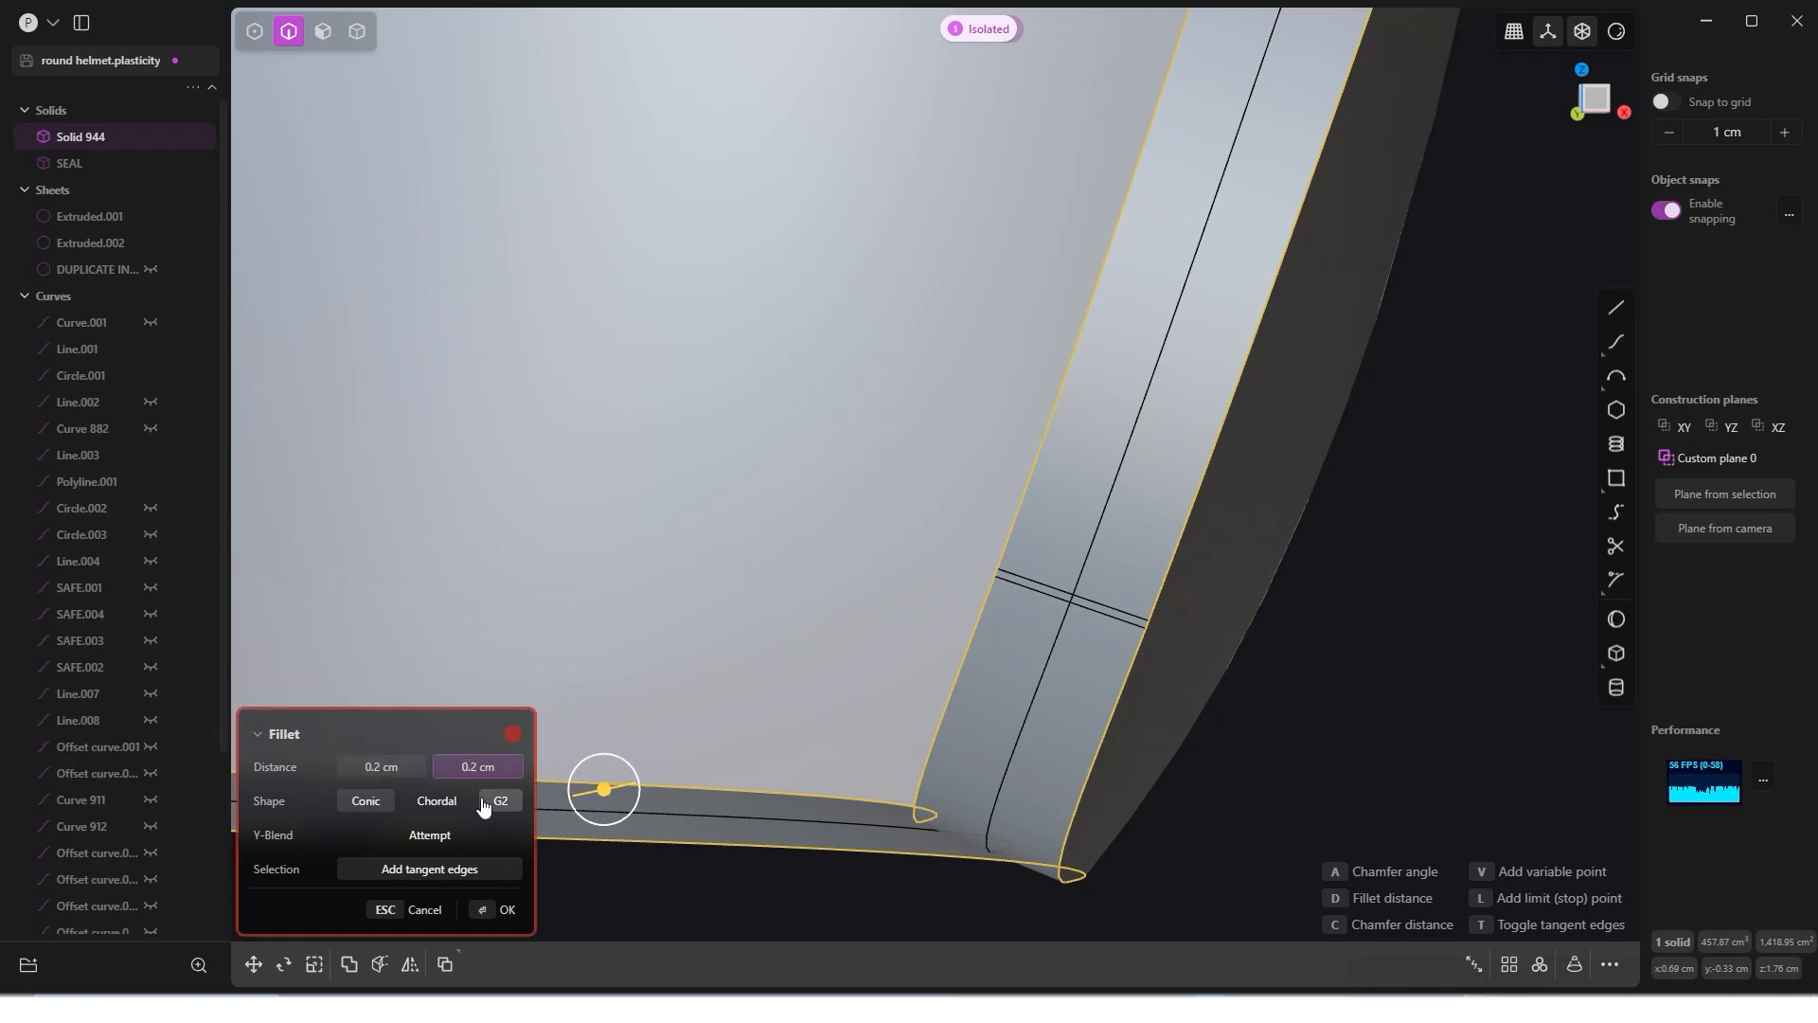
key(BackSpace)
text(19)
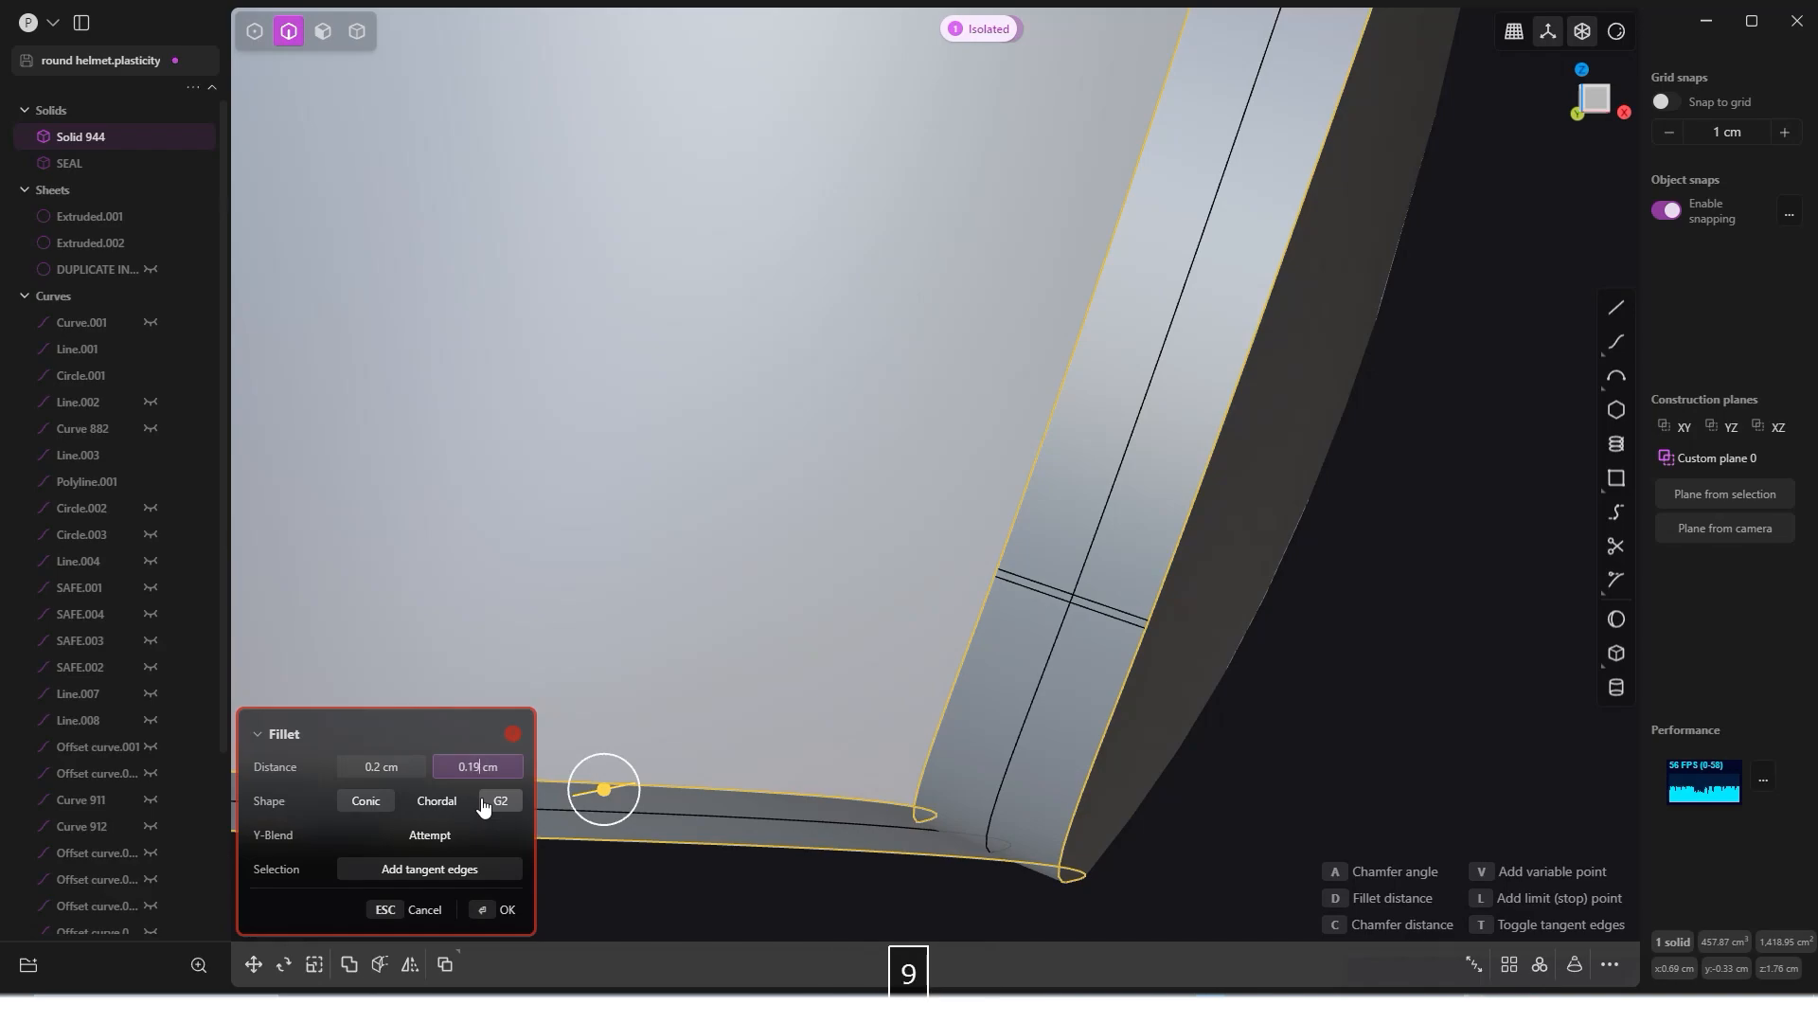
double_click(381, 767)
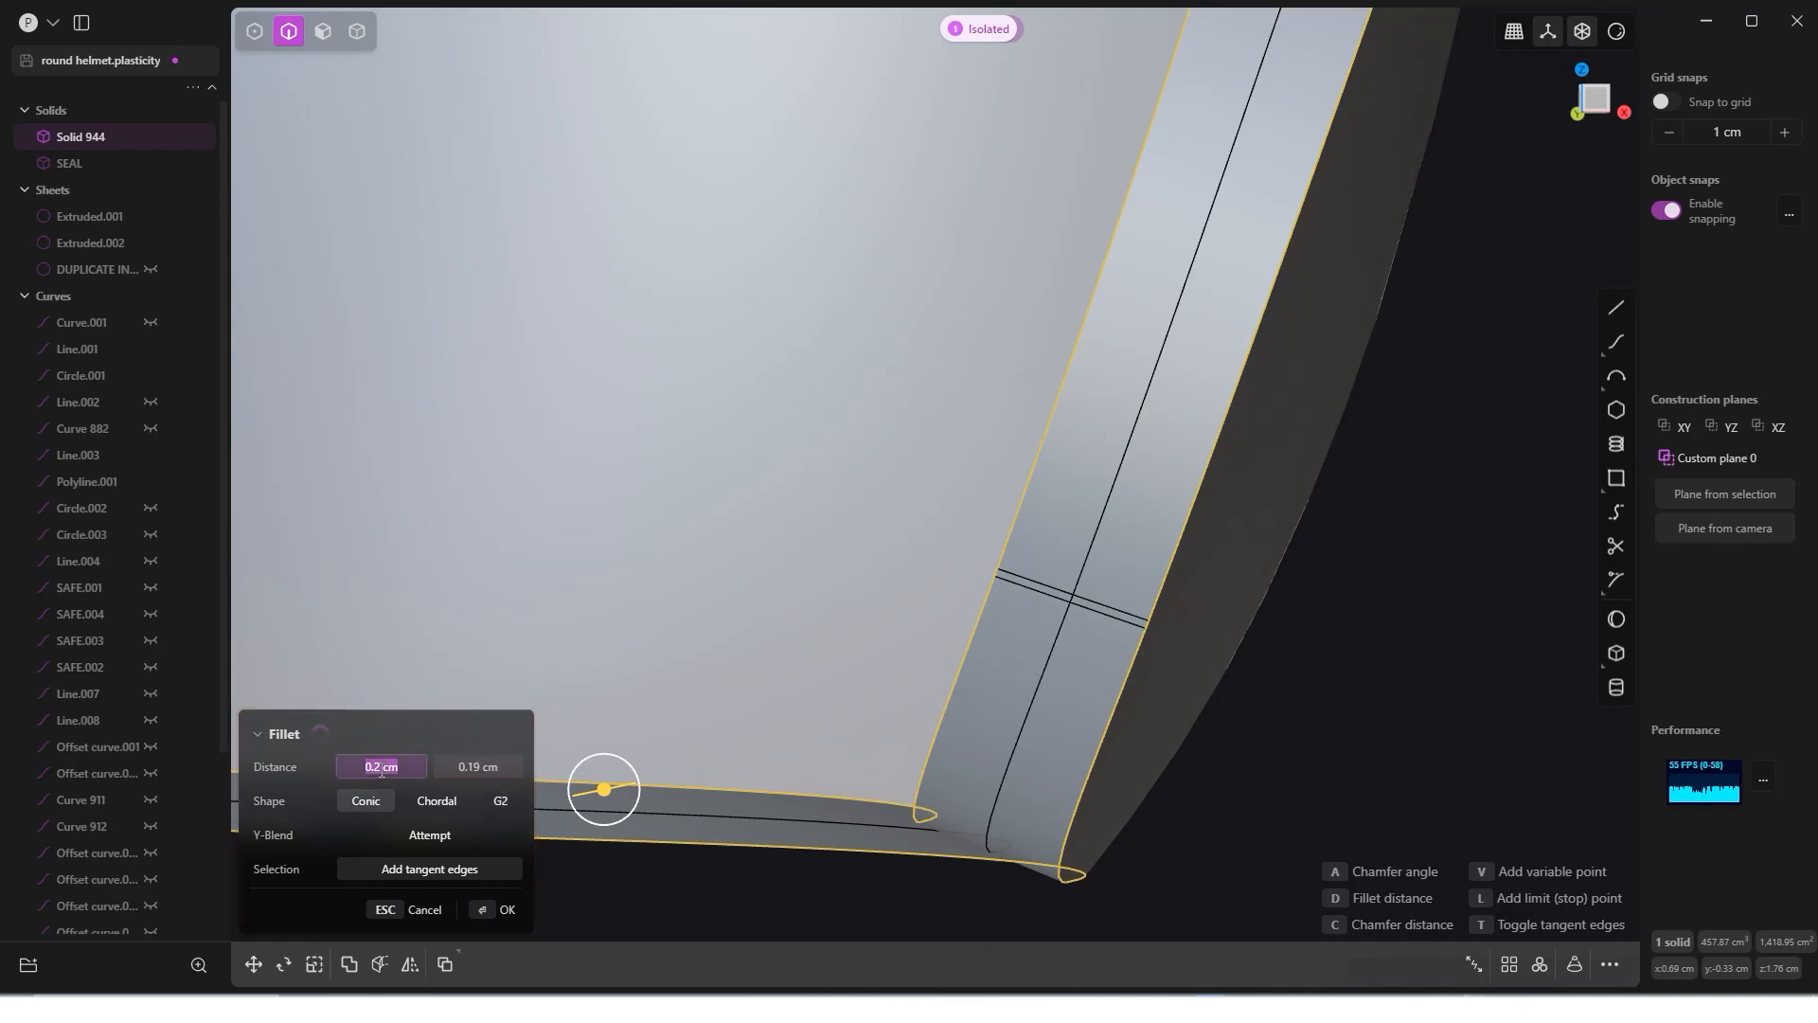
double_click(483, 769)
text(0.17)
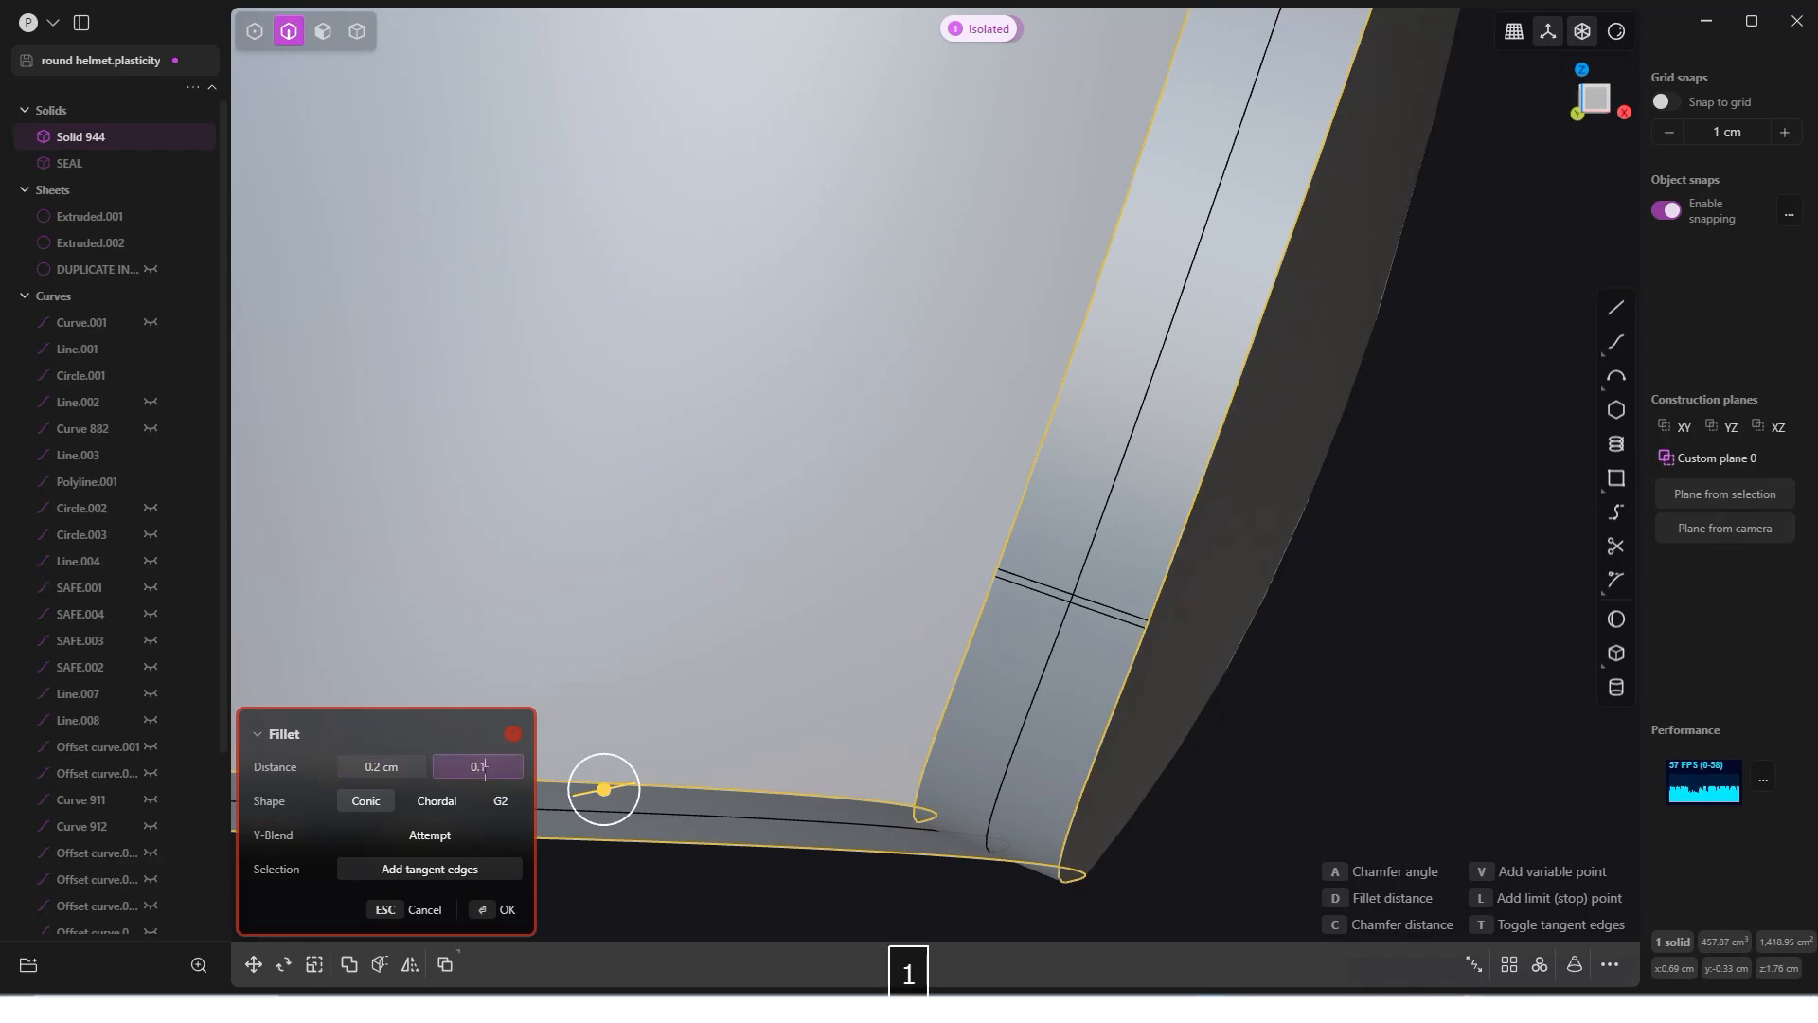
double_click(412, 768)
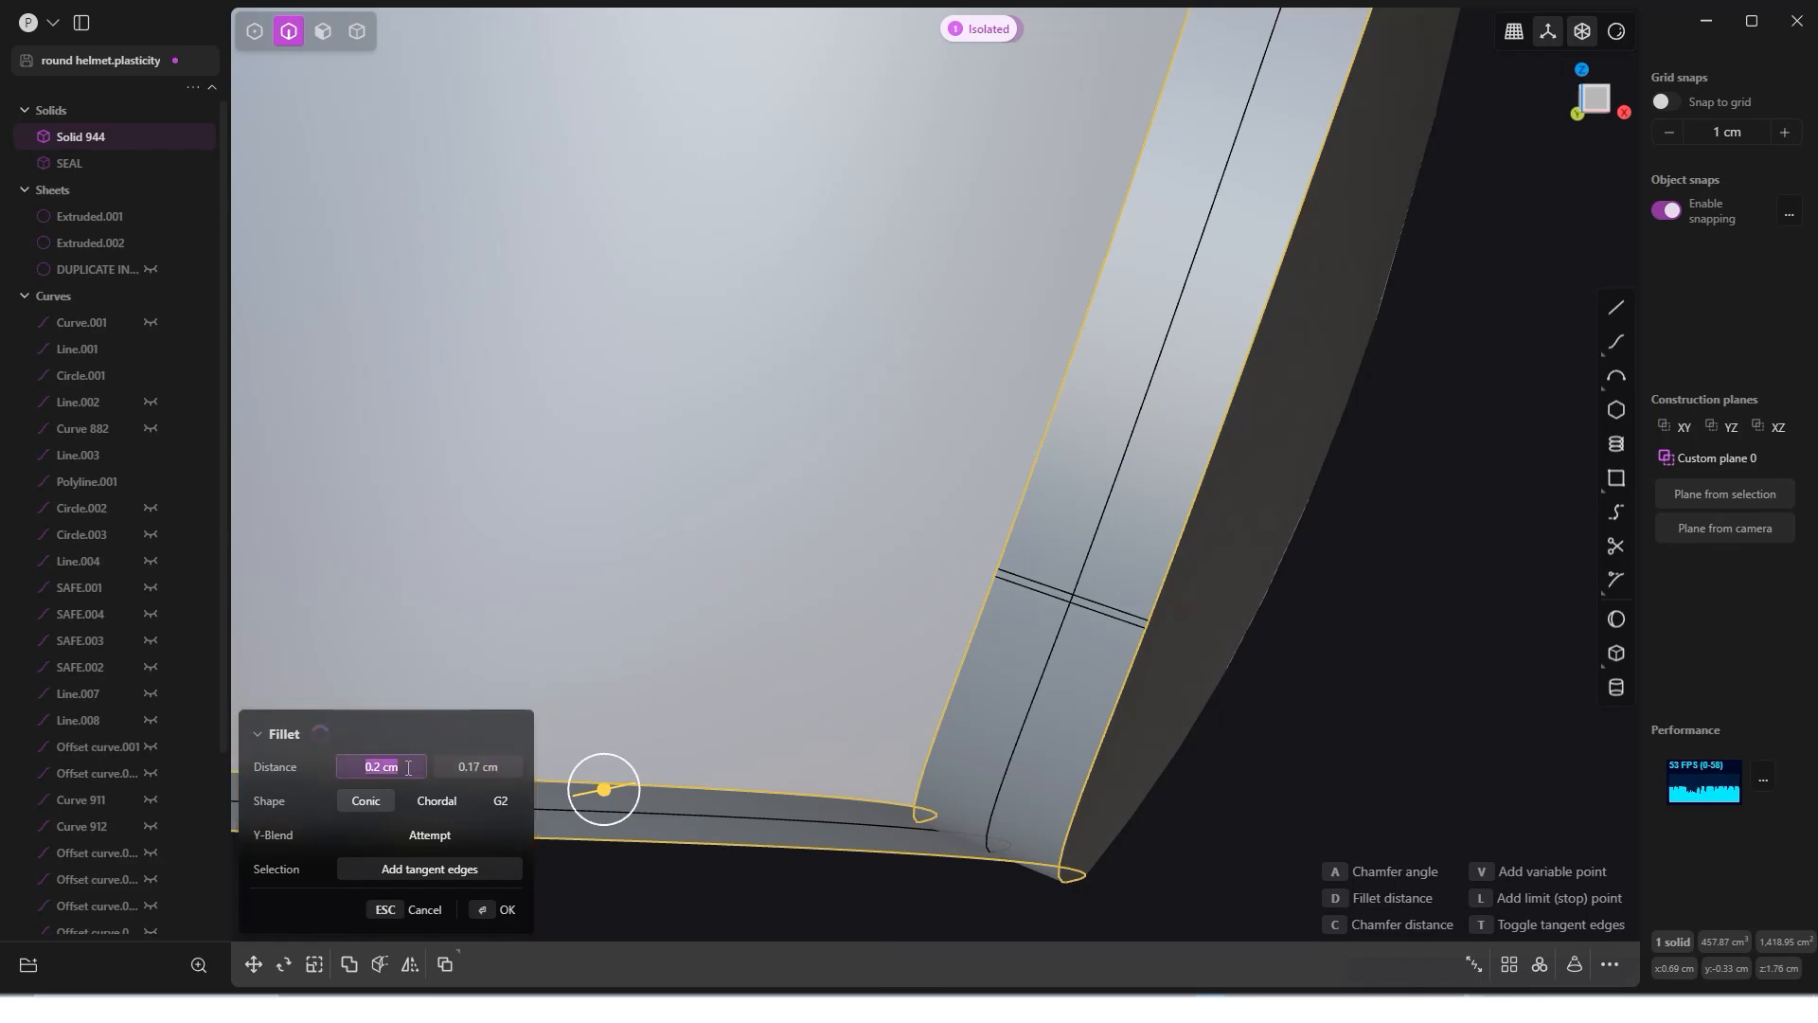
Step: Set both distances of the rim fillet to 0.16 cm
double_click(463, 769)
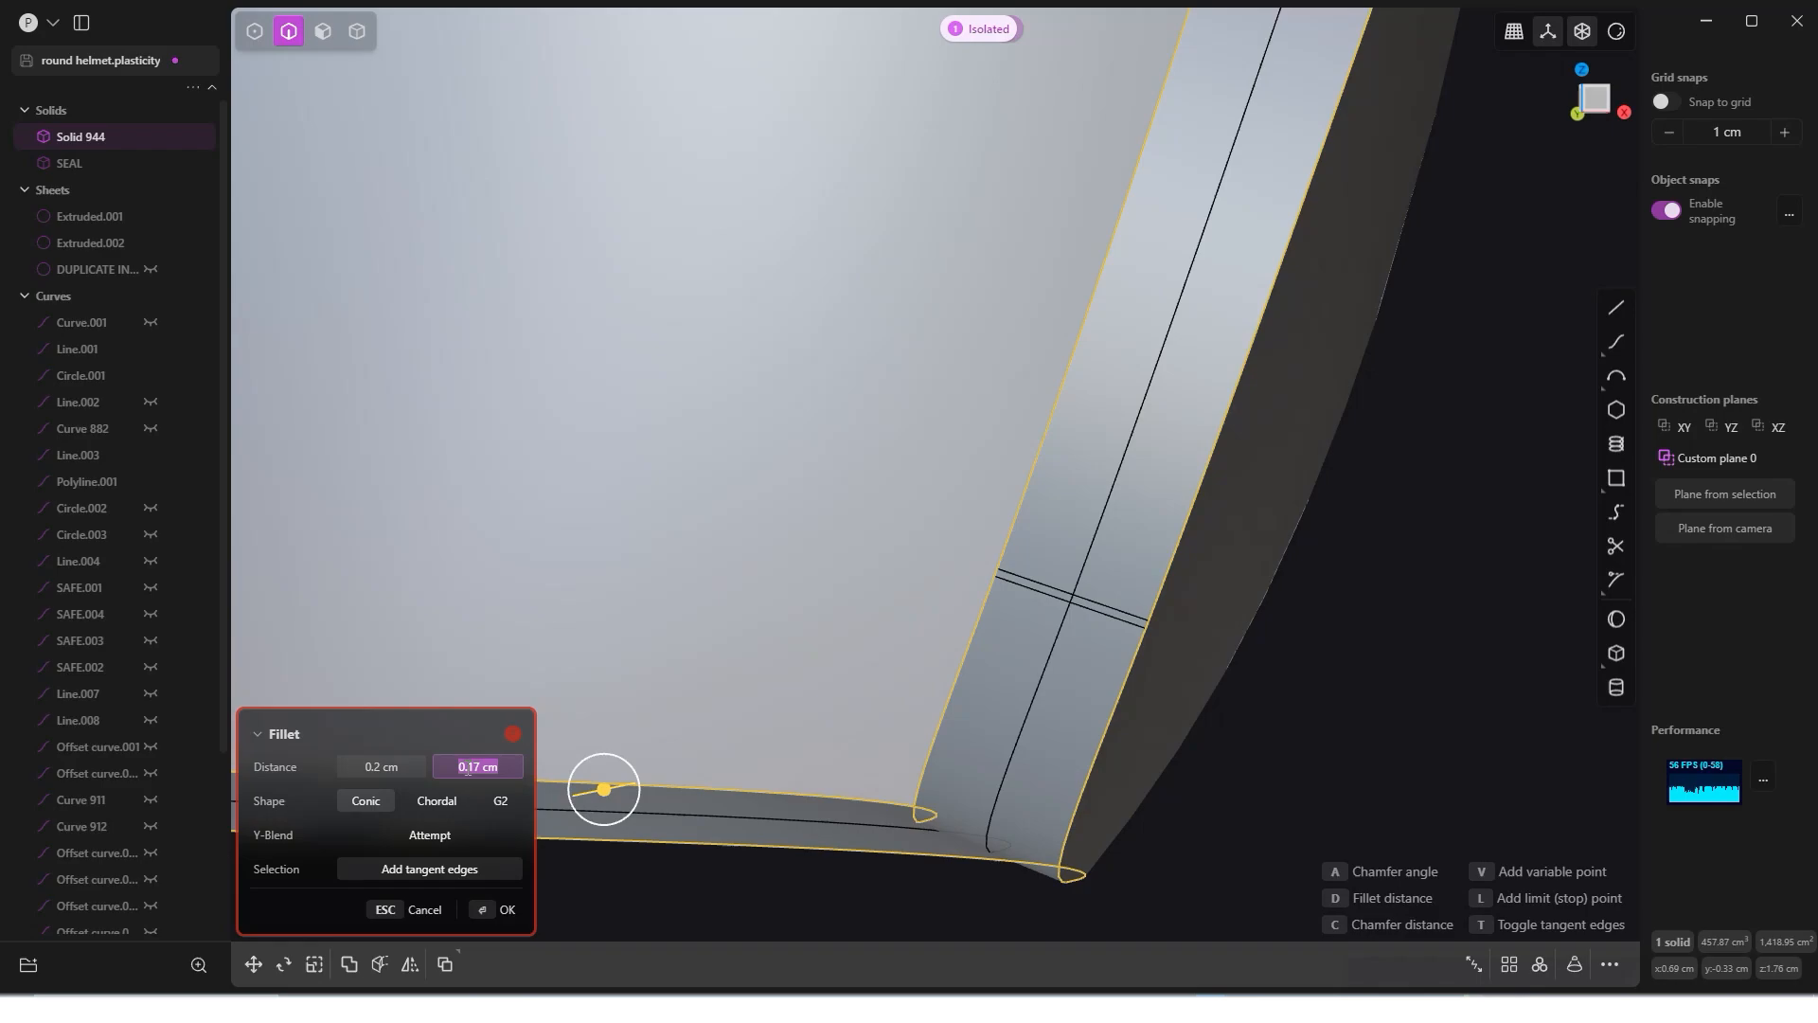
text(0.16)
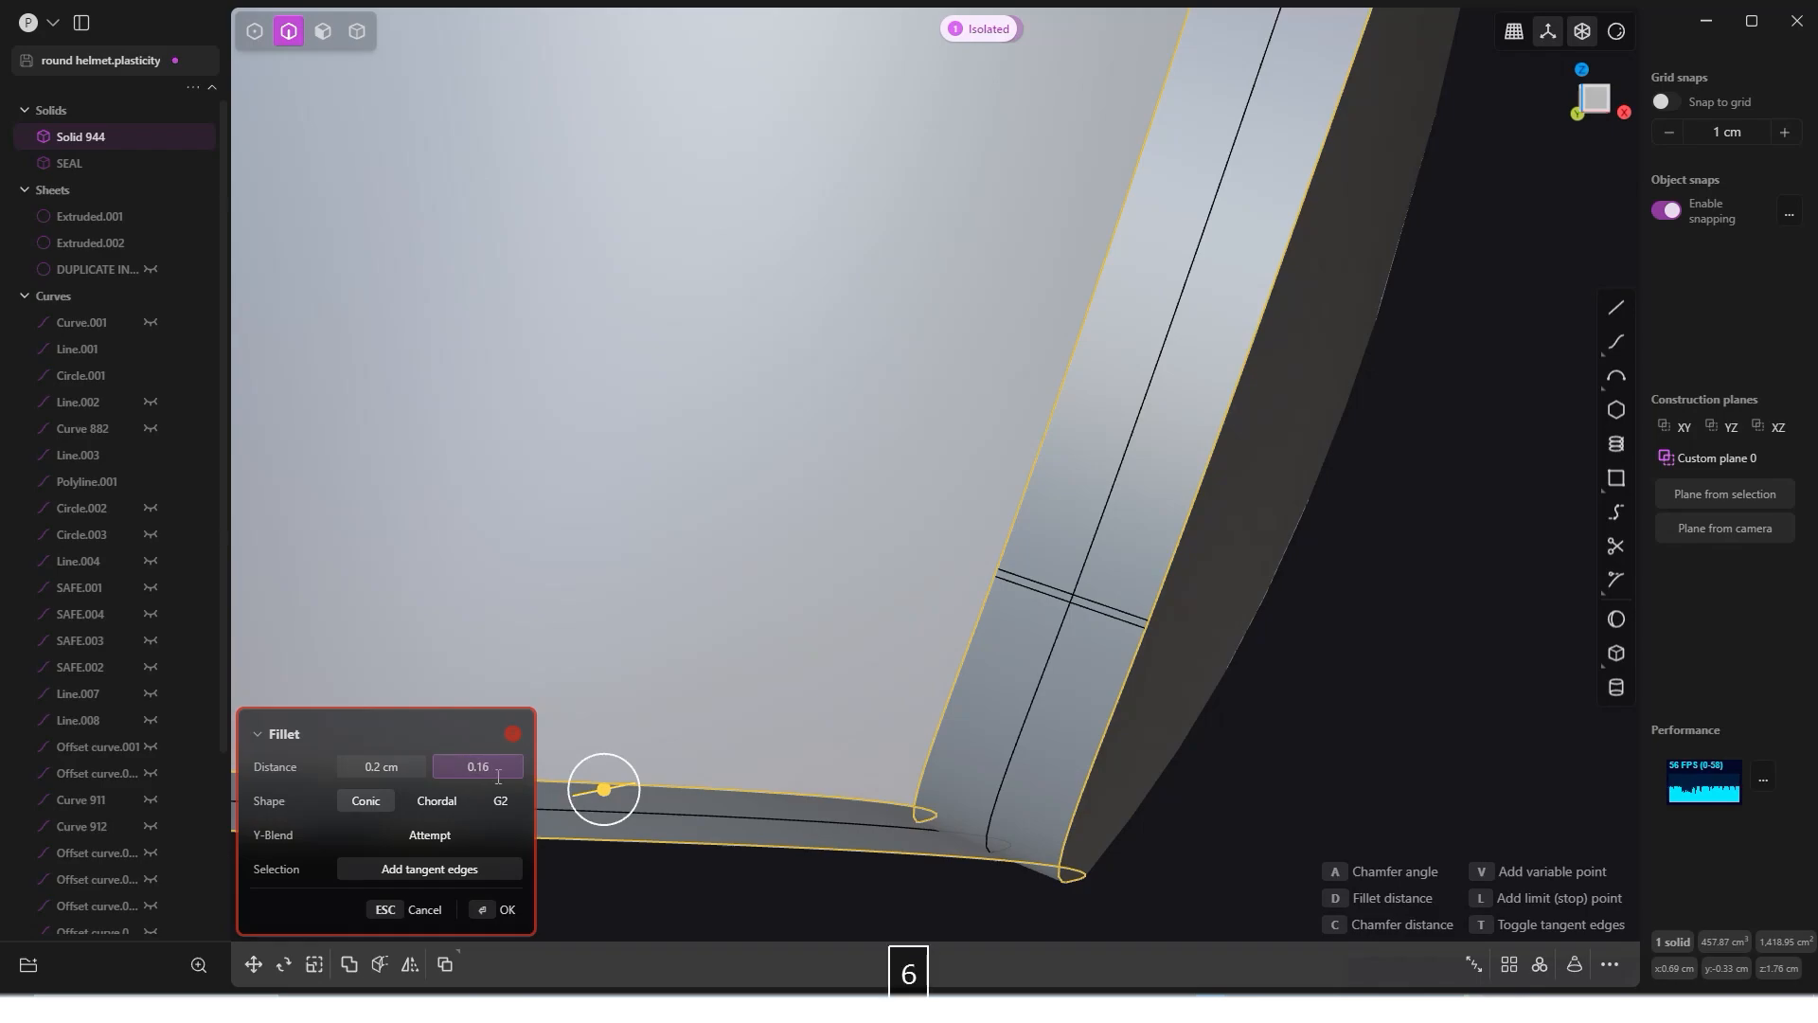
double_click(400, 769)
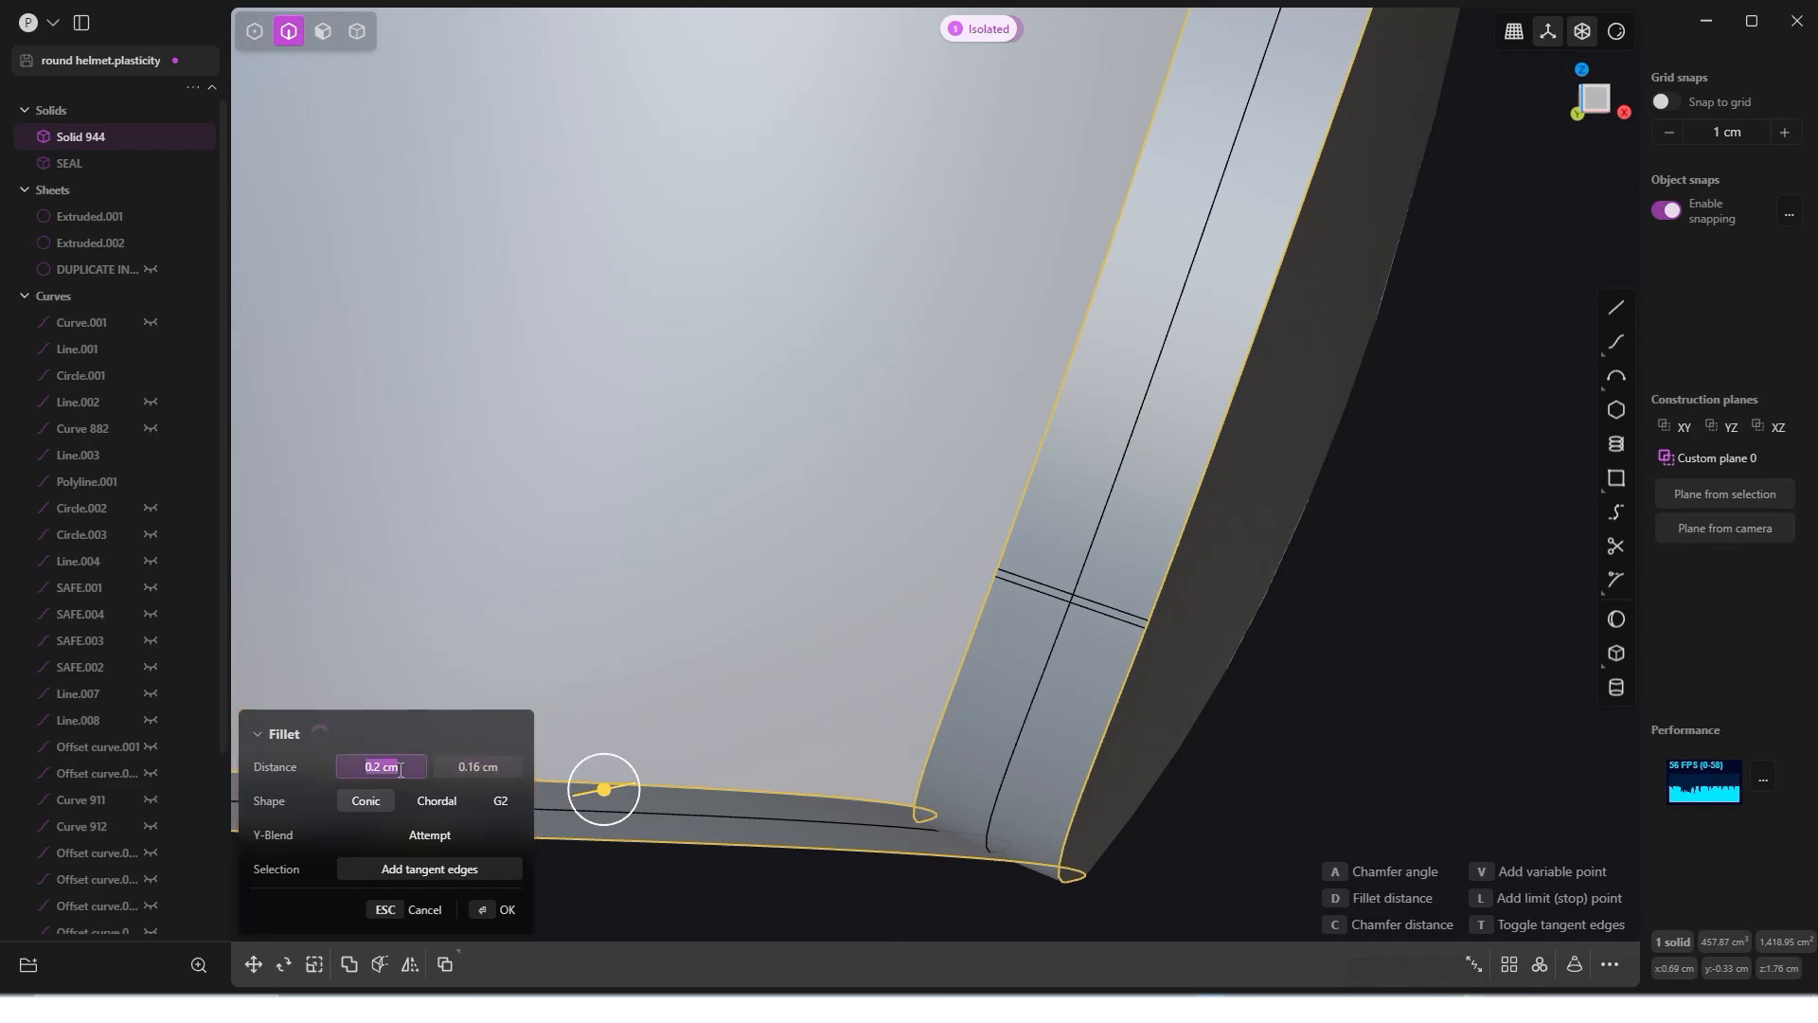
click(382, 766)
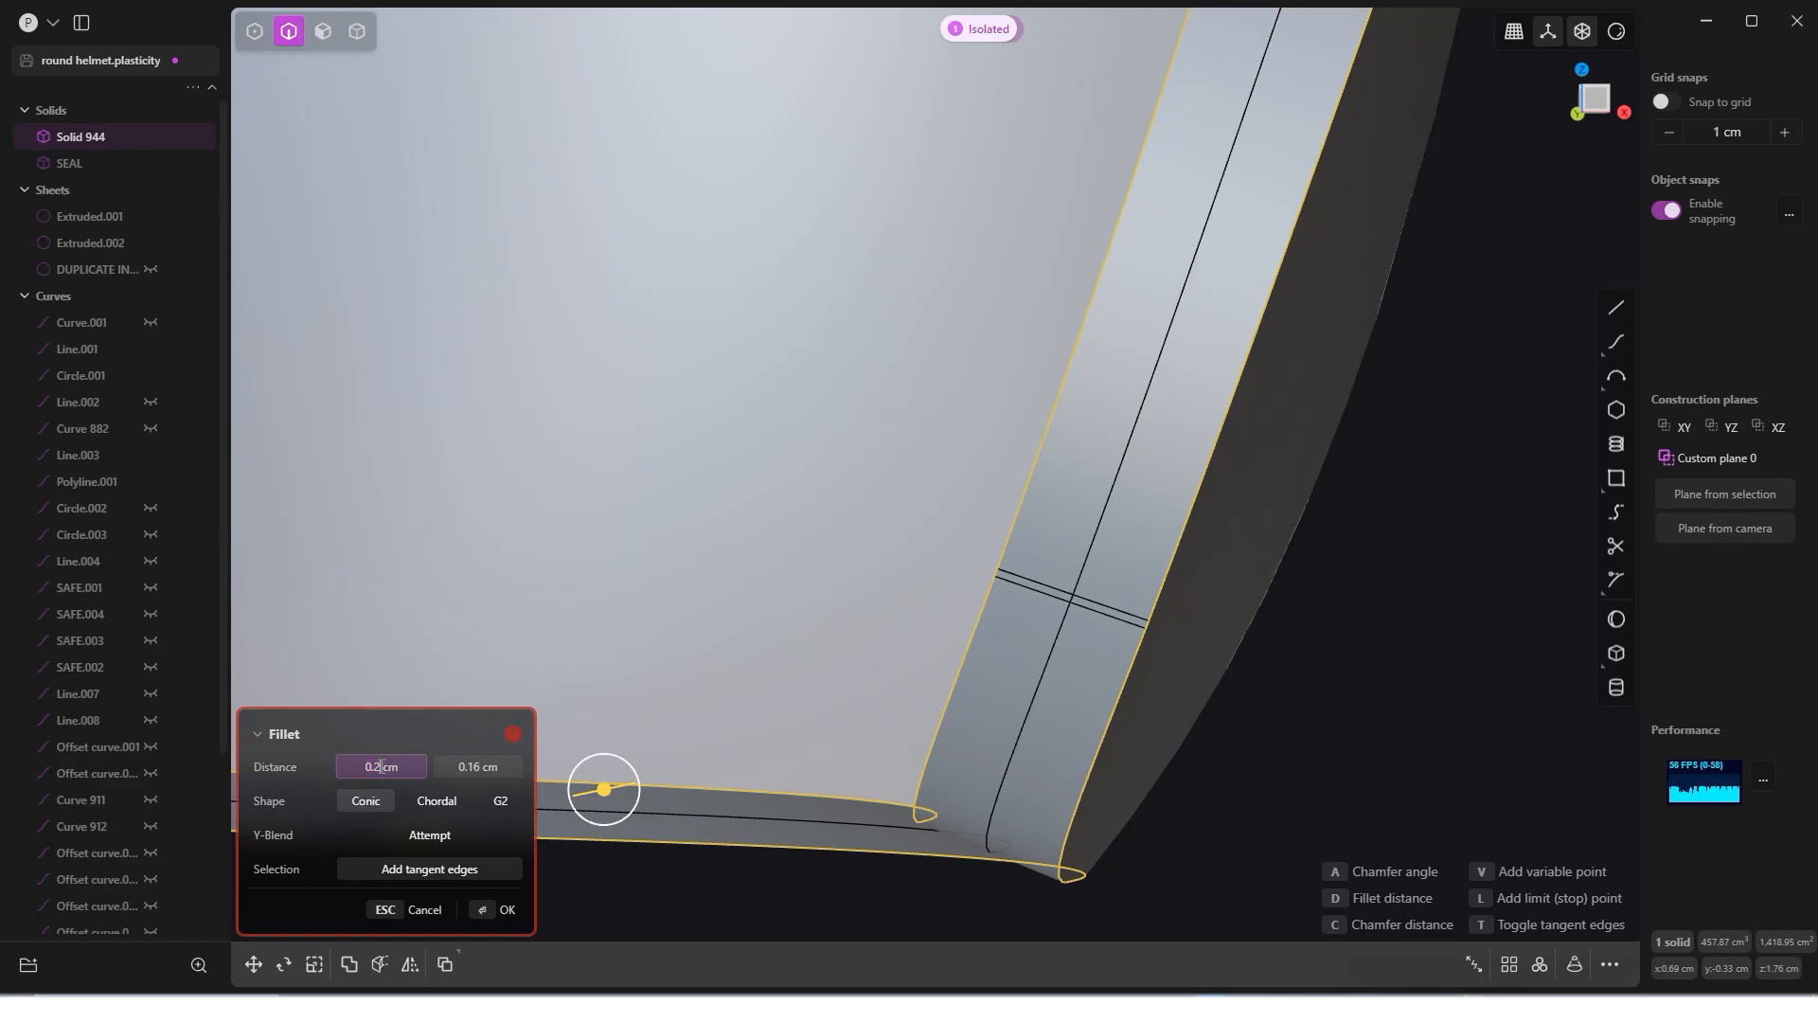
key(BackSpace)
text(16)
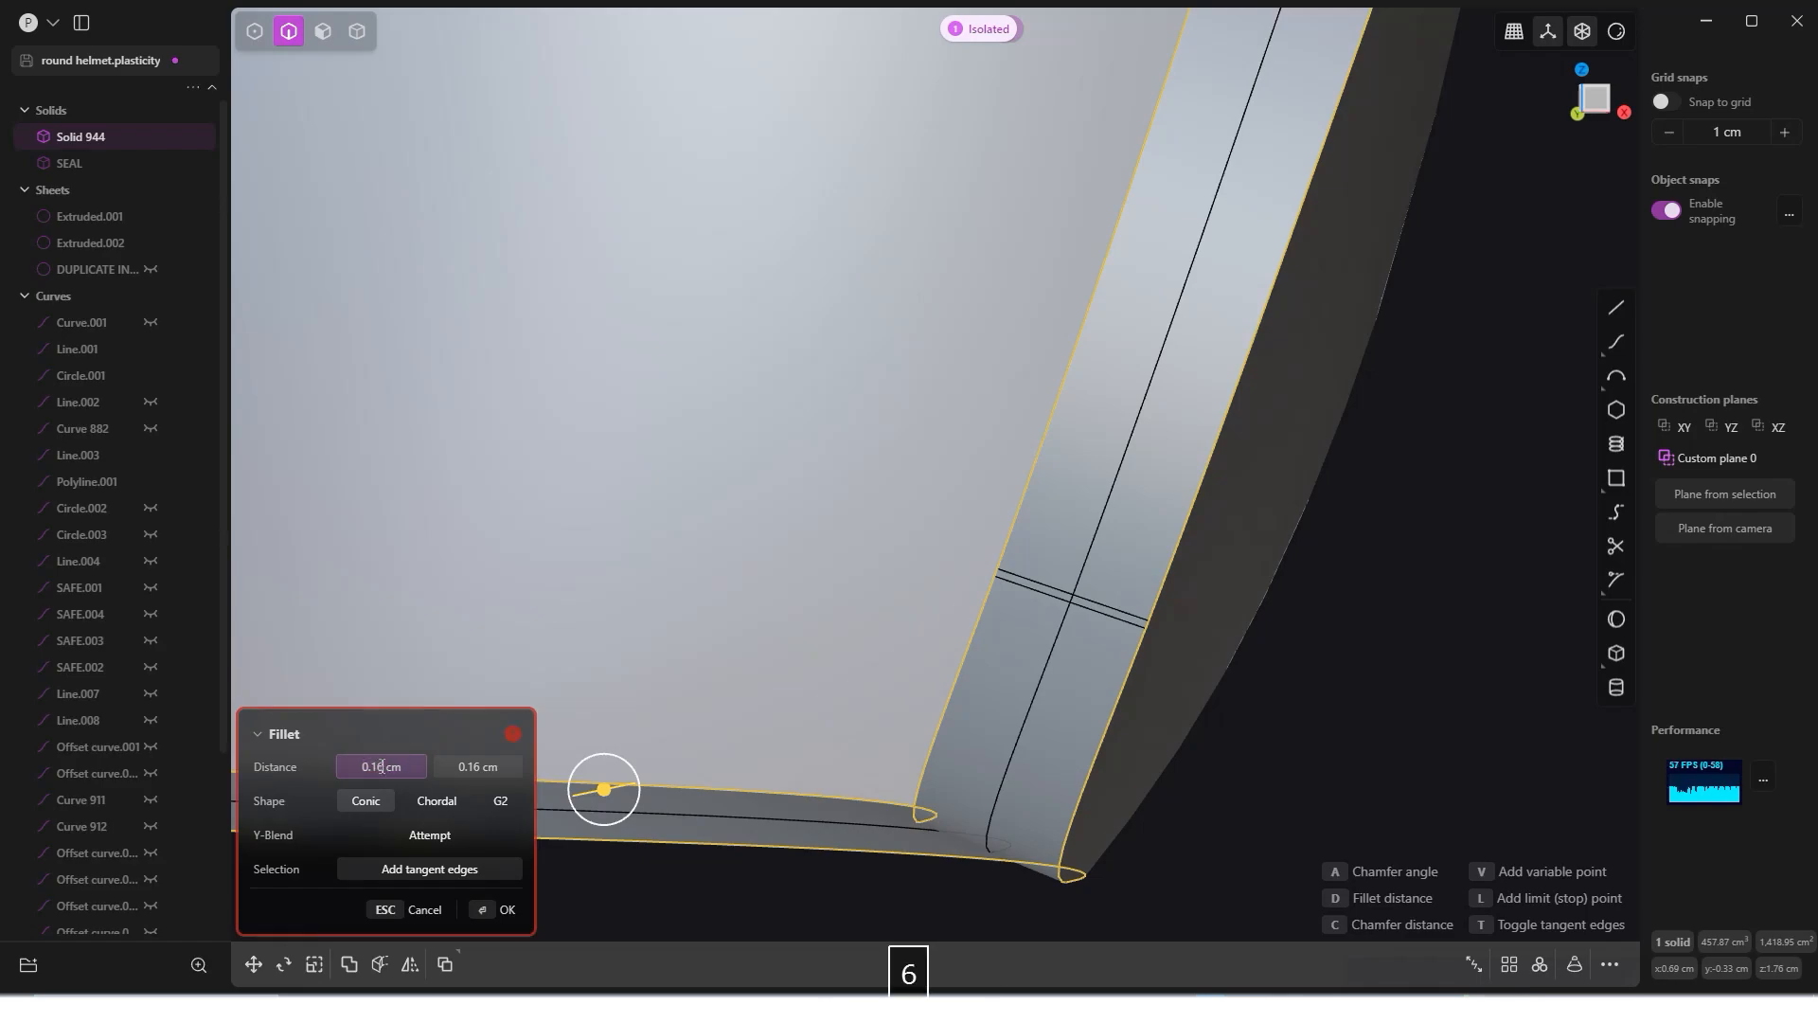
Step: Apply the rim fillet with 0.16 cm for both distances
double_click(488, 767)
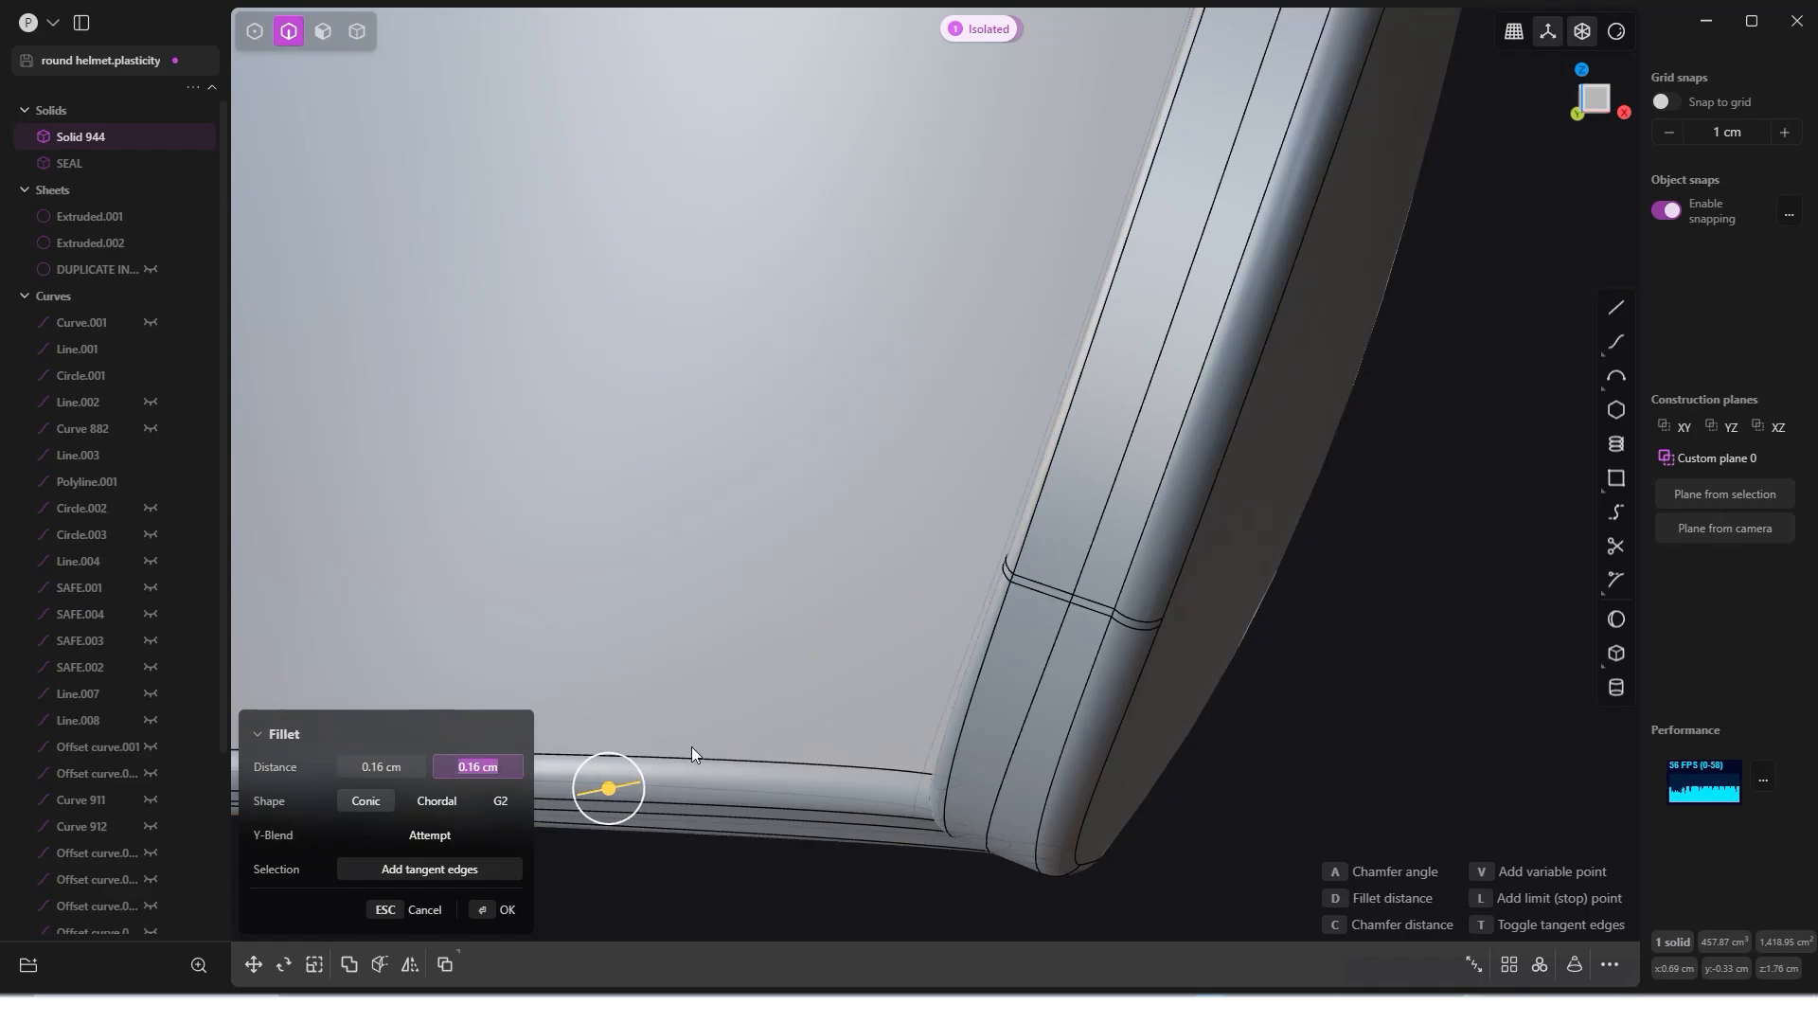
right_click(725, 738)
scroll(720, 767, down, 4)
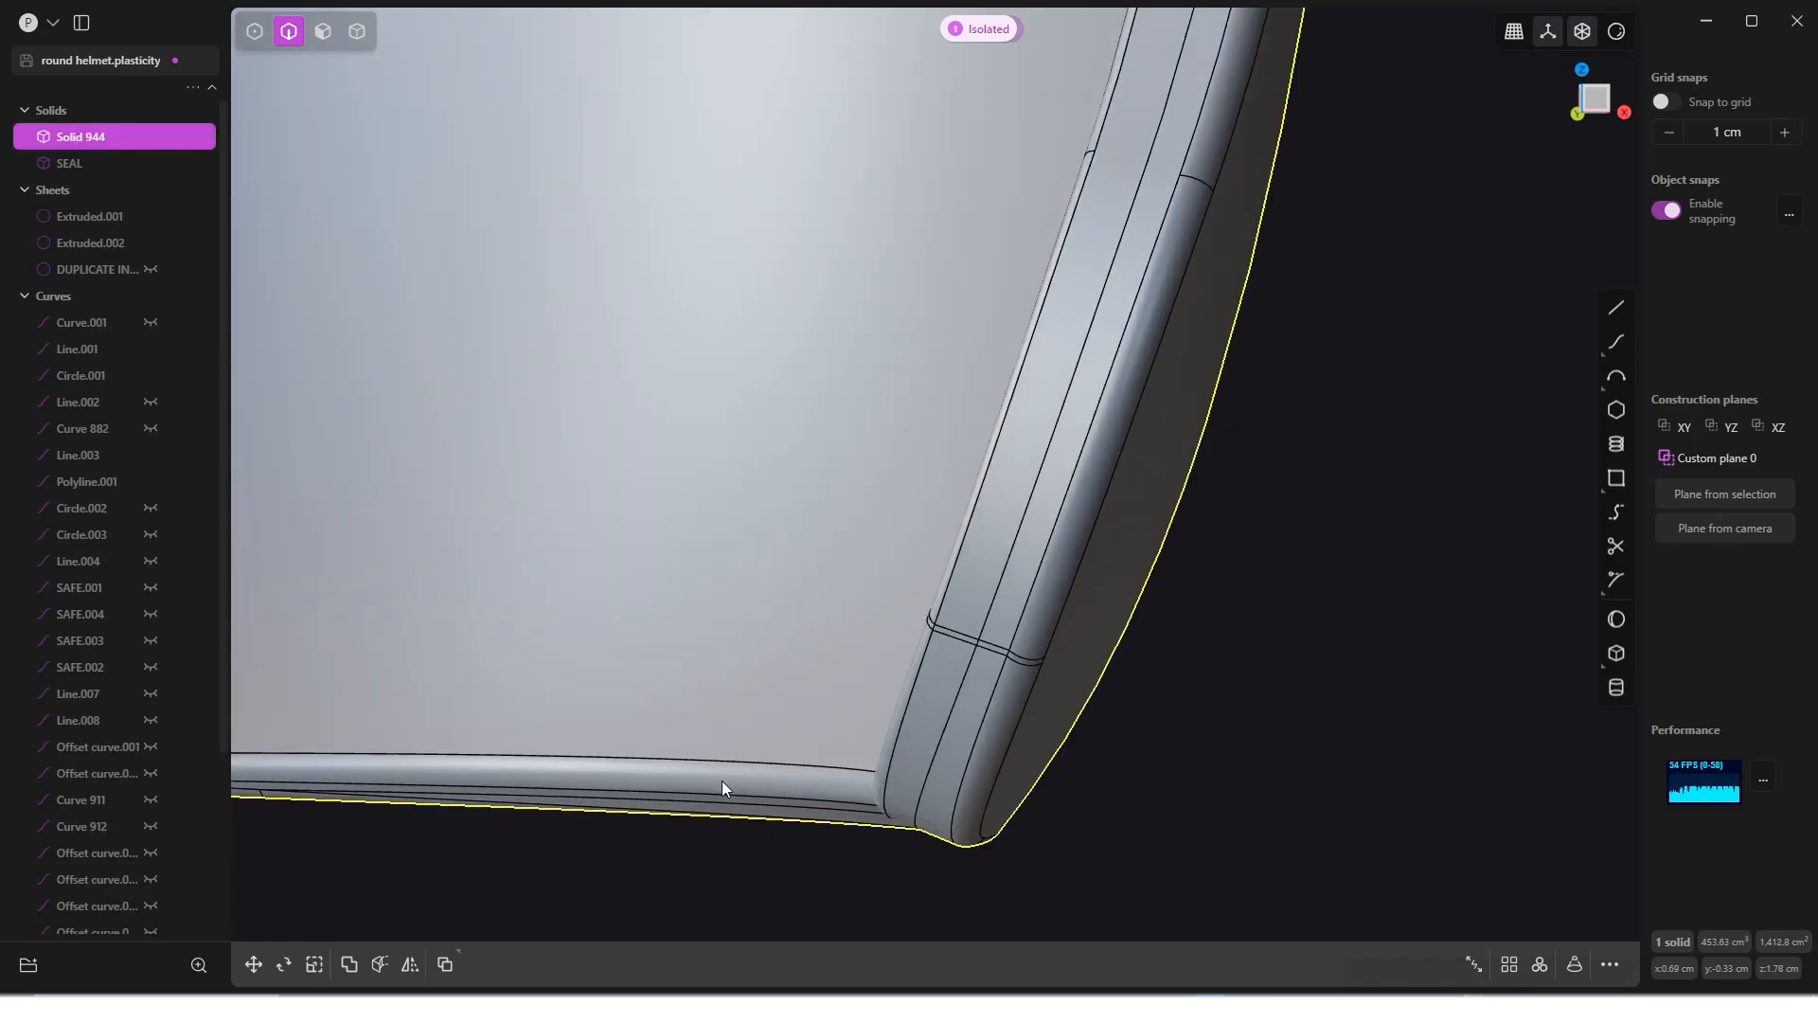
middle_drag(721, 786, 987, 717)
click(985, 715)
key(f)
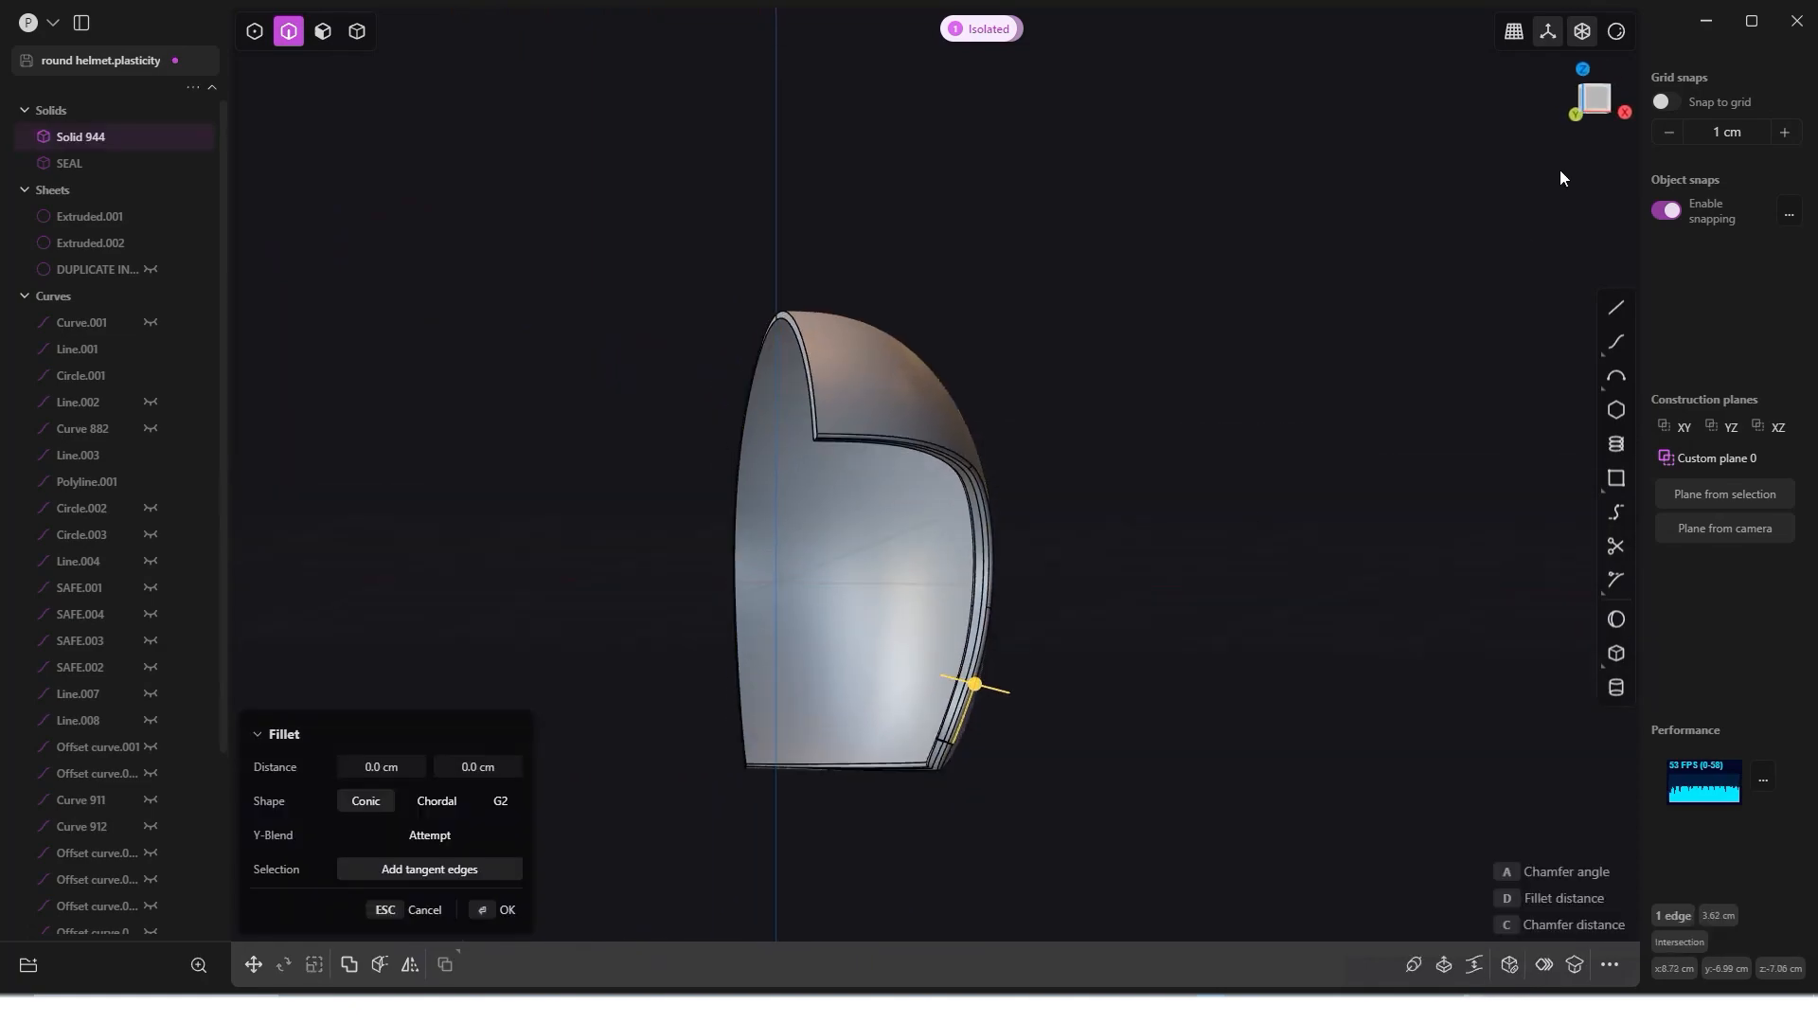
click(1598, 101)
key(Escape)
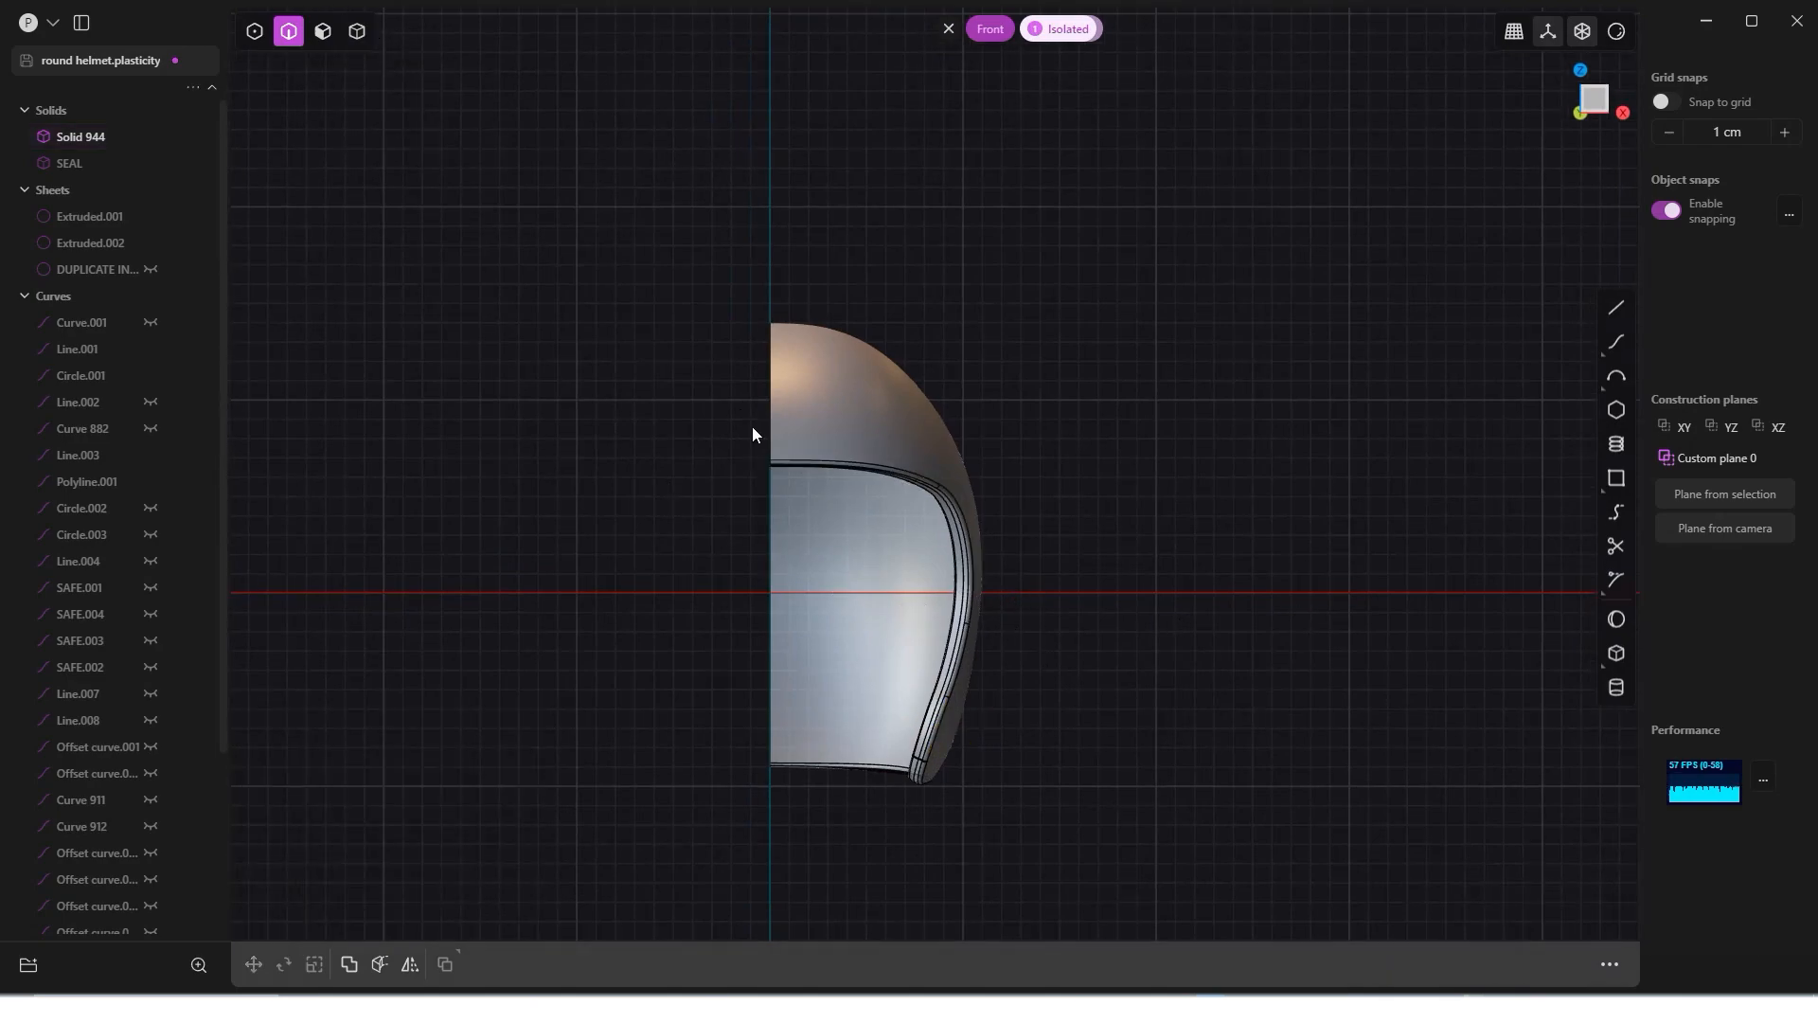
Step: Try to mirror the helmet half across the X axis in the front view
click(363, 44)
click(935, 612)
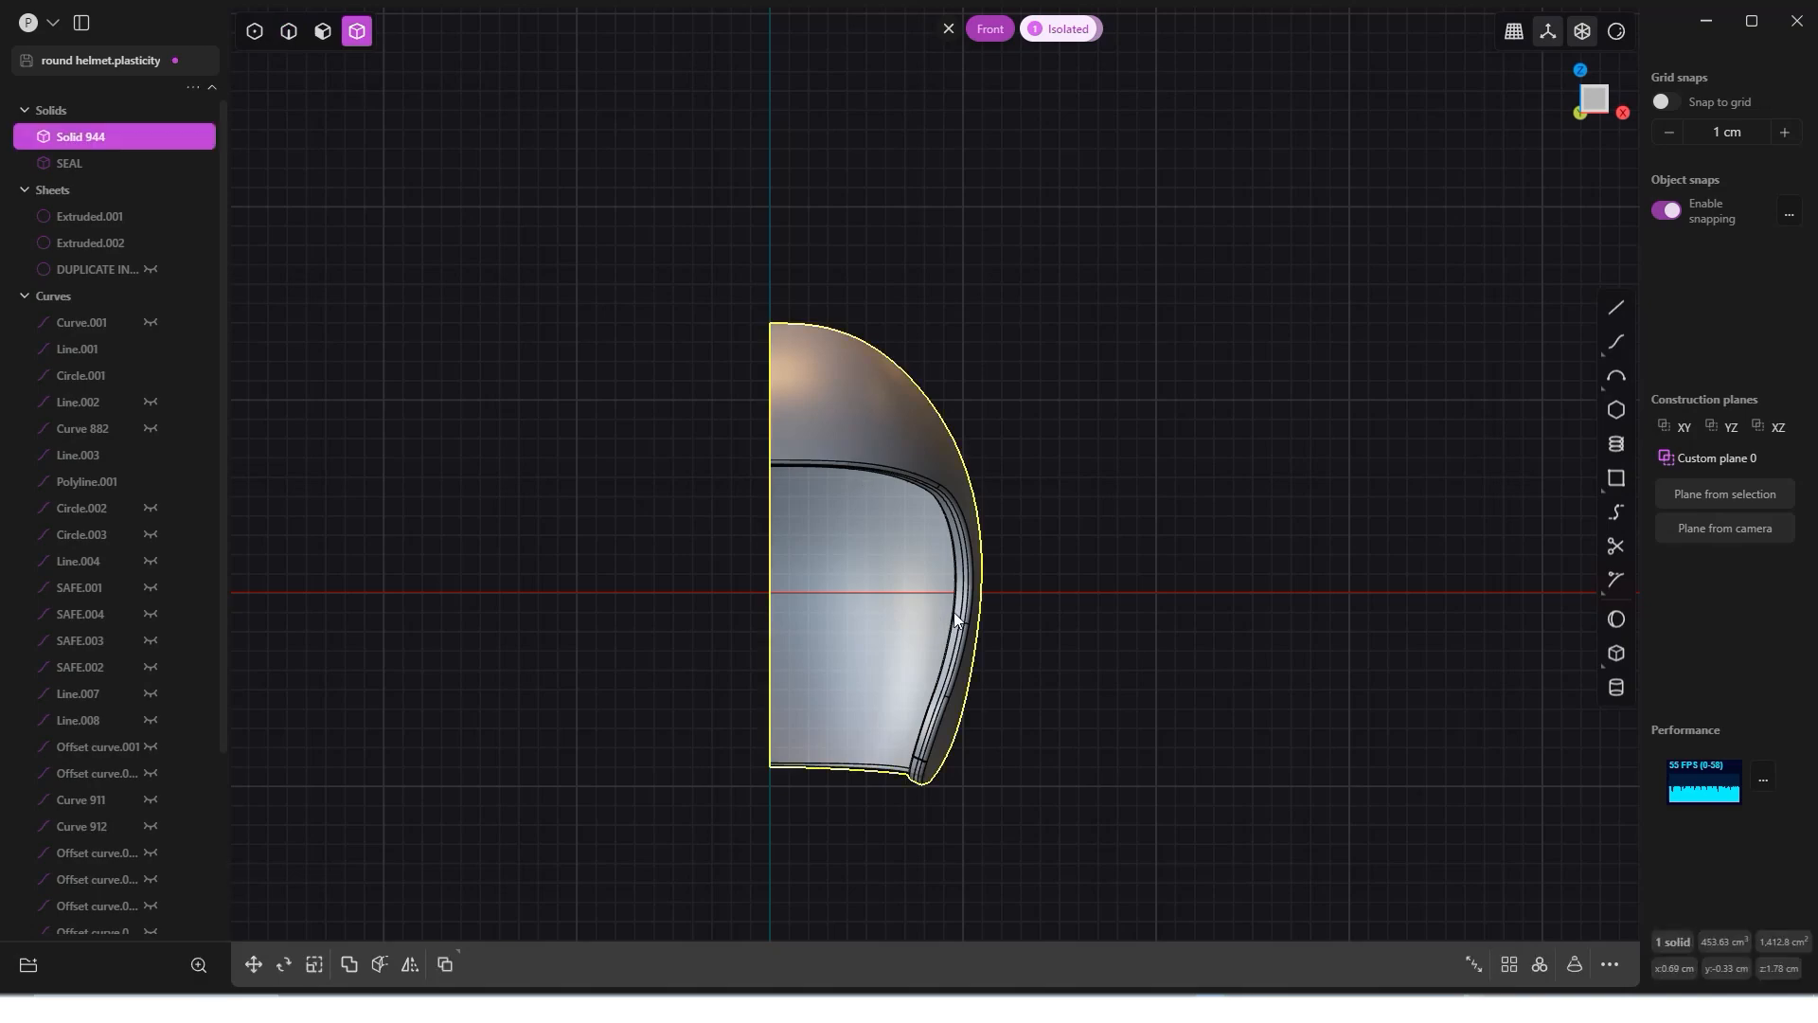
key(alt+x)
key(x)
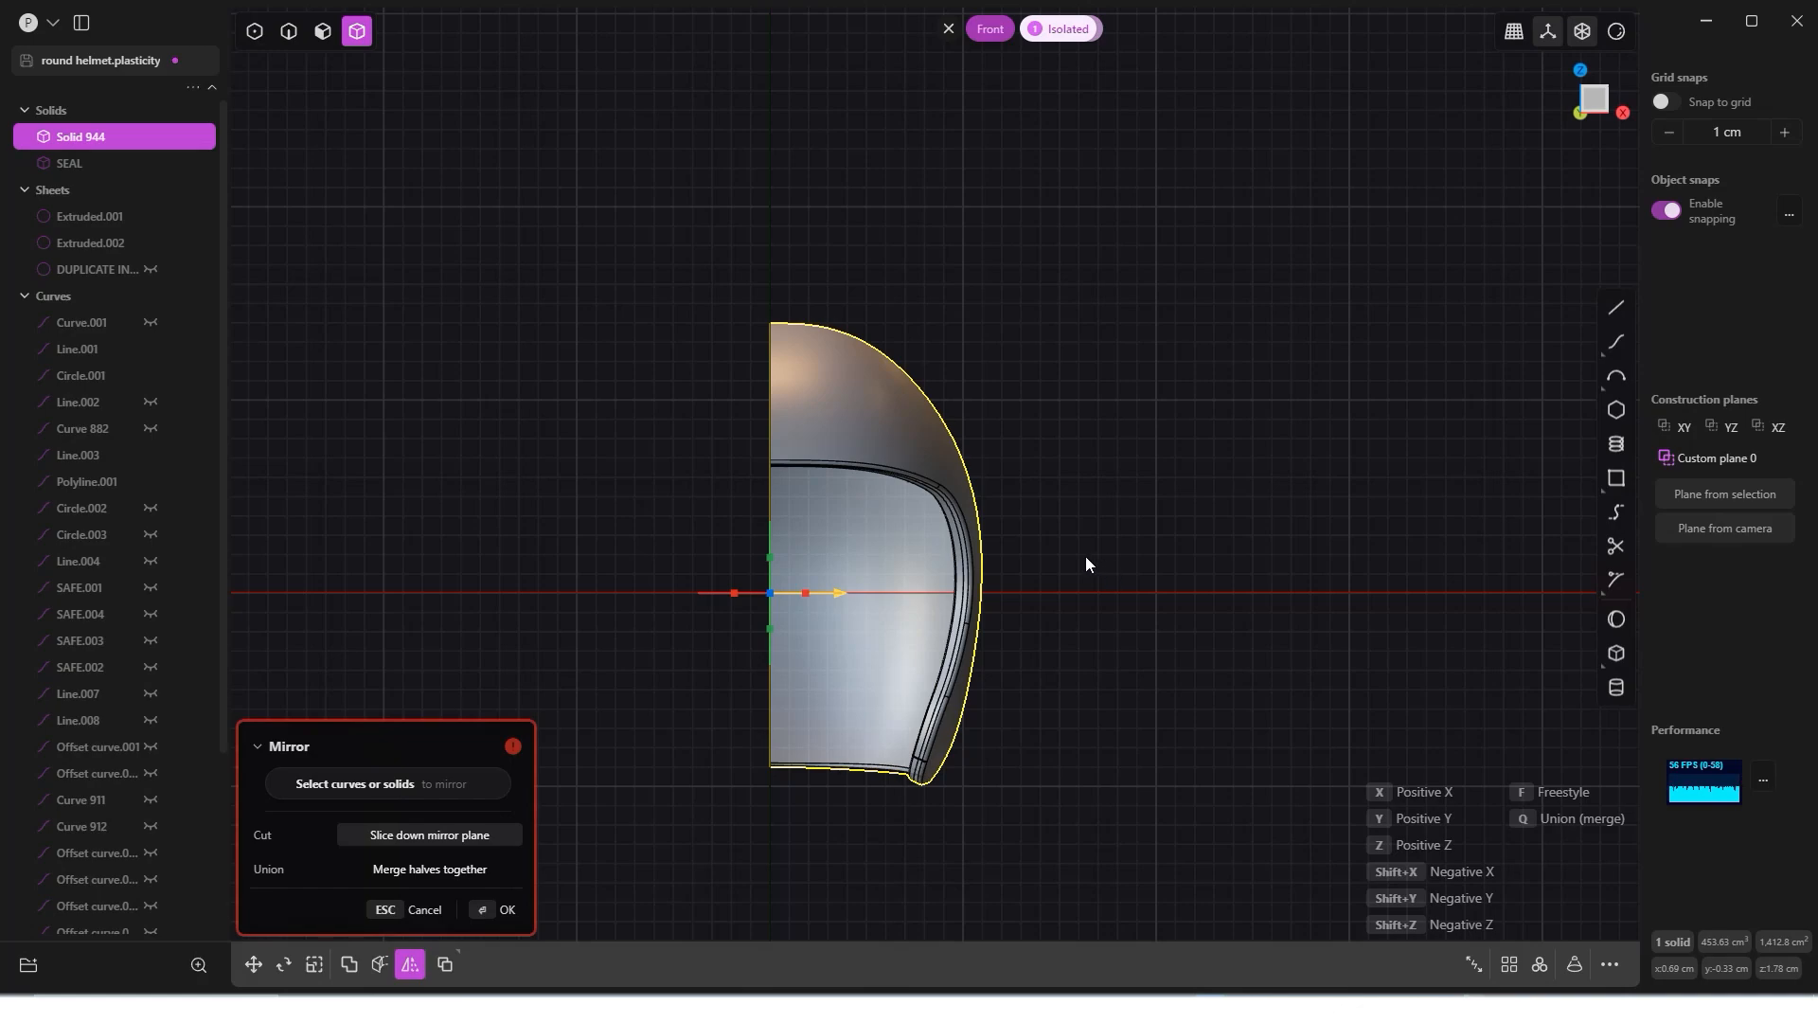
key(Escape)
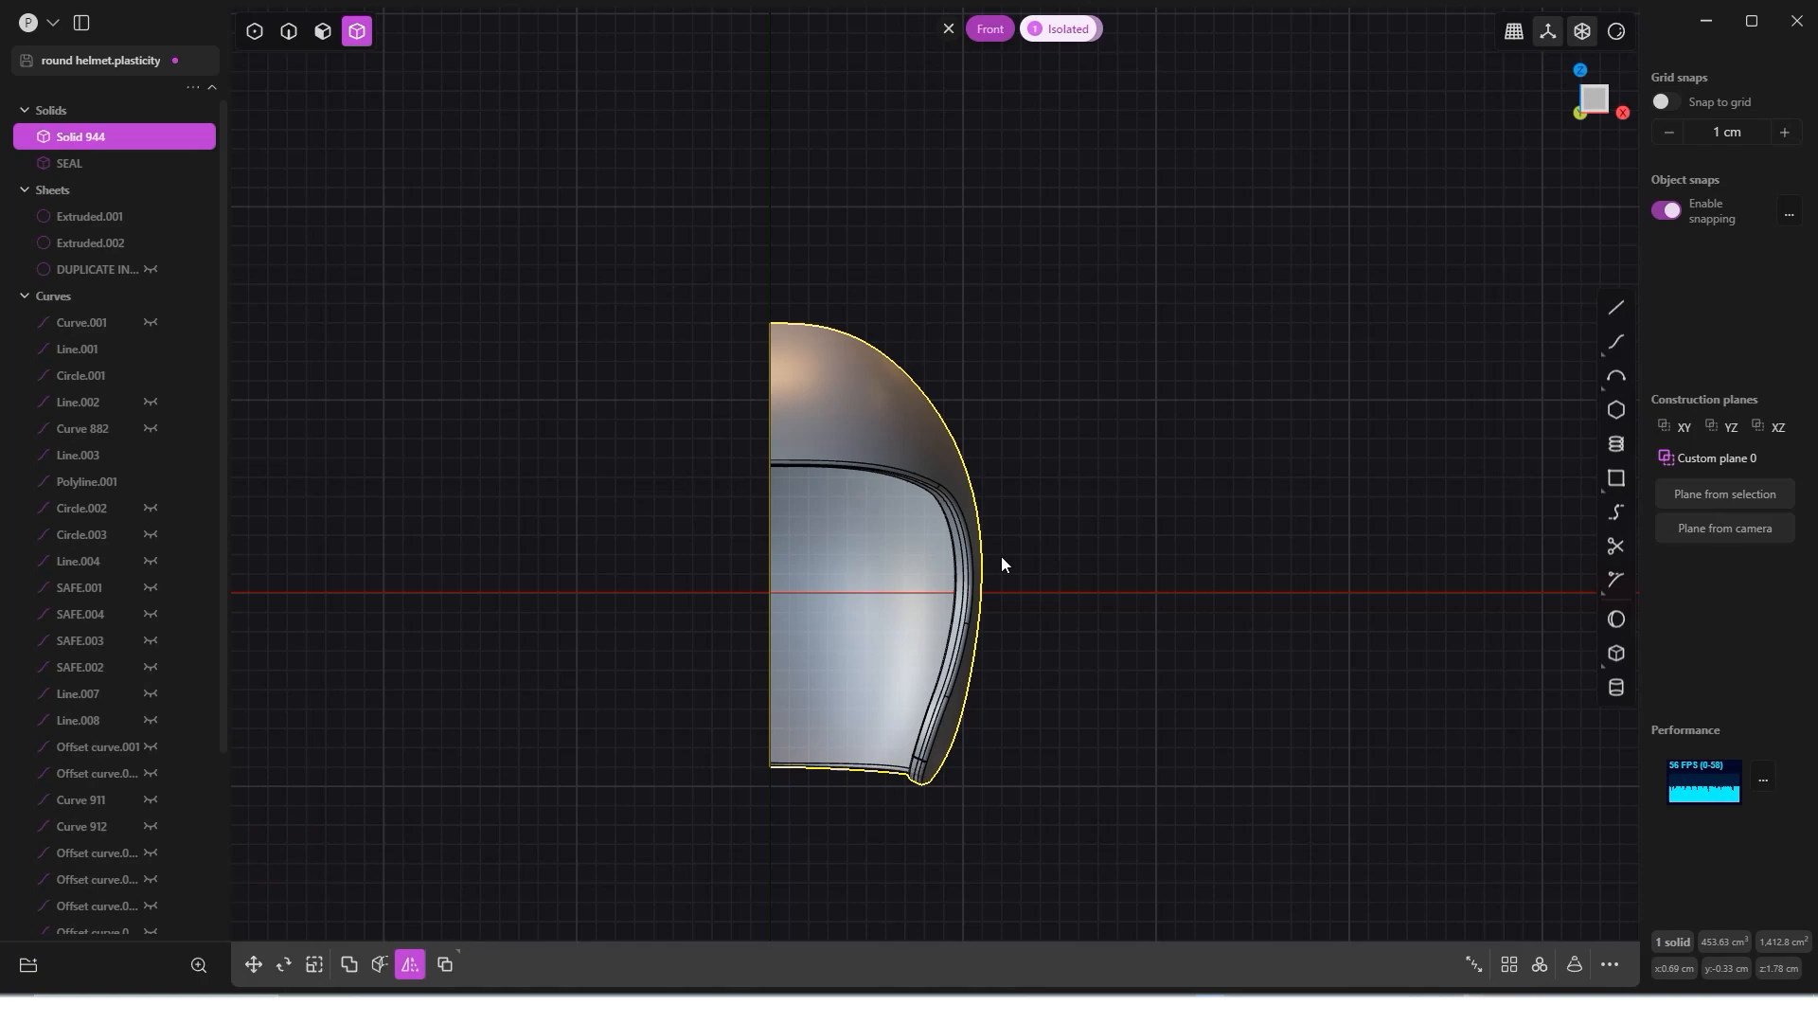
Step: Retry mirroring the helmet half in a perspective view, examine the preview near the crown, and cancel the mirror
middle_drag(877, 538, 1001, 460)
scroll(1002, 461, up, 3)
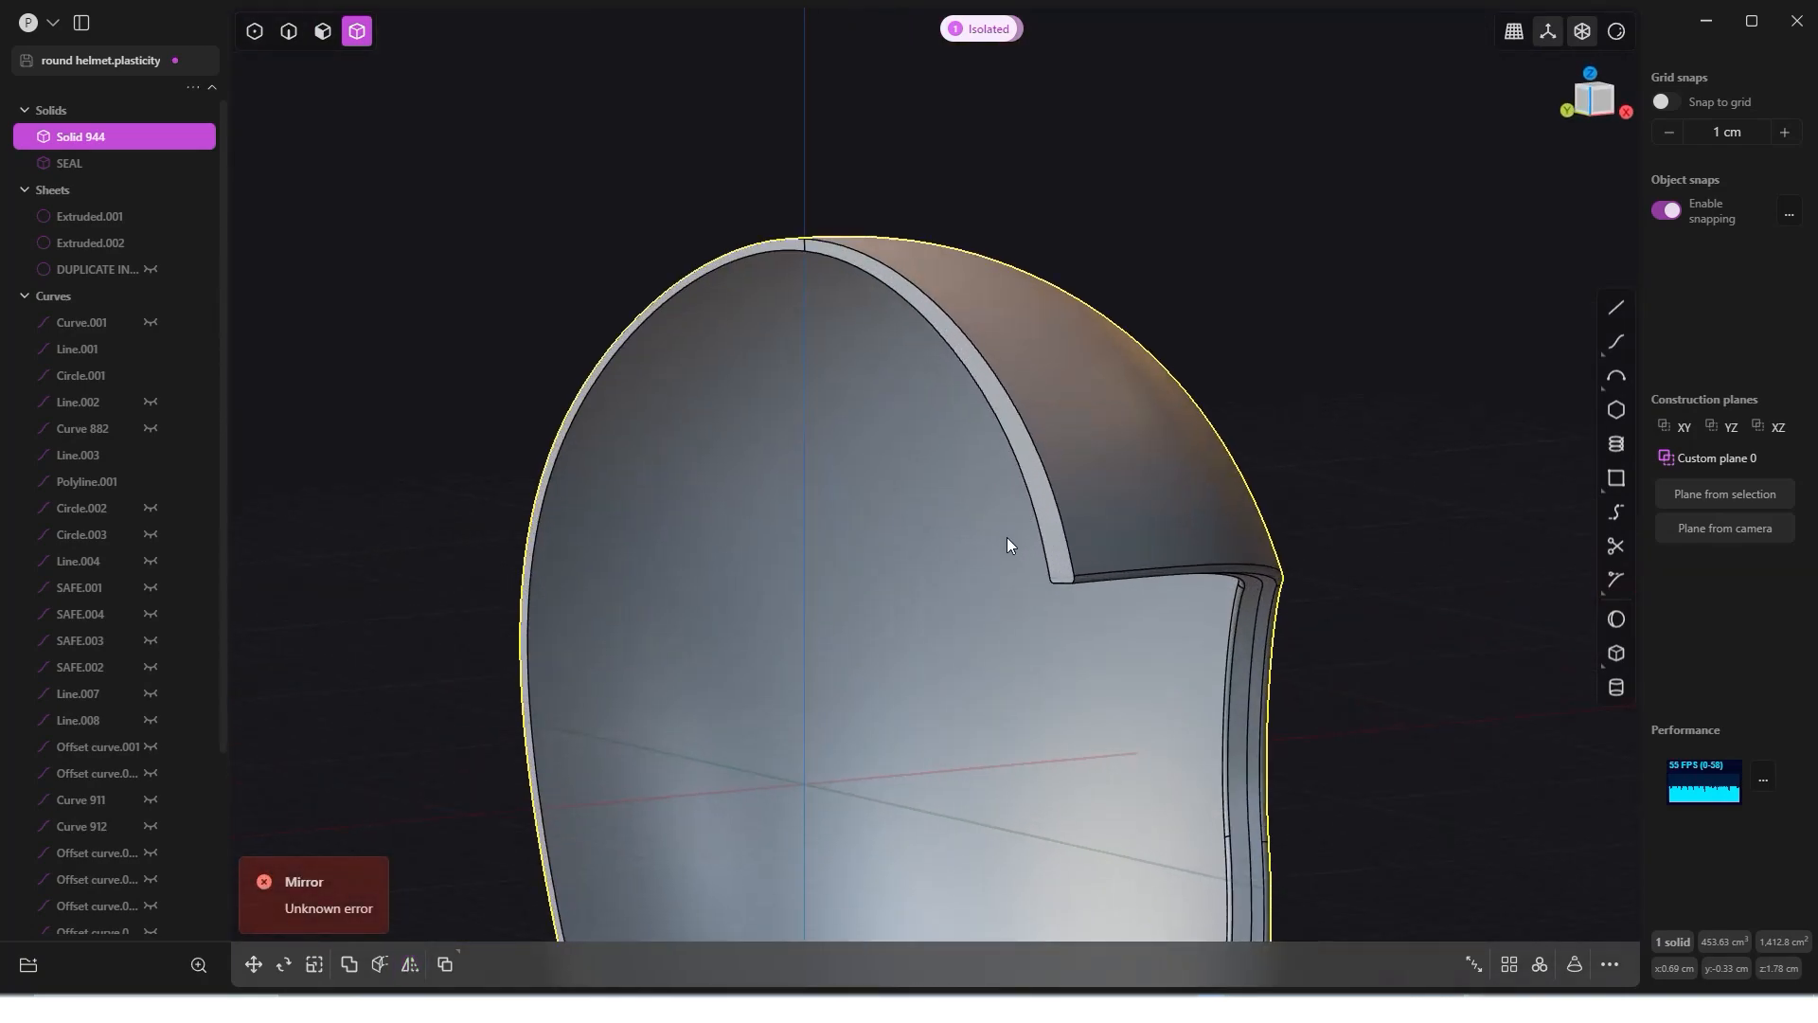
key(alt+x)
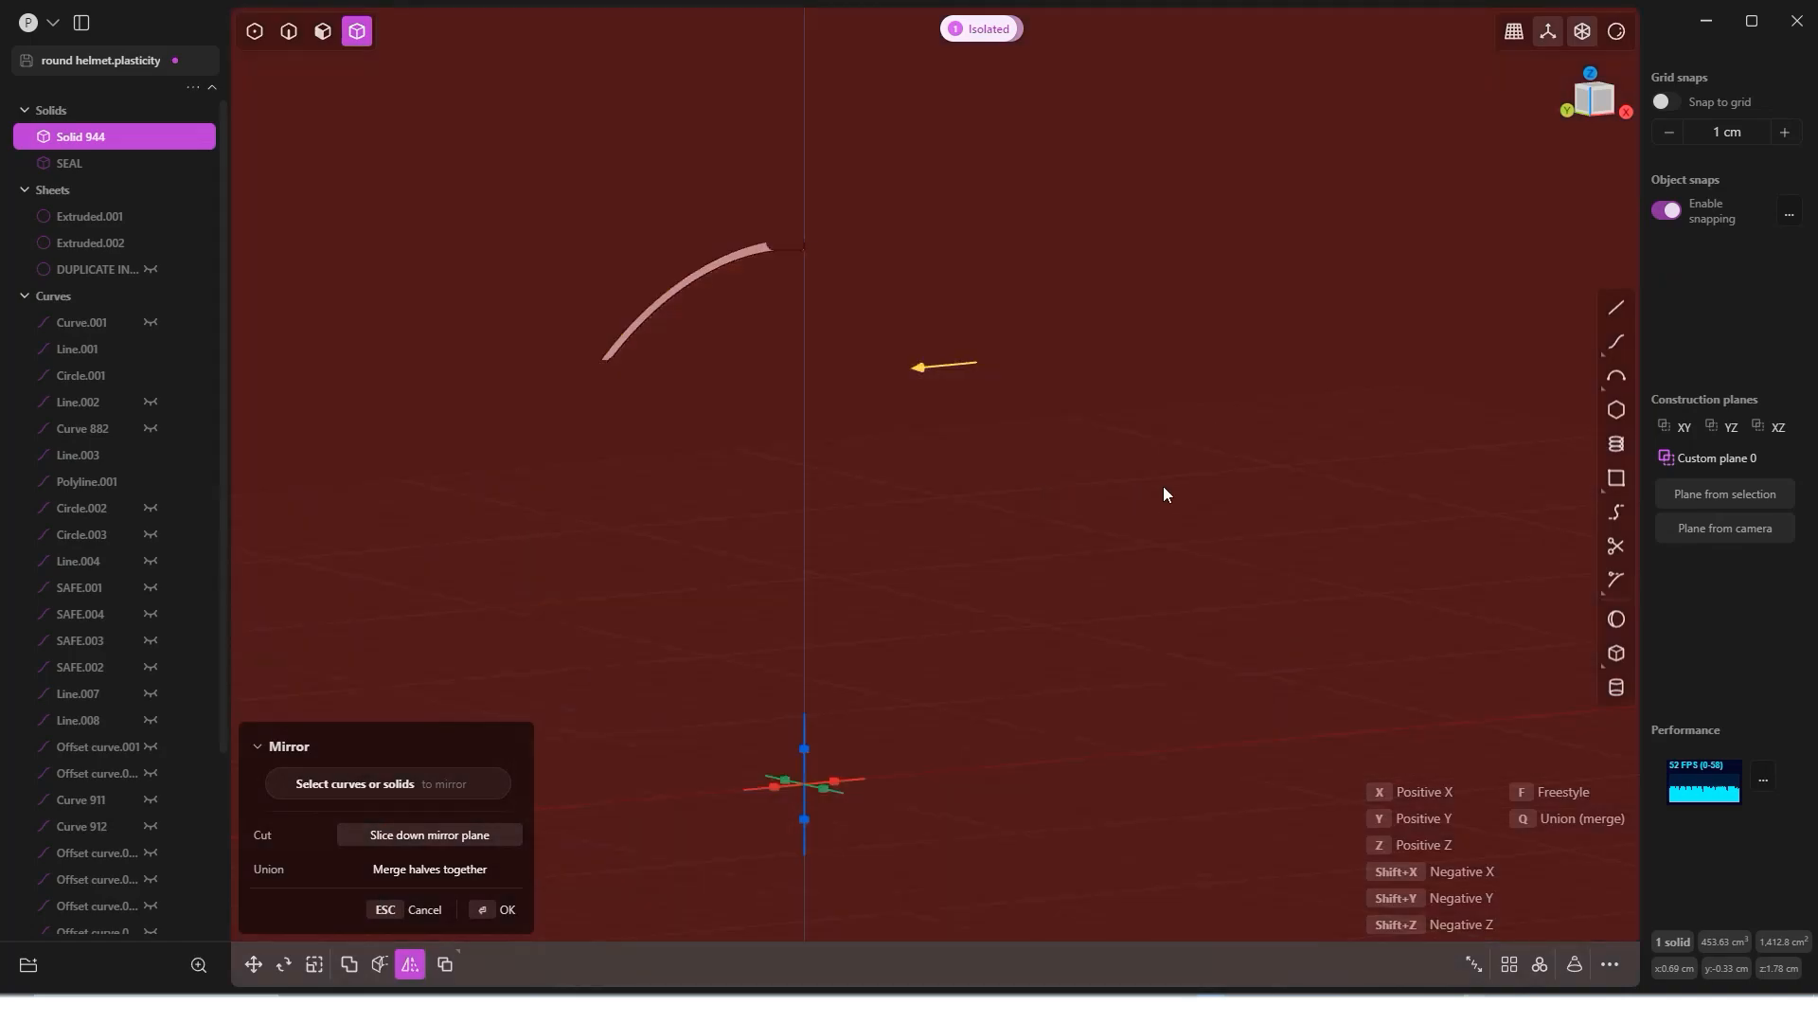
middle_drag(1036, 496, 978, 531)
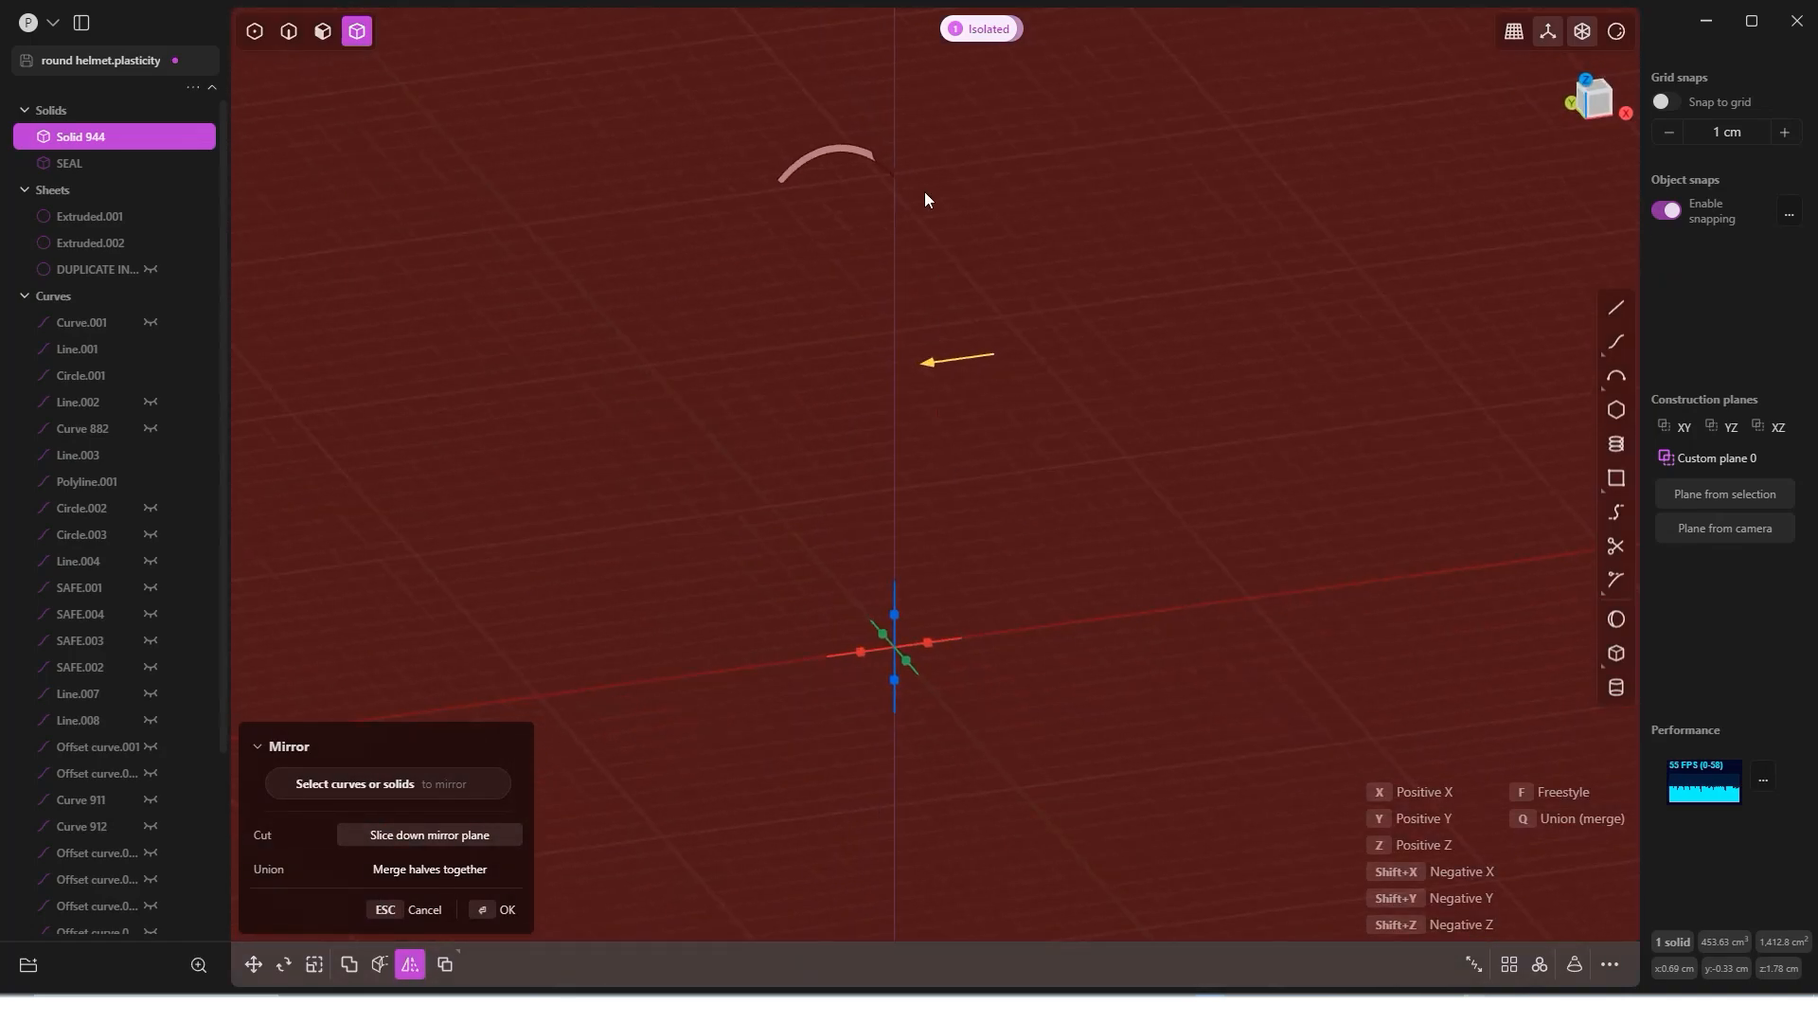
scroll(924, 191, up, 3)
mouse_move(854, 145)
middle_down()
mouse_move(783, 150)
mouse_move(826, 167)
middle_up()
scroll(826, 166, down, 3)
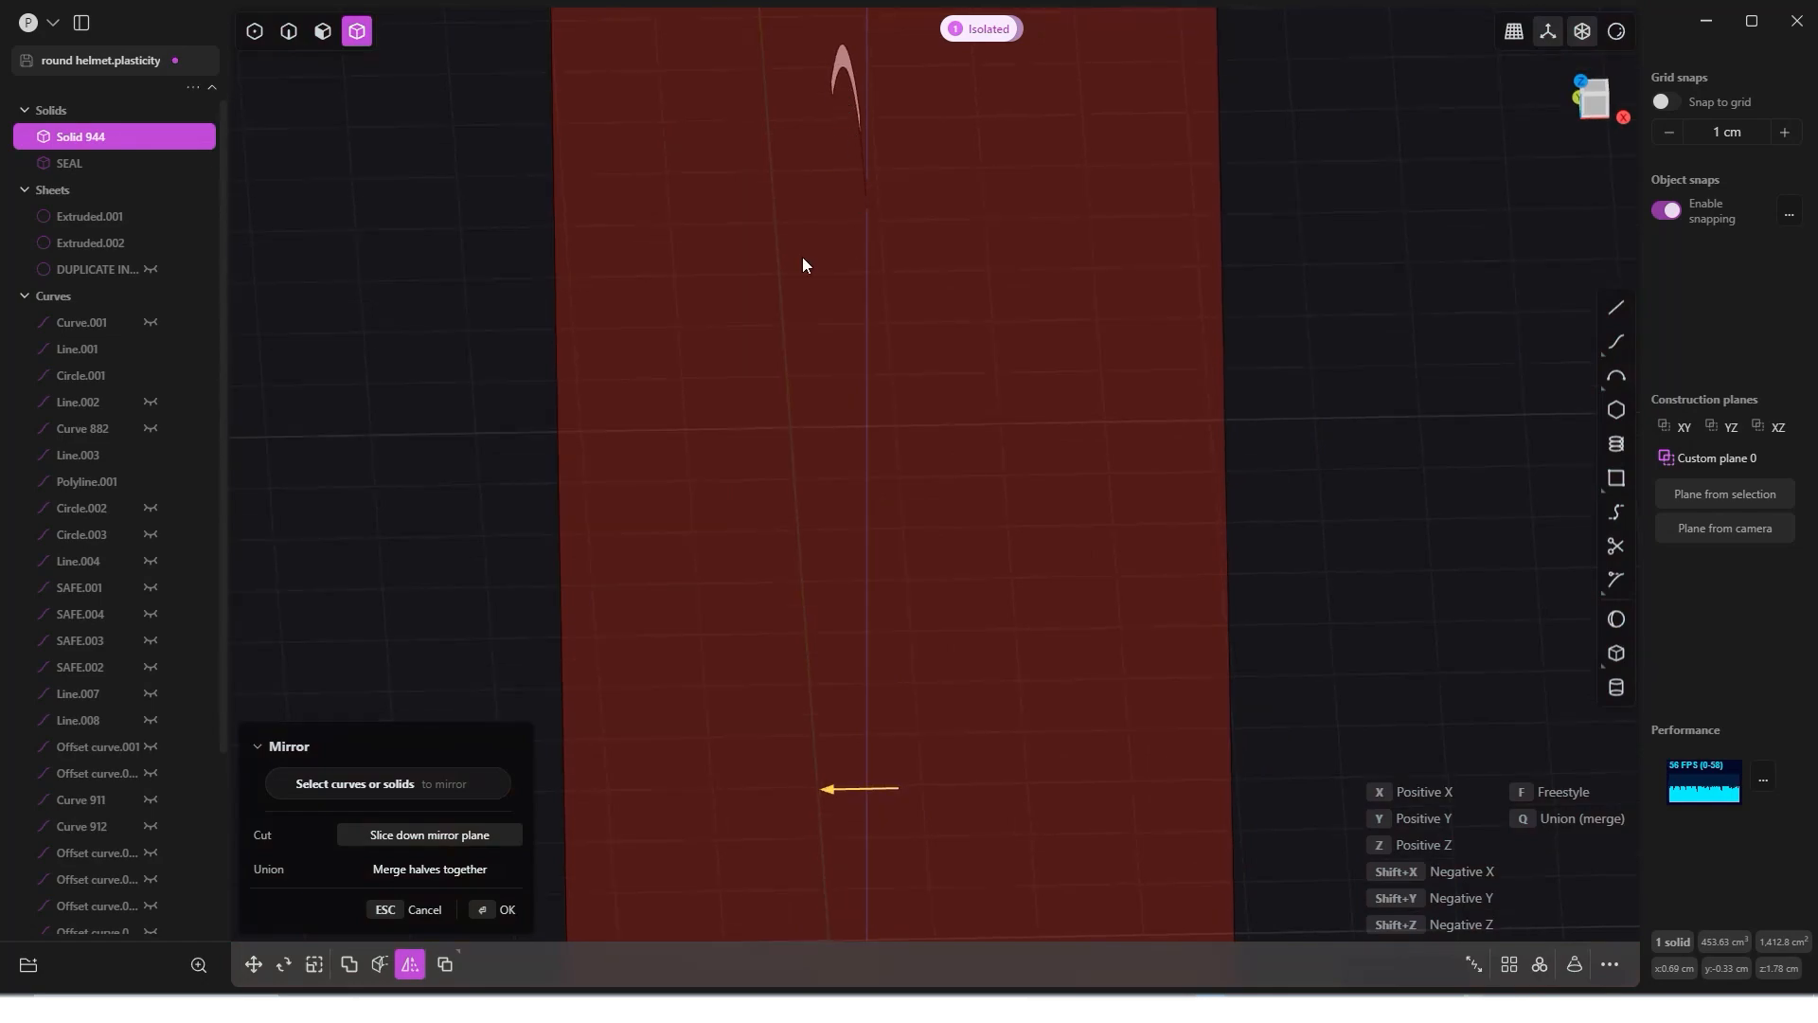
key(Escape)
key(Escape)
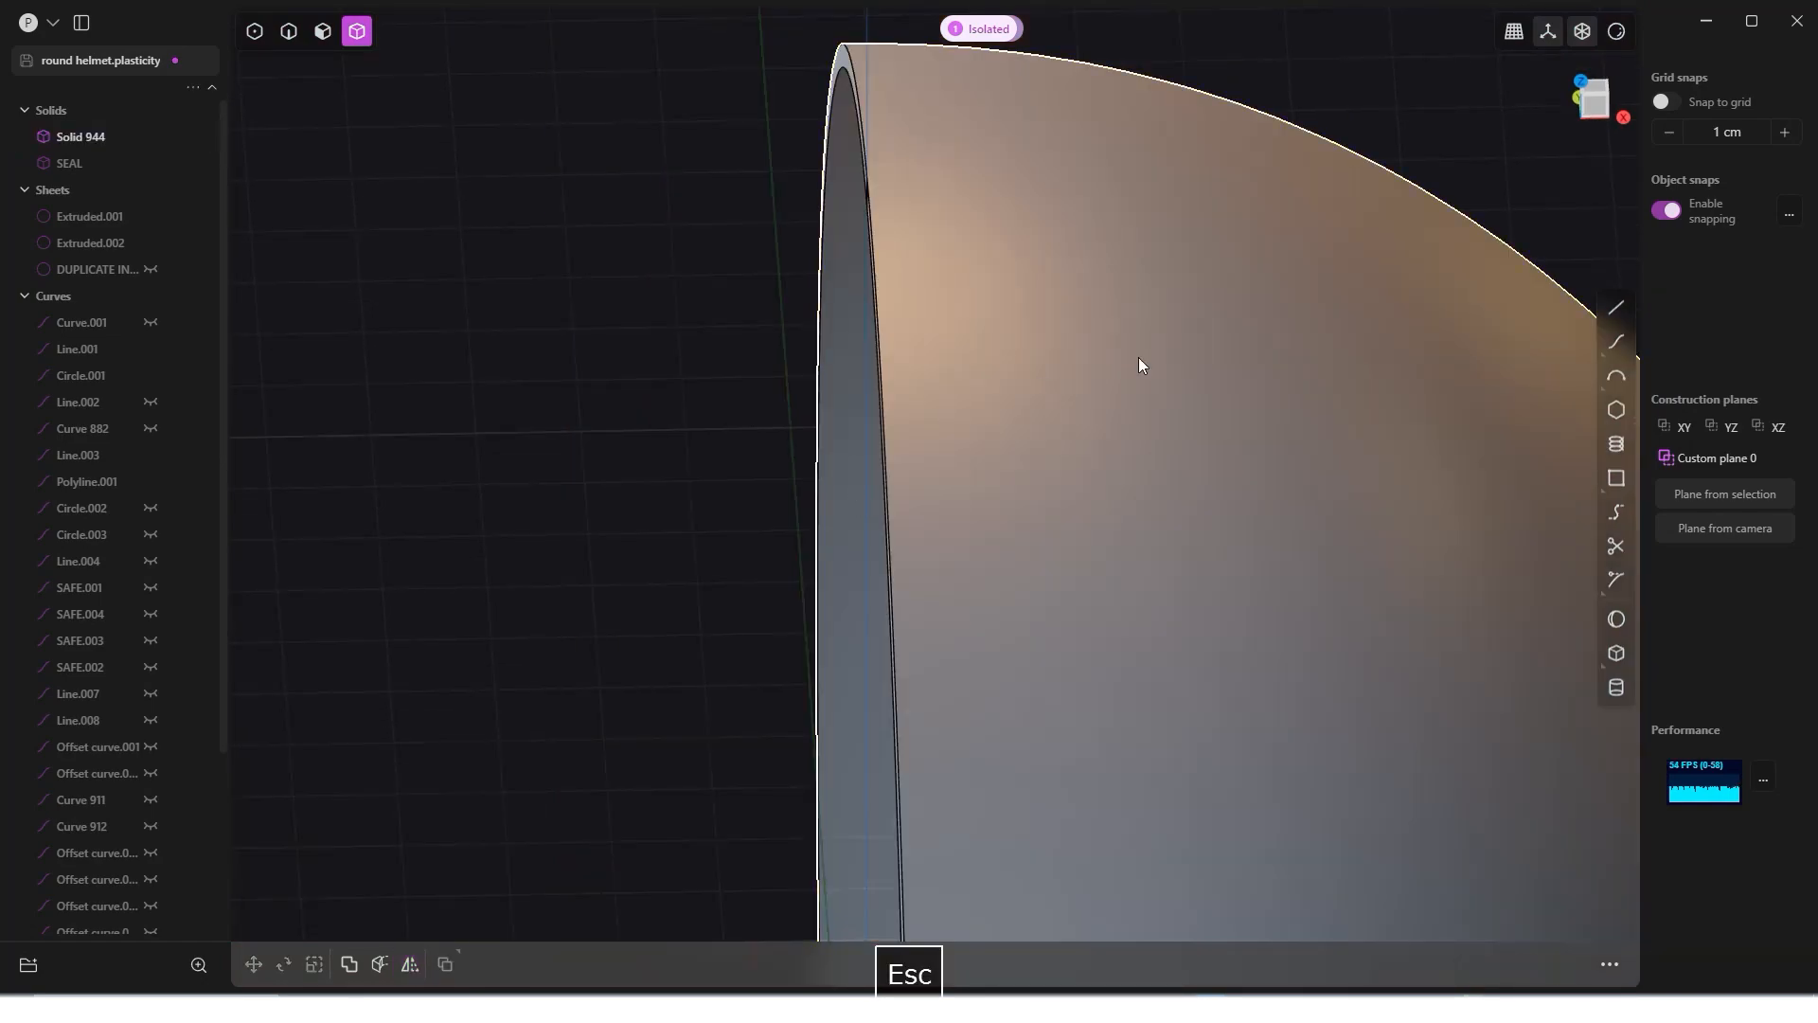
Step: Draw a straight line along the Y axis in the top view, extending past the front and back of the helmet half
click(1604, 89)
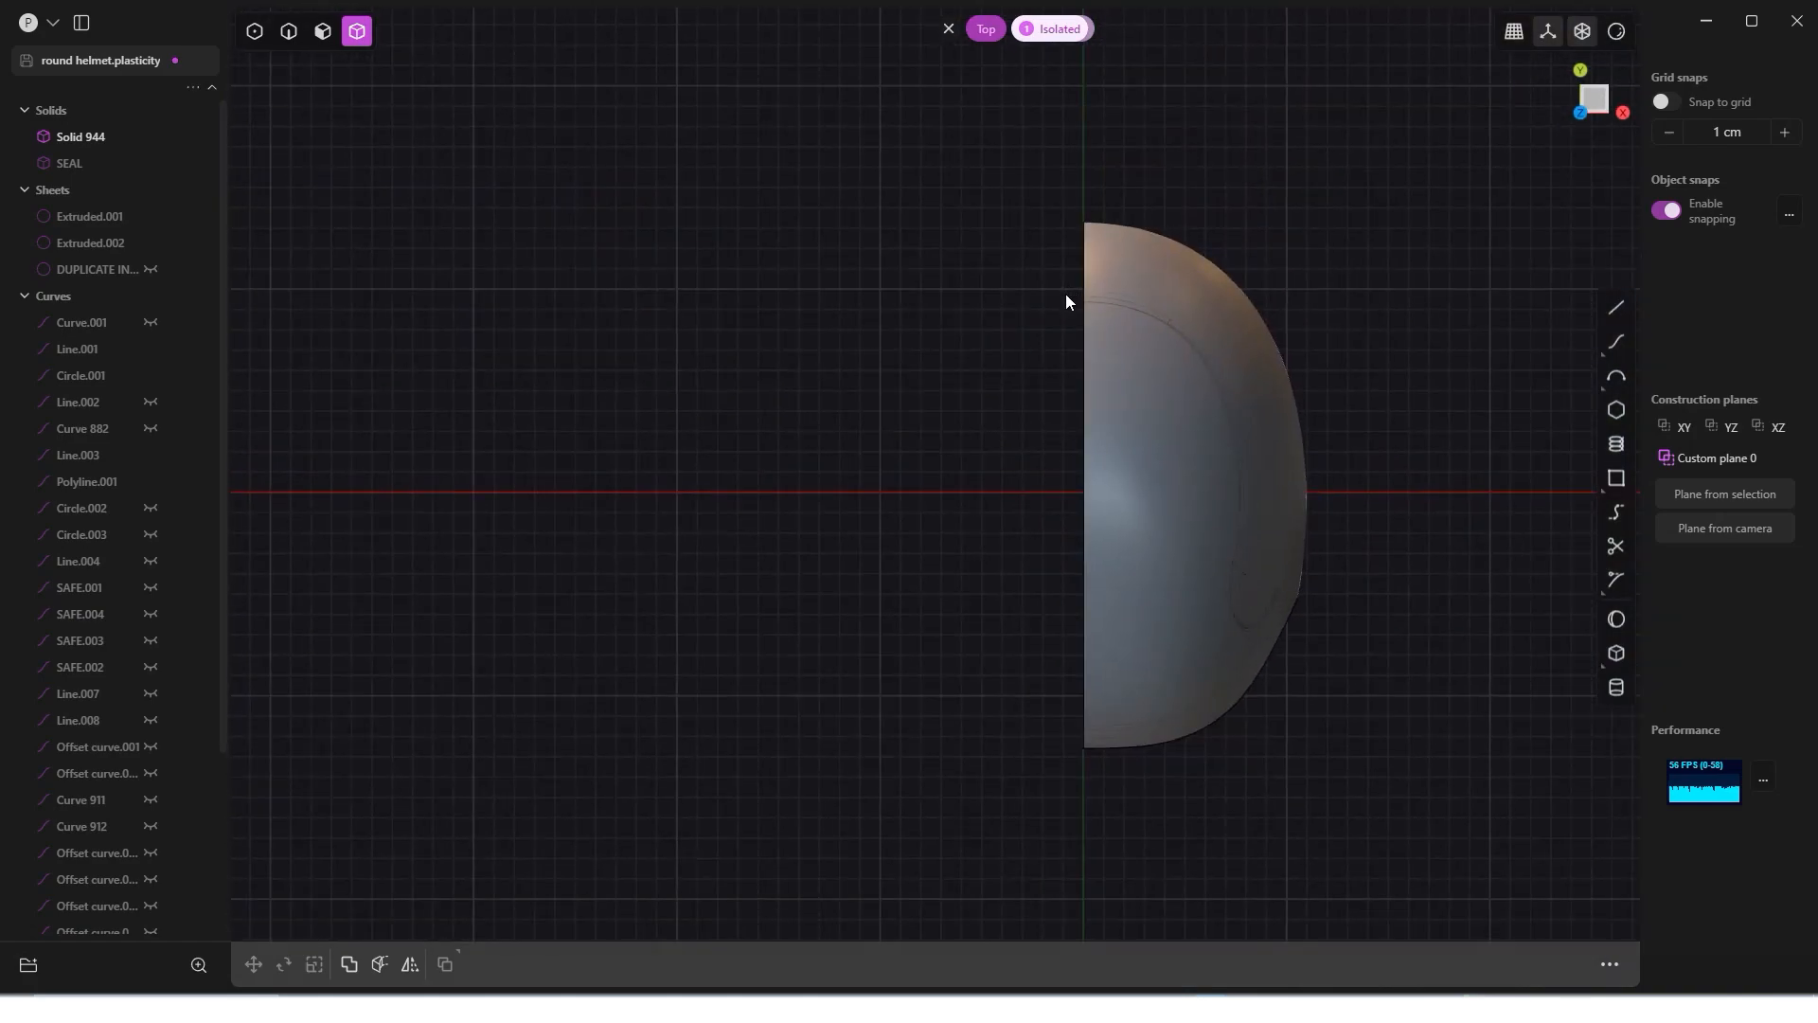
key(shift+a)
click(1083, 93)
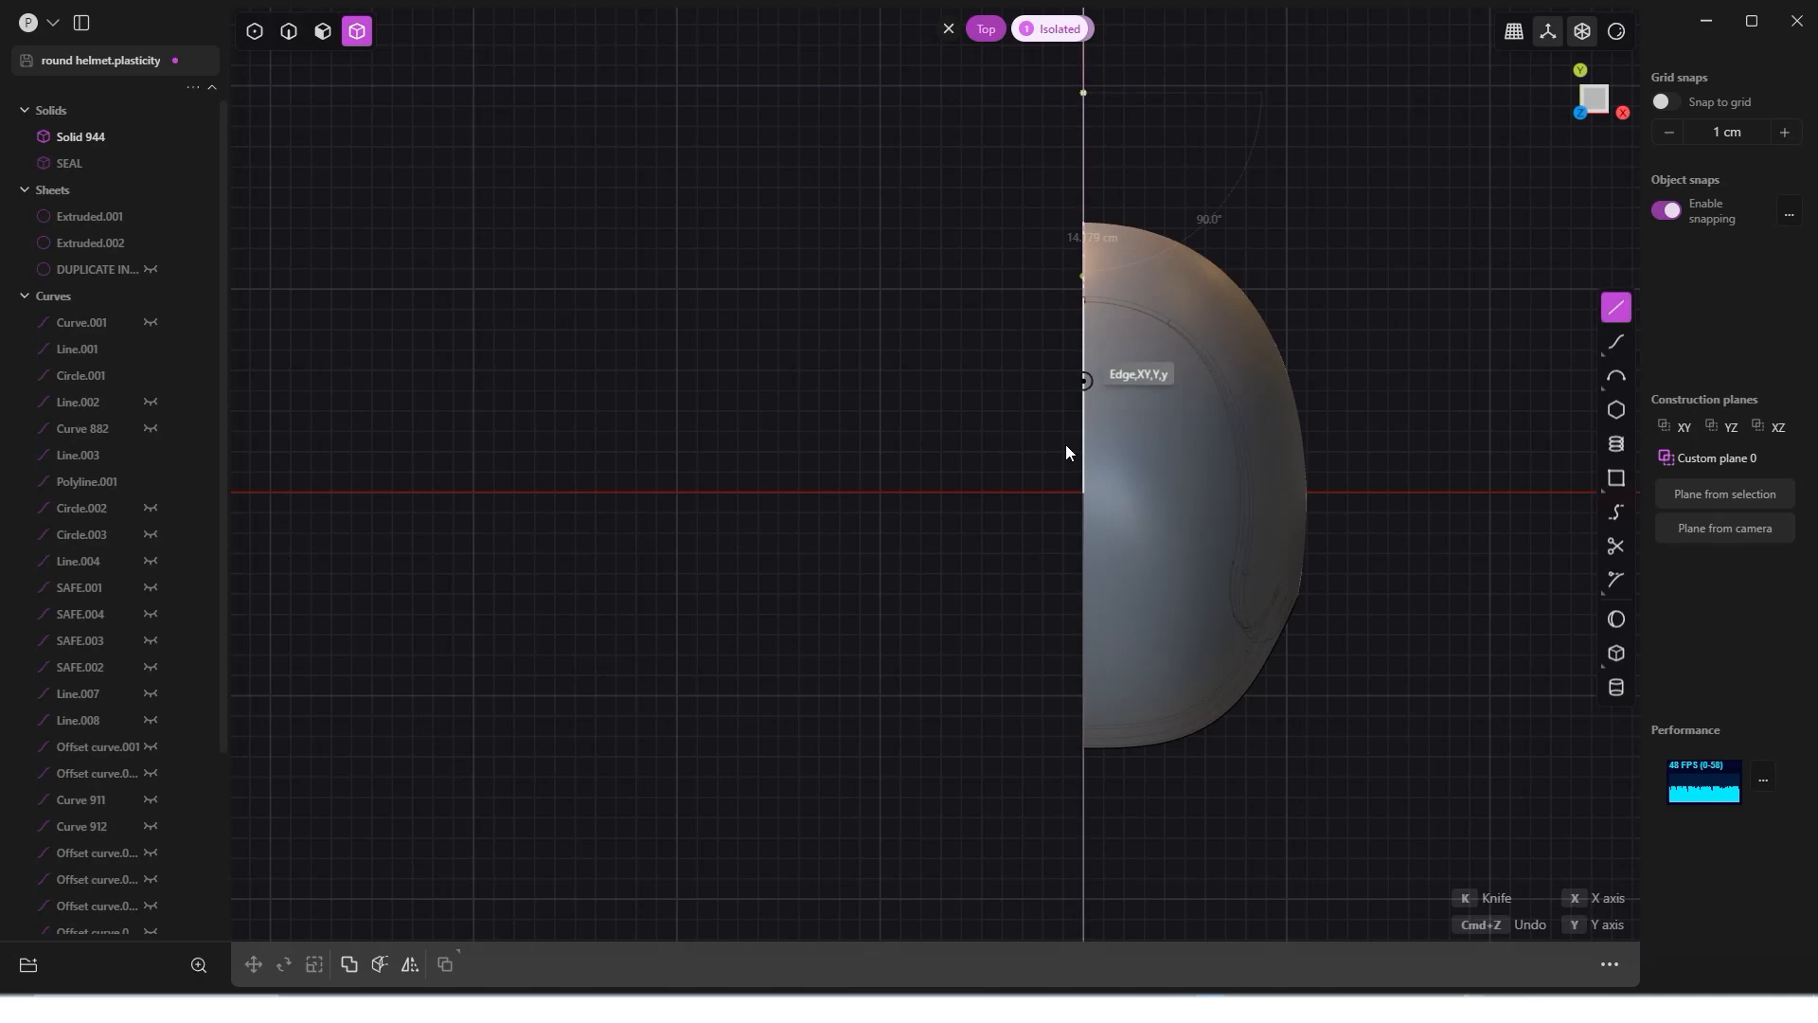
shift+middle_drag(1063, 464, 1067, 169)
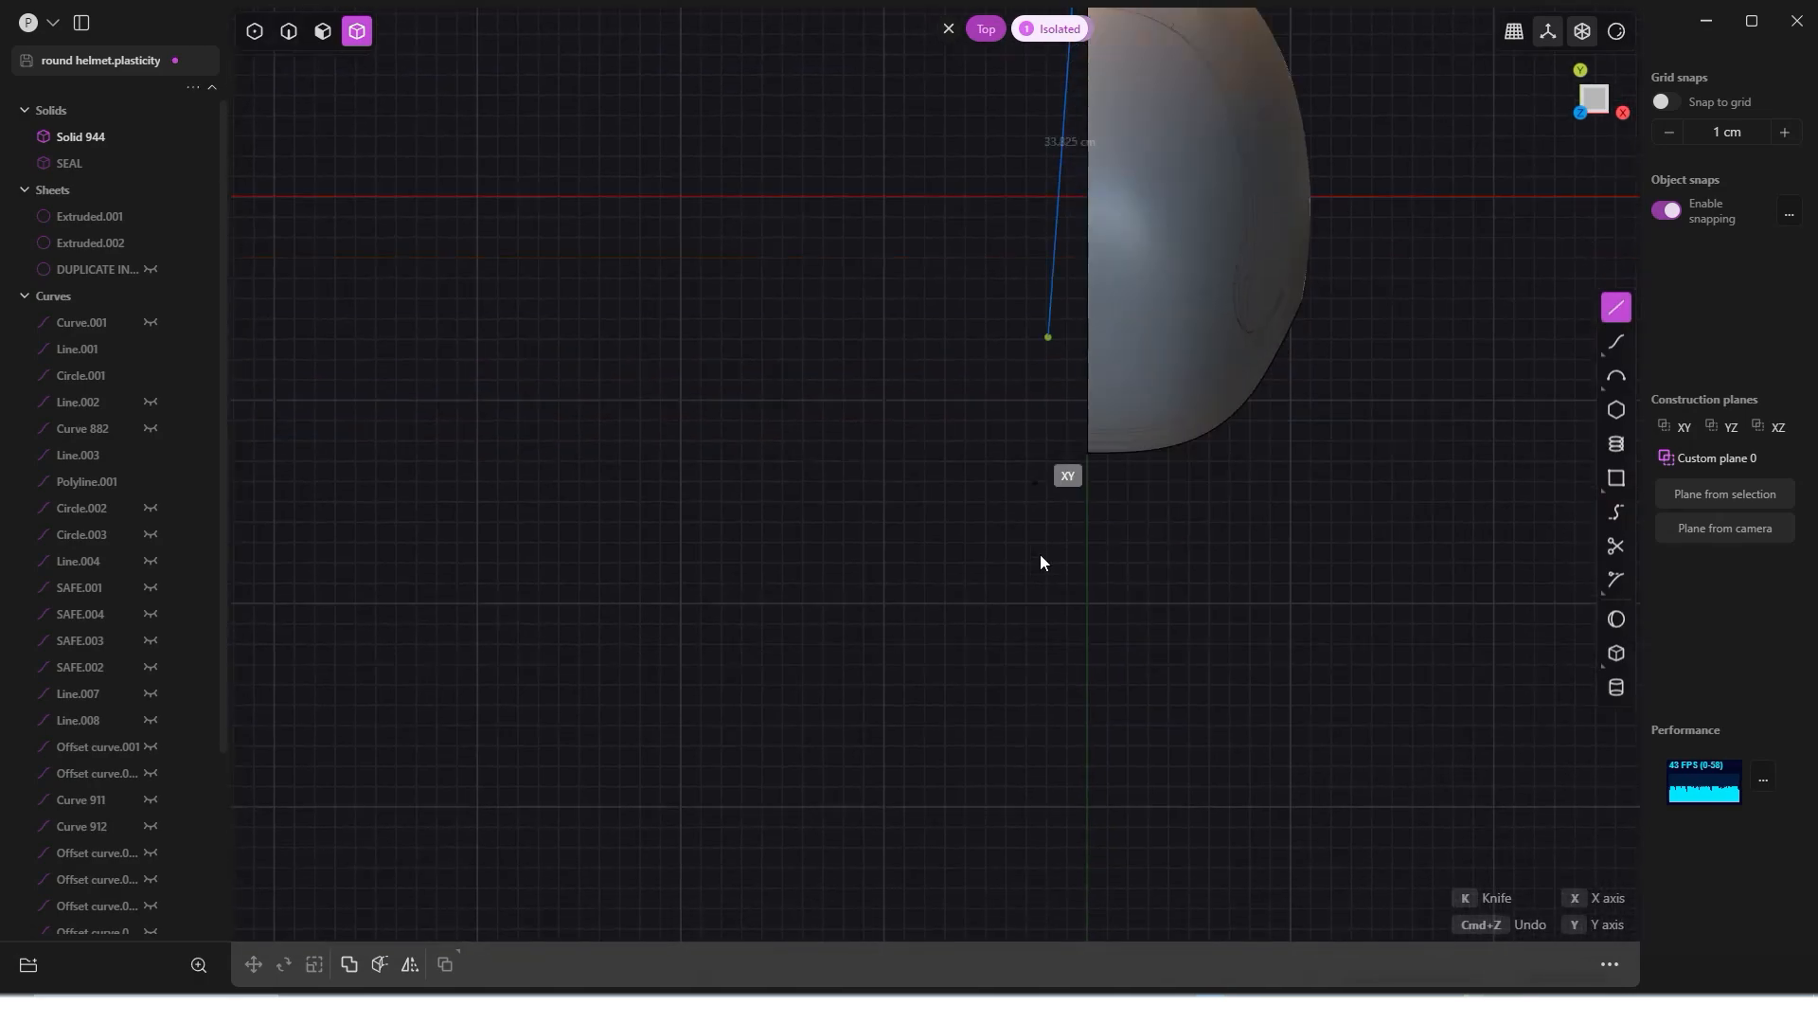
click(1083, 595)
scroll(1121, 610, down, 2)
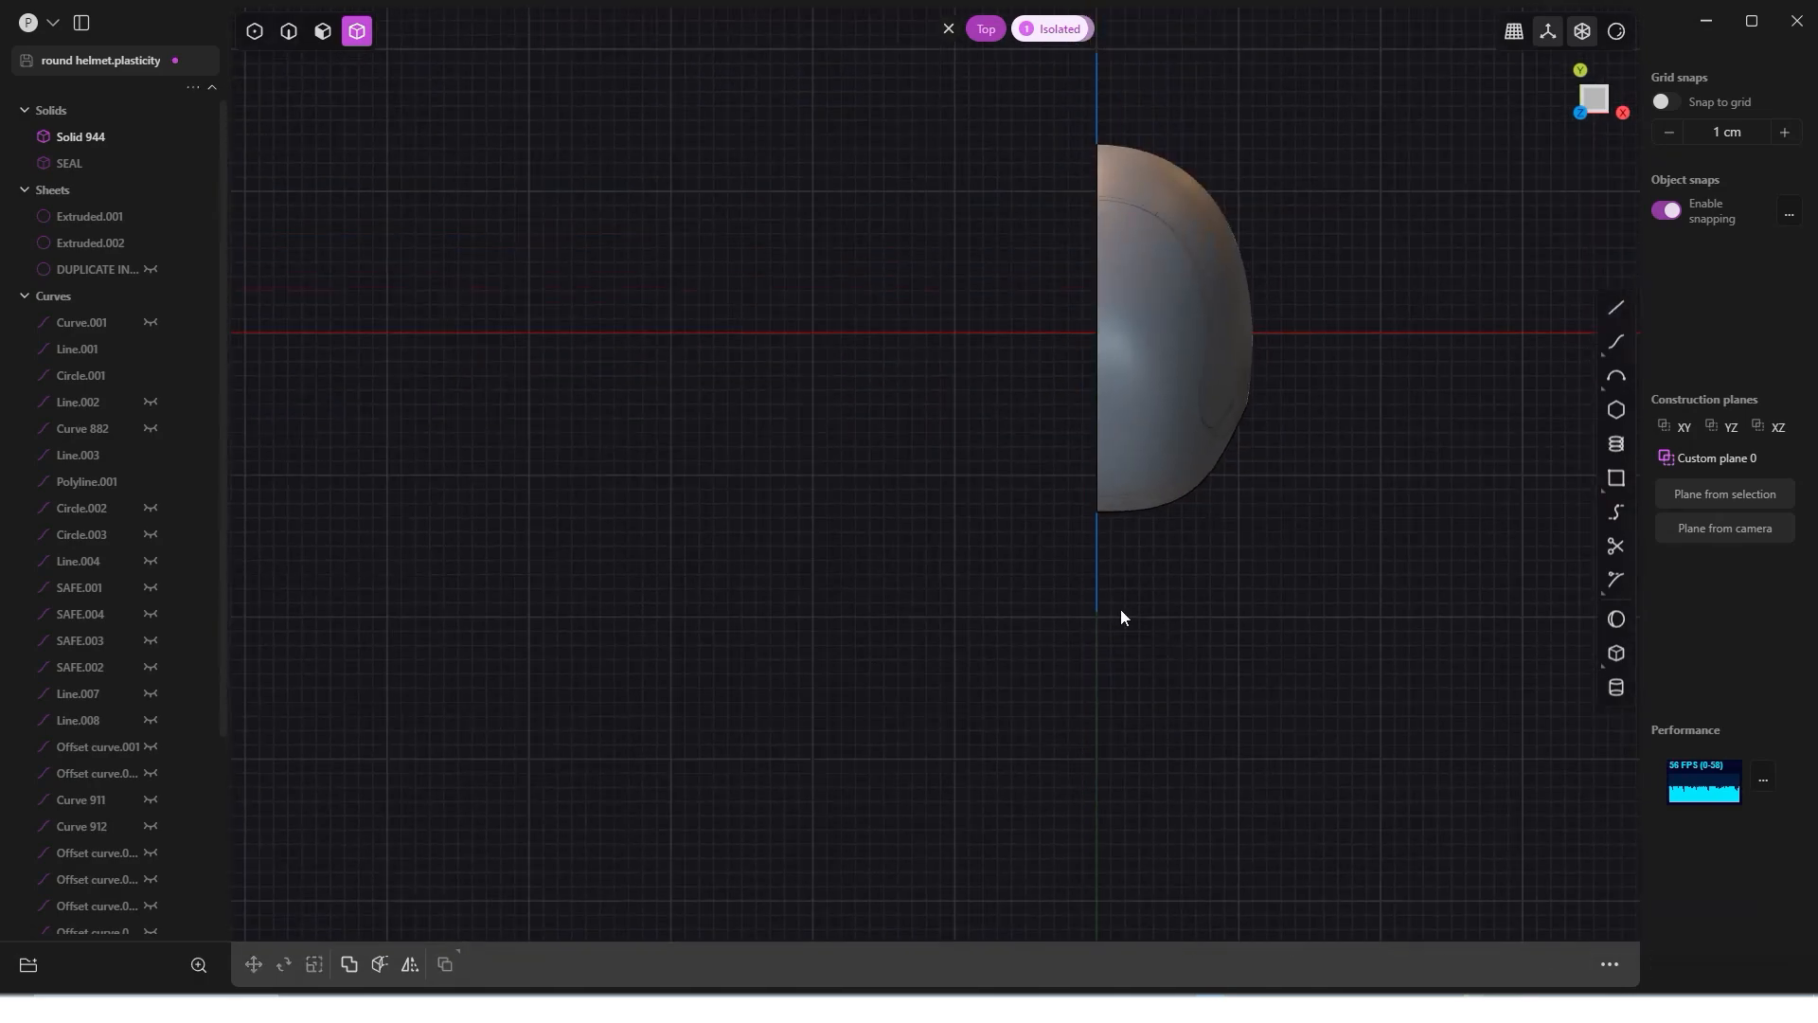
shift+middle_drag(1121, 610, 1058, 704)
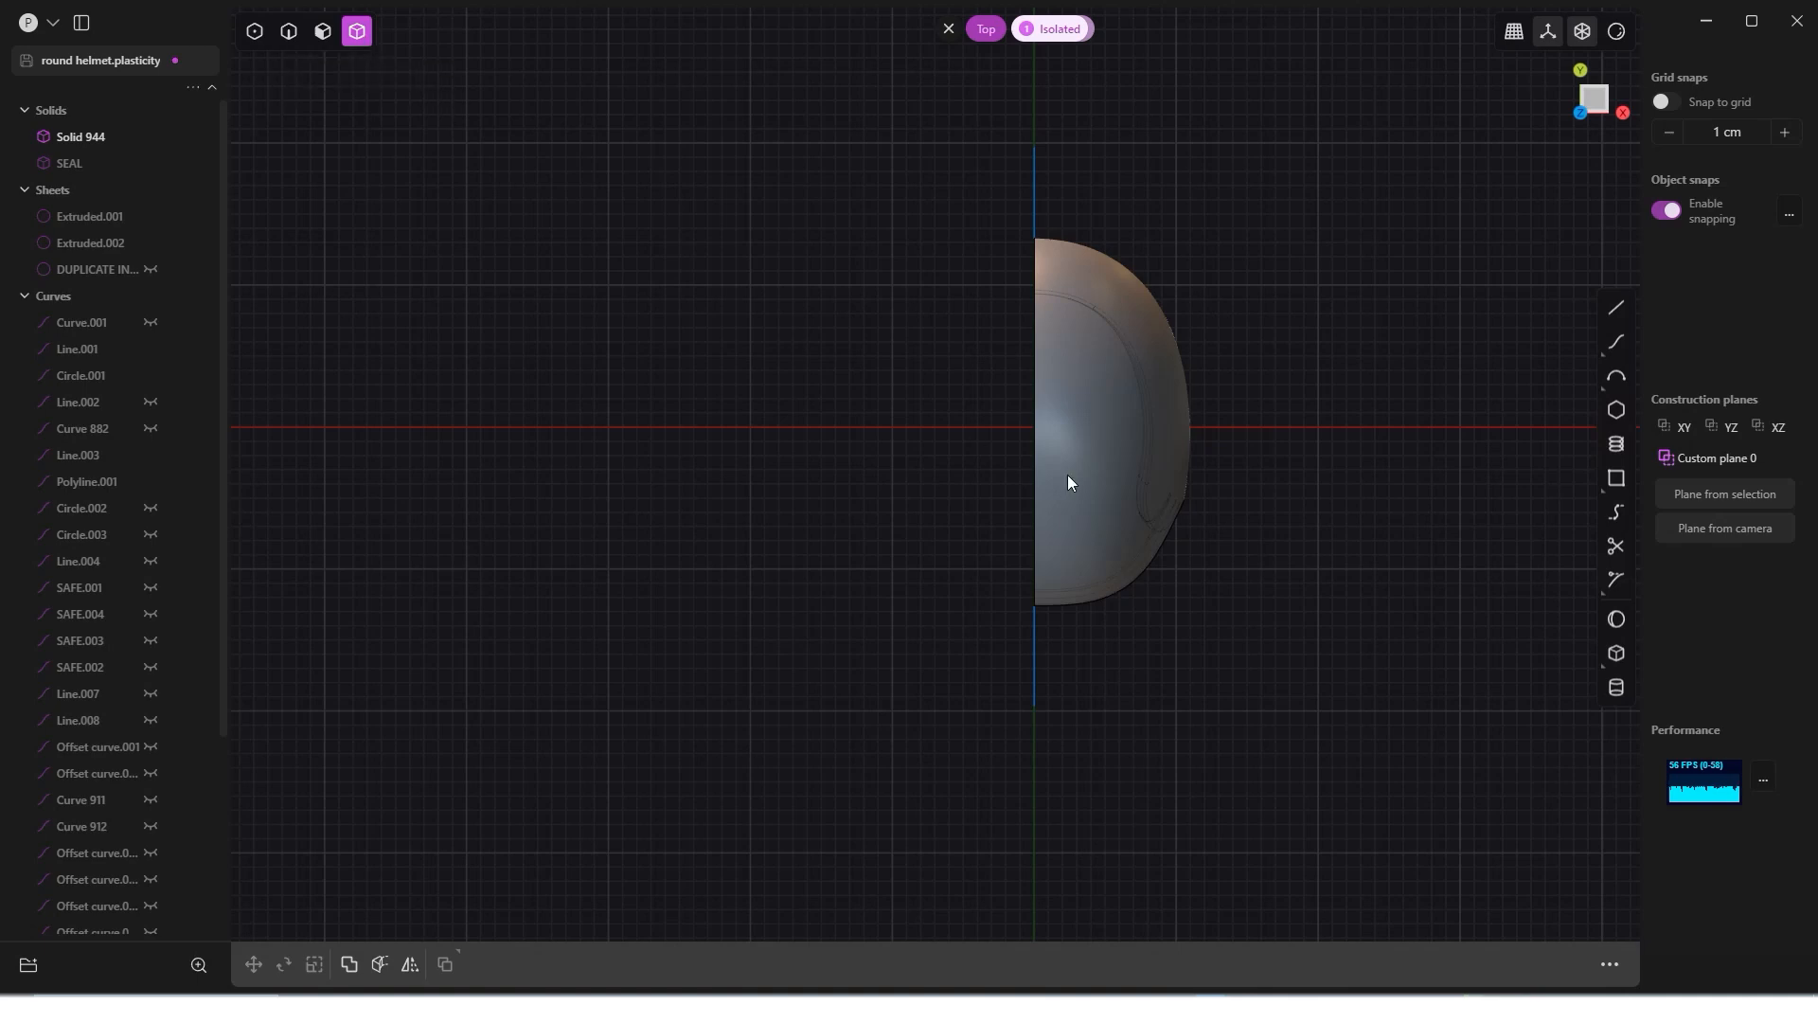
Step: Try to cut the helmet half along its flat side with the line drawn on the Y axis
click(1092, 464)
key(c)
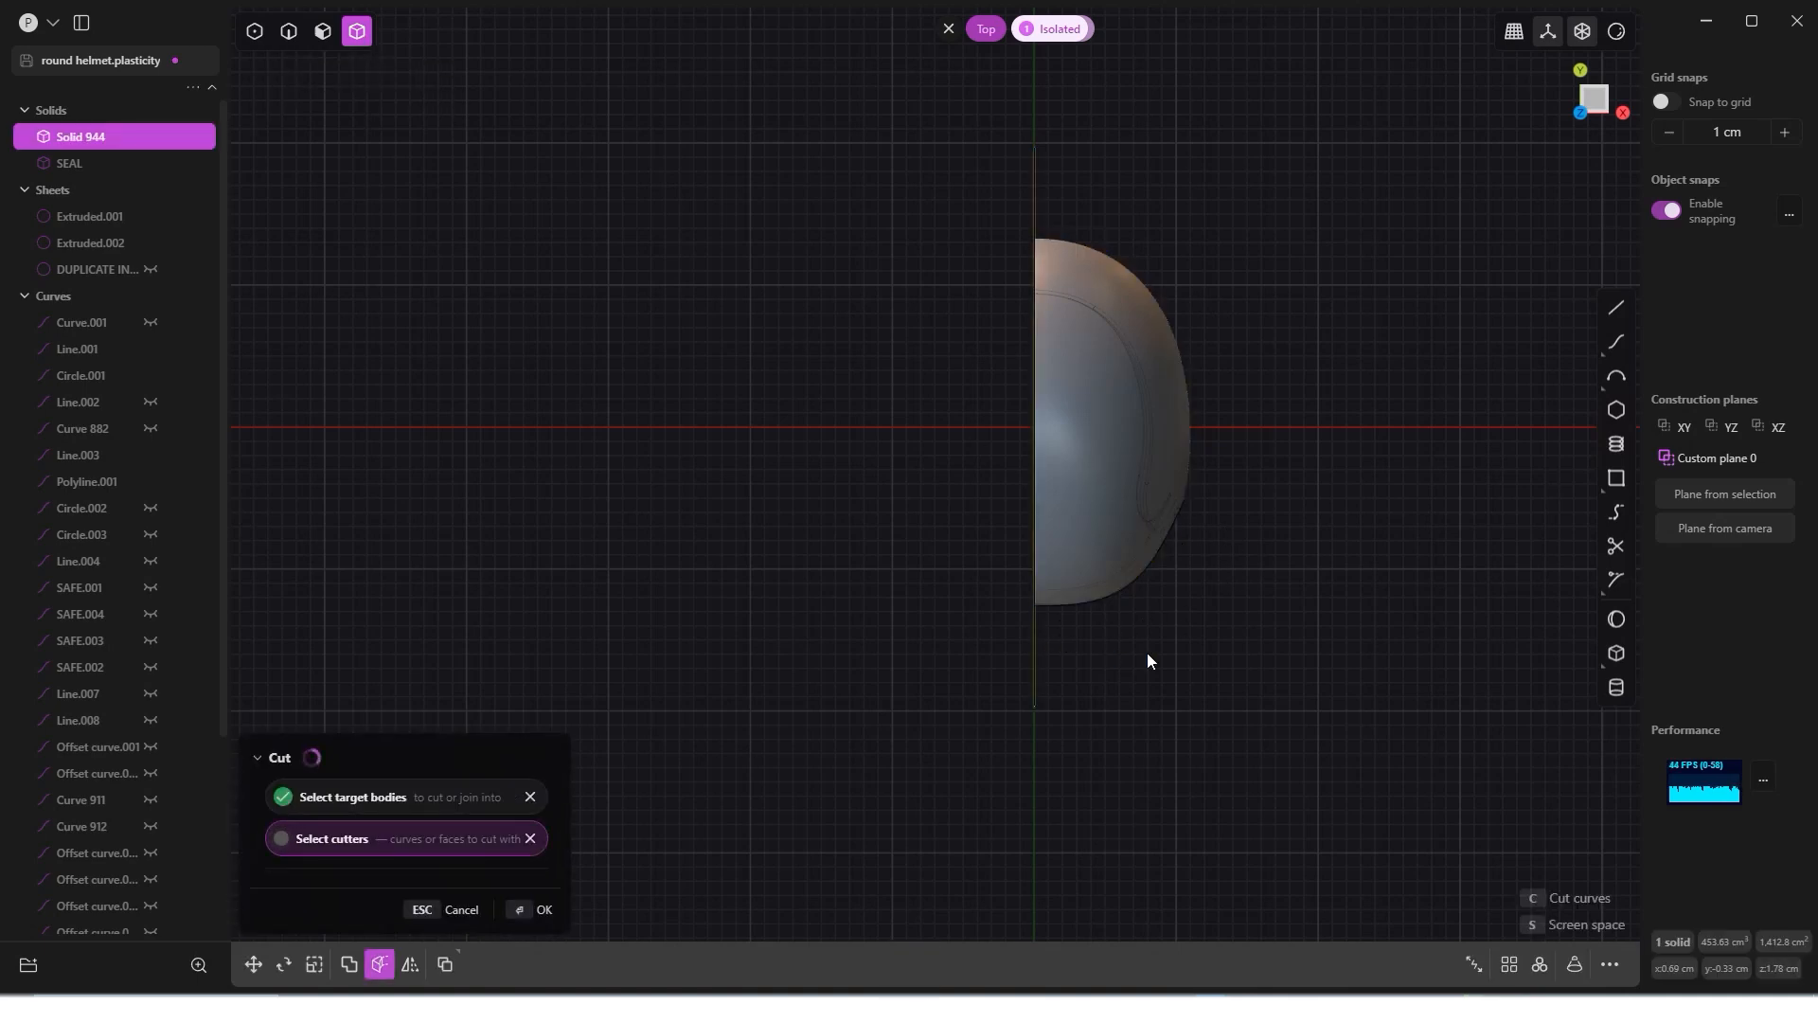
scroll(1056, 552, up, 2)
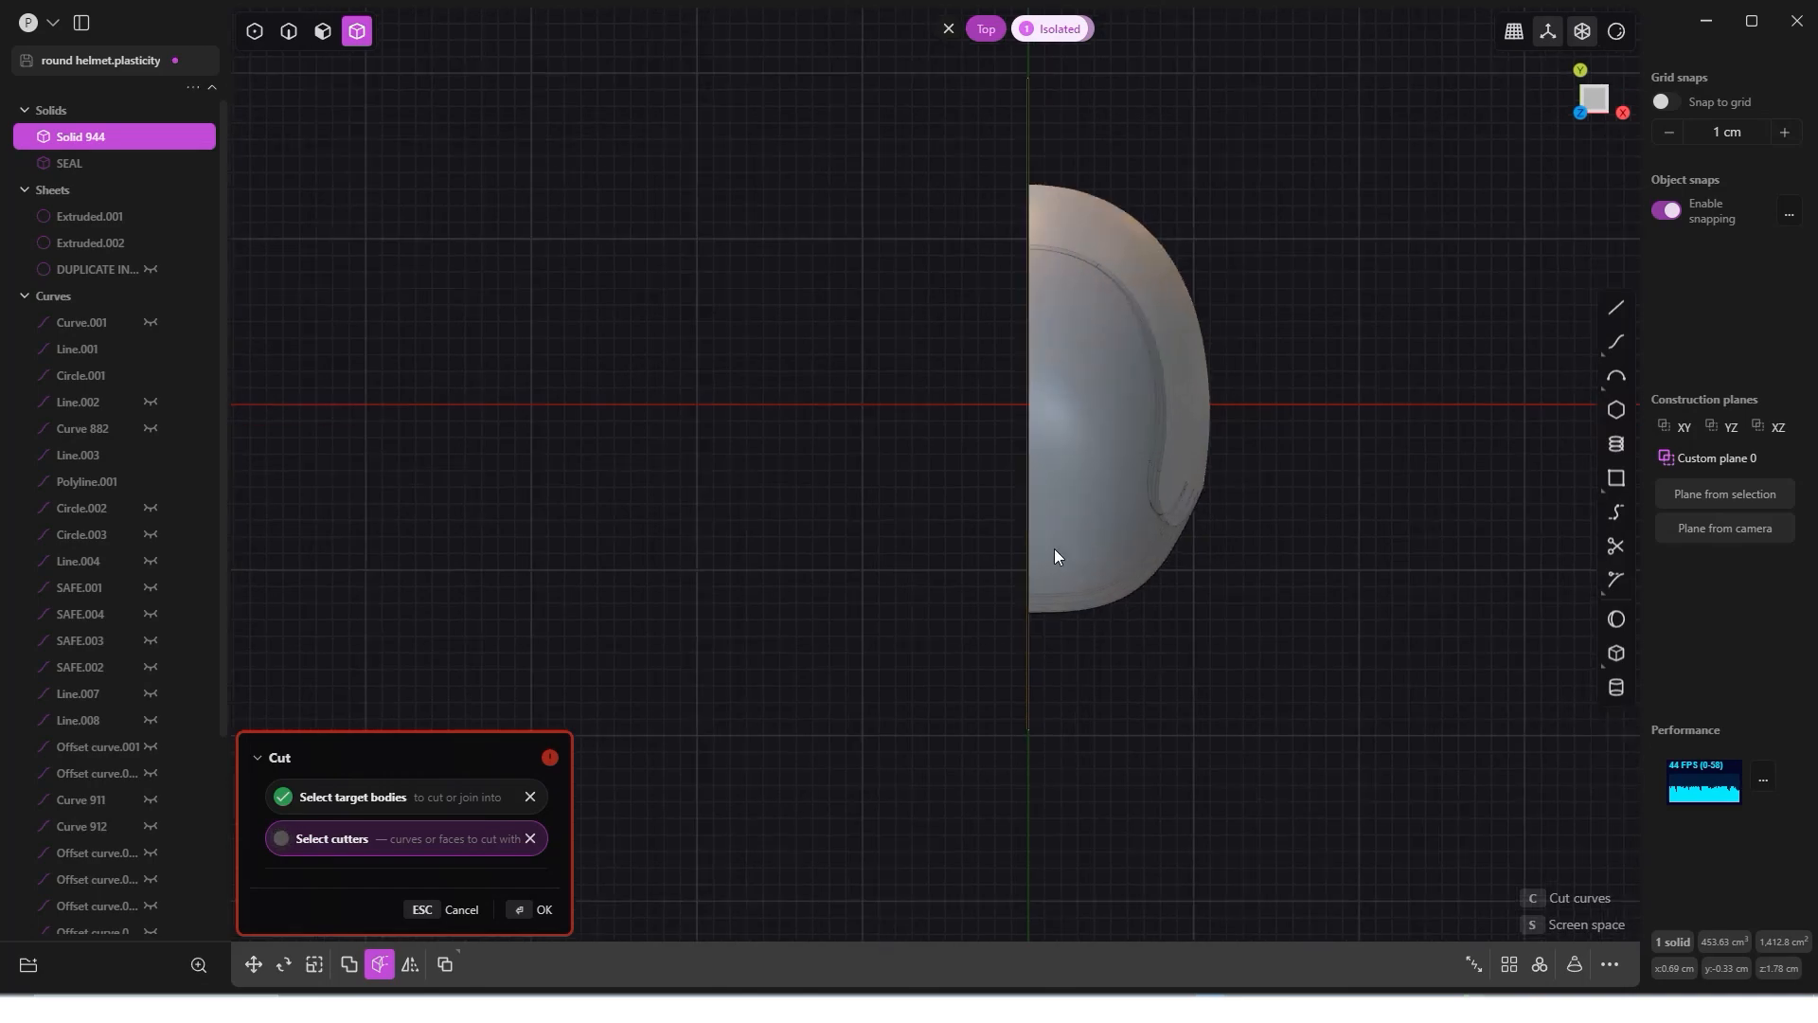
scroll(1051, 606, up, 6)
middle_drag(975, 642, 718, 441)
key(Escape)
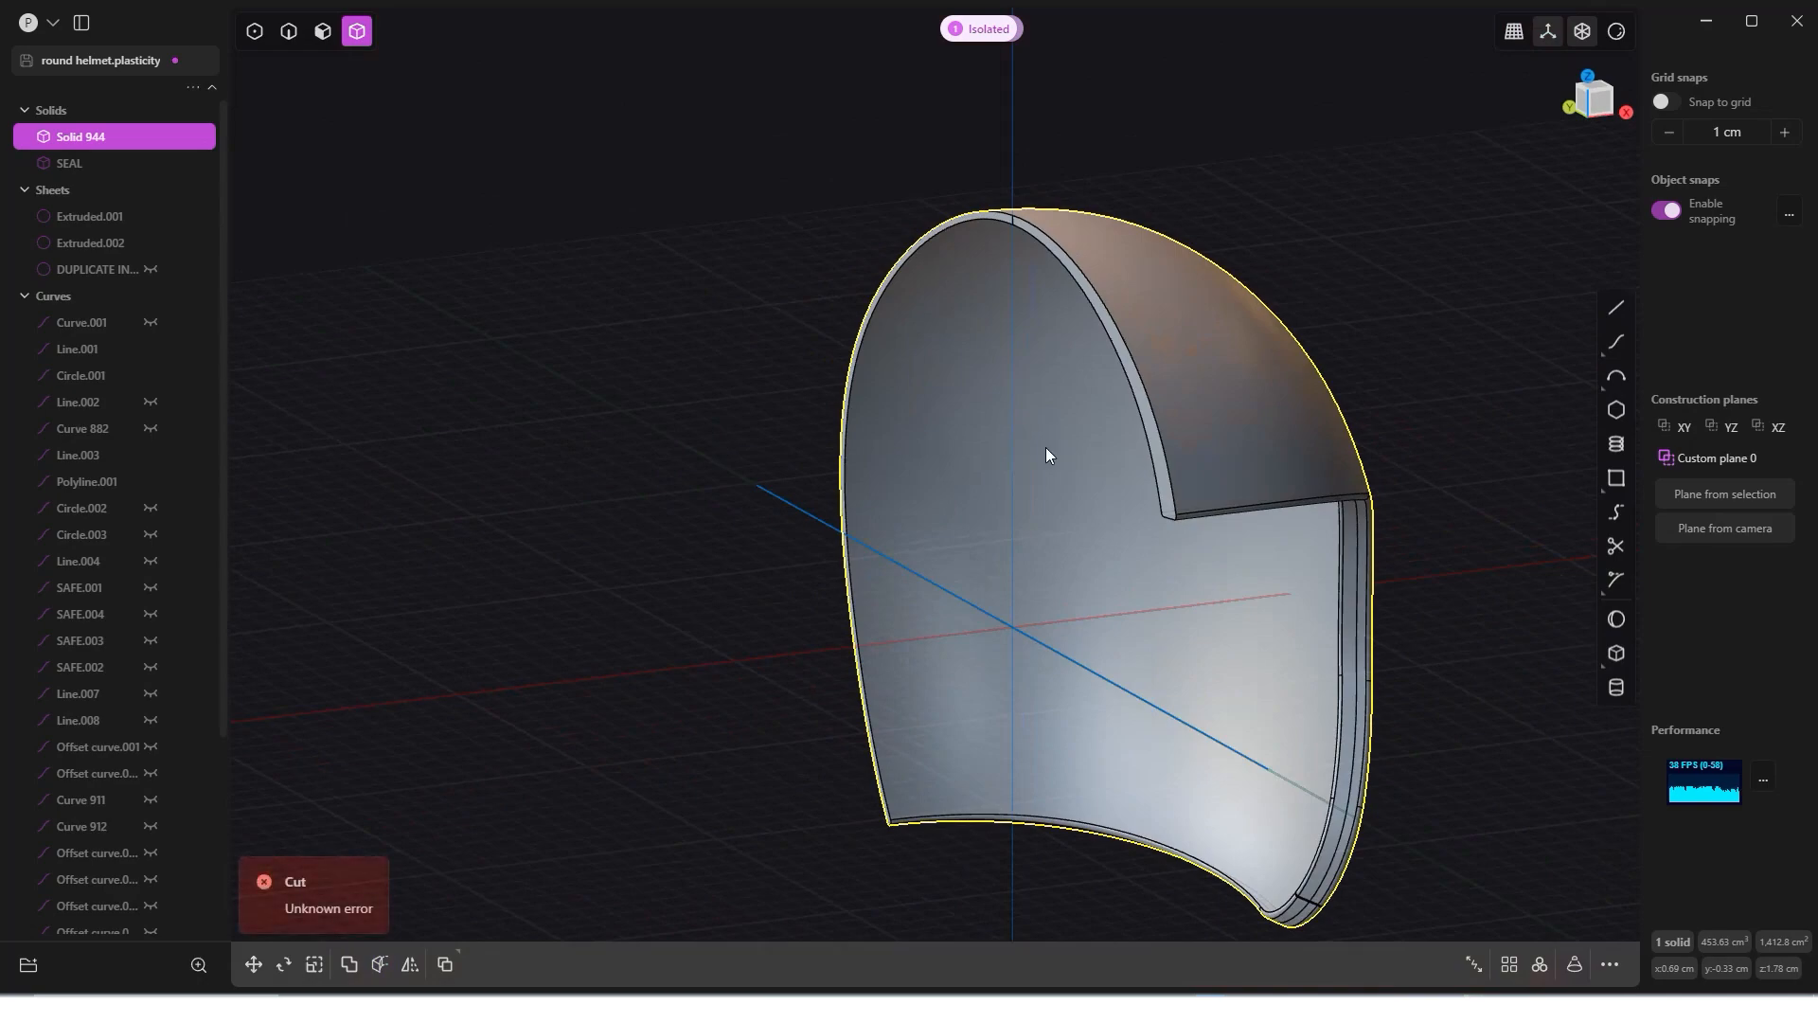
Step: Try to cut the helmet half in the front view, using the vertical centre line as the cutter
middle_drag(1045, 447, 1418, 694)
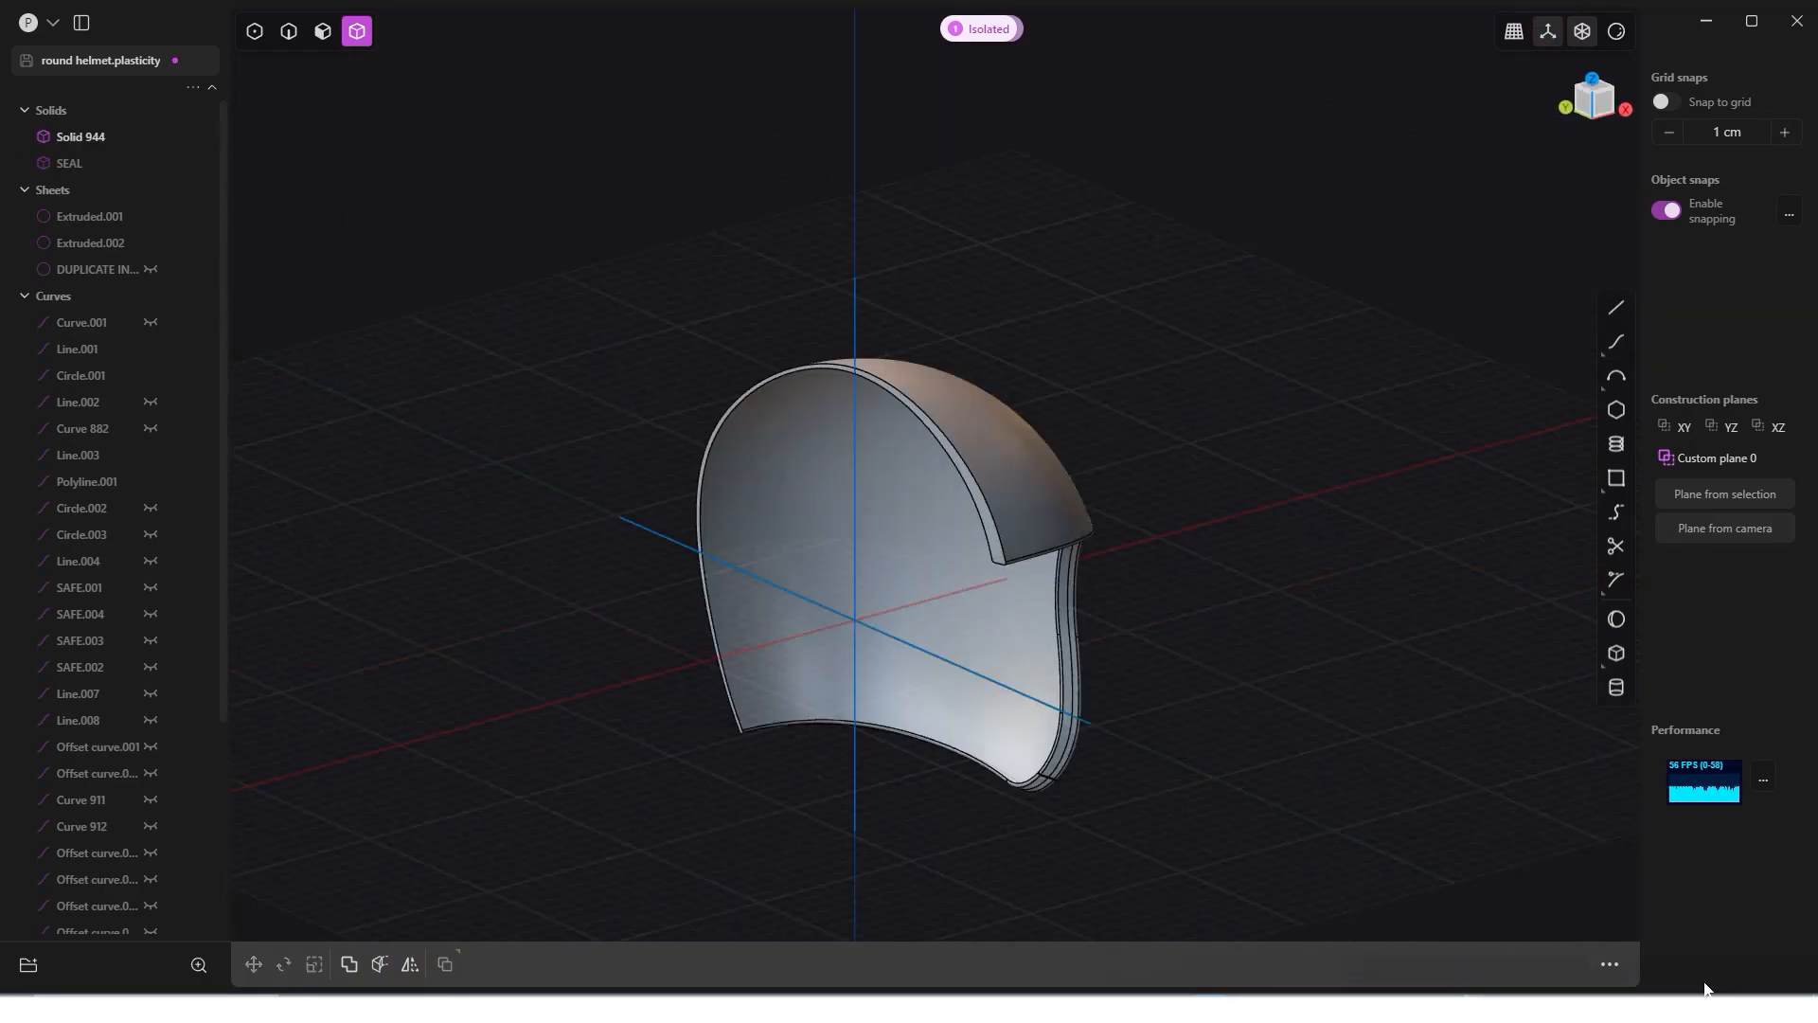
scroll(943, 555, up, 4)
middle_drag(1164, 553, 1043, 525)
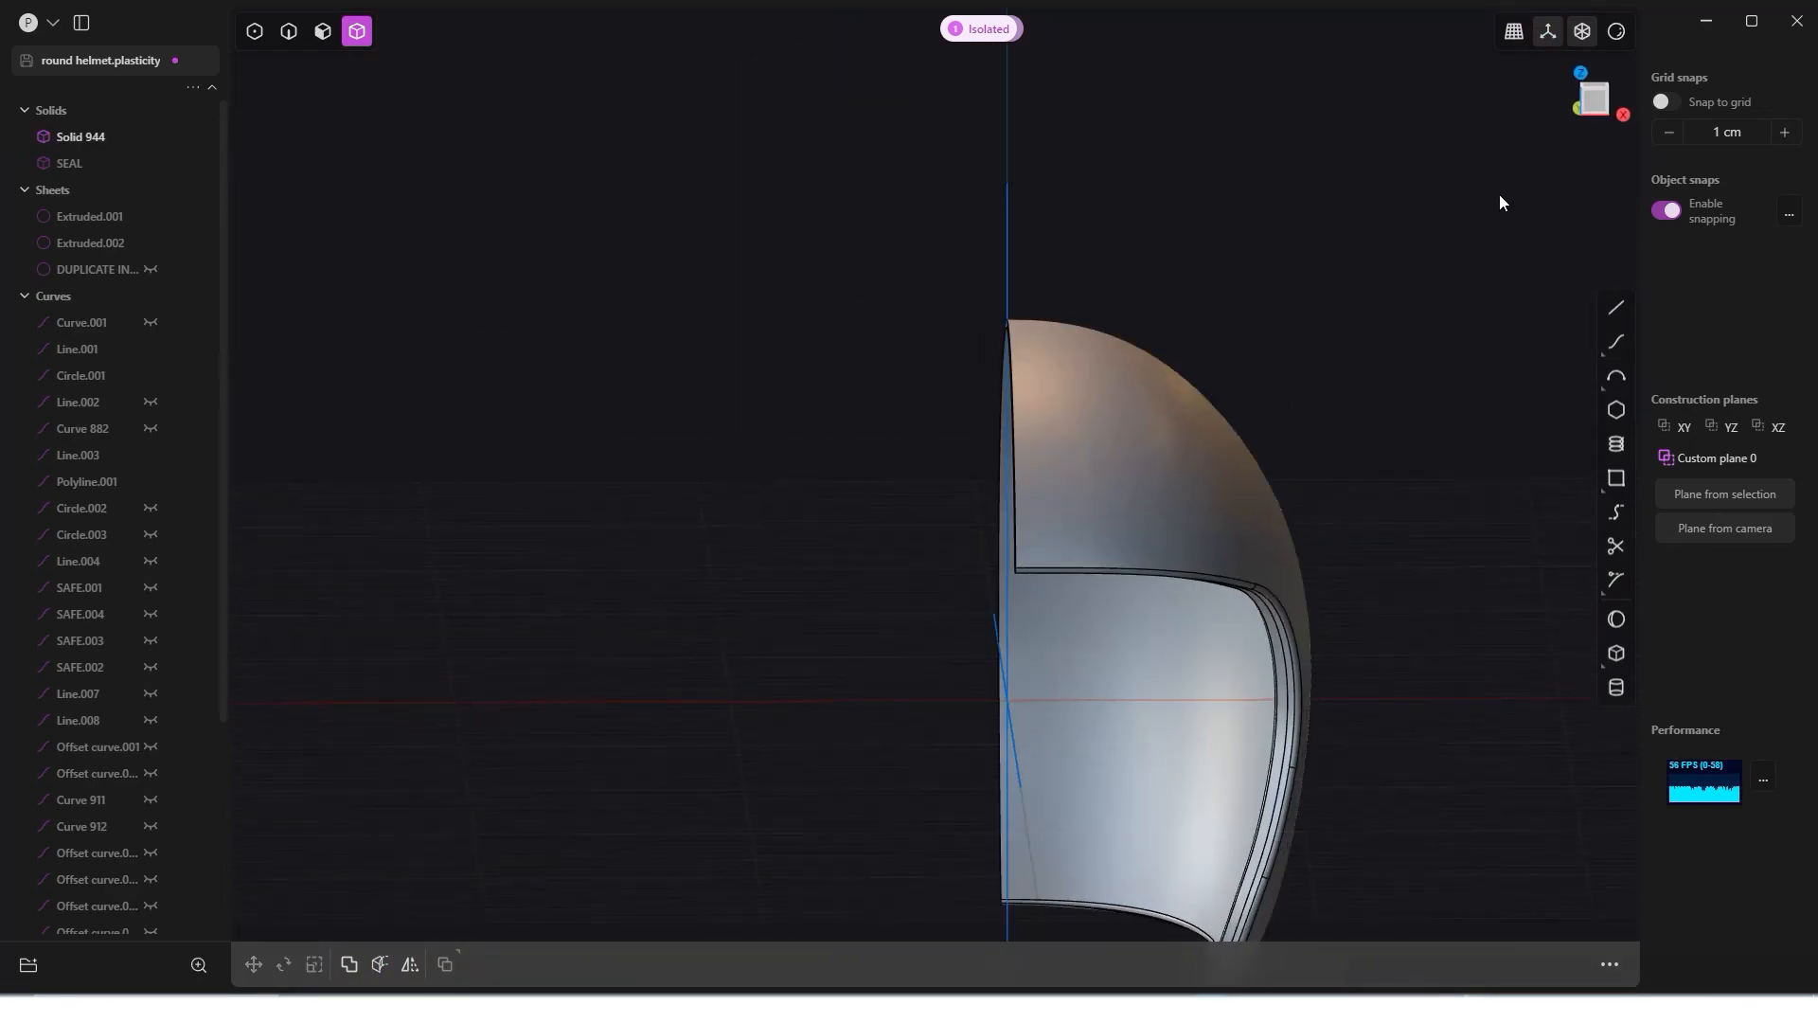
click(1596, 106)
scroll(1053, 419, up, 3)
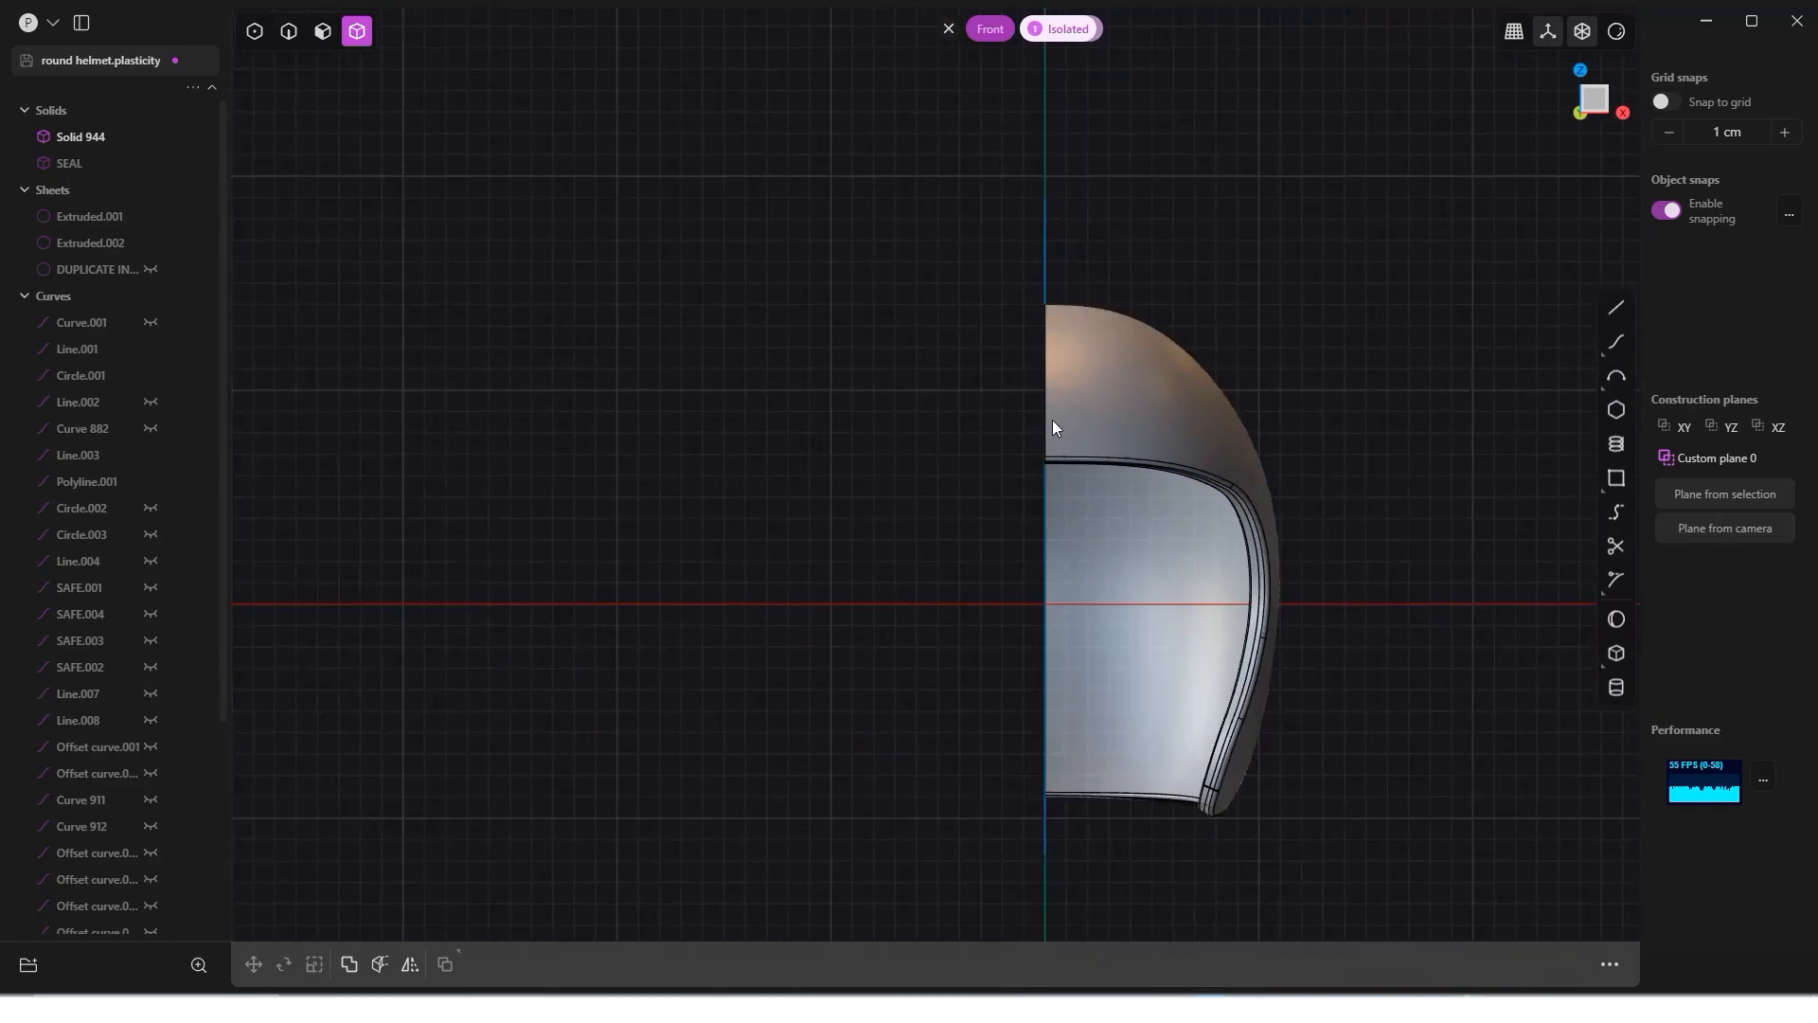
shift+middle_drag(950, 435, 826, 269)
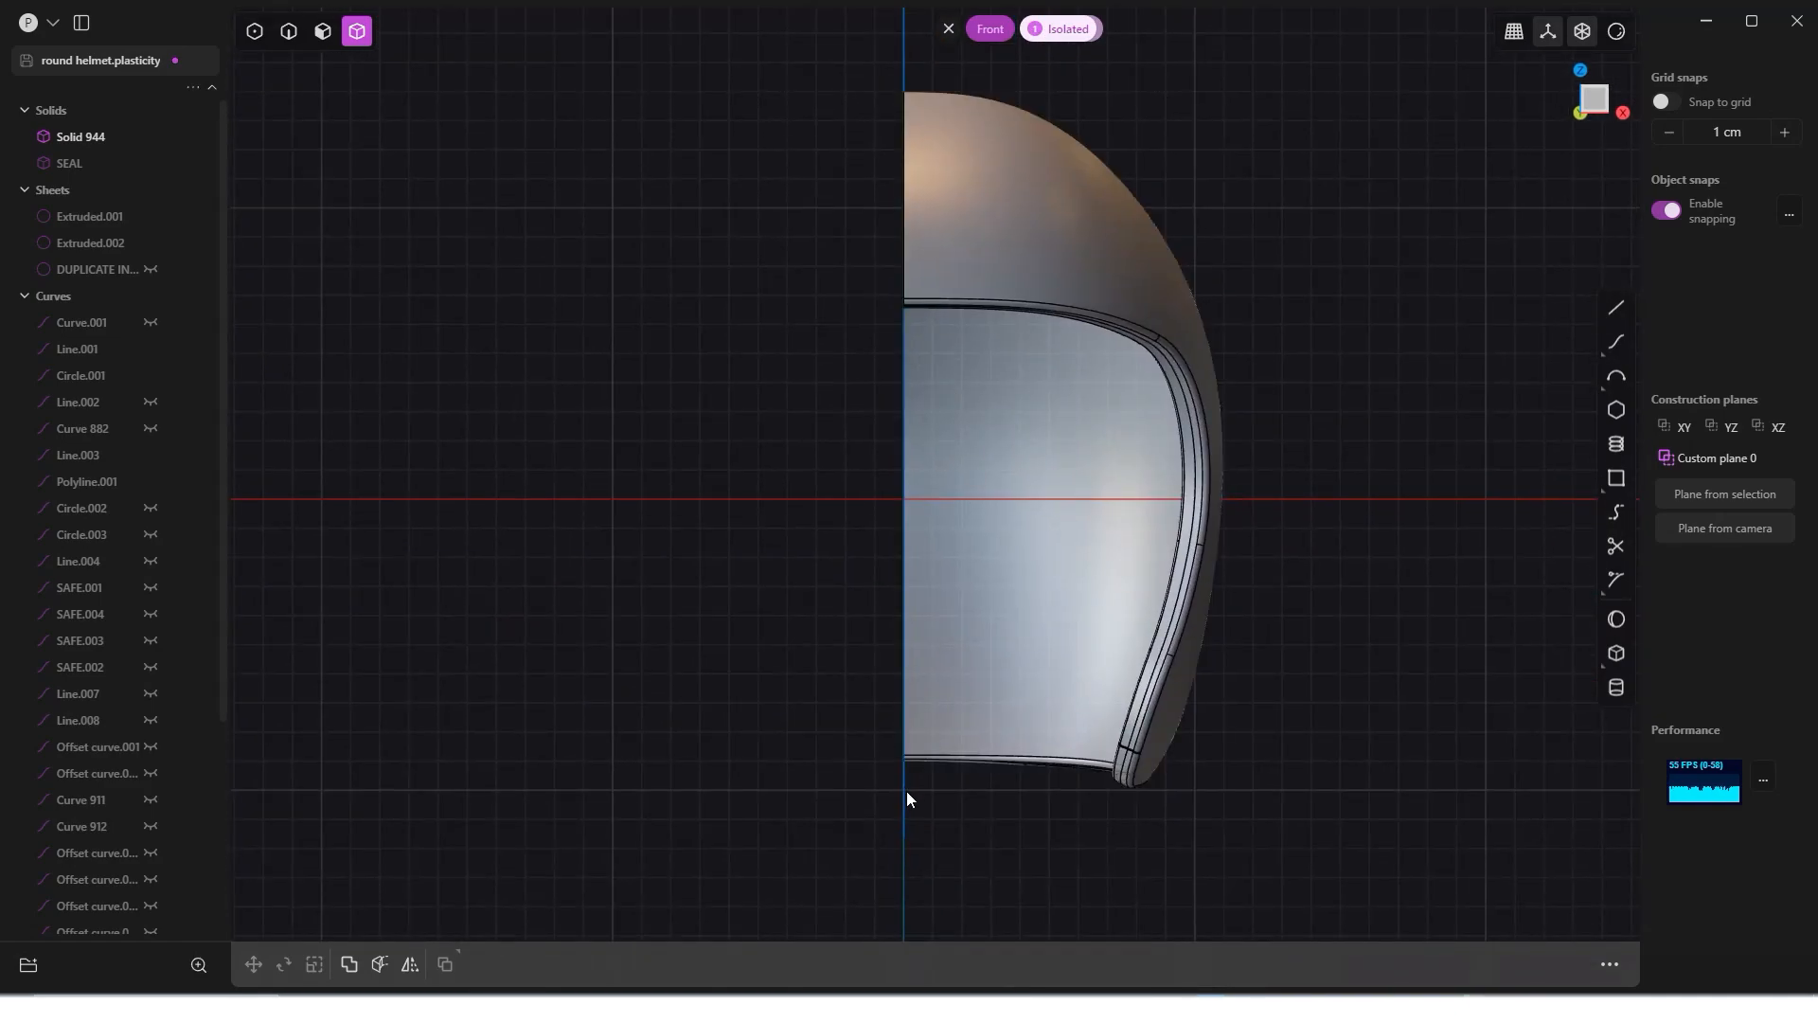
click(1002, 299)
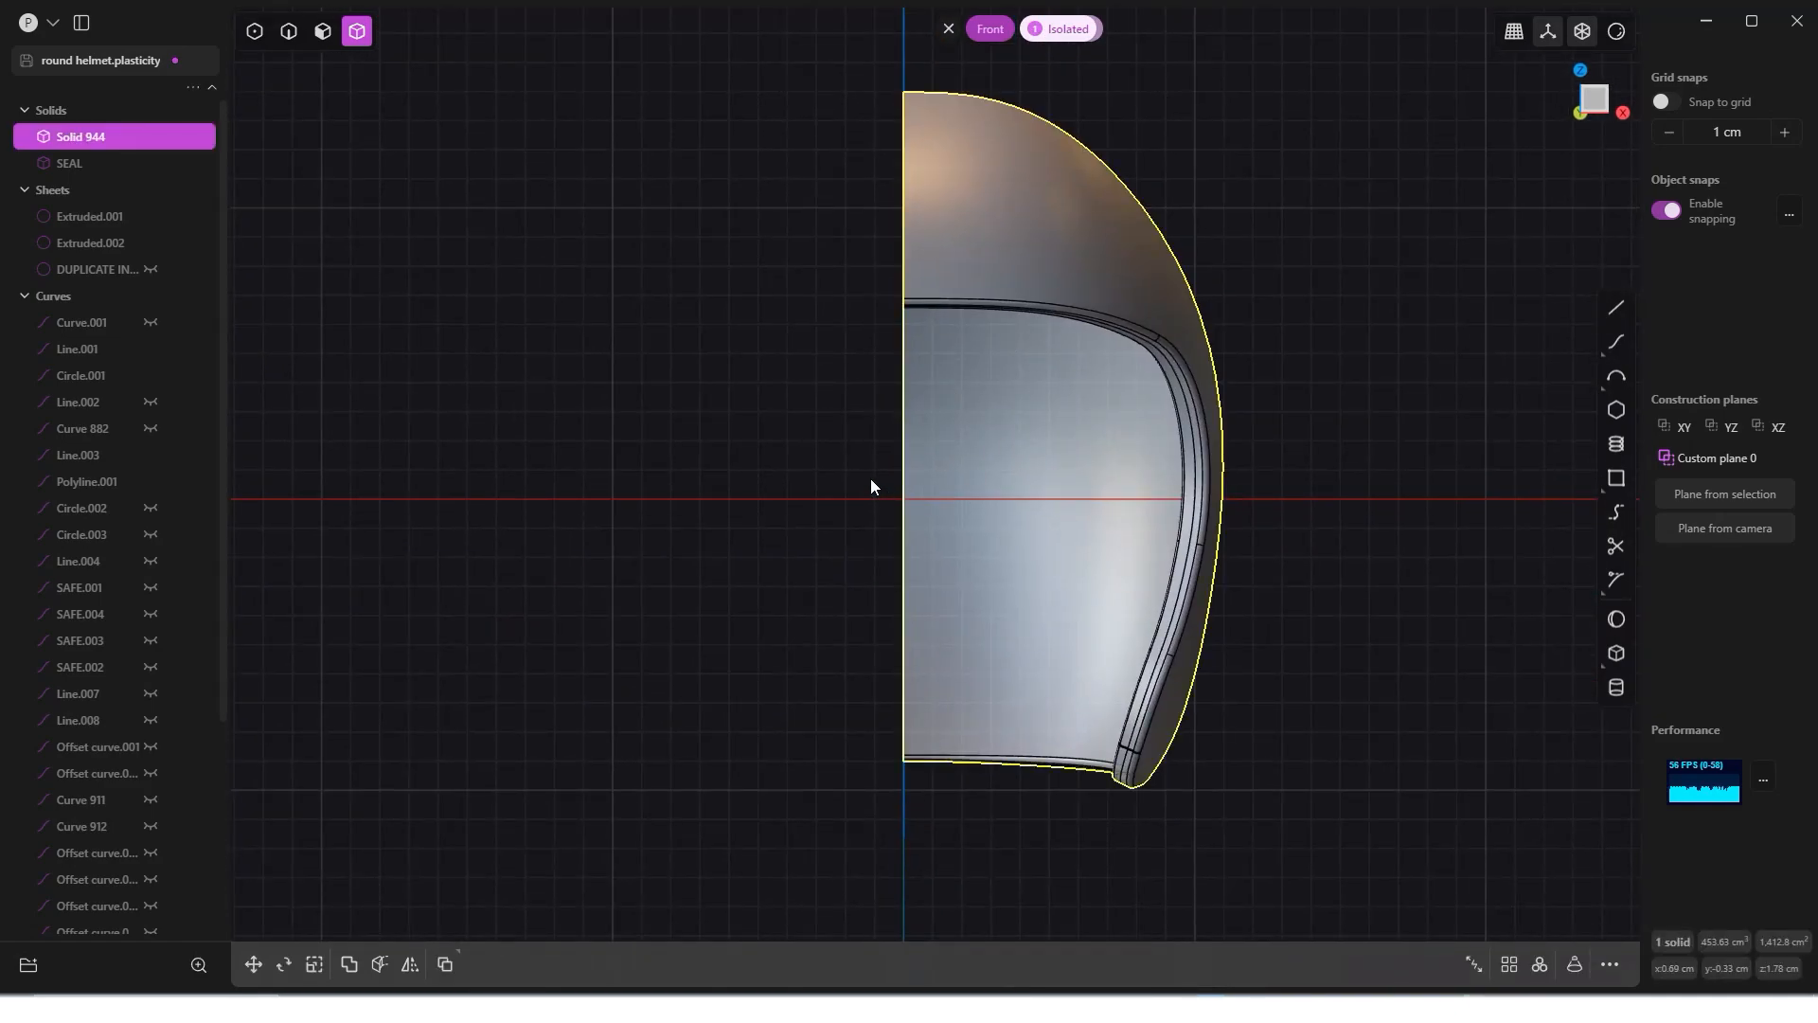
key(c)
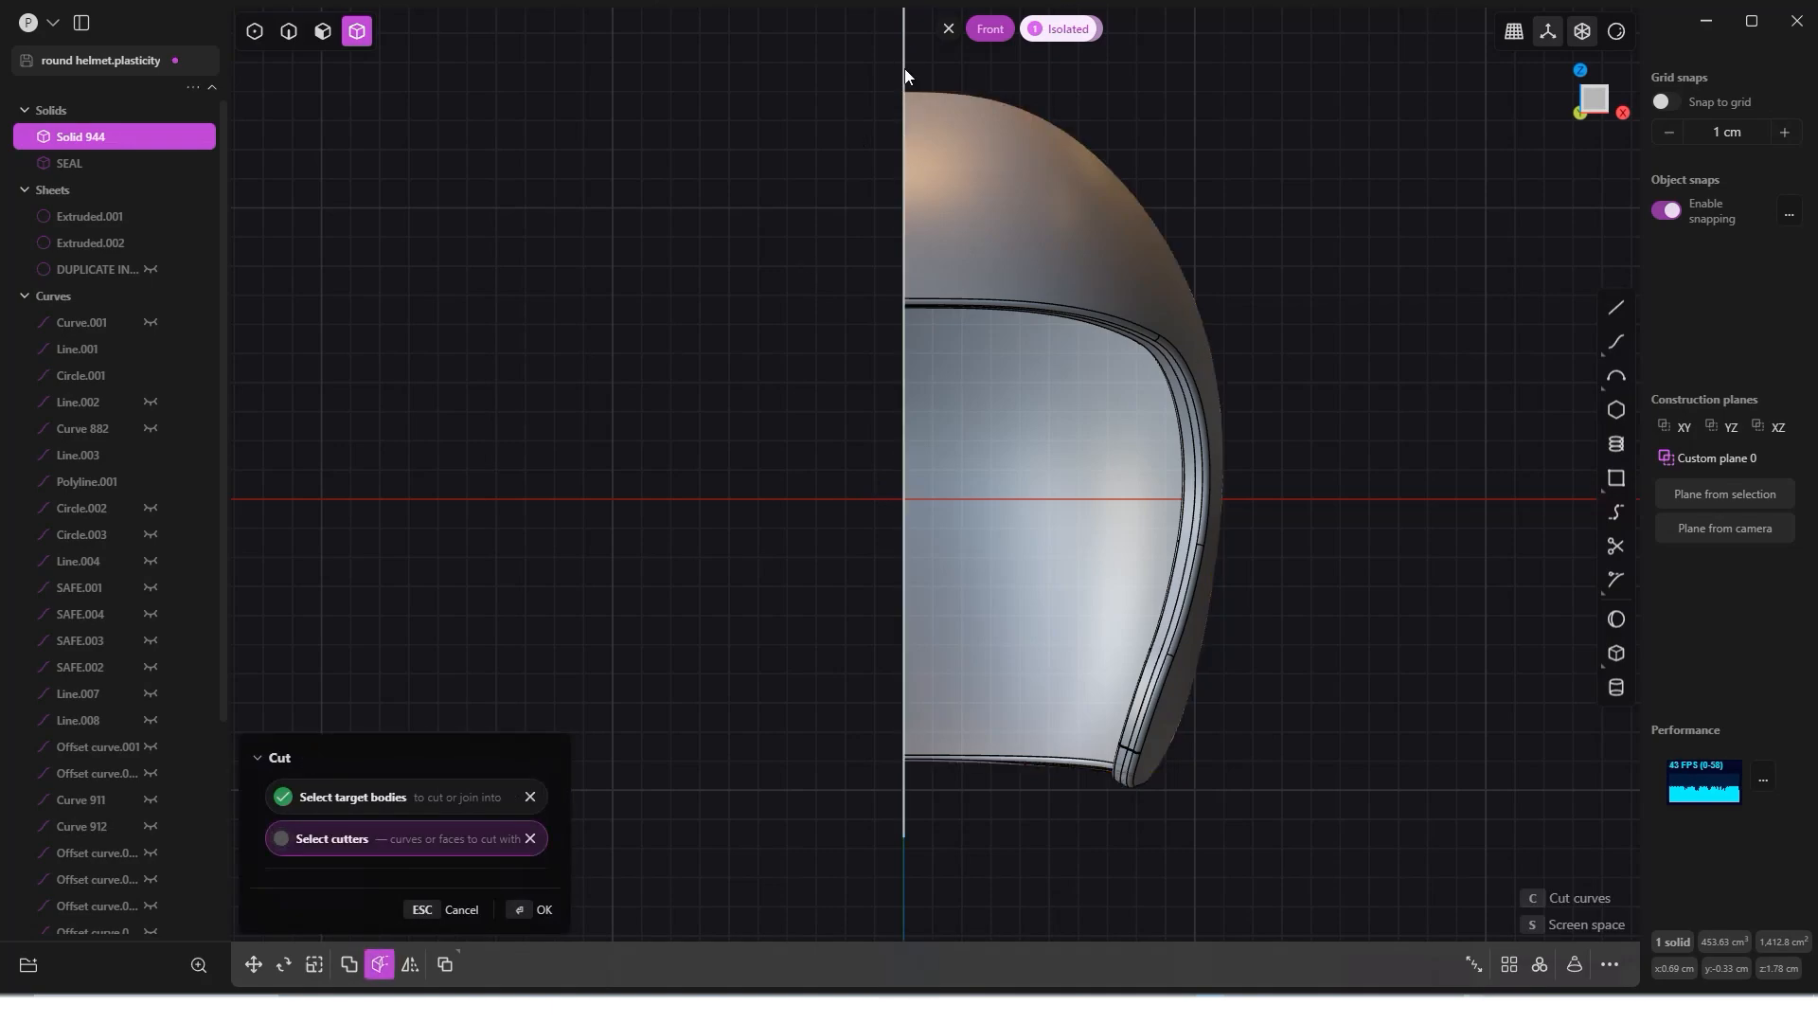
click(904, 76)
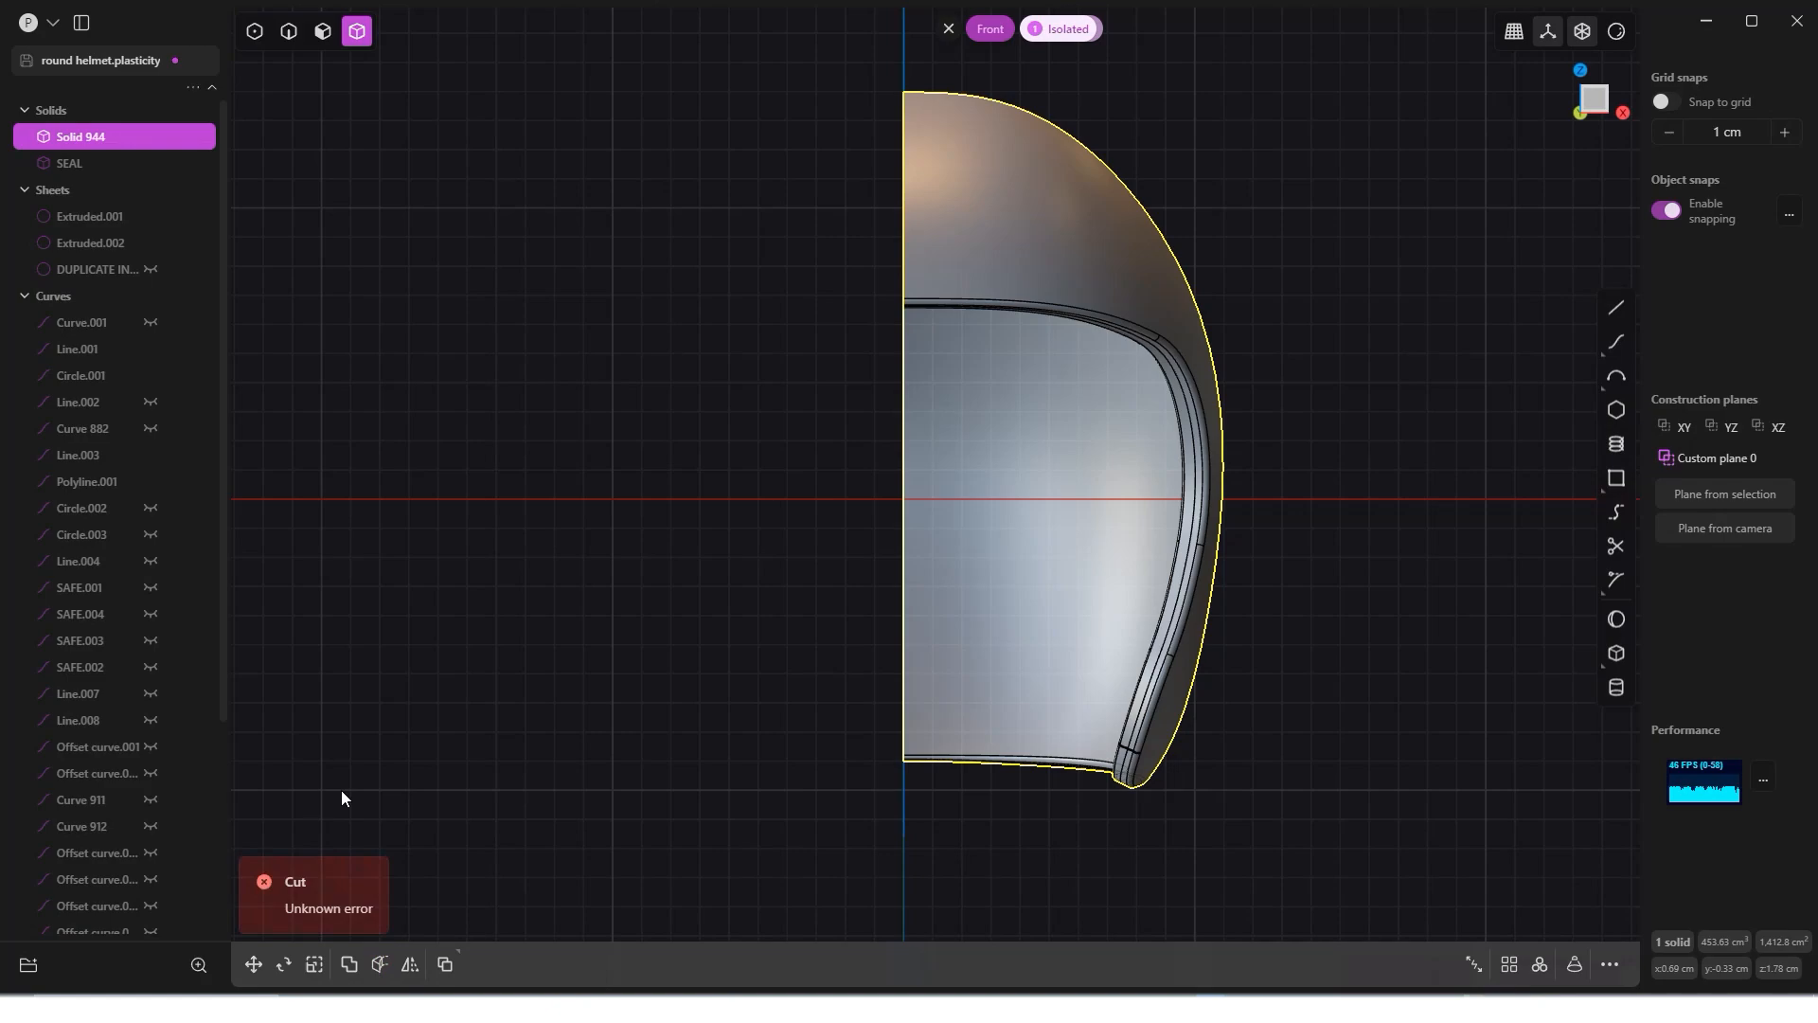
scroll(657, 744, down, 3)
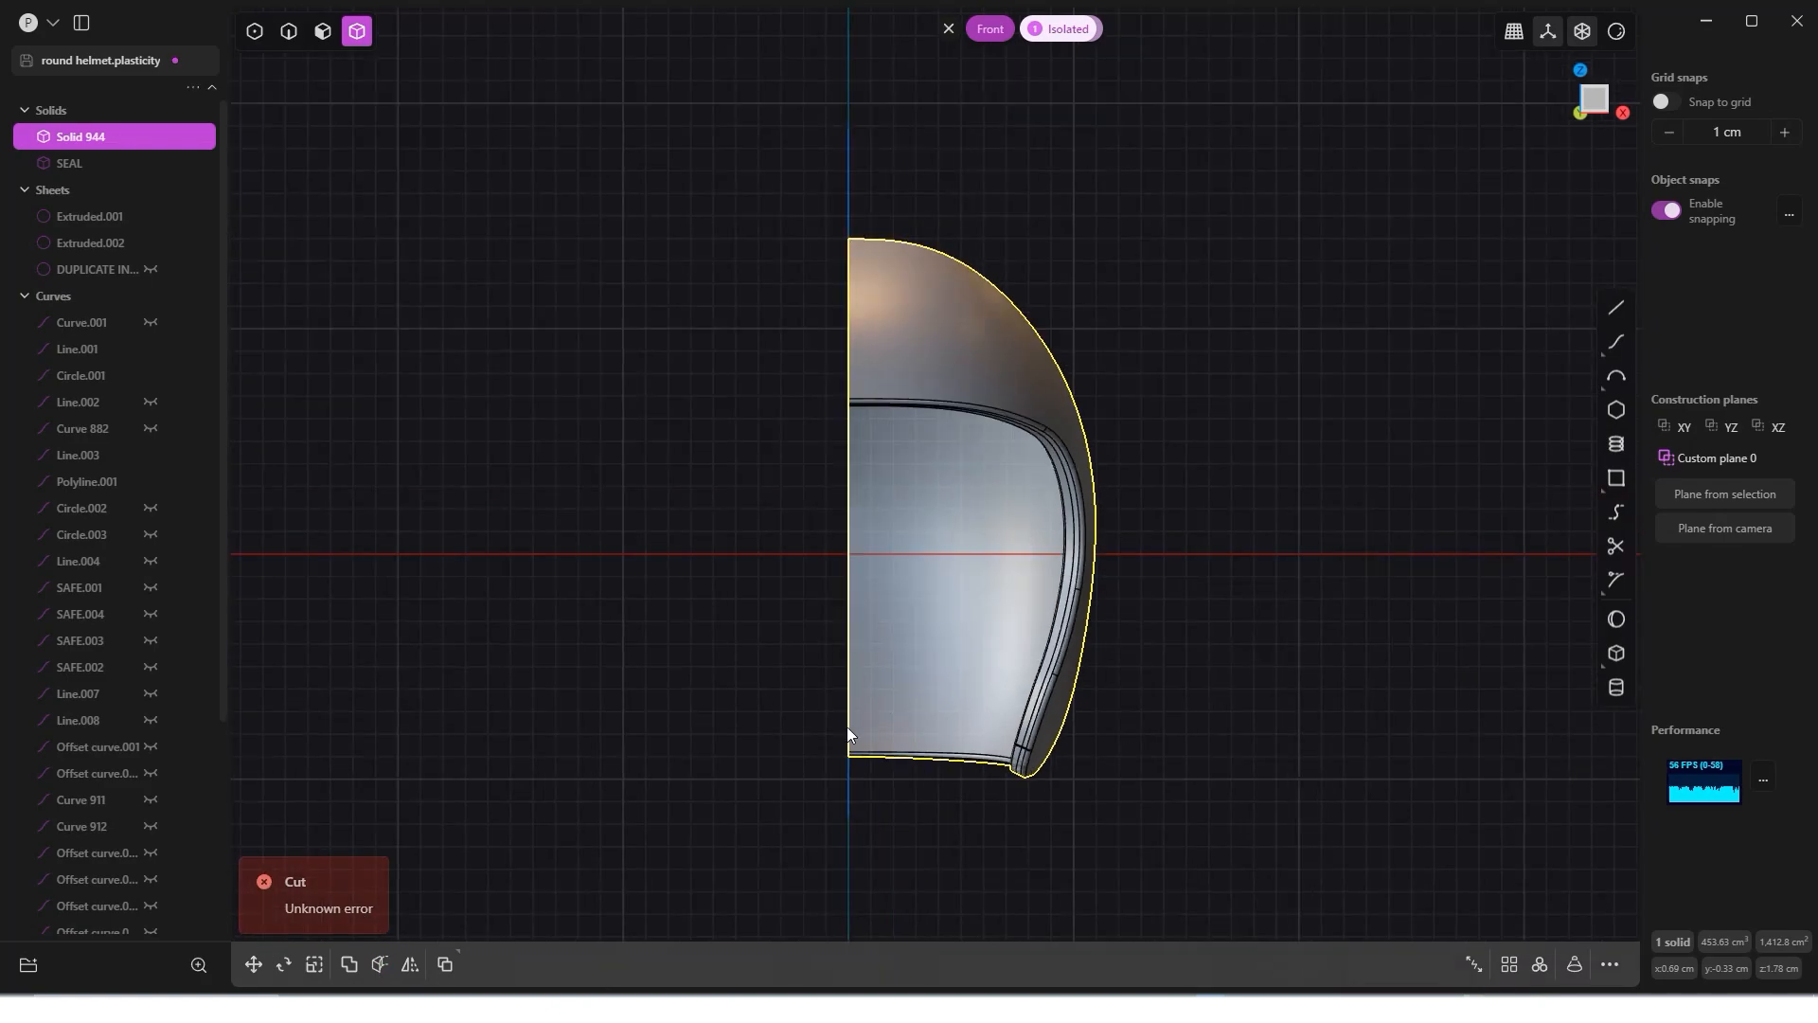
key(Escape)
Step: Remove both narrow flat faces along the helmet half's centre seam, leaving the half as an open sheet
middle_drag(888, 630, 1032, 661)
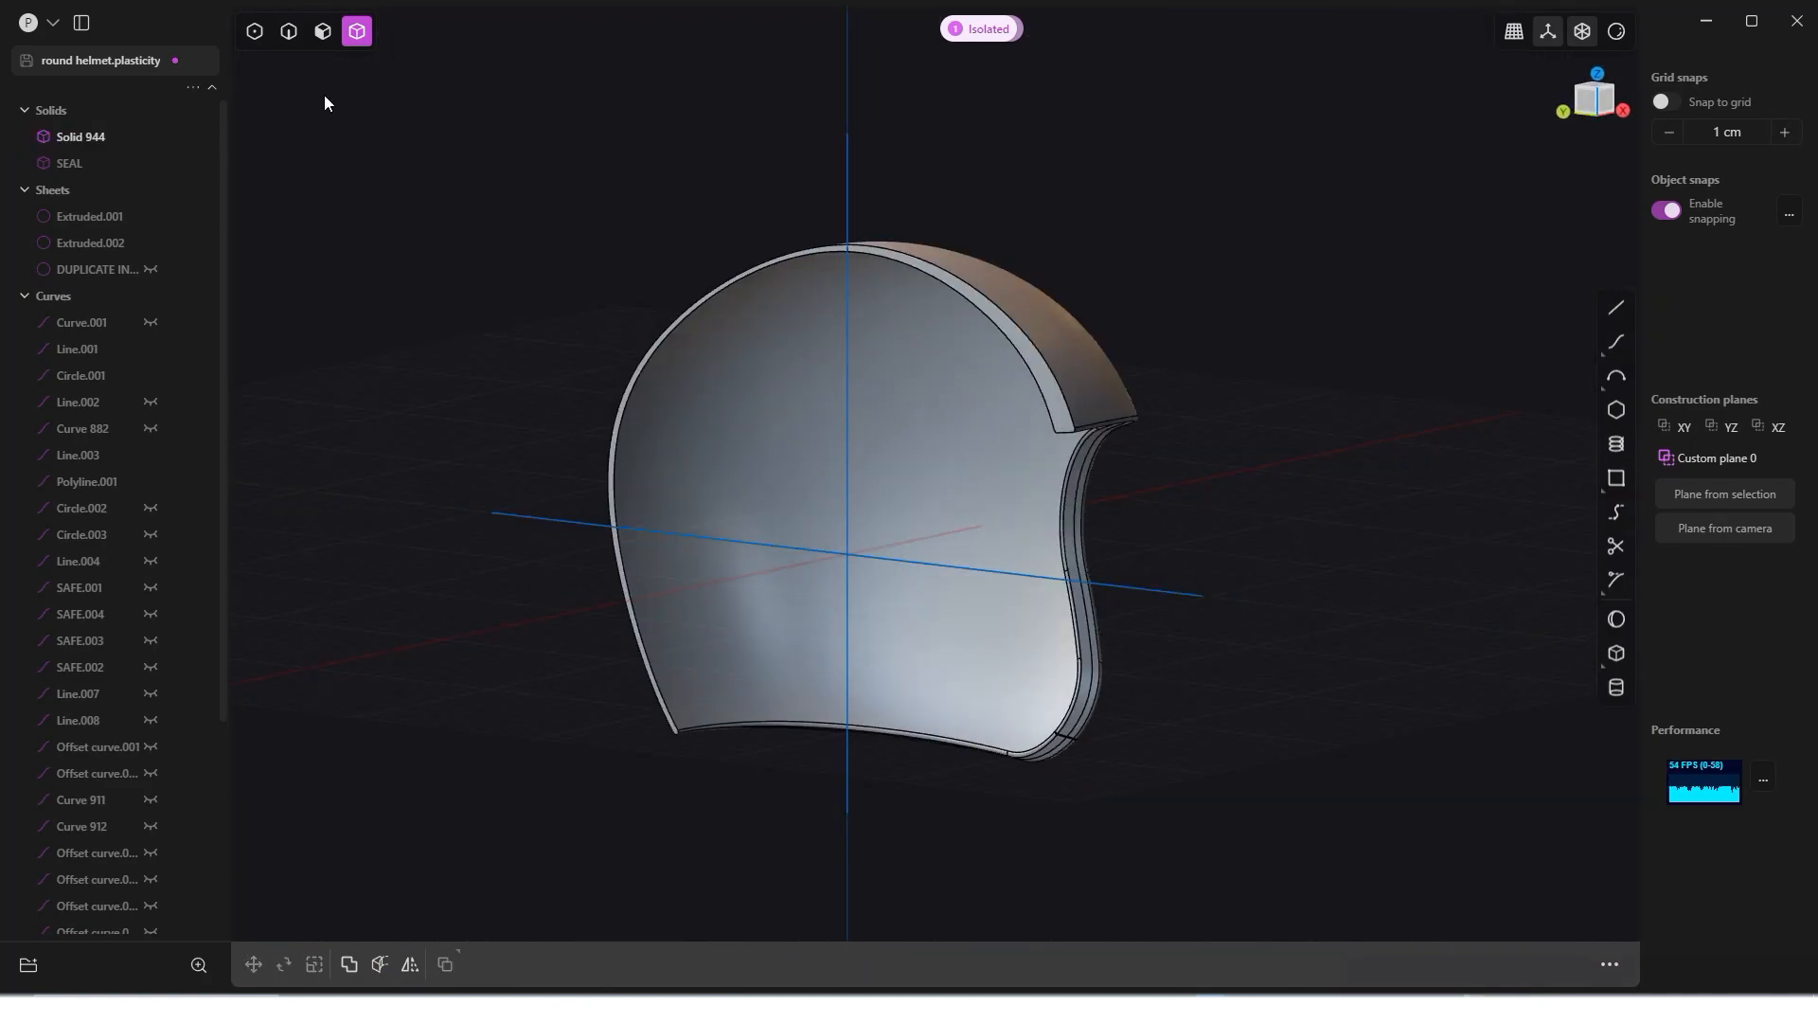
key(2)
key(3)
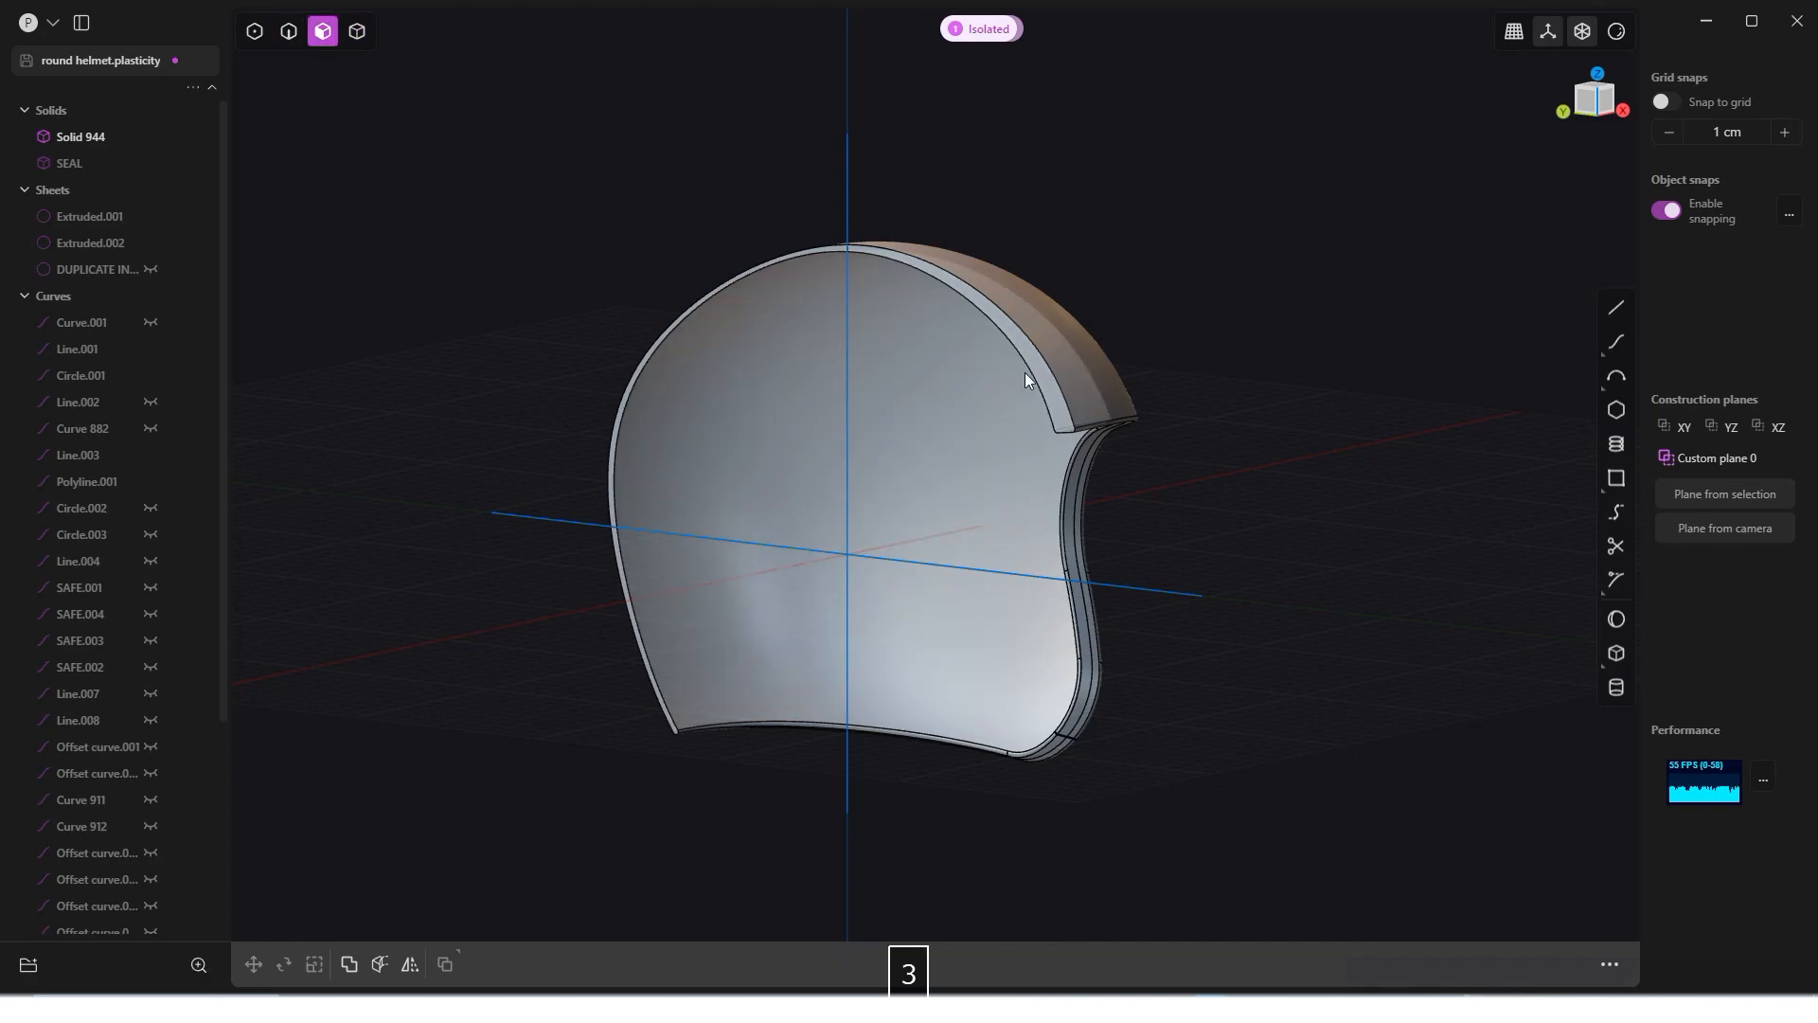
click(1041, 377)
middle_drag(899, 352, 1076, 237)
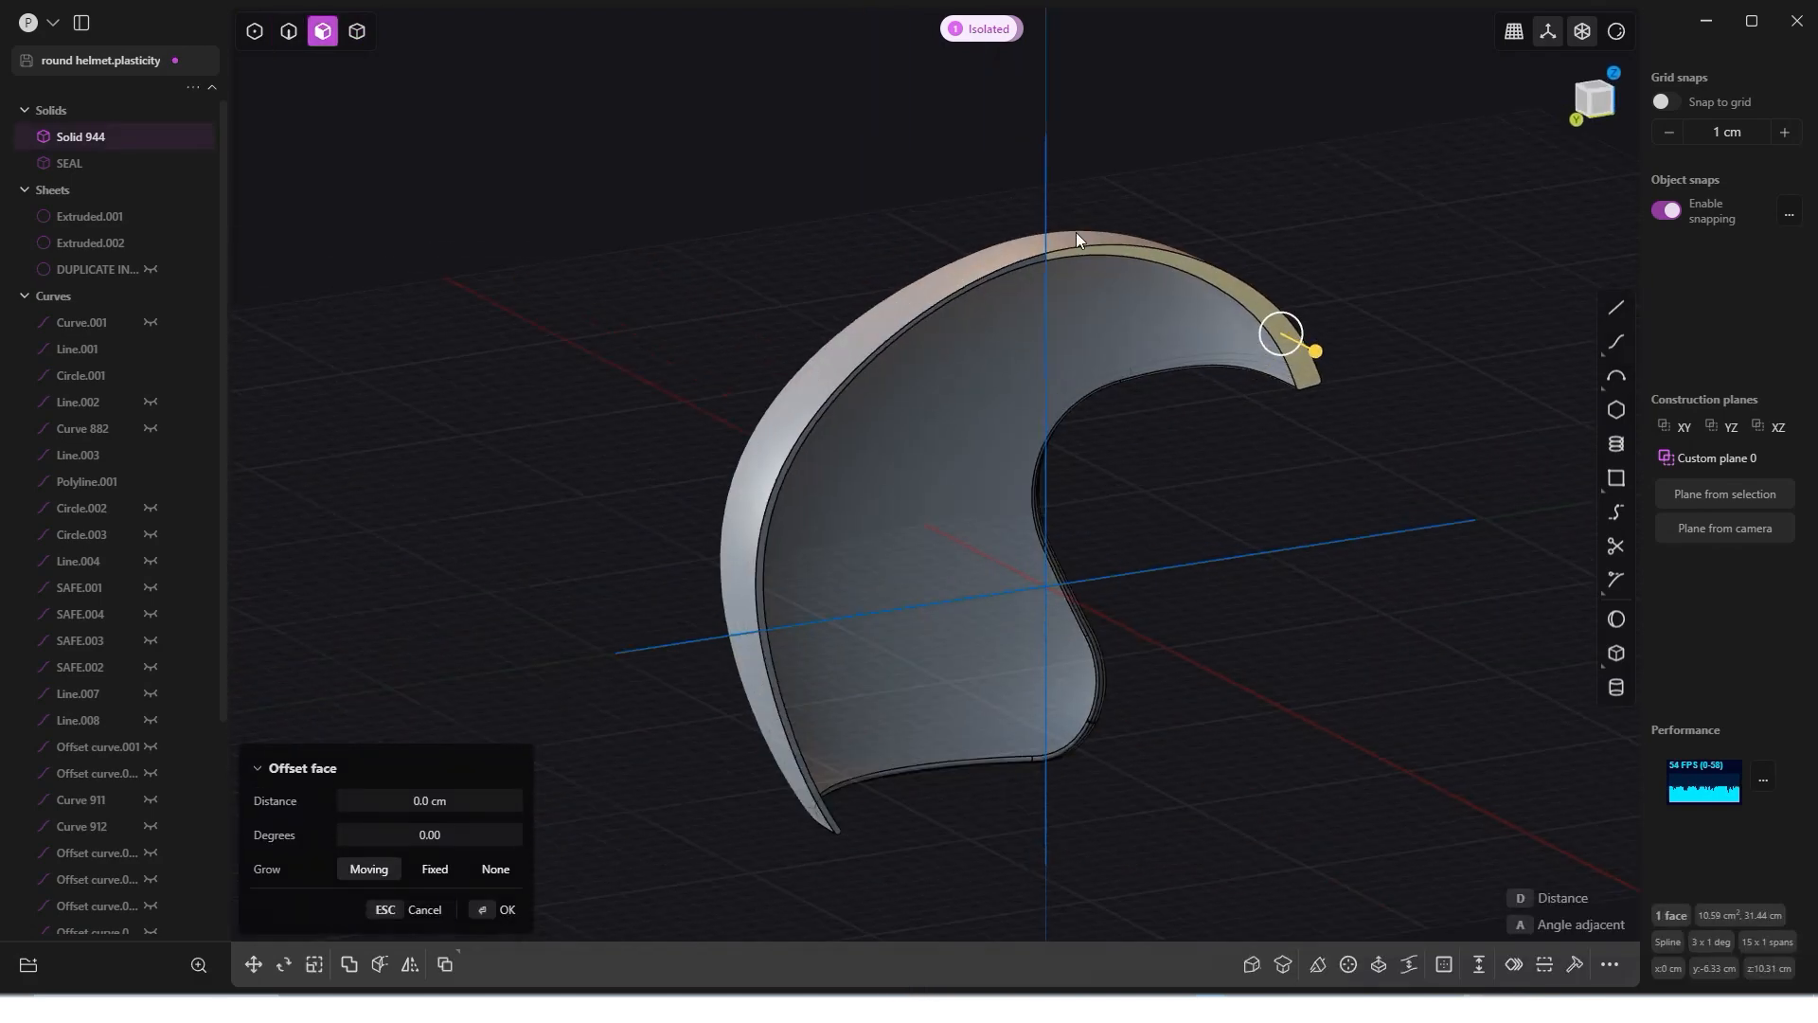
scroll(1040, 254, up, 4)
scroll(1040, 262, up, 5)
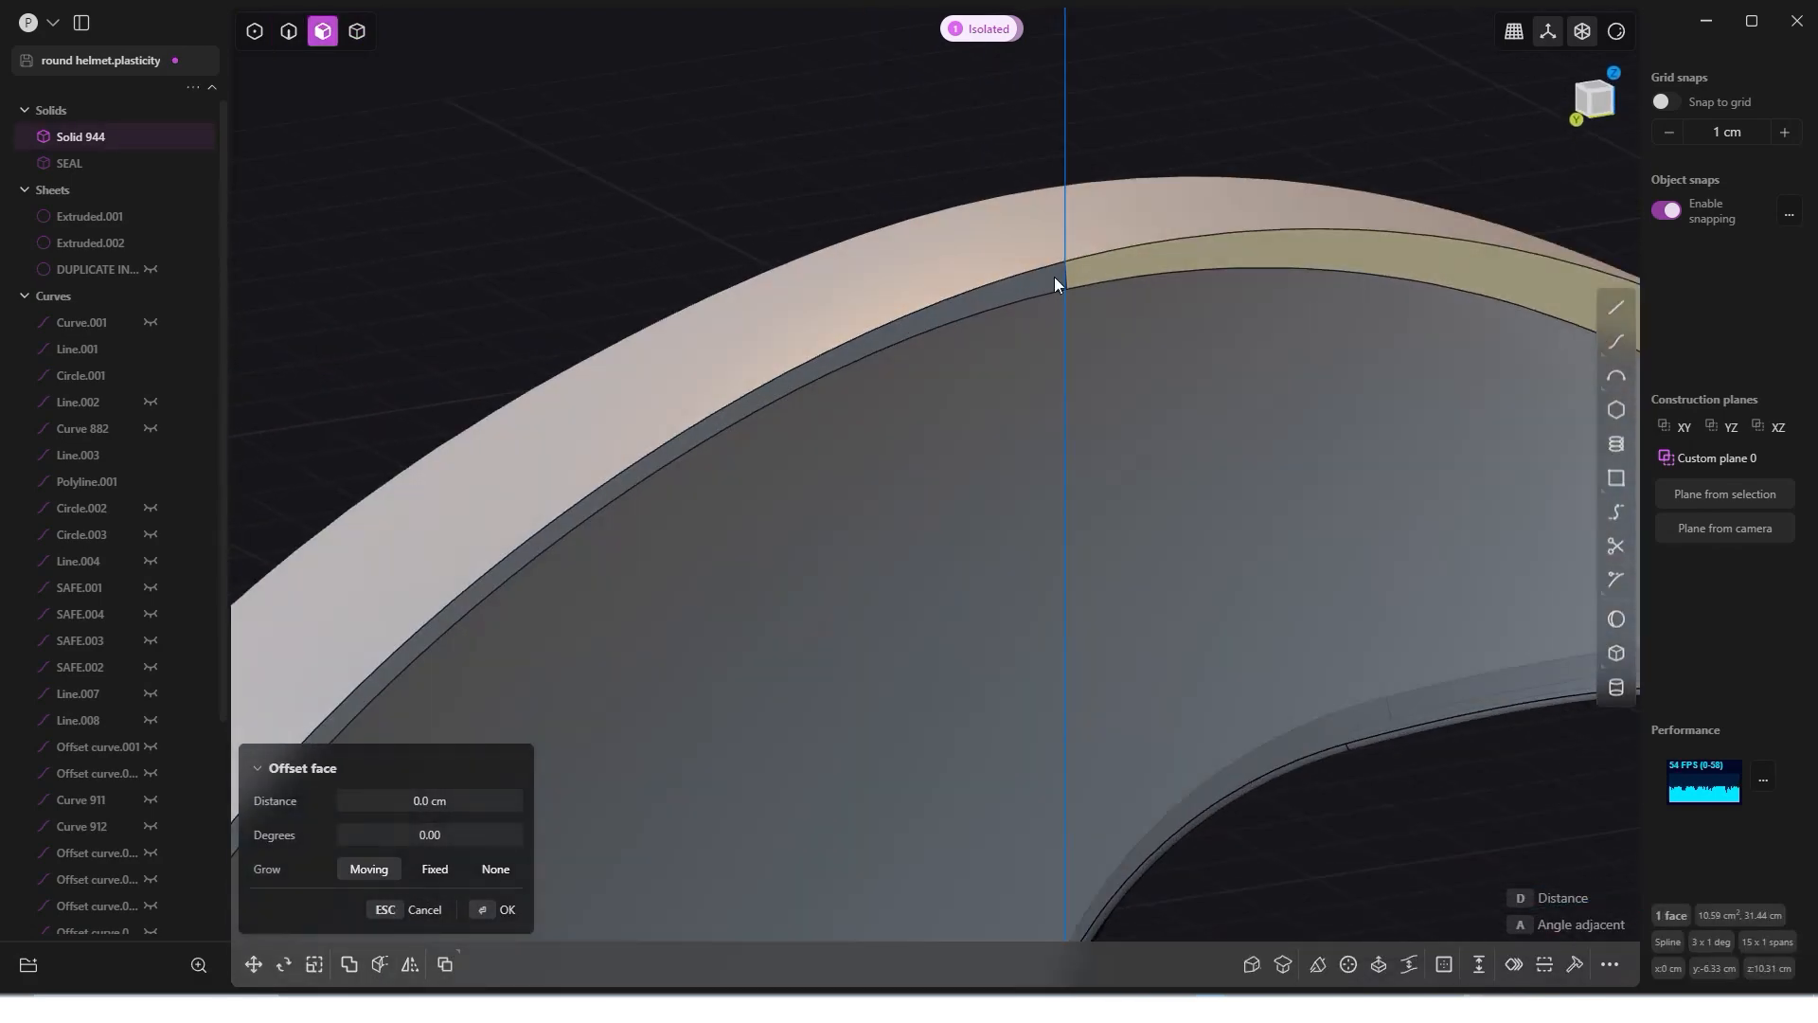
scroll(1054, 296, up, 5)
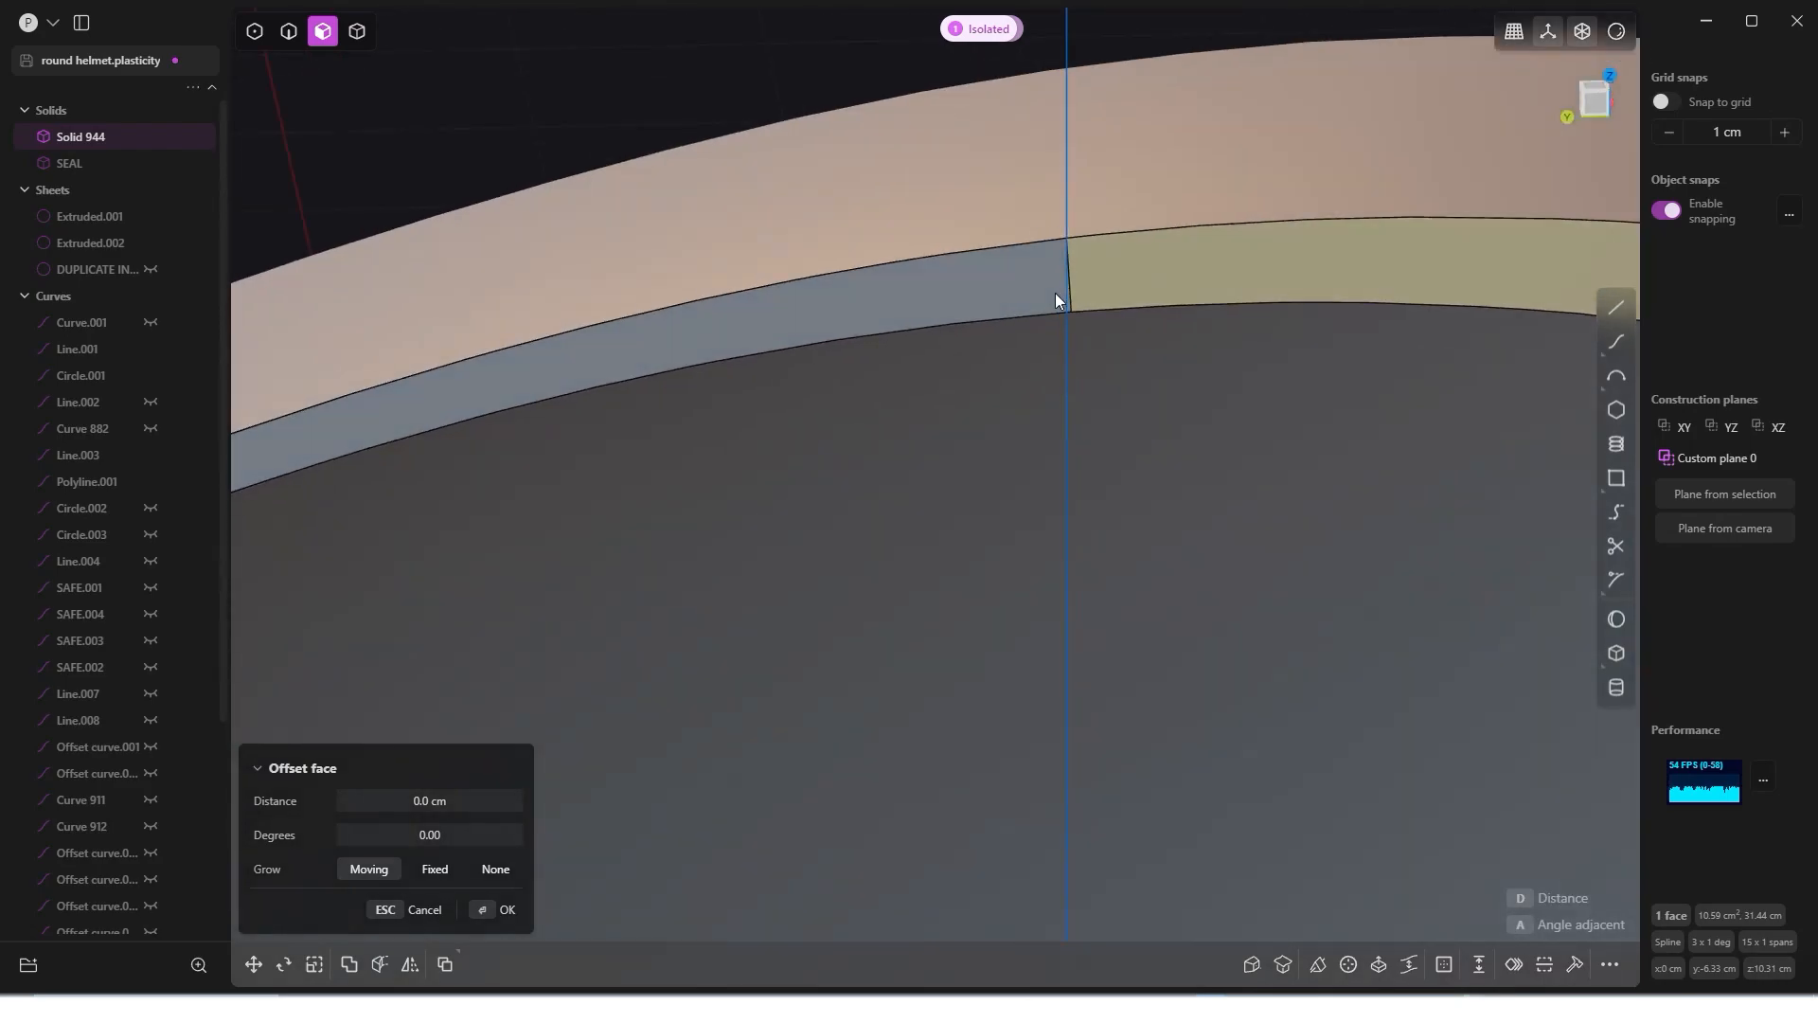
scroll(1070, 300, up, 5)
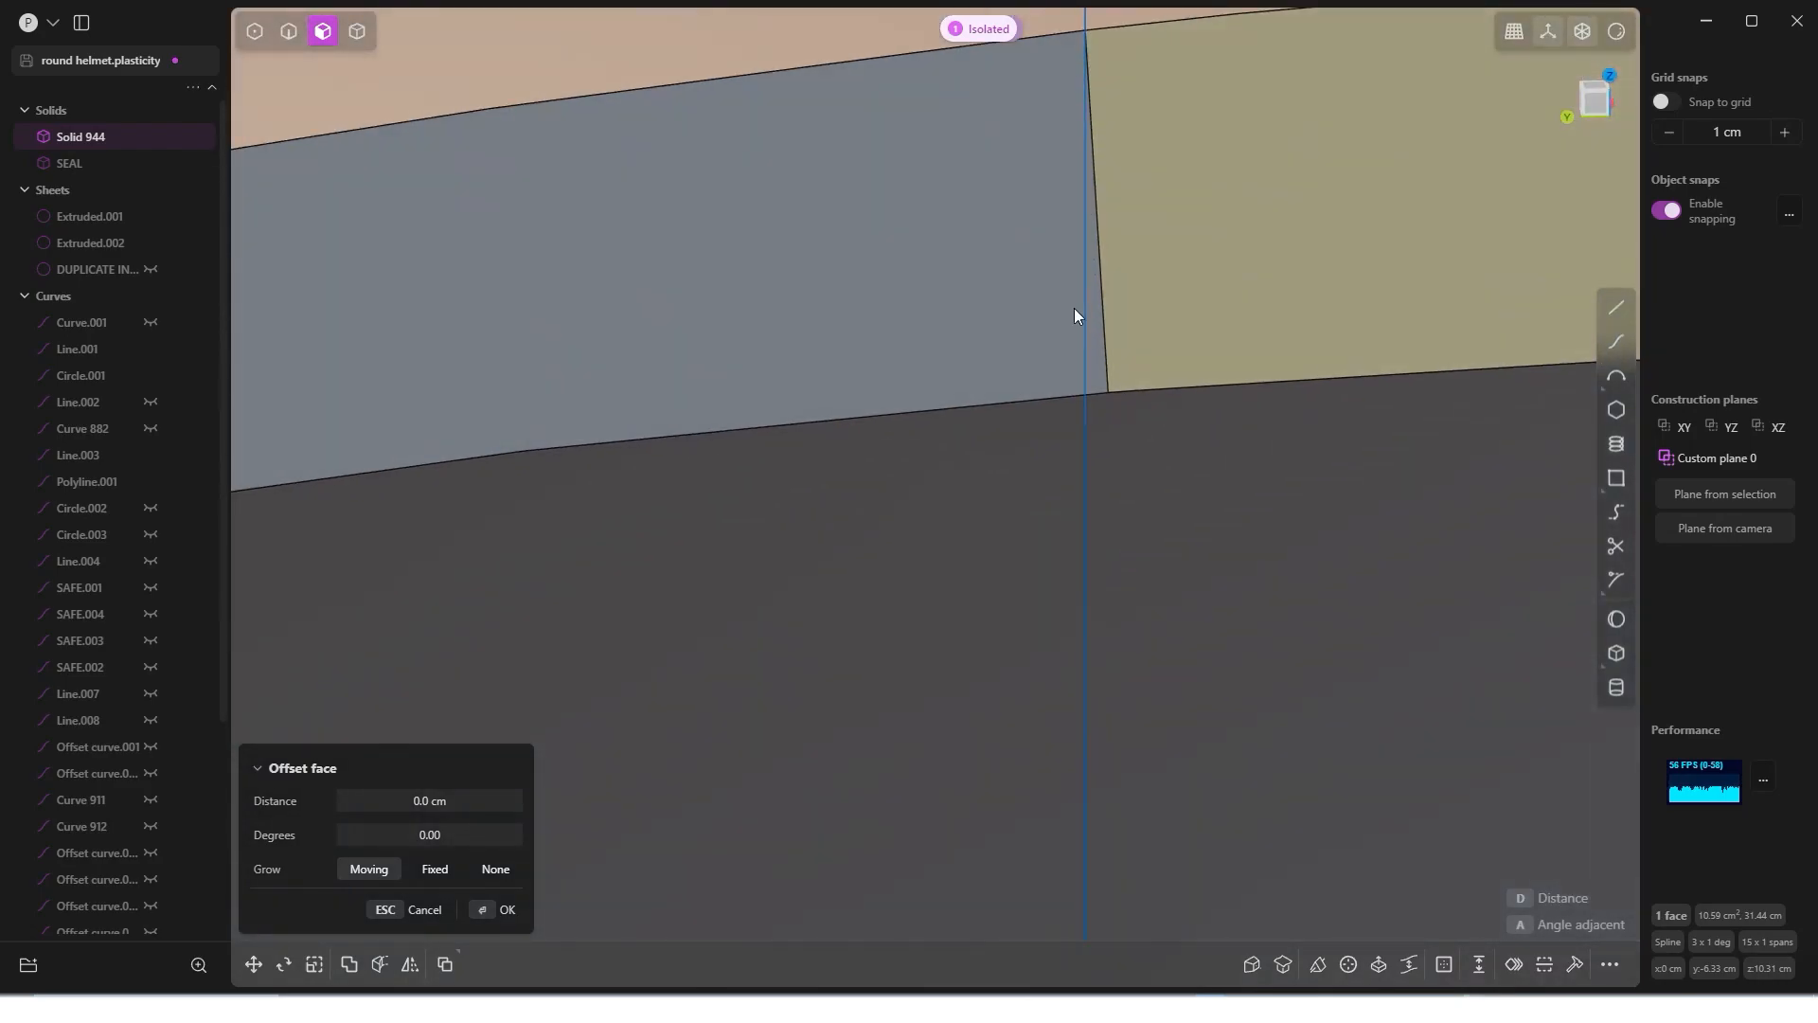
key(o)
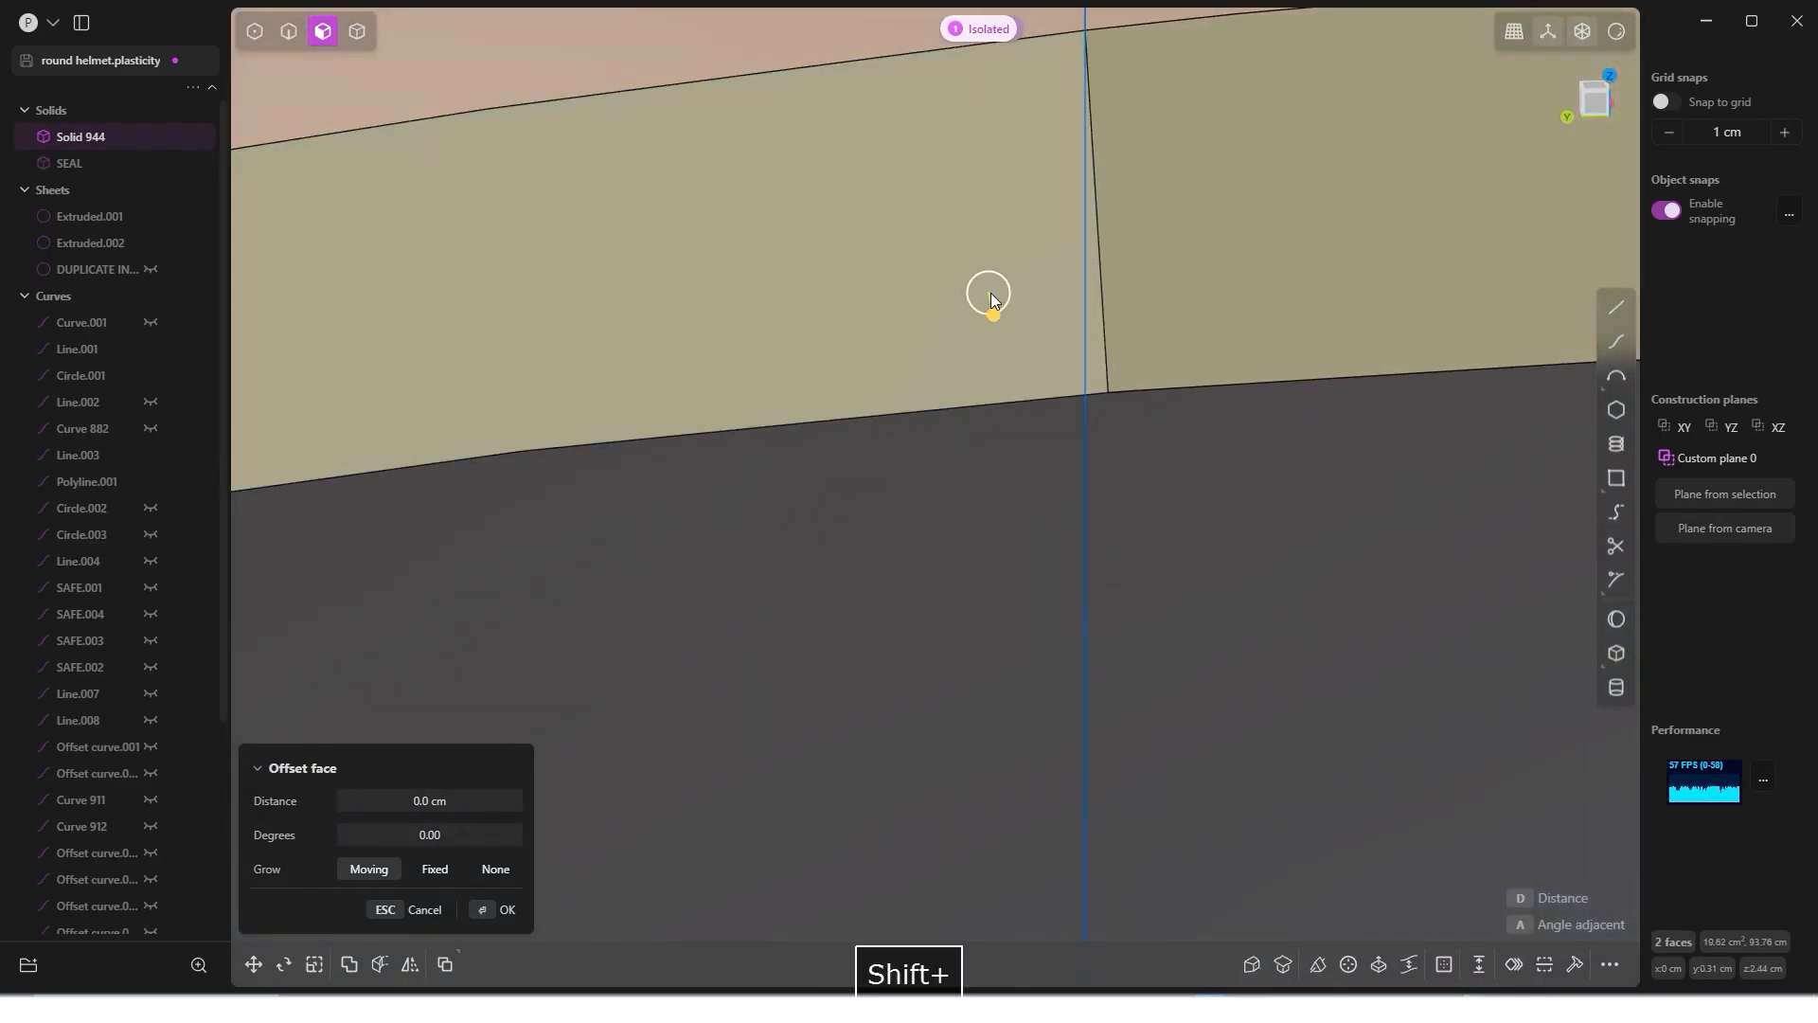
middle_drag(990, 294, 920, 239)
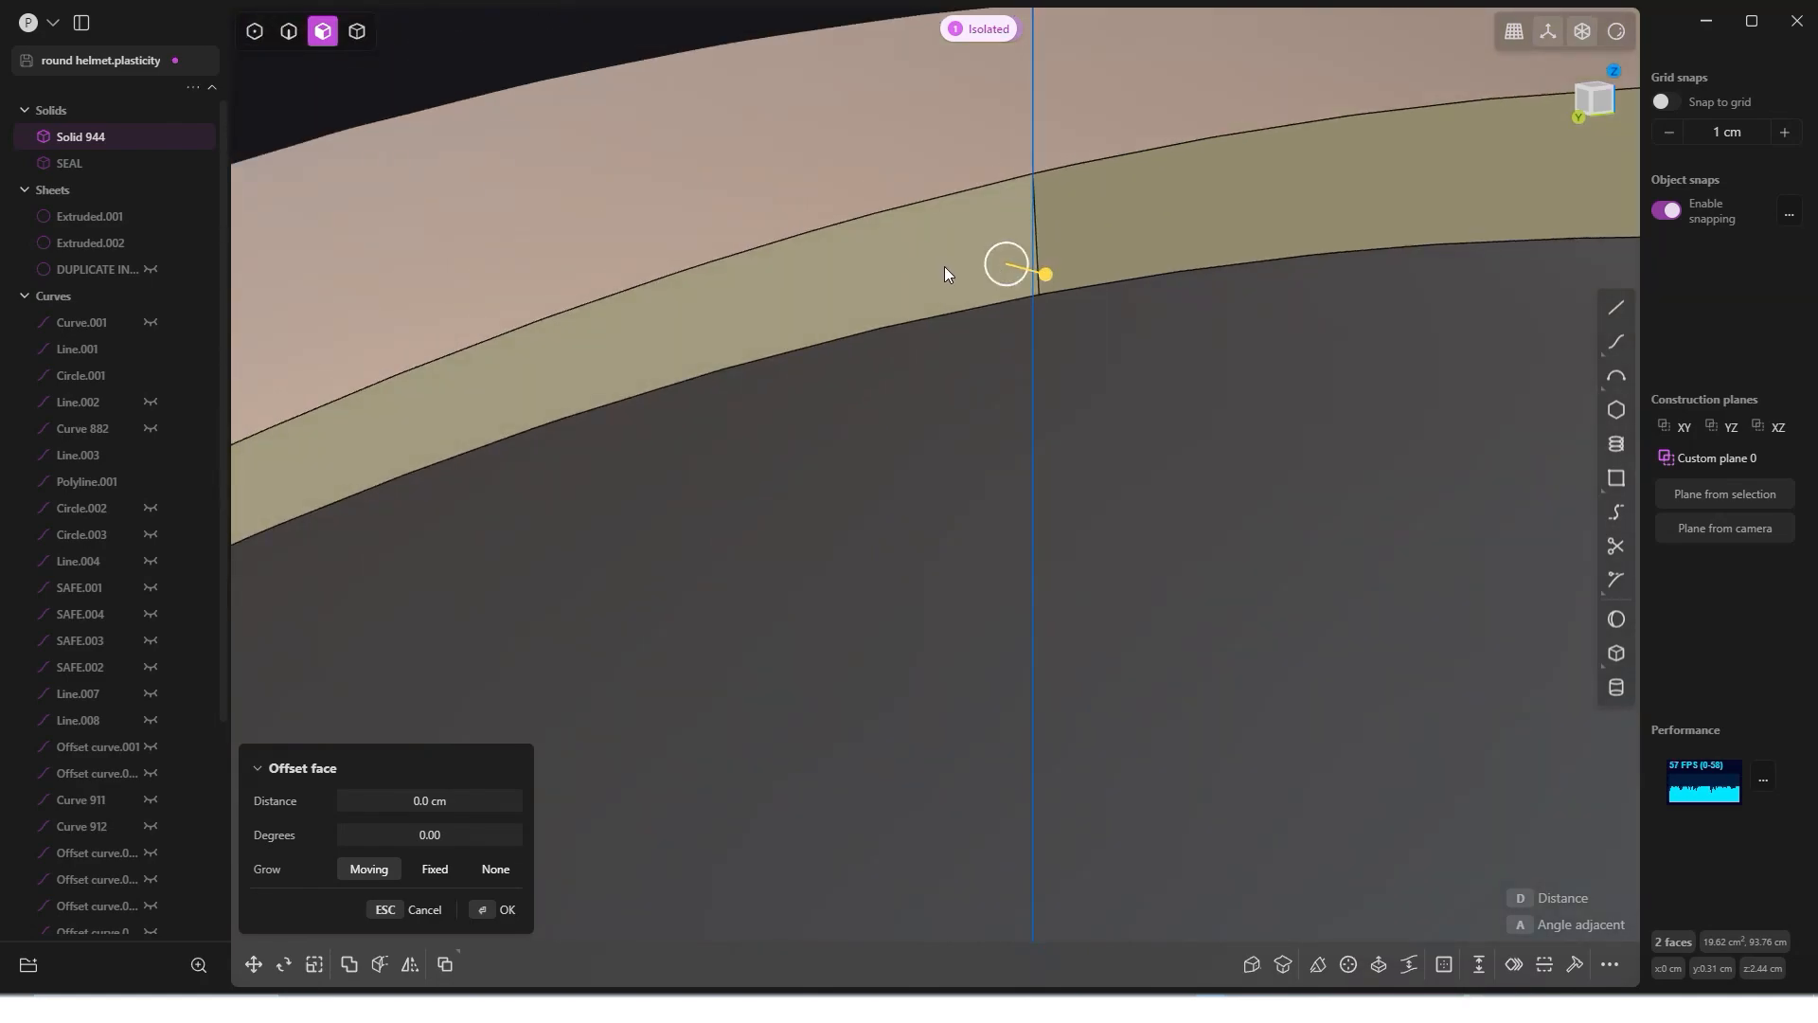
key(shift+x)
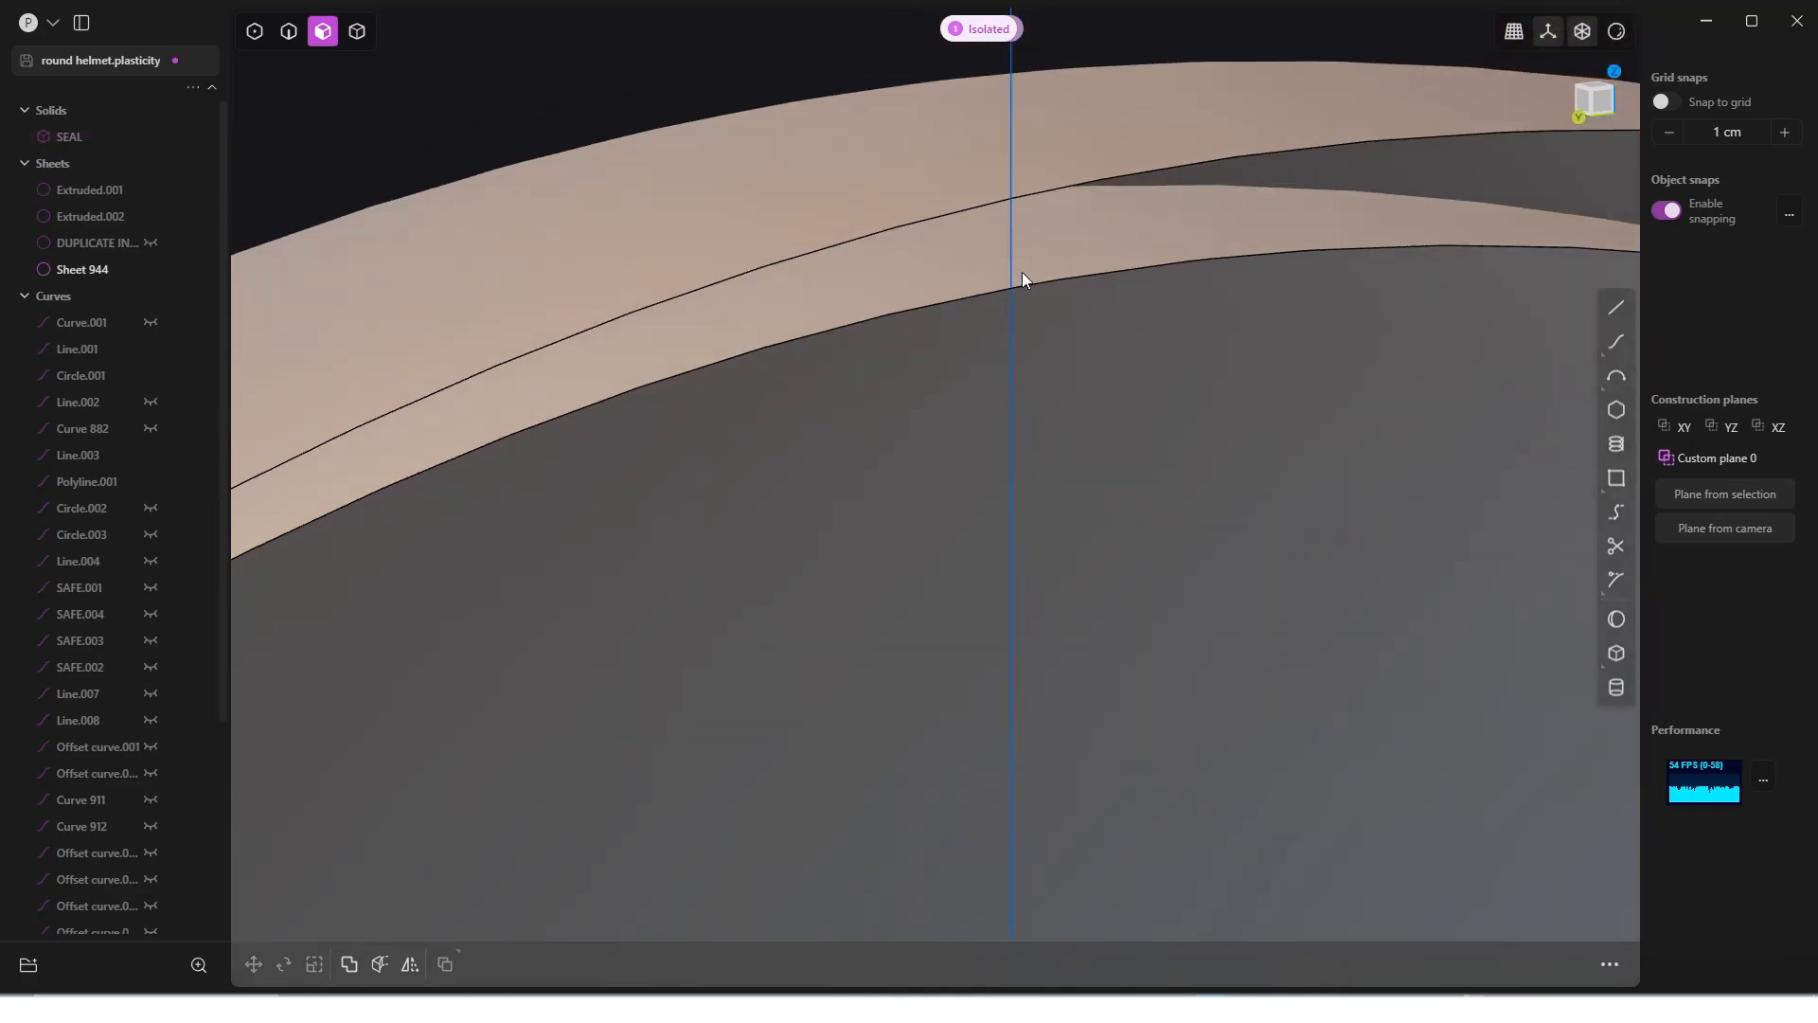
Step: Mirror the open helmet half across the X axis in the front view
middle_drag(1022, 275, 1369, 191)
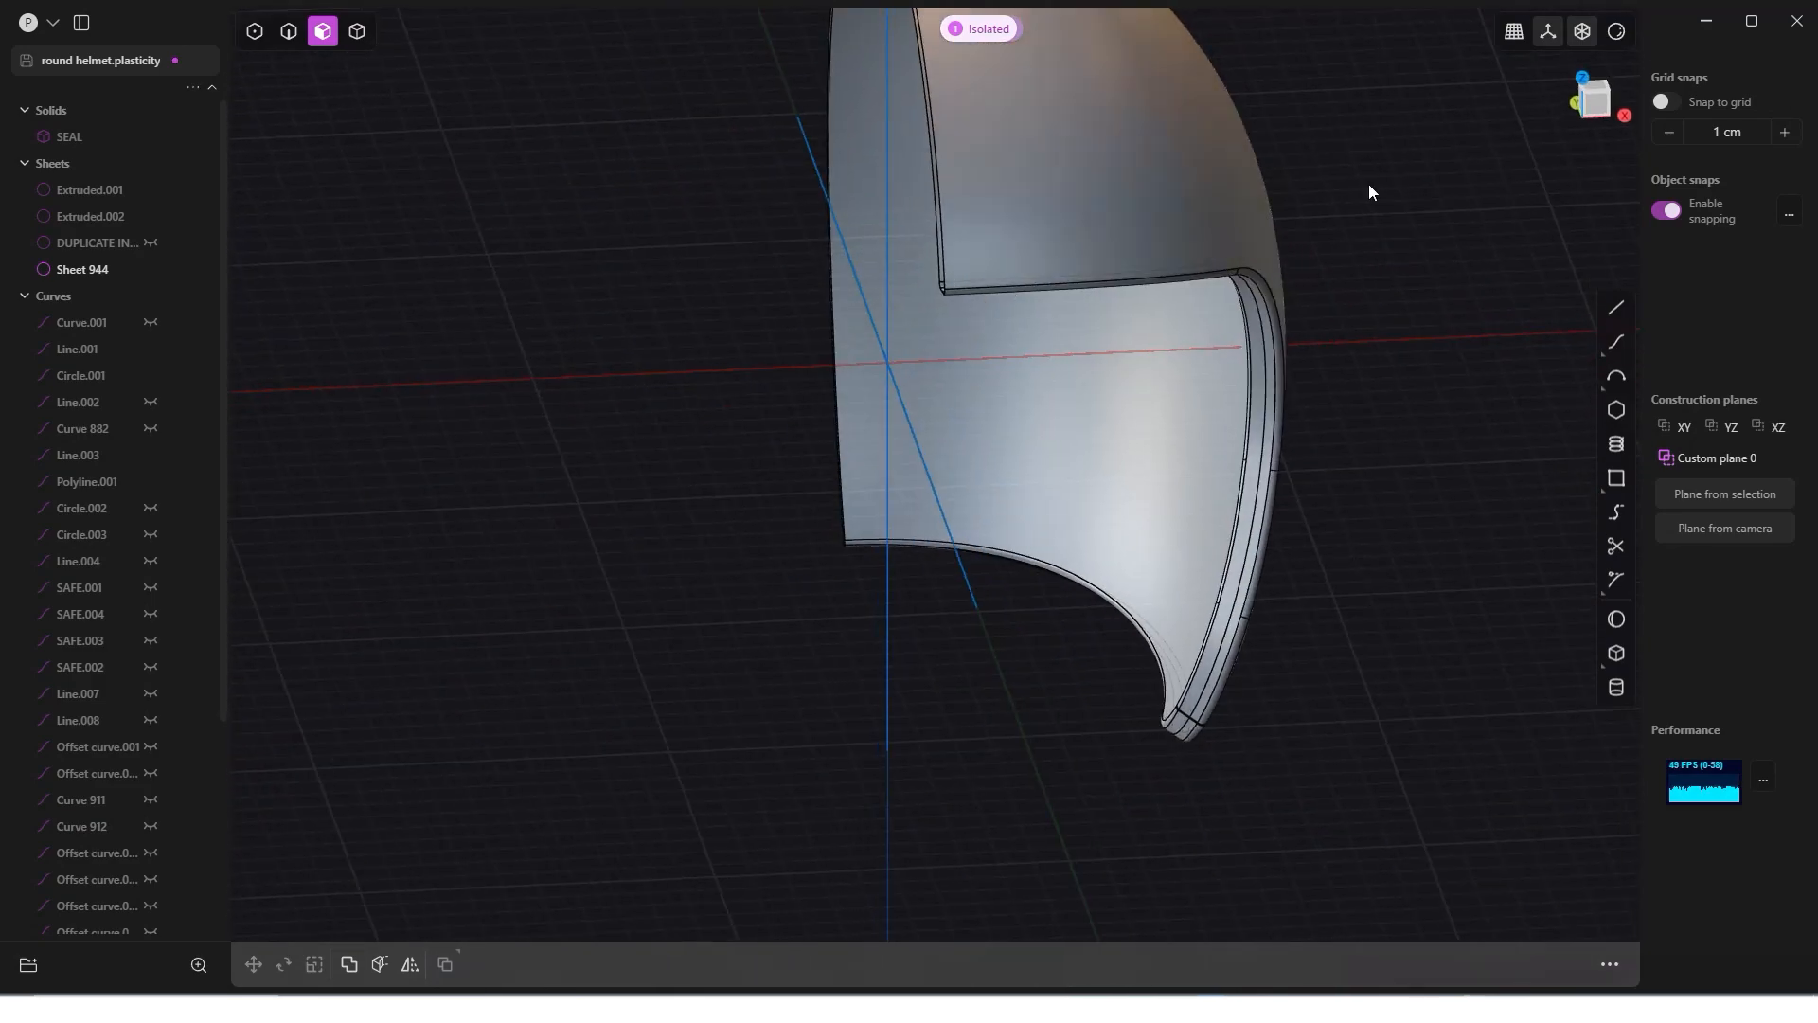
click(1593, 104)
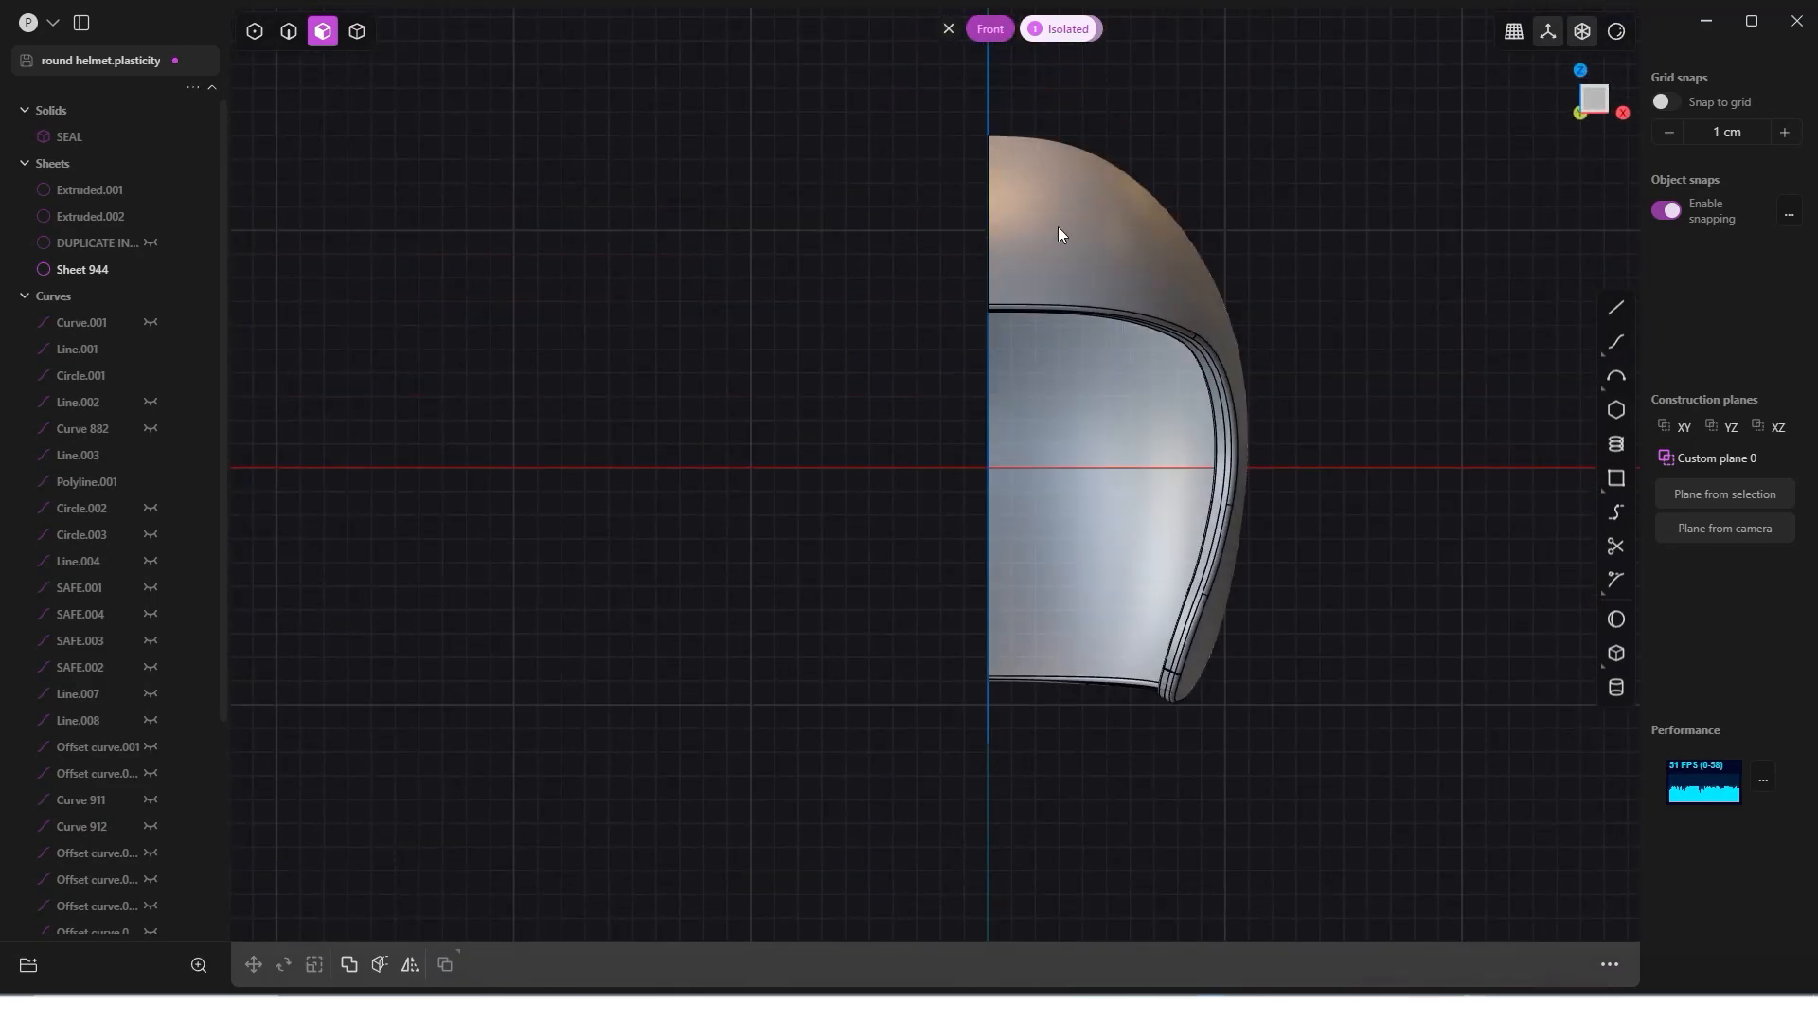
click(366, 30)
click(1129, 263)
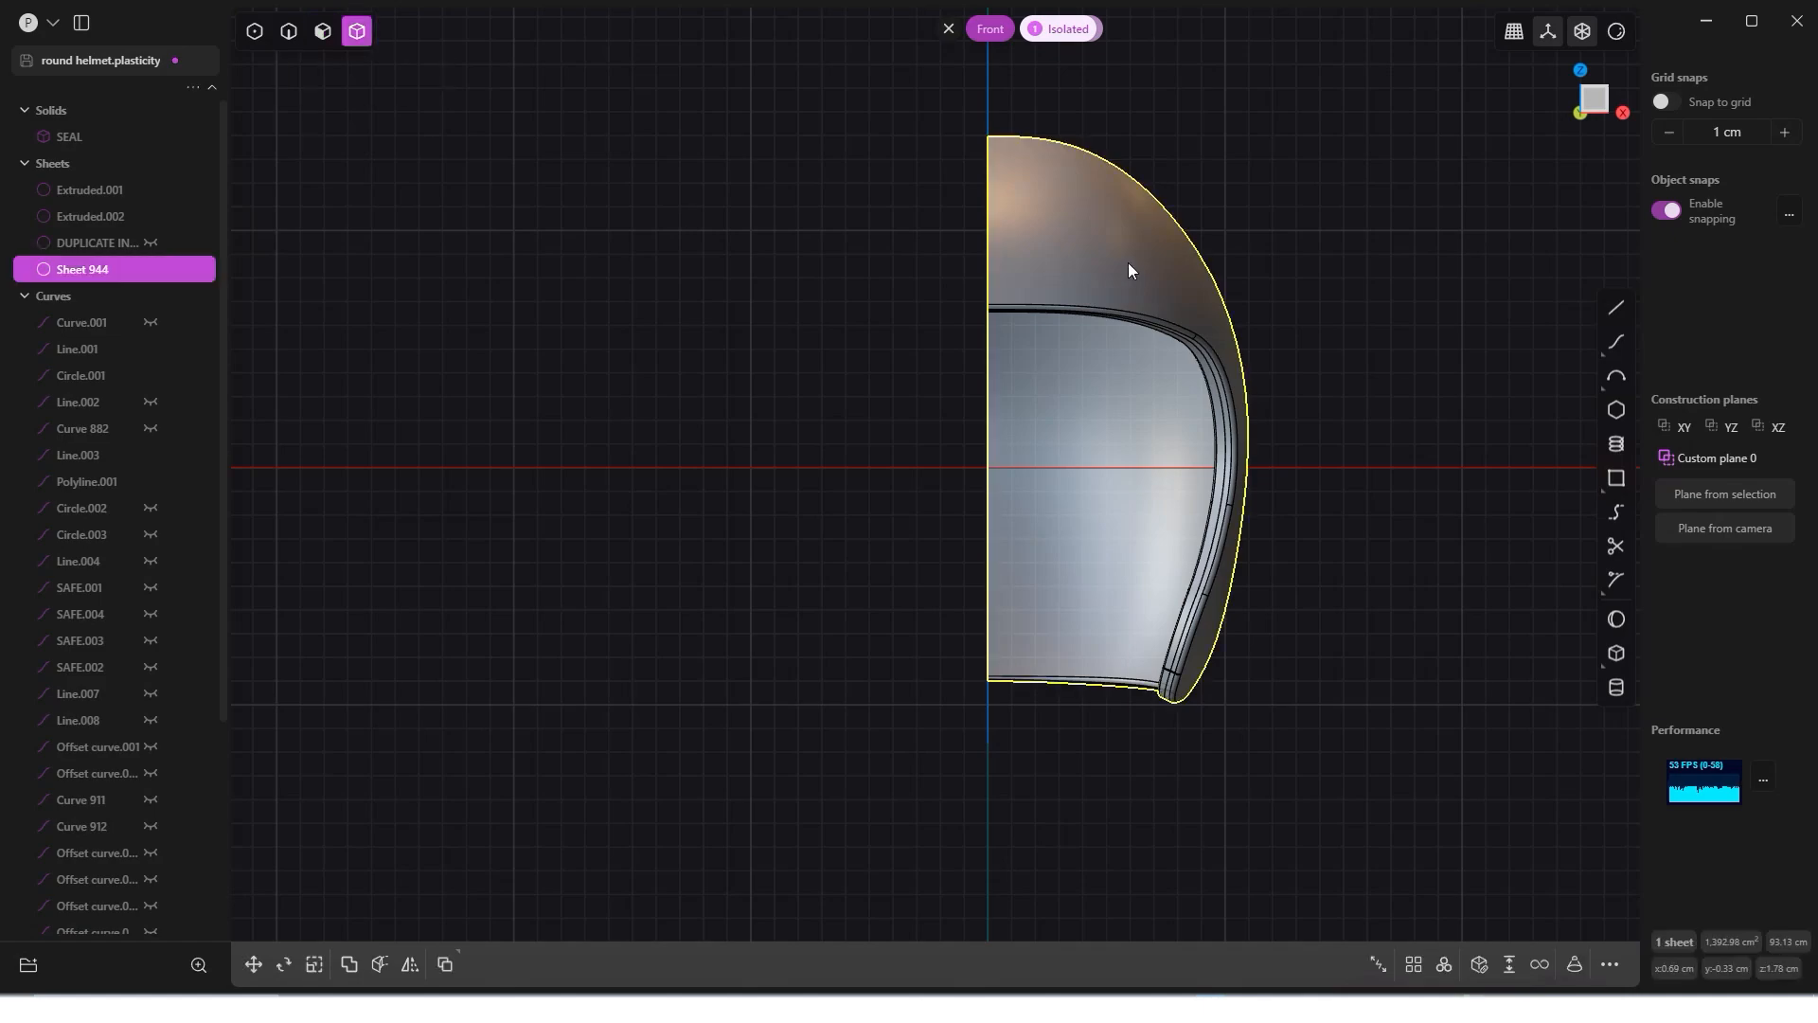
key(alt+x)
key(x)
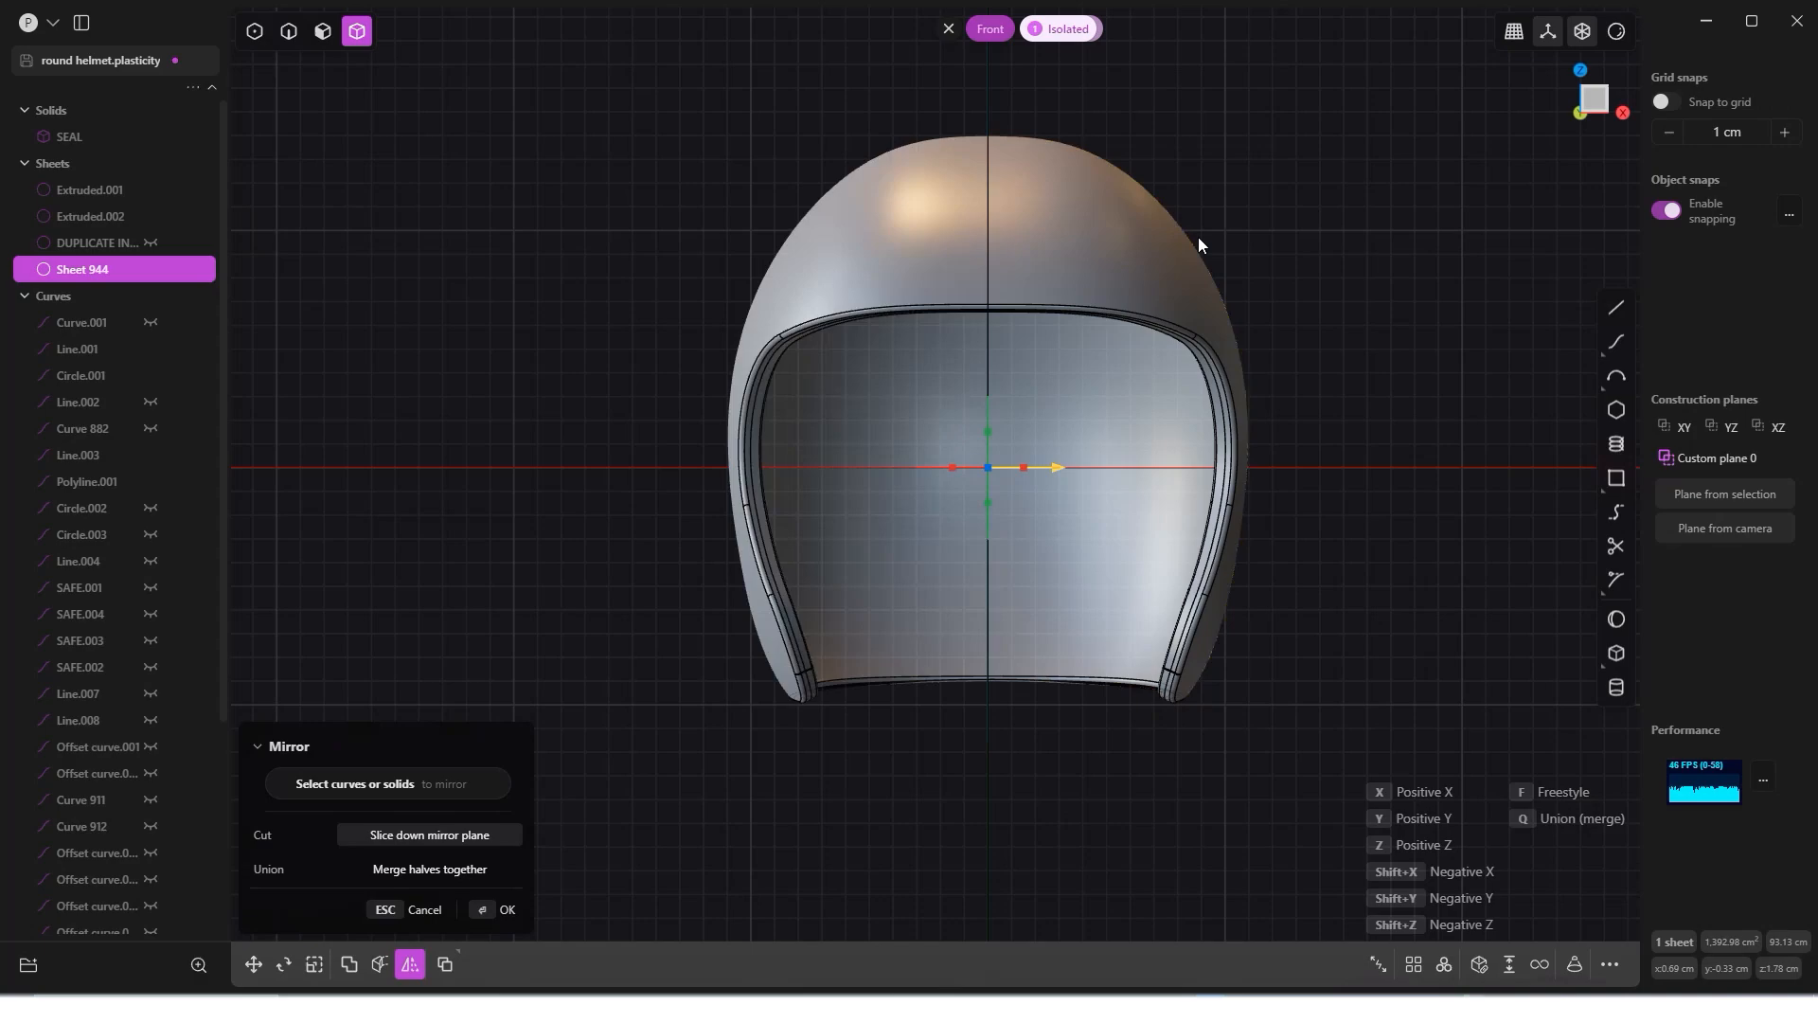
right_click(1261, 248)
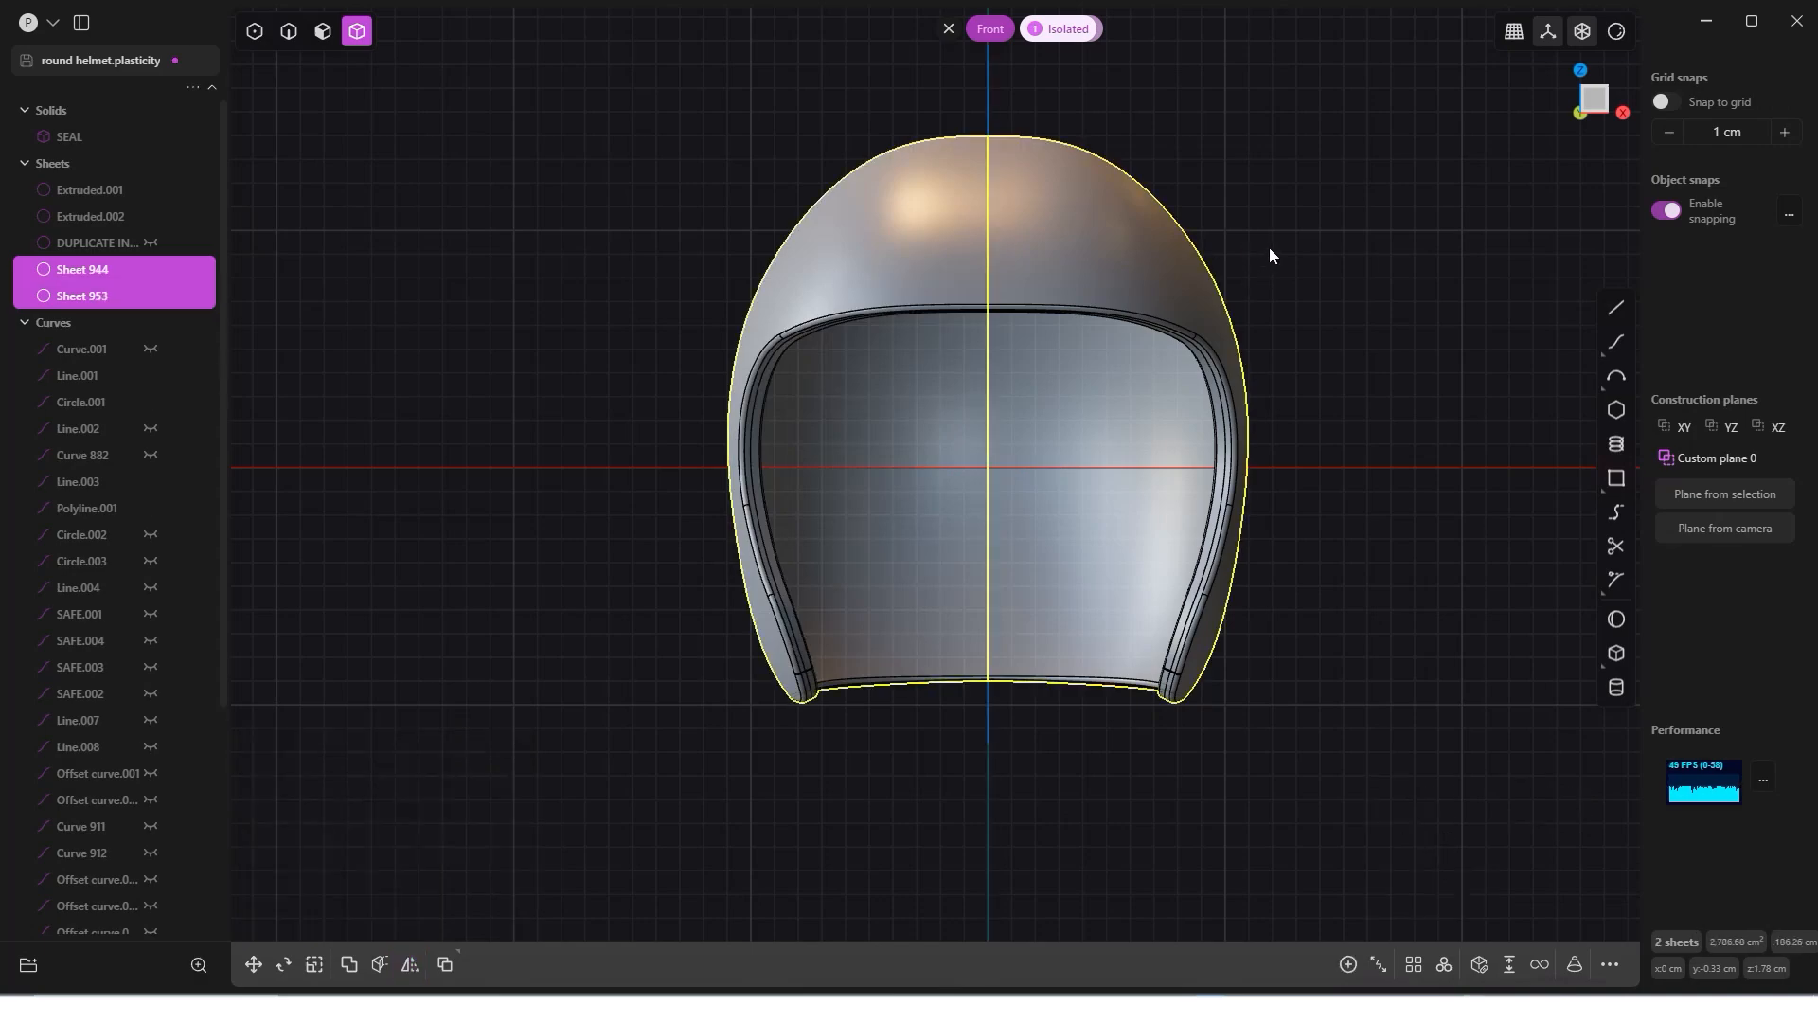
click(1269, 250)
Step: Join the two mirrored helmet halves with a Boolean Union
middle_drag(1268, 248, 1298, 180)
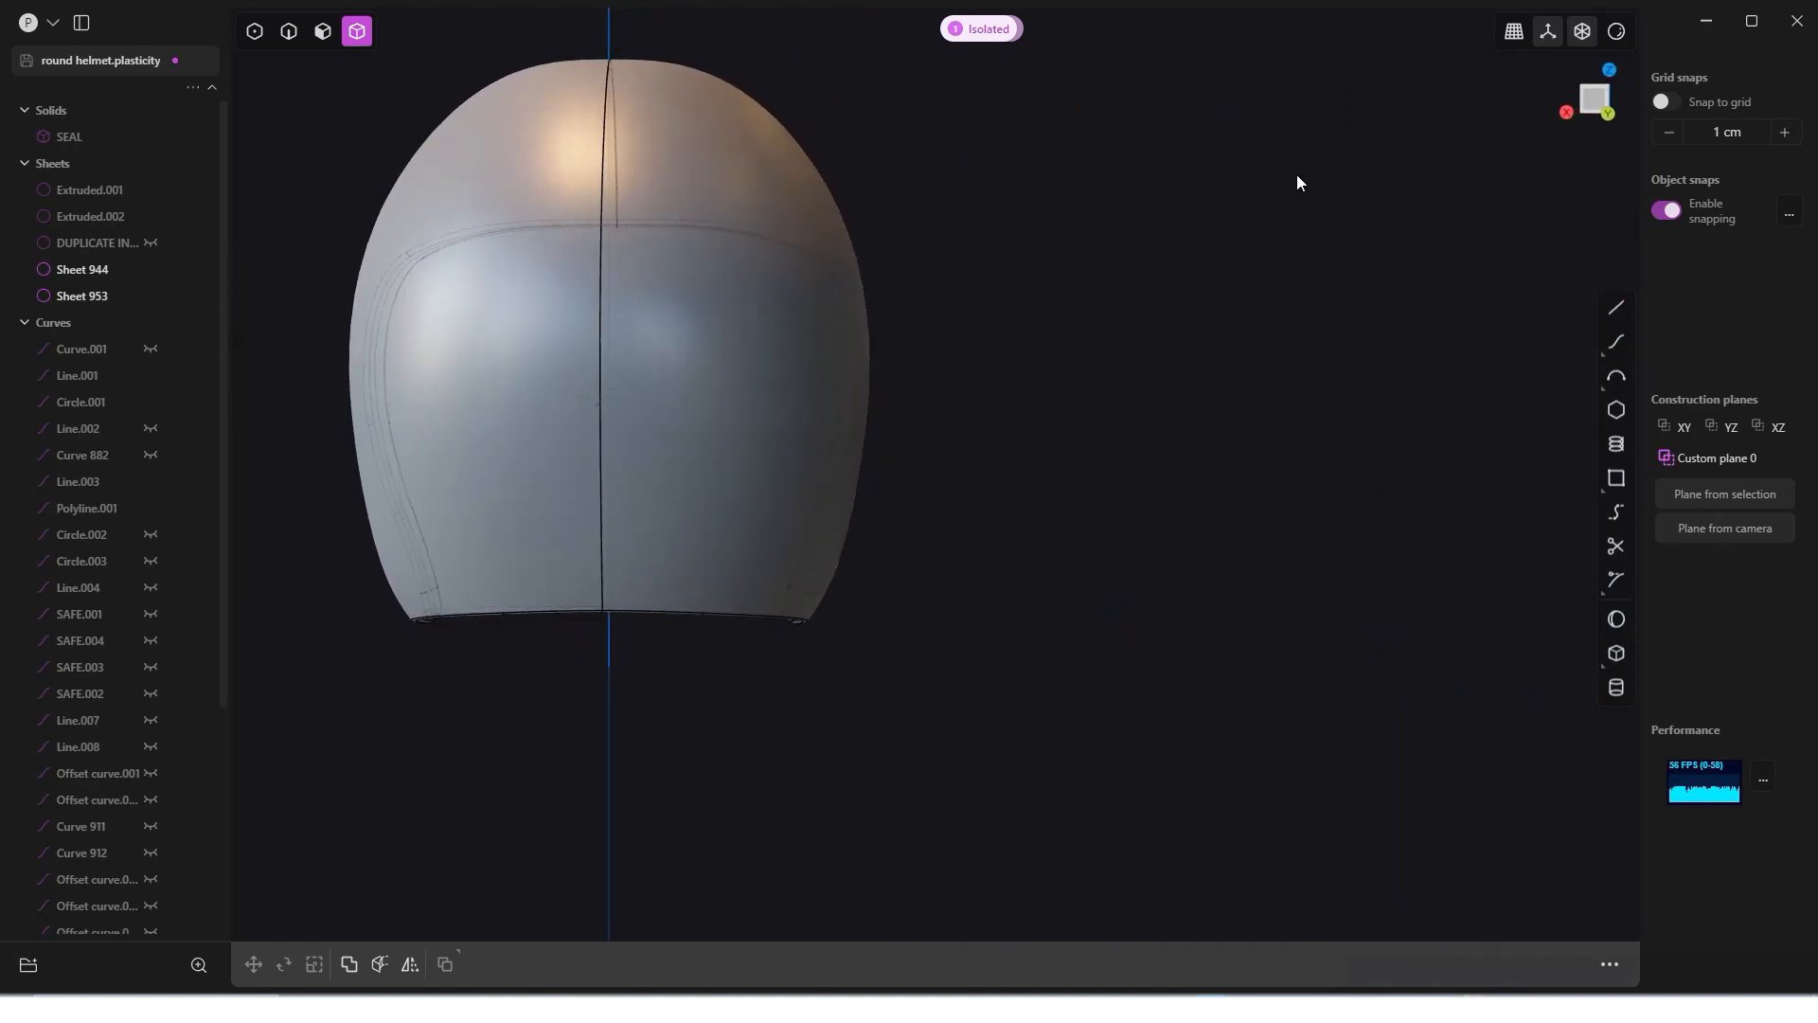
click(1585, 104)
scroll(968, 272, up, 5)
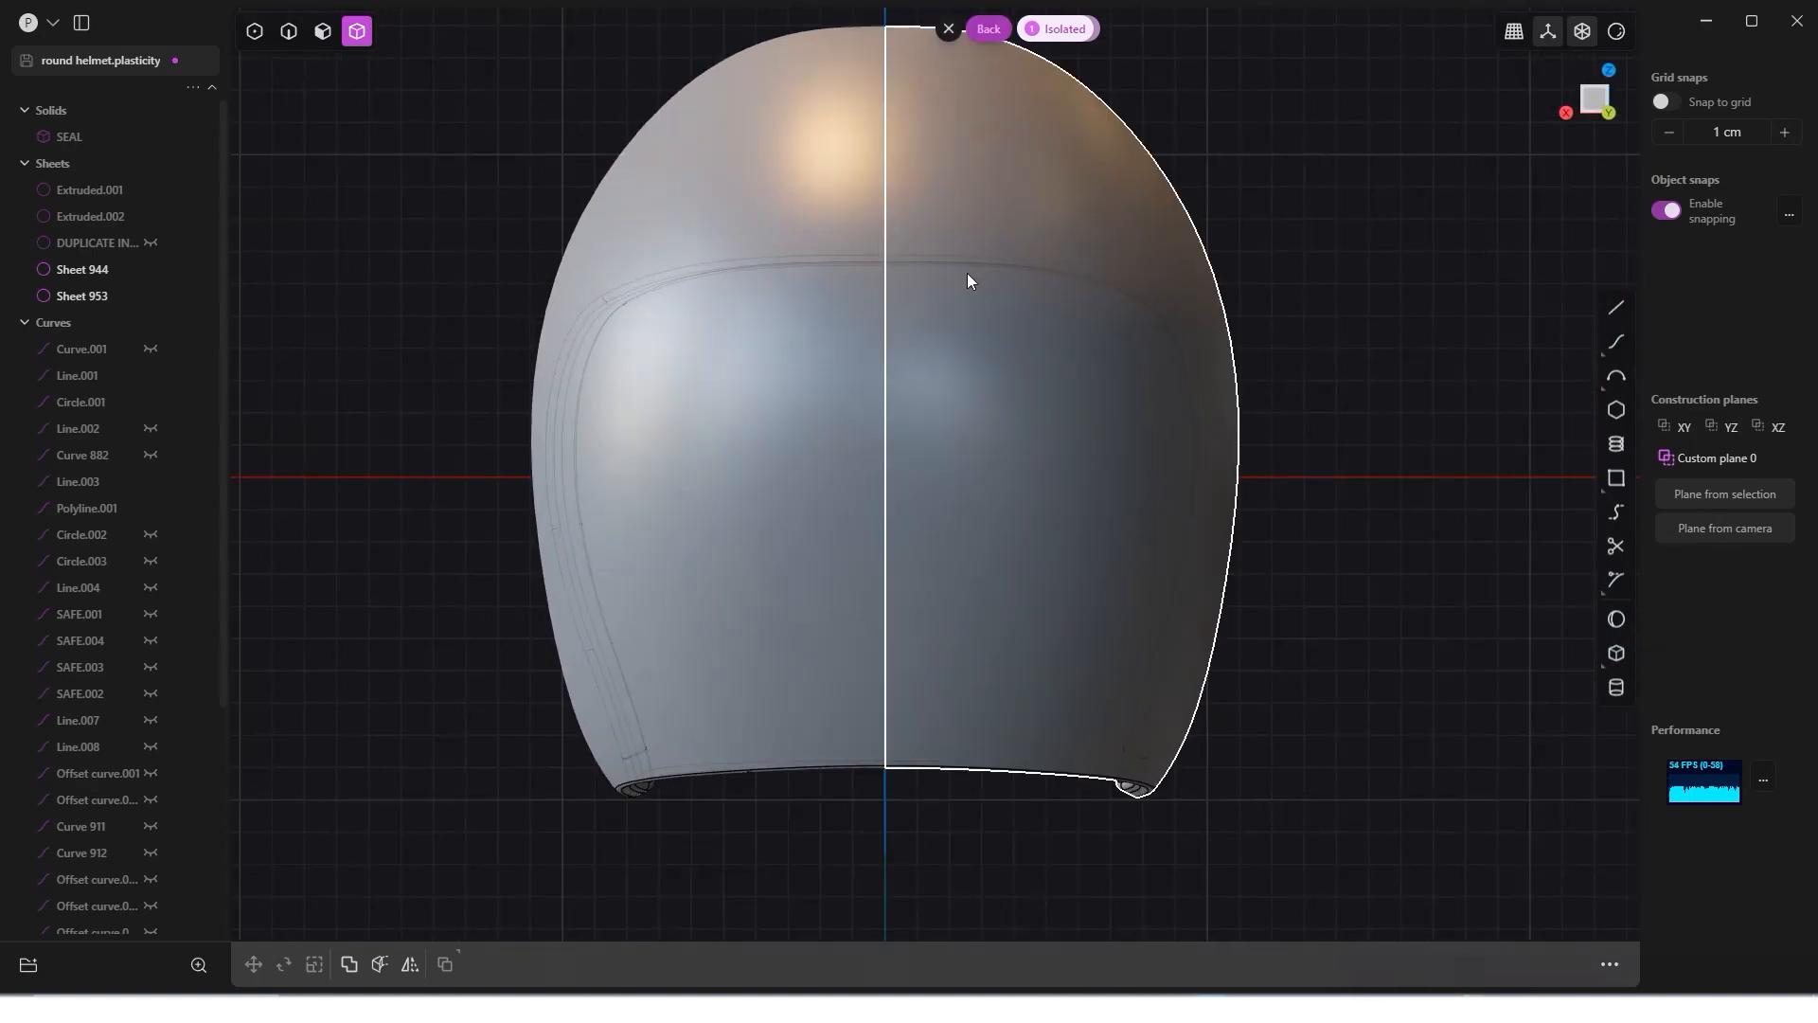
middle_drag(916, 280, 823, 313)
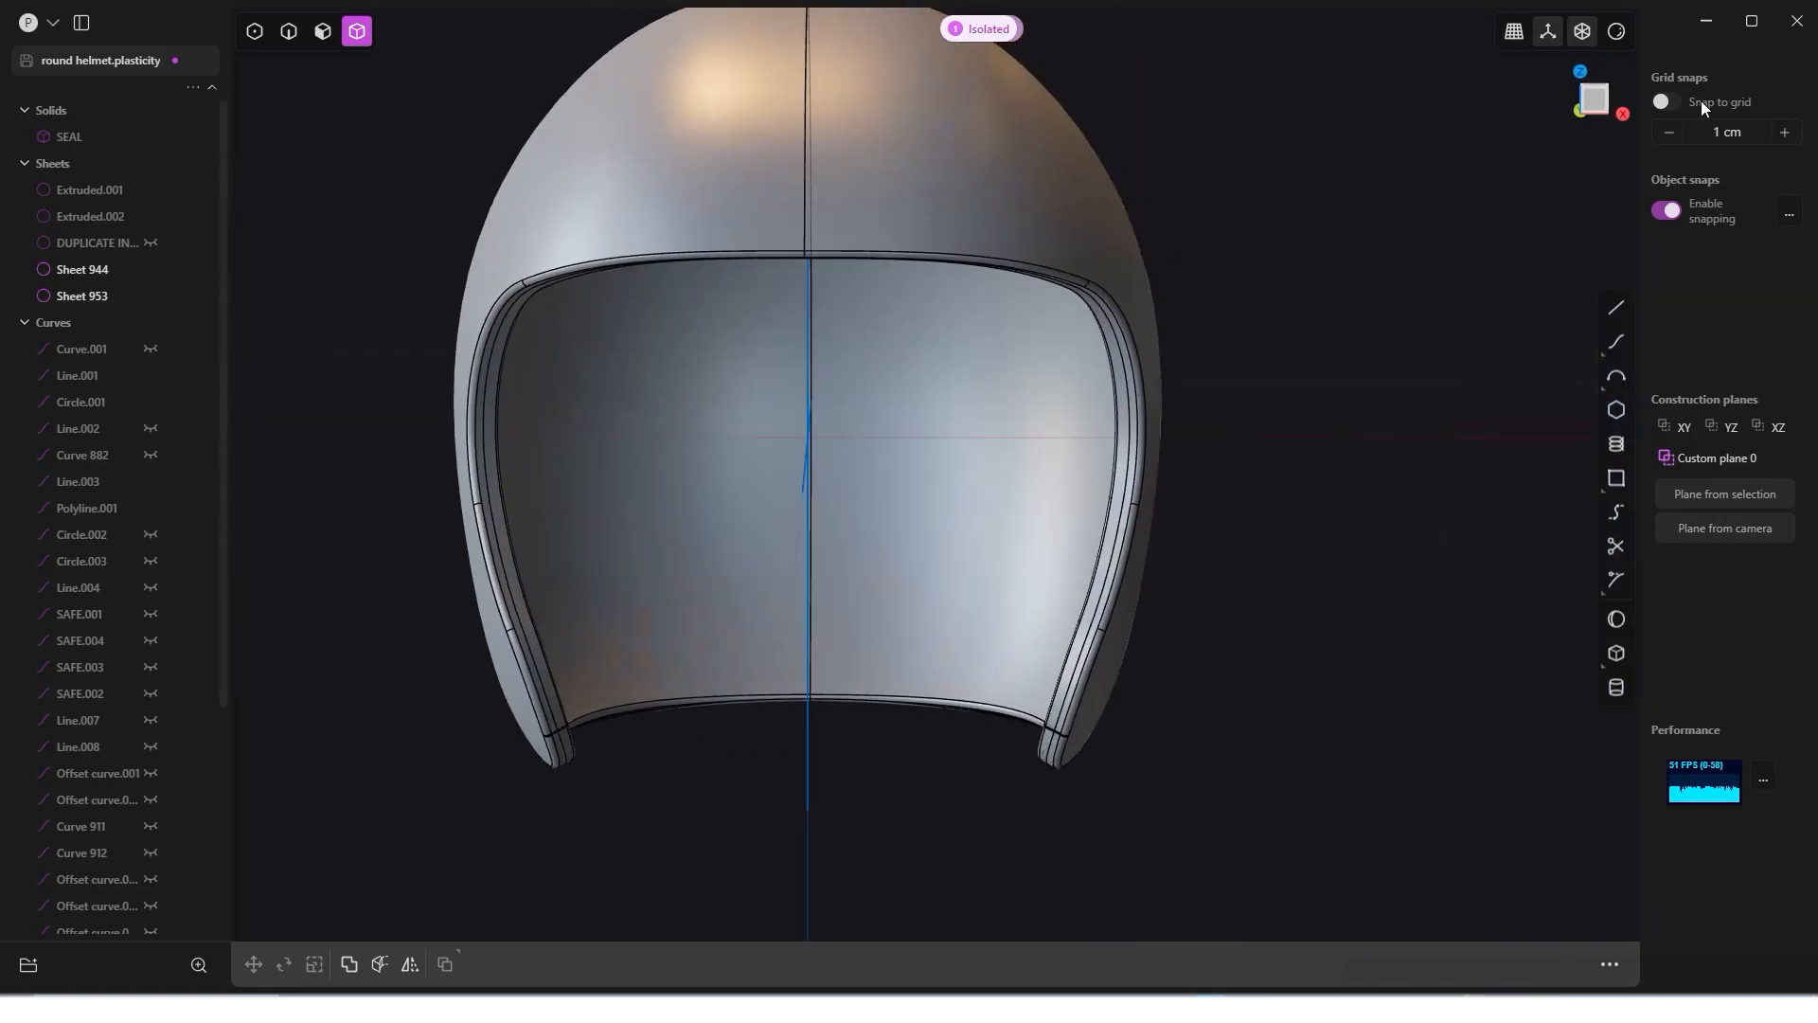
click(1585, 104)
scroll(1160, 252, down, 5)
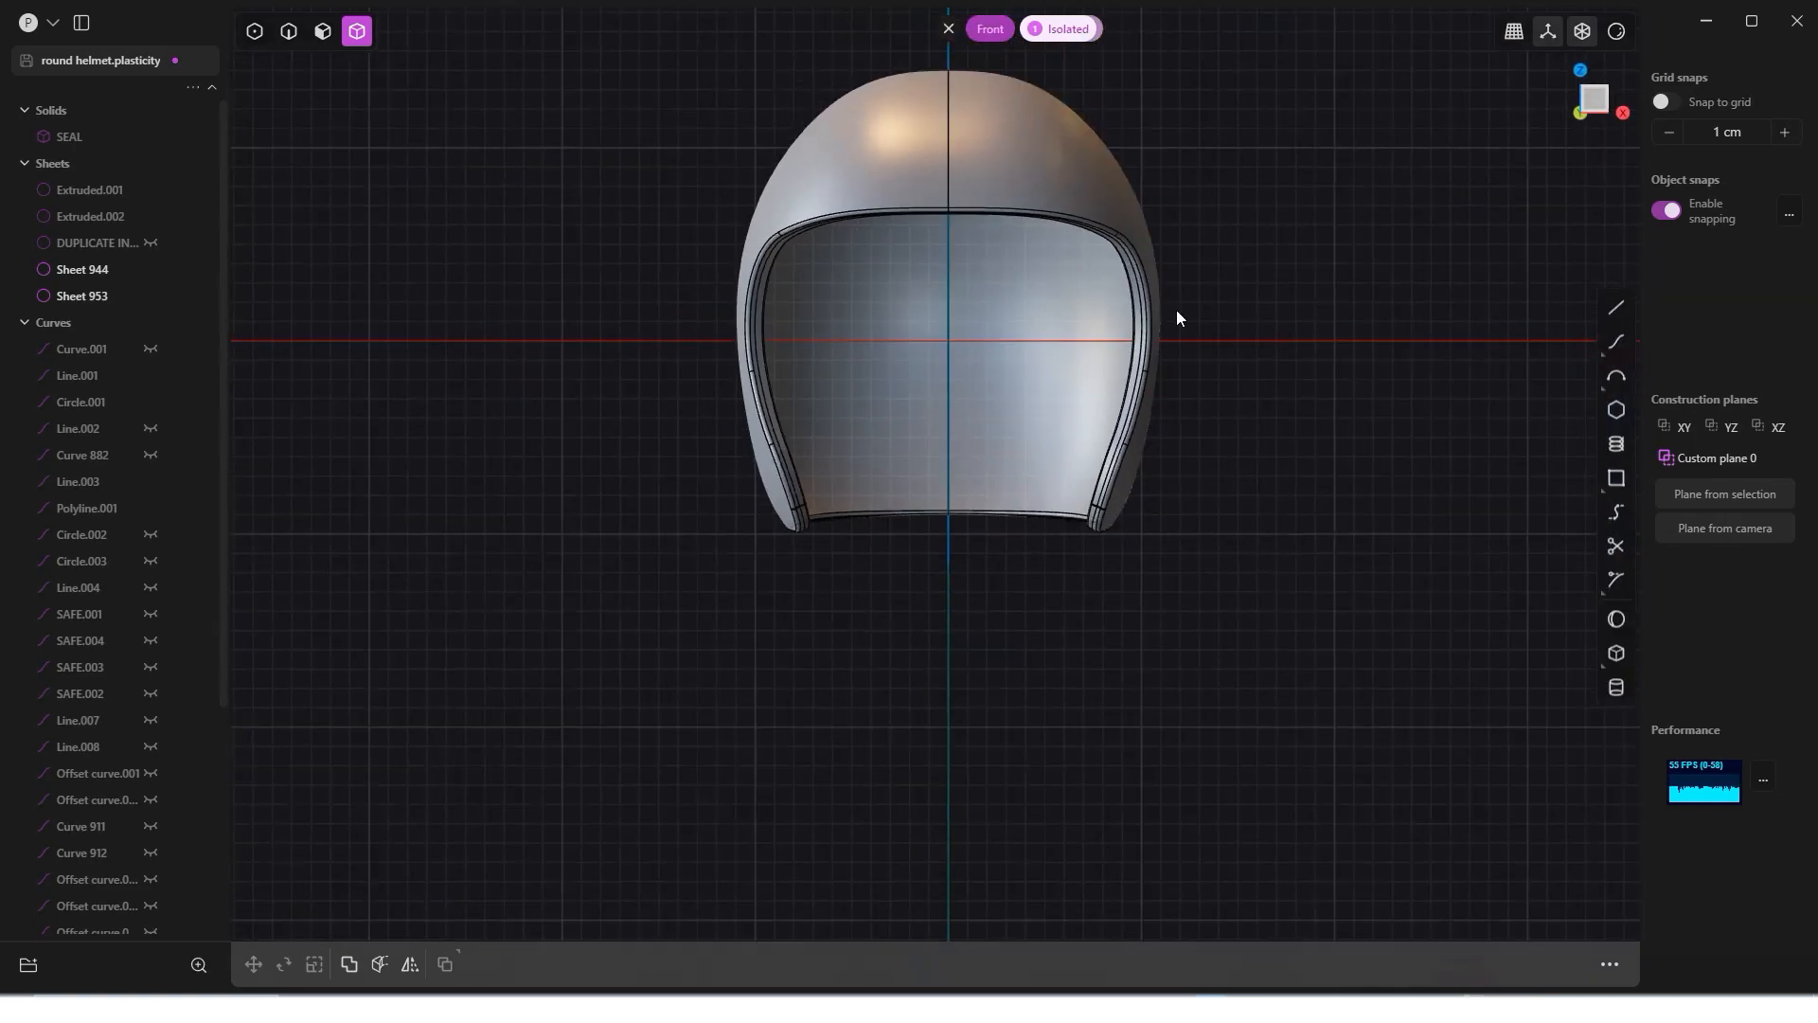
drag(602, 176, 1215, 258)
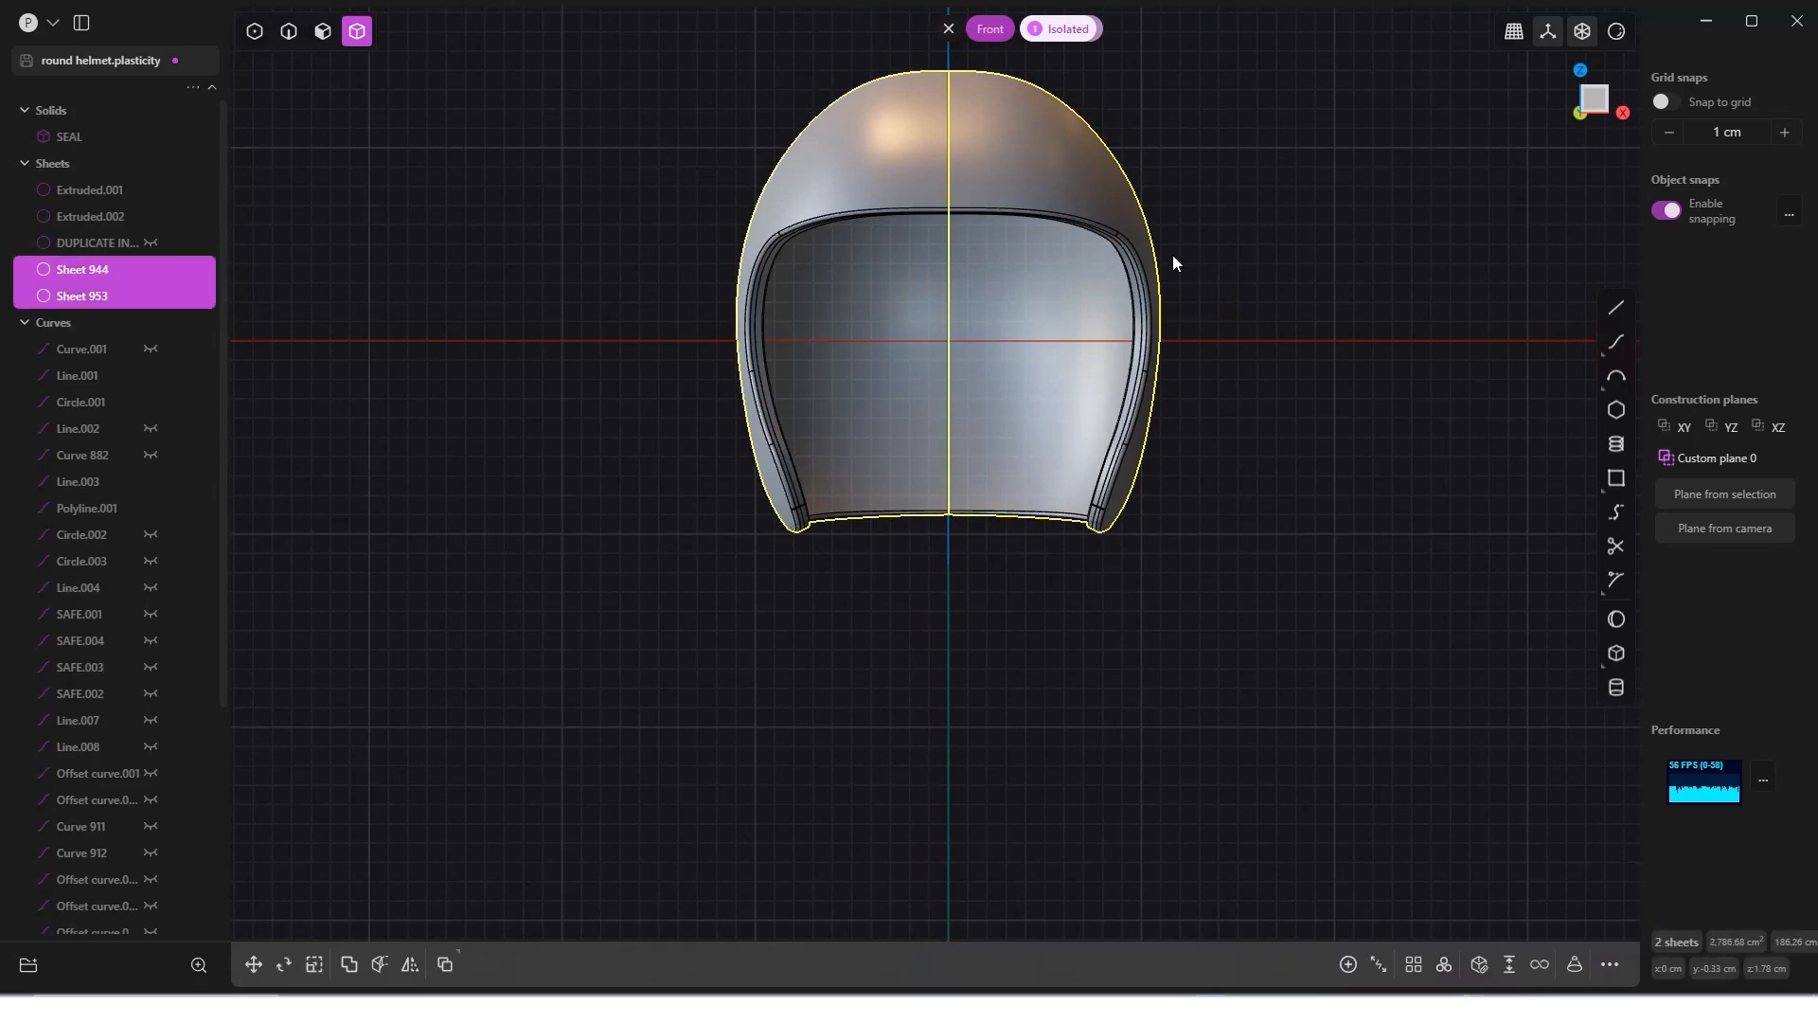
key(q)
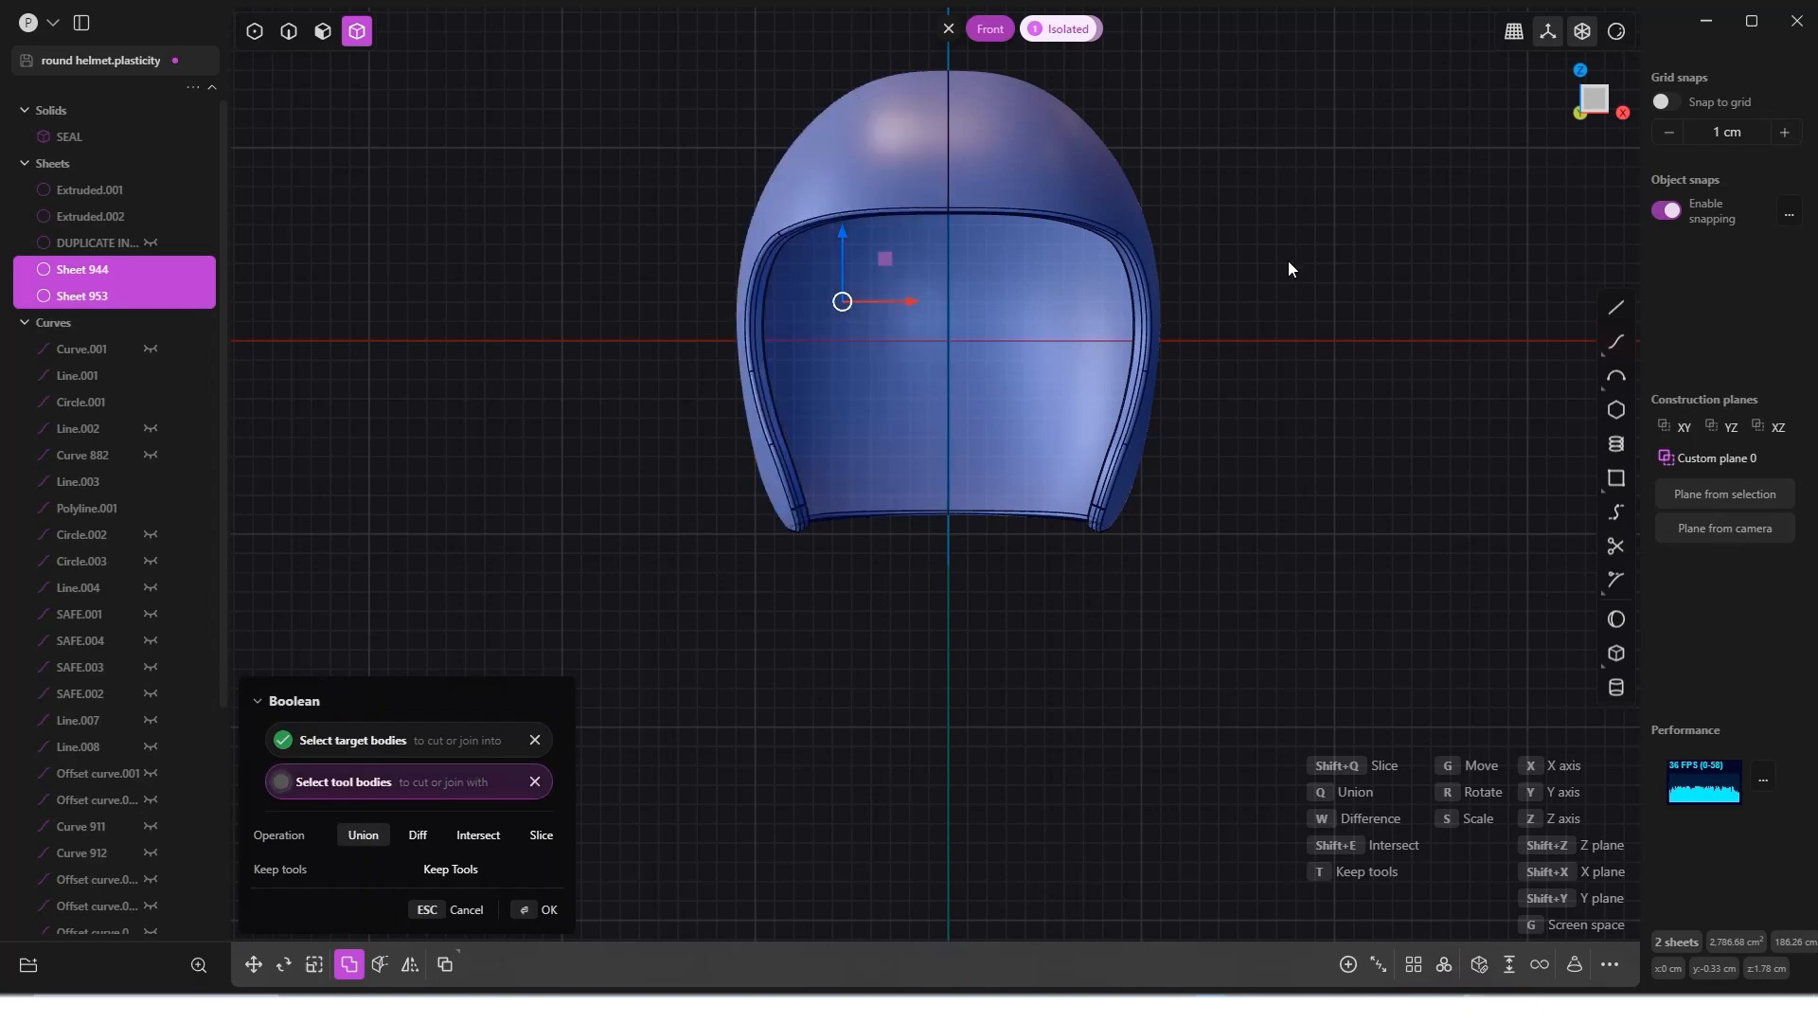
key(Return)
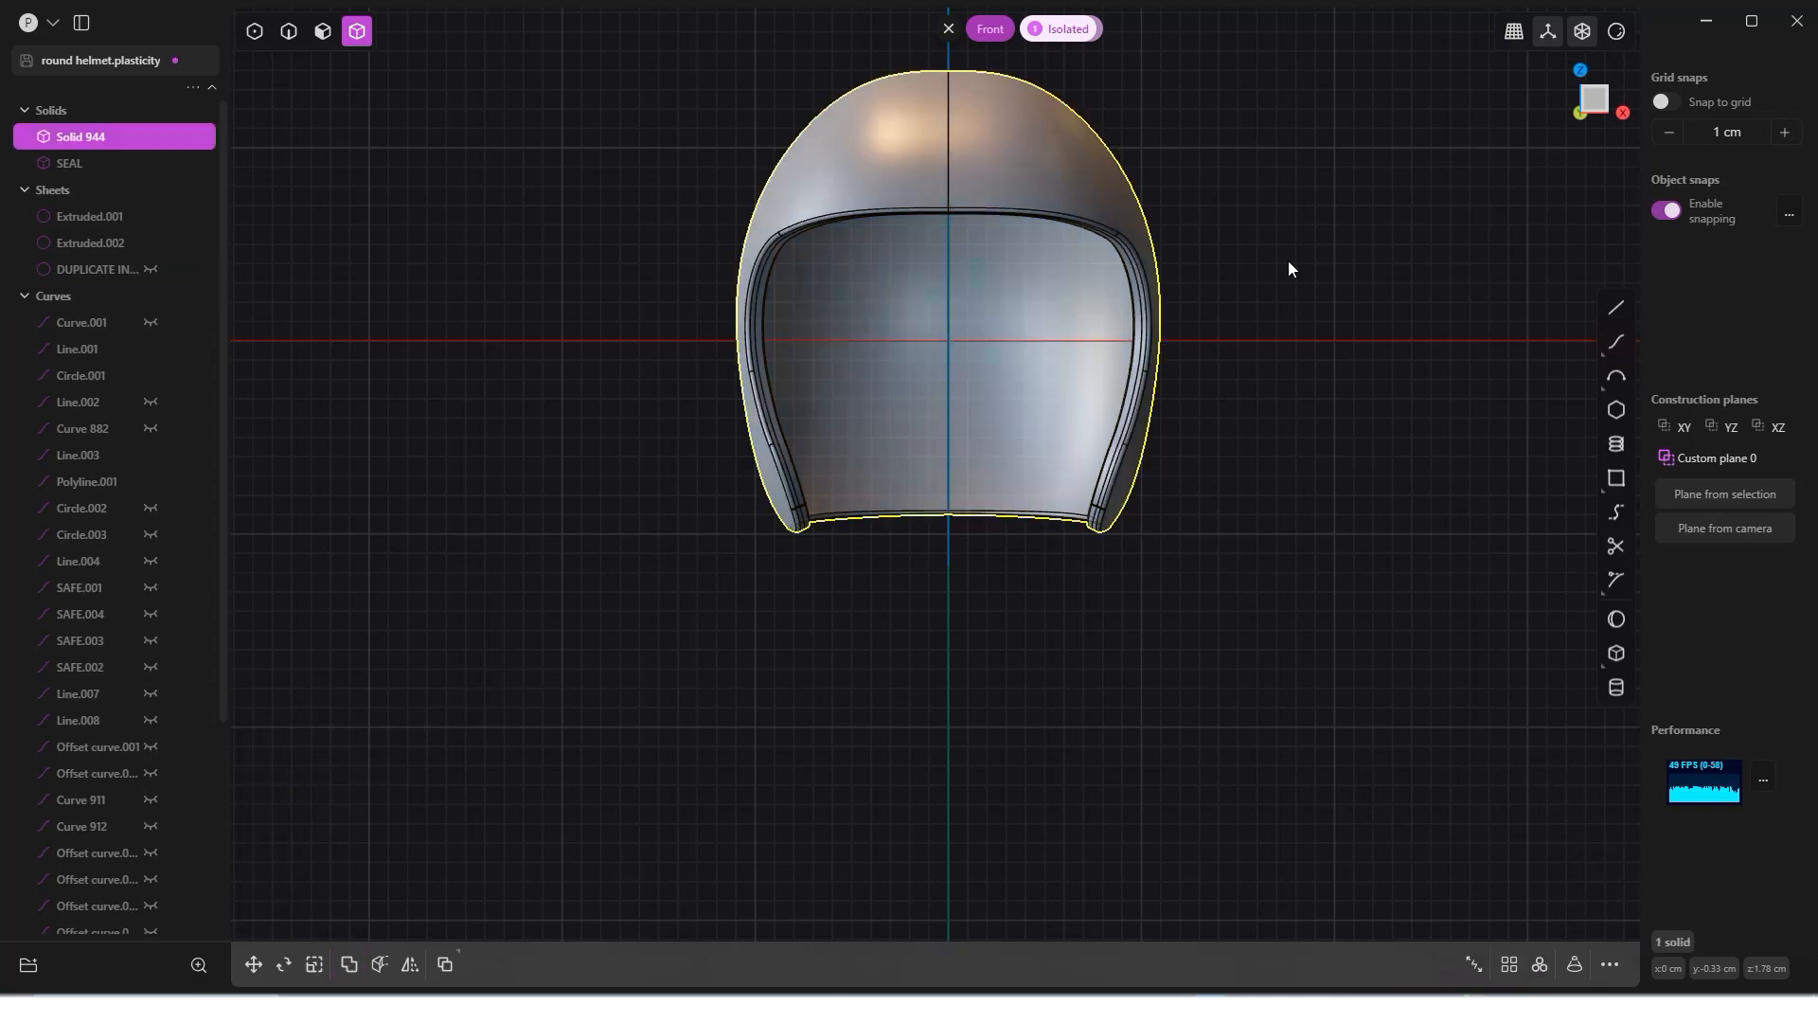
Step: Examine the joined helmet's crown and centre seam from the front and side
mouse_move(992, 218)
middle_down()
mouse_move(1366, 248)
mouse_move(907, 225)
mouse_move(1019, 235)
mouse_move(966, 213)
middle_up()
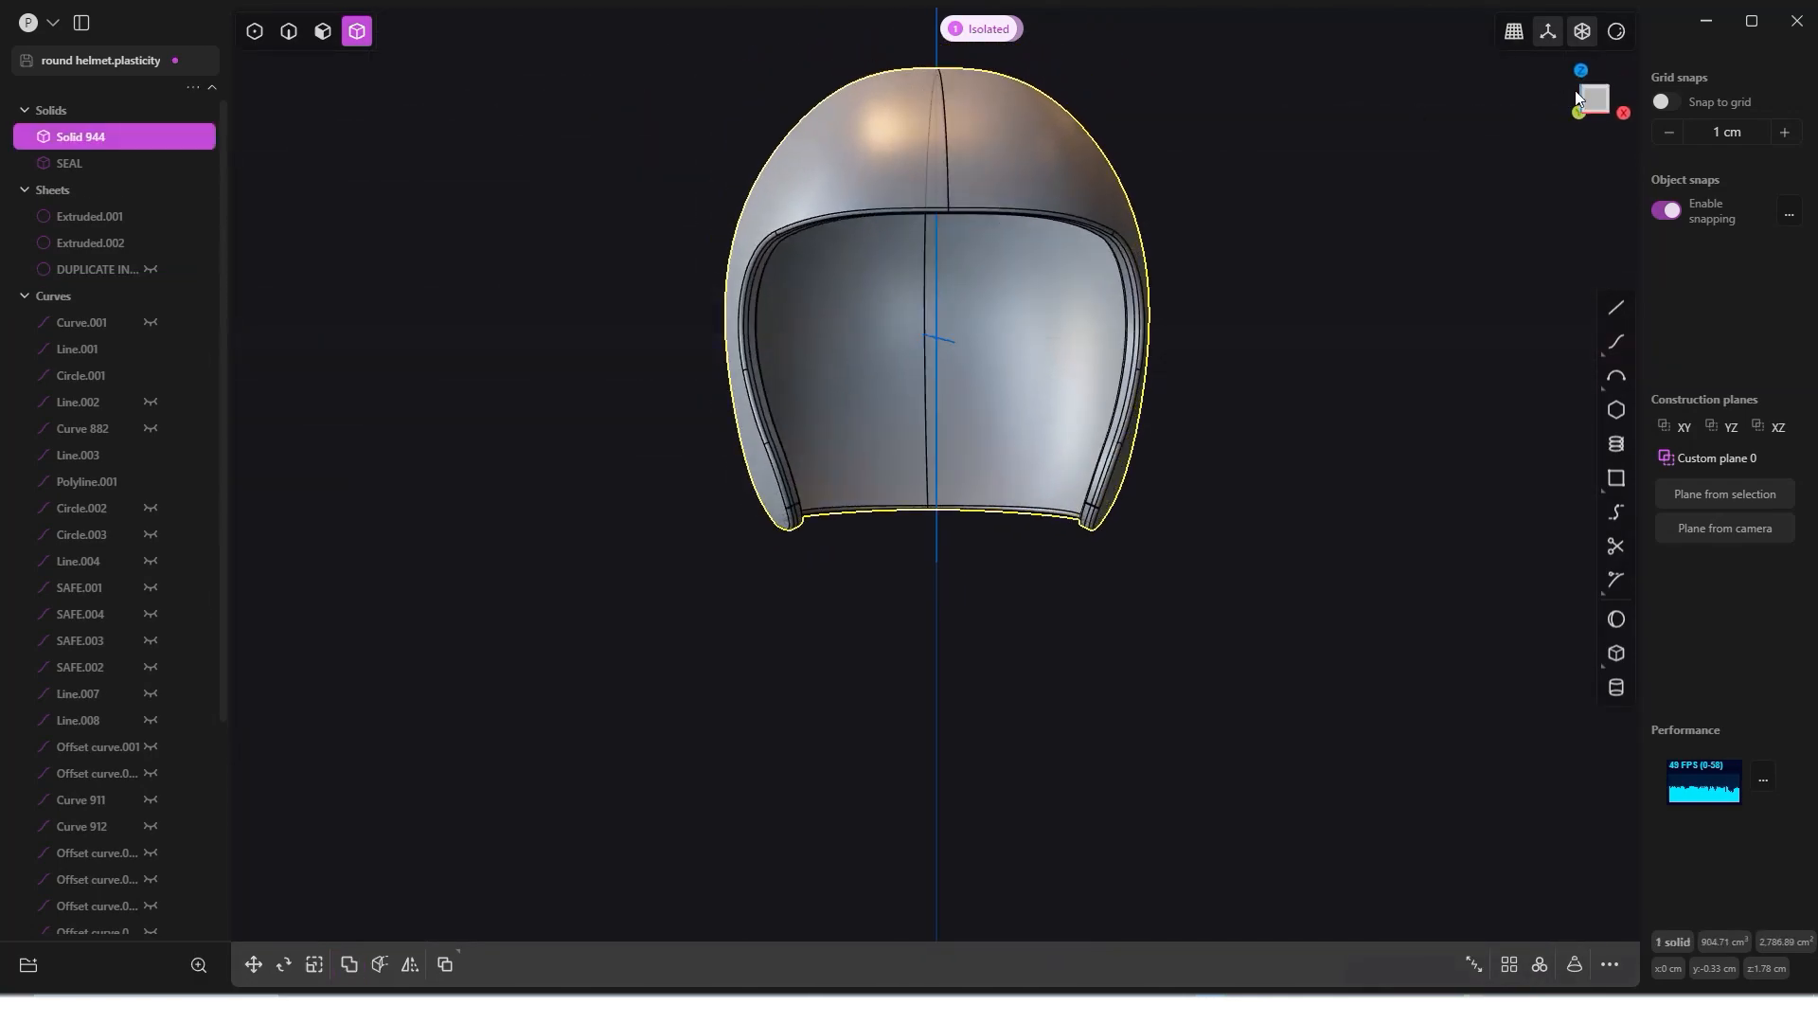
click(1579, 99)
scroll(890, 184, up, 6)
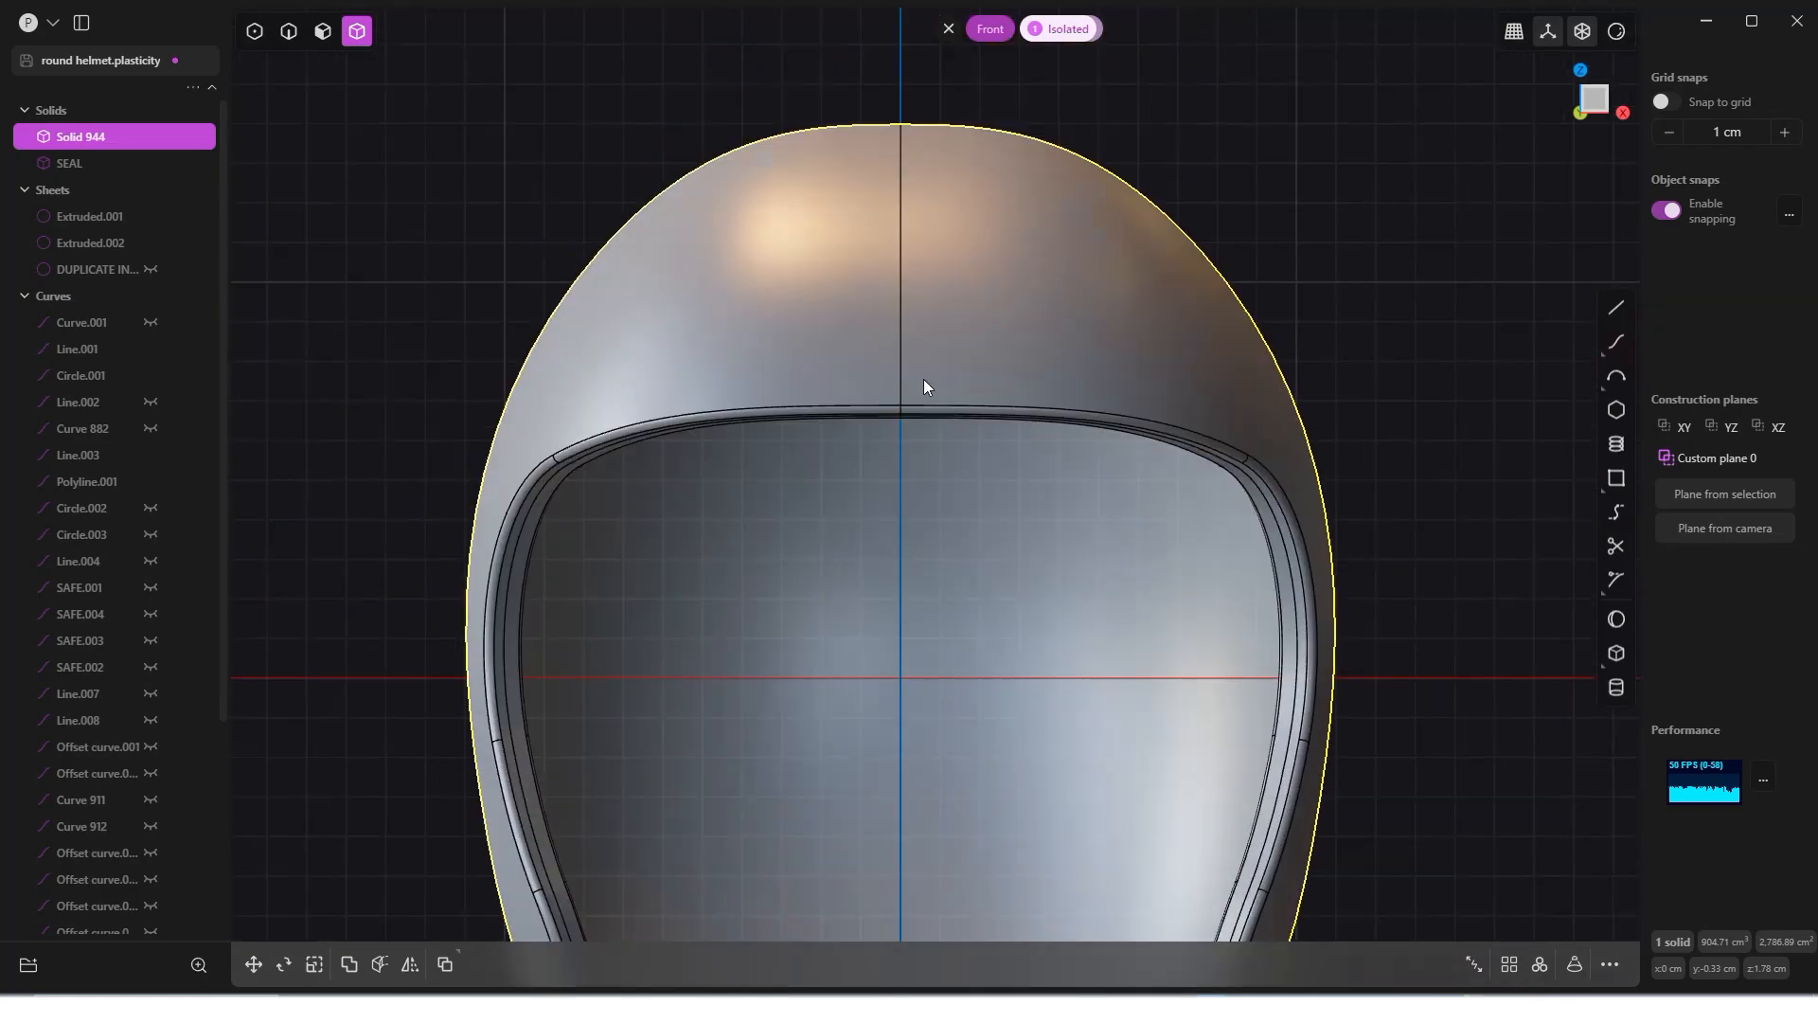
scroll(930, 225, up, 3)
middle_drag(942, 183, 644, 180)
scroll(750, 195, down, 4)
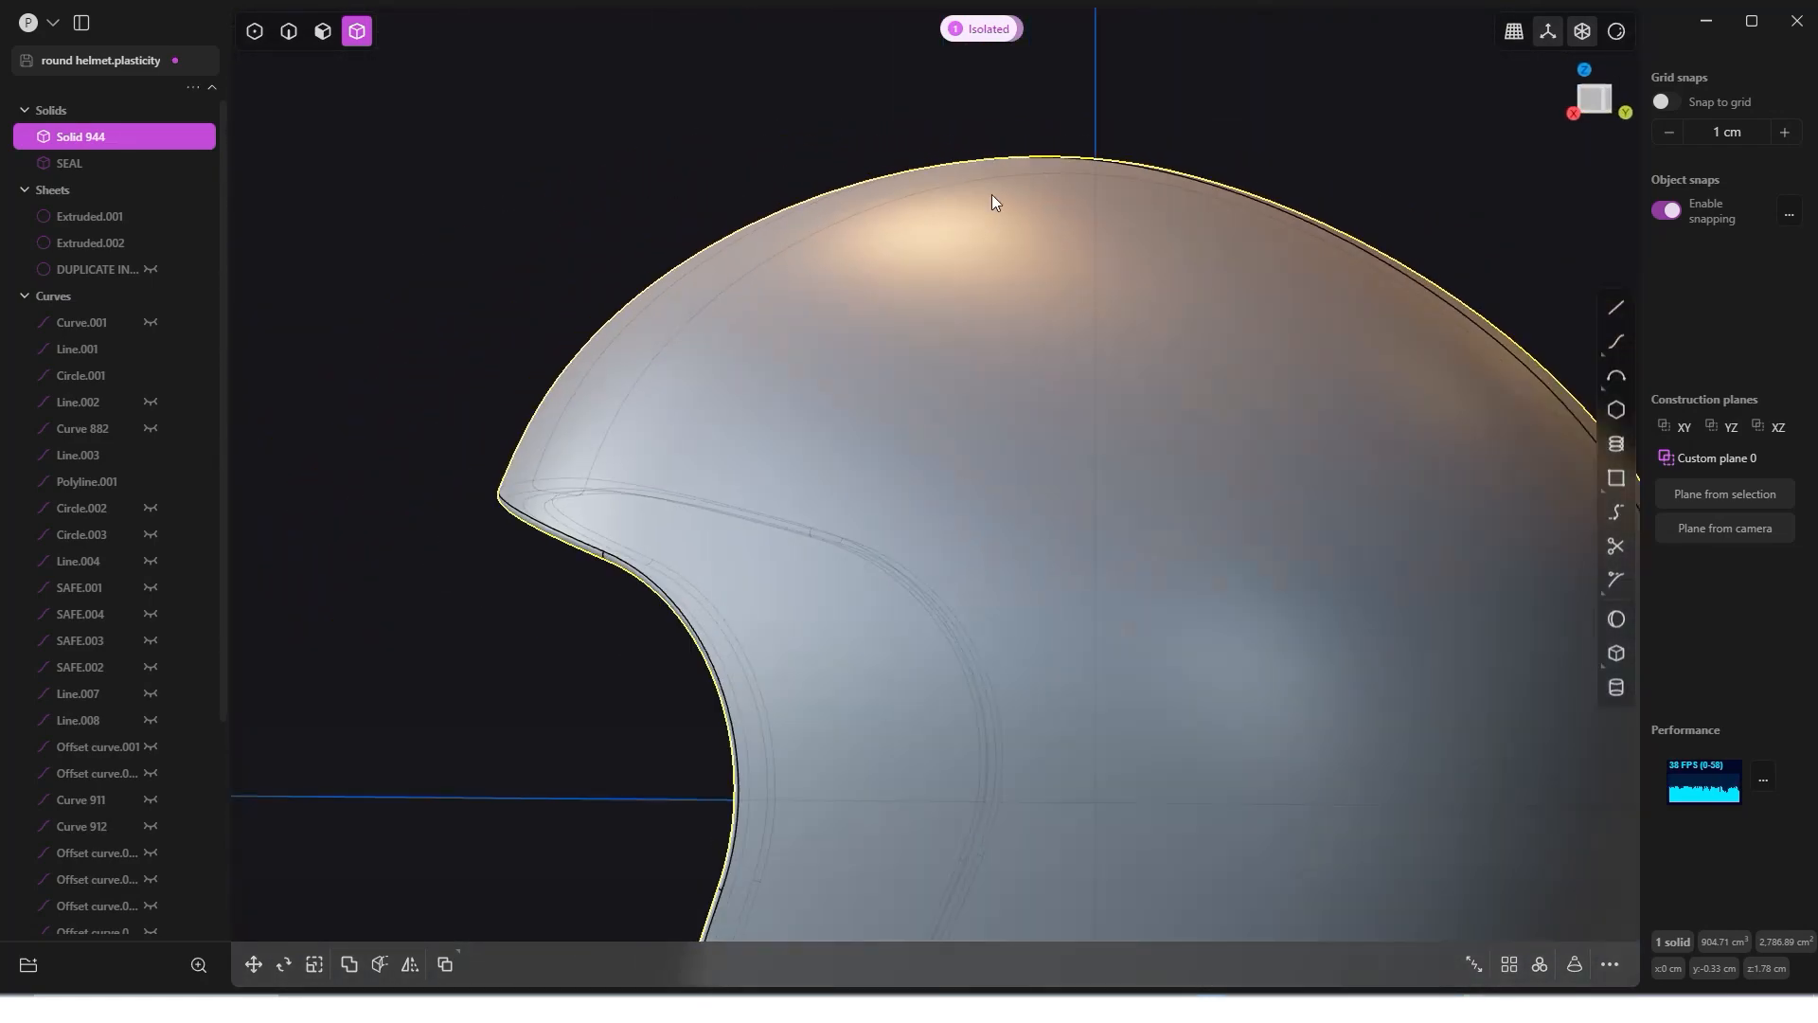
scroll(1136, 192, down, 3)
middle_drag(1083, 212, 1590, 112)
click(1591, 112)
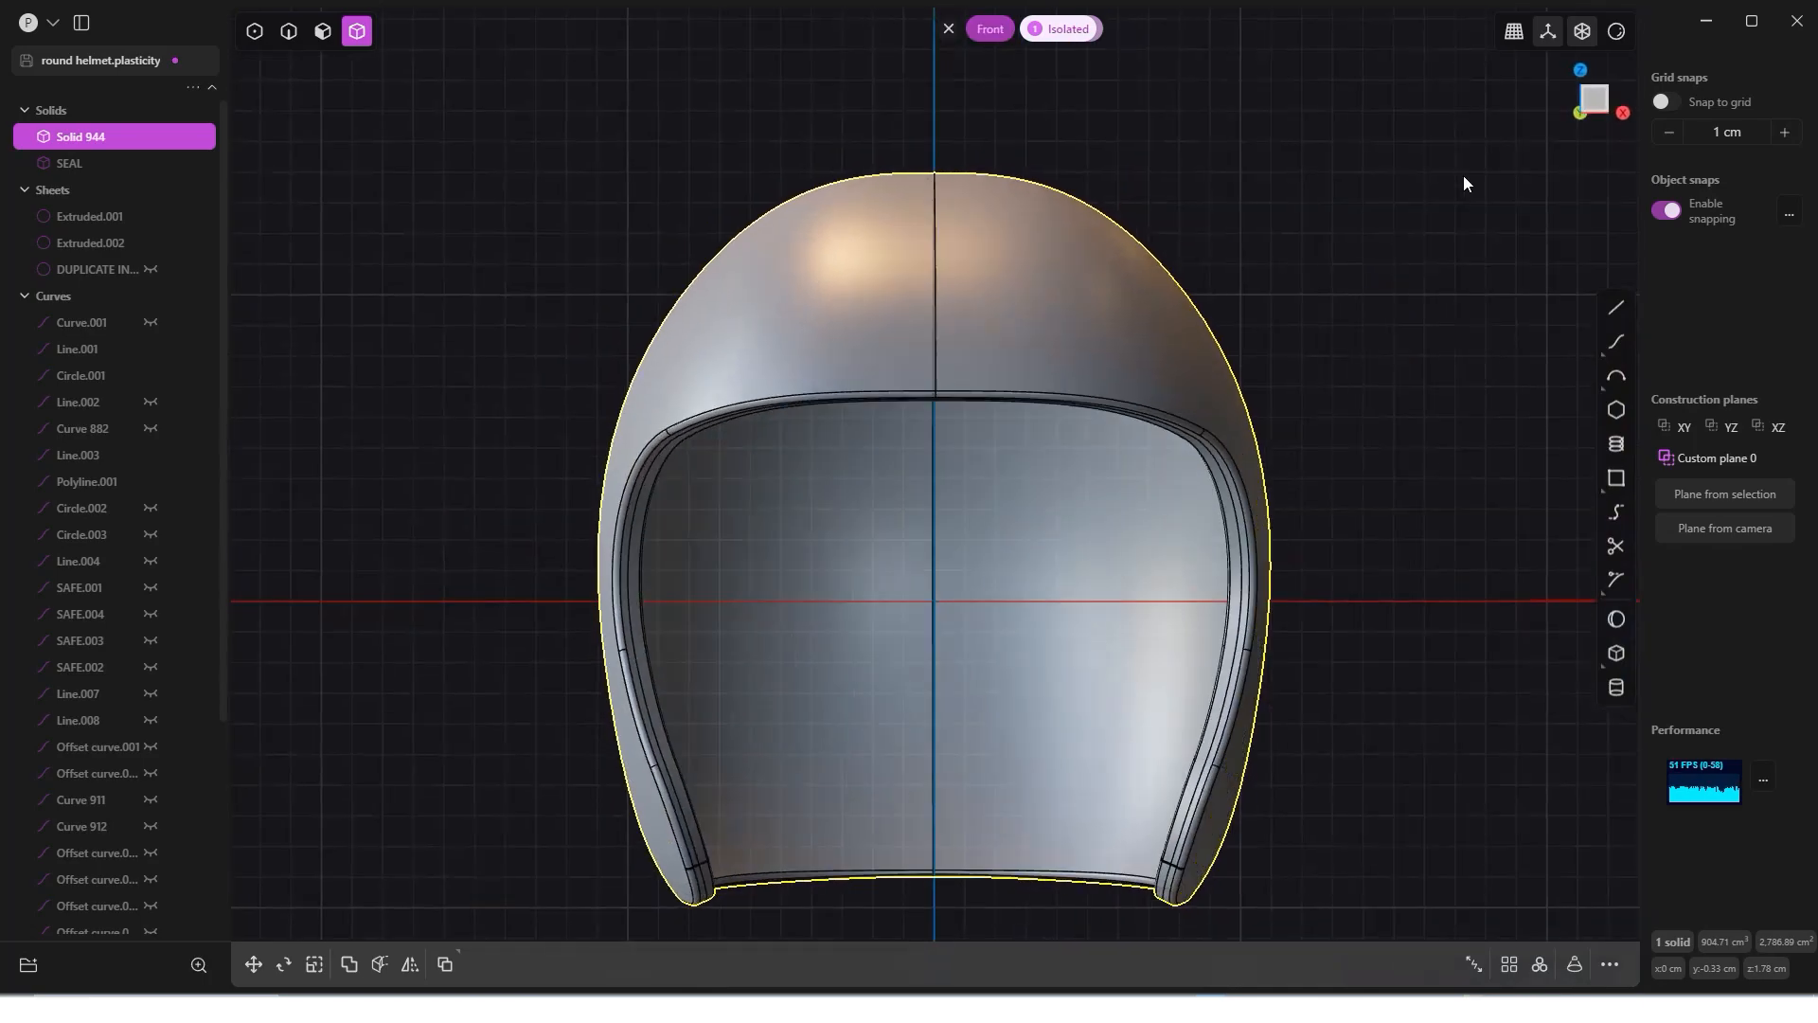
click(1278, 231)
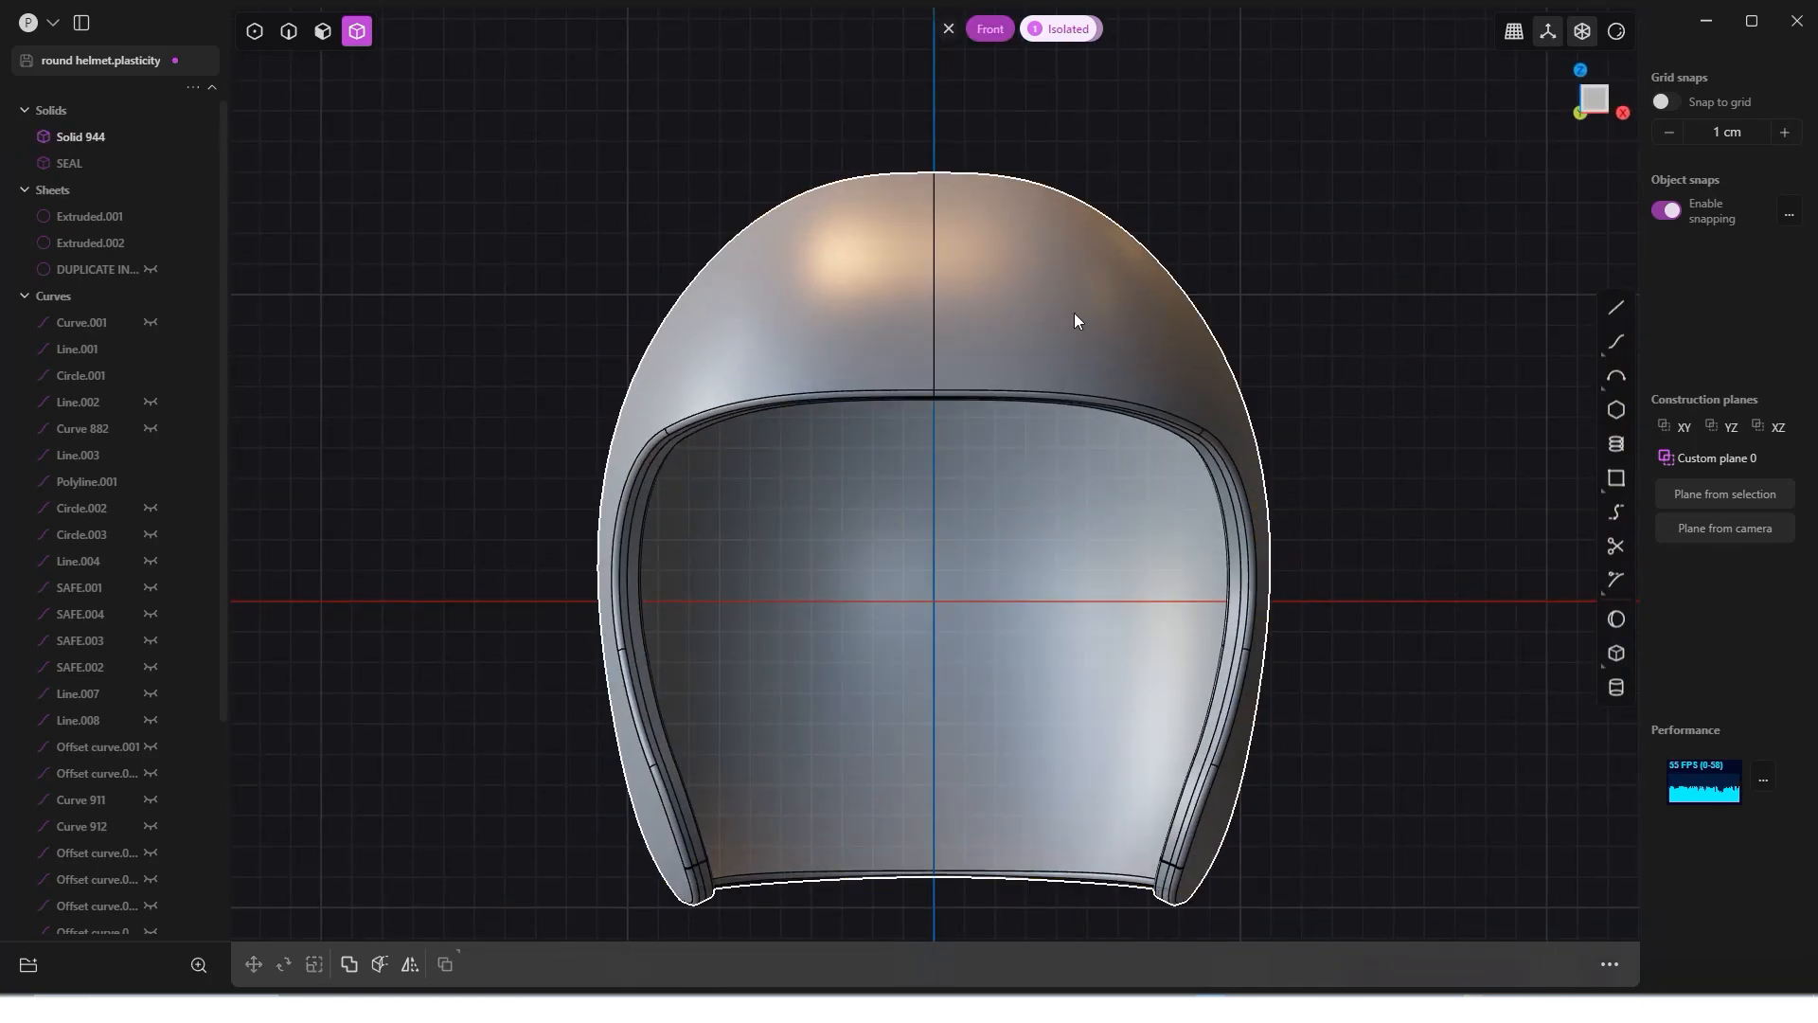
Step: Rename the joined helmet solid as OUTTER SHELL
click(964, 292)
double_click(93, 136)
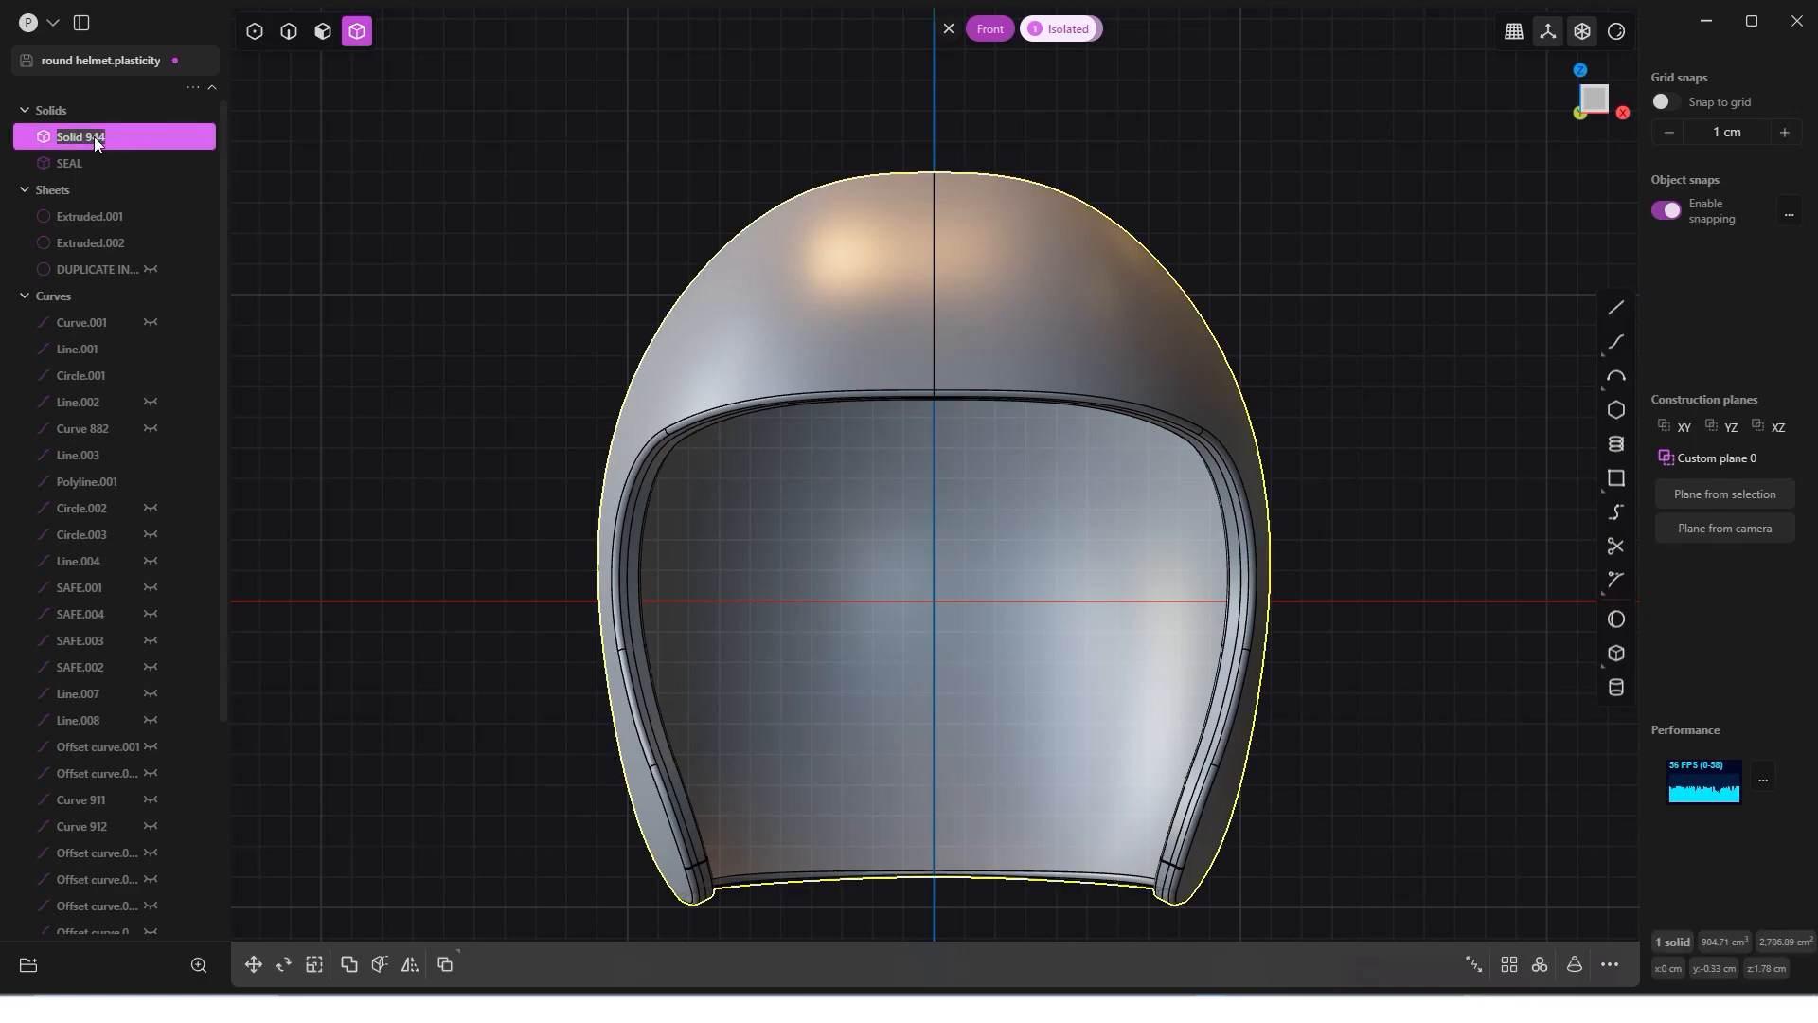
text(OUT)
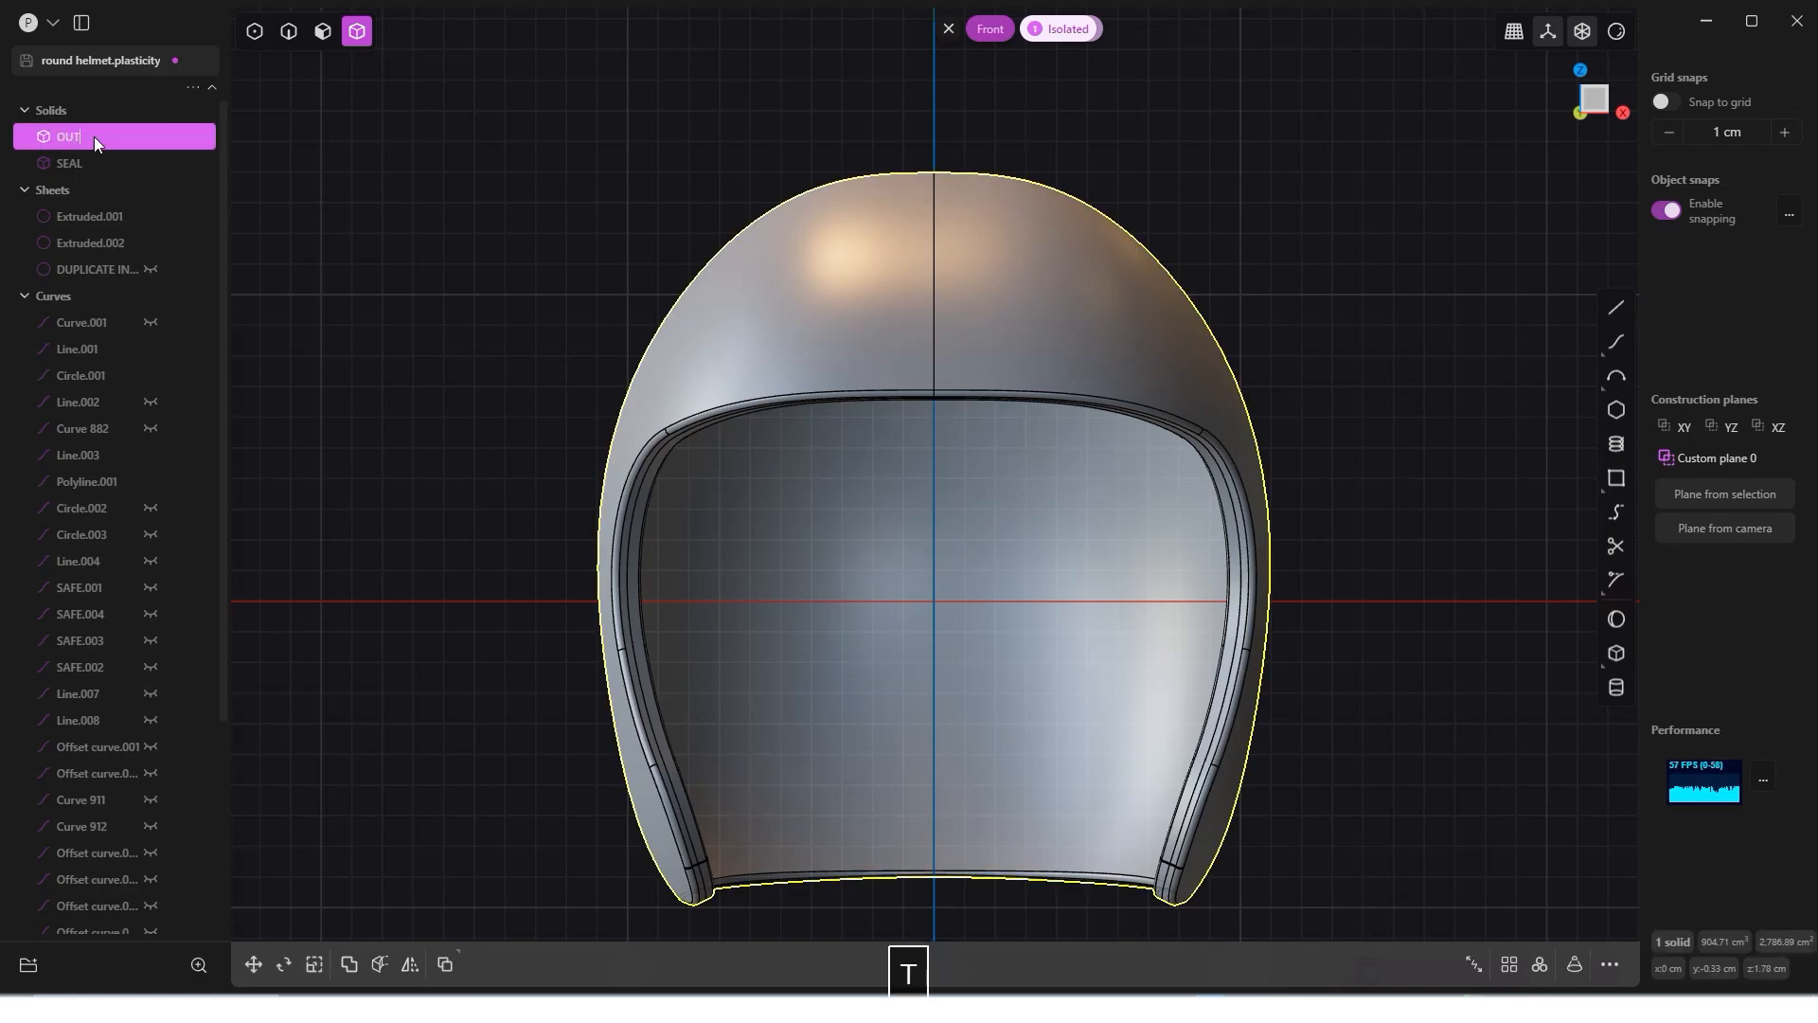
text(TER SHELL)
key(Return)
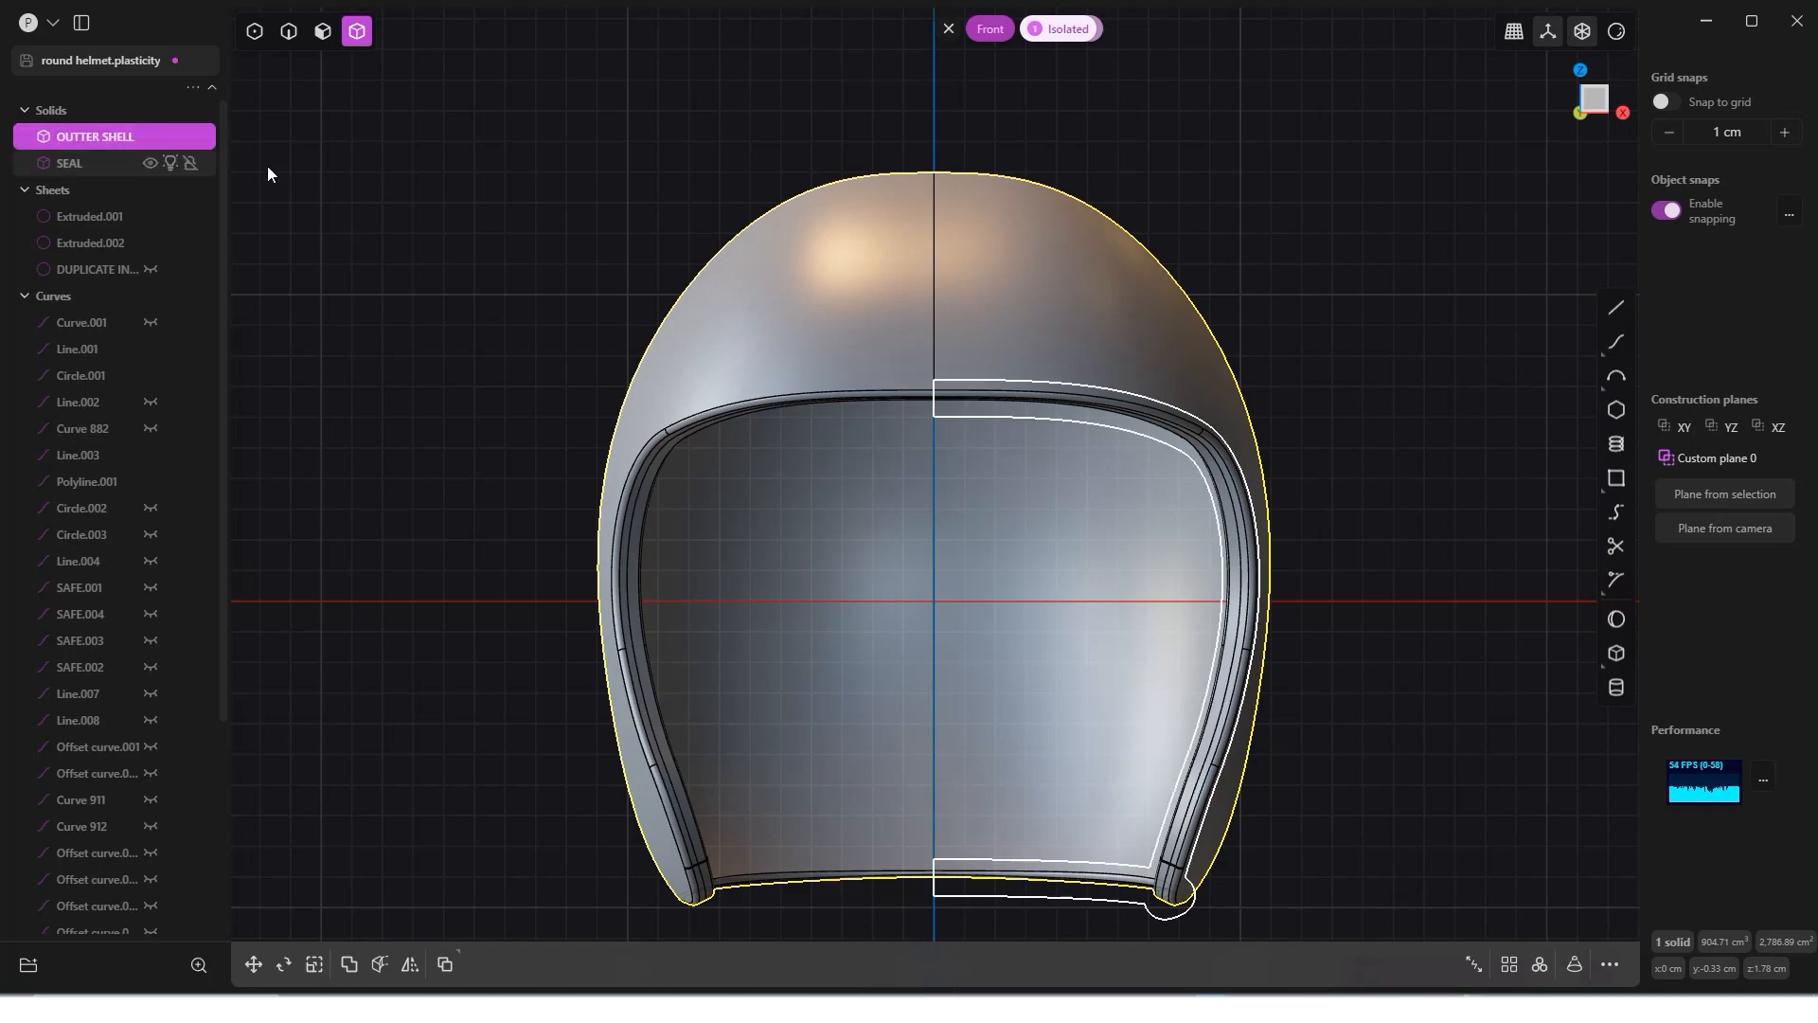
click(476, 168)
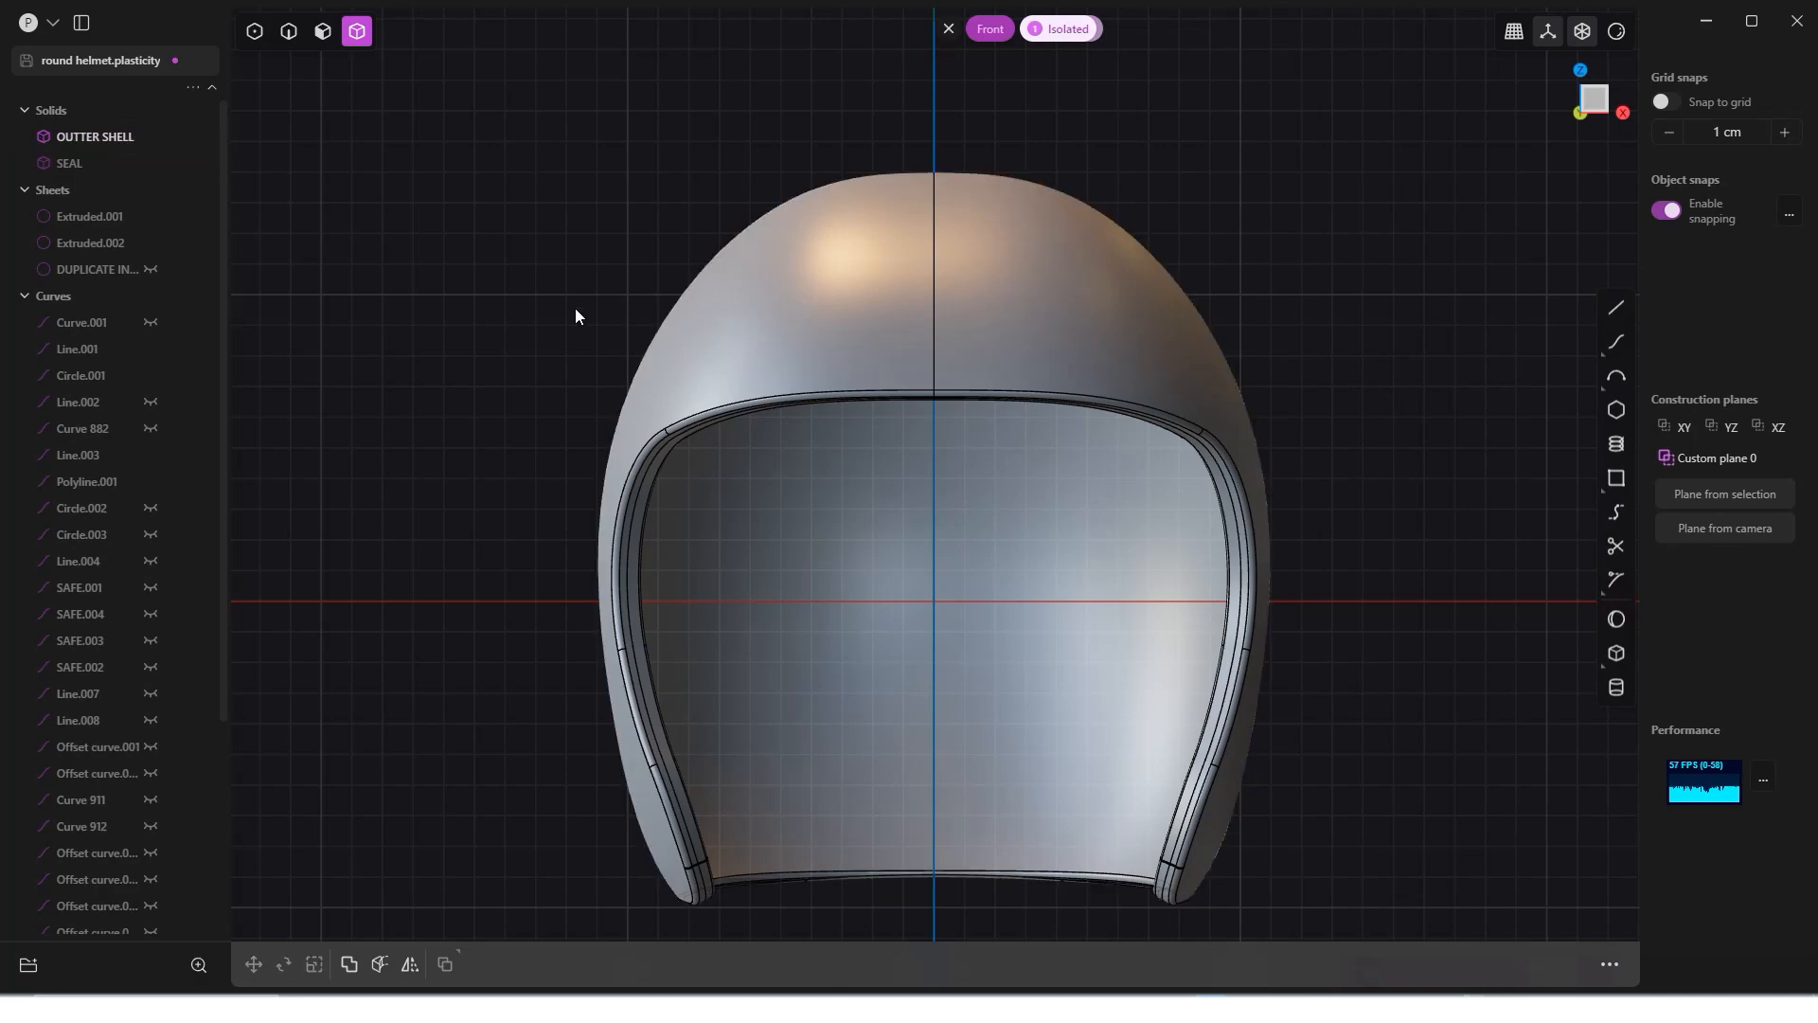
Step: Bring the other solids and sheets back into view and delete the two small extruded sheets at the rim's centre seam
key(period)
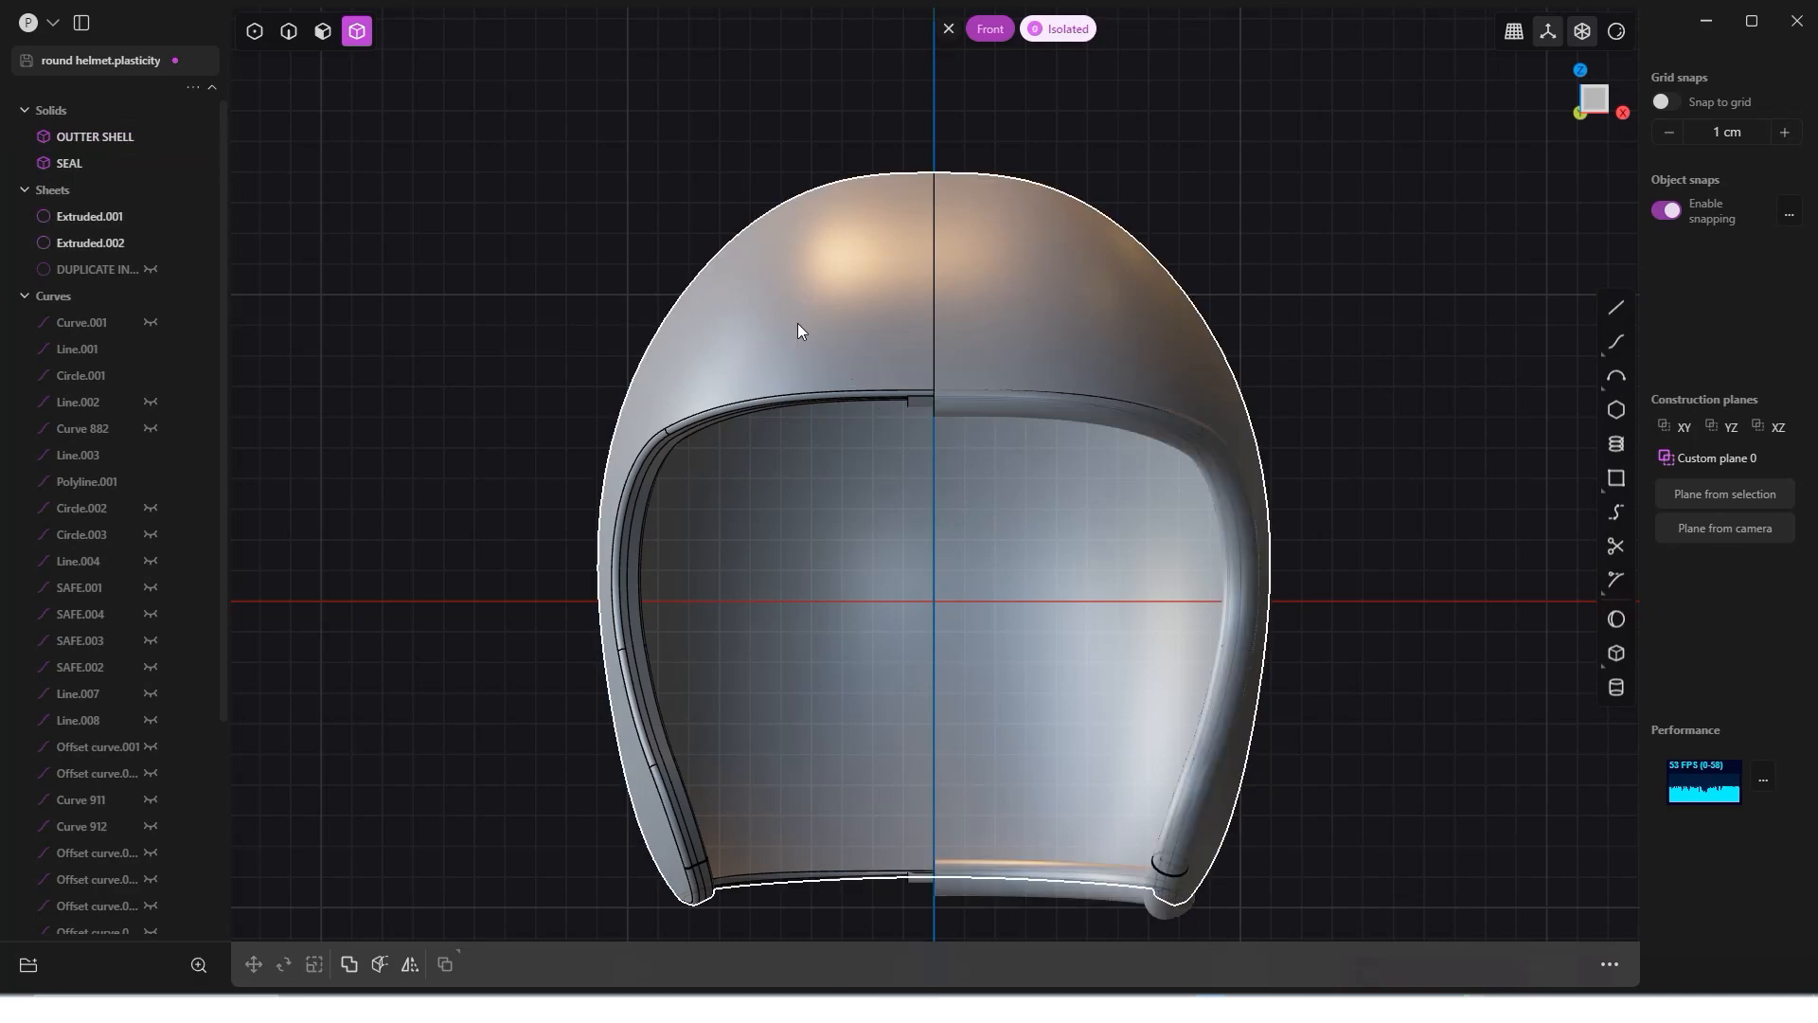
scroll(815, 318, up, 5)
click(831, 254)
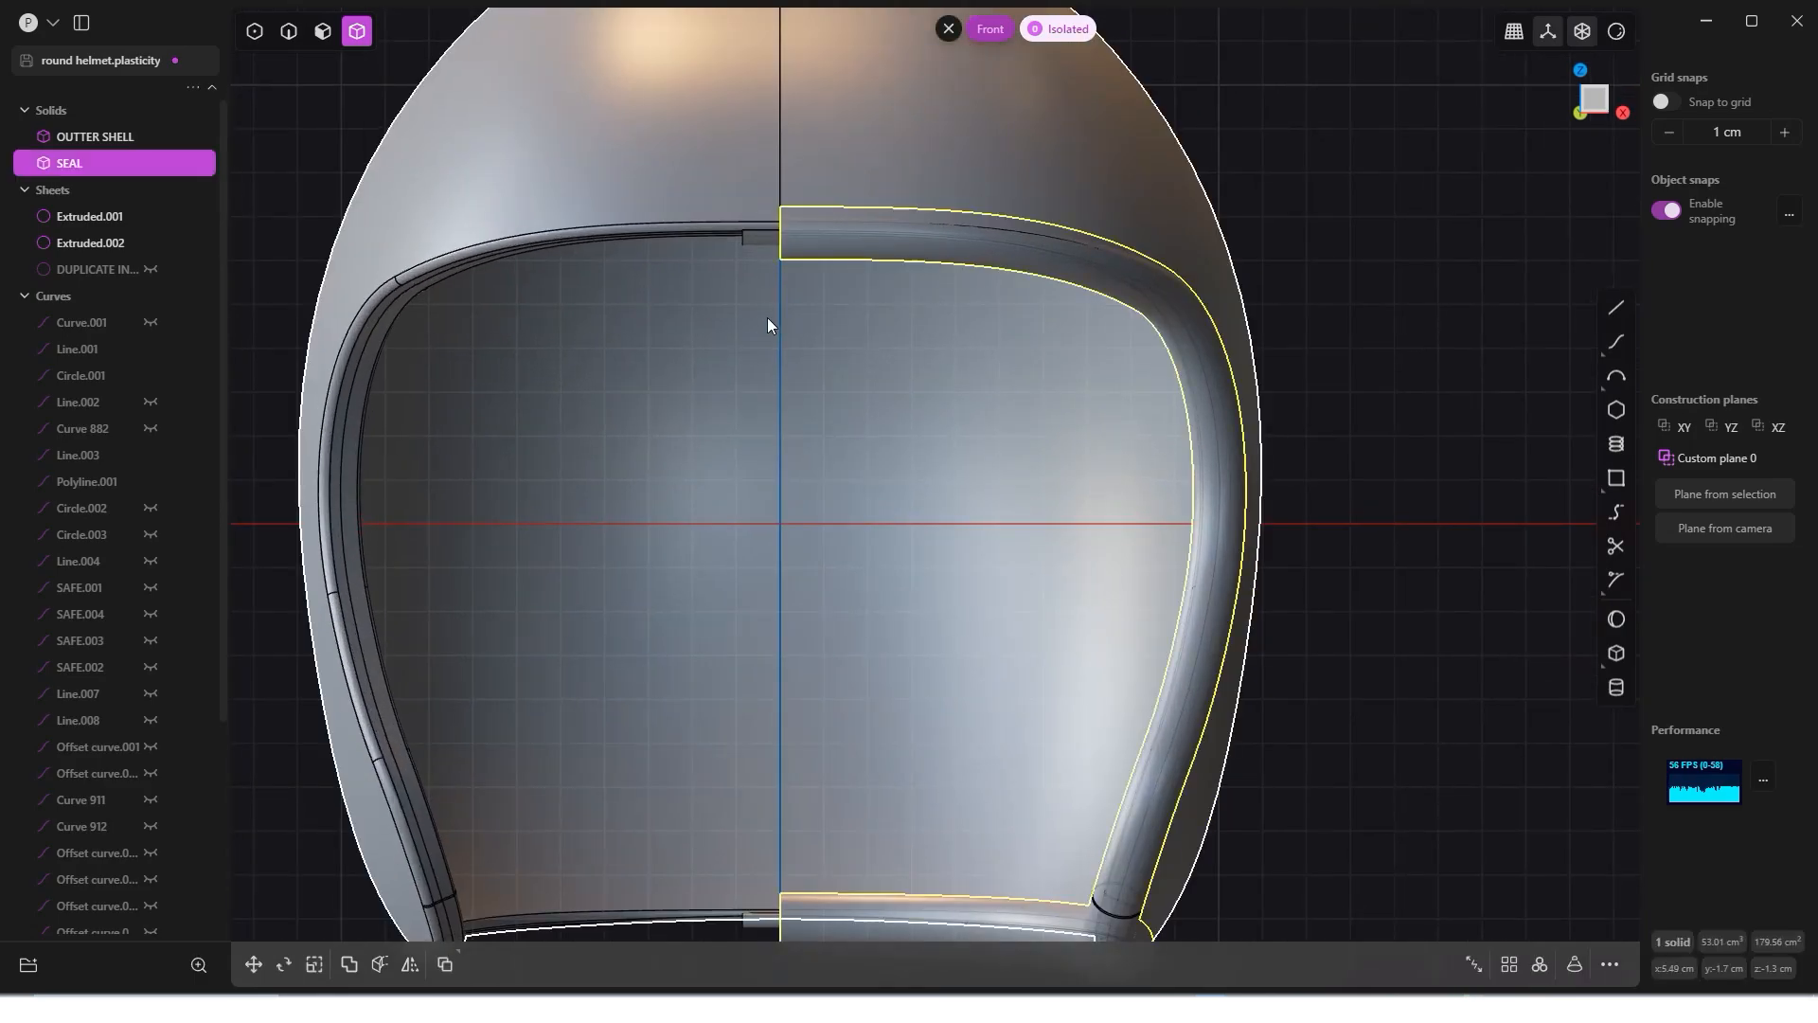
shift+middle_drag(750, 394, 683, 282)
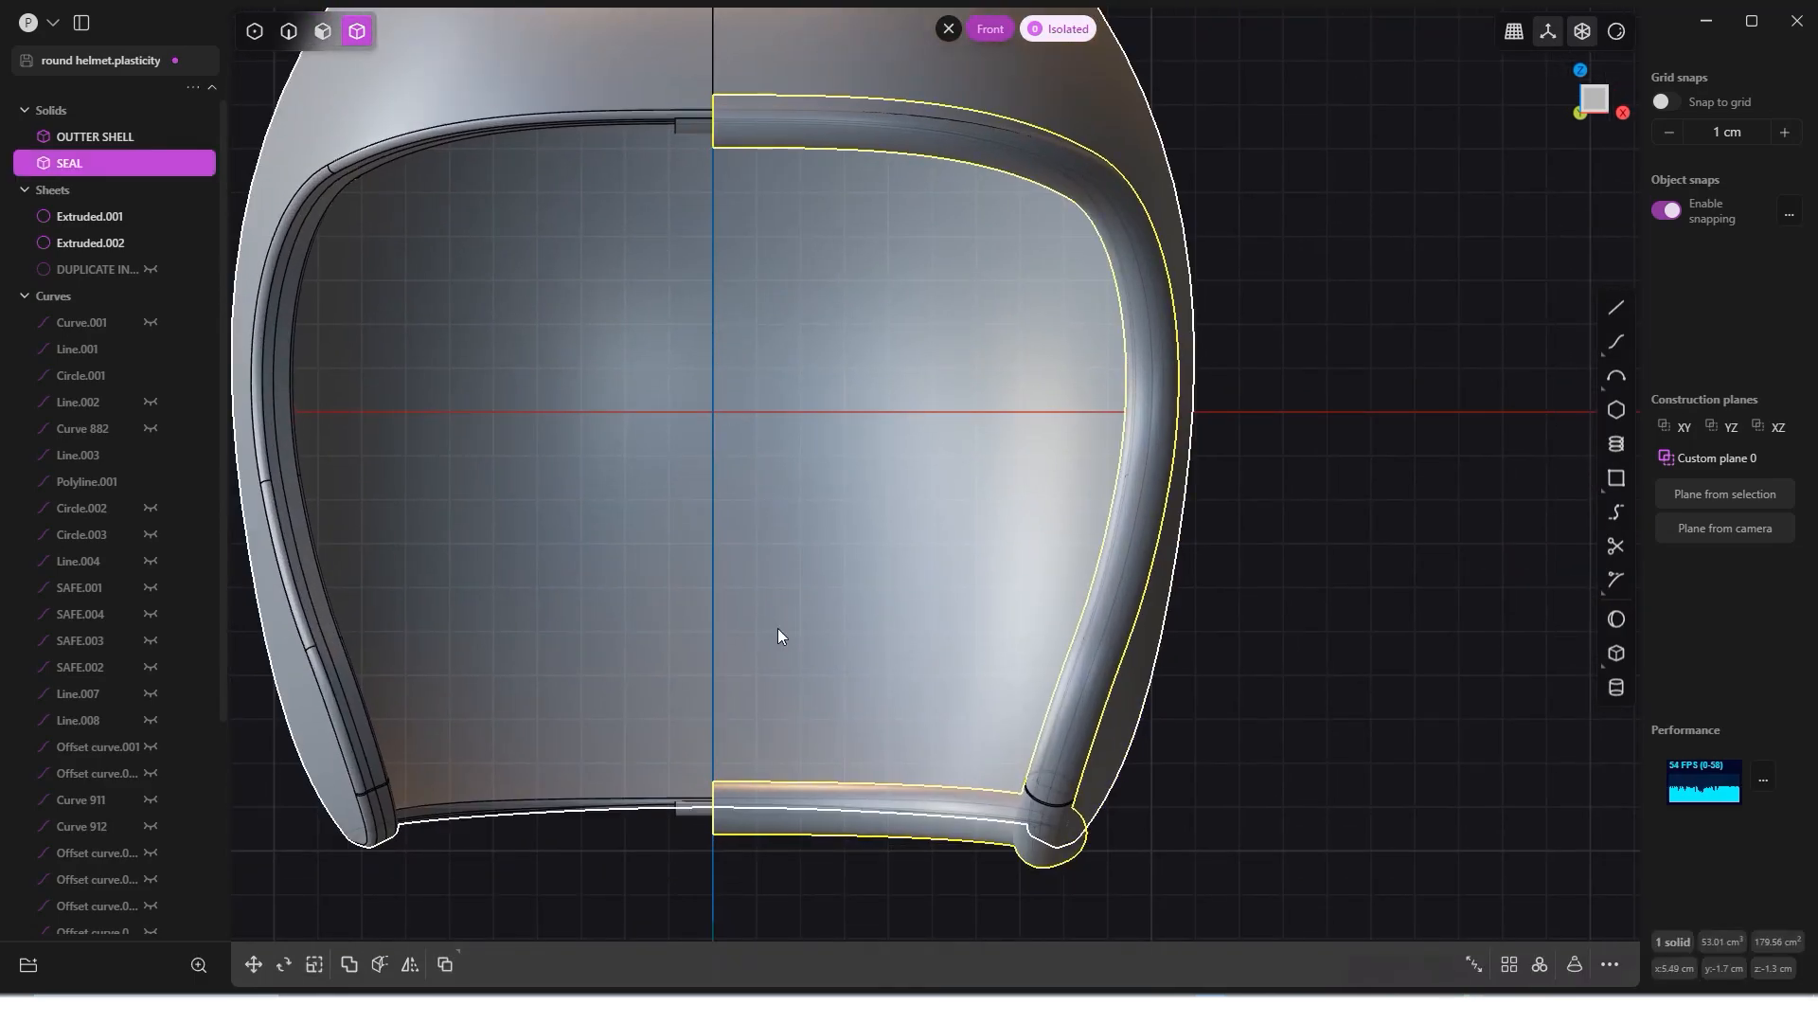
click(692, 809)
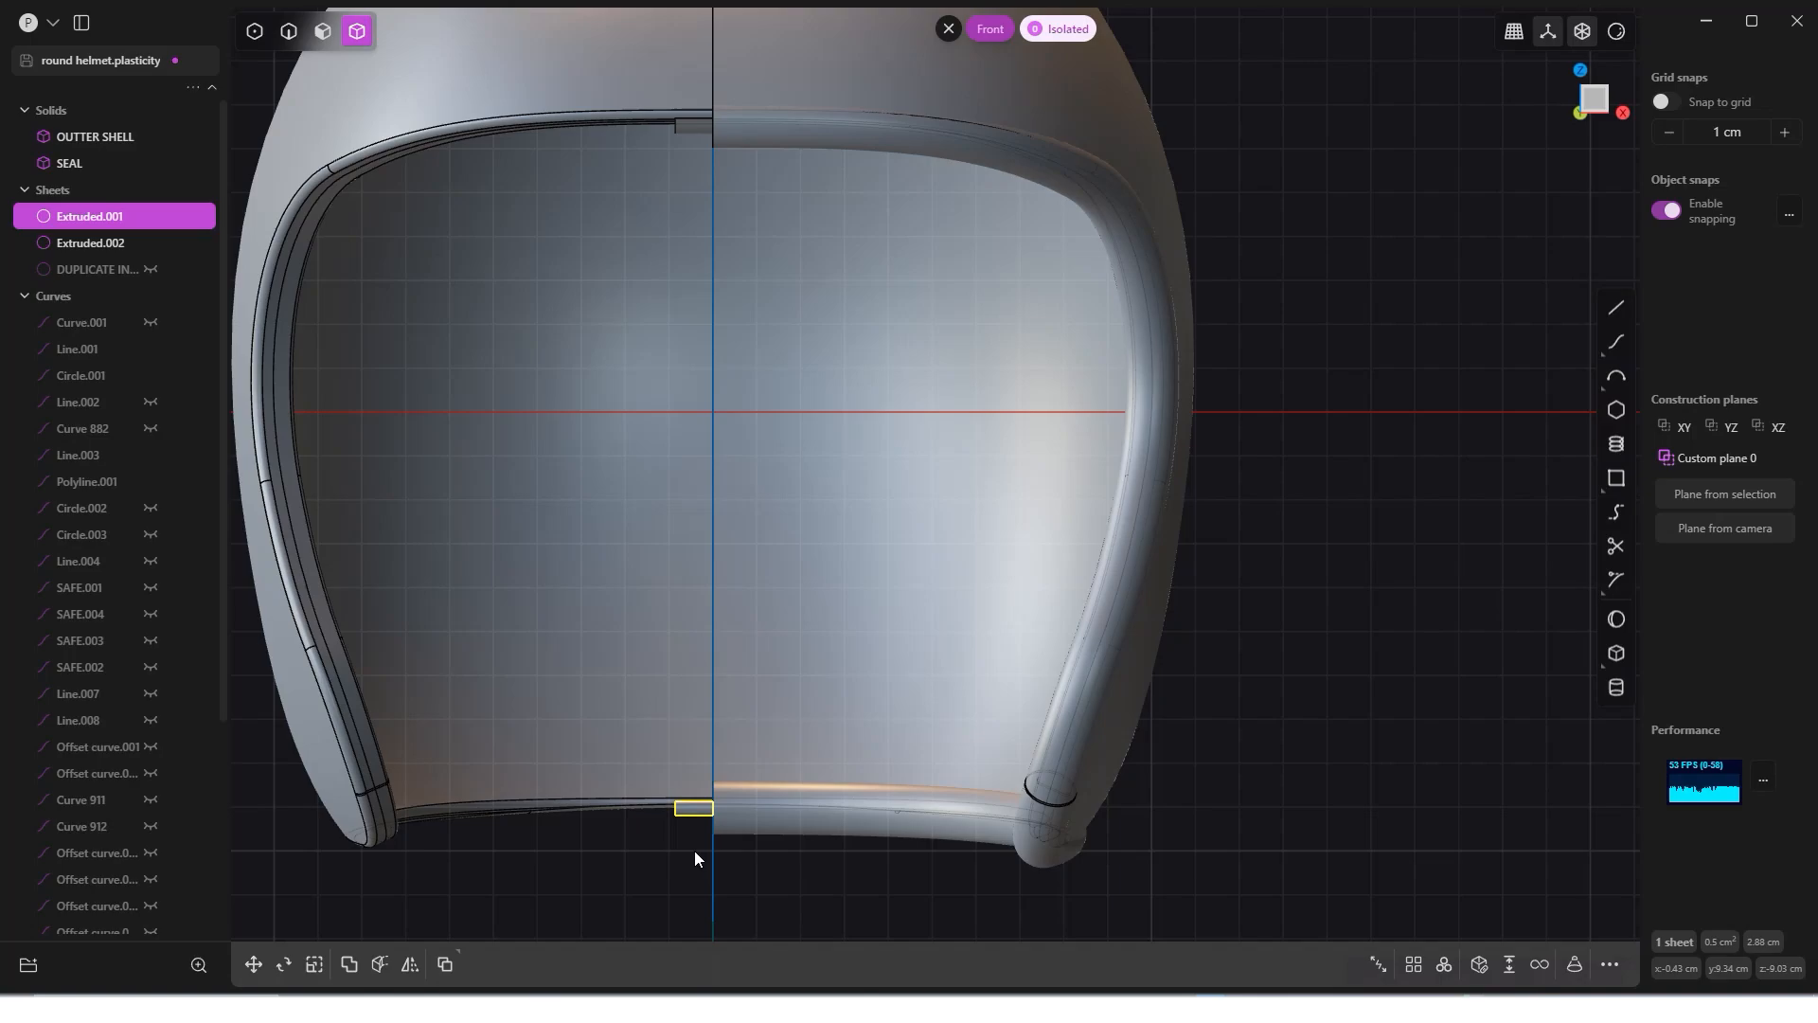
key(x)
click(675, 124)
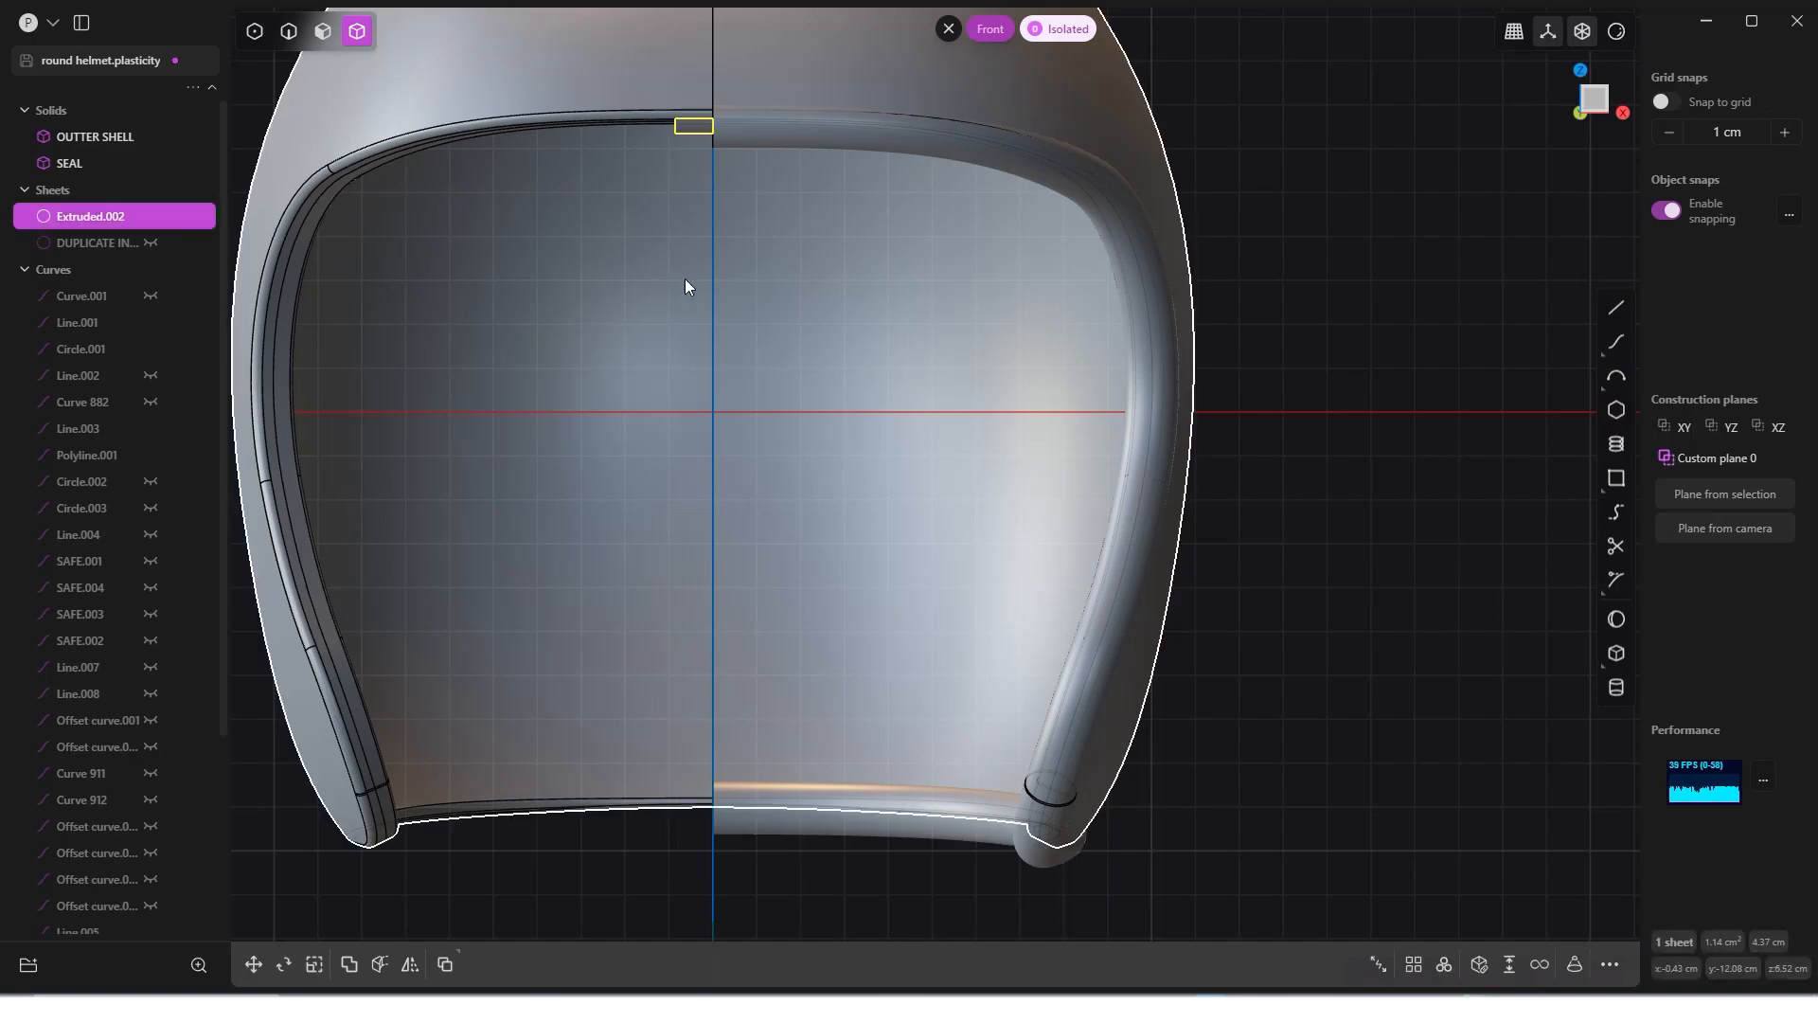
key(x)
Step: Mirror the SEAL pipe across the X axis onto the other side of the helmet opening
click(743, 808)
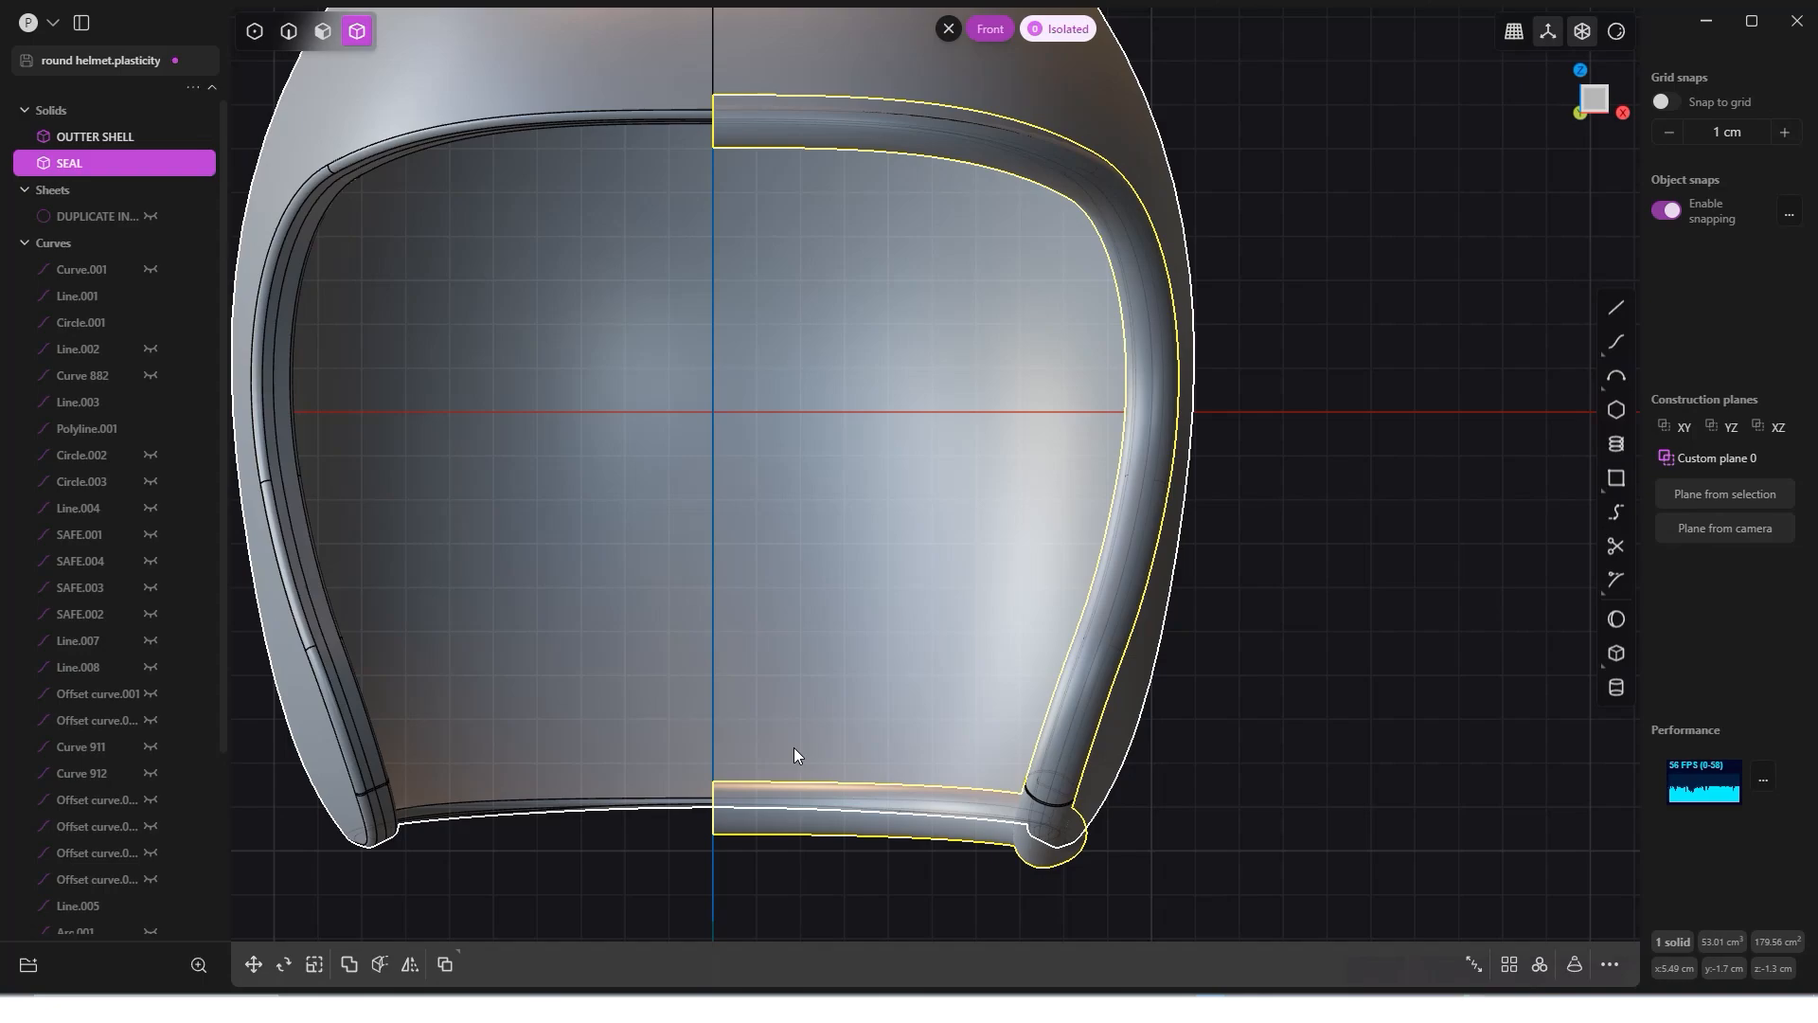
key(alt+x)
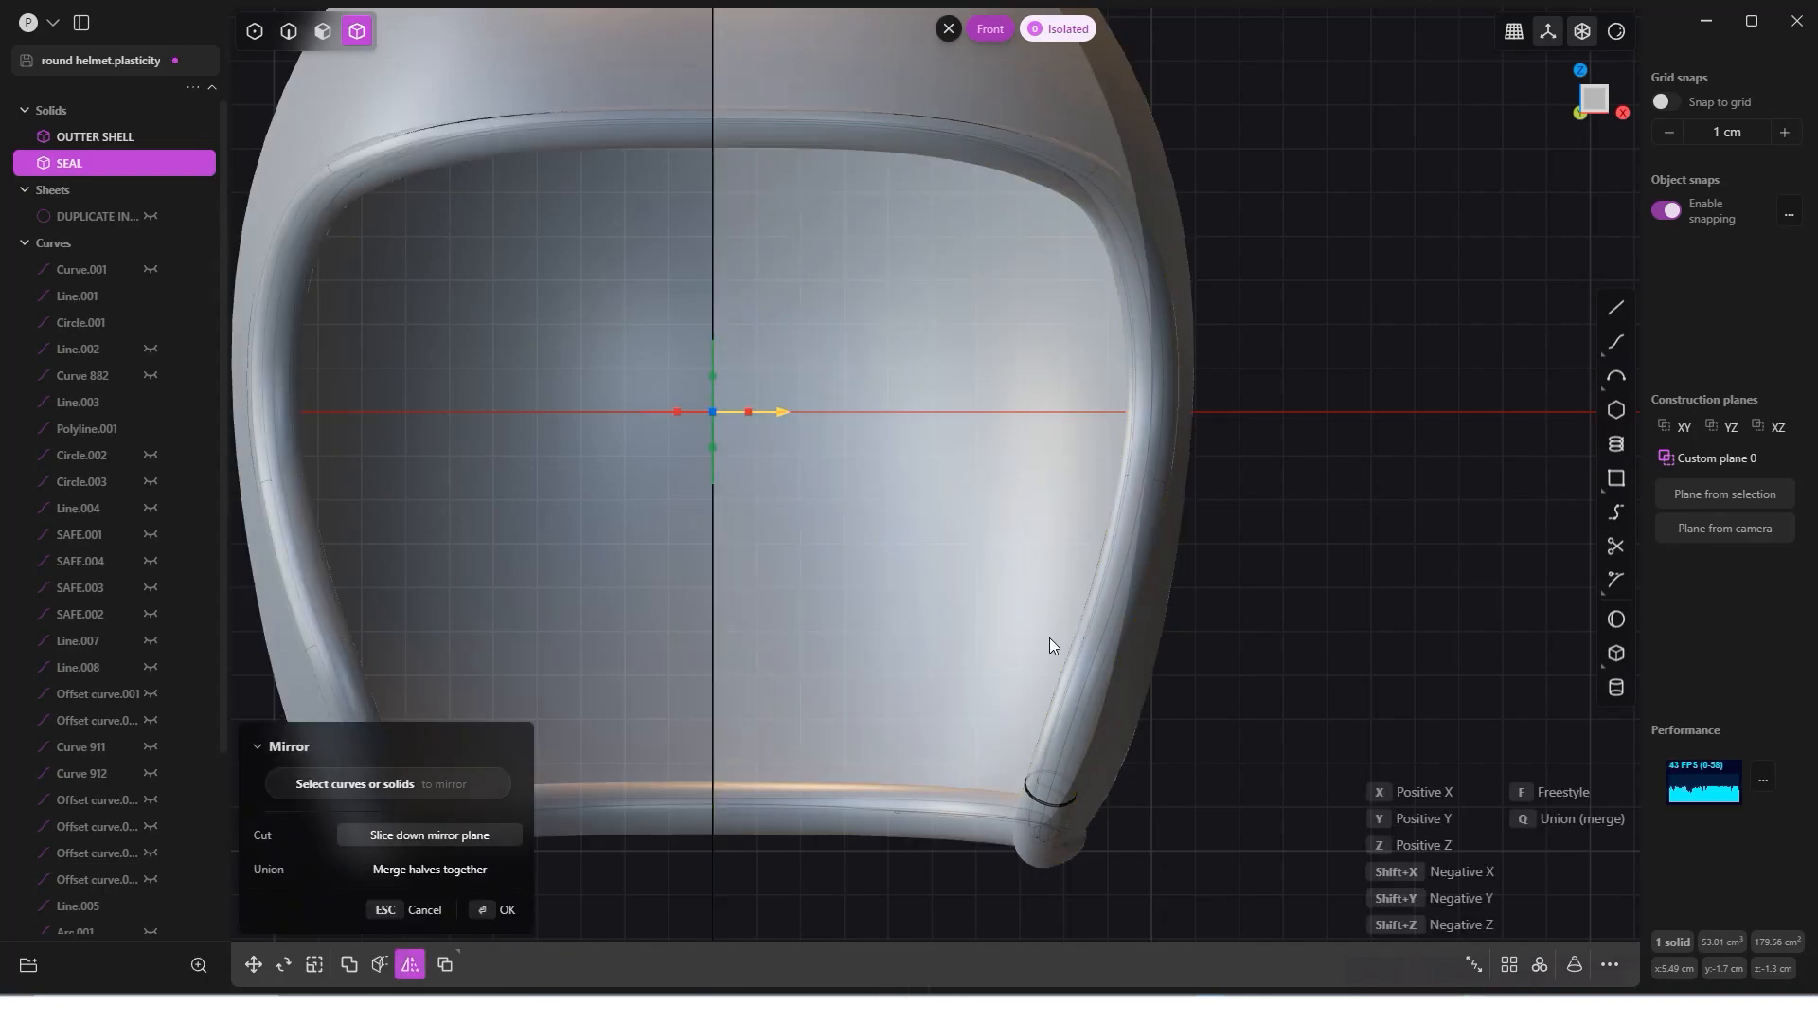
right_click(1222, 622)
middle_drag(779, 860, 1304, 645)
click(1304, 645)
key(KP_1)
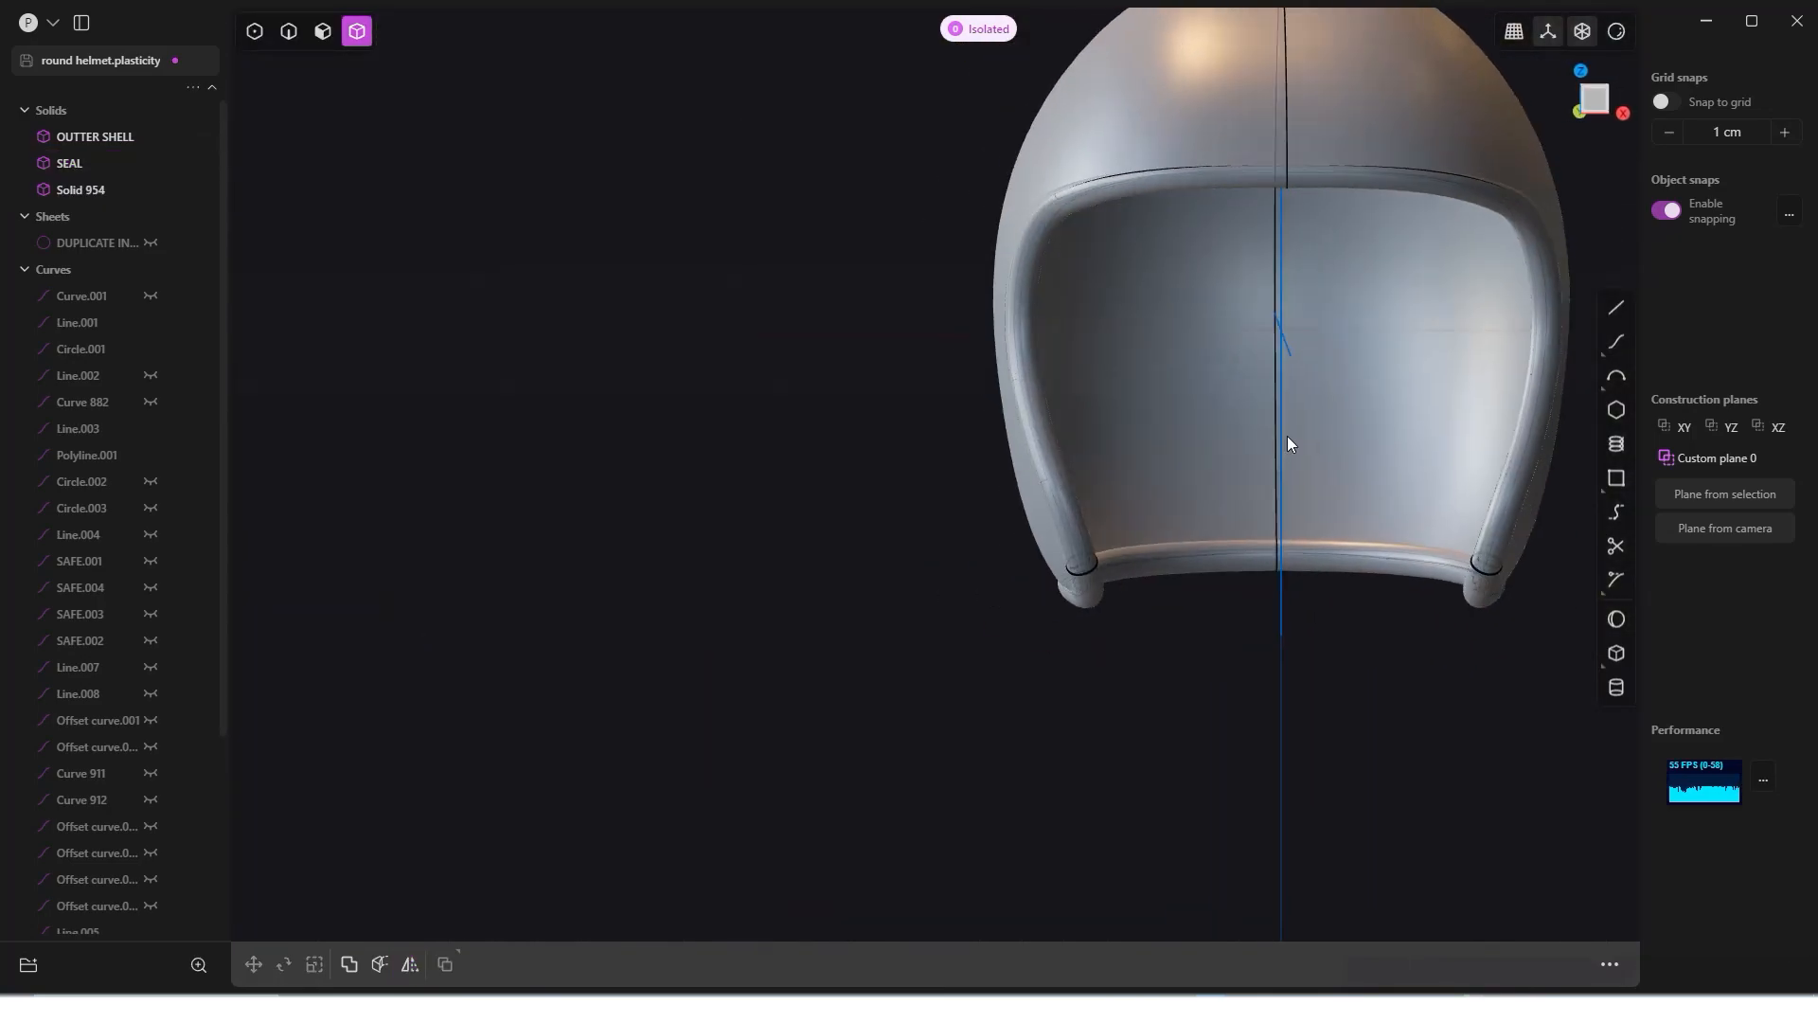
Step: Select both halves of the seal pipe around the helmet opening
click(1307, 186)
shift+click(1235, 188)
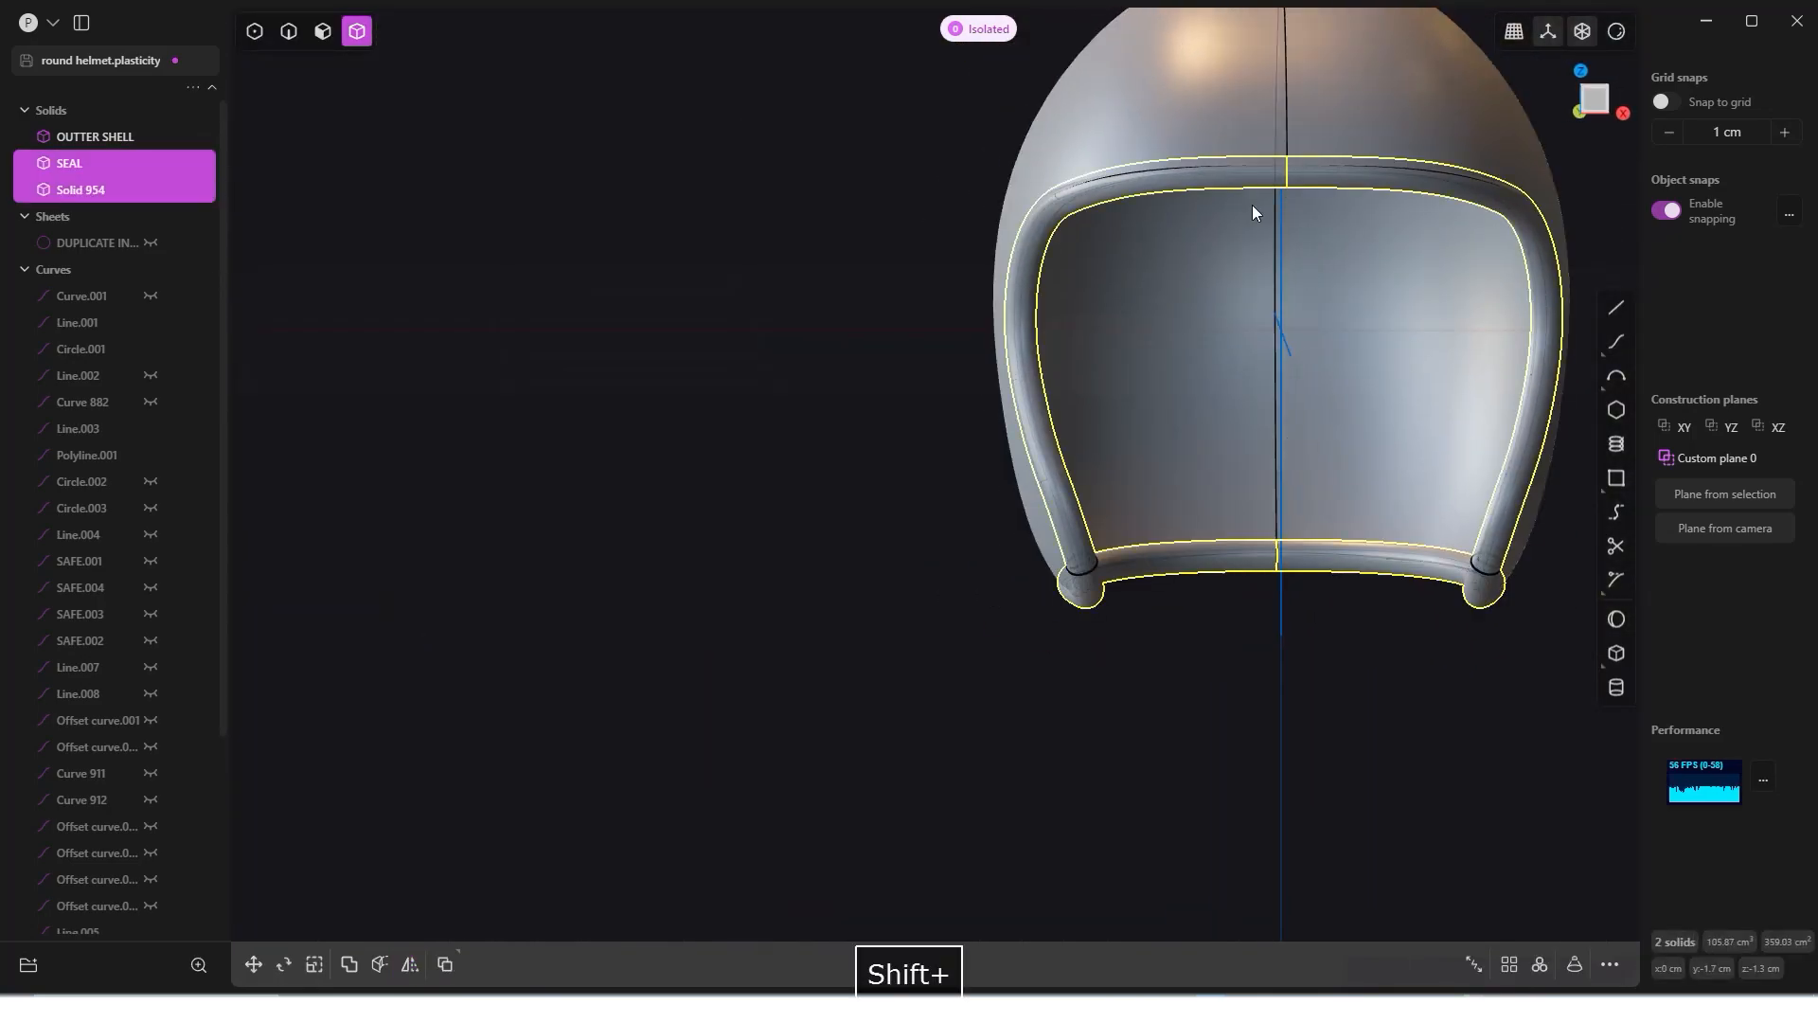